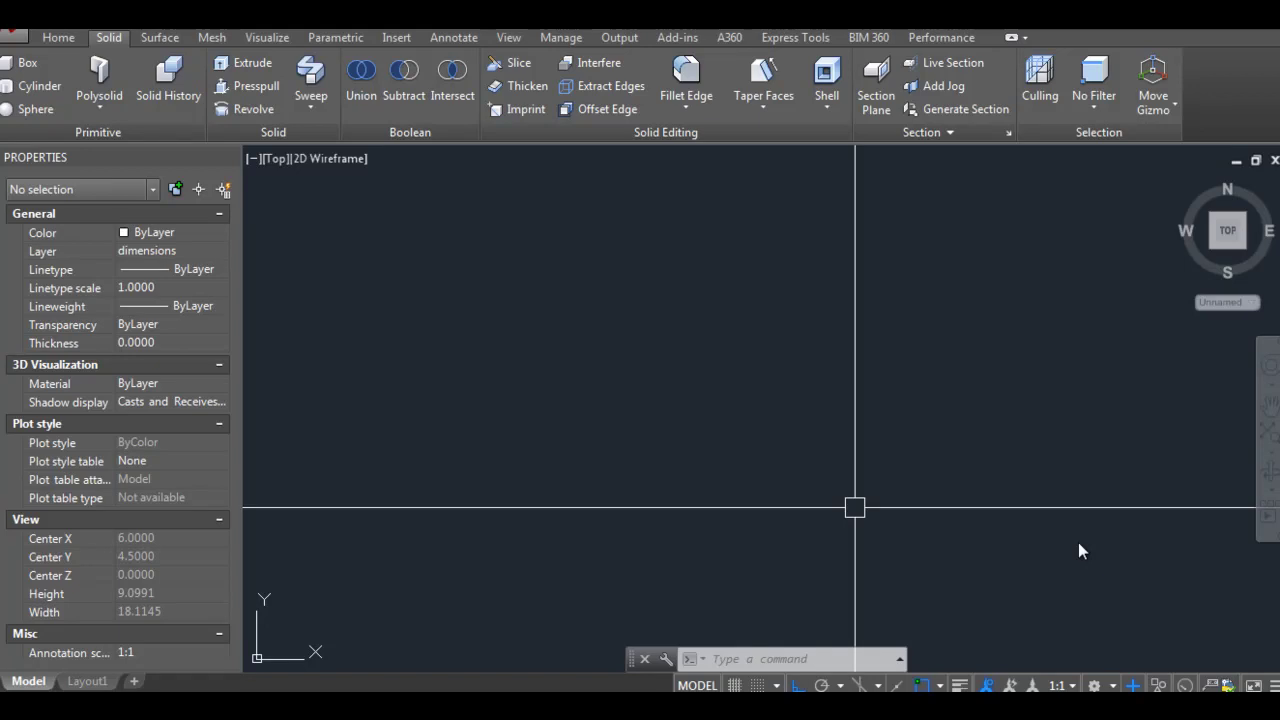
Step: Draw two concentric circles, the second a smaller inner circle on the same centre
text(c)
key(Return)
click(789, 383)
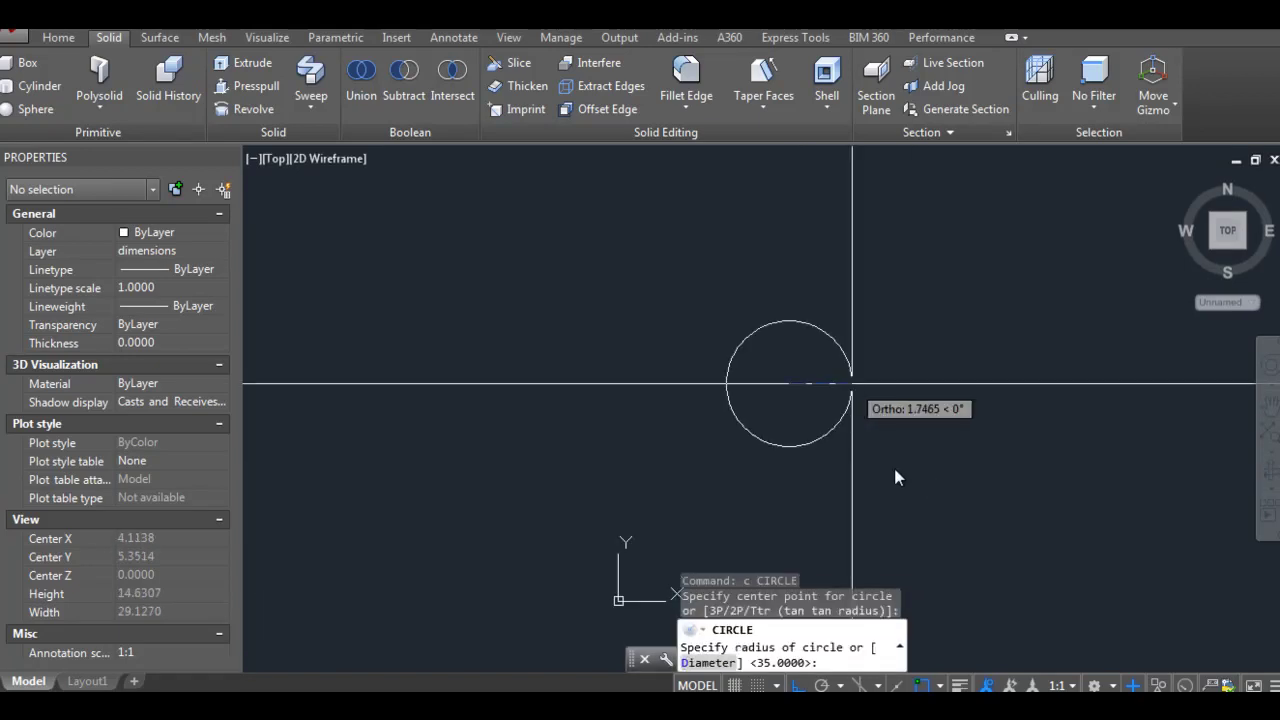
key(Escape)
key(Escape)
scroll(806, 442, up, 3)
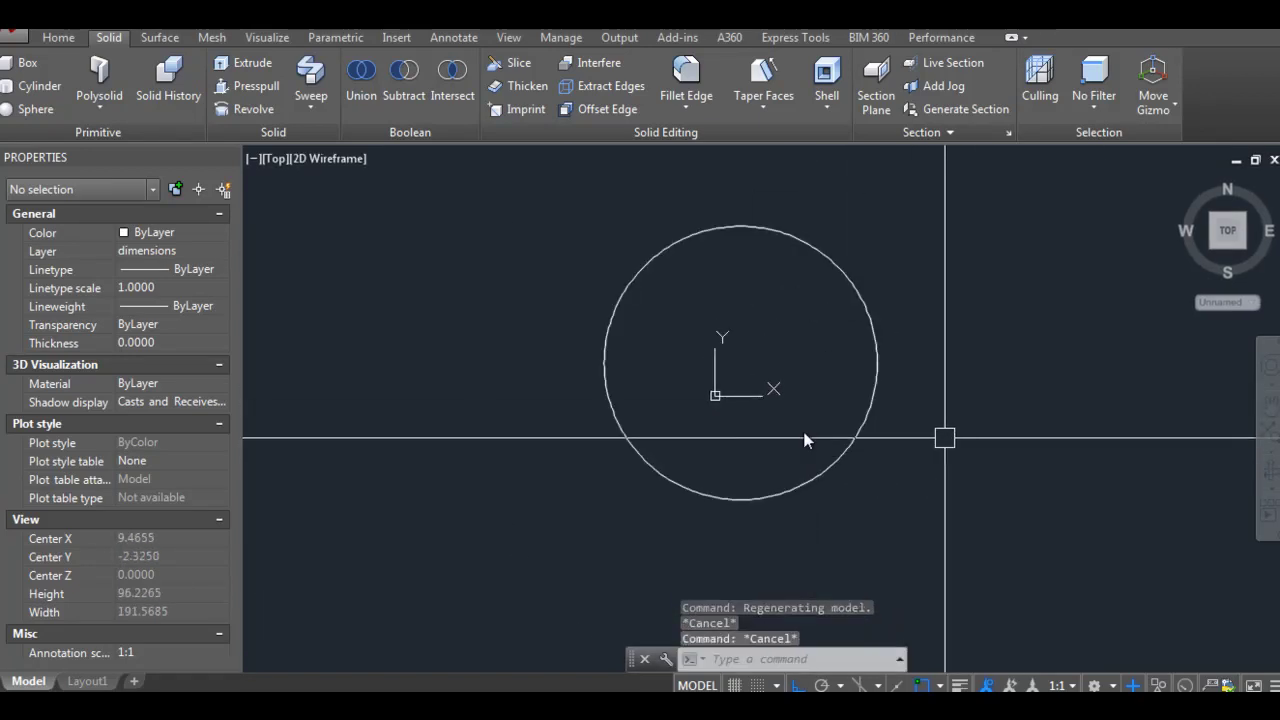
scroll(692, 397, up, 2)
text(c)
key(Return)
click(591, 332)
click(697, 332)
key(Return)
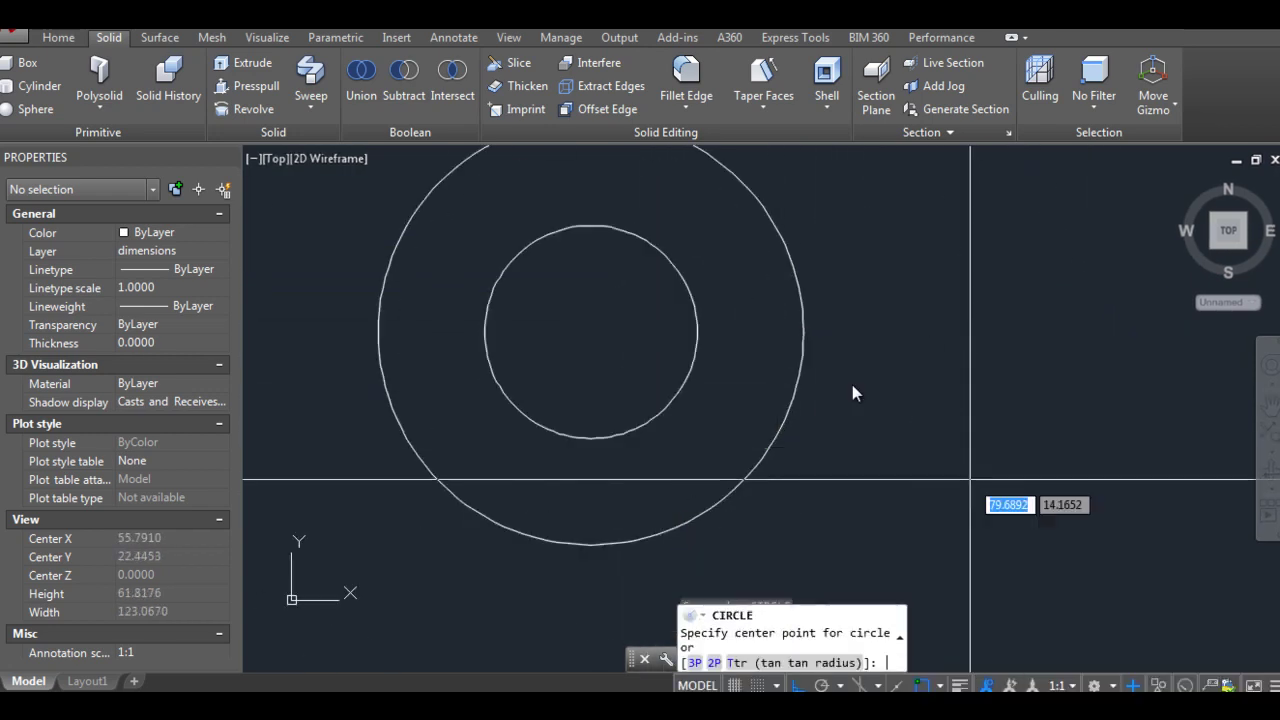
key(Escape)
scroll(852, 393, down, 2)
Step: Draw a 100-unit horizontal centre line from the circles' centre to the right
text(l)
key(Return)
text(cen)
key(Return)
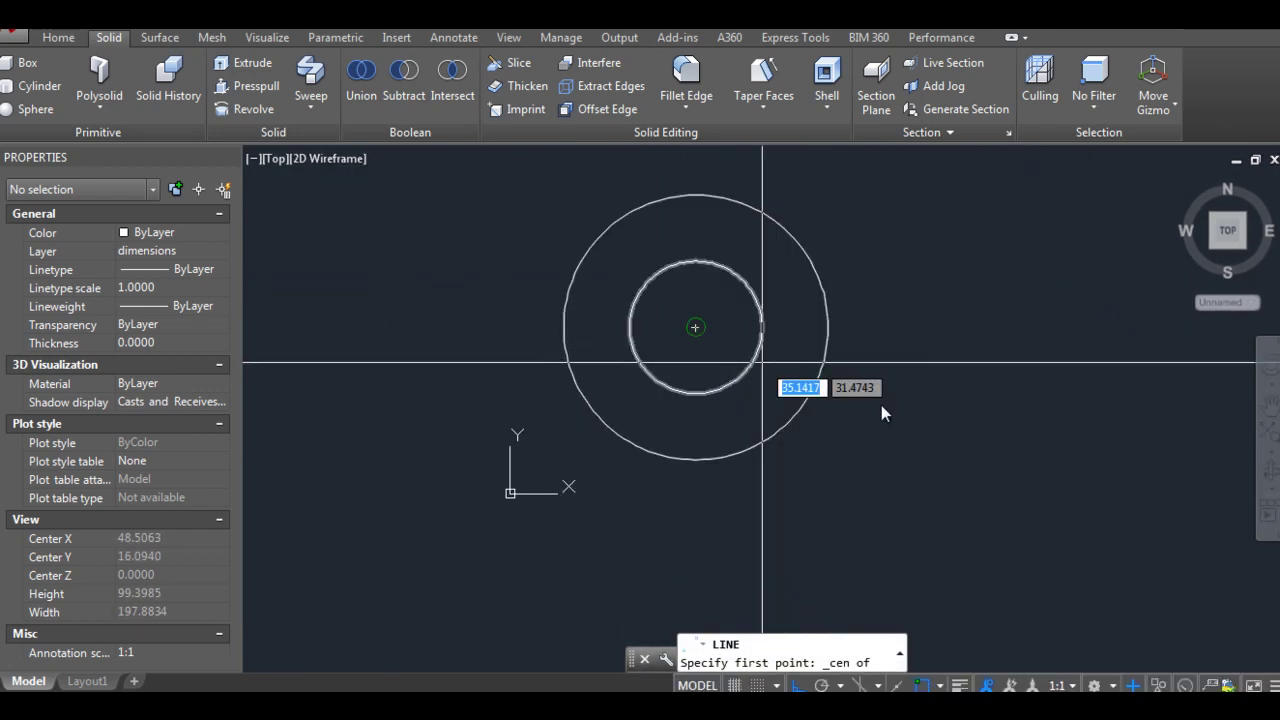
click(762, 362)
text(100)
key(Return)
key(Escape)
scroll(830, 381, down, 2)
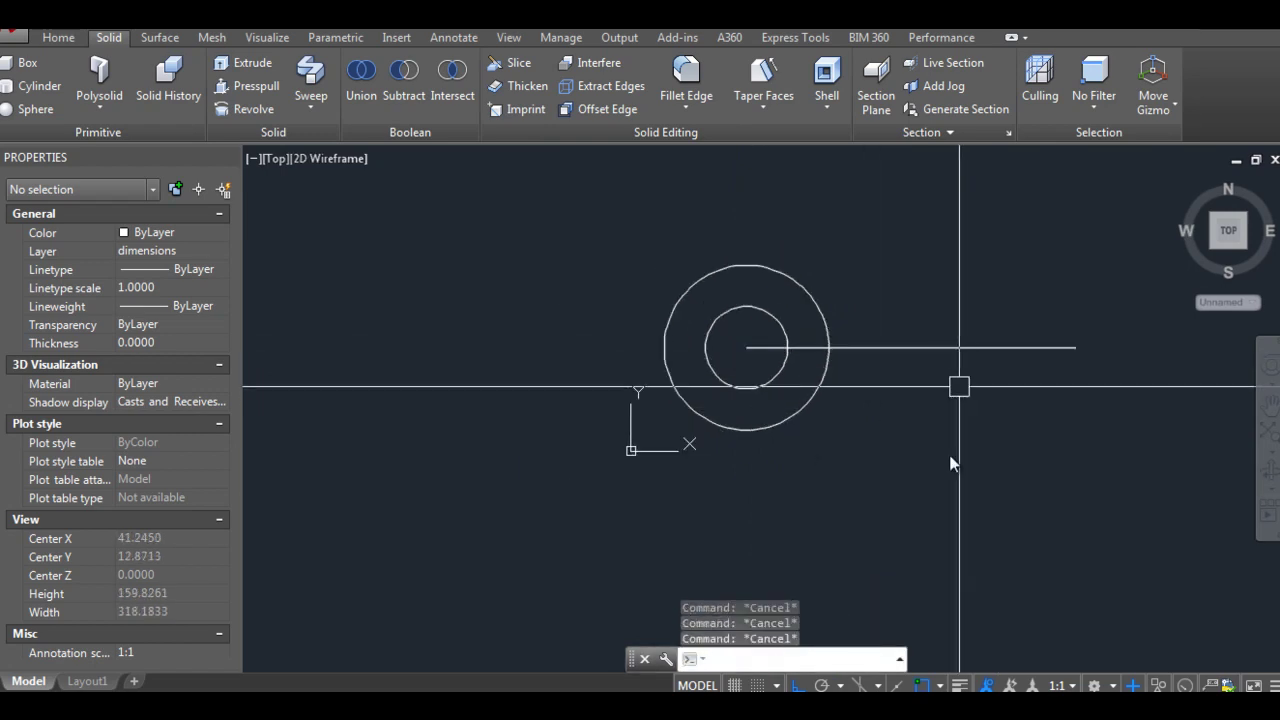
Step: Offset the centre line 15 units to each side
text(o)
key(Return)
key(Return)
click(908, 347)
click(910, 300)
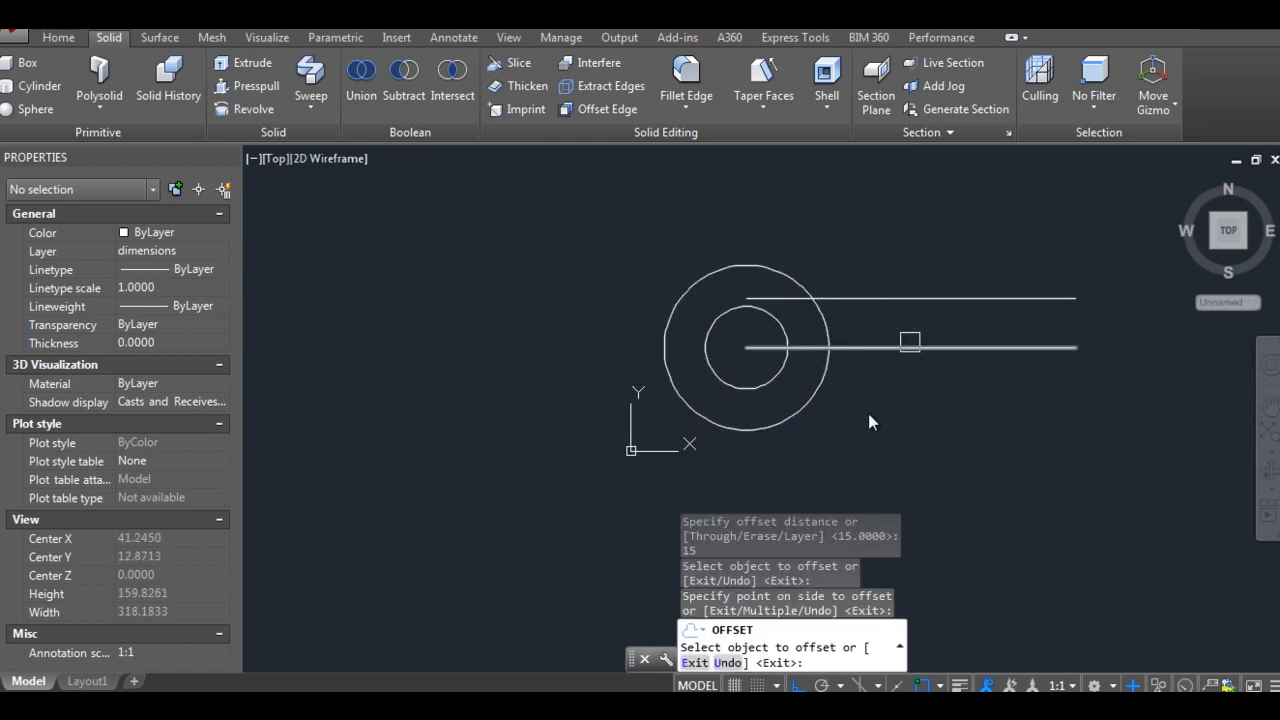
scroll(1021, 398, up, 2)
key(Escape)
key(Escape)
key(Escape)
text(el)
Step: Erase the stray lines at the right end with a selection window
key(Return)
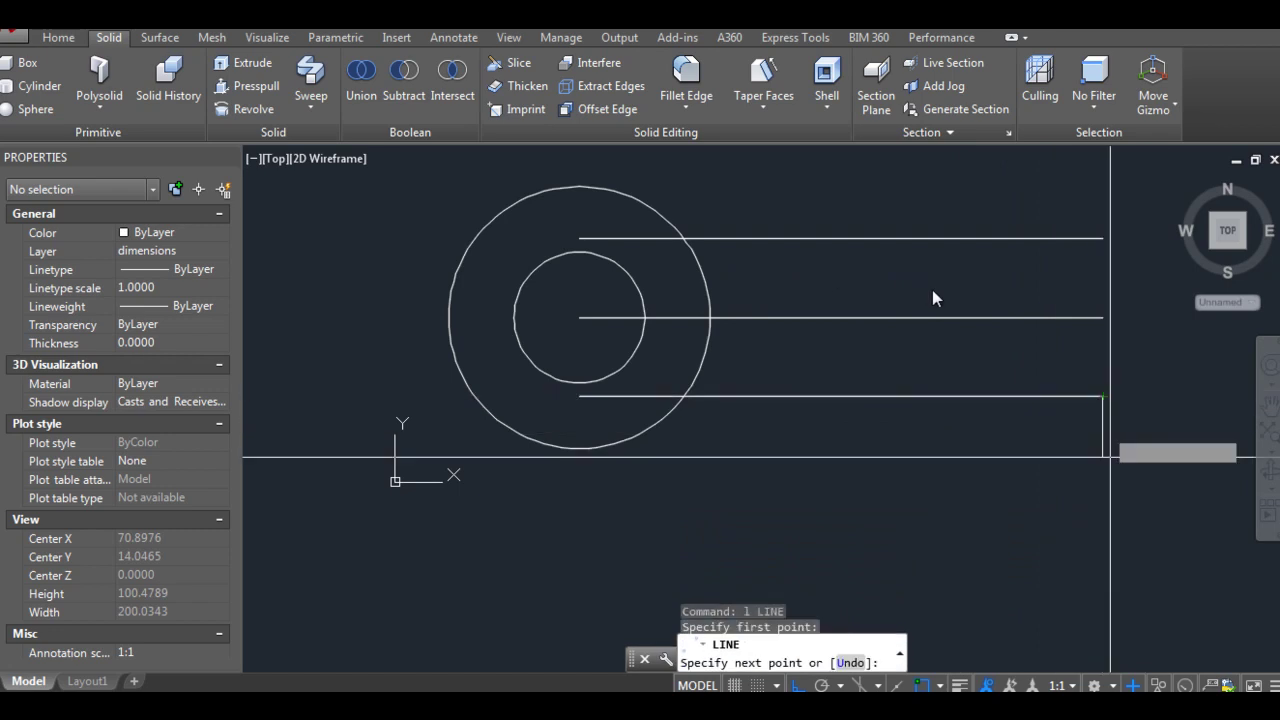
click(1103, 396)
scroll(1104, 397, down, 2)
key(Escape)
scroll(961, 209, up, 2)
click(1140, 320)
click(1062, 302)
text(e)
key(Return)
scroll(648, 389, down, 2)
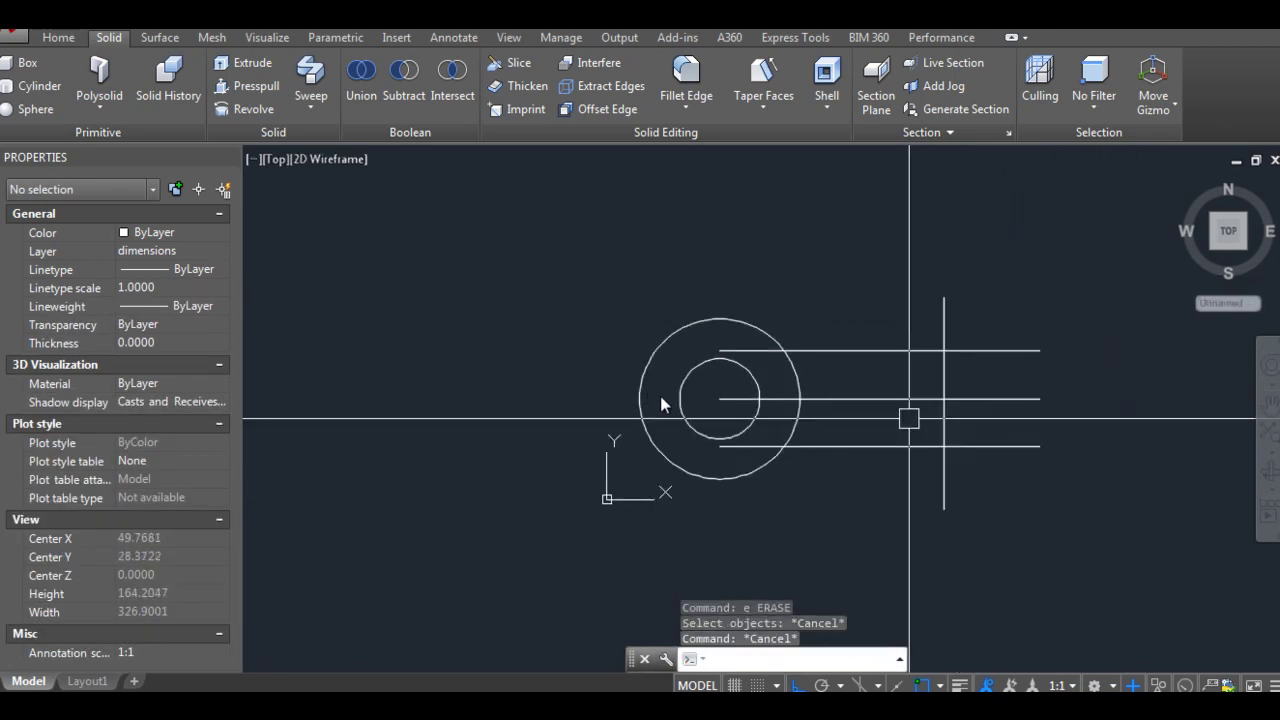
scroll(660, 396, up, 3)
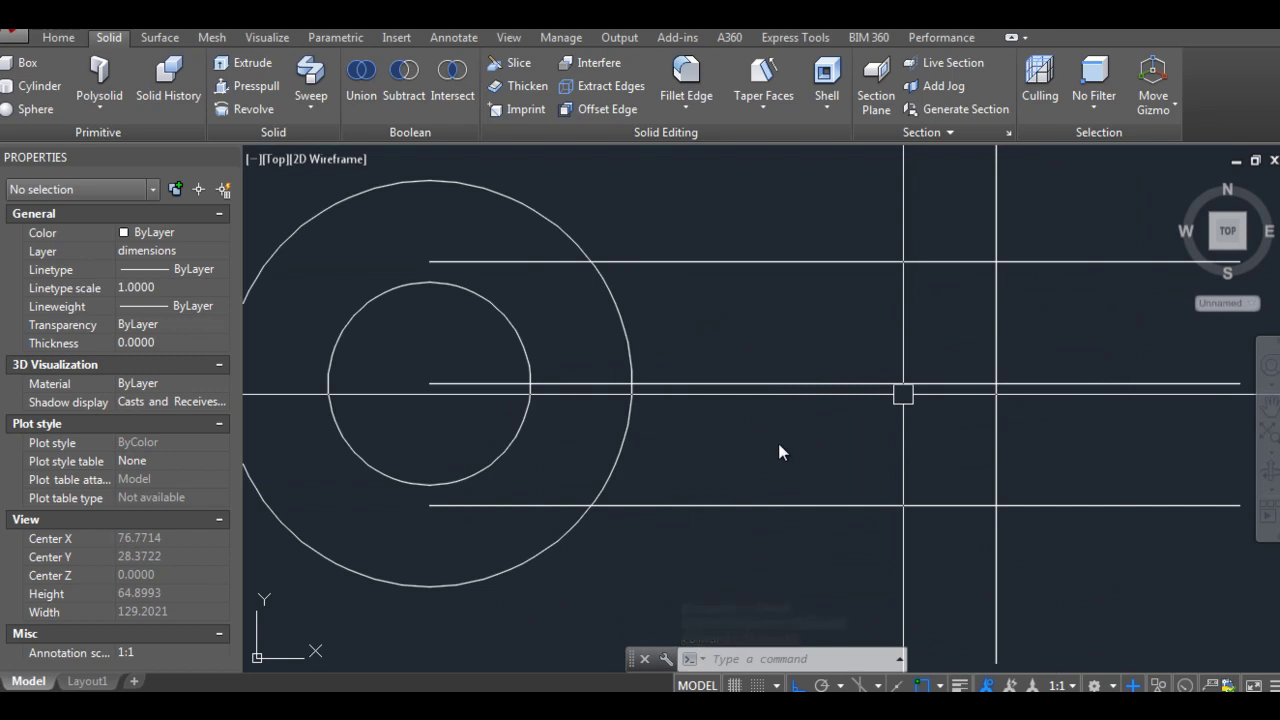
Step: Trim the line ends past the vertical line and the outer circle's right arc
text(tr)
key(Return)
scroll(951, 477, down, 2)
drag(986, 400, 970, 480)
key(Escape)
key(Return)
key(Return)
click(686, 334)
Step: Fillet the outer circle into the horizontal lines with radius 25
key(Return)
text(f)
key(Return)
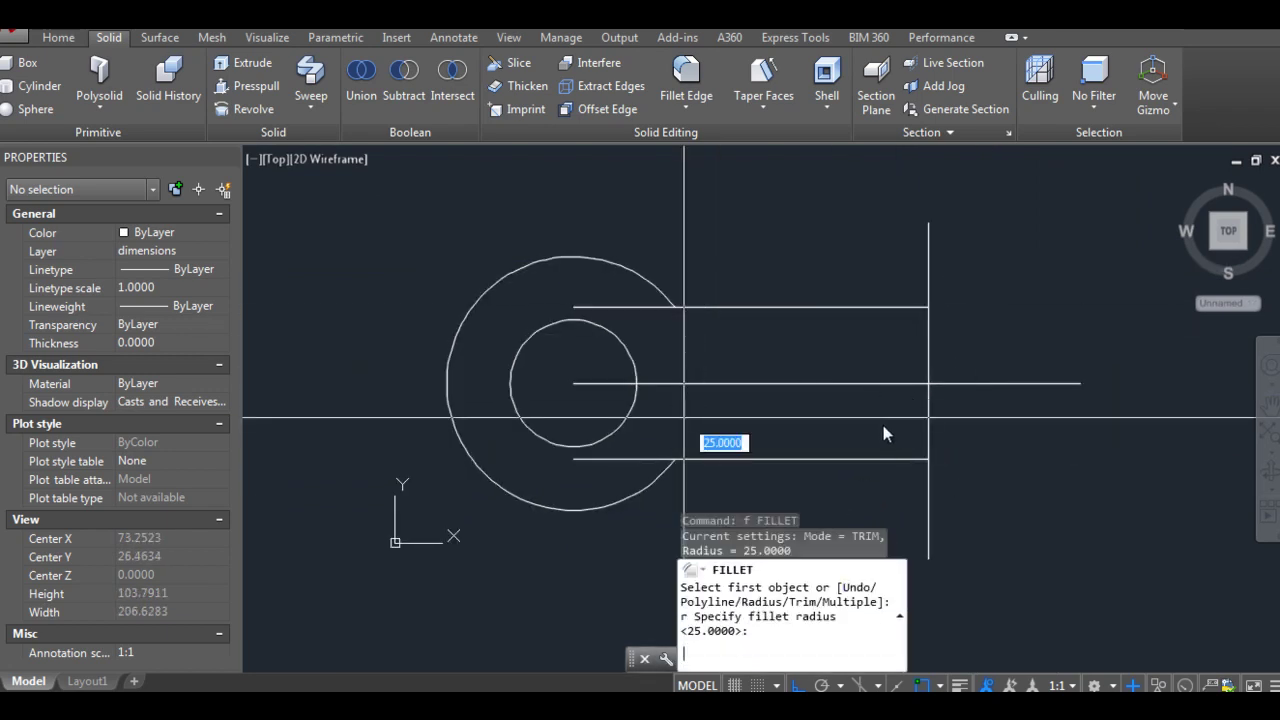
key(Return)
scroll(721, 340, up, 2)
scroll(753, 358, down, 2)
click(740, 289)
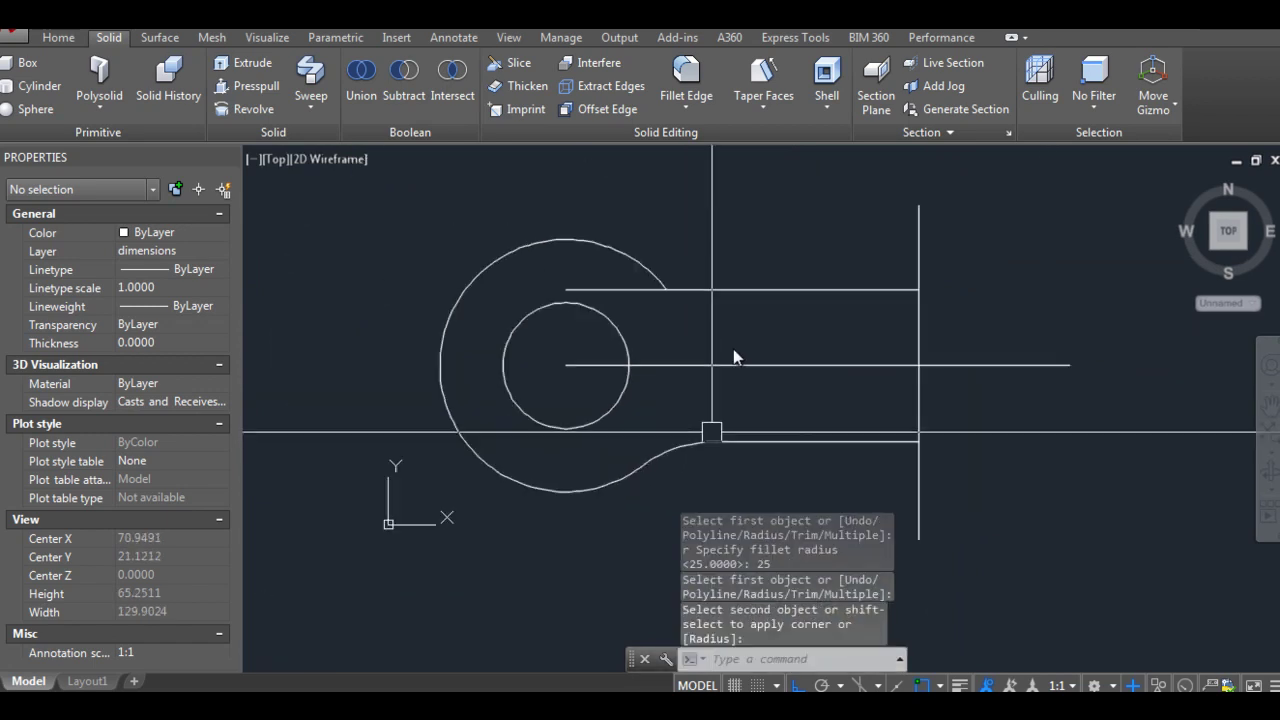
click(655, 270)
text(e)
Step: Trim the vertical line above and below the slot
key(Return)
key(Escape)
text(tr)
key(Return)
key(Return)
click(919, 485)
click(920, 240)
key(Escape)
key(Escape)
key(Escape)
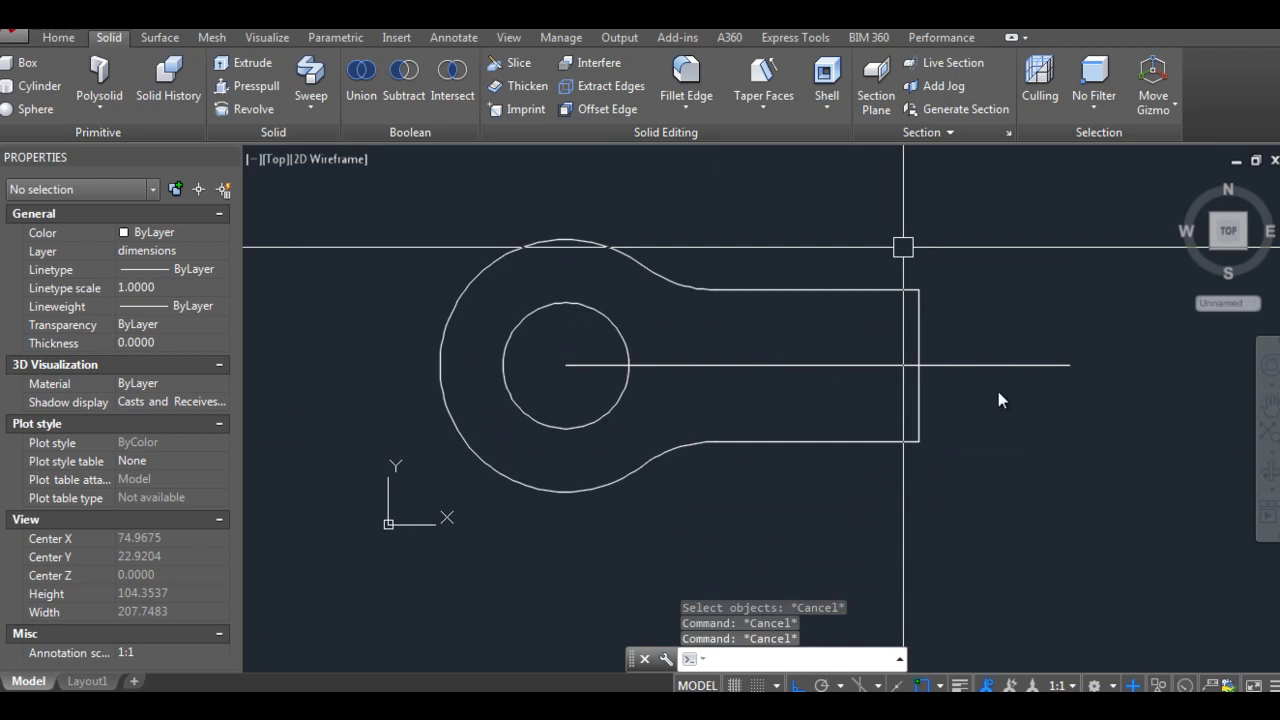
Step: Join all the outline pieces into one closed eye-end polyline
text(j)
key(Return)
click(960, 314)
click(829, 251)
scroll(741, 298, up, 2)
click(998, 393)
scroll(998, 393, down, 2)
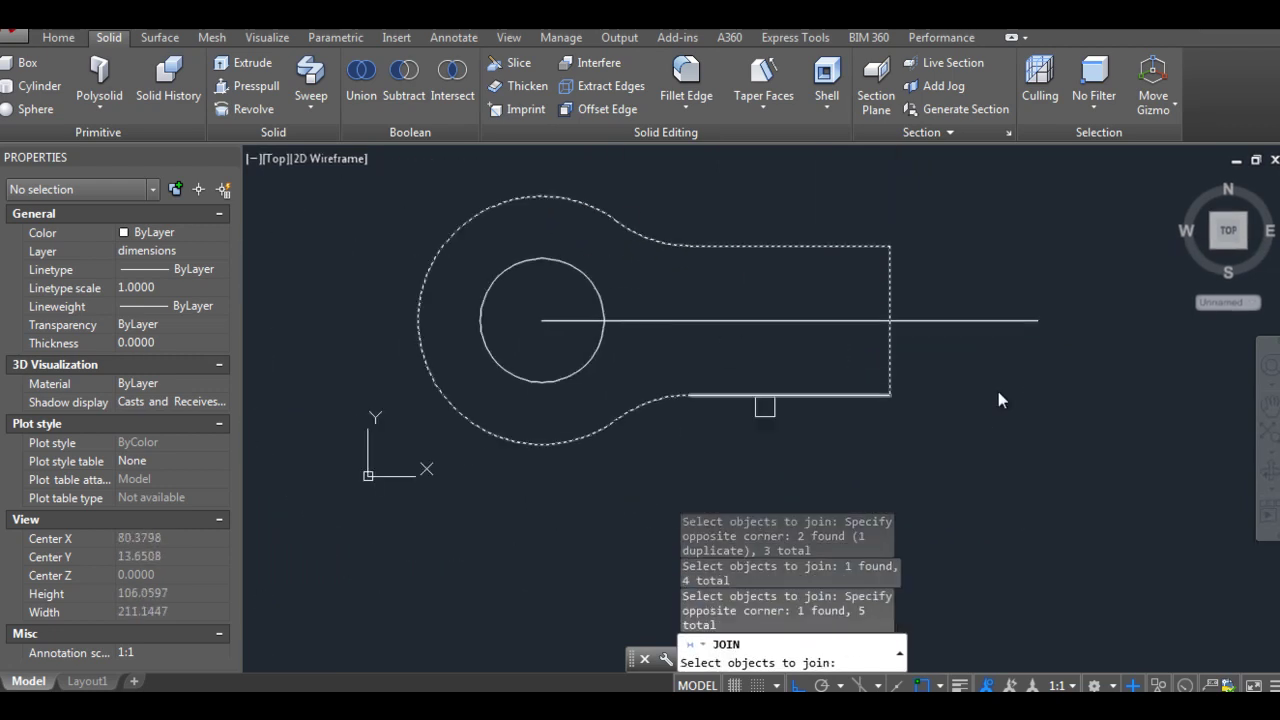
key(Return)
key(Escape)
key(Escape)
text(e)
key(Return)
key(Escape)
key(Escape)
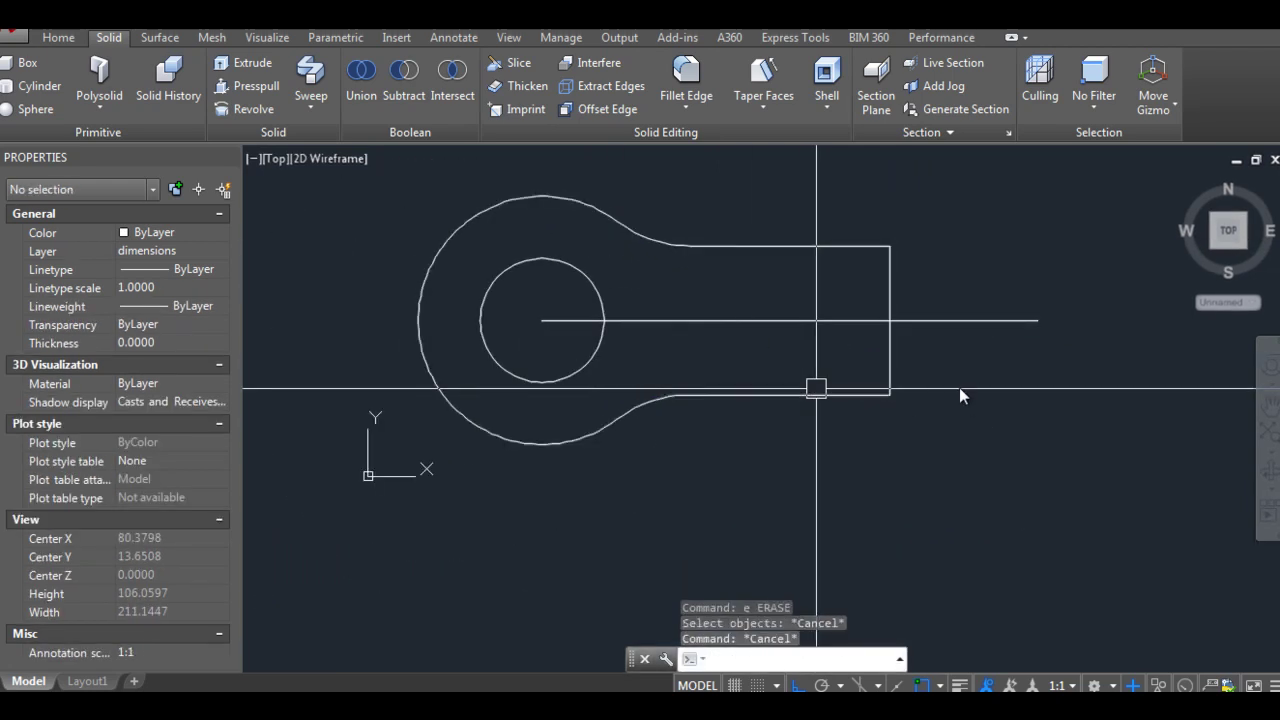
Step: Switch to the Front view with -VIEW
text(-view)
key(Return)
text(front)
key(Return)
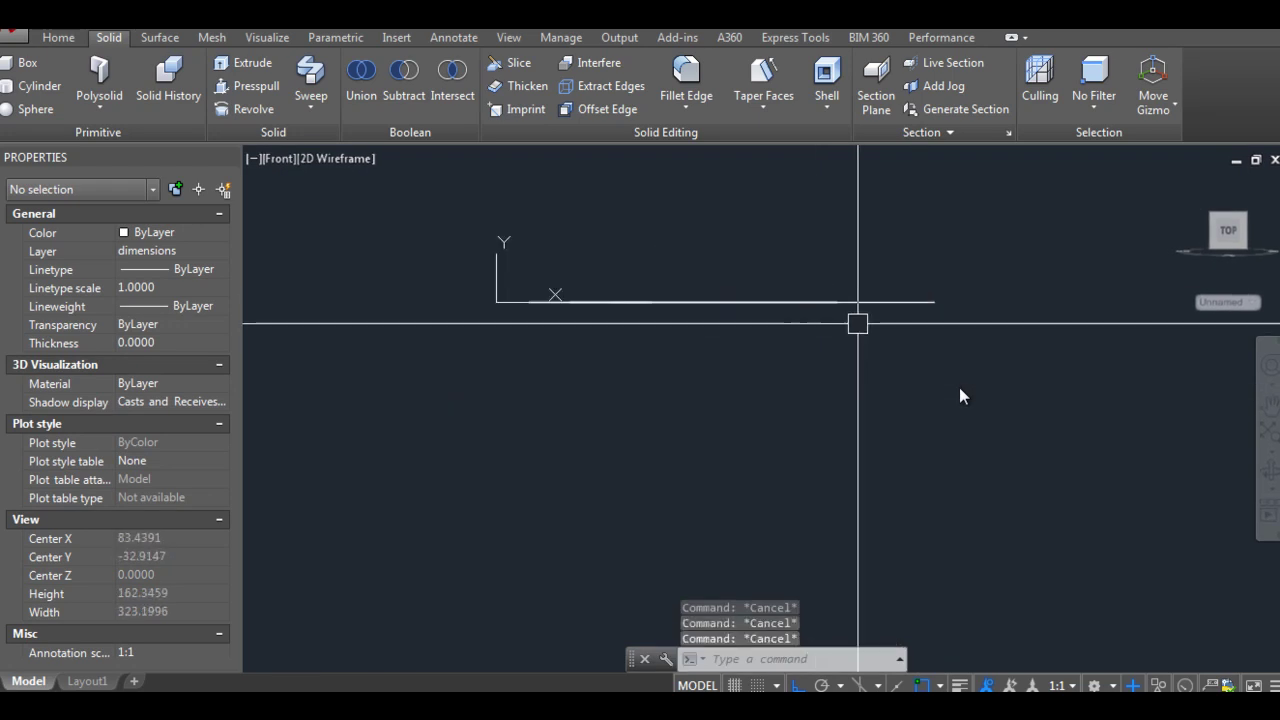
Step: Draw a vertical line about 59 units down from the outline's end
text(l)
key(Return)
scroll(853, 327, up, 6)
click(700, 362)
click(700, 523)
key(Escape)
scroll(850, 449, up, 2)
key(Escape)
key(Escape)
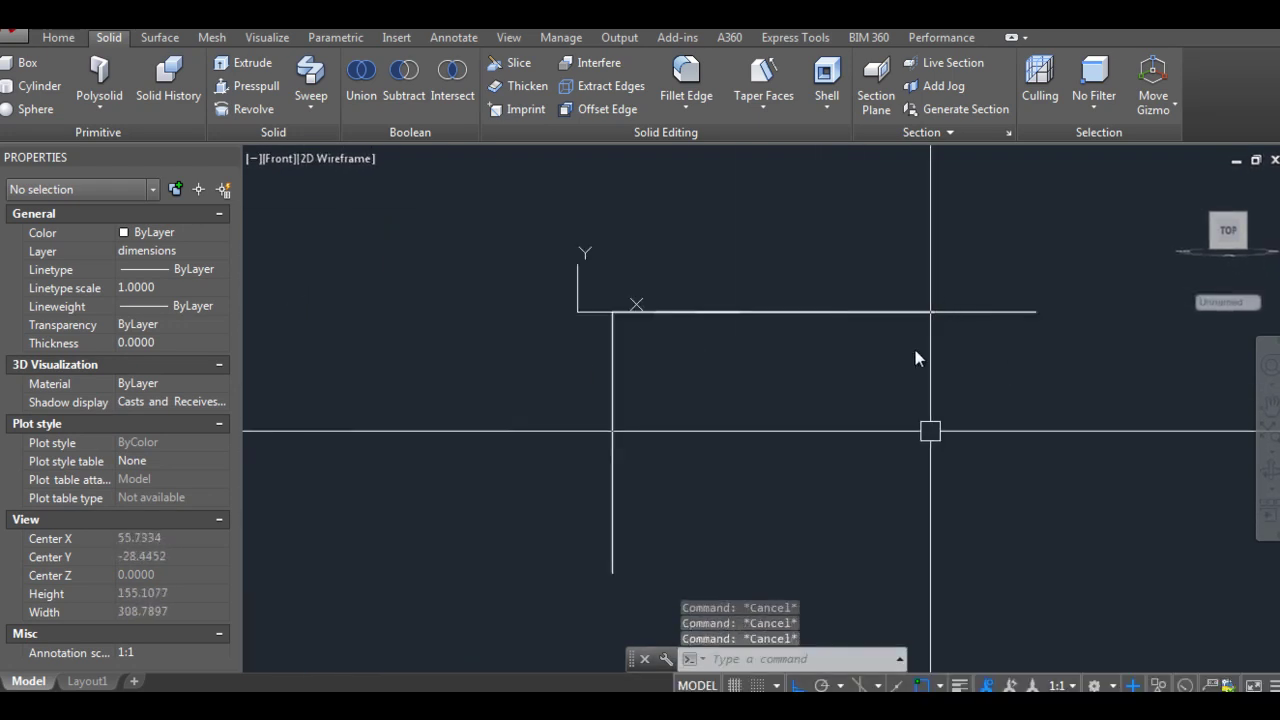
Step: Start a second line from the lines' corner using an object snap
text(l)
key(Return)
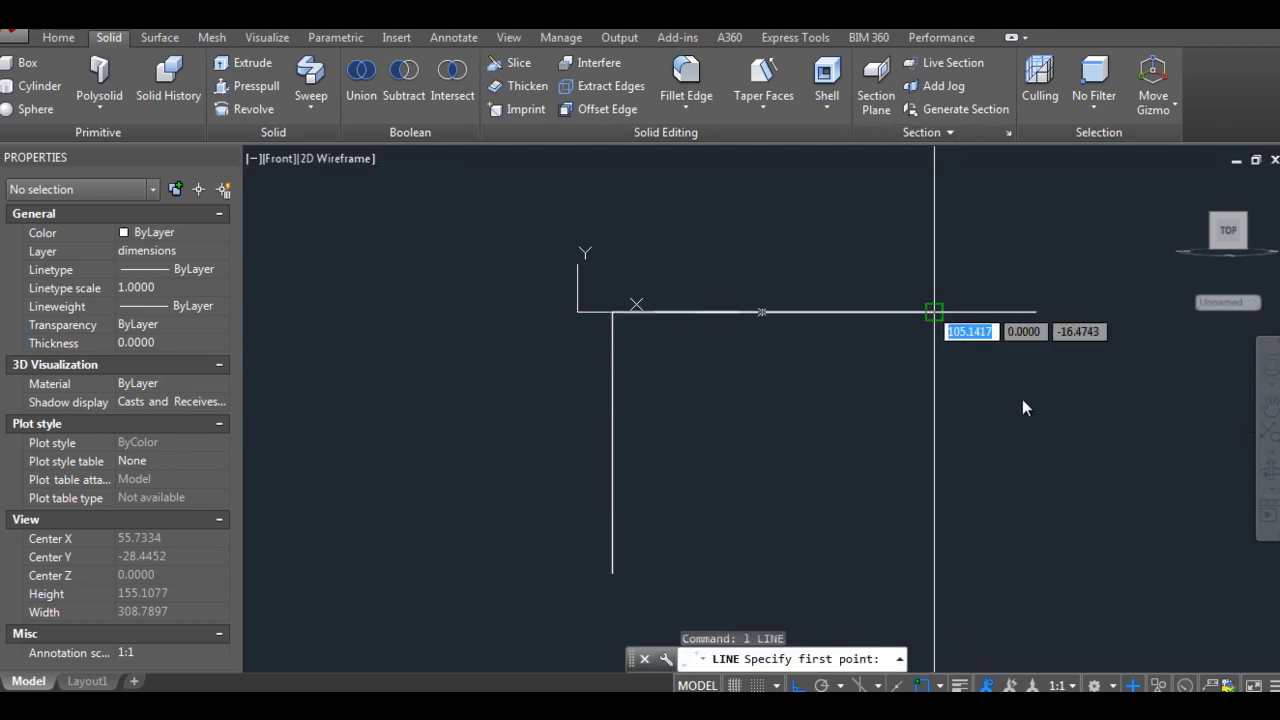
click(612, 311)
scroll(926, 307, up, 4)
key(Escape)
key(Escape)
text(l)
key(Return)
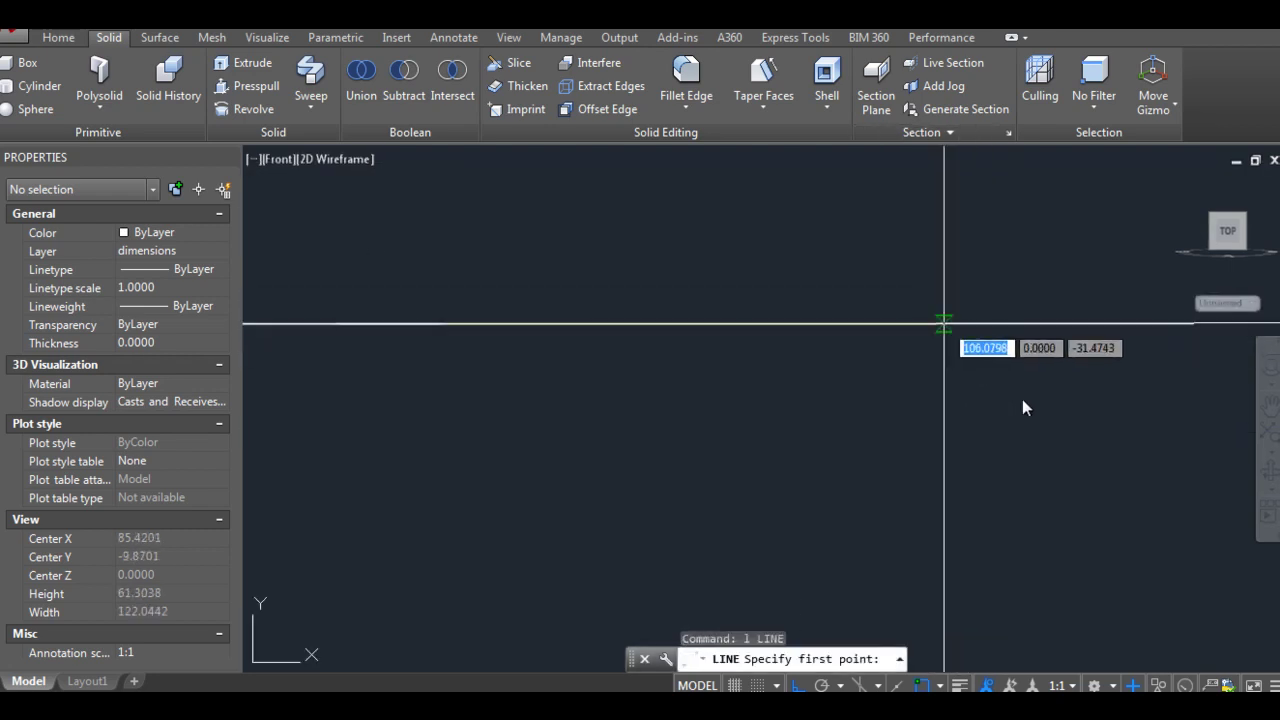
shift+right_click(1022, 400)
click(986, 351)
click(920, 320)
scroll(1093, 390, down, 3)
Step: Select the left and right vertical lines and try stretching their ends
key(Escape)
text(e)
key(Escape)
drag(812, 420, 700, 340)
click(733, 452)
scroll(767, 415, up, 2)
key(Escape)
scroll(966, 434, up, 1)
click(994, 434)
key(Escape)
key(Escape)
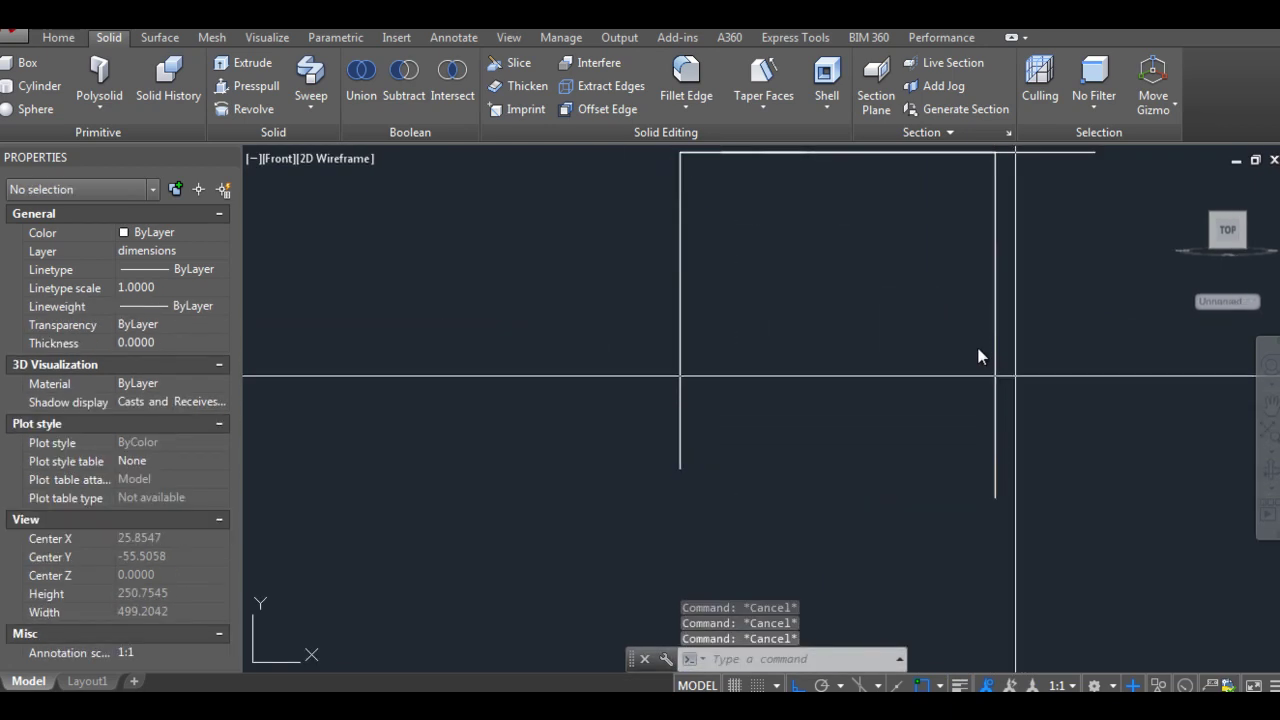
Step: Select both vertical lines for flattening, then try starting another line
drag(1100, 420, 574, 350)
text(fl)
key(Escape)
text(l)
key(Return)
click(1127, 321)
key(Escape)
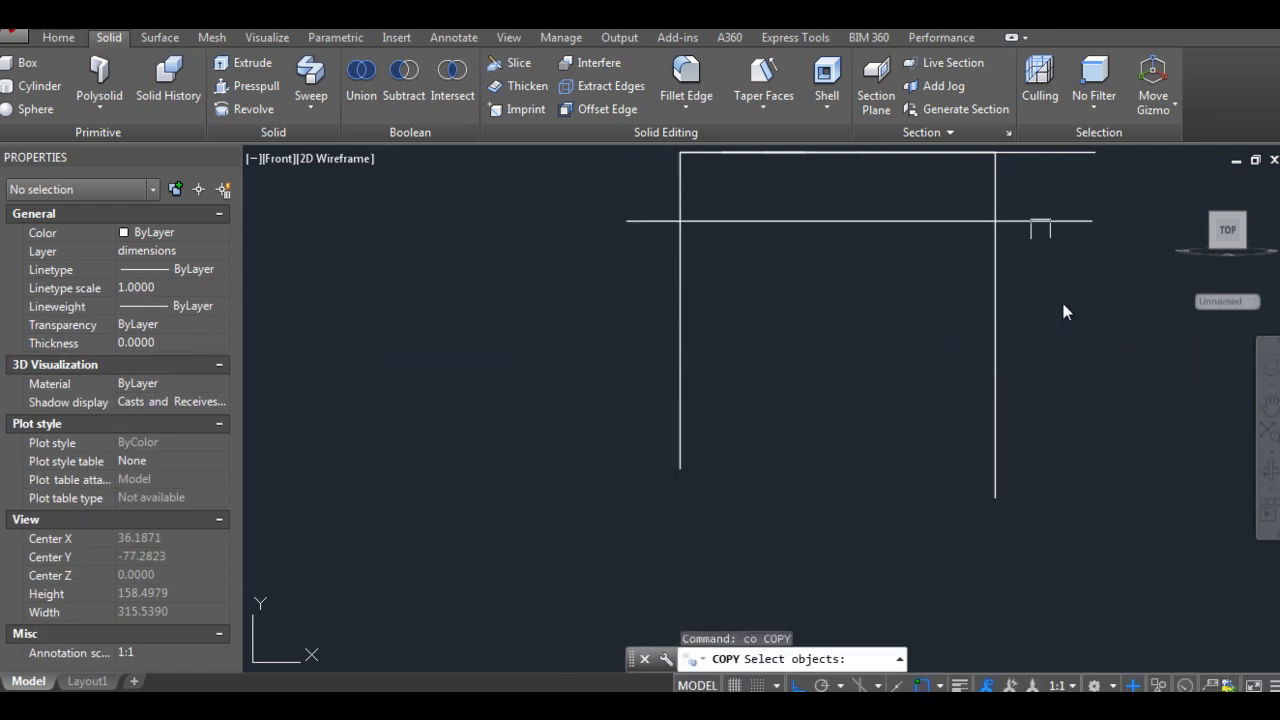
Step: Copy the top horizontal line 20 units down
click(1041, 220)
key(Return)
click(1050, 302)
key(Return)
key(Return)
key(Return)
click(906, 286)
key(Return)
click(906, 286)
Step: Copy another horizontal line a further 20 units down
key(Return)
key(Return)
key(Return)
click(865, 386)
click(865, 432)
text(20)
key(Return)
key(Escape)
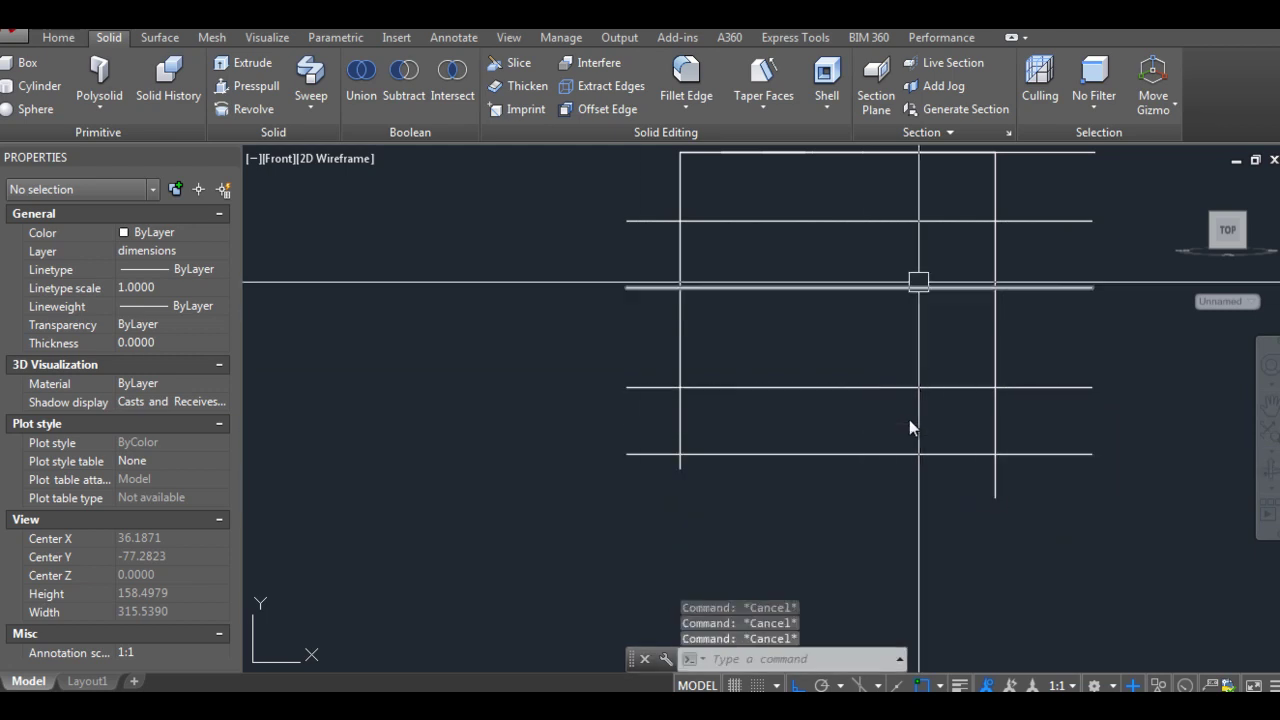
middle_drag(880, 224, 878, 291)
text(tr)
Step: Try a trim, then crossing-select the six profile lines
key(Return)
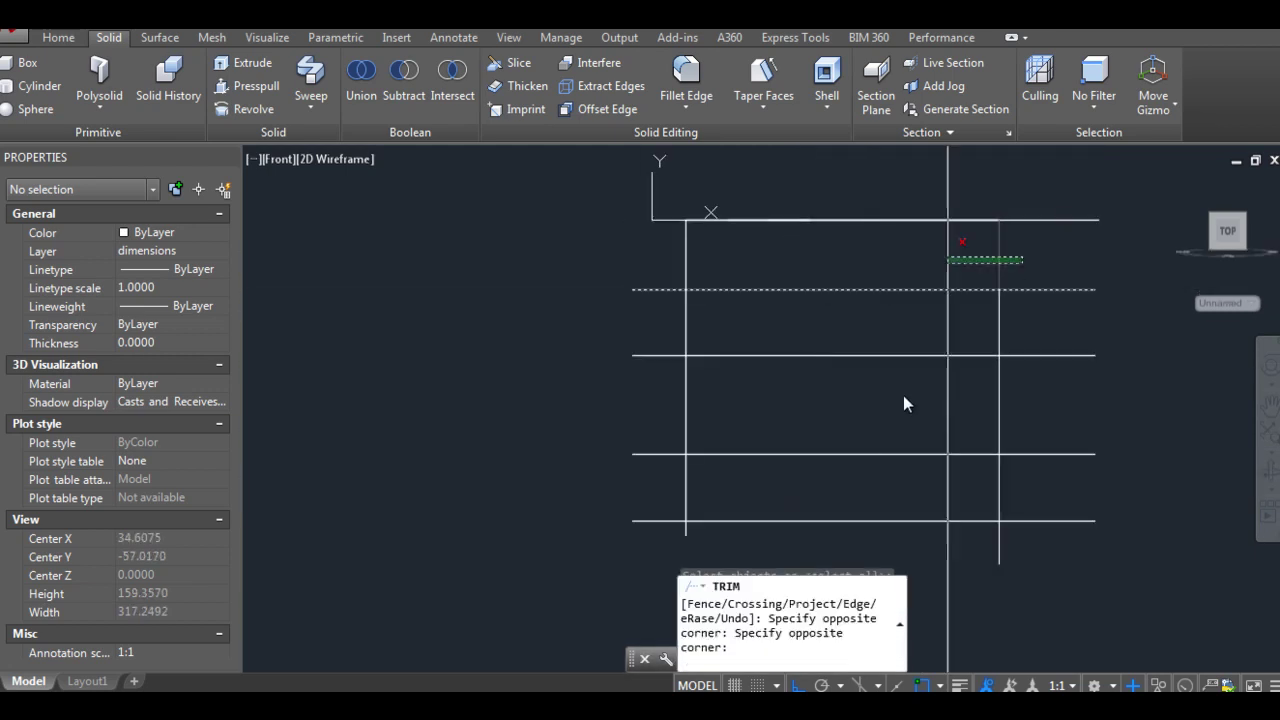
key(Escape)
key(Escape)
key(Escape)
text(tr)
Step: Flatten the six selected lines, keeping hidden lines
key(Return)
key(Return)
click(683, 490)
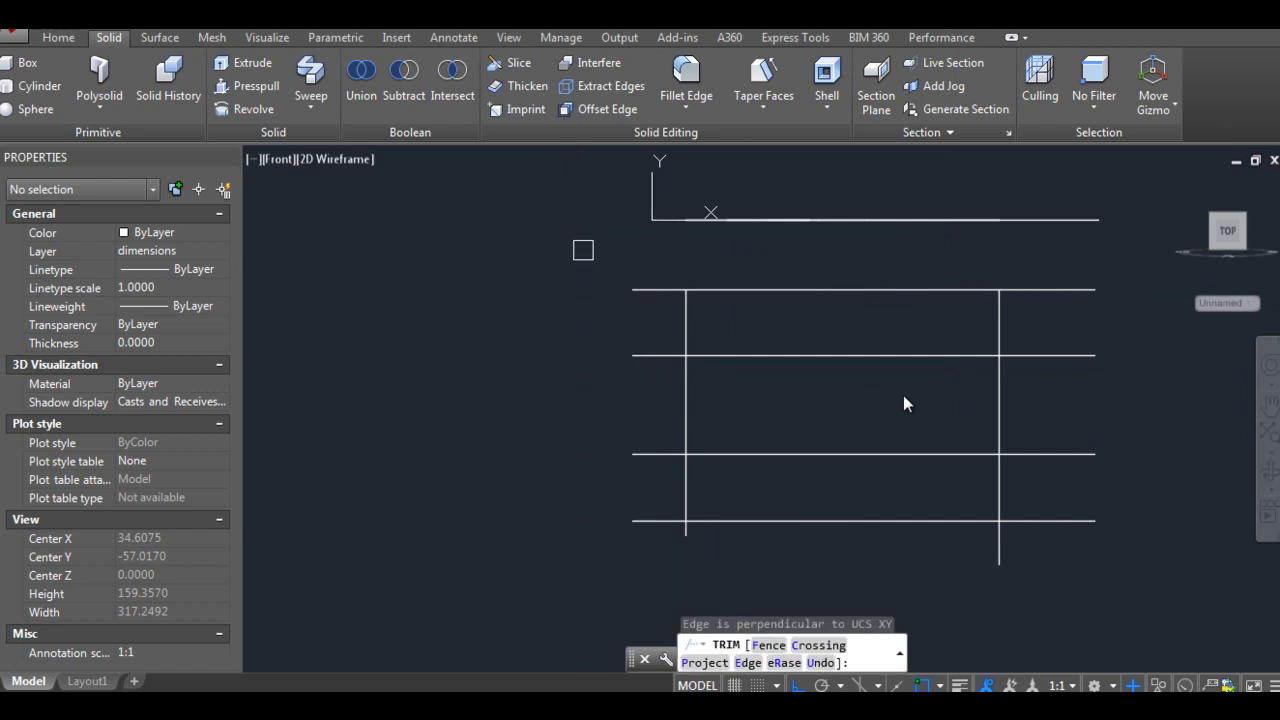
key(Escape)
key(Escape)
key(Escape)
scroll(723, 382, down, 2)
click(940, 510)
click(652, 318)
text(flatte)
key(Return)
key(Return)
key(Escape)
key(Escape)
key(Escape)
text(tr)
Step: Trim the overhanging line ends and erase the stray vertical line
key(Return)
scroll(695, 345, up, 2)
key(Return)
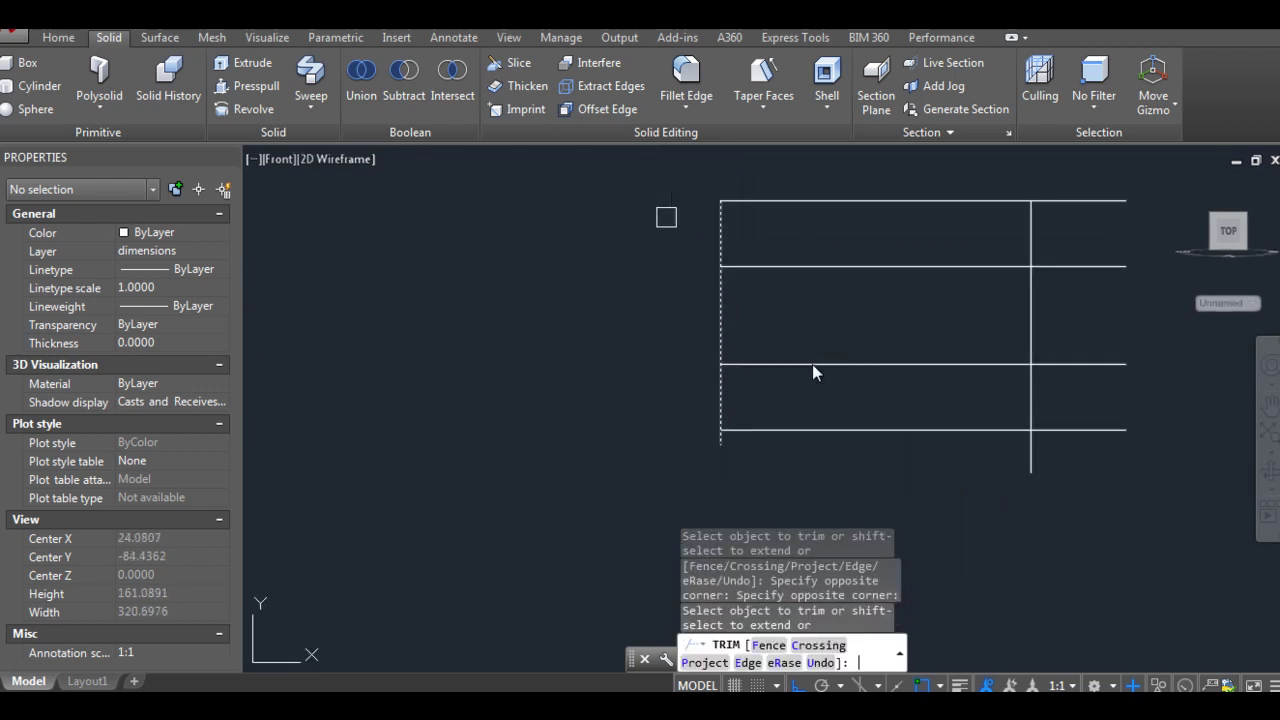
key(Escape)
scroll(917, 401, up, 2)
text(e)
key(Return)
key(Escape)
key(Escape)
scroll(960, 430, down, 2)
mouse_move(706, 444)
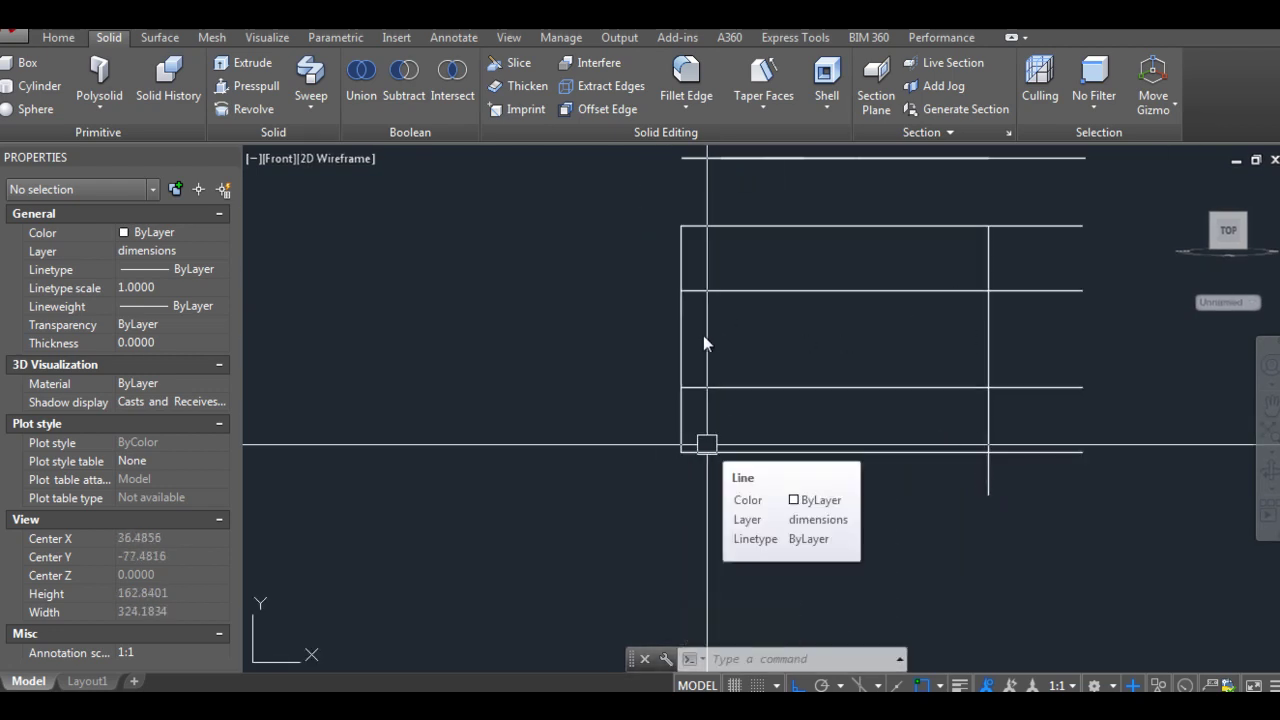
key(Escape)
key(Escape)
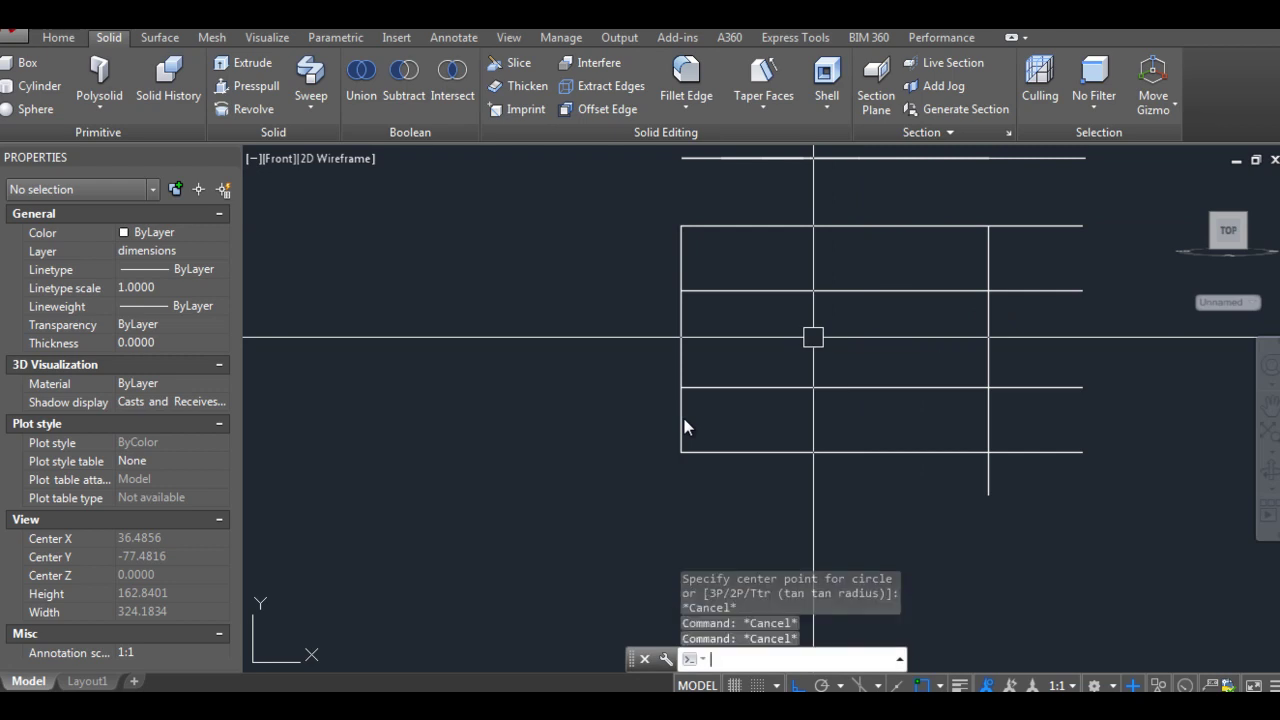
Step: Draw a circle centred on the profile's left edge, reaching the top endpoint
text(c)
key(Return)
click(681, 338)
shift+right_click(683, 221)
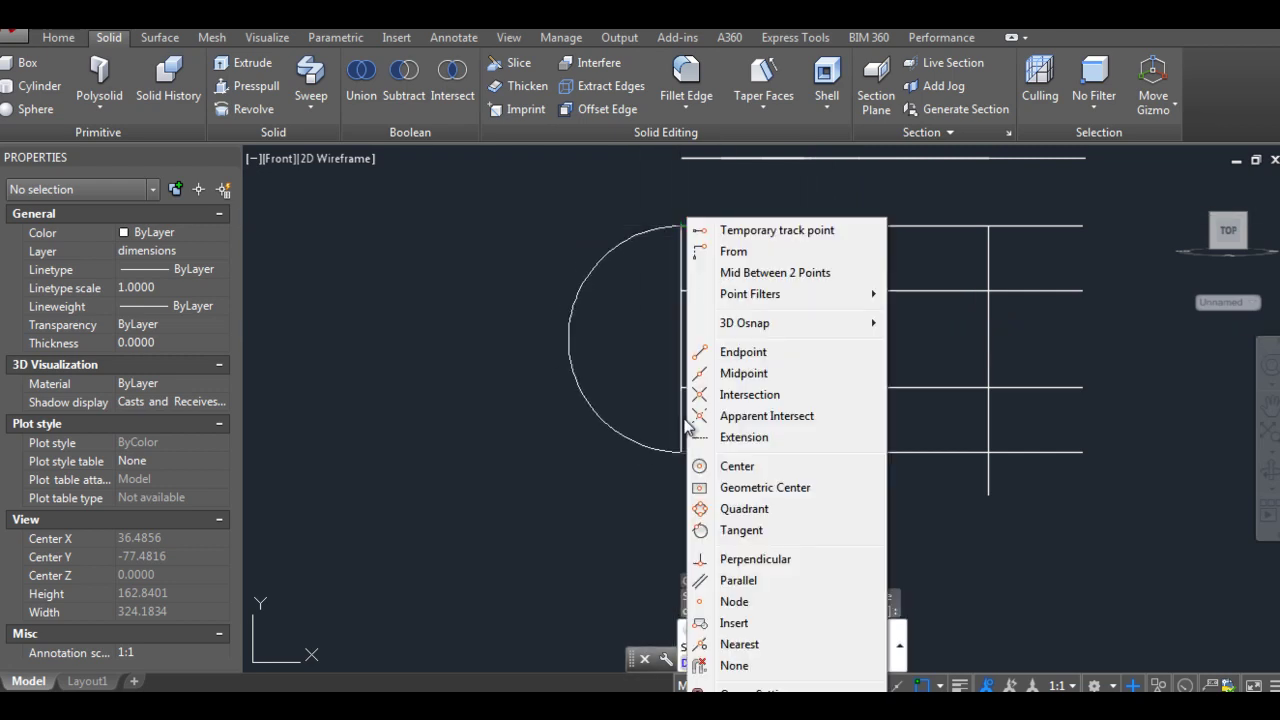
click(743, 352)
click(681, 228)
key(Escape)
key(Escape)
key(Escape)
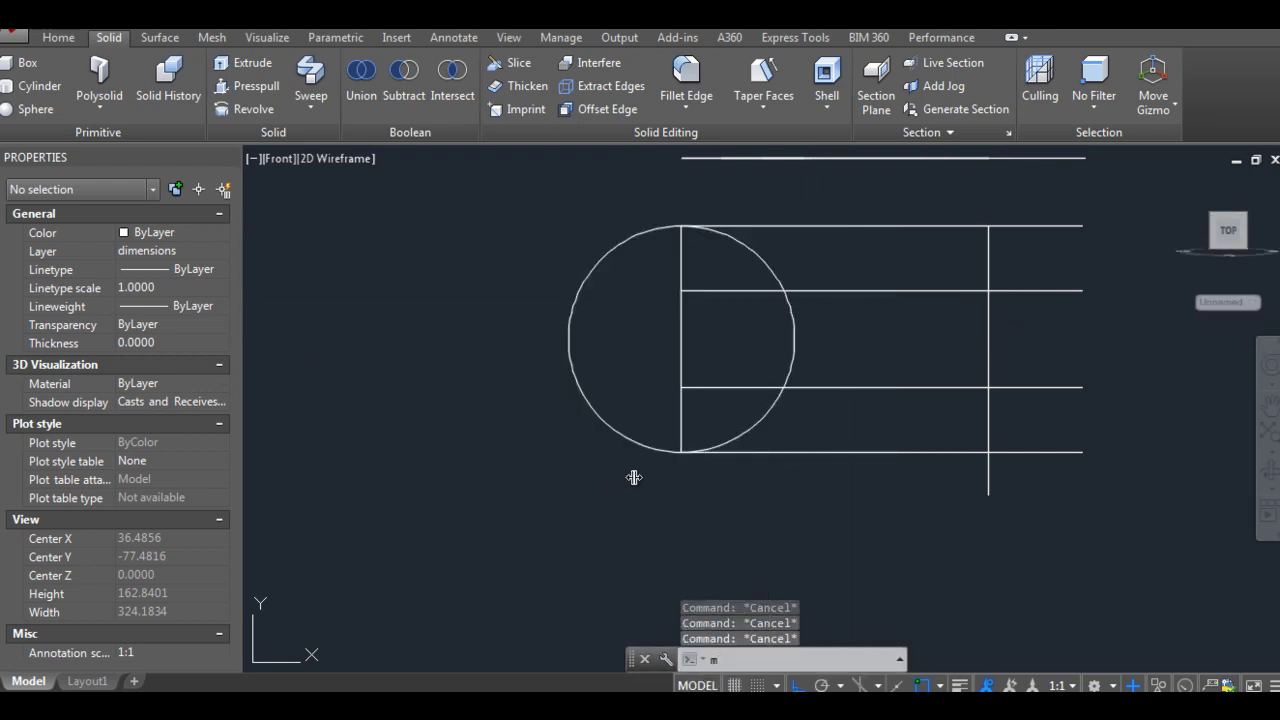
Step: Pick the circle and snap to its quadrant as the move base point
key(Return)
click(694, 446)
key(Return)
shift+right_click(810, 216)
click(857, 503)
click(794, 338)
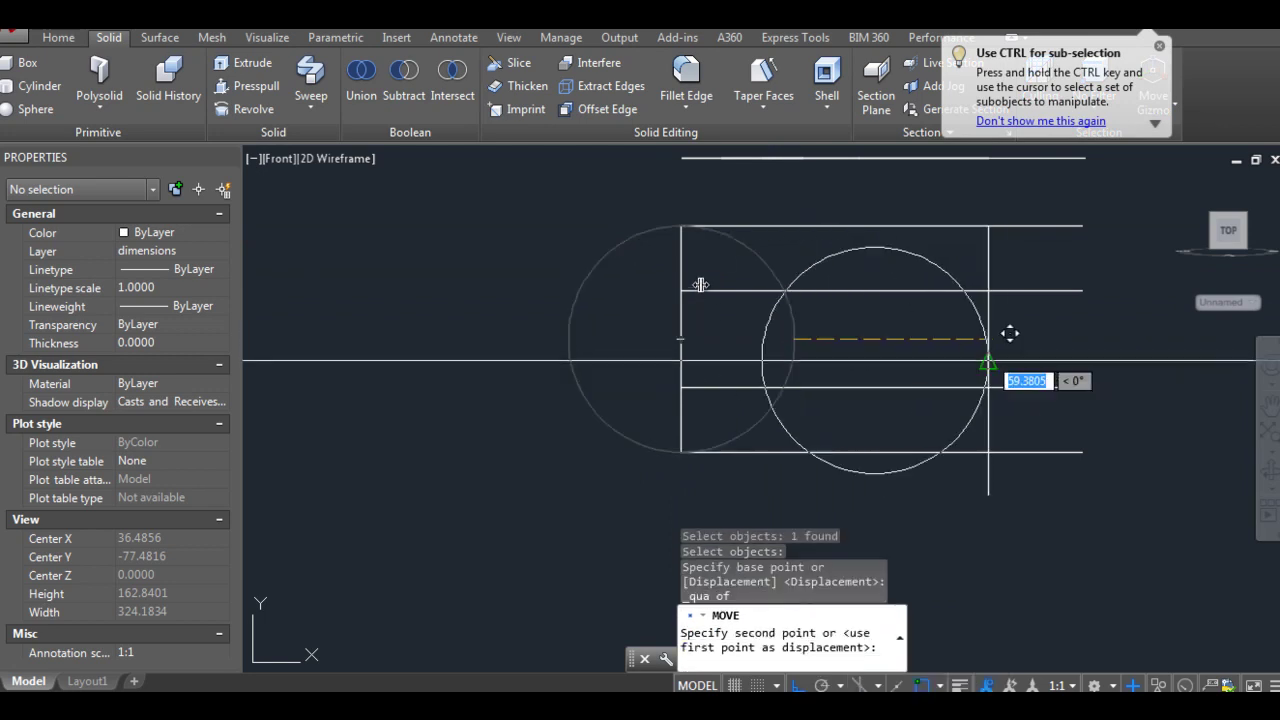
key(Escape)
key(Escape)
scroll(1010, 333, up, 3)
Step: Move the circle about 5 units to the left
text(m)
key(Return)
text(p)
key(Return)
key(Return)
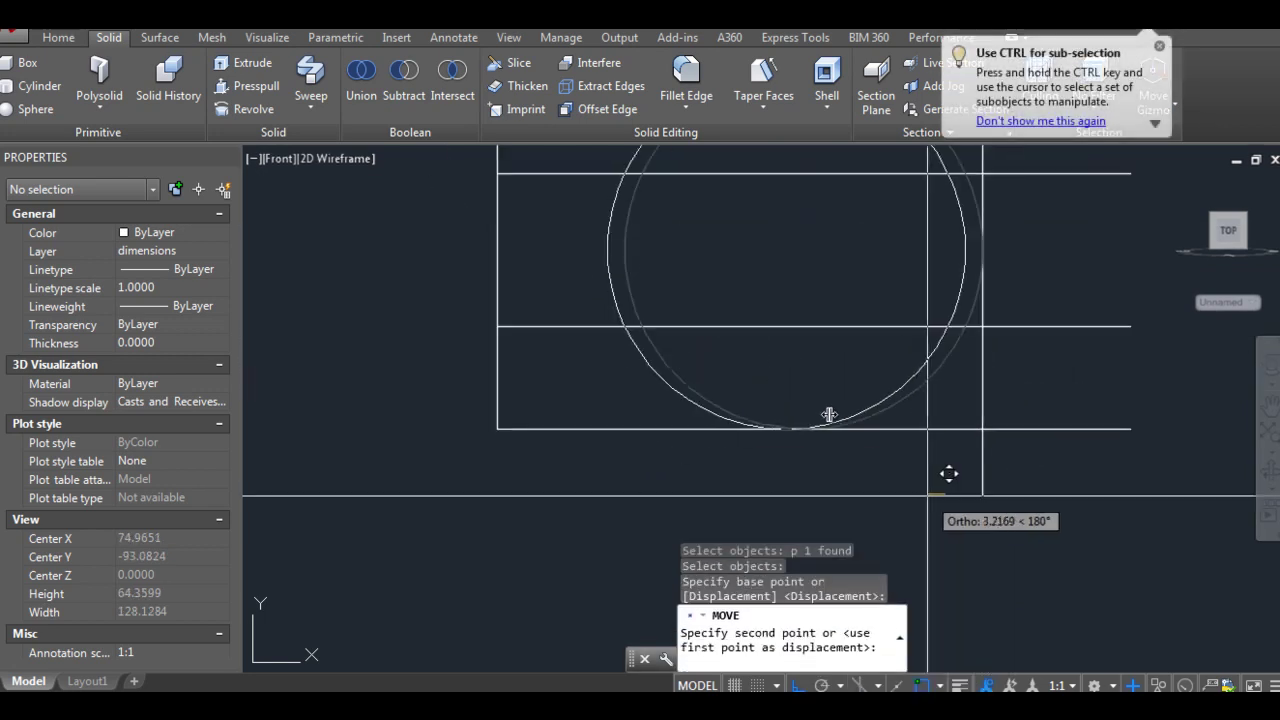
key(Escape)
scroll(922, 495, down, 5)
key(Escape)
key(Escape)
scroll(947, 432, up, 2)
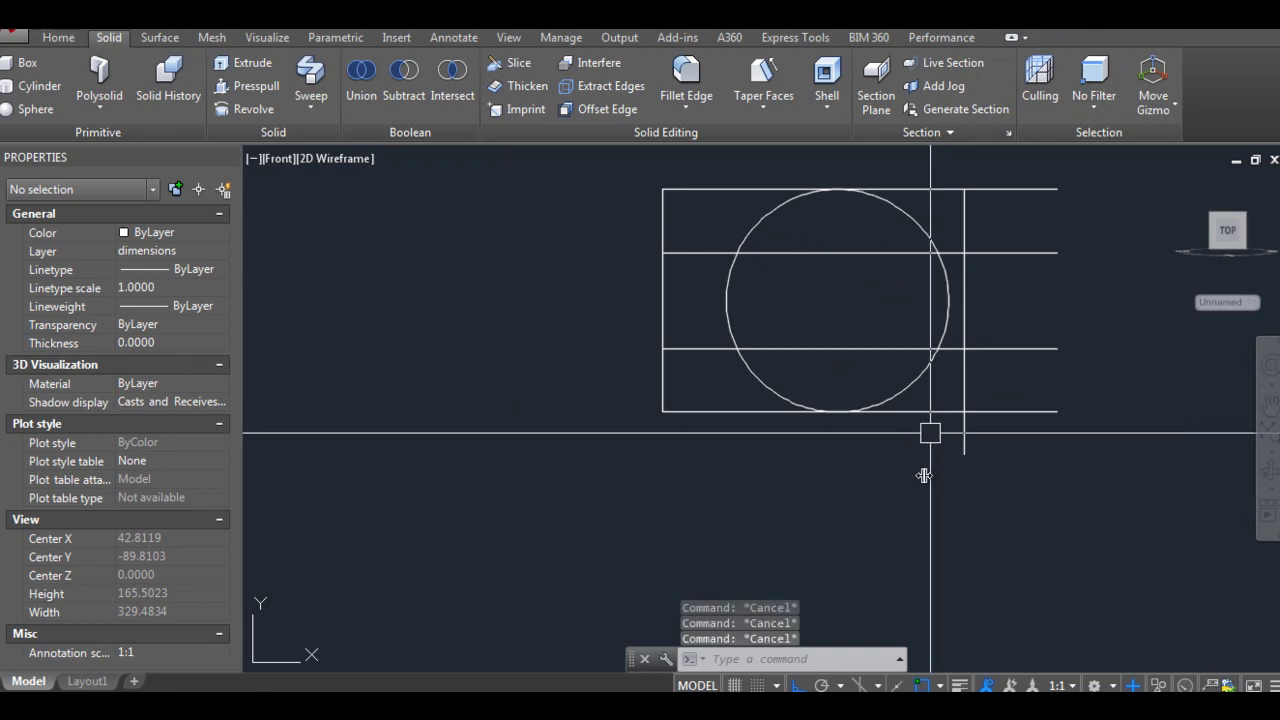
text(m)
key(Return)
click(922, 235)
key(Return)
click(891, 460)
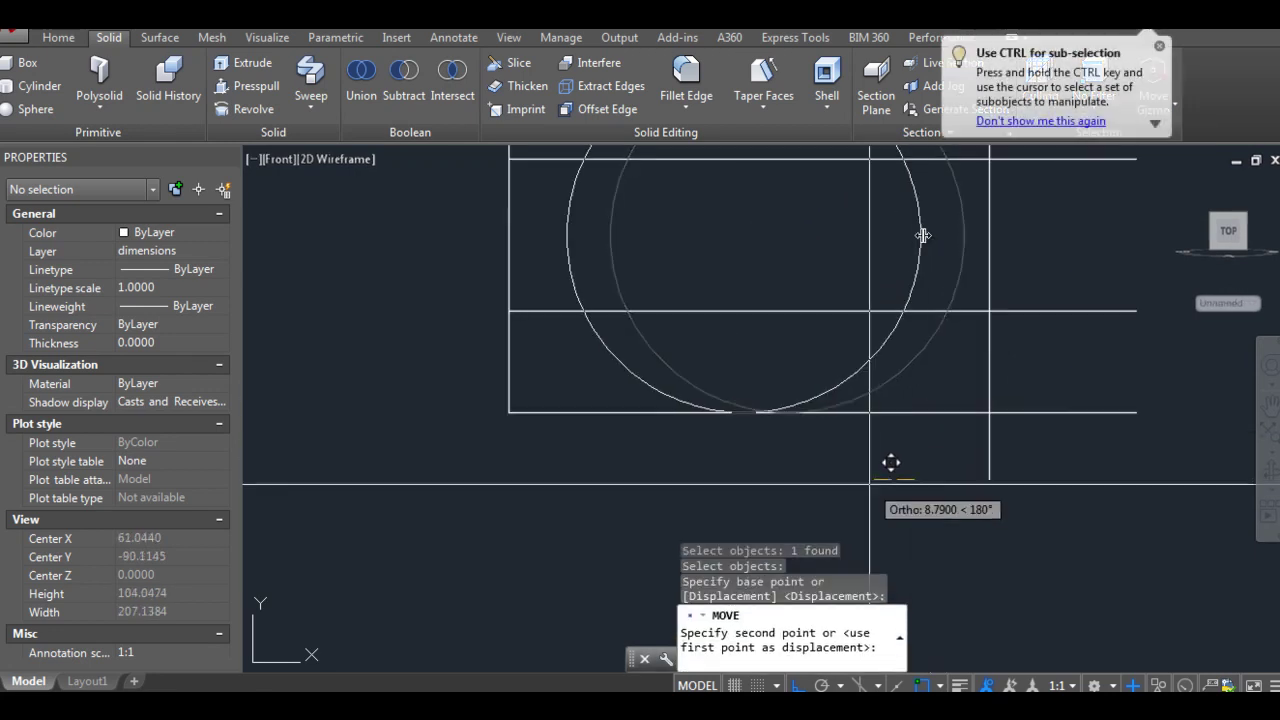
key(Return)
Step: Draw a concentric inner circle of radius 15 at the circle's centre
text(c)
key(Return)
shift+right_click(805, 303)
key(Escape)
key(Escape)
key(Escape)
key(Escape)
key(Escape)
text(c)
key(F8)
shift+right_click(805, 302)
click(840, 463)
click(835, 255)
text(15)
key(Return)
key(Escape)
key(Escape)
key(Escape)
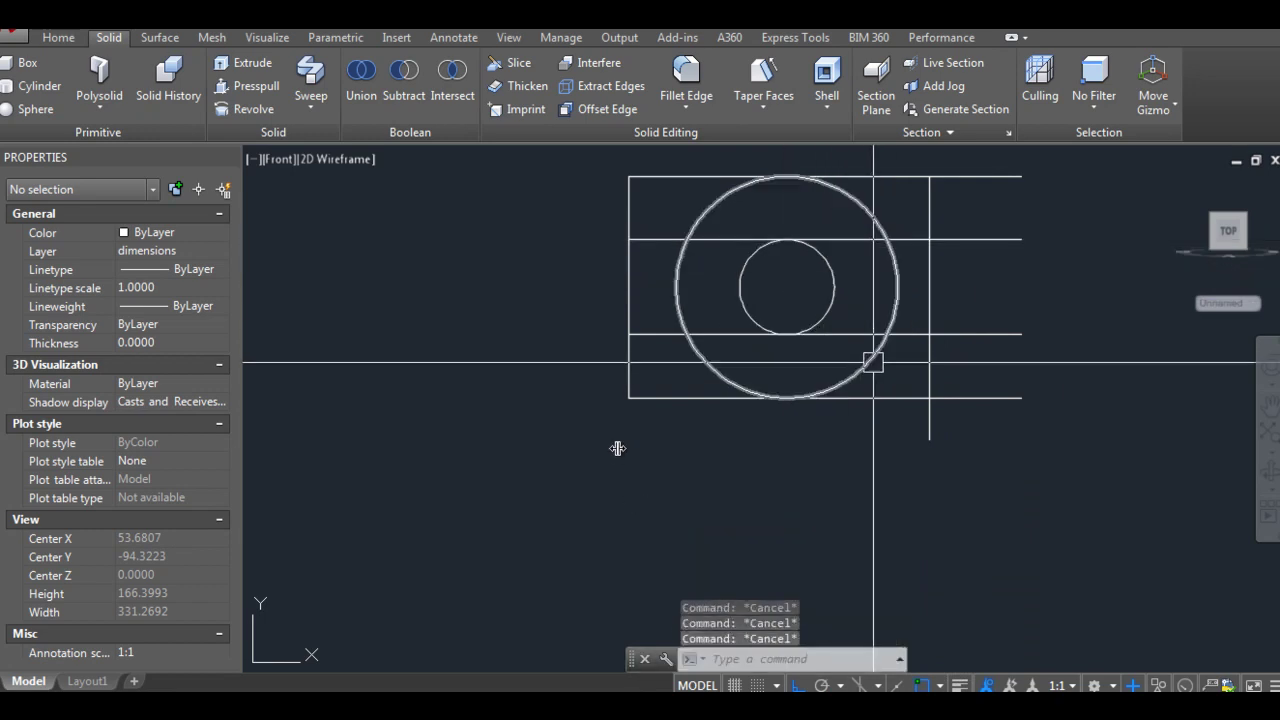
Step: Trim both circles' left halves and the line segment between the arcs
scroll(734, 346, down, 2)
scroll(776, 415, up, 2)
text(tr)
key(Return)
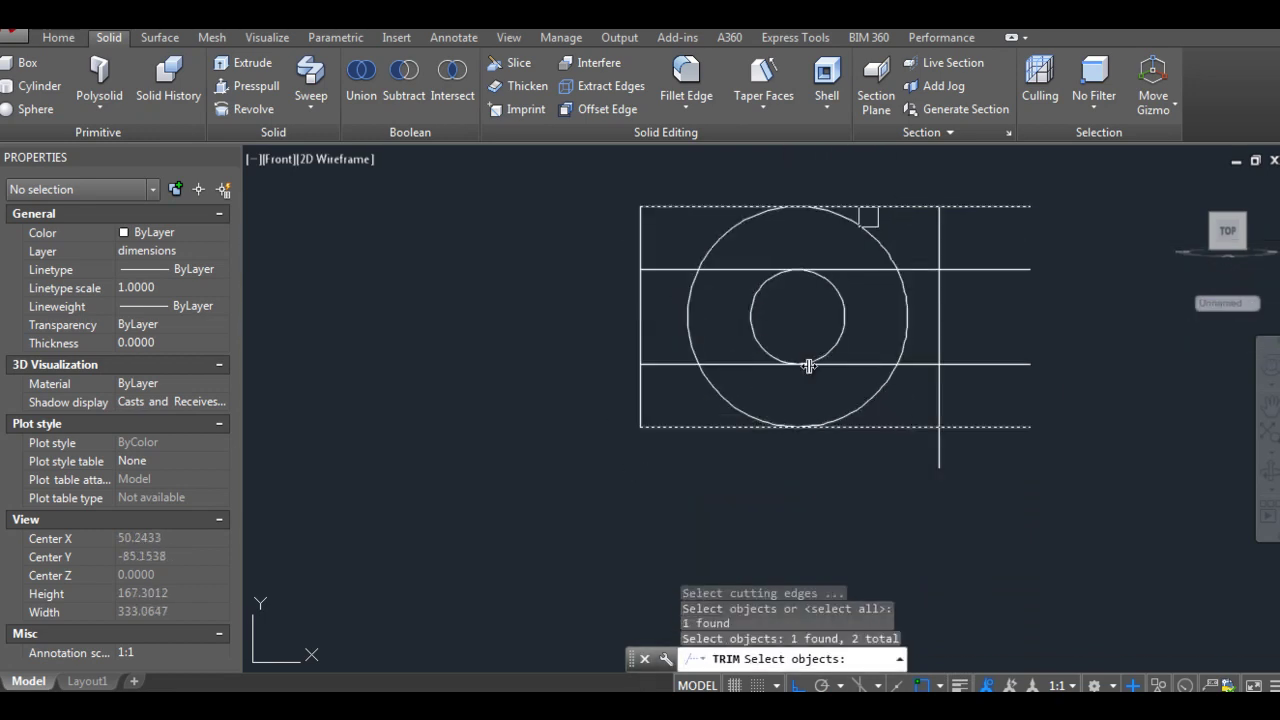
key(Return)
click(690, 345)
key(Escape)
key(Return)
click(752, 324)
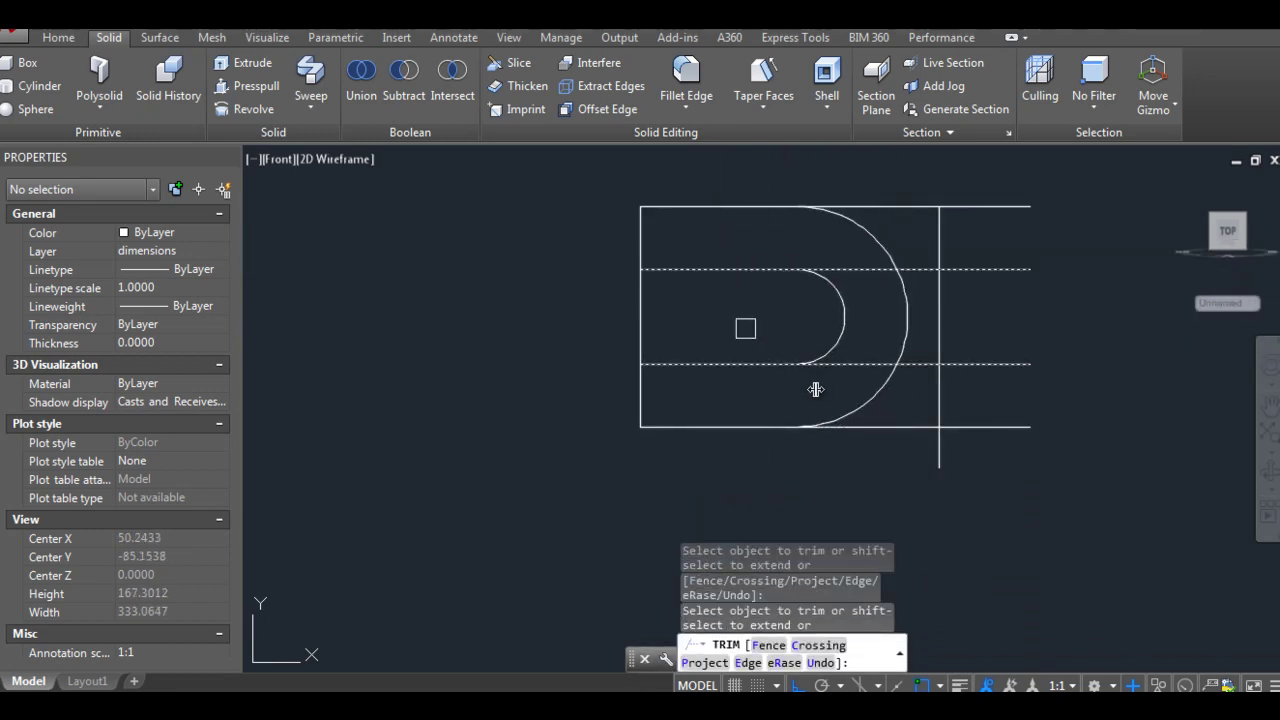
key(Escape)
key(Escape)
key(Escape)
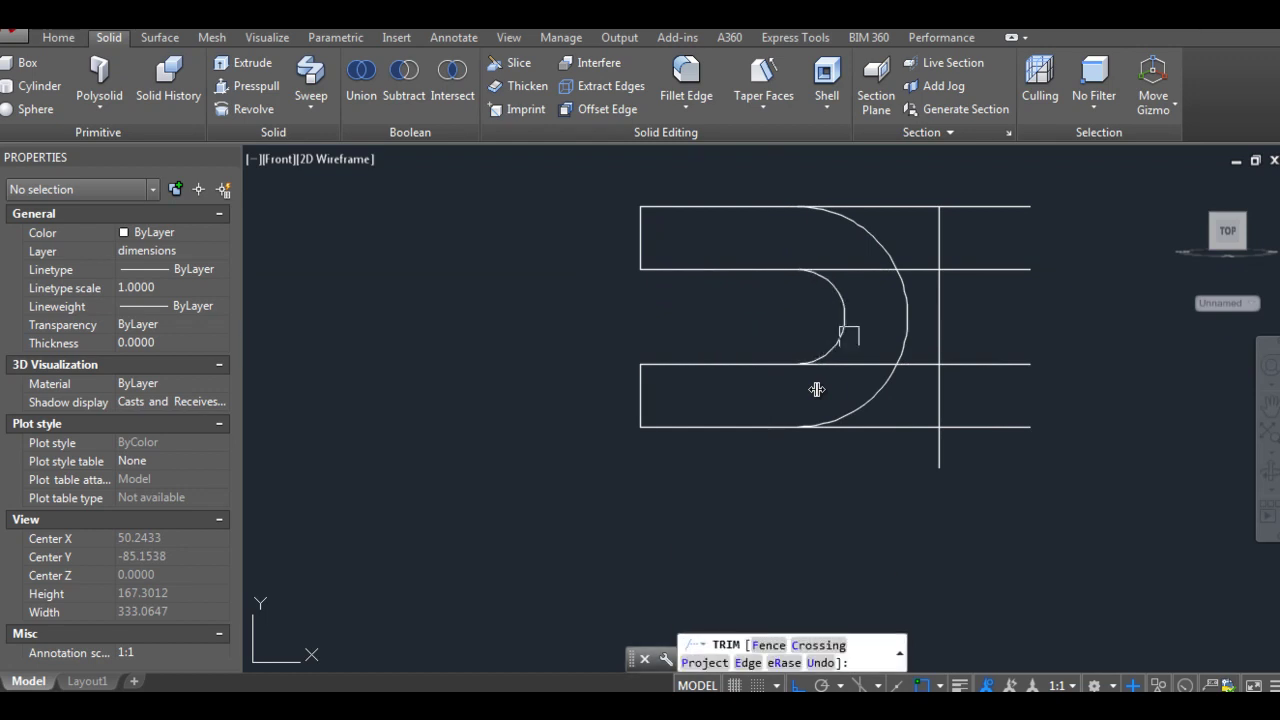
click(856, 268)
key(Escape)
Step: Begin a fillet with the radius option, then cancel it
text(f)
key(Return)
text(r)
key(Return)
key(Escape)
key(Escape)
key(Escape)
scroll(816, 389, down, 3)
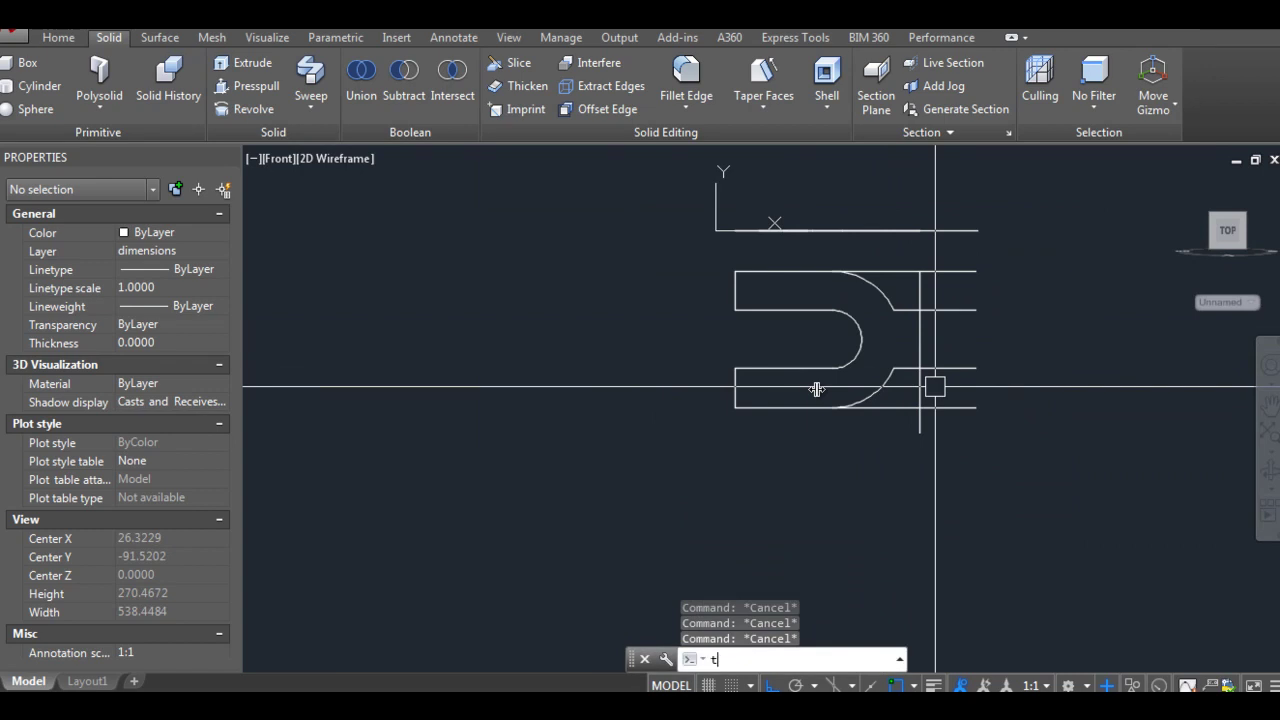
Step: Trim the fork profile's top line back to the right of the upper arc
text(r)
key(Return)
scroll(935, 387, up, 3)
click(870, 295)
key(Return)
click(895, 270)
key(f)
Step: Fillet the upper arc and the lower curve into their right-hand straight lines
key(Return)
key(r)
key(Return)
key(Return)
click(860, 320)
click(929, 334)
key(Return)
click(930, 353)
click(901, 377)
scroll(381, 273, down, 4)
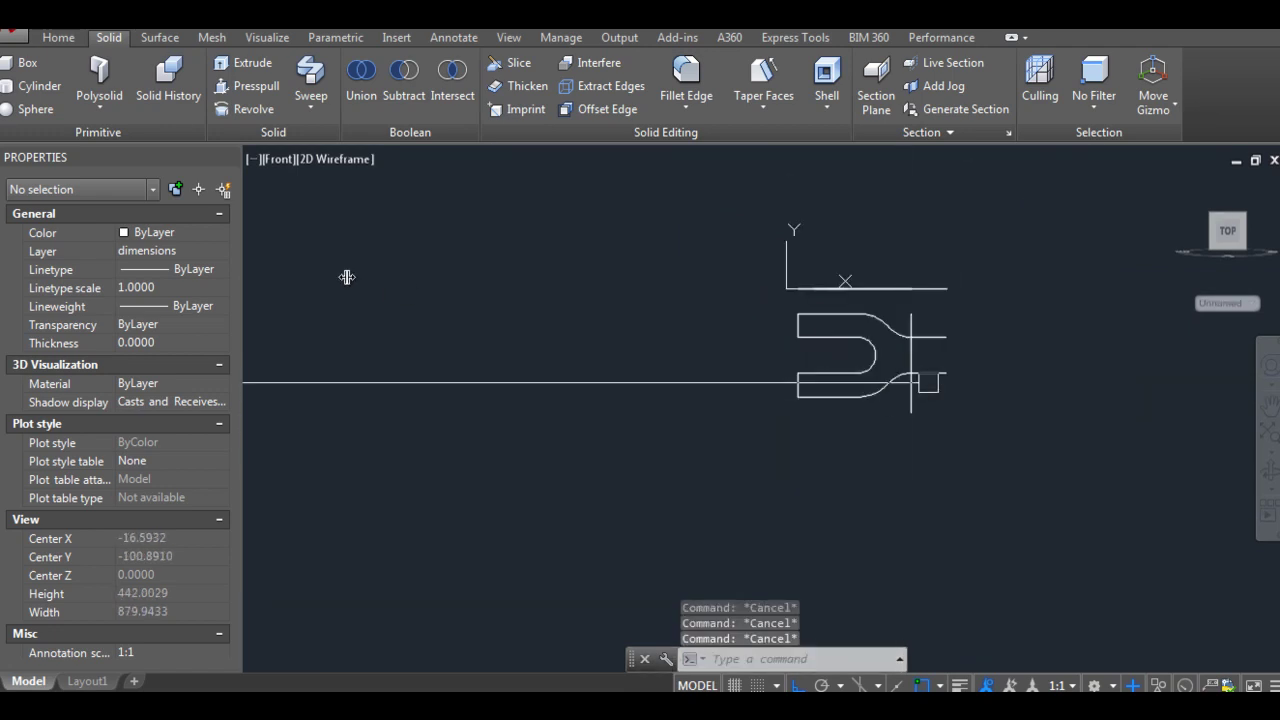
scroll(346, 277, up, 2)
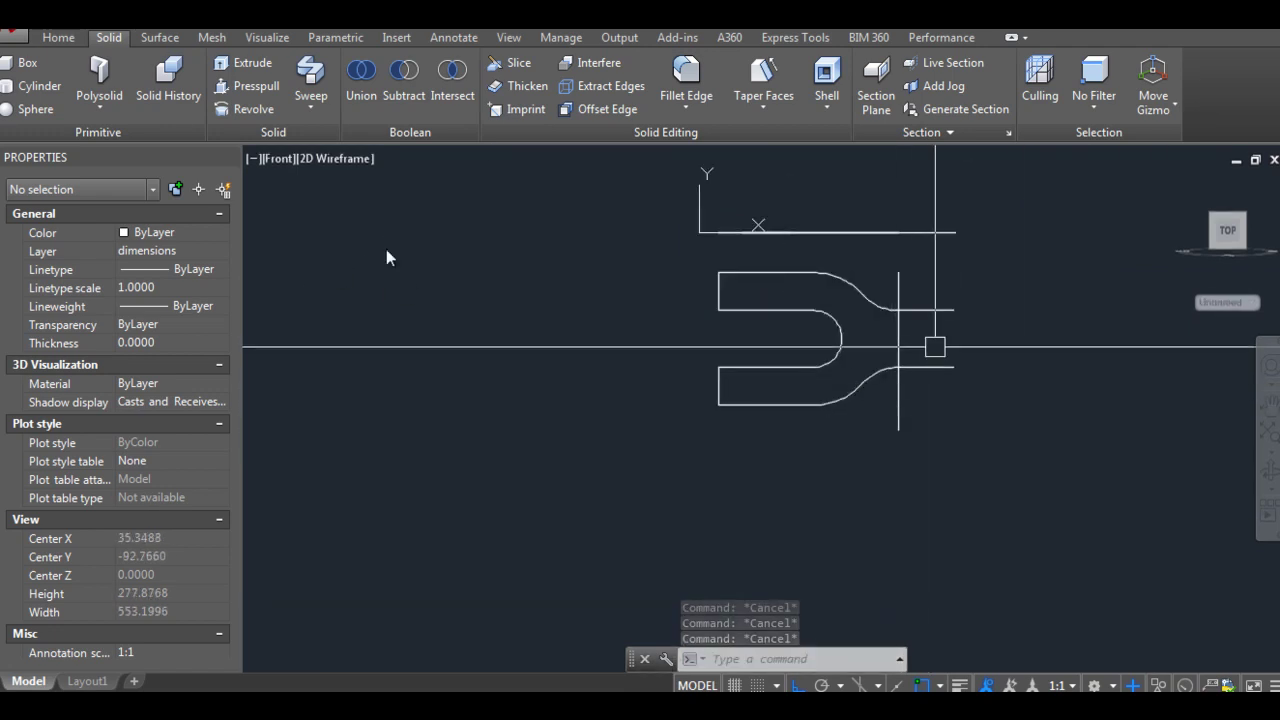
Step: Trim away the leftover line ends past the vertical line
text(tr)
key(Return)
scroll(442, 305, up, 4)
click(640, 487)
scroll(690, 490, up, 3)
scroll(805, 525, down, 5)
key(Return)
scroll(826, 527, up, 2)
key(Escape)
key(Escape)
key(Escape)
key(Return)
click(937, 400)
key(Return)
drag(990, 460, 985, 425)
drag(990, 370, 986, 337)
key(Escape)
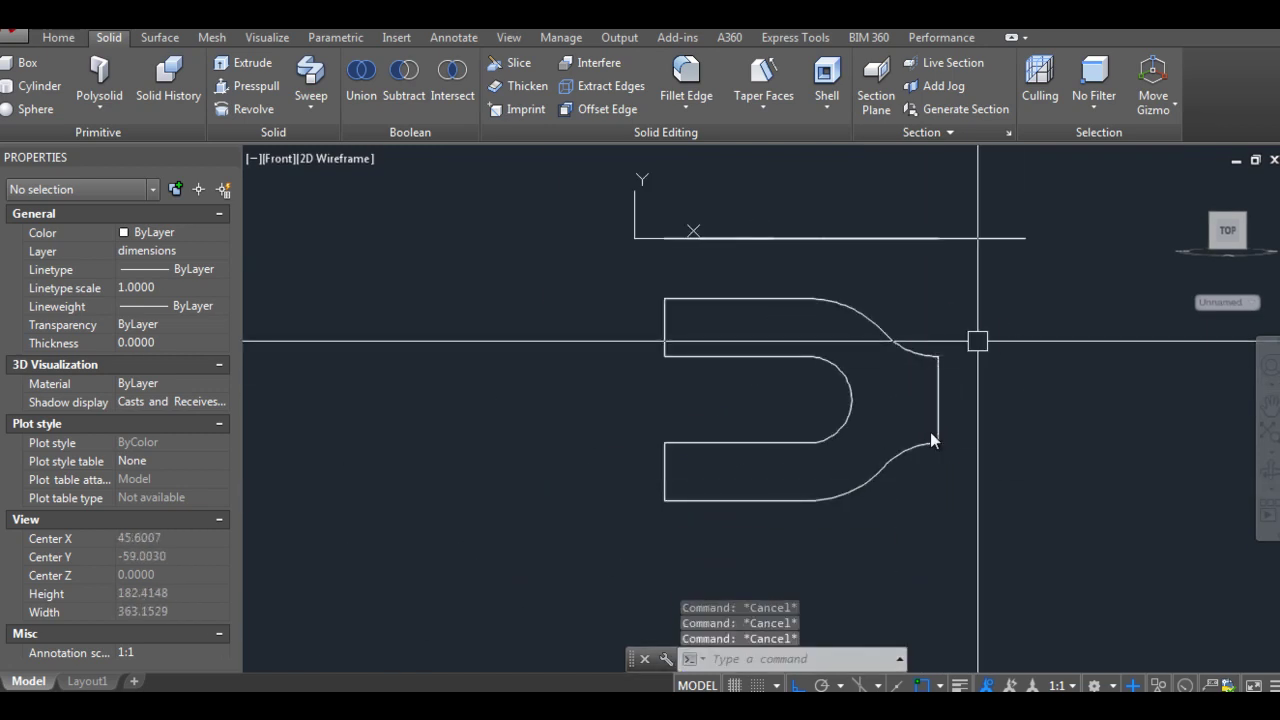
Step: Join all 14 profile objects into polylines with JOIN
text(j)
key(Return)
click(612, 268)
click(955, 478)
key(Return)
key(Escape)
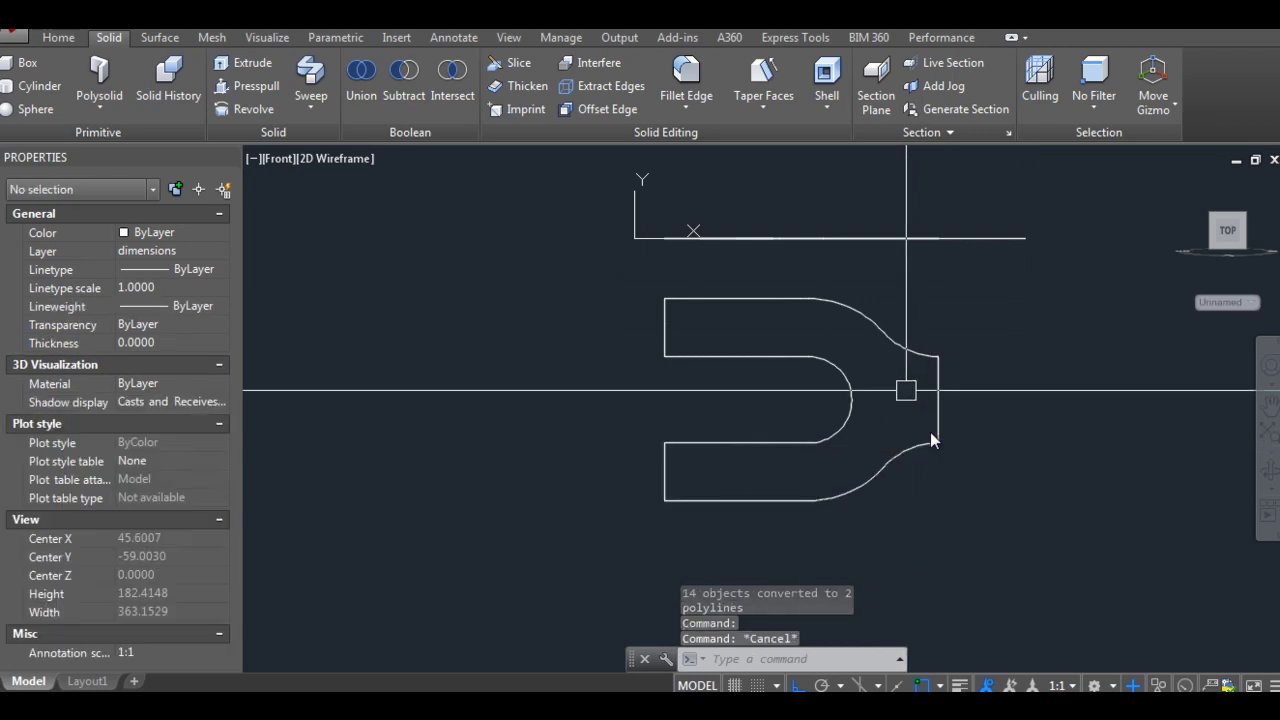
Step: Flatten both polylines, keeping hidden lines
click(930, 432)
click(1070, 550)
text(flatten)
key(Return)
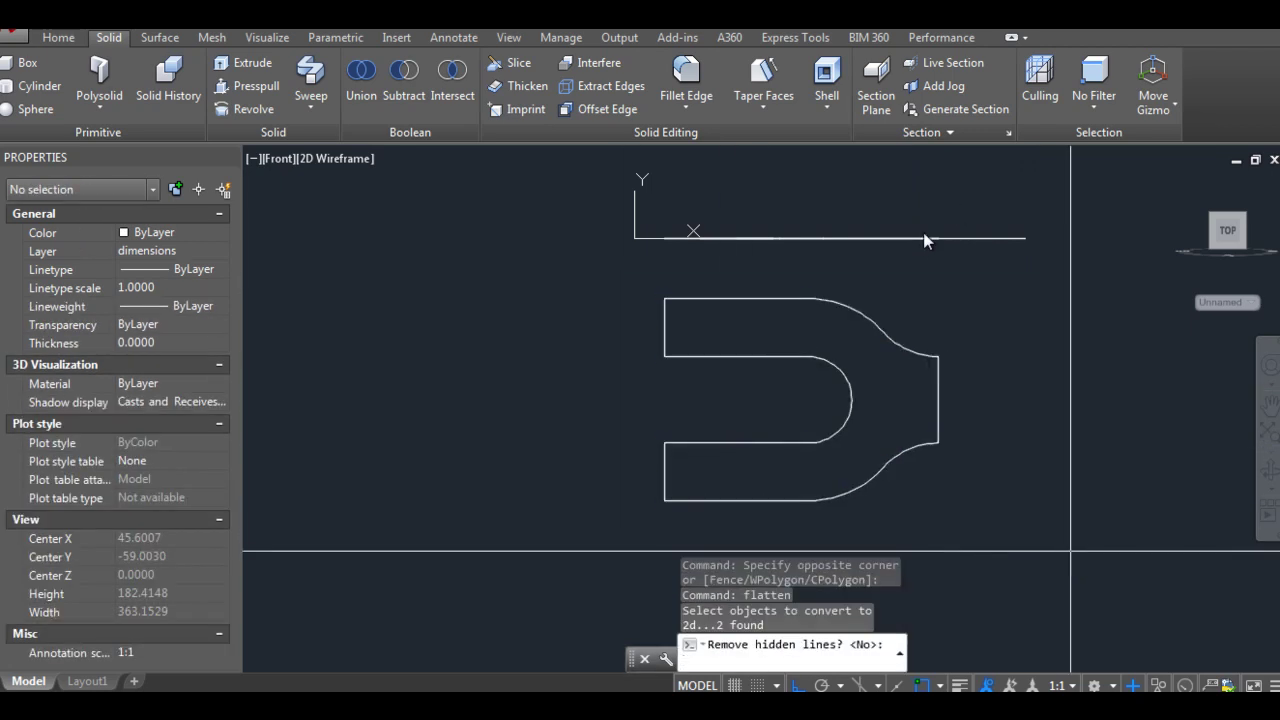
key(Return)
Step: Join the two flattened polylines again
key(Return)
click(955, 357)
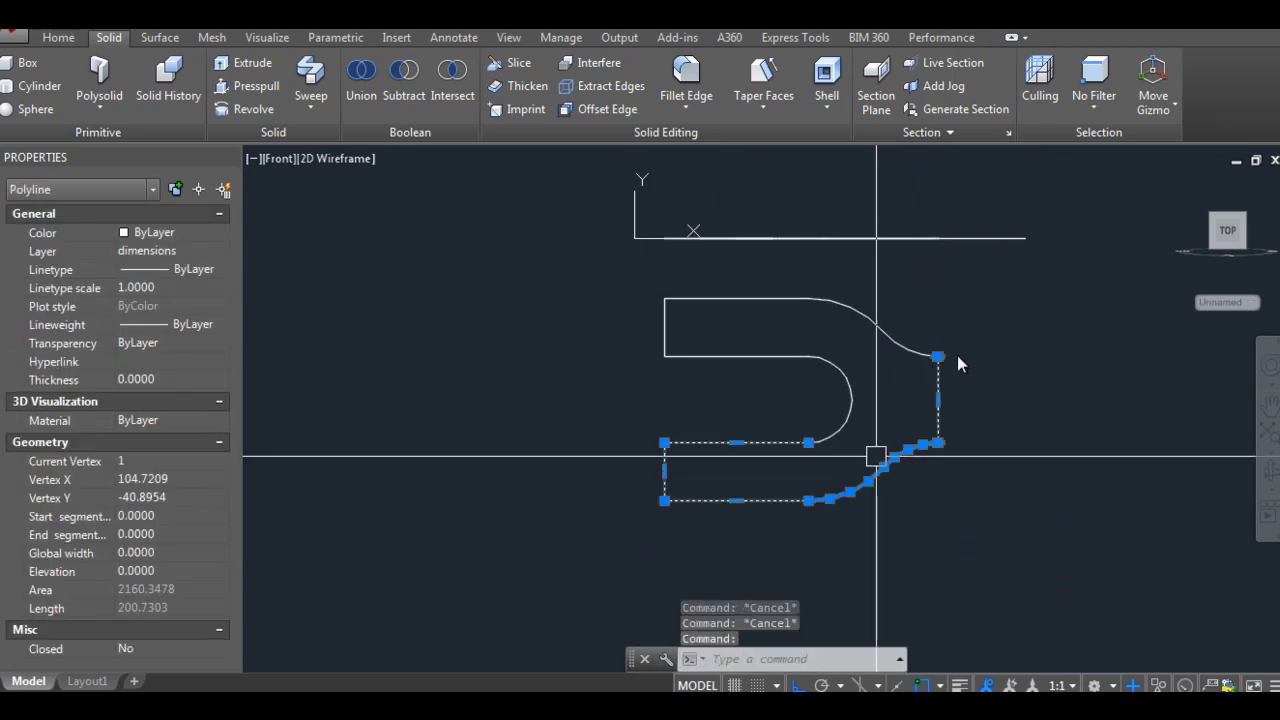
key(Escape)
text(j)
key(Return)
click(995, 505)
click(640, 285)
Step: Switch to the southeast isometric view with -VIEW SEISO
key(Return)
key(Escape)
key(Escape)
key(Escape)
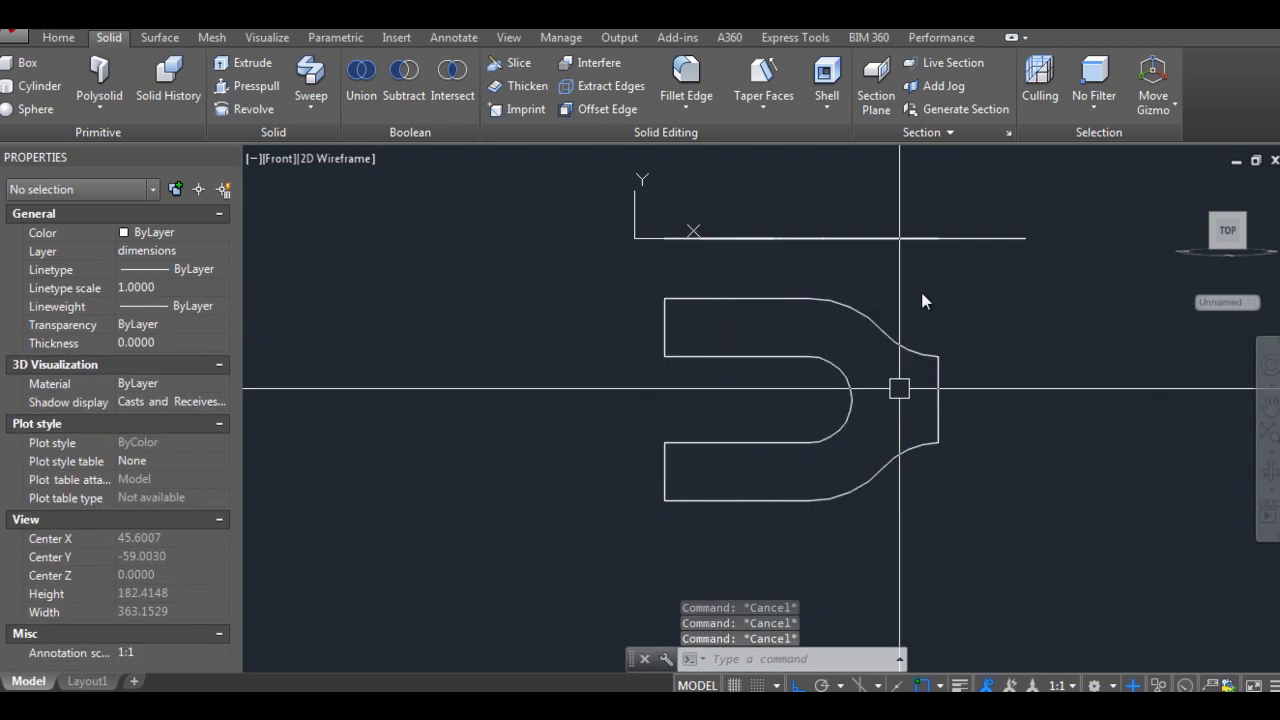
text(-v)
key(Return)
text(seiso)
key(Return)
key(Escape)
key(Escape)
key(Escape)
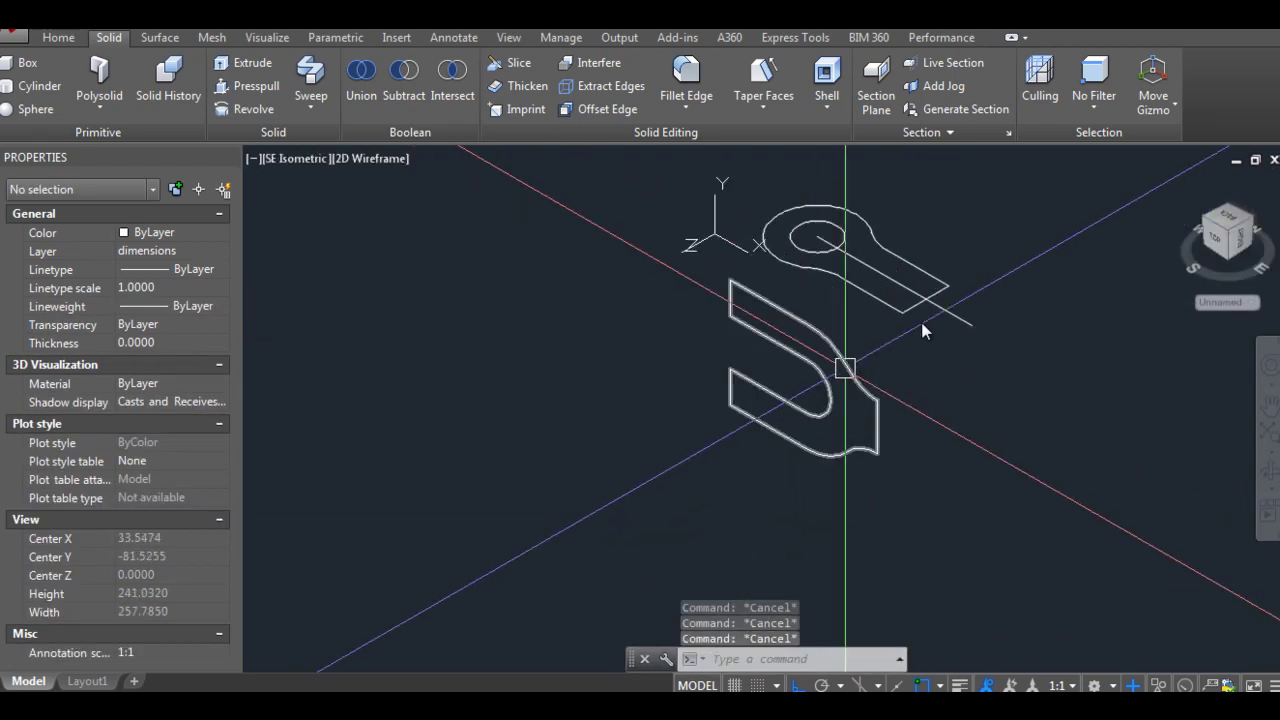
text(ext)
key(Return)
Step: Extrude the first fork profile and then the second profile to their heights
click(982, 338)
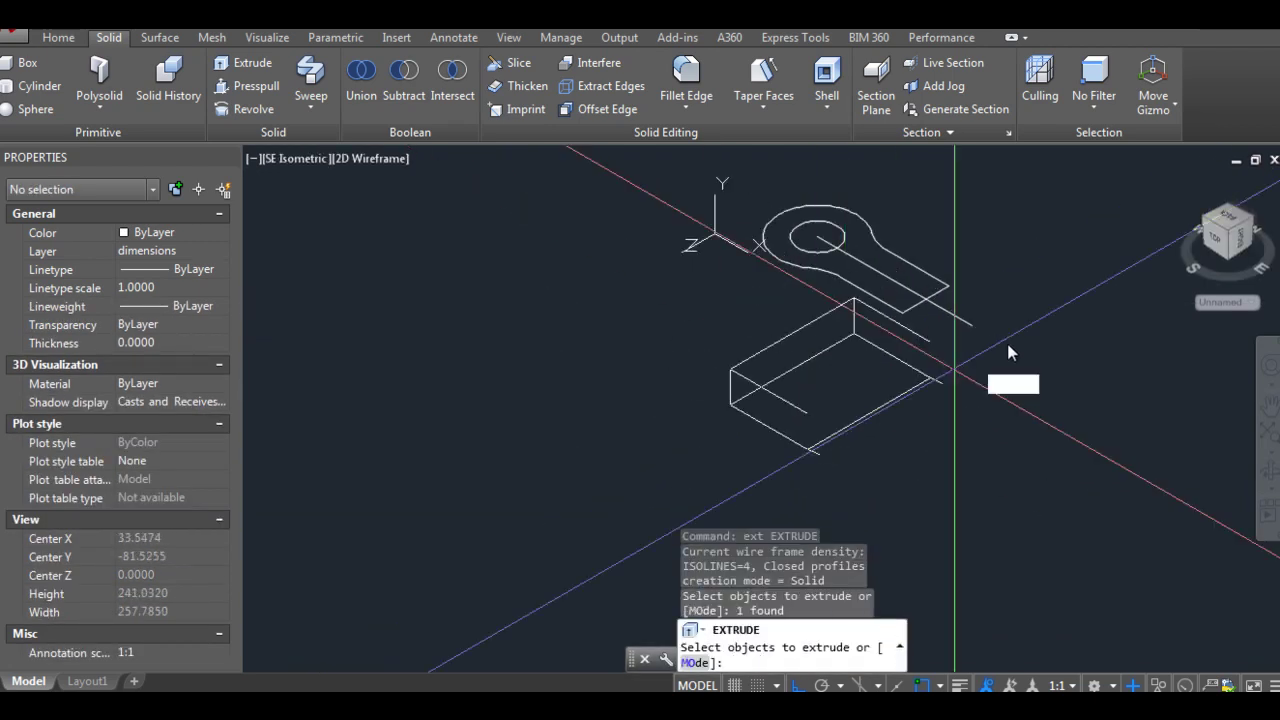
key(Return)
click(975, 352)
key(Return)
click(939, 309)
Step: Intersect the two extruded solids into one fork-end solid
key(Return)
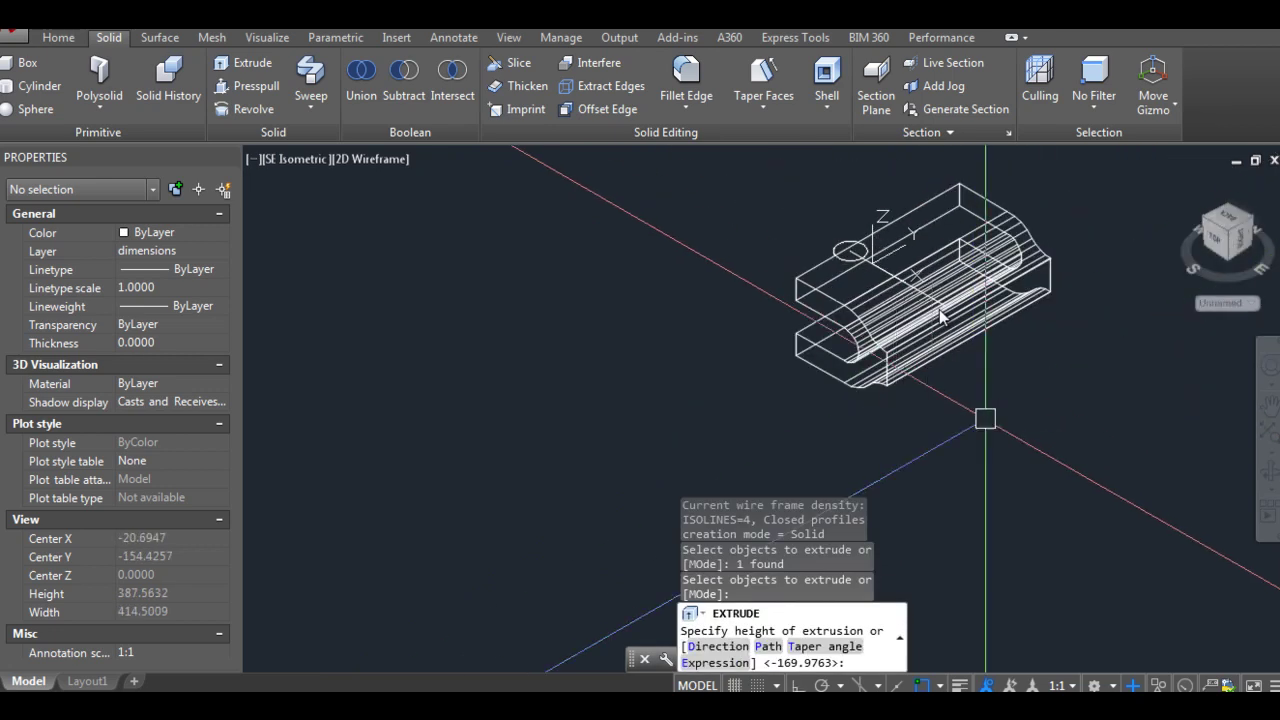
click(940, 316)
key(Escape)
key(Escape)
key(Escape)
scroll(940, 316, down, 2)
click(452, 80)
click(939, 309)
click(917, 323)
Step: Extrude another profile with EXT
key(Return)
key(Escape)
scroll(1025, 470, up, 3)
text(ext)
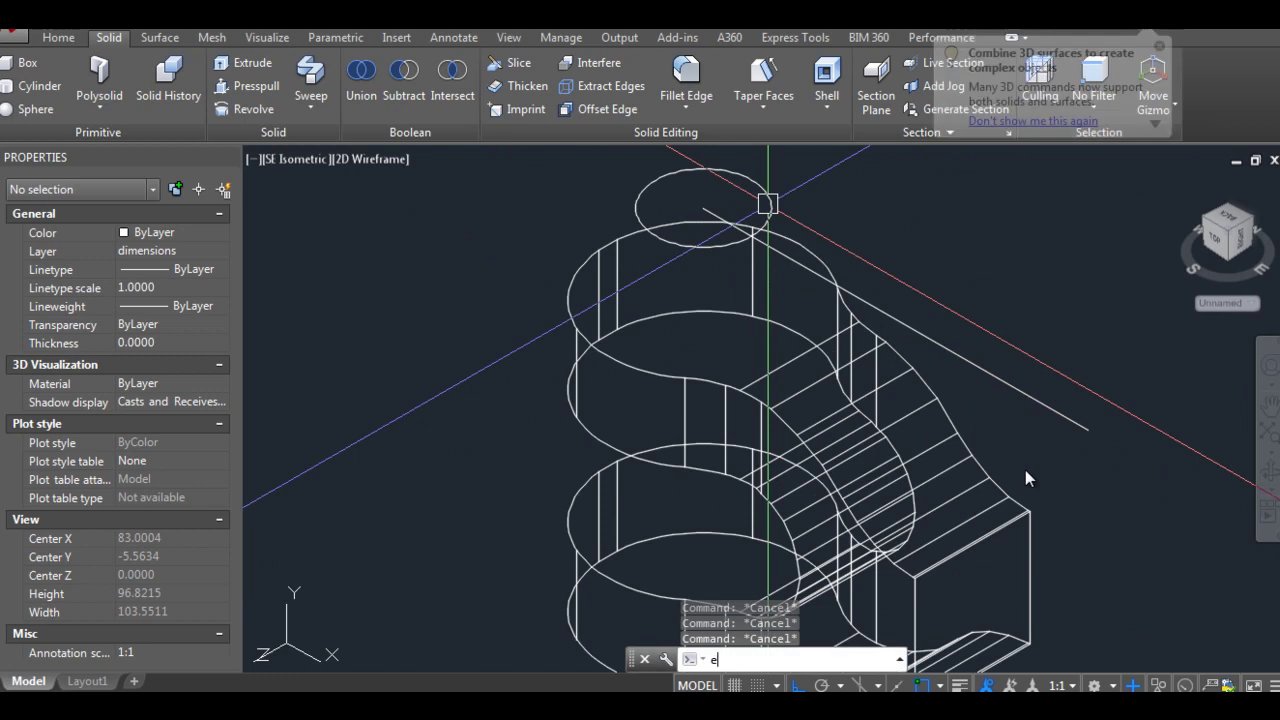
key(Return)
click(1025, 470)
Step: Start a SUBTRACT on the solids, then cancel it
key(Return)
scroll(1025, 470, down, 3)
key(Escape)
text(su)
key(Return)
scroll(769, 431, up, 2)
key(Escape)
key(Escape)
key(Escape)
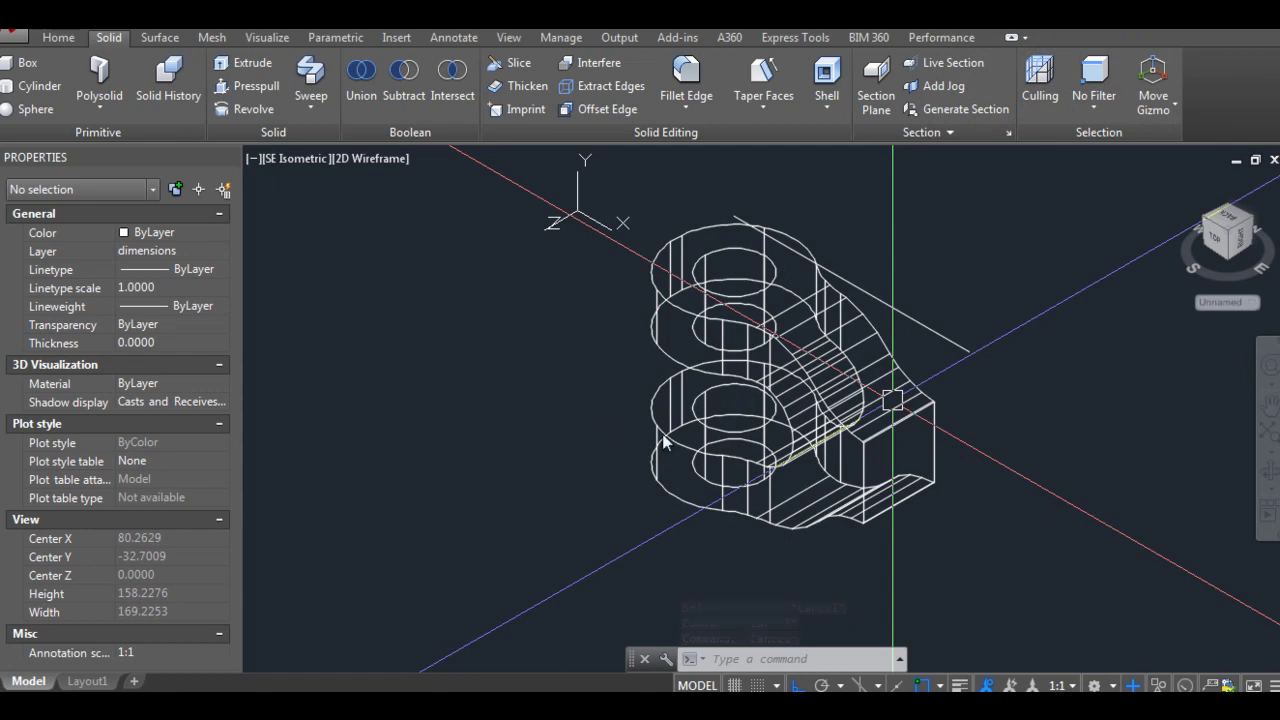
scroll(789, 519, up, 1)
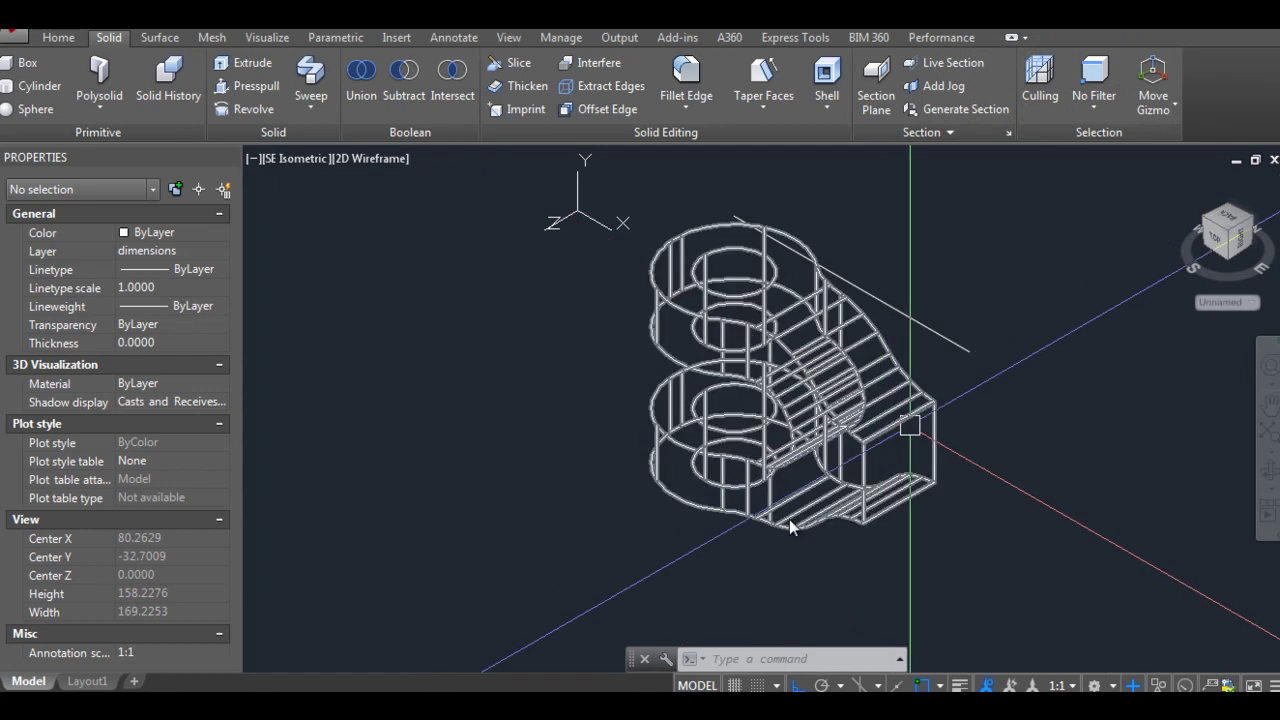
scroll(740, 535, up, 4)
text(re)
key(Return)
key(Escape)
key(Escape)
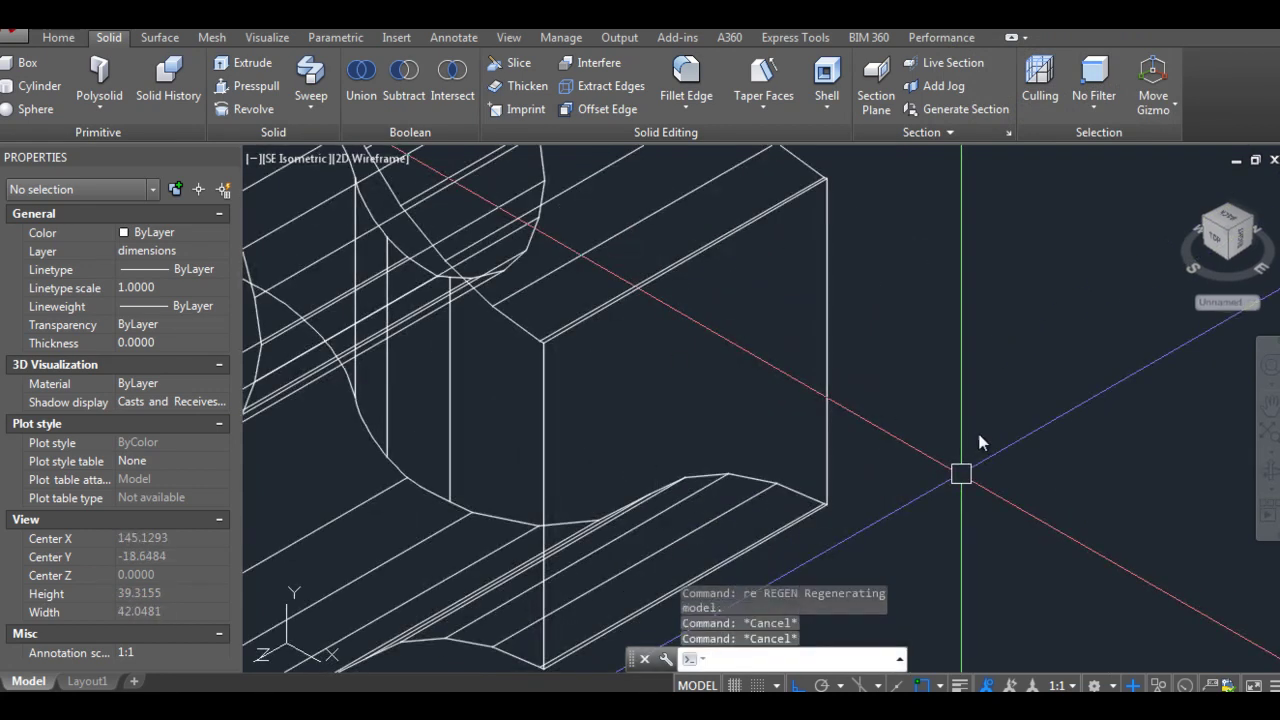
text(l)
key(Return)
scroll(1033, 494, up, 2)
shift+right_click(1017, 405)
click(770, 373)
click(627, 359)
scroll(580, 357, down, 2)
key(F8)
scroll(574, 351, up, 3)
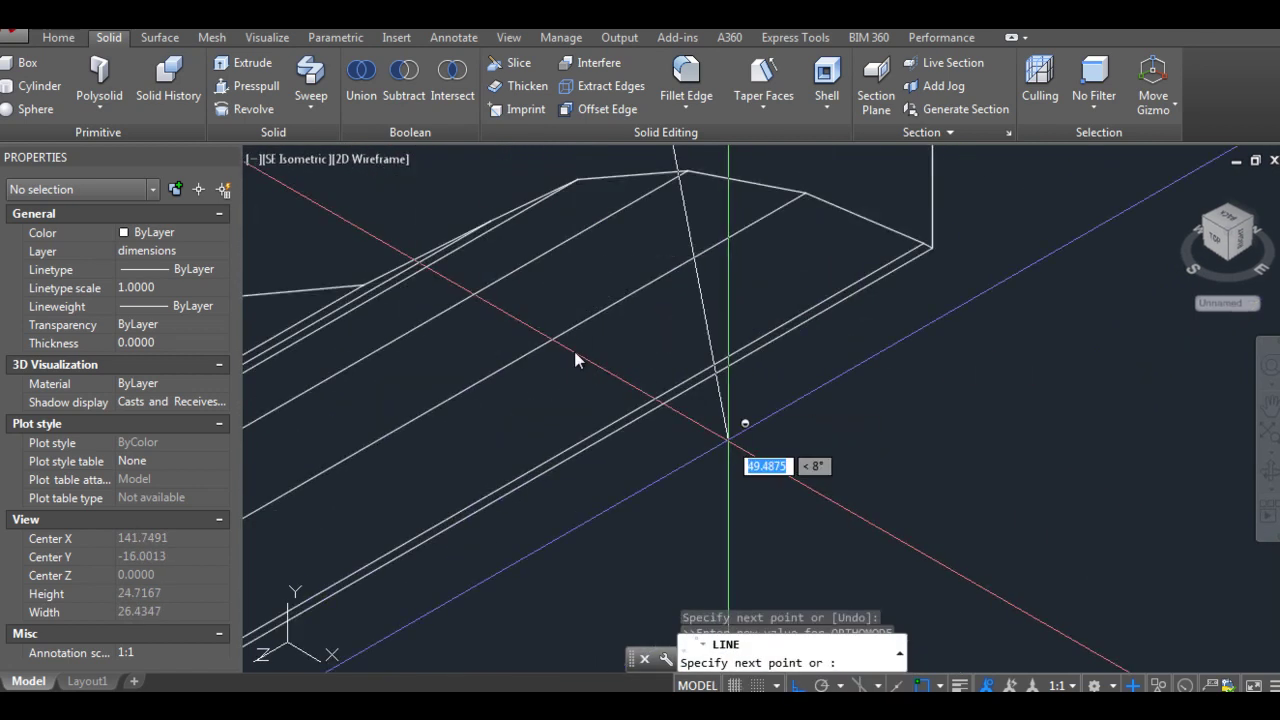
scroll(574, 351, down, 2)
scroll(574, 351, down, 2)
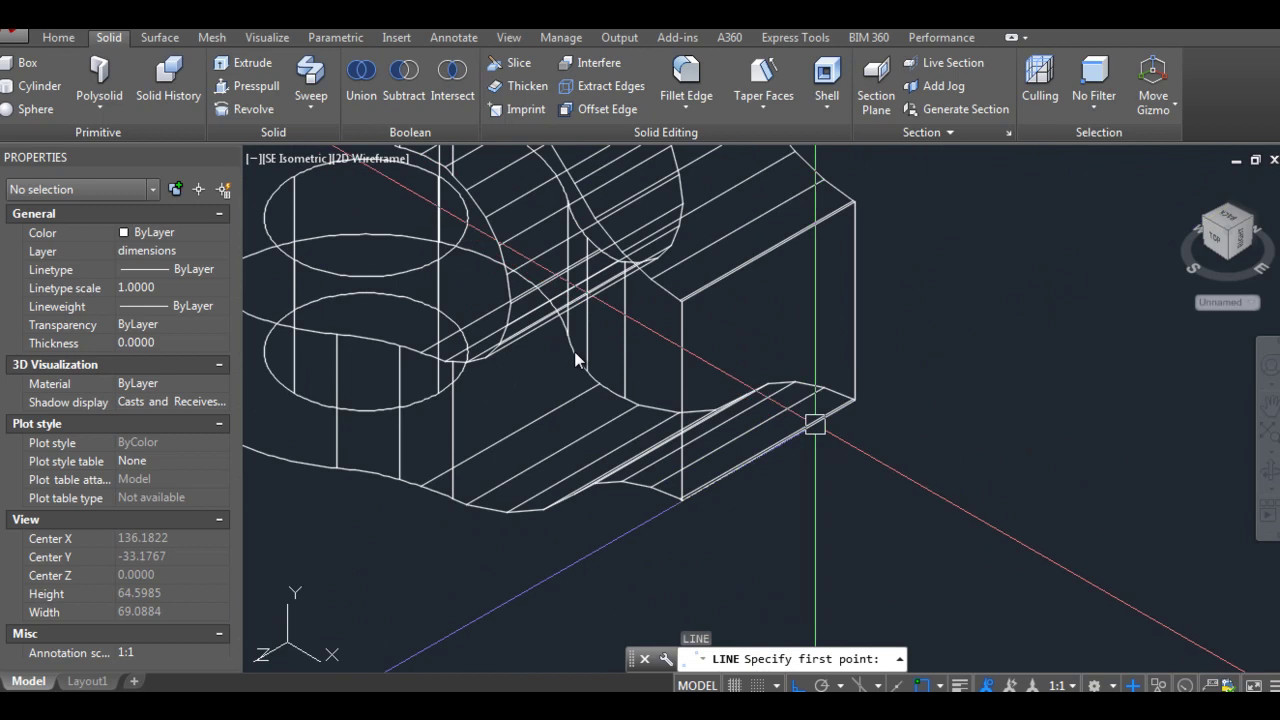
key(Escape)
key(Escape)
key(Escape)
text(l)
key(Return)
shift+right_click(699, 375)
click(705, 372)
click(699, 376)
shift+right_click(699, 376)
click(705, 372)
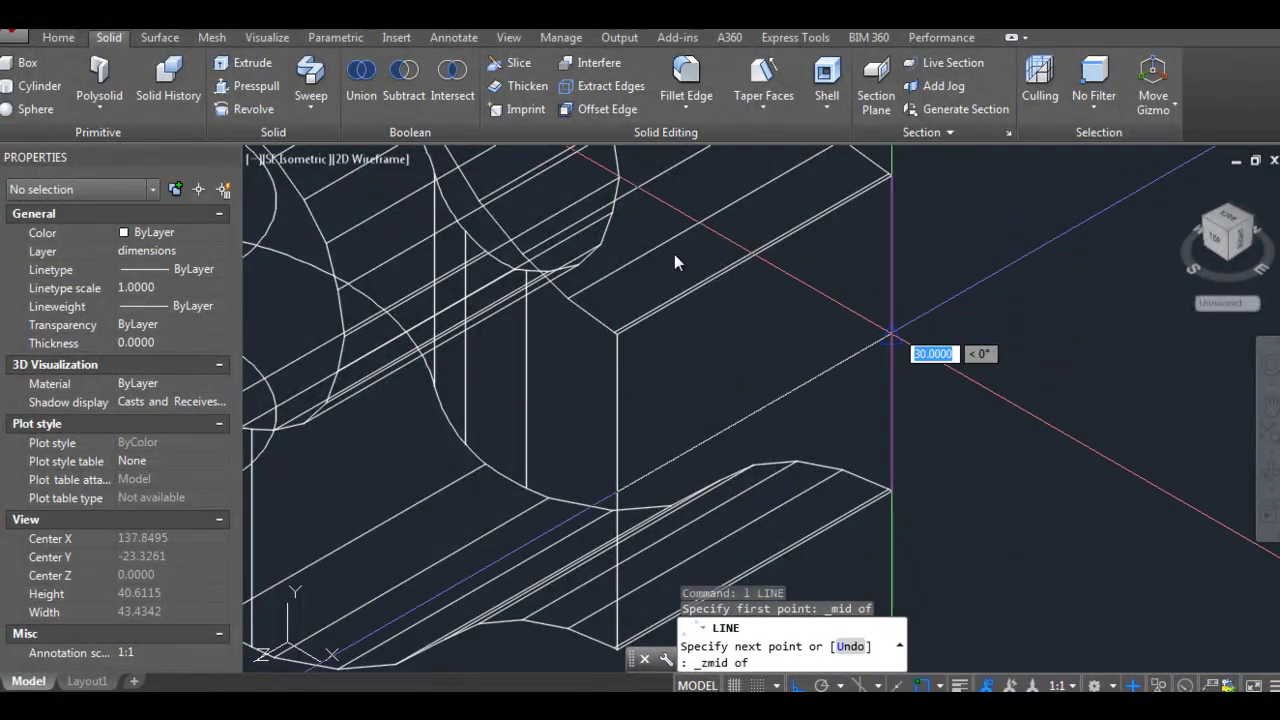
scroll(640, 245, down, 4)
key(Escape)
key(Escape)
key(Escape)
scroll(891, 388, up, 4)
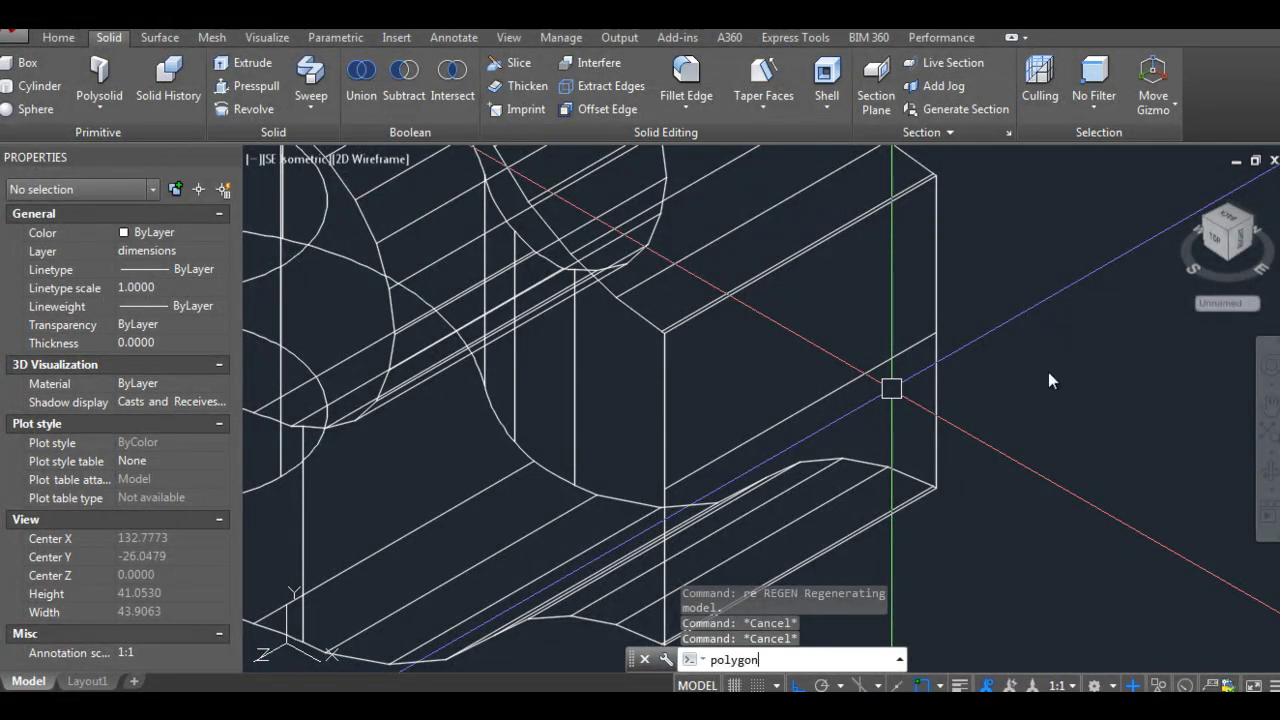
Step: Begin an 8-sided polygon centred on the model, then abandon it
key(Return)
text(8)
key(Return)
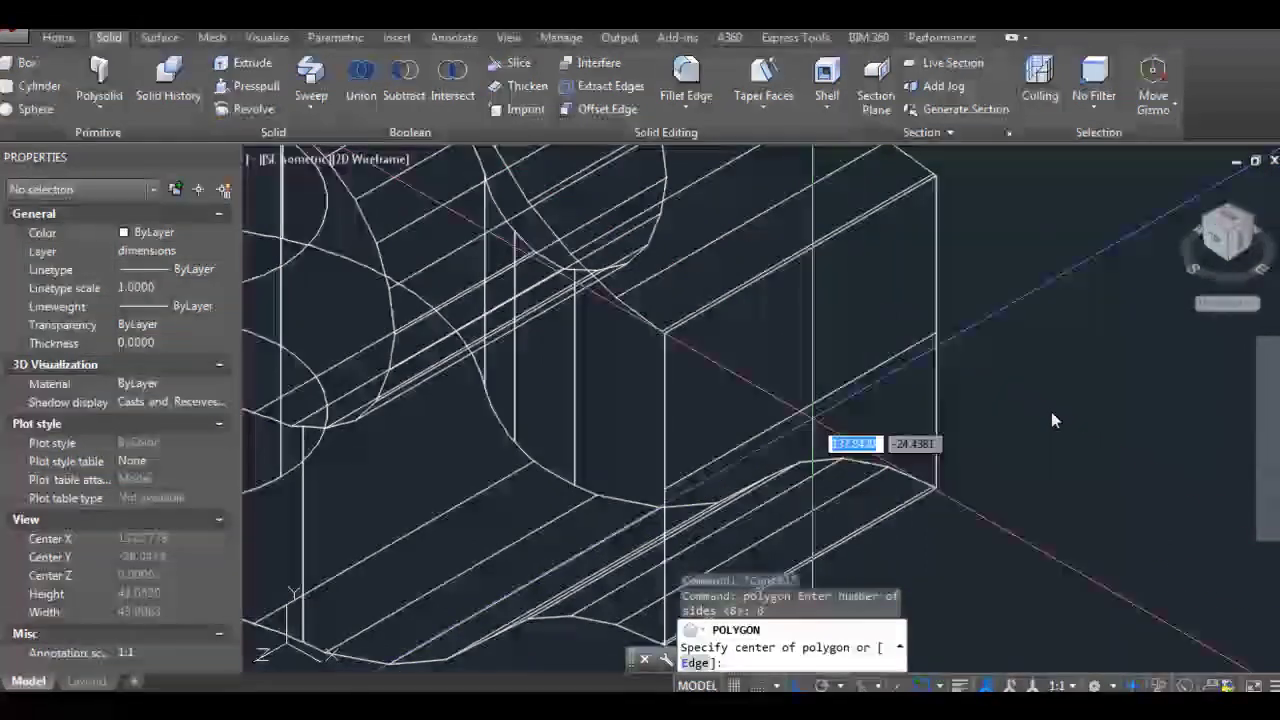
click(909, 372)
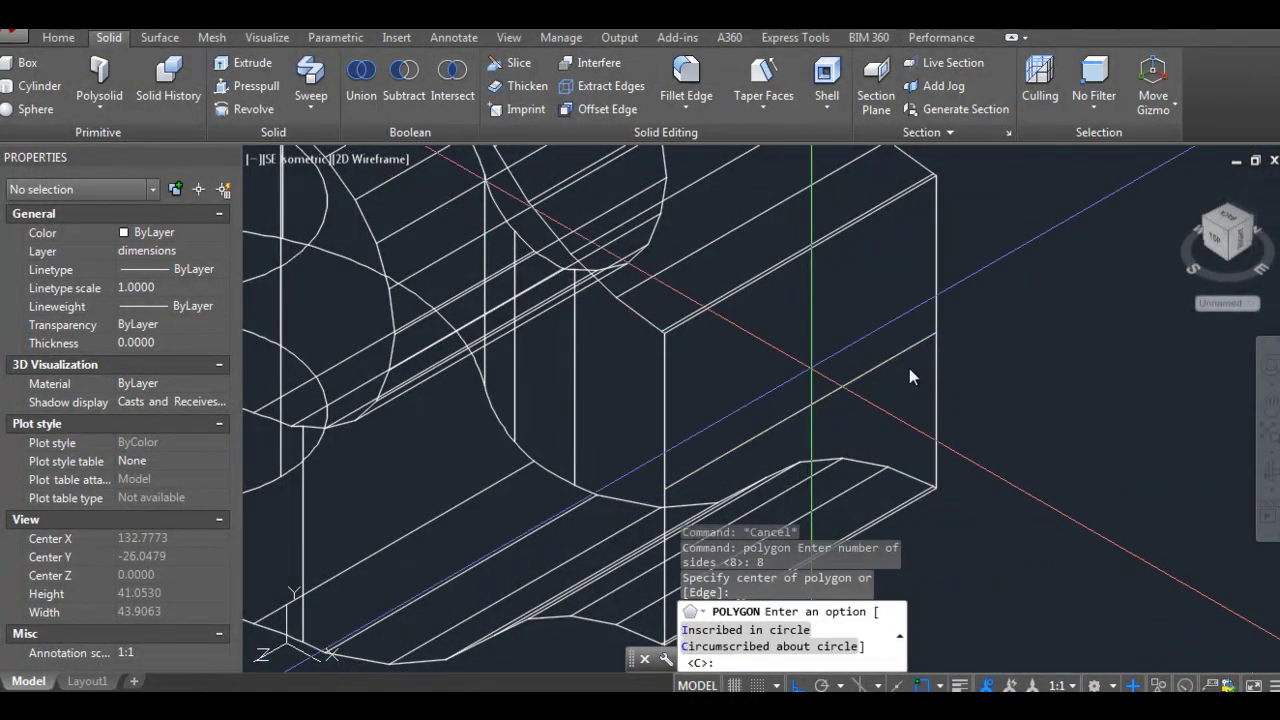
key(Return)
key(Escape)
Step: Switch to the Left view, then back to SE isometric with -VIEW
text(-v)
key(Return)
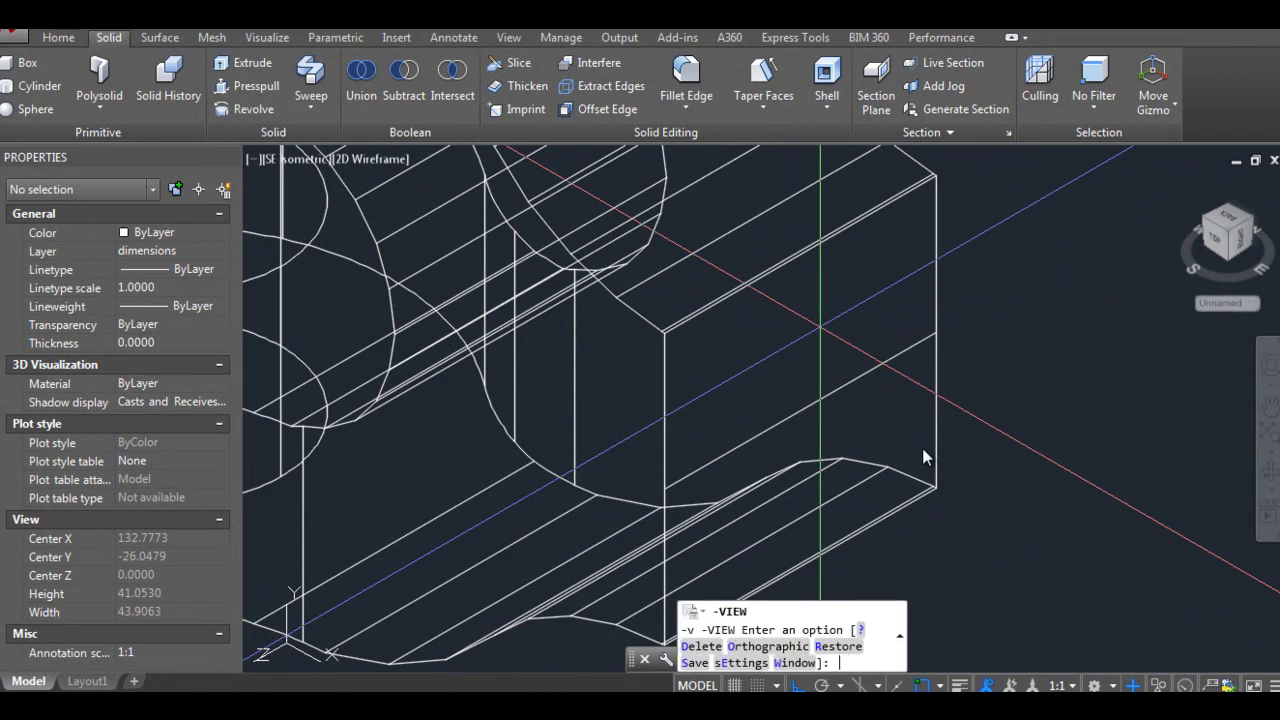
text(l)
key(Return)
key(Return)
text(seiso)
key(Return)
scroll(860, 440, up, 5)
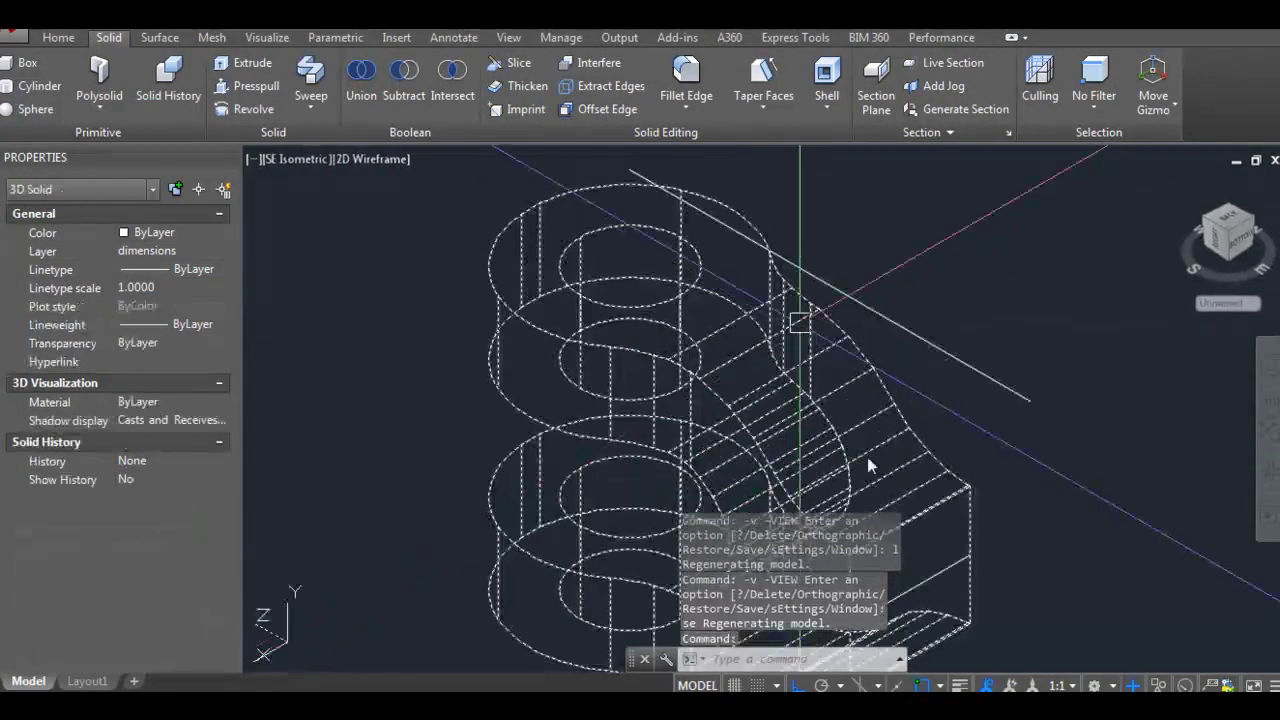
key(Escape)
key(Escape)
key(Escape)
scroll(869, 472, up, 2)
Step: Start an 8-sided circumscribed polygon centred at an edge midpoint, then cancel it
text(poly)
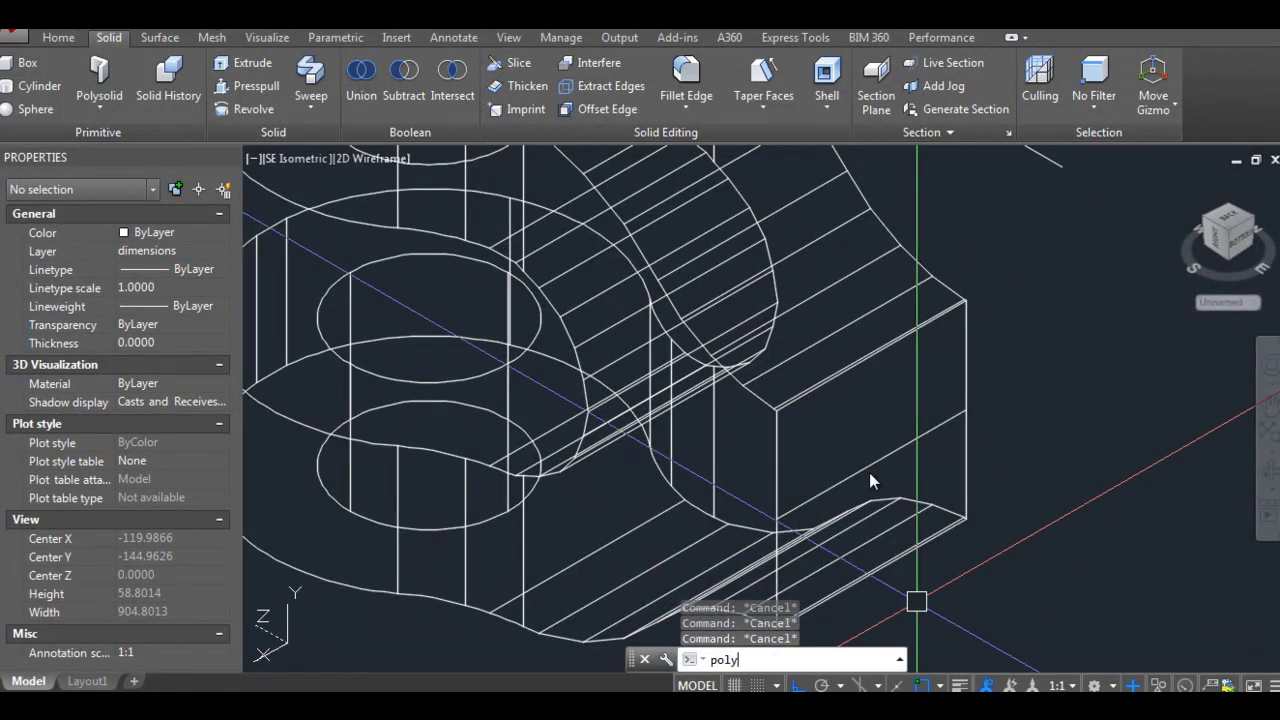
key(Return)
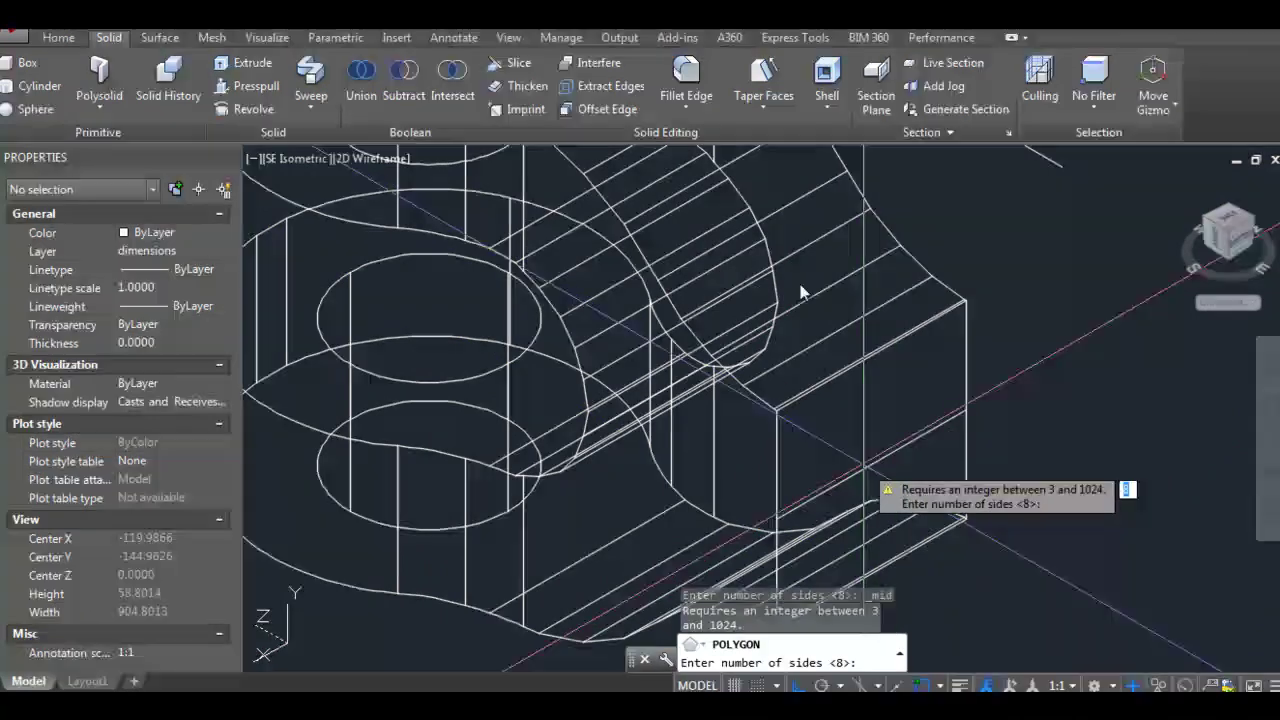
key(Return)
shift+right_click(794, 252)
click(860, 380)
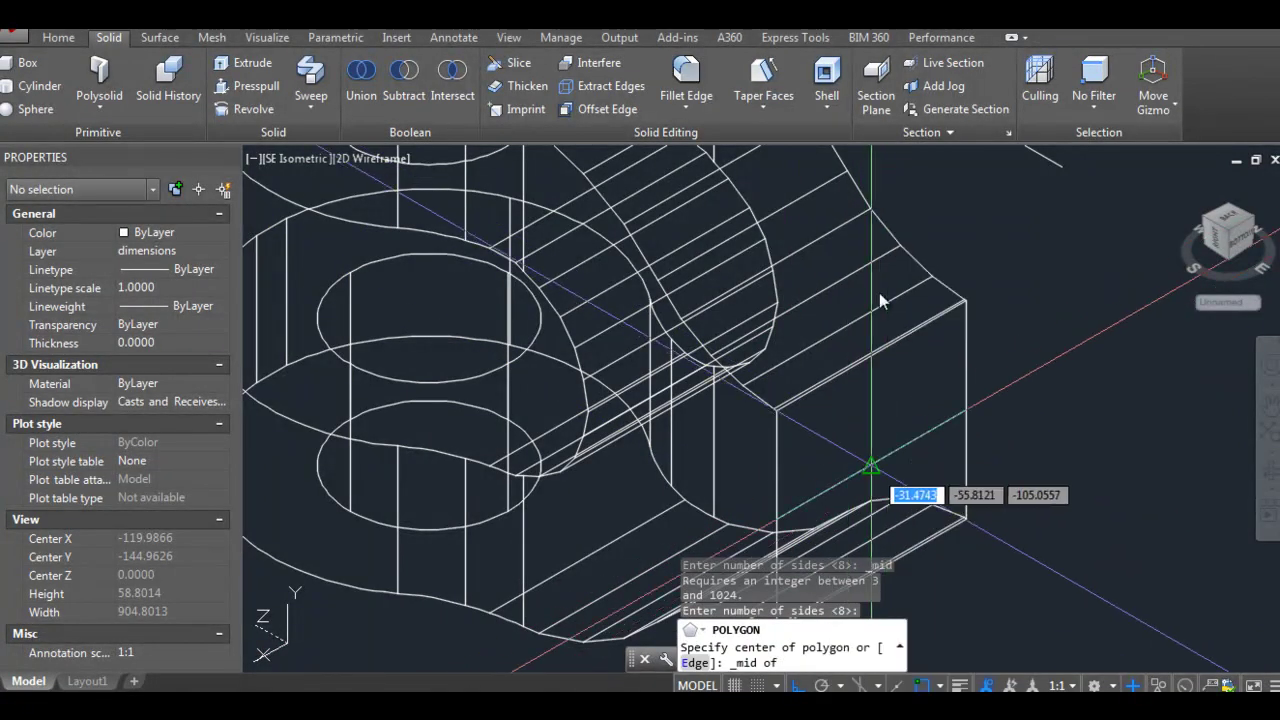
scroll(879, 293, up, 2)
click(880, 300)
text(c)
key(Return)
scroll(880, 293, up, 1)
scroll(1013, 269, down, 1)
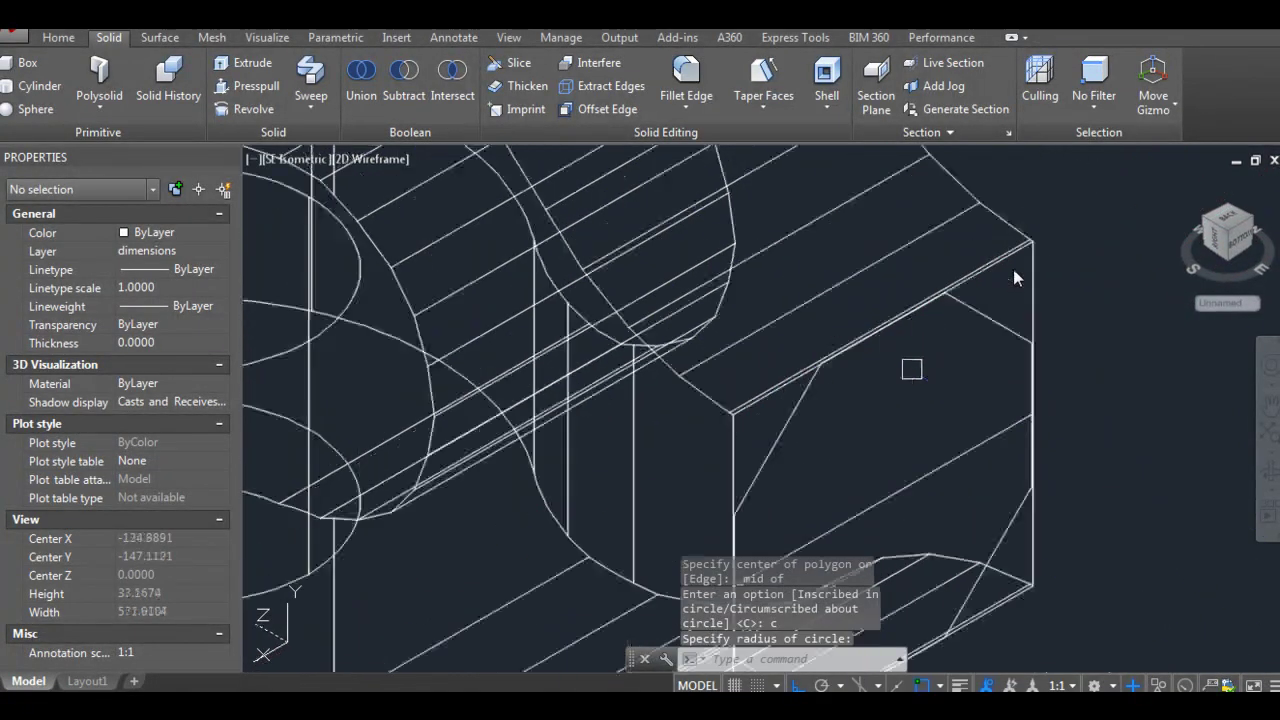
key(Escape)
key(Escape)
key(Escape)
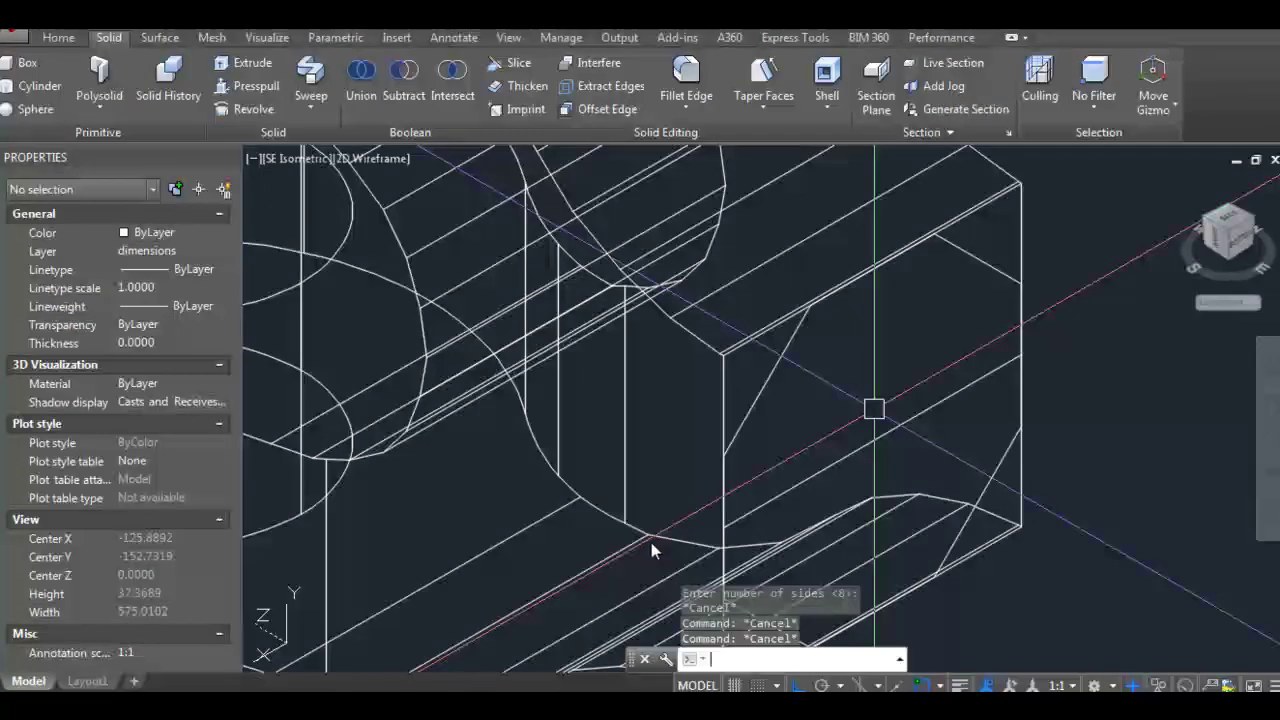
Step: Restart the polygon command and cancel it again
scroll(583, 253, down, 1)
scroll(634, 429, up, 1)
key(Return)
key(Escape)
text(c)
key(Return)
Step: Place a circle centre on the rod end's edge midpoint using the Midpoint snap
shift+right_click(881, 468)
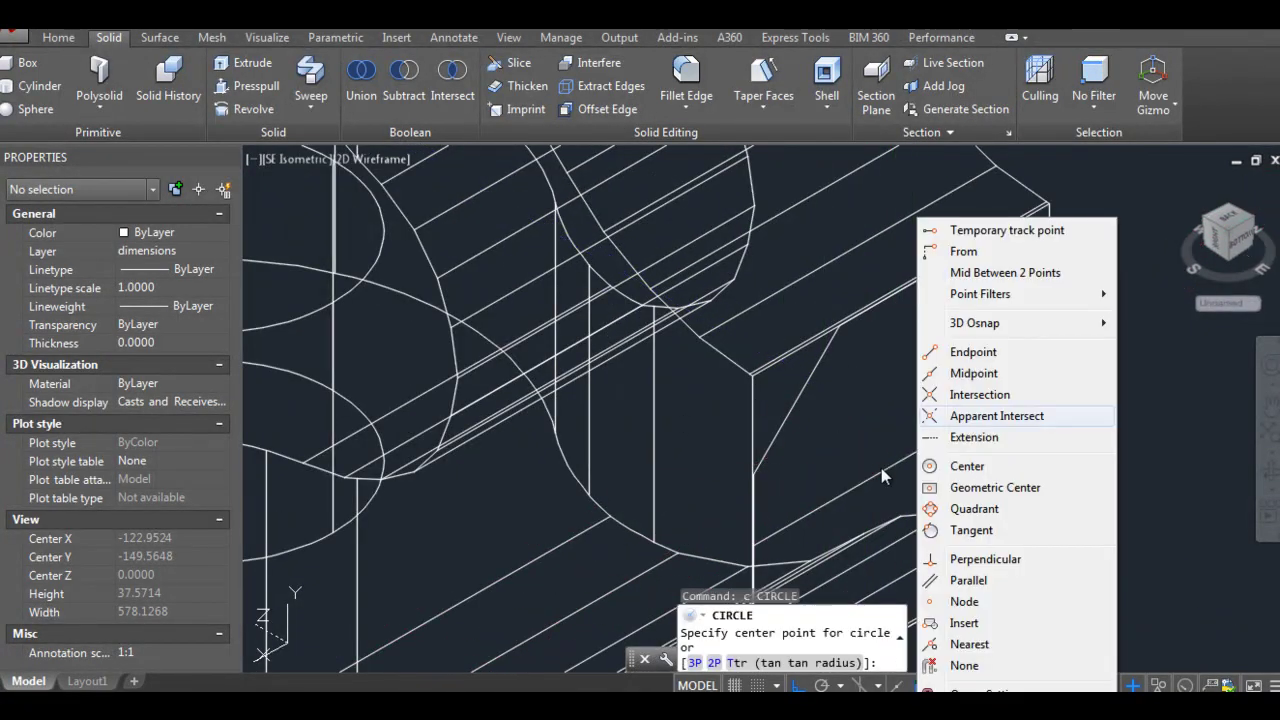
click(985, 371)
click(900, 470)
scroll(652, 330, up, 5)
scroll(652, 318, up, 3)
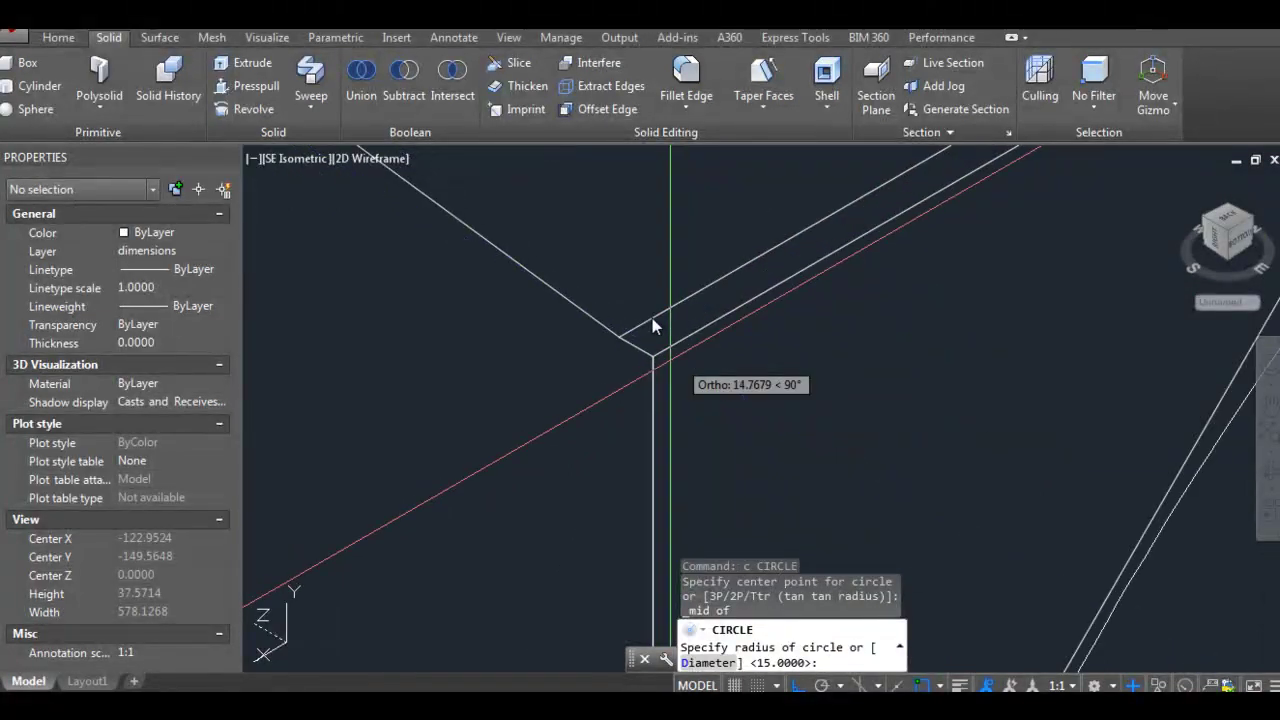
scroll(652, 318, down, 8)
Step: Redraw the circle centred on the rod end's midpoint, set its radius, and check its size
key(Return)
key(Return)
click(919, 394)
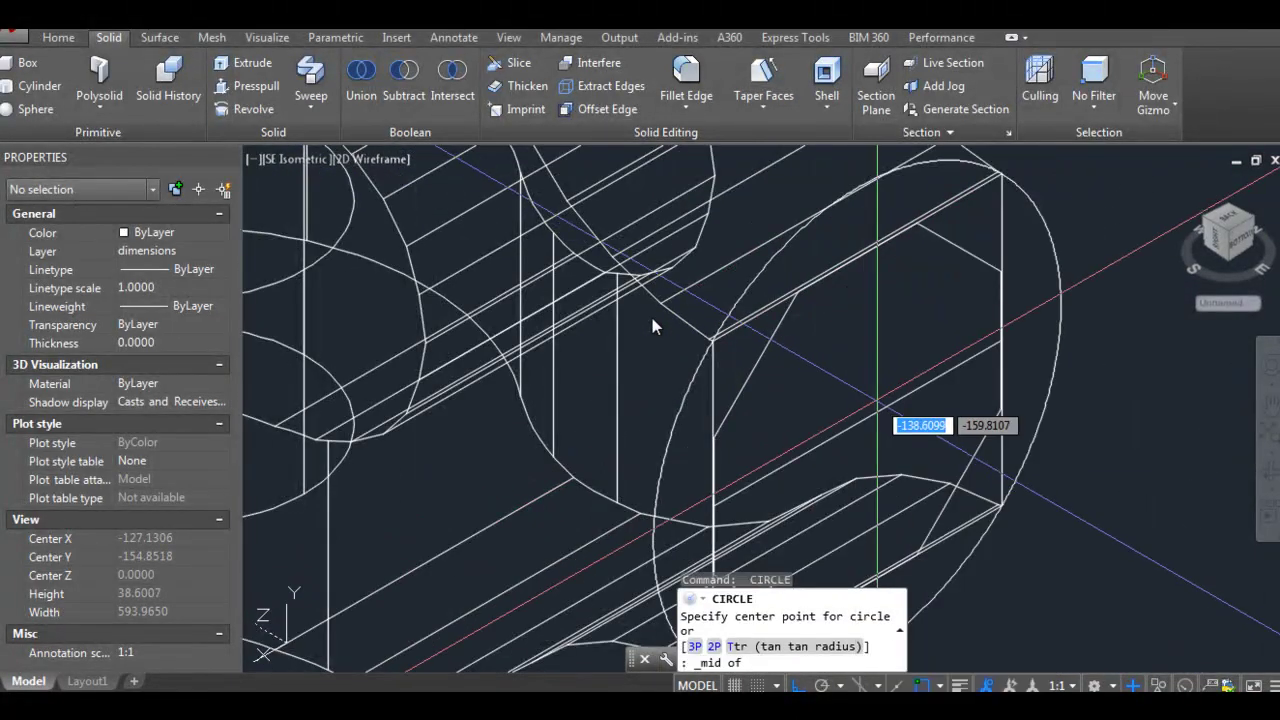
click(905, 400)
click(955, 365)
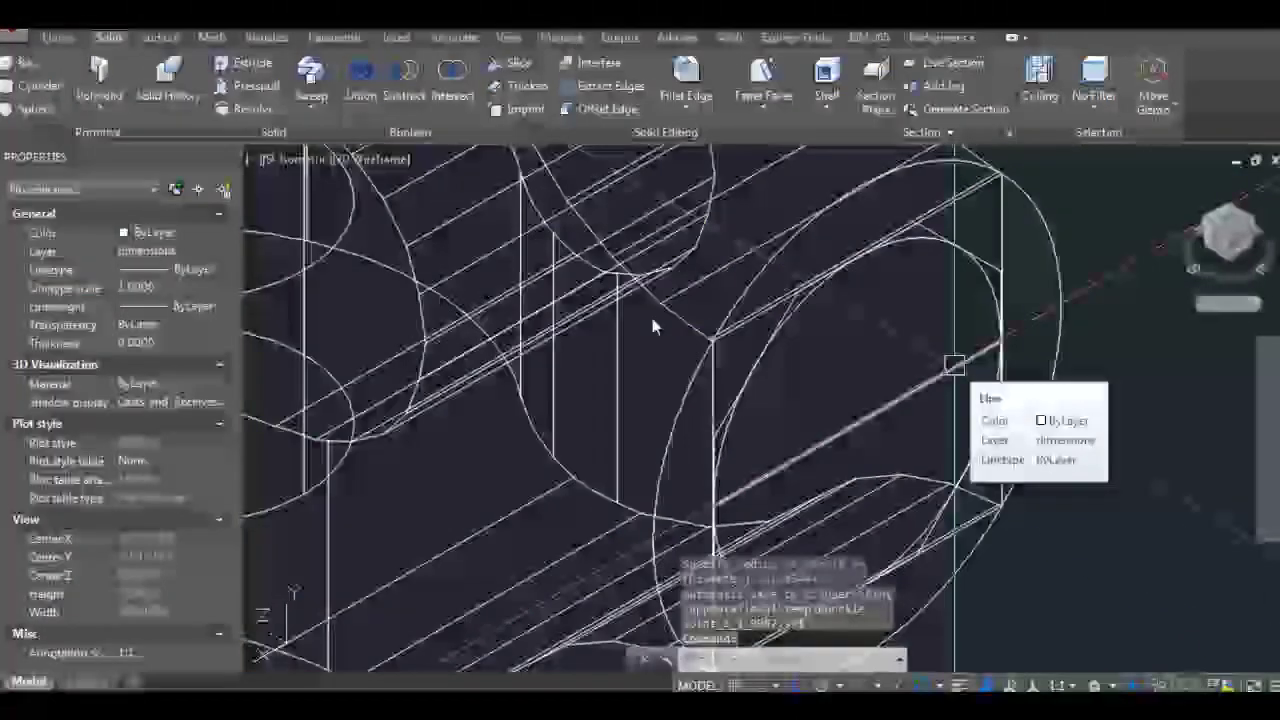
scroll(800, 300, up, 2)
scroll(785, 295, up, 2)
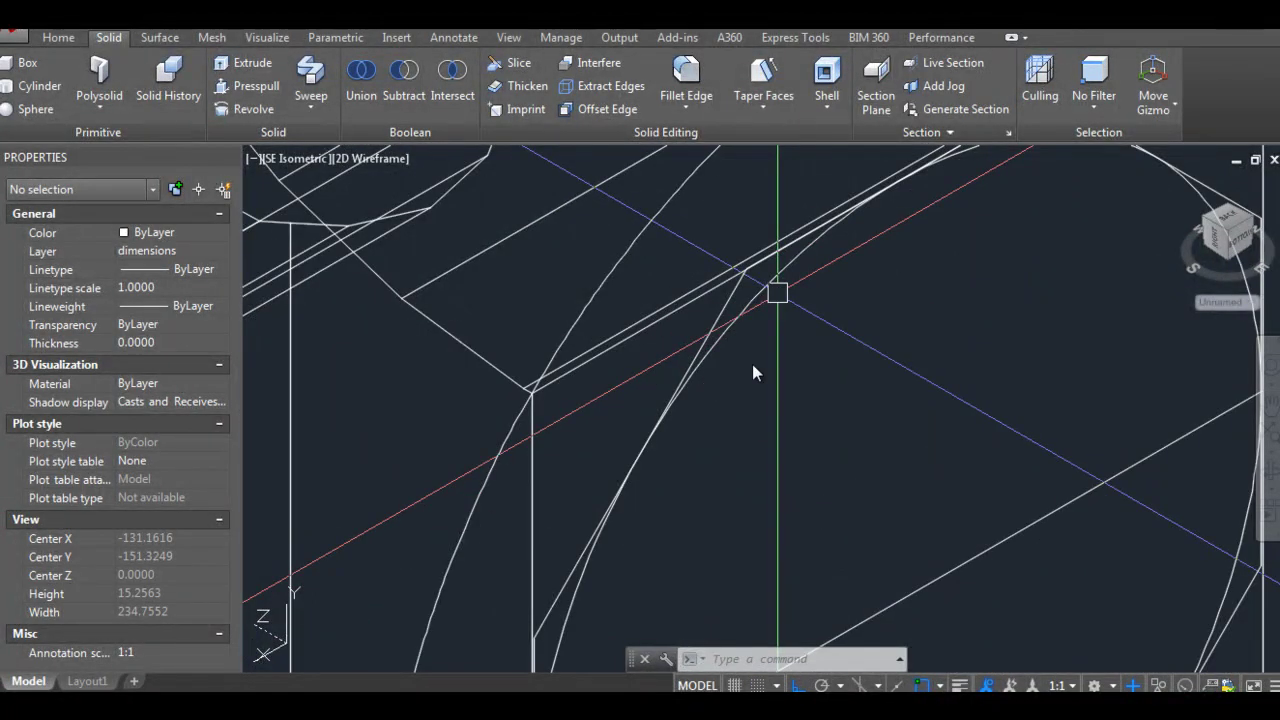
click(742, 366)
Step: Start another circle with C at a new centre point, then cancel it
scroll(725, 360, down, 3)
text(c)
key(Return)
shift+right_click(695, 334)
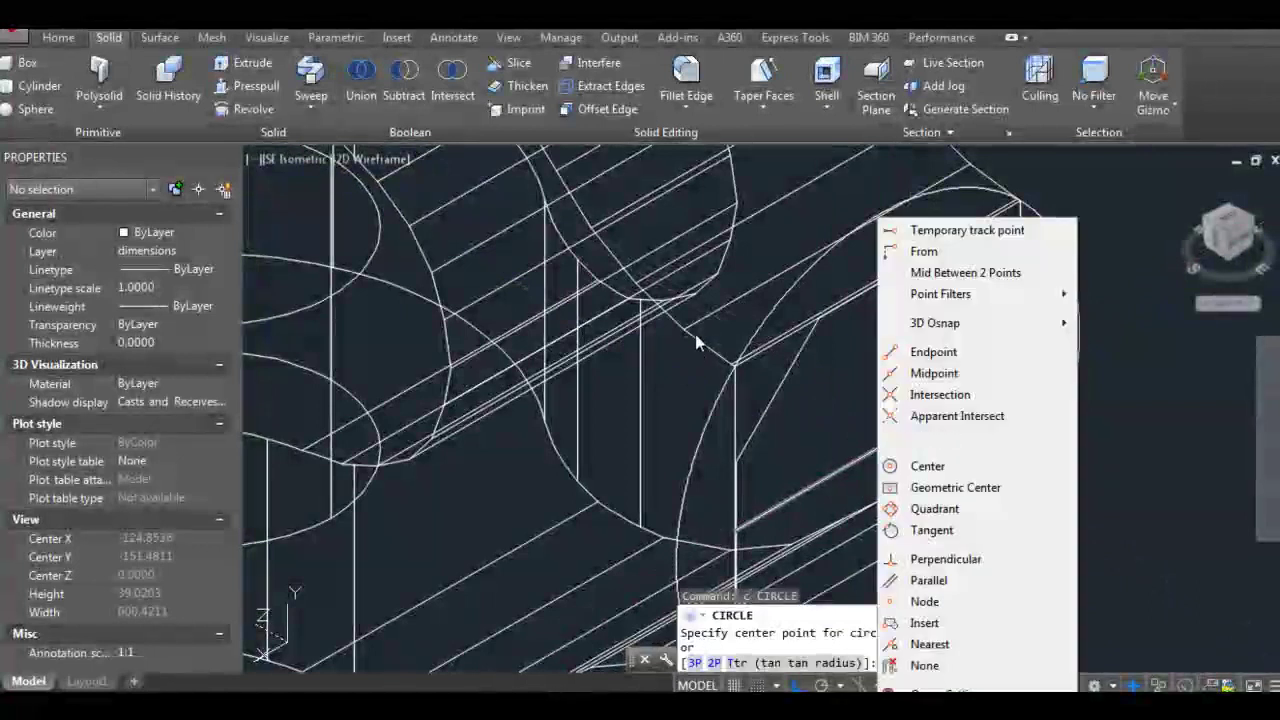
click(676, 493)
scroll(655, 533, up, 3)
scroll(670, 500, down, 2)
key(Escape)
key(Escape)
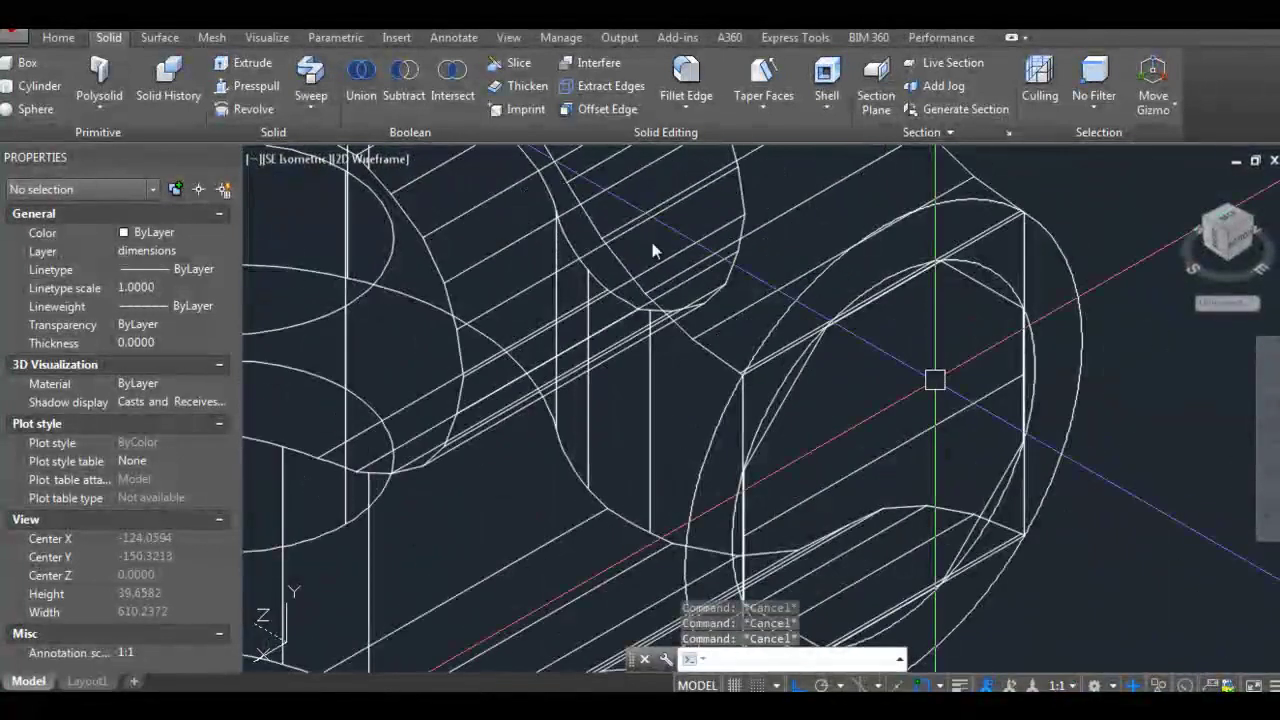
Step: Select the octagonal outline and start extruding it with EXT
scroll(652, 205, down, 2)
scroll(805, 411, up, 3)
scroll(778, 422, up, 2)
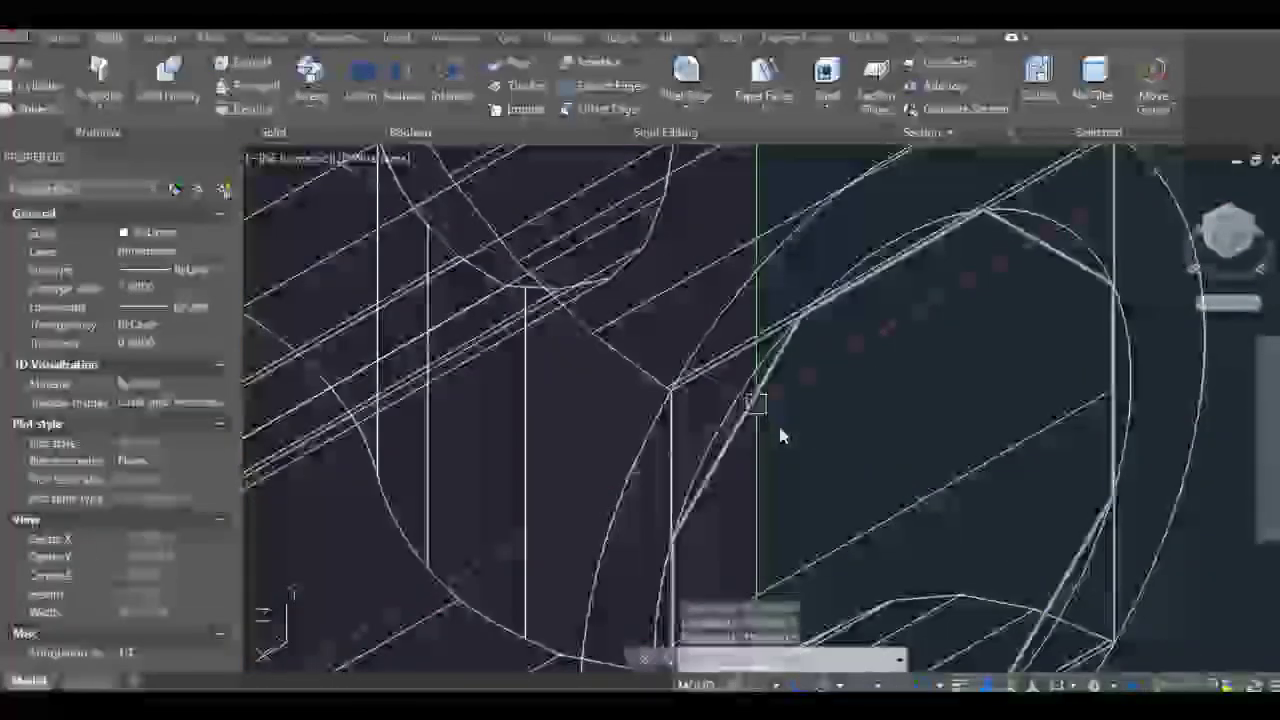
click(755, 435)
text(ext)
key(Return)
scroll(672, 454, down, 2)
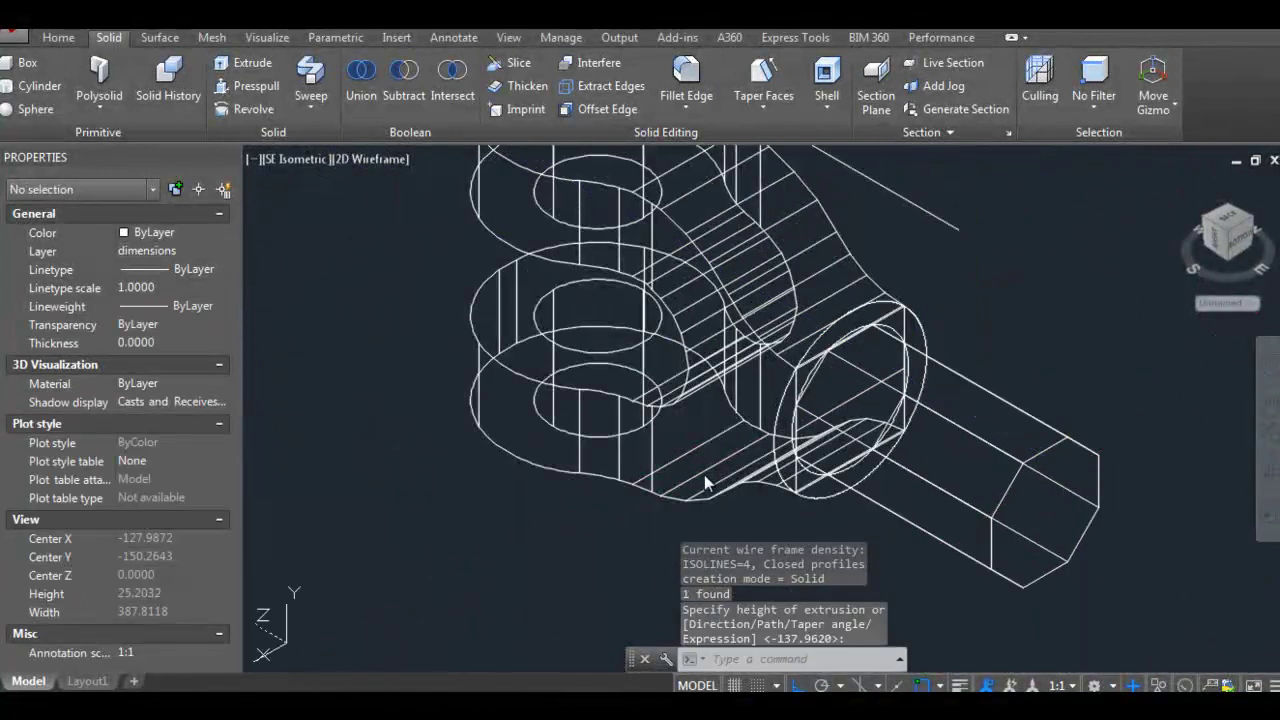
Step: Move the circle 15 units along Z from a picked base point
scroll(704, 445, up, 3)
key(Escape)
click(880, 372)
scroll(880, 372, down, 3)
text(m)
key(Return)
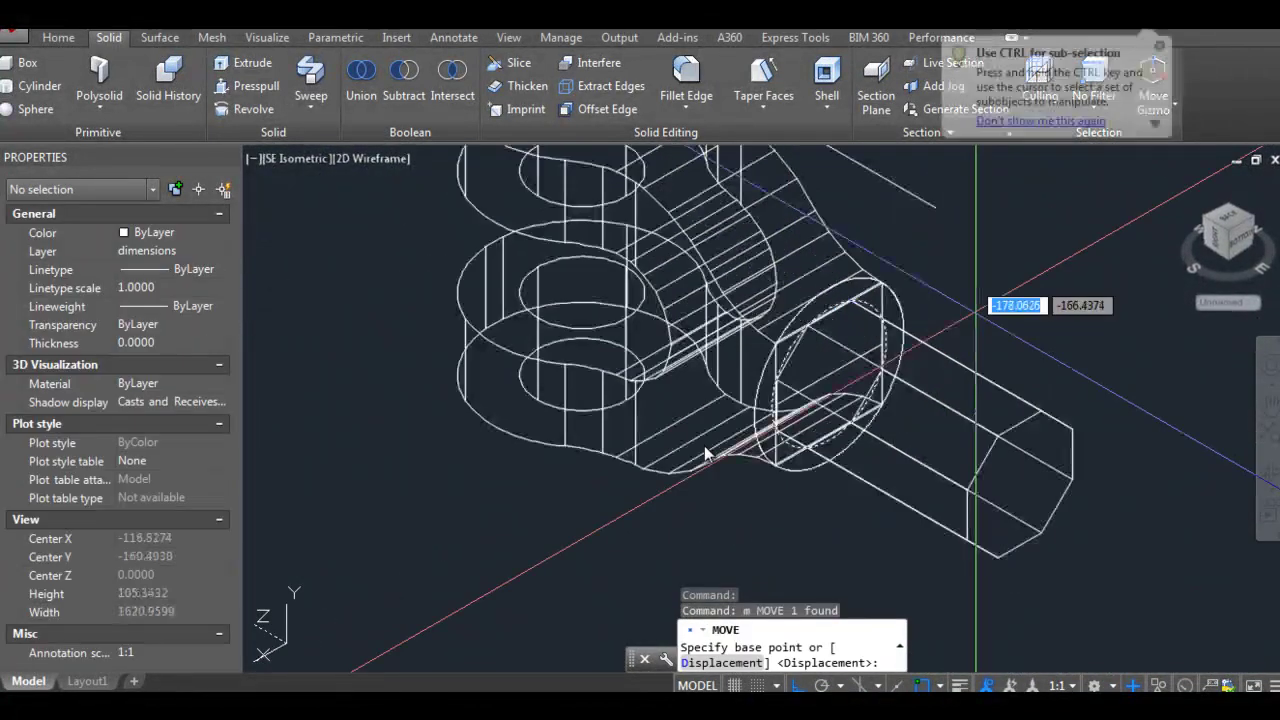
click(985, 250)
text(15)
key(Return)
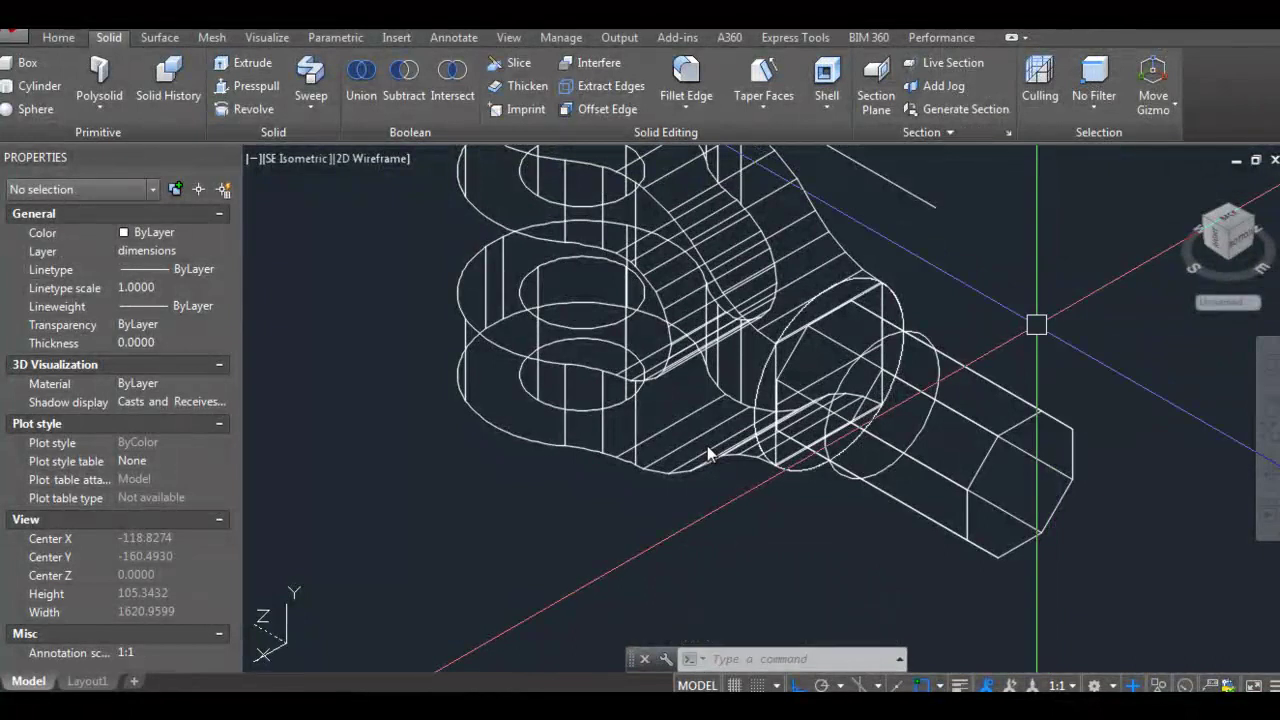
Step: Move the other circle to its new position, then select both circles
scroll(707, 452, up, 2)
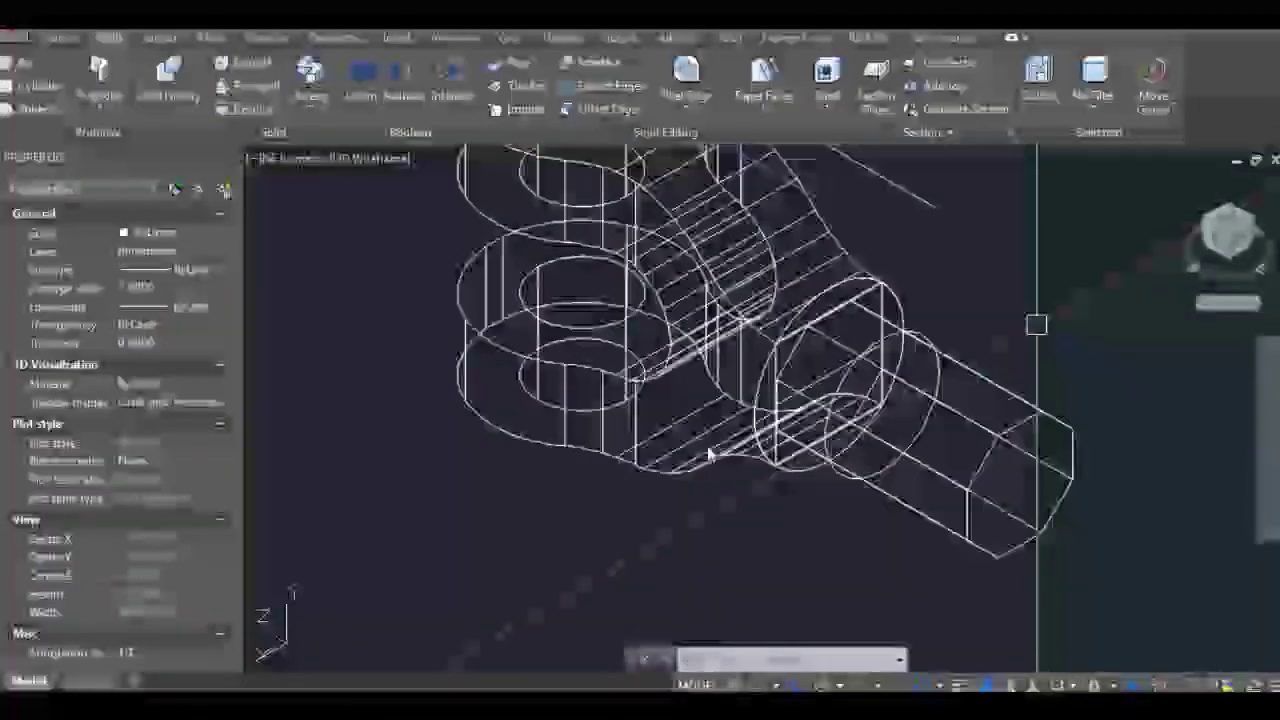
key(Return)
click(980, 320)
click(914, 229)
scroll(707, 452, up, 2)
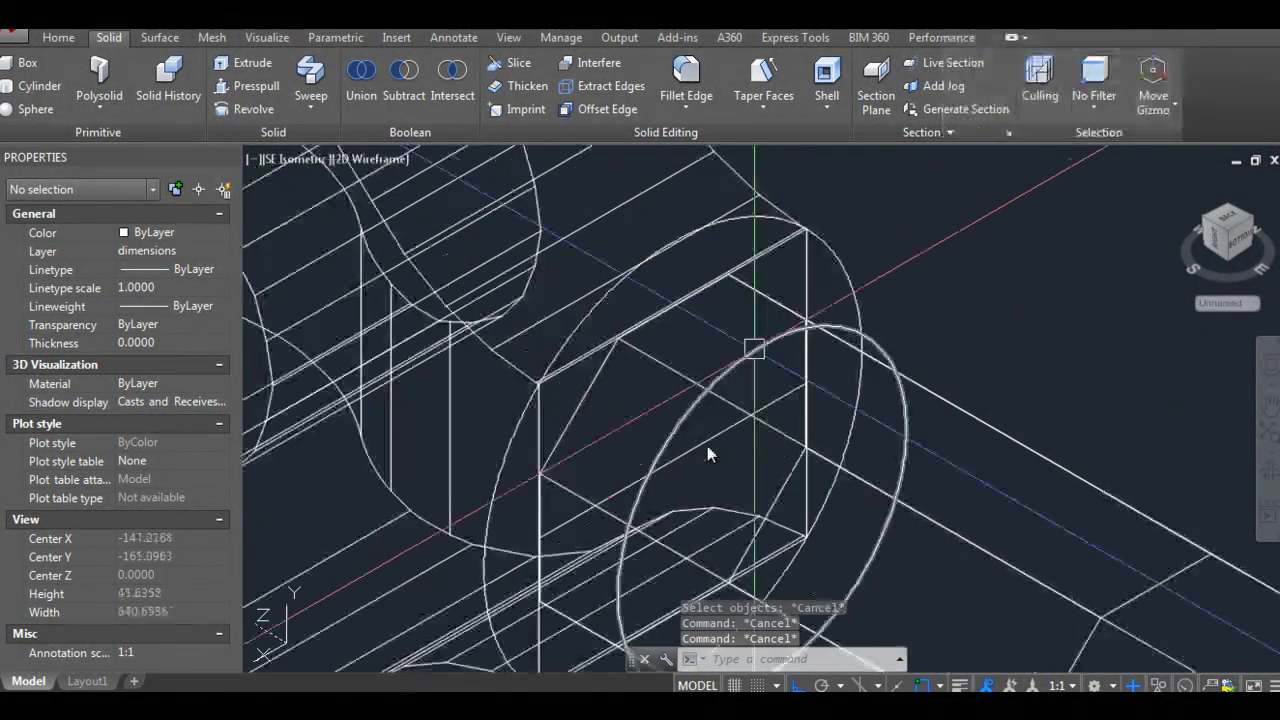
click(707, 446)
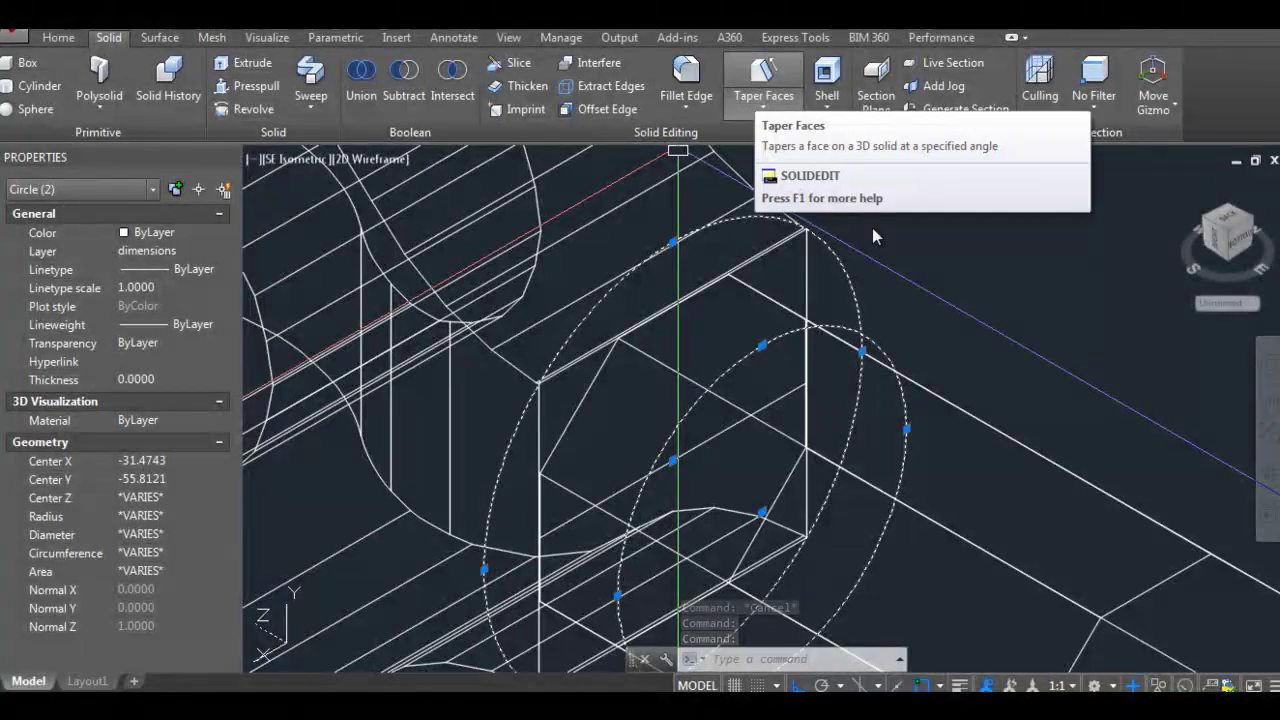
key(Escape)
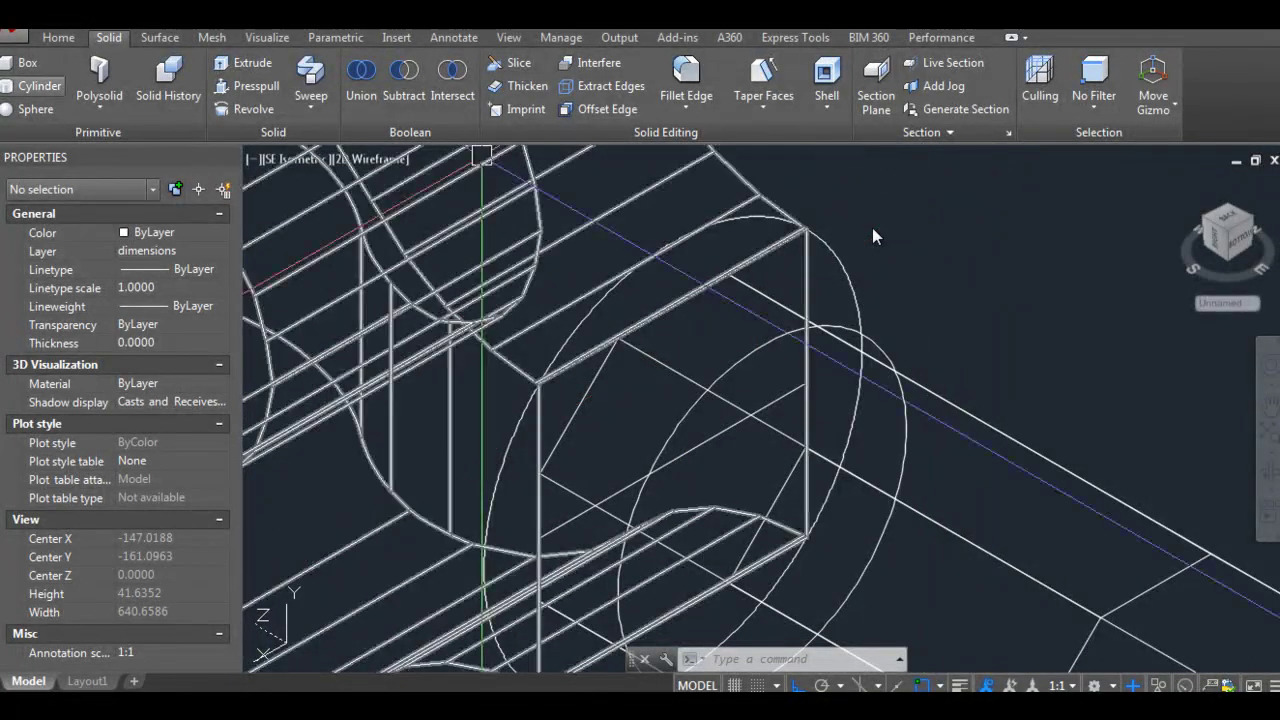
click(310, 100)
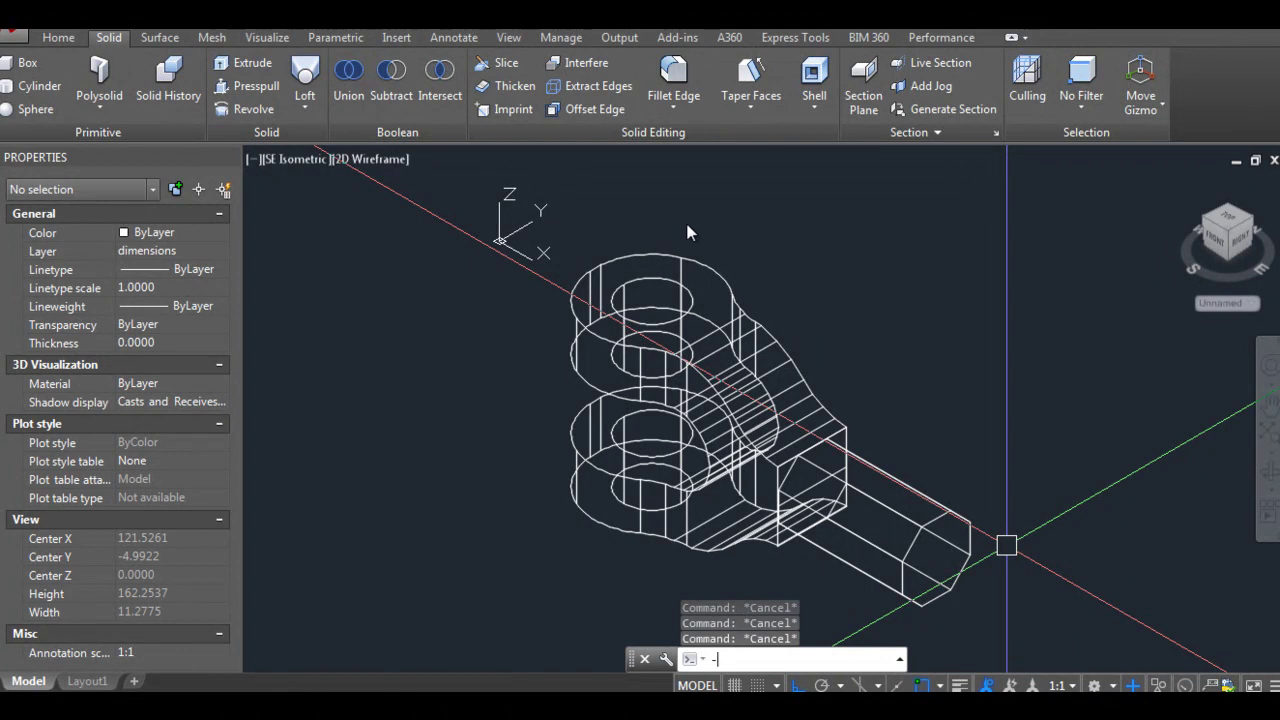
Step: Switch to the Left view with the VIEW command
text(view)
key(Return)
text(left)
key(Return)
Step: Select three parts for ROTATE, then cancel the rotation
text(ro)
key(Return)
drag(771, 283, 686, 277)
scroll(771, 283, down, 3)
key(Return)
scroll(848, 317, up, 5)
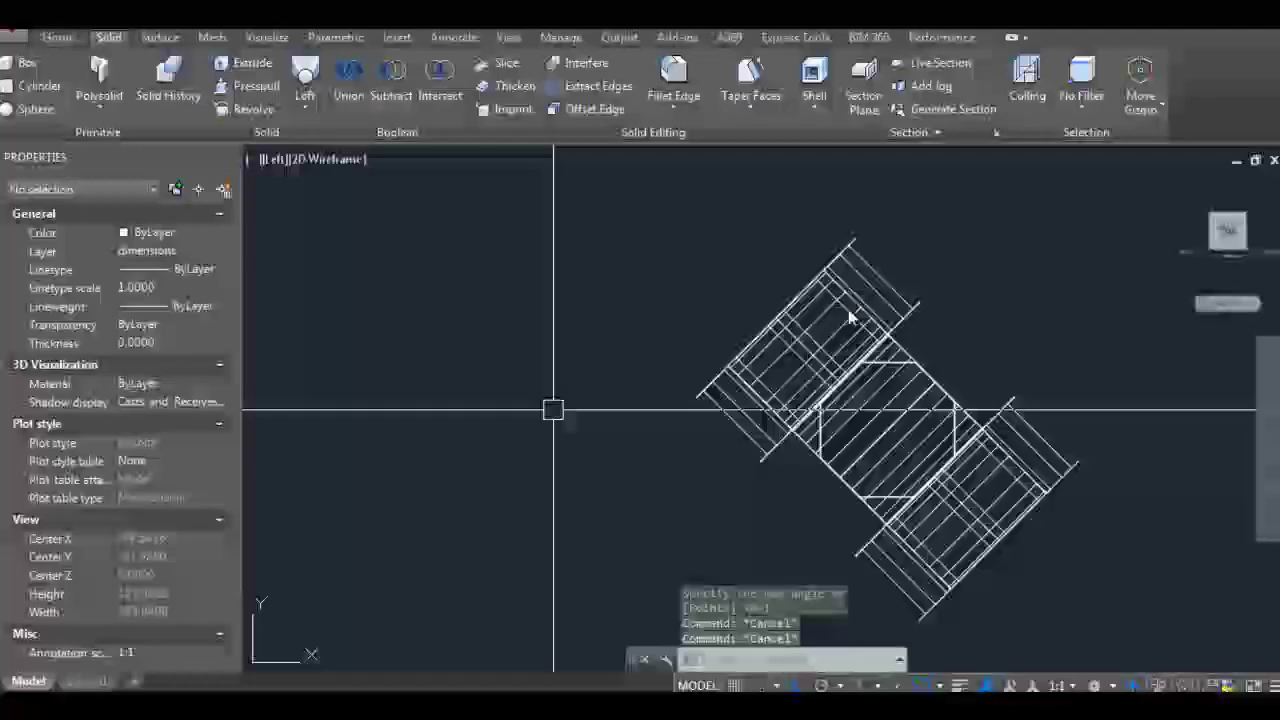
key(Escape)
scroll(801, 341, down, 2)
scroll(783, 329, up, 4)
text(e)
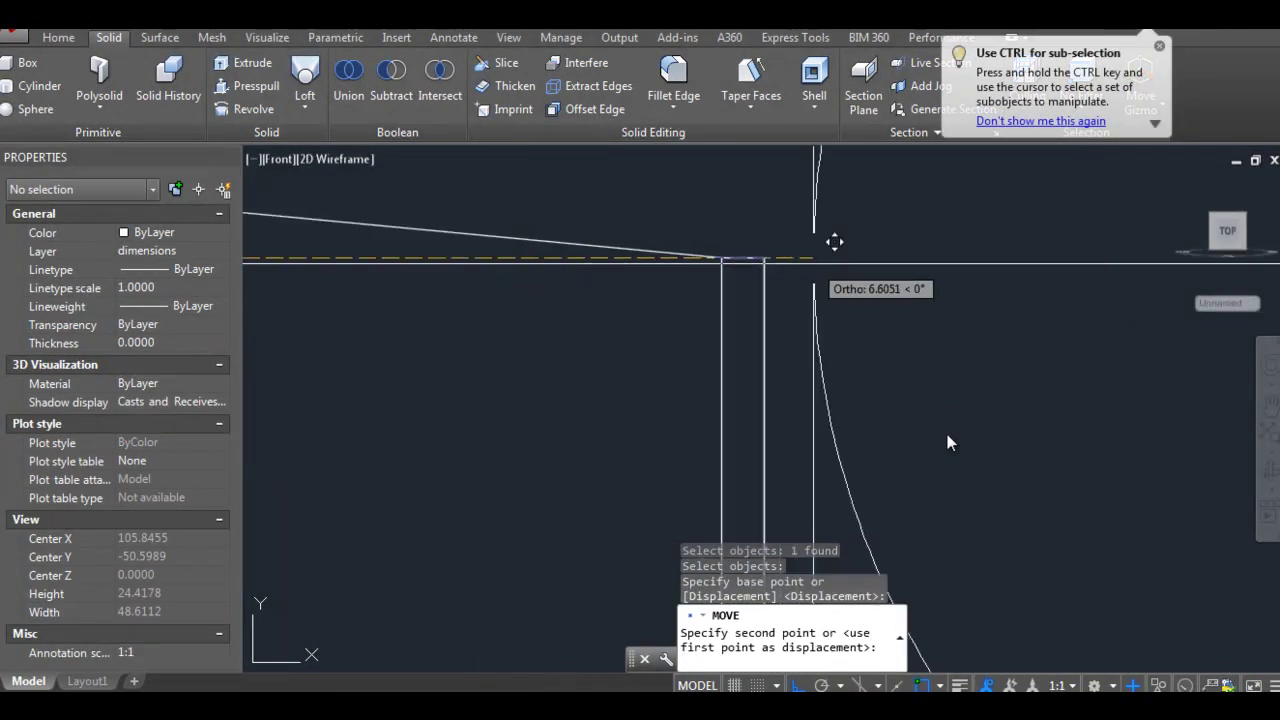
Step: Move the circle from a picked base point to a new spot near the fork's corner
key(Escape)
key(Escape)
key(Escape)
scroll(930, 442, down, 4)
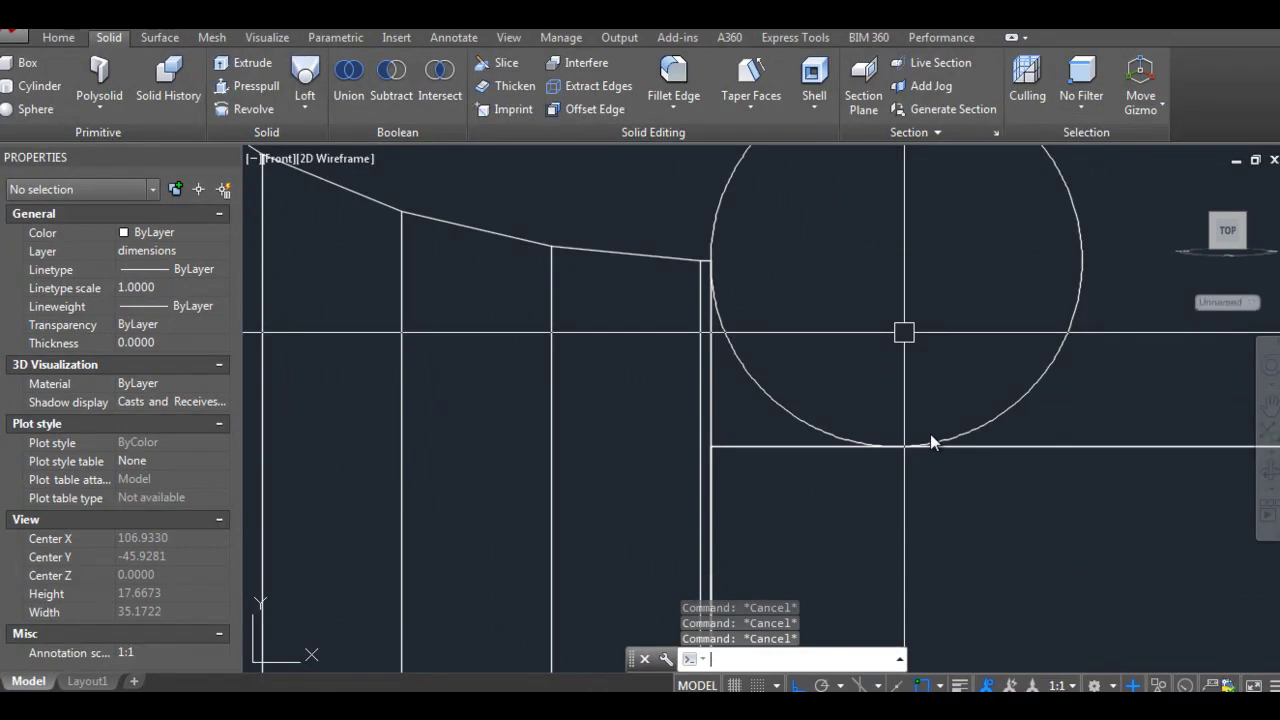
middle_drag(930, 442, 908, 386)
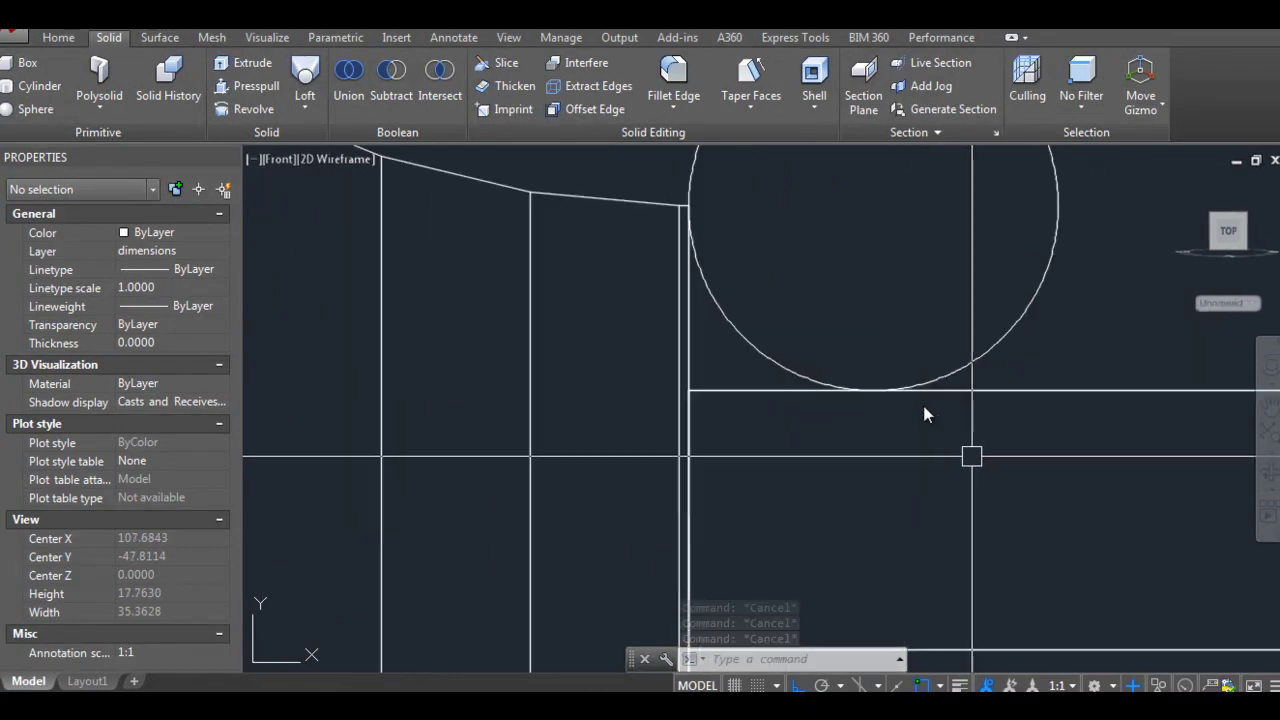
scroll(920, 386, down, 3)
click(900, 365)
text(m)
key(Return)
scroll(914, 474, down, 2)
click(889, 332)
click(1094, 325)
key(Return)
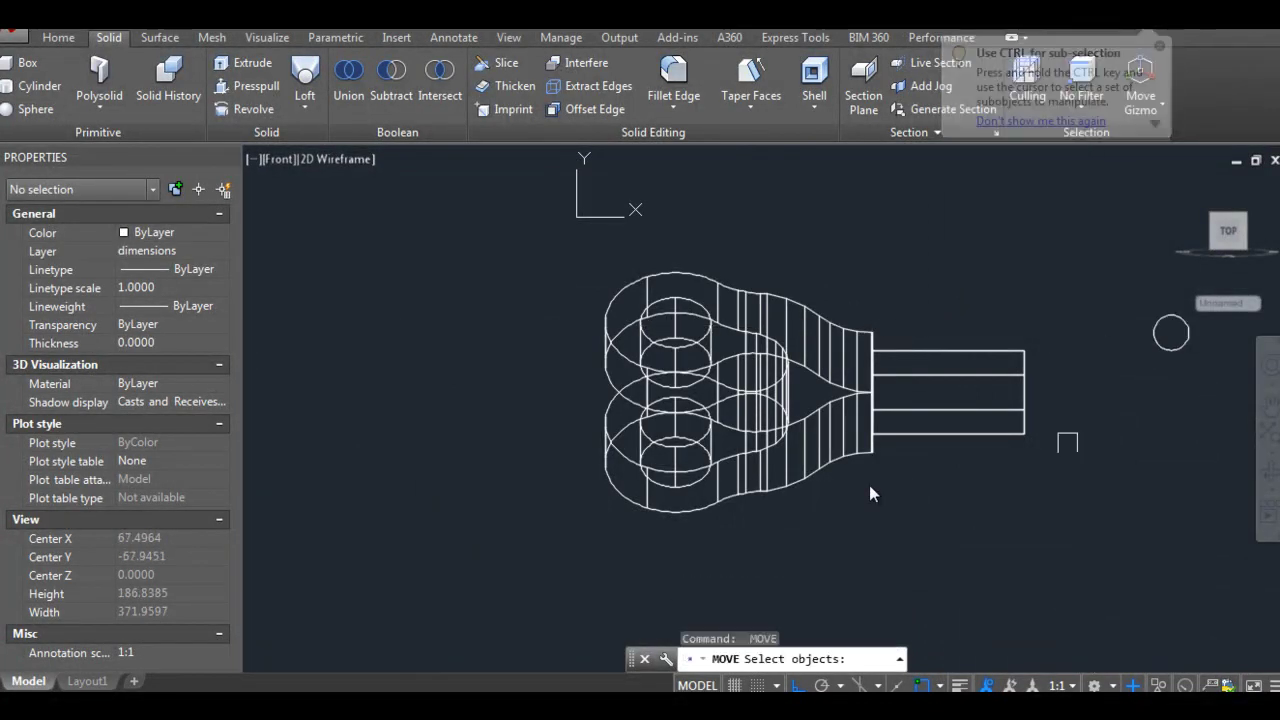
Step: Draw a short line between two points at the corner region
middle_drag(909, 543, 499, 545)
key(Escape)
text(l)
key(Return)
click(871, 343)
click(827, 369)
key(Escape)
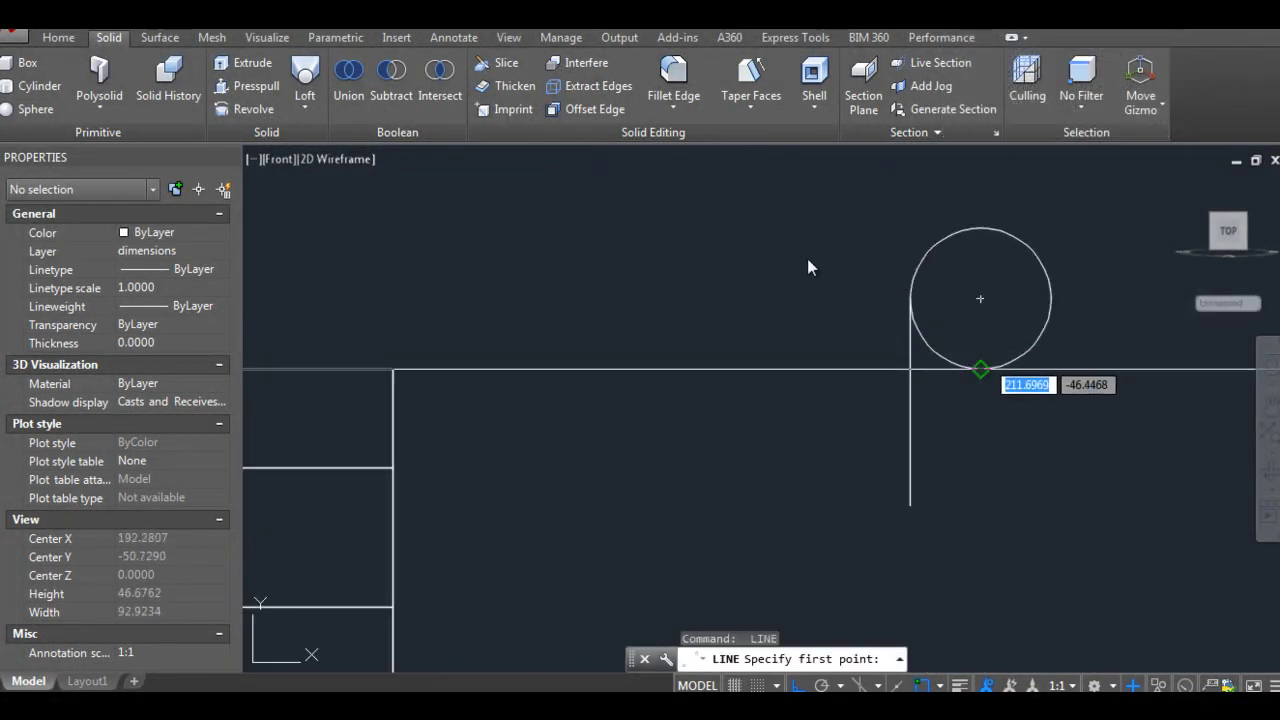
key(Escape)
key(Escape)
scroll(805, 260, up, 3)
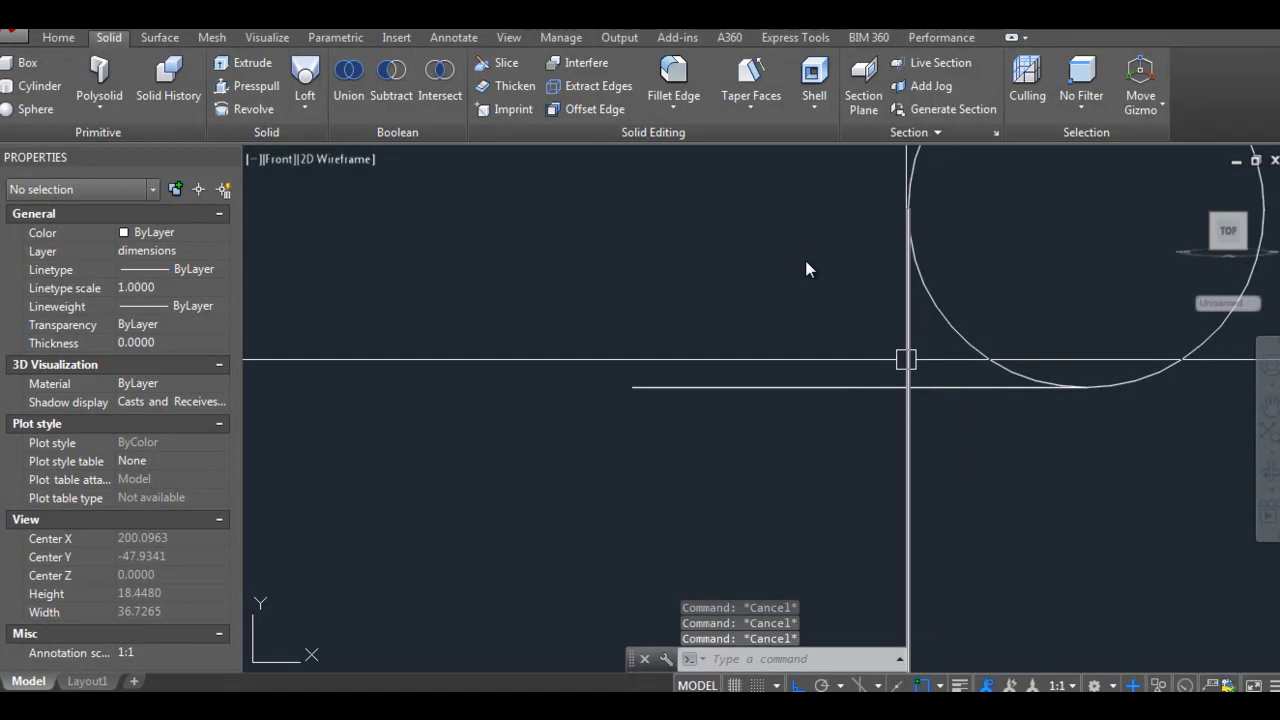
scroll(805, 262, down, 2)
Step: Trim away the large circle arc, the left horizontal segment and the lower vertical segment
text(tr)
key(Return)
key(Return)
click(1063, 406)
click(840, 404)
click(918, 520)
key(Escape)
key(Escape)
text(fla)
Step: Flatten the curve and create a closed boundary polyline of the curved corner region
key(Return)
click(900, 280)
click(1100, 463)
key(Return)
key(Return)
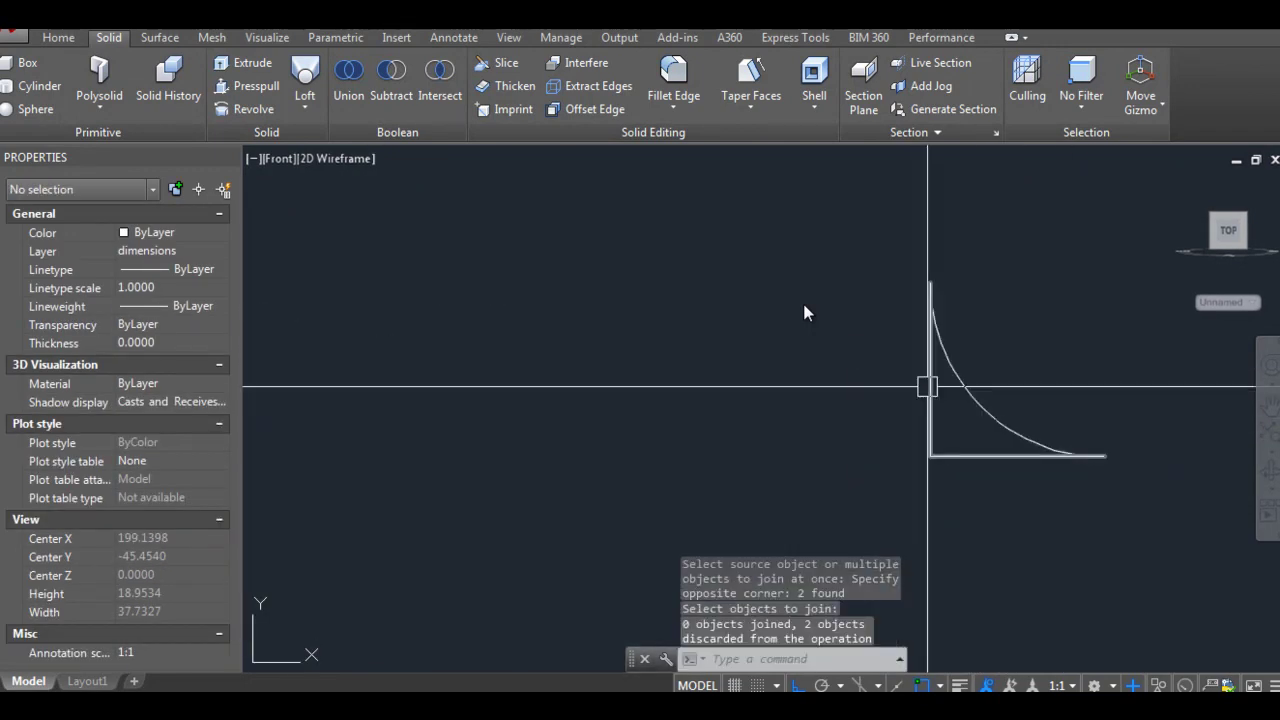
text(bo)
key(Return)
click(493, 118)
click(957, 409)
key(Return)
Step: Move the boundary polyline 1 unit into place where the taper meets the rod
click(1000, 432)
key(Escape)
click(992, 450)
scroll(1075, 425, down, 3)
text(m)
key(Return)
click(1040, 470)
text(1)
key(Return)
scroll(719, 455, down, 3)
key(Escape)
key(Escape)
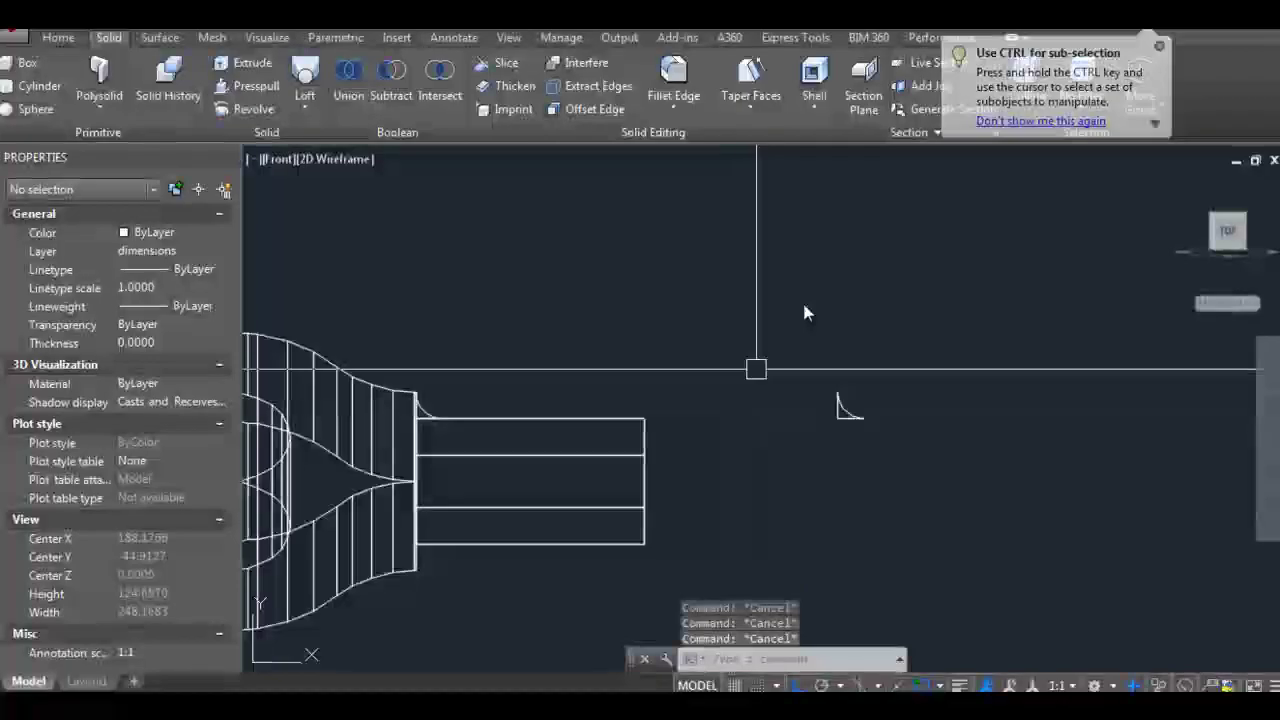
Step: Extrude the curved fillet profile into a solid
click(805, 370)
click(935, 457)
key(Escape)
key(Escape)
key(Escape)
scroll(890, 300, up, 3)
scroll(850, 265, up, 2)
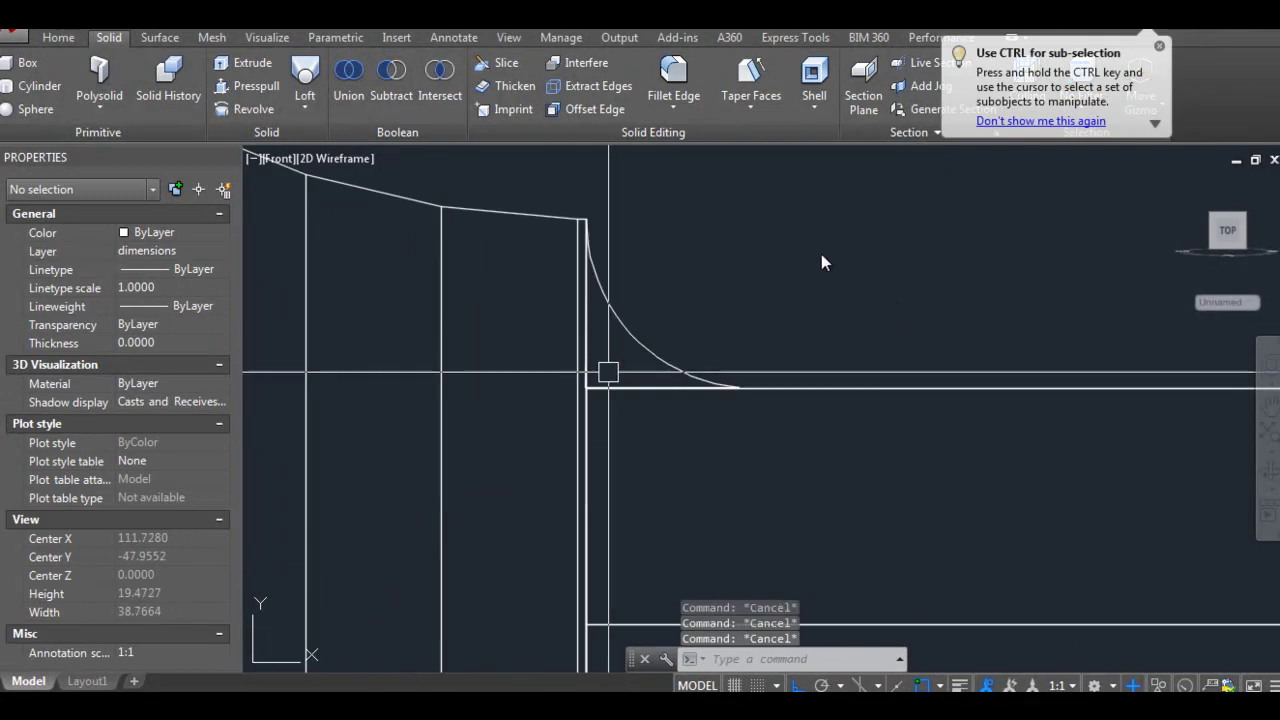
text(ext)
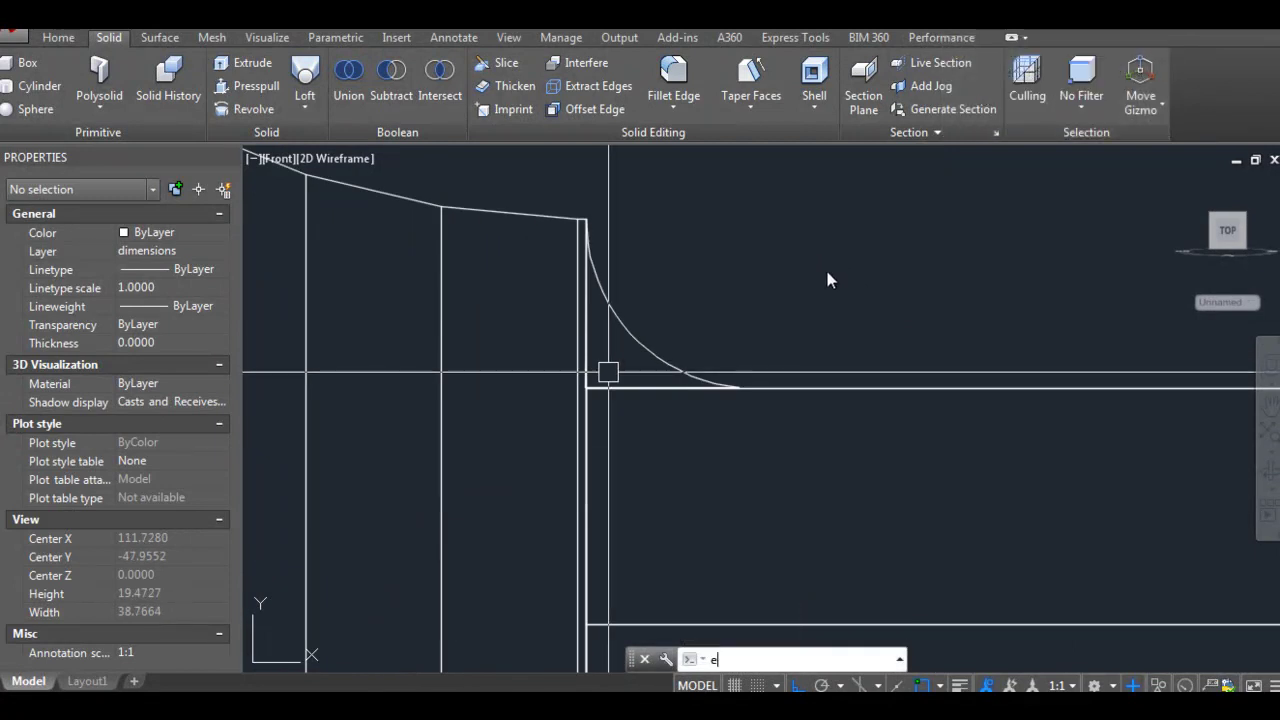
key(Return)
click(840, 364)
key(Return)
scroll(860, 370, down, 2)
key(Escape)
Step: Switch the view to Front and then Left to work on the extruded fillet solid
text(-v)
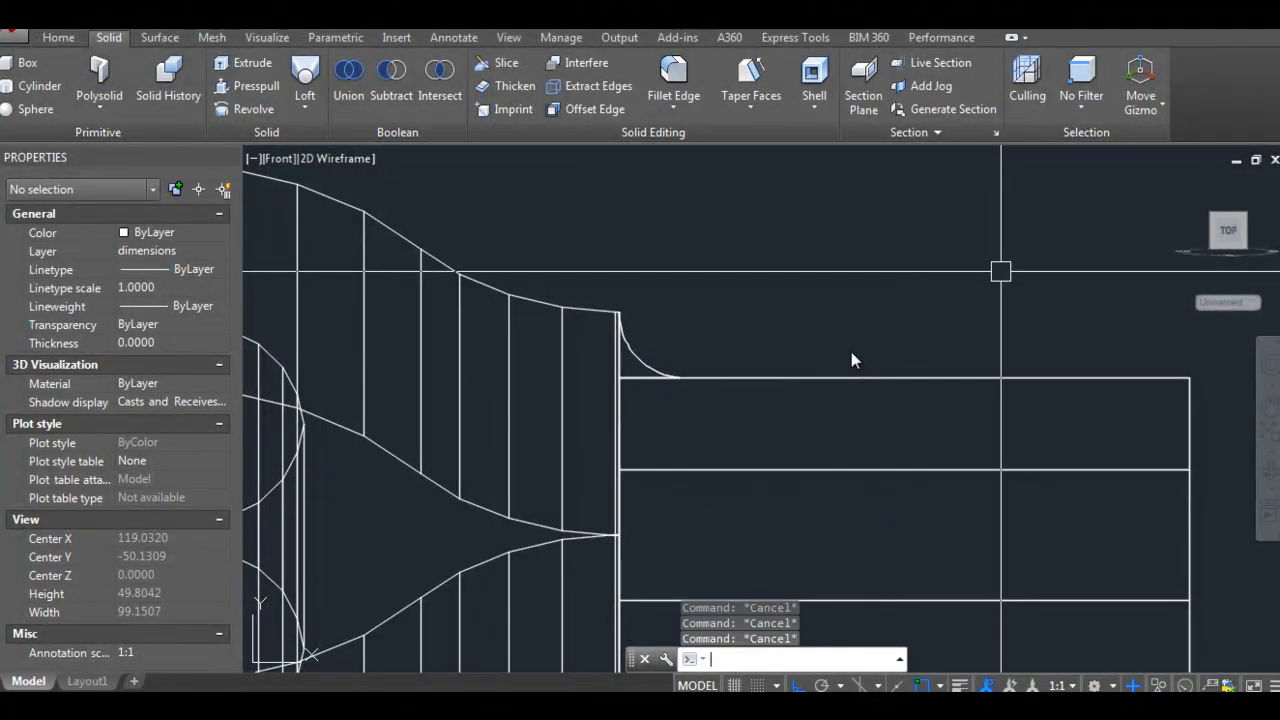
key(Return)
text(f)
key(Return)
text(-v)
key(Return)
text(l)
key(Return)
click(850, 317)
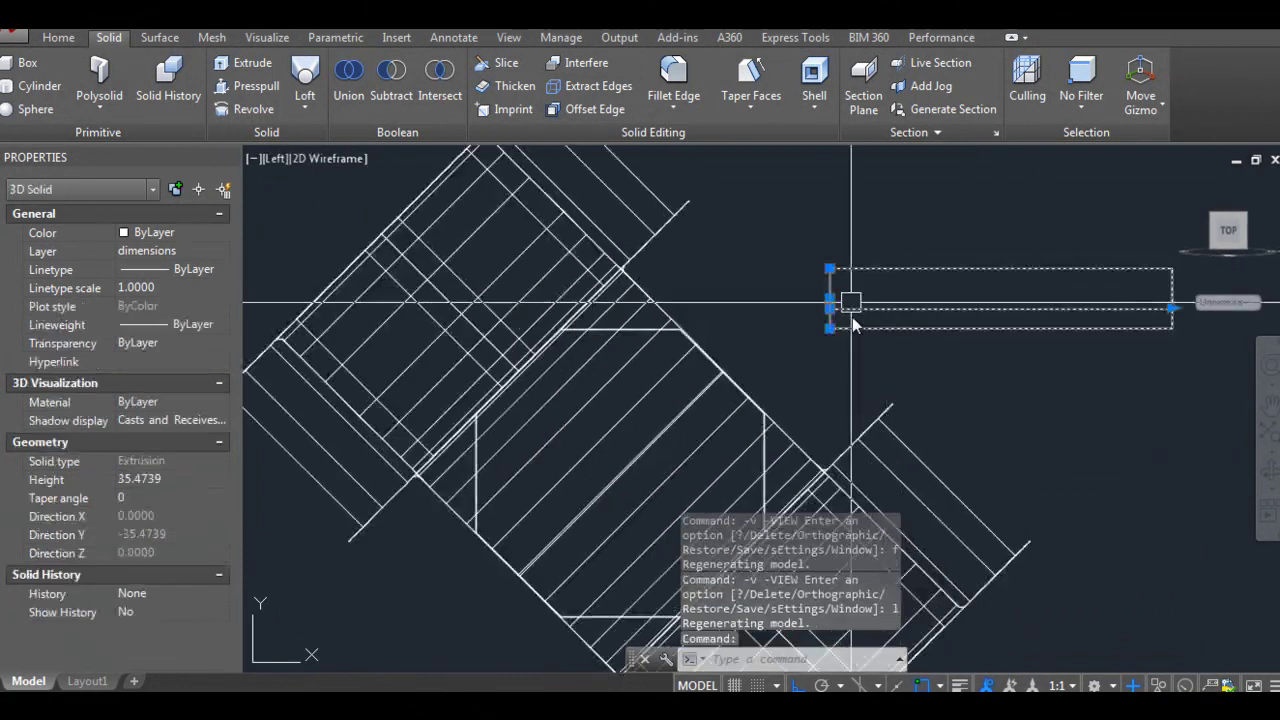
key(Escape)
key(Escape)
key(Escape)
Step: Slice the fillet solid with a first cutting plane through two picked points
key(Return)
scroll(894, 227, down, 2)
scroll(897, 209, up, 4)
key(Escape)
text(e)
key(Return)
text(sl)
key(Return)
click(757, 268)
key(Return)
scroll(757, 268, up, 3)
click(758, 272)
click(757, 268)
scroll(765, 273, down, 3)
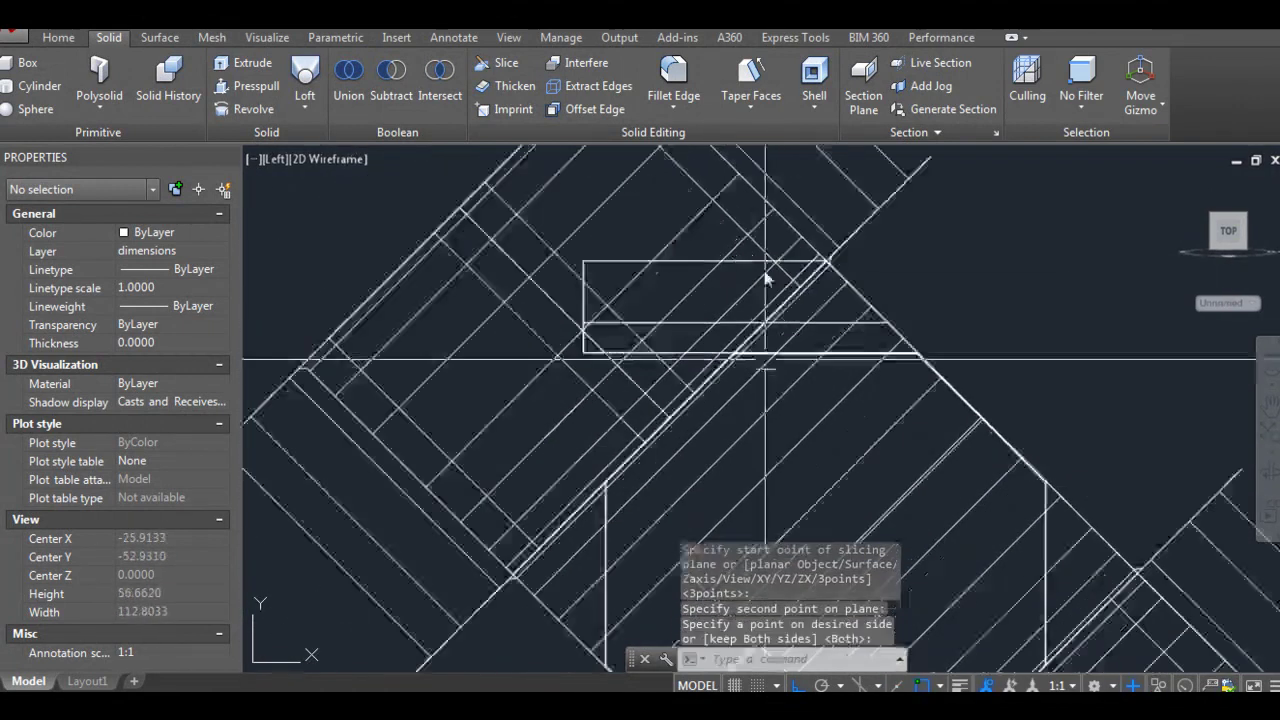
key(Escape)
text(sl)
Step: Slice the fillet solid again along a second plane and keep the needed part
key(Return)
click(713, 330)
key(Return)
click(740, 323)
scroll(740, 323, up, 5)
scroll(760, 330, down, 2)
scroll(778, 340, up, 3)
click(778, 340)
scroll(778, 340, down, 3)
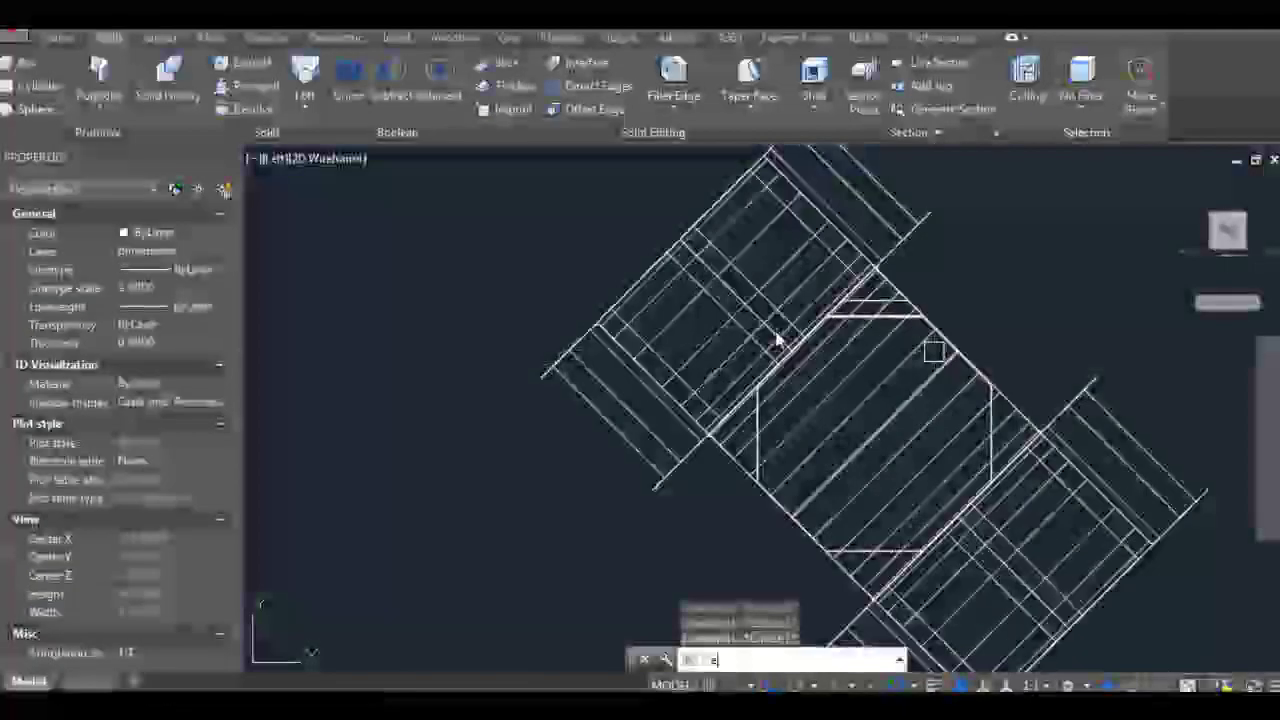
scroll(778, 340, up, 4)
key(Escape)
key(Escape)
key(Escape)
click(778, 340)
key(Escape)
Step: Inspect the sliced fillet solid and its adjacent edges
scroll(778, 340, down, 2)
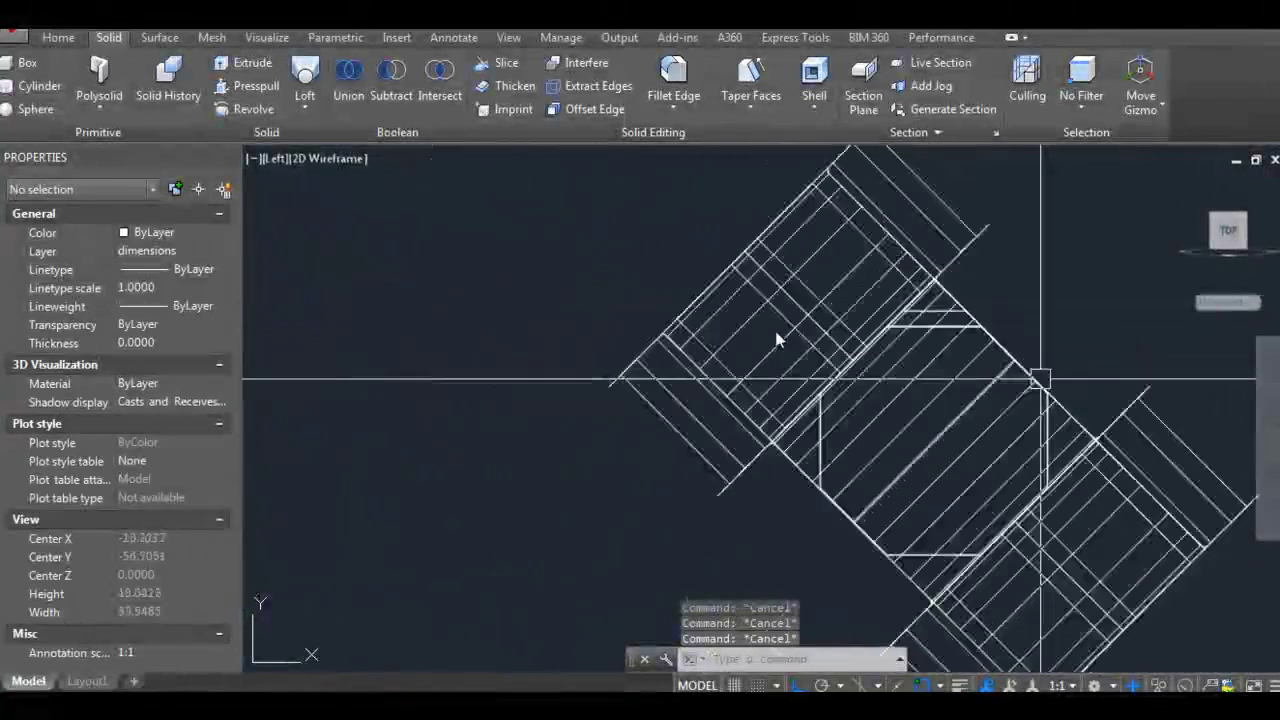
scroll(849, 343, up, 3)
click(866, 345)
scroll(899, 325, down, 2)
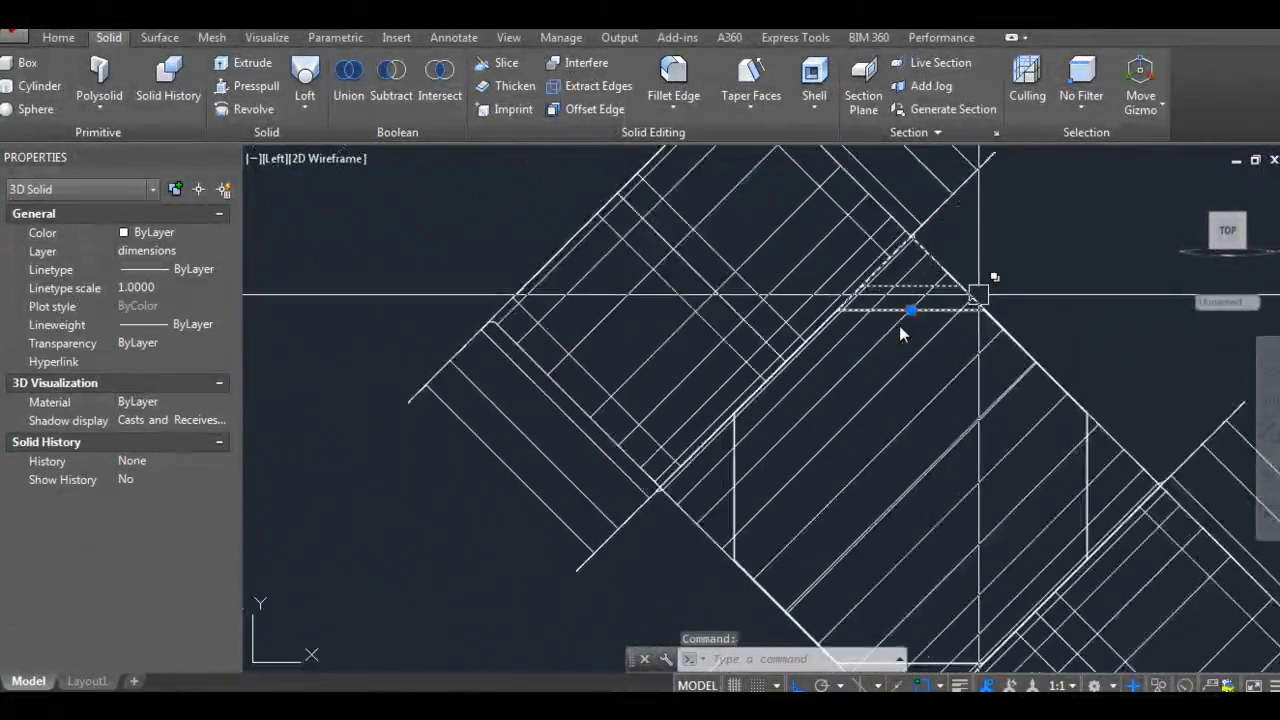
scroll(866, 372, down, 2)
scroll(857, 280, up, 3)
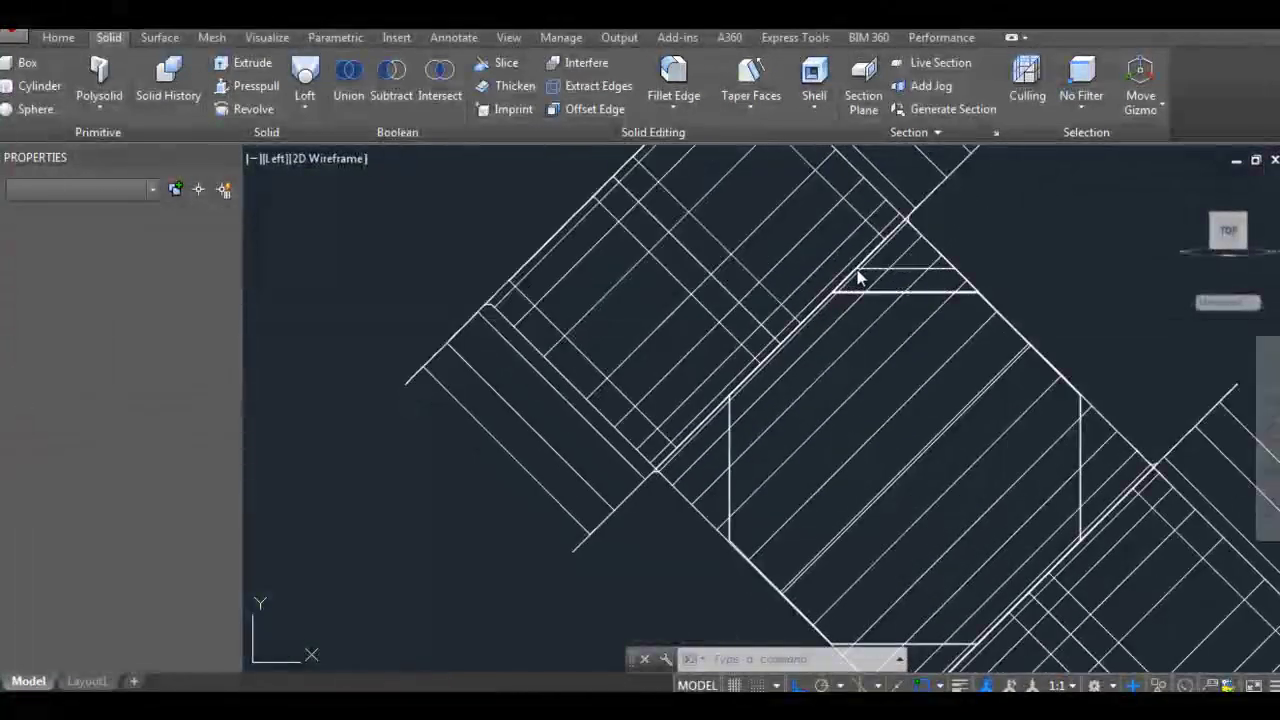
key(Escape)
click(874, 328)
key(Escape)
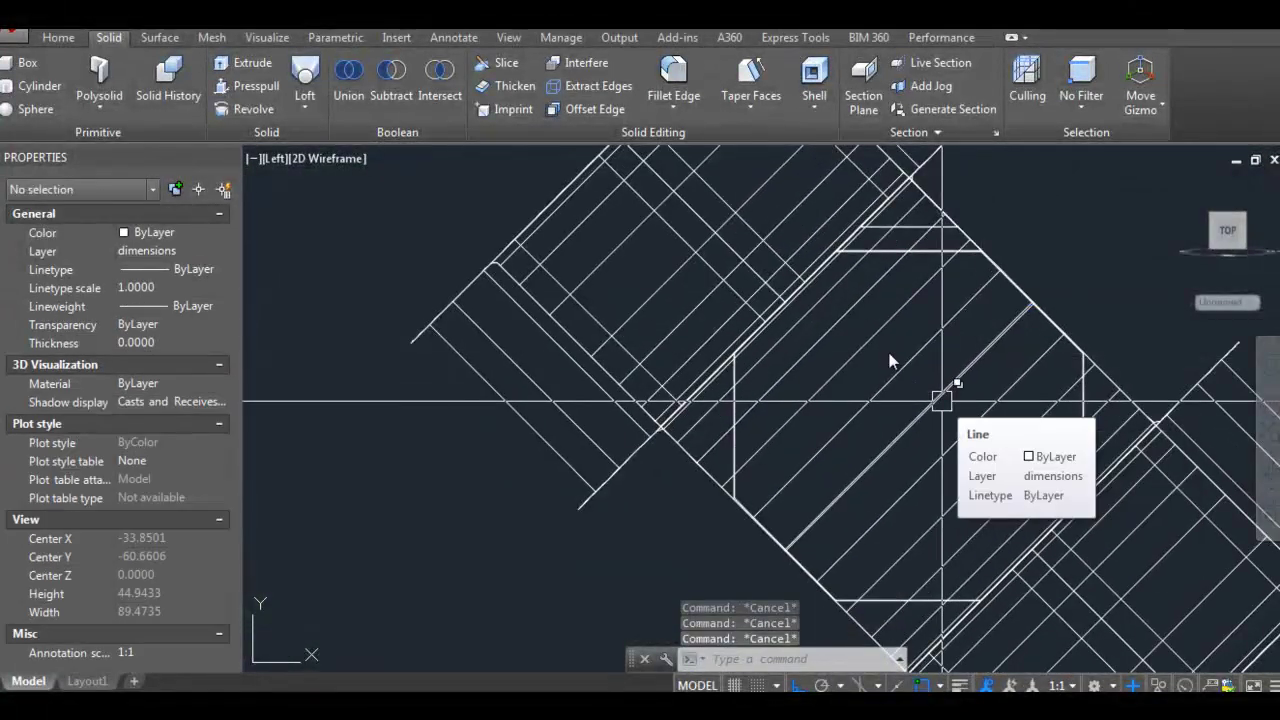
text(mi)
key(Return)
scroll(914, 250, up, 2)
key(Escape)
click(916, 258)
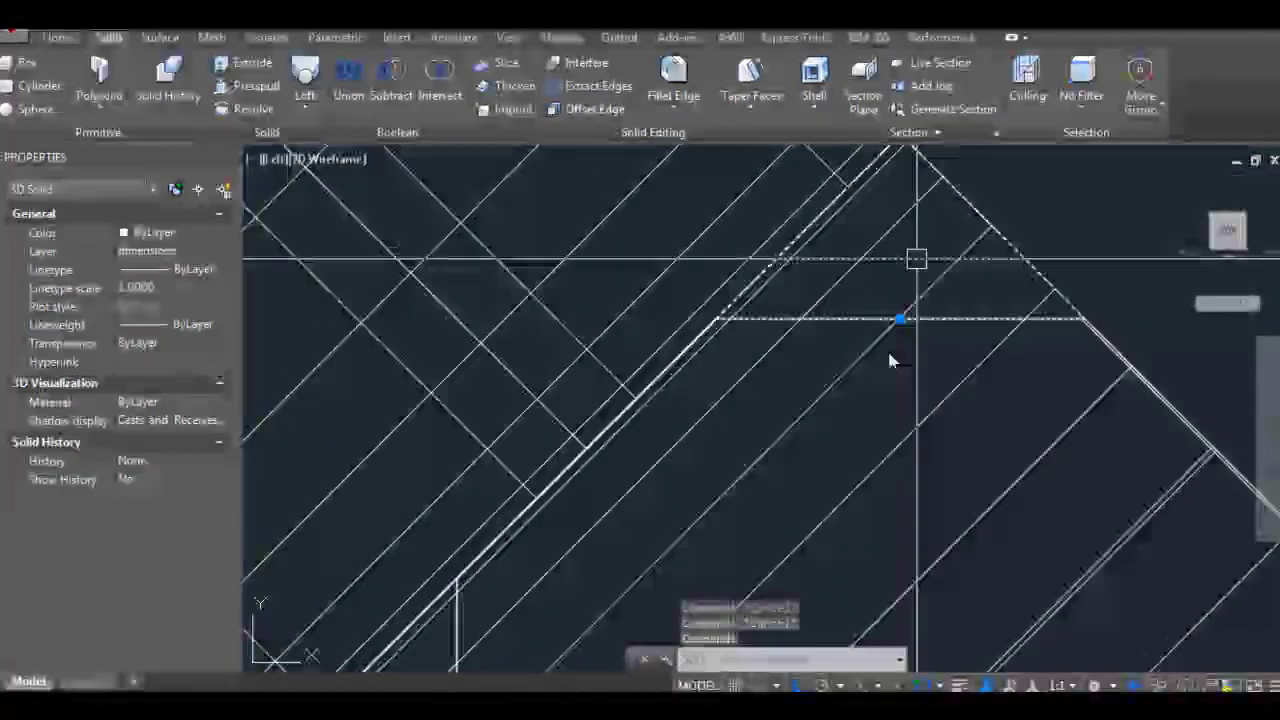
scroll(895, 365, up, 2)
key(Escape)
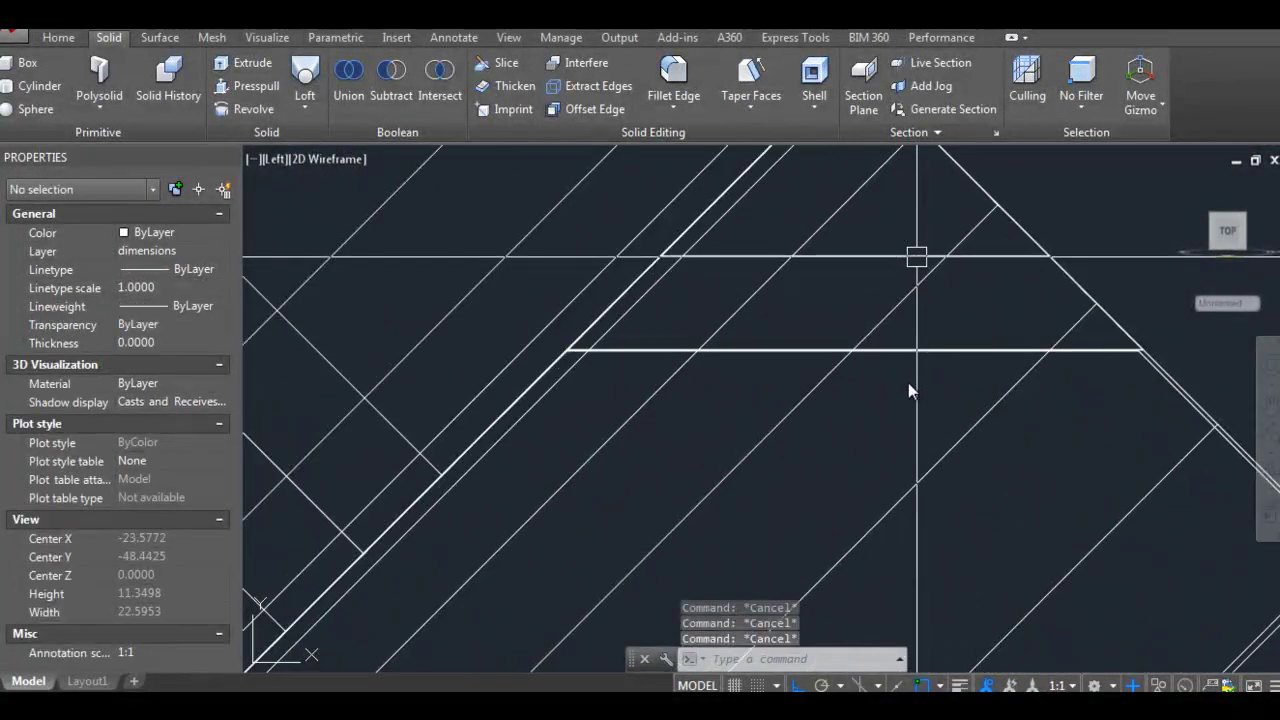
Step: Mirror the fillet solid (mi) about a horizontal line through the shaft midpoint, keeping the original
text(mi)
key(Return)
click(921, 395)
key(Return)
scroll(935, 387, down, 2)
click(935, 387)
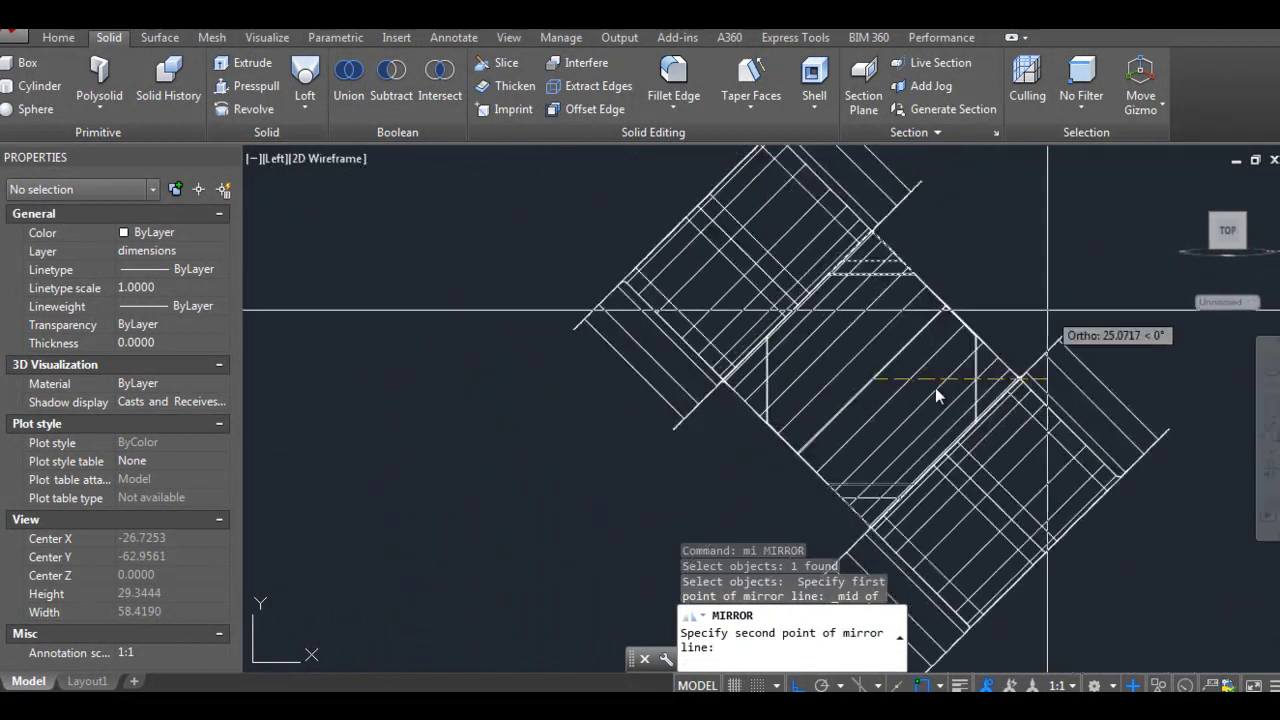
click(935, 387)
scroll(922, 362, up, 1)
key(Return)
Step: Erase the leftover solid and check the remaining lines
click(884, 281)
text(e)
key(Return)
scroll(884, 285, down, 3)
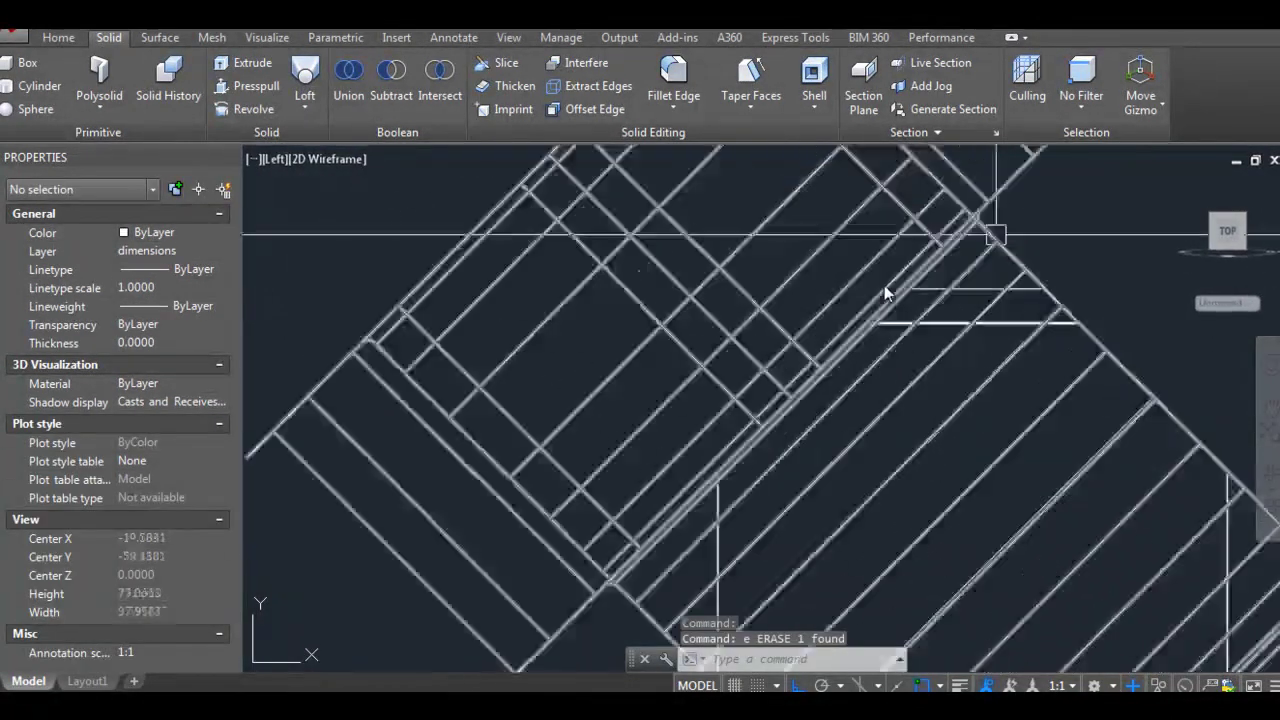
scroll(872, 288, up, 5)
click(875, 439)
key(Escape)
key(Escape)
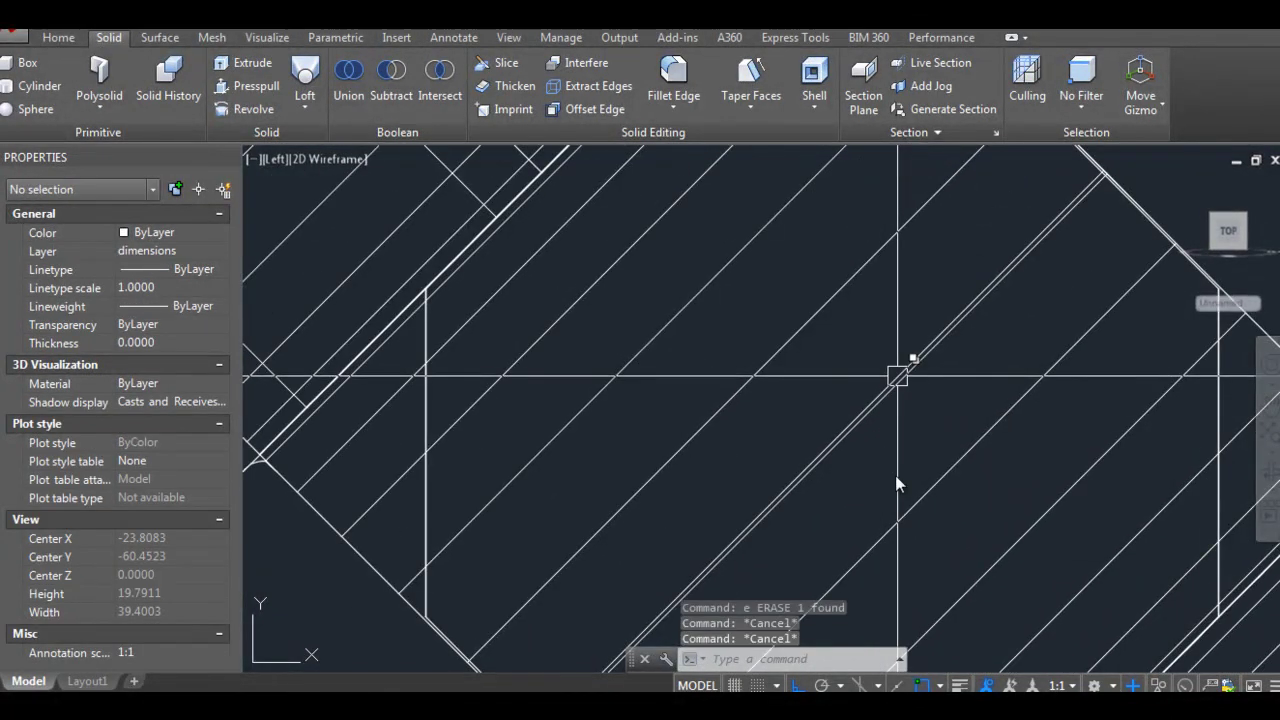
Step: Set the view to SE Isometric
text(-v)
key(Return)
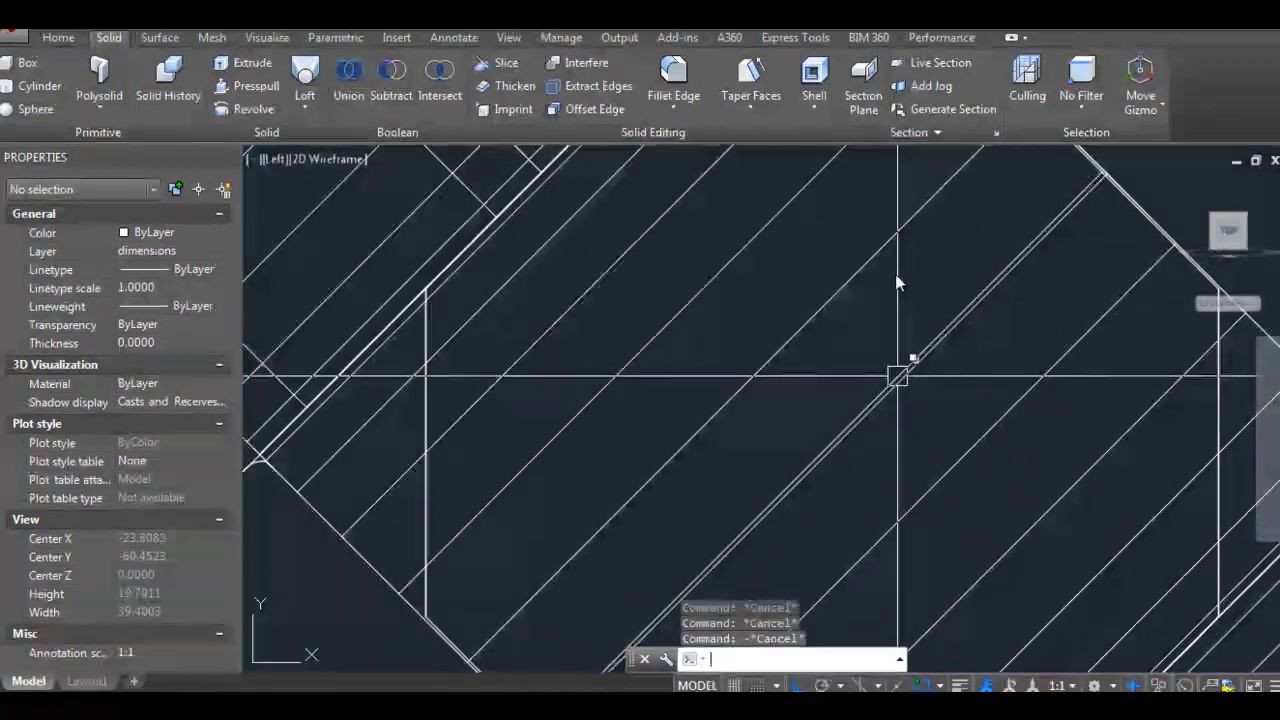
text(se)
key(Return)
scroll(895, 283, down, 4)
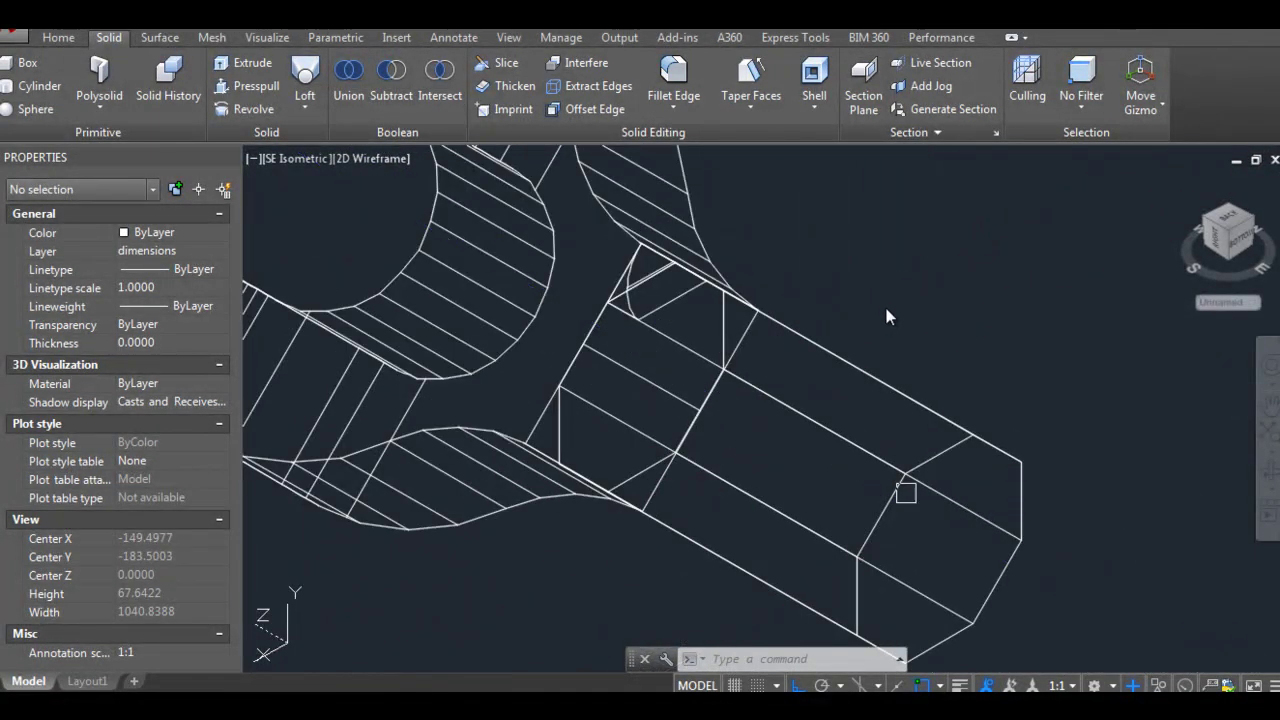
Step: Switch the view to Left
key(Escape)
text(v)
key(Return)
text(left)
key(Return)
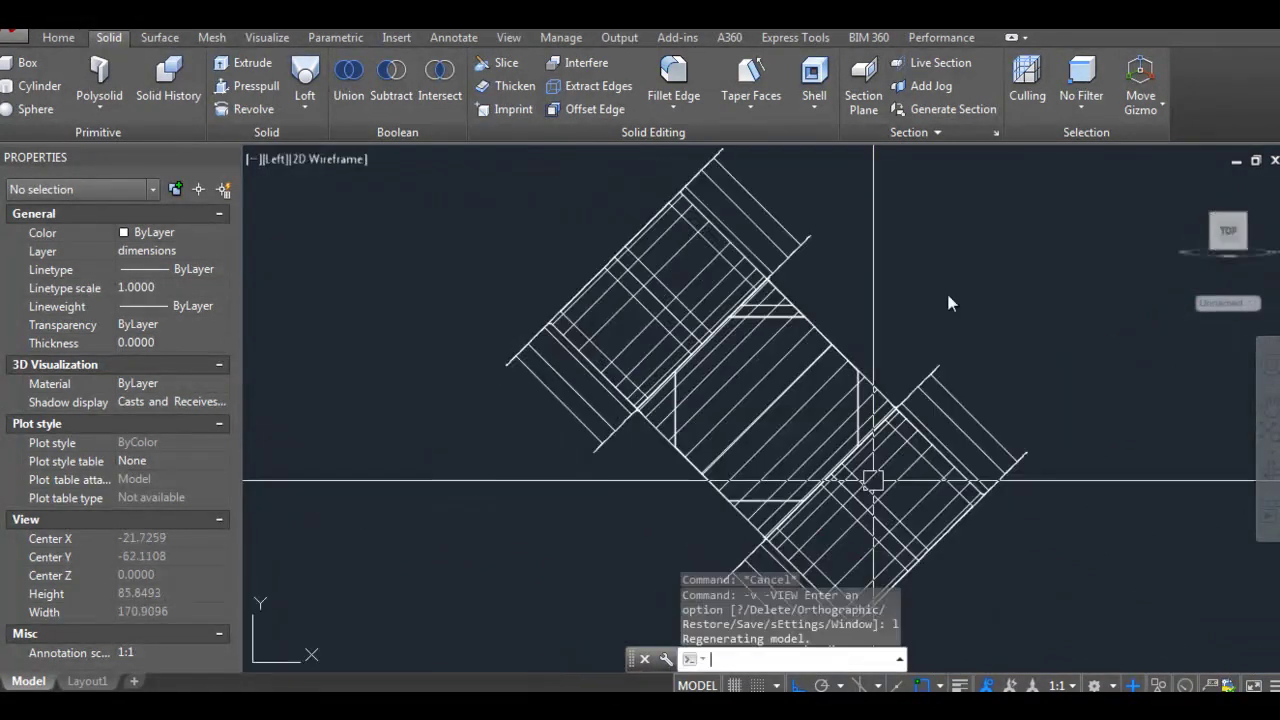
Step: Try rotating four window-selected objects by reference, then cancel and undo back to isometric
key(Return)
click(563, 200)
click(800, 351)
key(Return)
scroll(710, 315, up, 10)
click(710, 315)
text(r)
key(Return)
click(710, 315)
scroll(900, 380, down, 5)
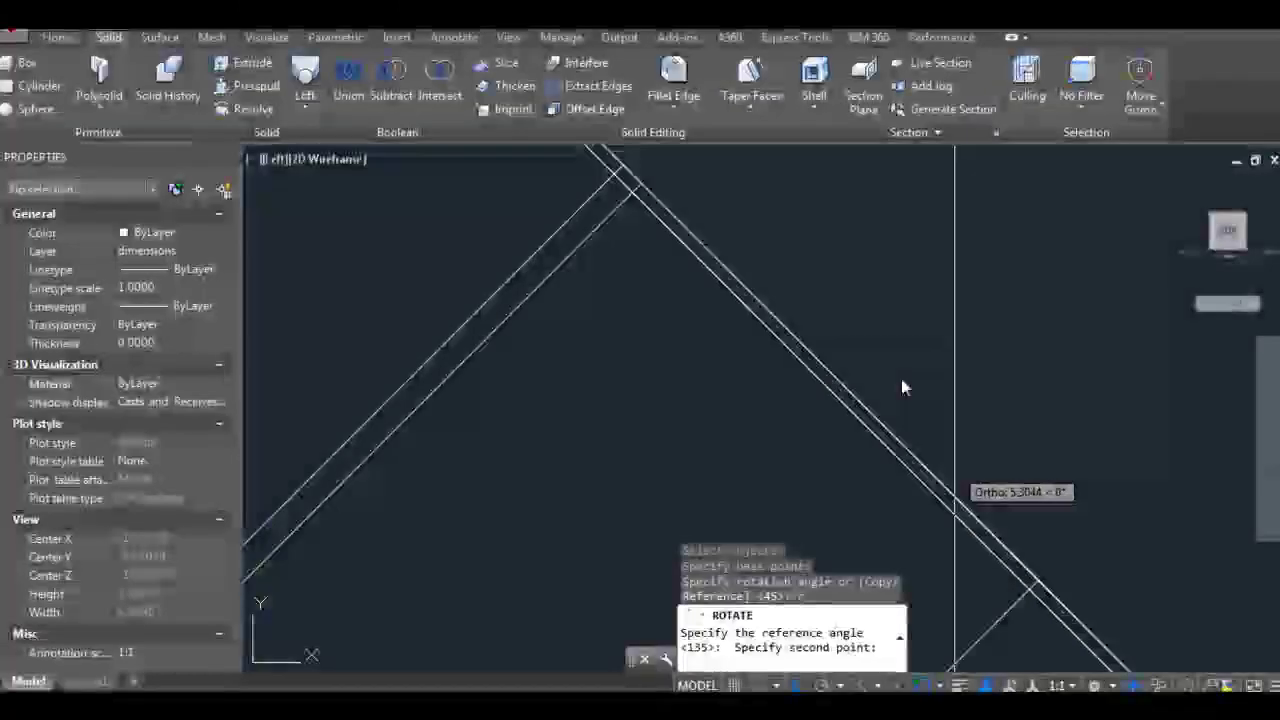
key(Escape)
key(Escape)
key(ctrl+z)
key(ctrl+z)
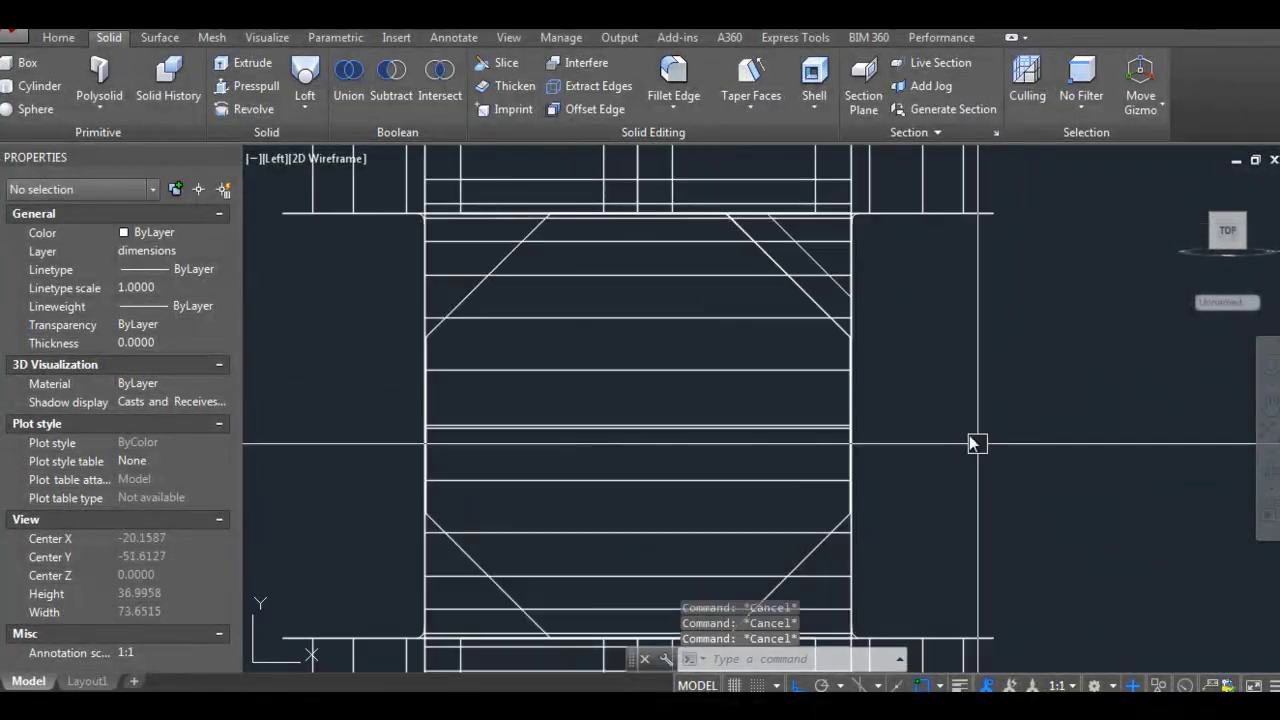
key(ctrl+z)
Step: Check a line at the shaft end
scroll(928, 382, up, 5)
click(890, 401)
key(Escape)
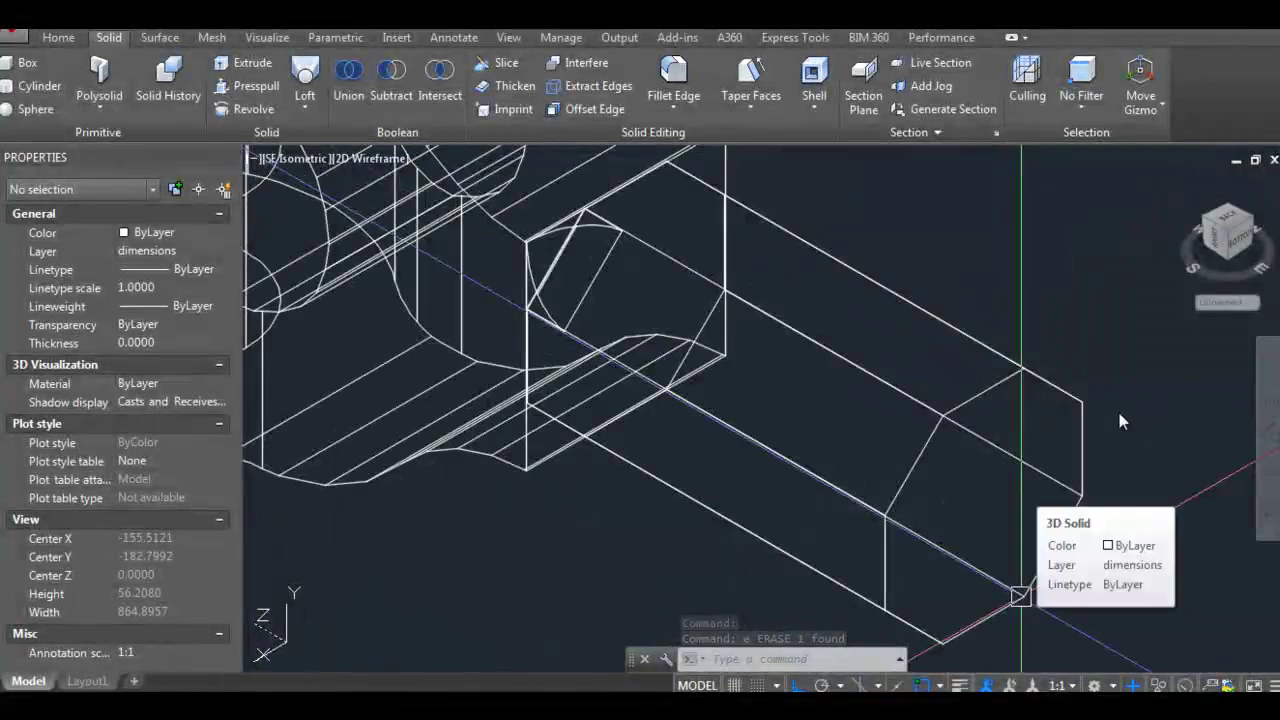
scroll(1119, 414, down, 1)
scroll(1119, 414, down, 2)
scroll(1119, 414, down, 2)
key(Escape)
key(Escape)
key(Escape)
Step: Start mirroring the fillet solid, then cancel and inspect the fillet wedge solid
text(m)
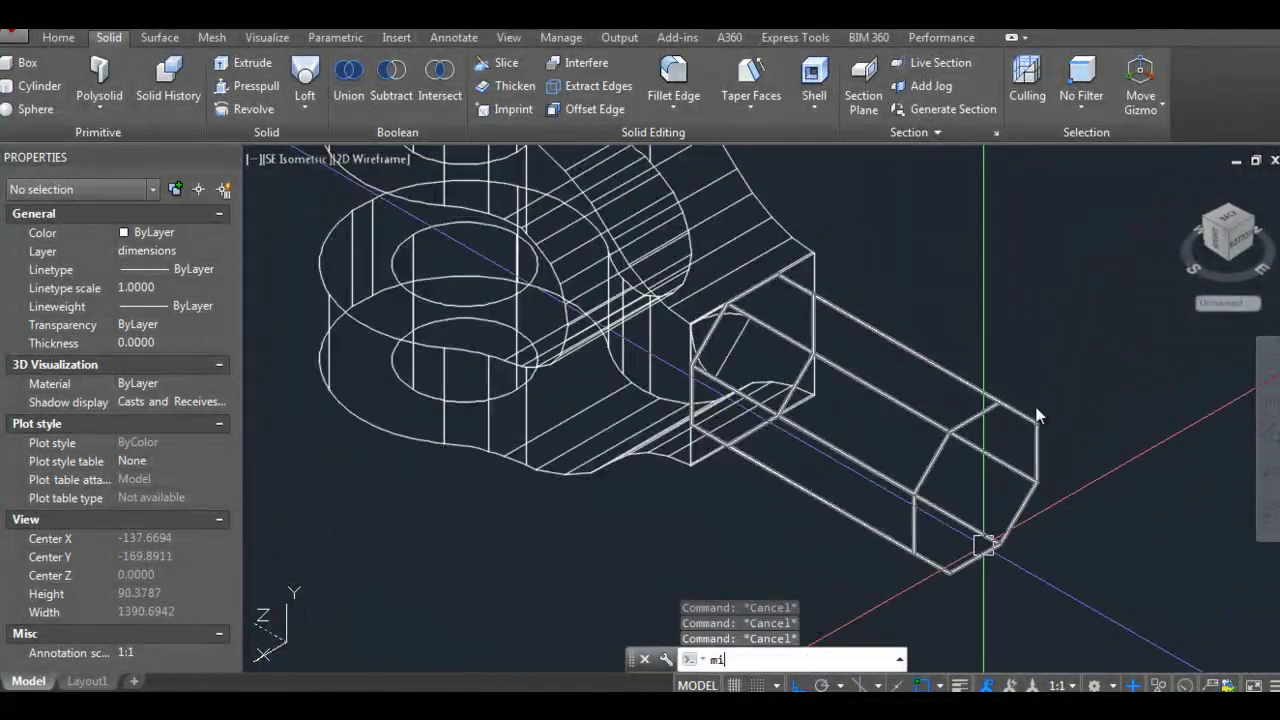
text(i)
key(Return)
click(929, 351)
key(Return)
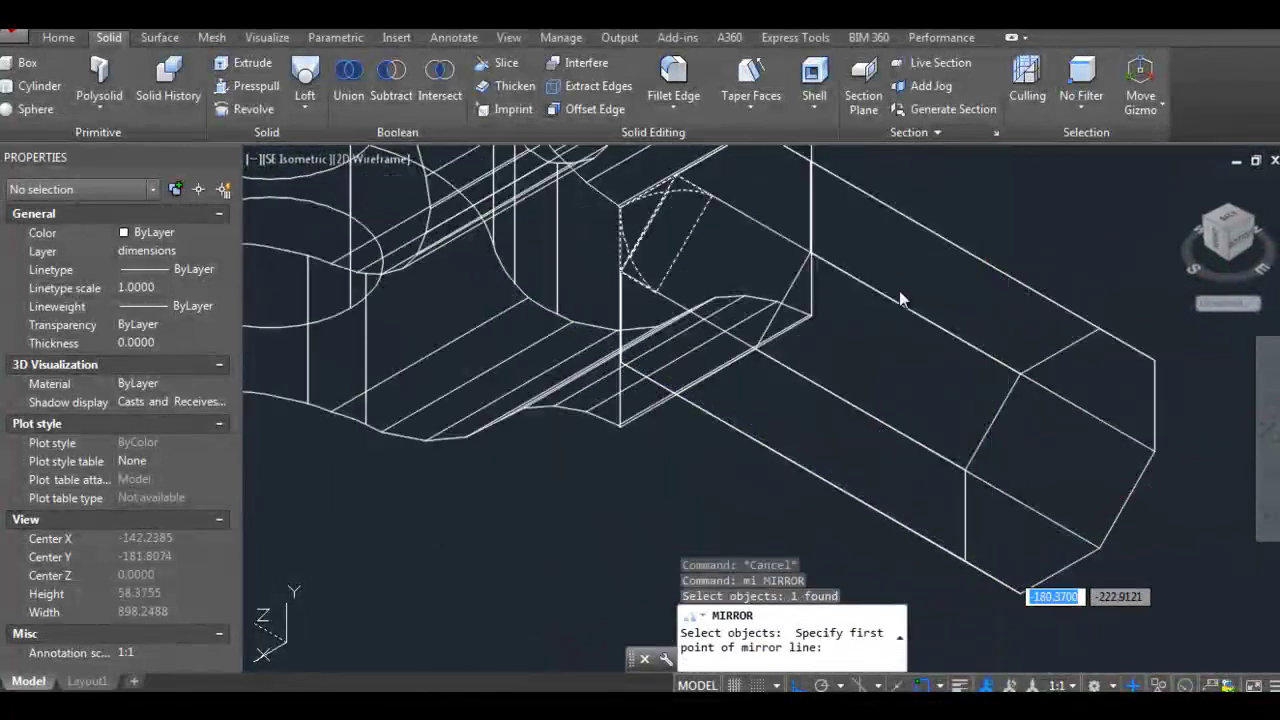
key(Escape)
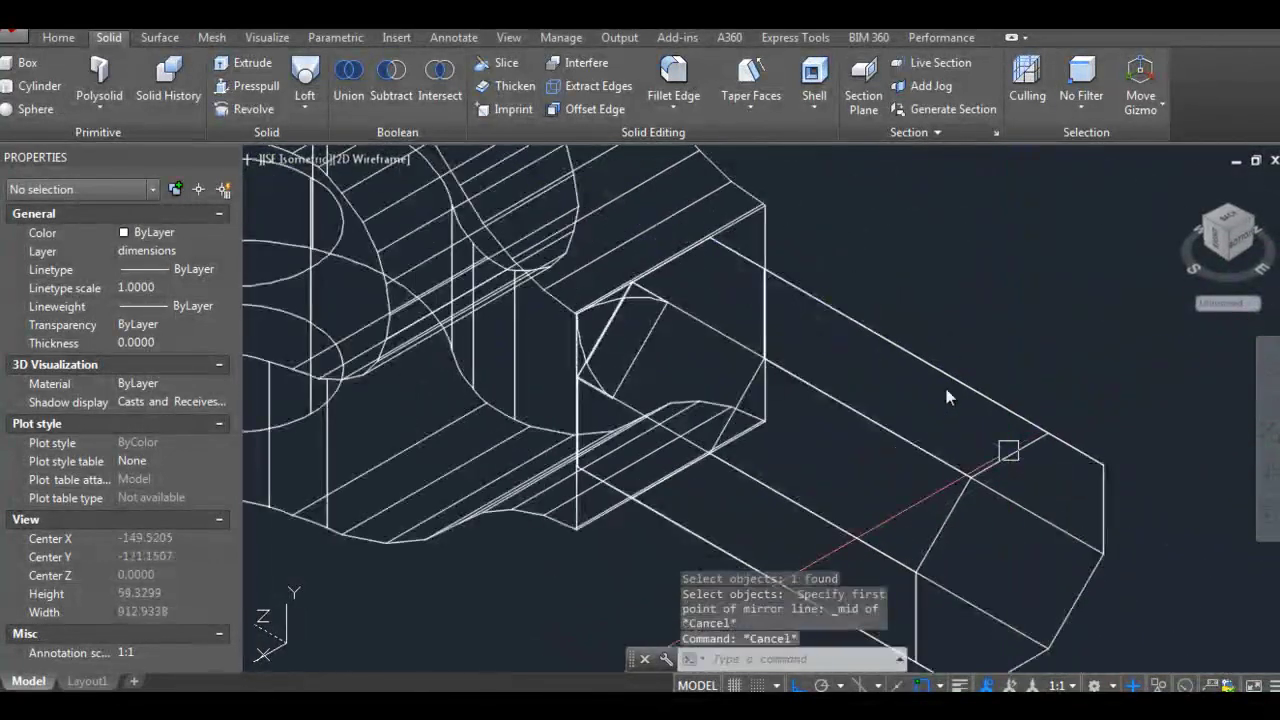
click(948, 473)
key(Escape)
key(Escape)
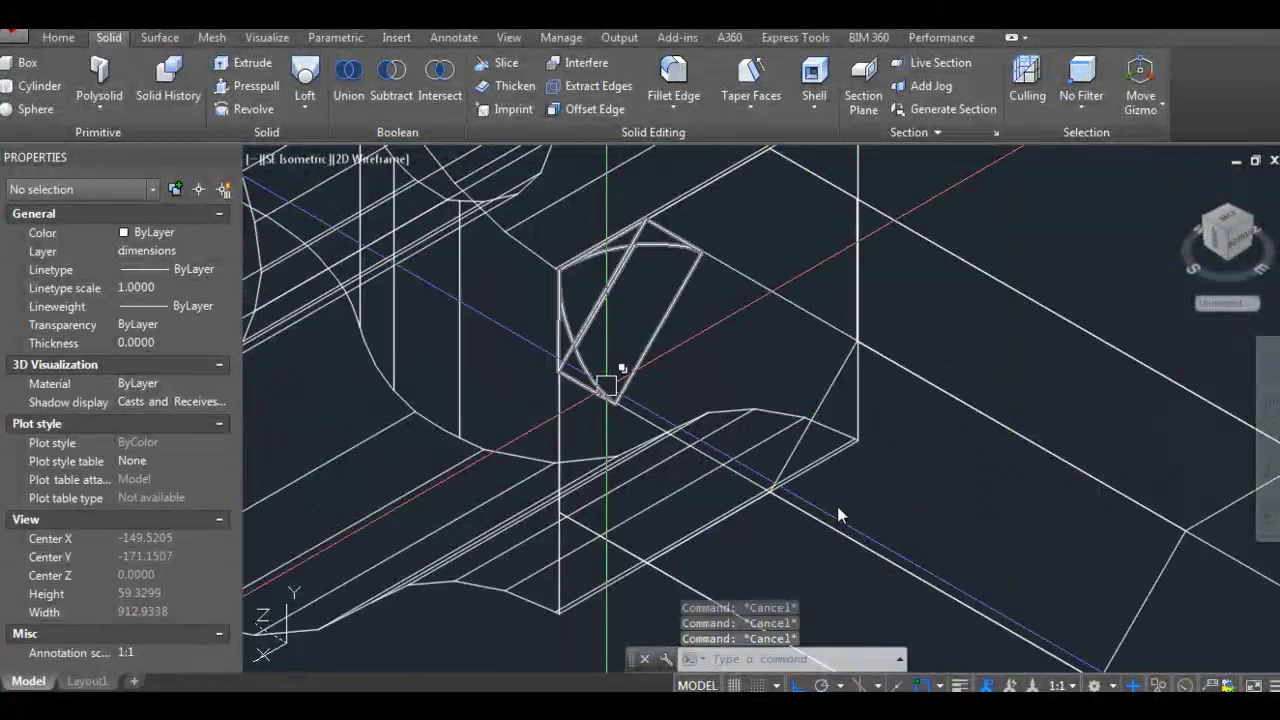
Step: Select the wedge solid for mirroring, then cancel
middle_drag(909, 462, 940, 408)
click(622, 343)
scroll(660, 211, up, 2)
key(Return)
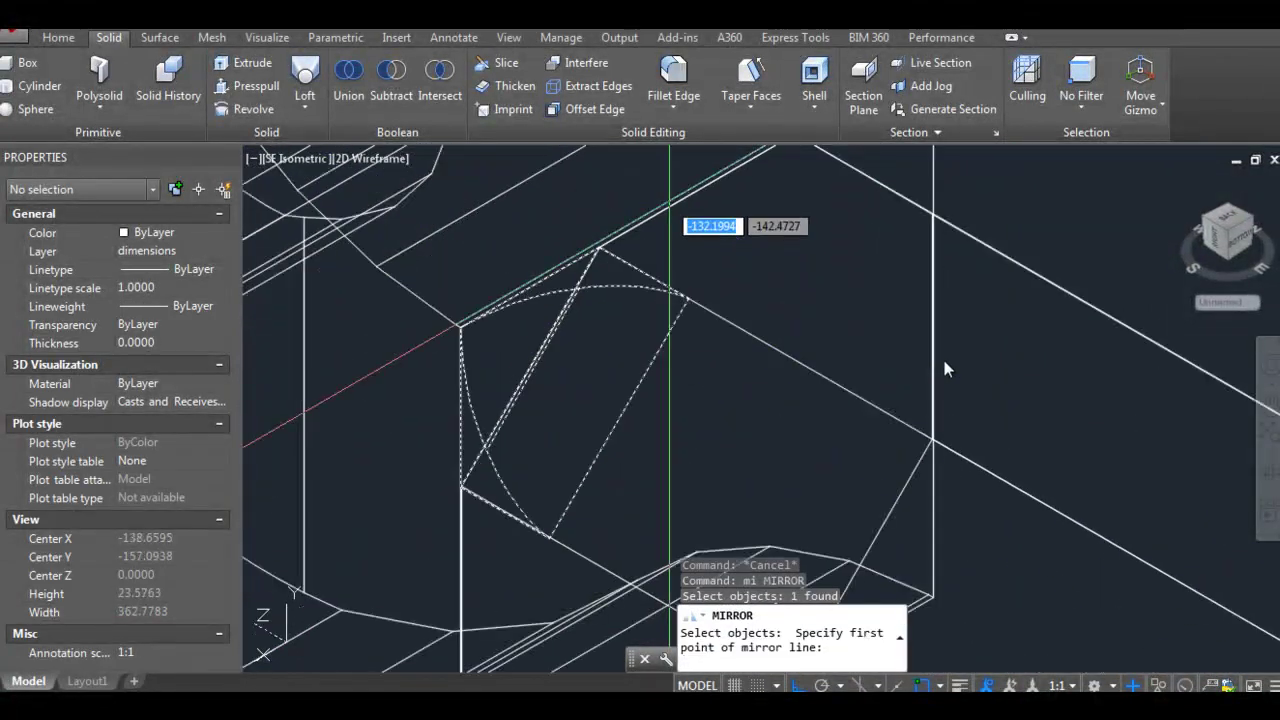
scroll(939, 326, down, 3)
scroll(935, 484, up, 4)
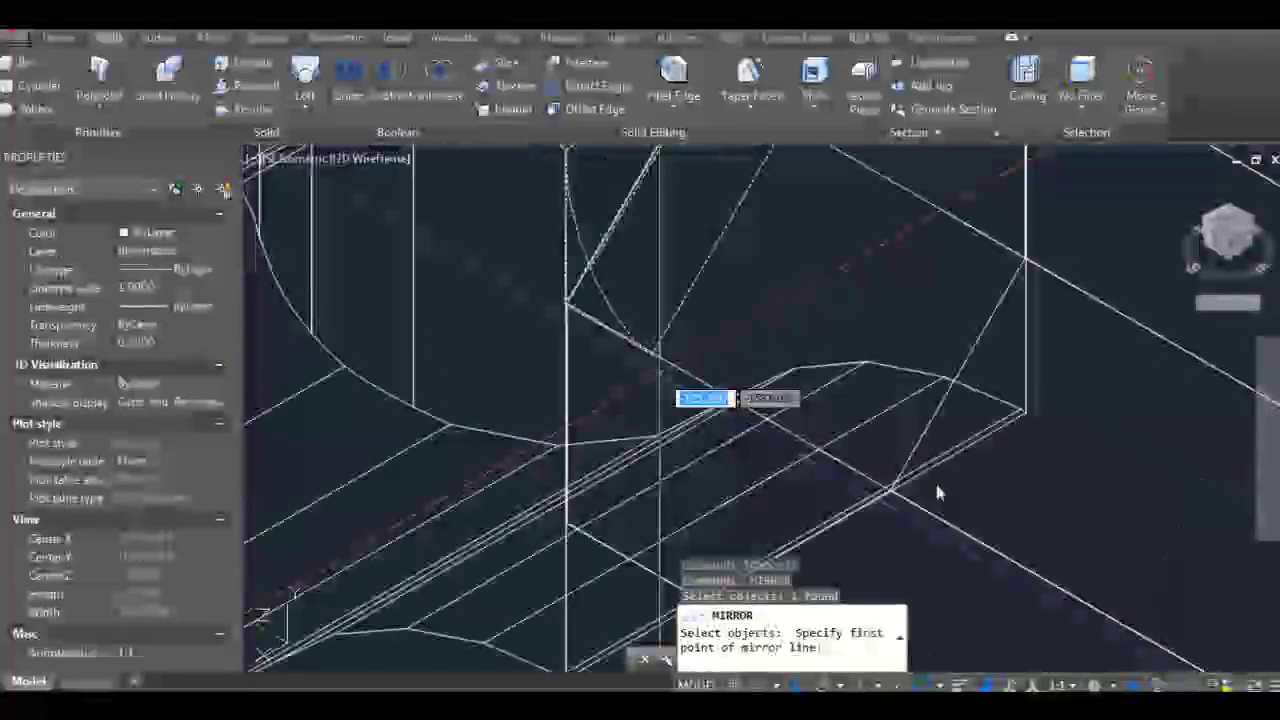
scroll(936, 484, down, 5)
key(Escape)
Step: Return to Left view and mirror the selected solid across a two-point mirror line
text(-v)
key(Return)
key(Return)
click(990, 383)
text(mi)
key(Return)
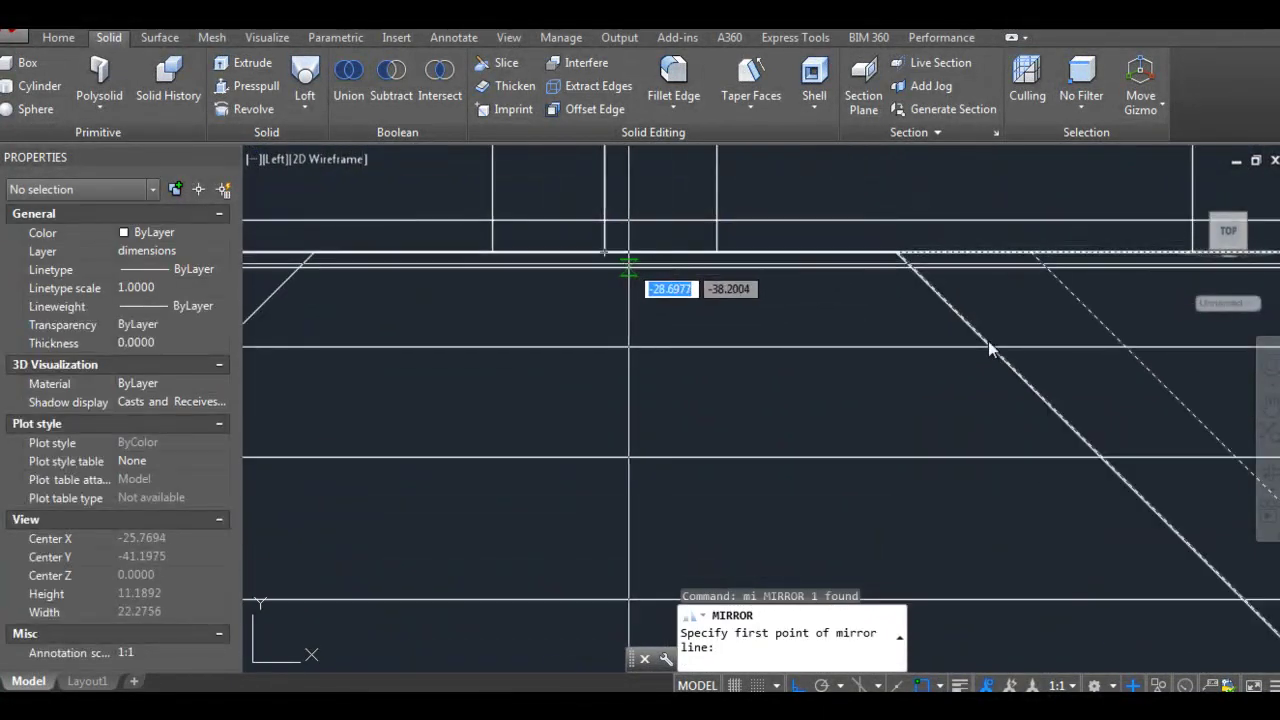
click(986, 347)
scroll(976, 336, down, 3)
click(976, 337)
Step: Begin another mirror with two solids selected, keeping the originals
key(Return)
key(Return)
scroll(976, 337, up, 3)
click(978, 350)
click(978, 350)
key(Return)
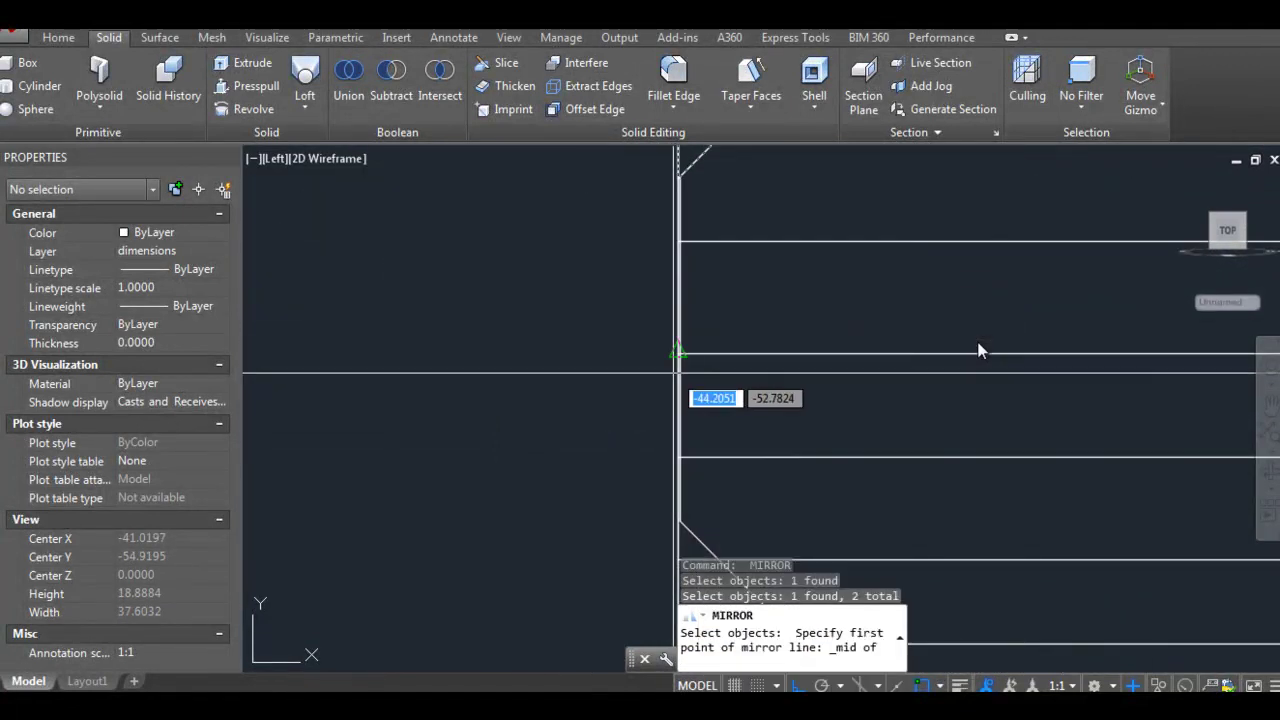
scroll(854, 323, down, 3)
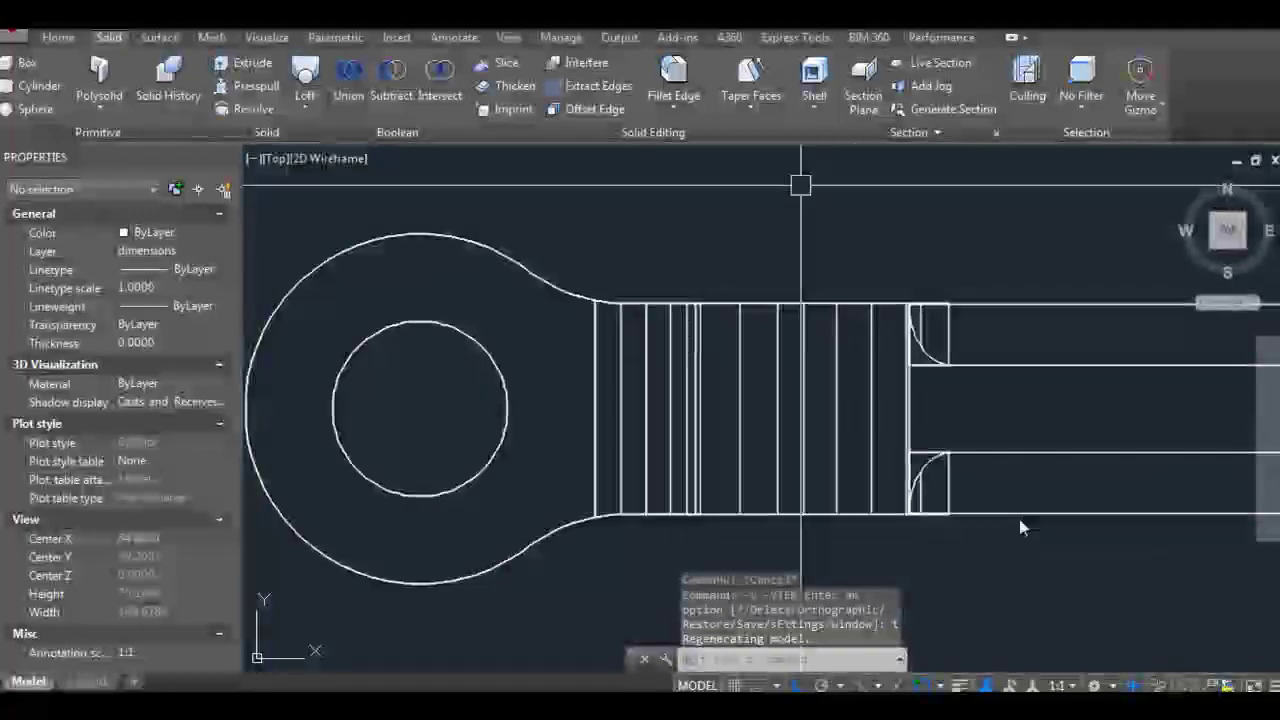
Step: Draw a 100-long line from the circle's centre, then cancel the line command
scroll(1034, 526, up, 3)
text(l)
key(Return)
click(908, 446)
scroll(908, 446, down, 5)
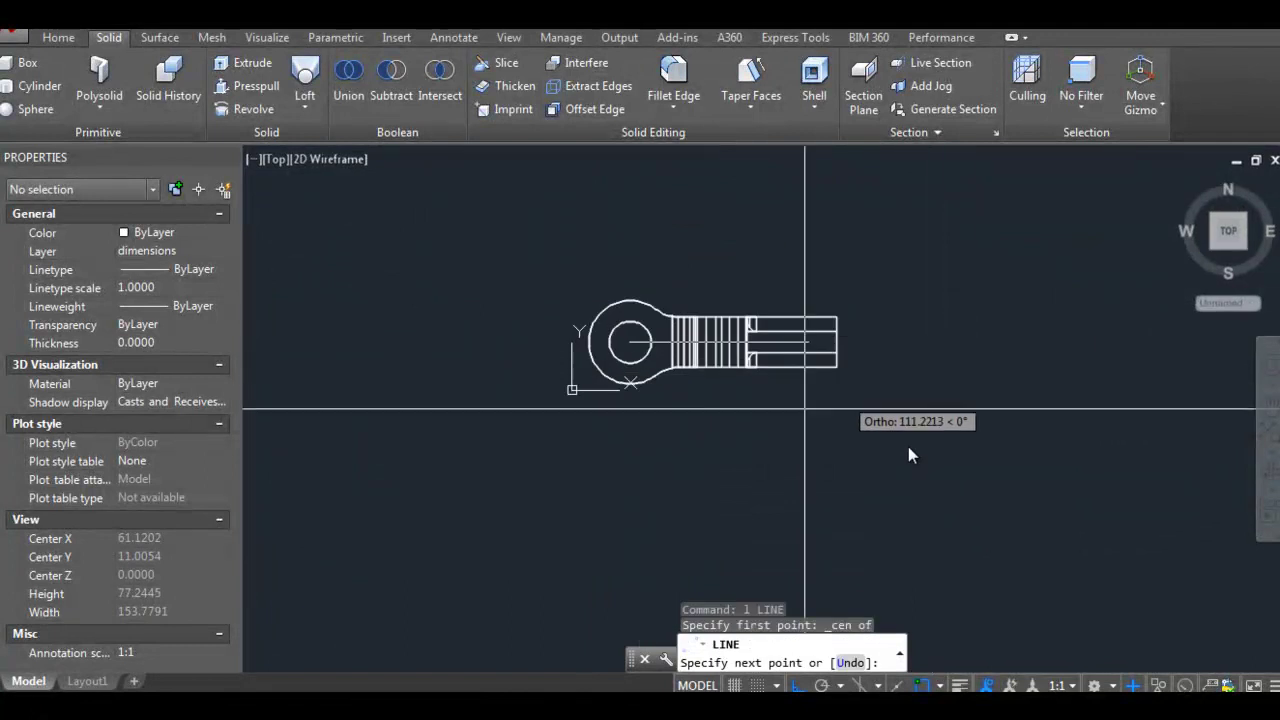
scroll(906, 420, up, 2)
click(640, 510)
text(100)
key(Return)
scroll(1051, 524, up, 3)
key(Escape)
key(Escape)
Step: Select the solid and try a grip edit and a window selection, cancelling both
click(860, 457)
click(919, 393)
key(Escape)
scroll(919, 393, down, 3)
click(508, 457)
key(Escape)
scroll(786, 343, up, 3)
scroll(797, 352, down, 2)
Step: Create a 25-diameter cylinder centred midway between two midpoints across the joint
text(e)
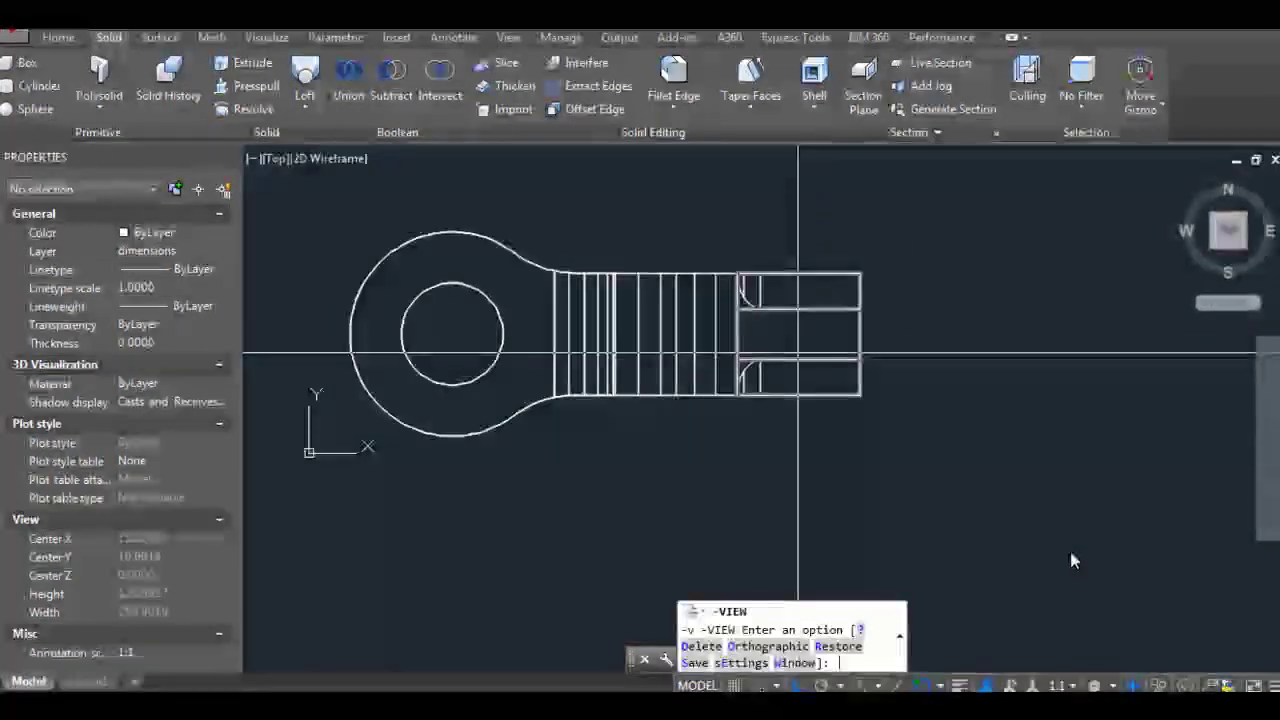
text(cyl)
key(Return)
scroll(729, 397, up, 2)
text(m2p)
key(Return)
scroll(970, 440, up, 2)
shift+right_click(966, 440)
click(1000, 371)
click(1012, 440)
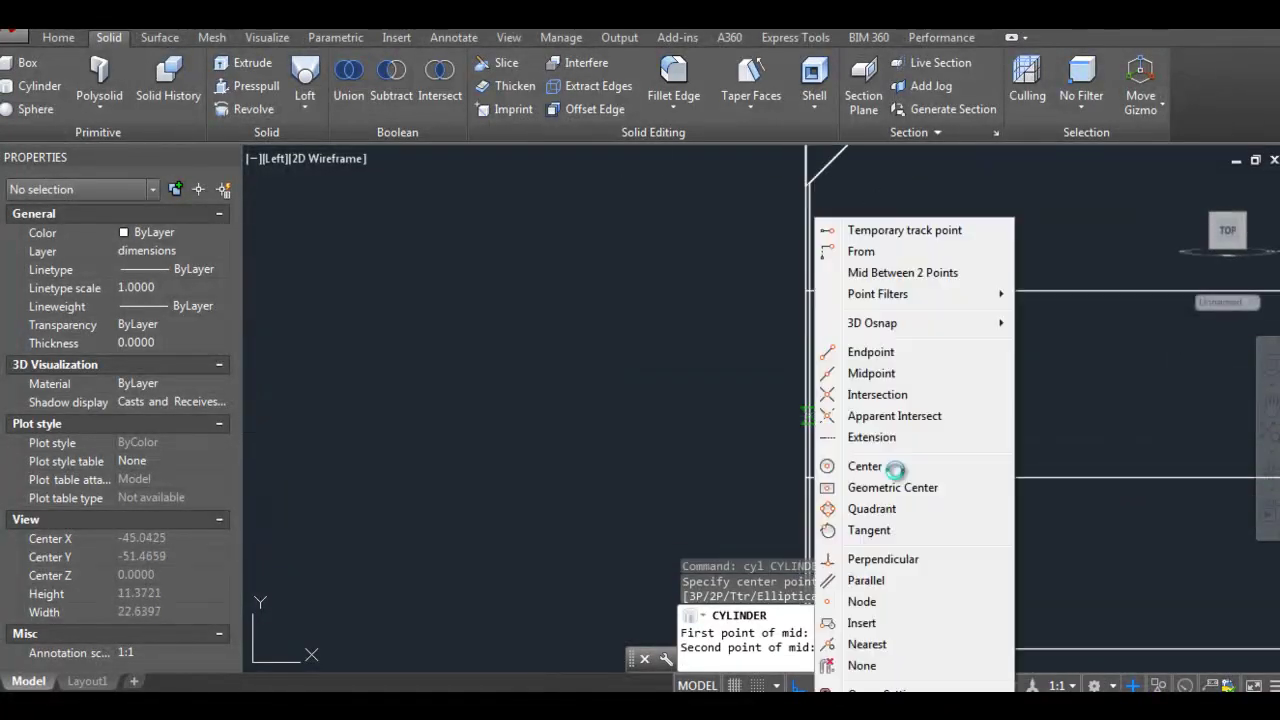
click(809, 386)
scroll(843, 383, up, 2)
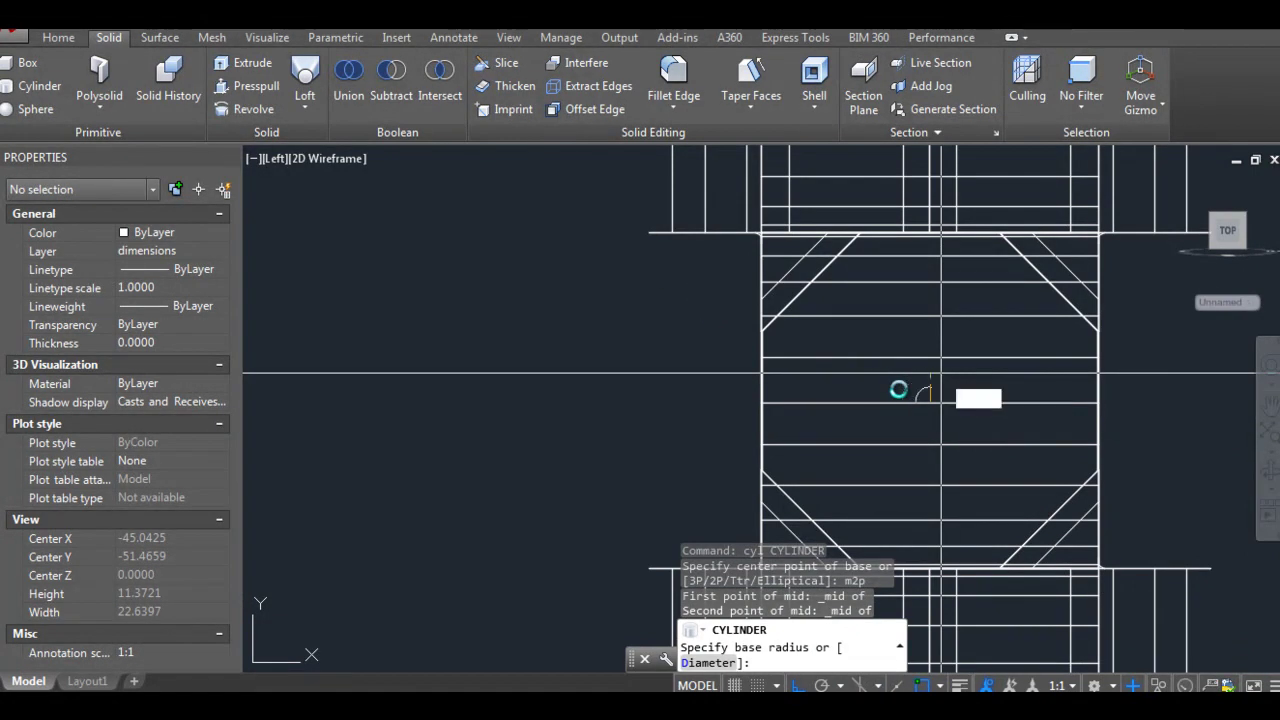
key(Return)
text(25)
key(Return)
scroll(898, 389, down, 10)
key(Escape)
key(Escape)
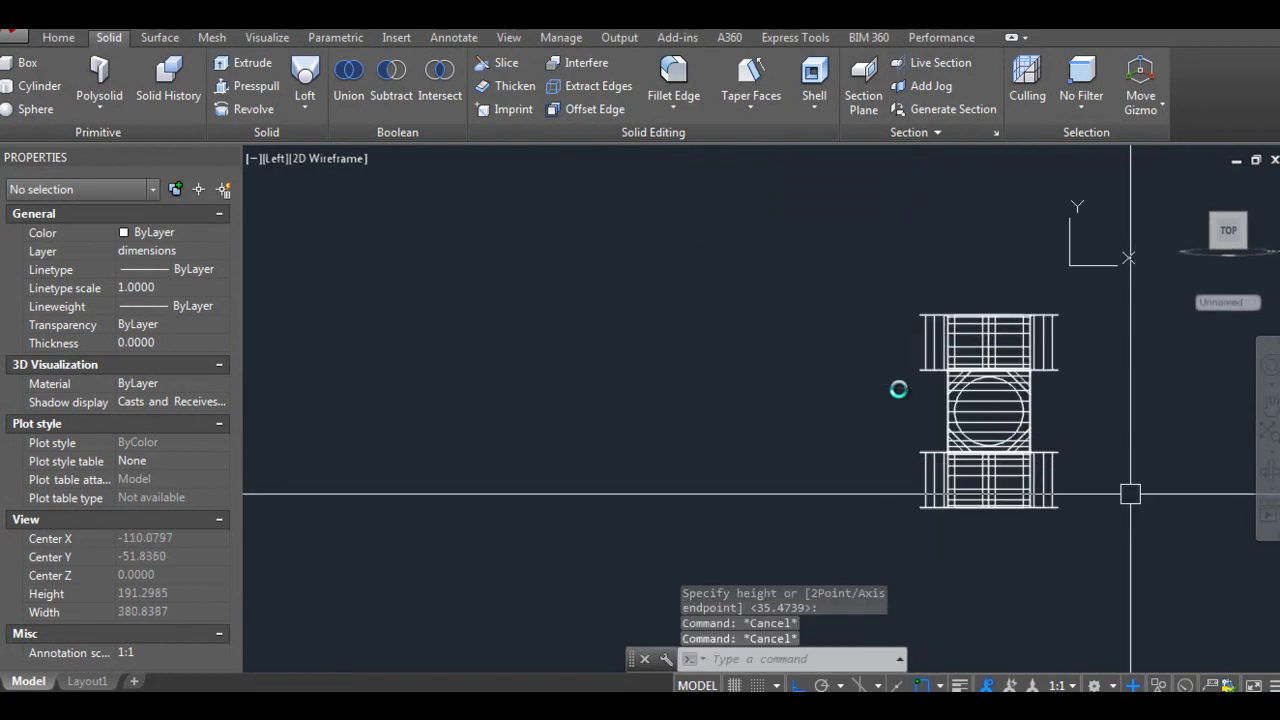
Step: Window-select the new cylinder and remove it with ERASE (e)
click(808, 371)
click(655, 370)
click(616, 357)
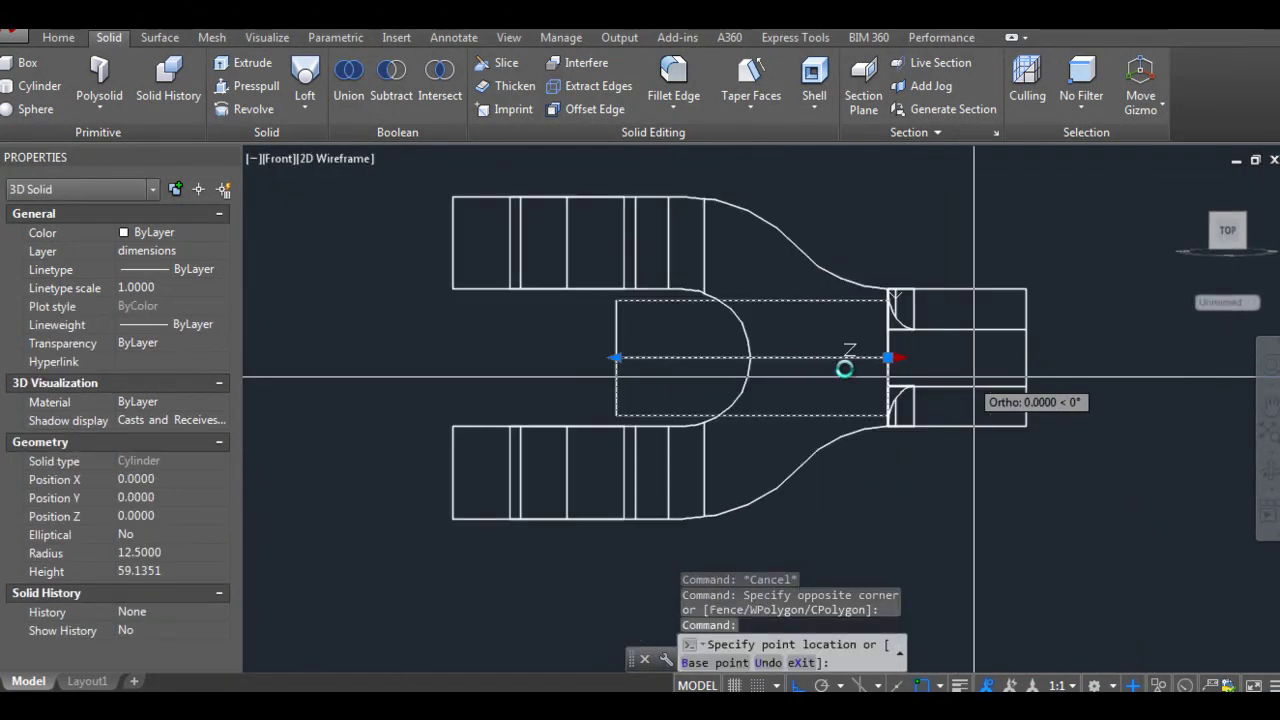
scroll(844, 369, down, 3)
text(l)
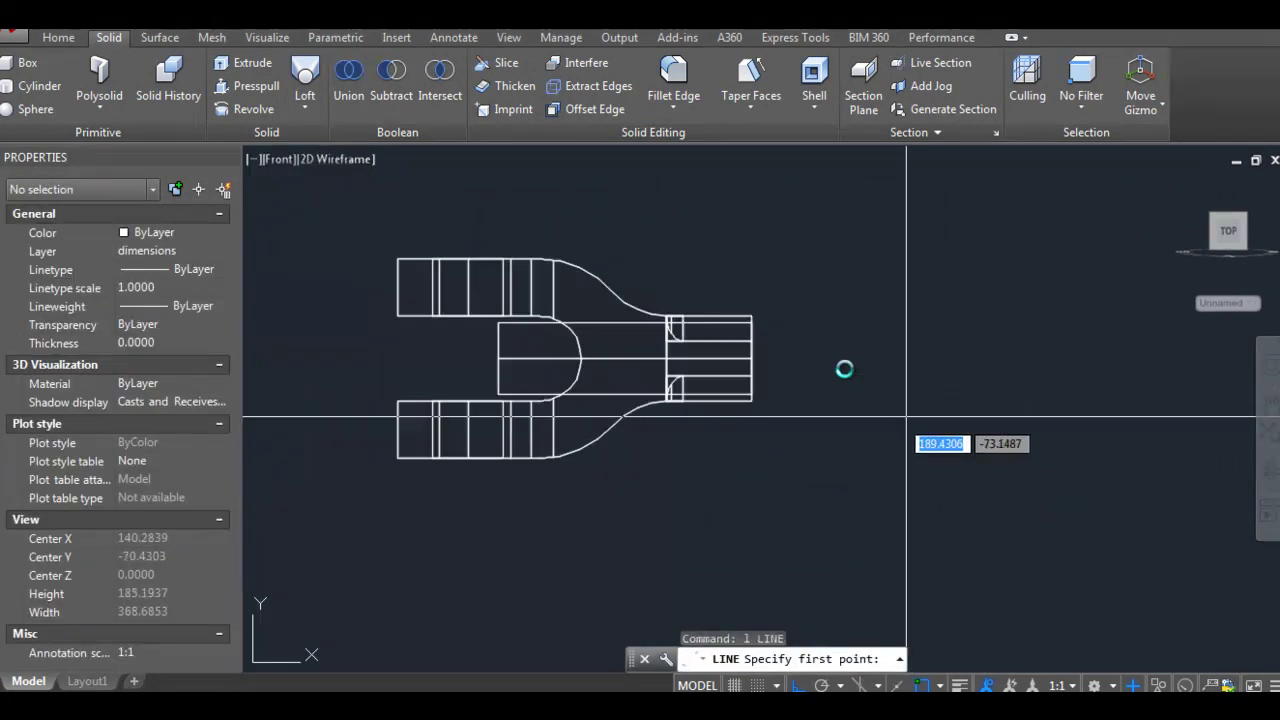
key(Escape)
key(Escape)
text(e)
key(Return)
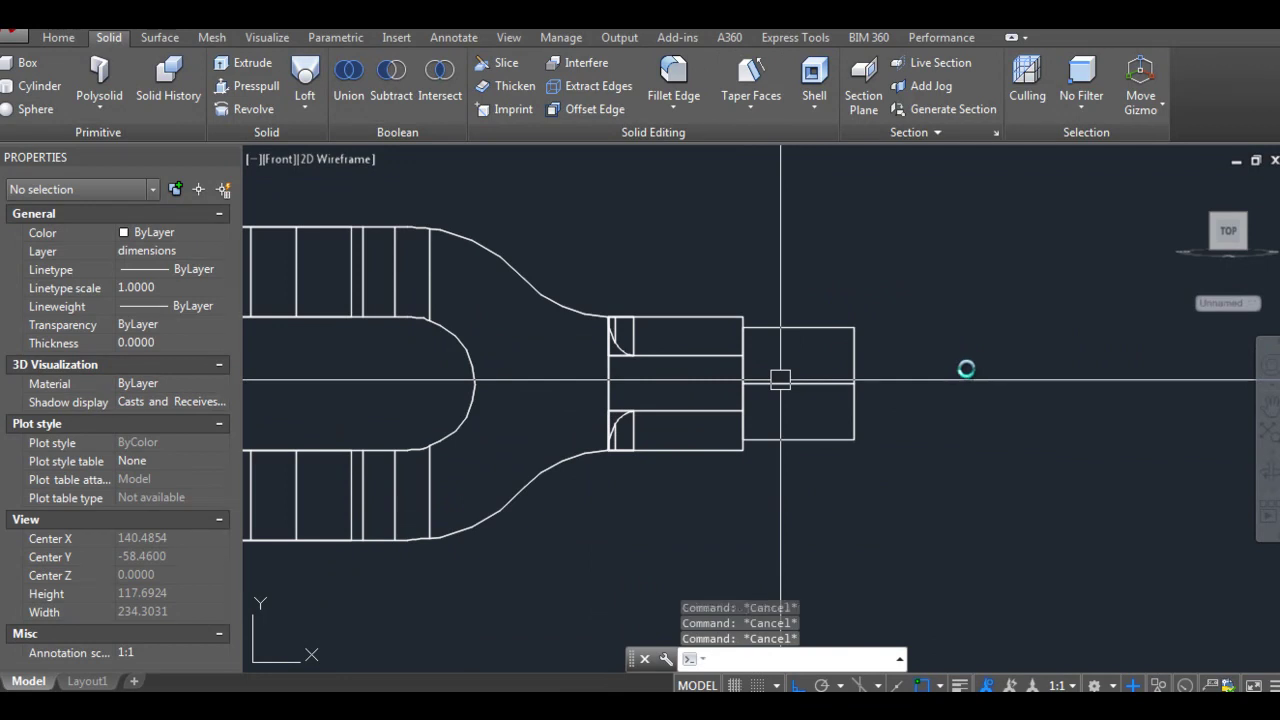
Step: Show the joint in SE Isometric with Realistic shading and zoom around to inspect it
click(378, 158)
click(430, 240)
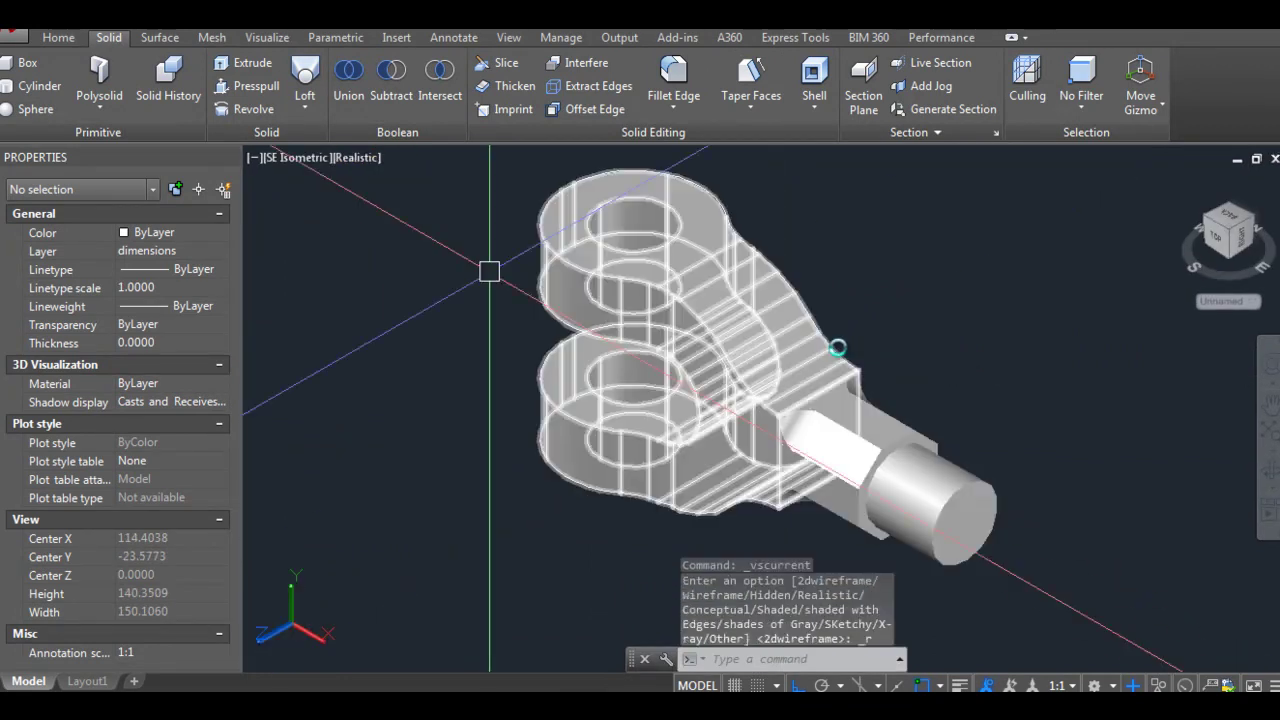
scroll(838, 347, up, 5)
scroll(674, 300, up, 4)
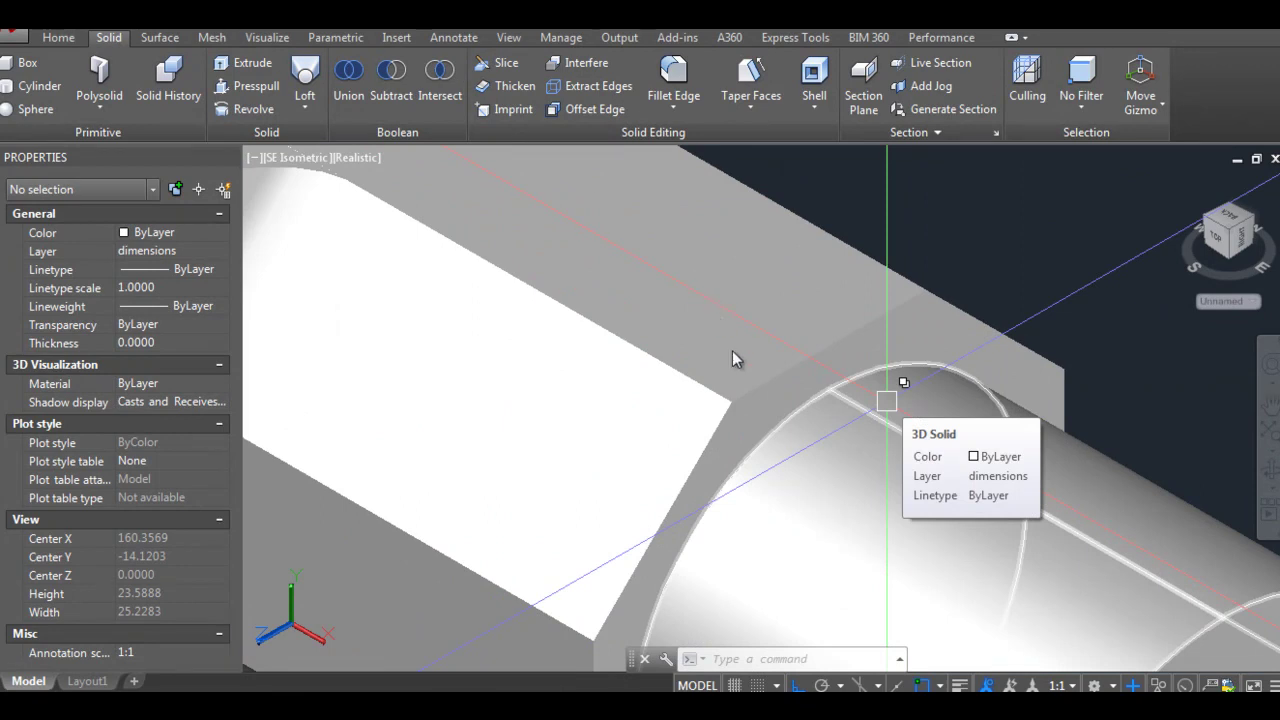
scroll(763, 412, down, 5)
scroll(761, 330, up, 3)
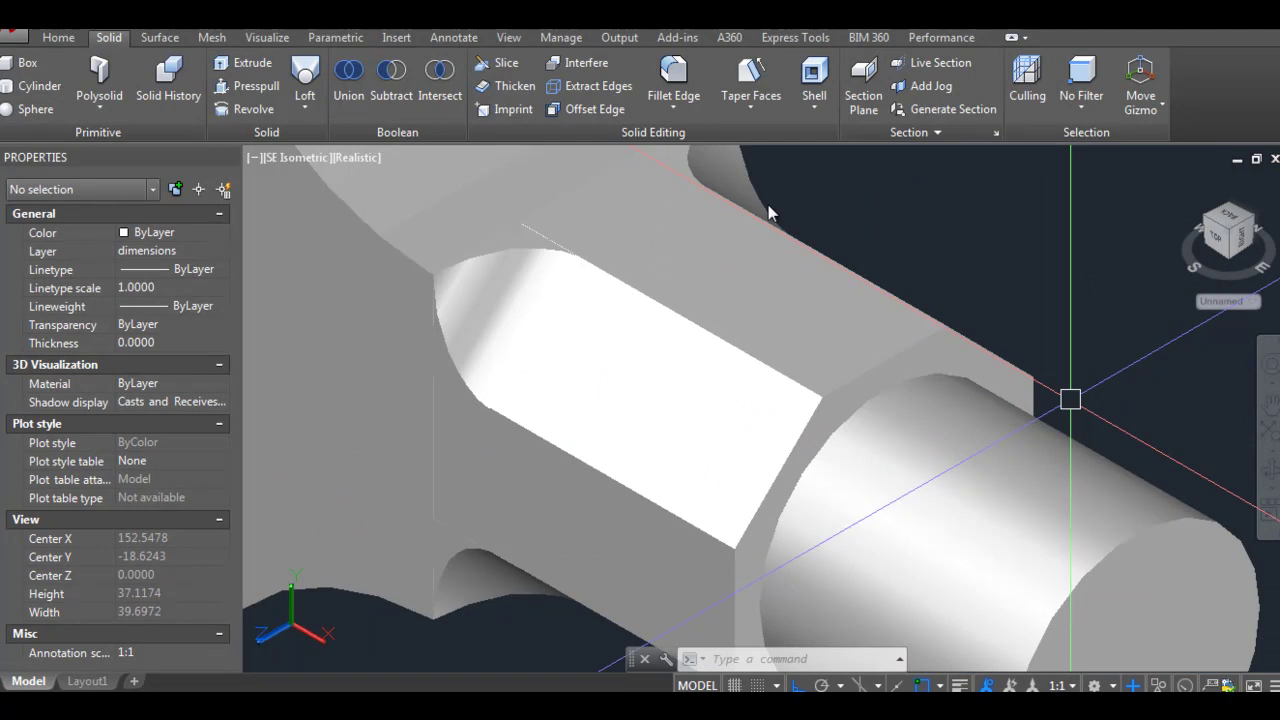
scroll(765, 208, down, 2)
scroll(752, 202, down, 3)
scroll(790, 199, up, 1)
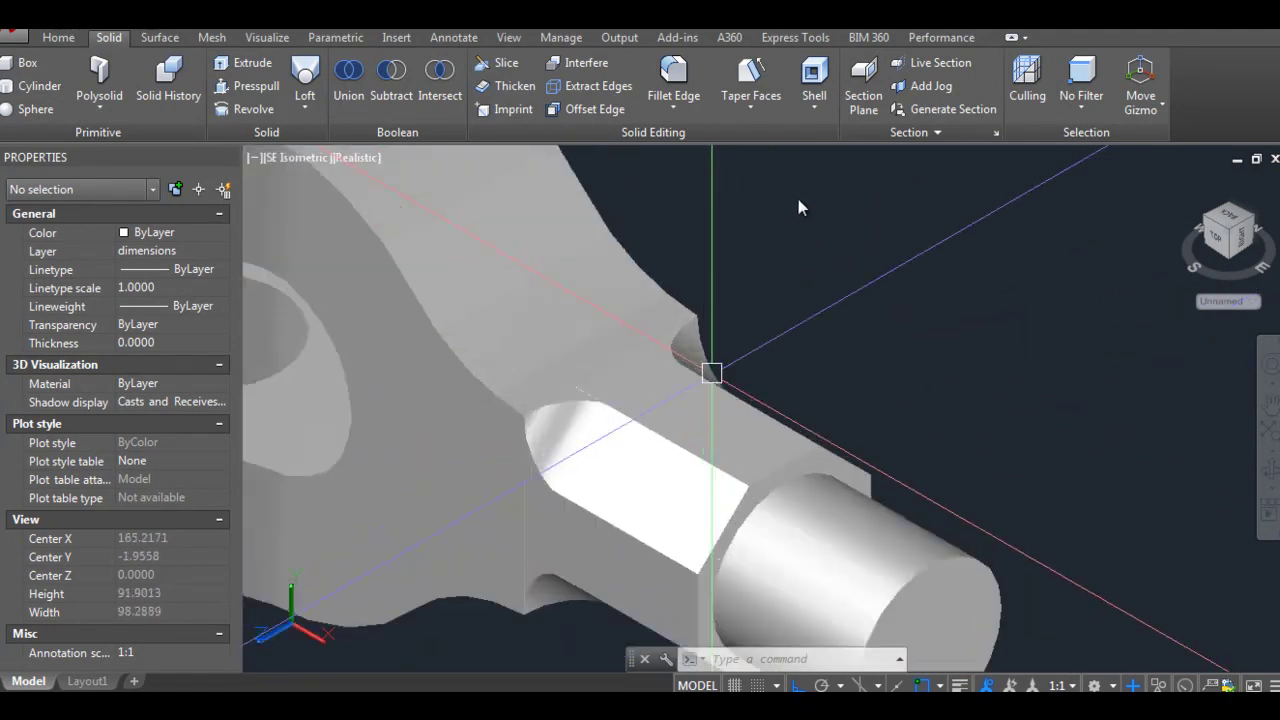
scroll(750, 197, up, 2)
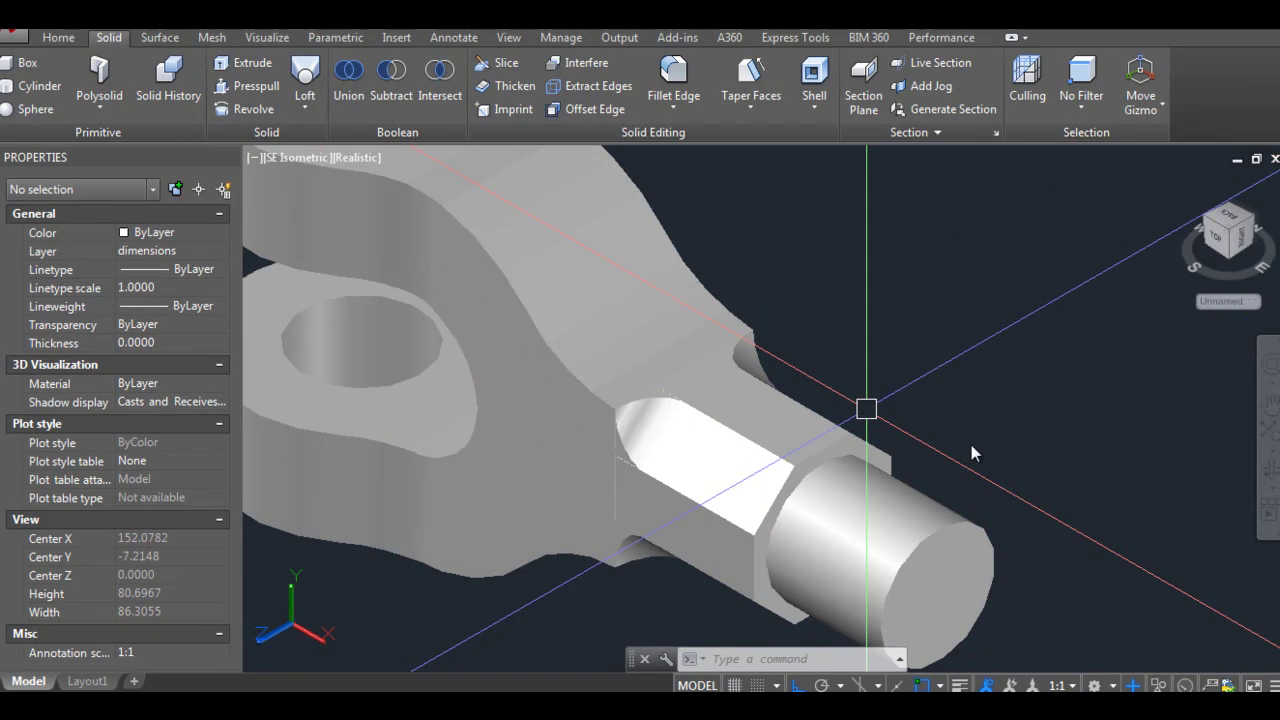
scroll(930, 430, down, 3)
scroll(775, 420, up, 2)
Step: Switch to the SE isometric view using the view command with seiso
text(-v)
key(Return)
key(Escape)
key(Escape)
key(Escape)
text(v)
key(Return)
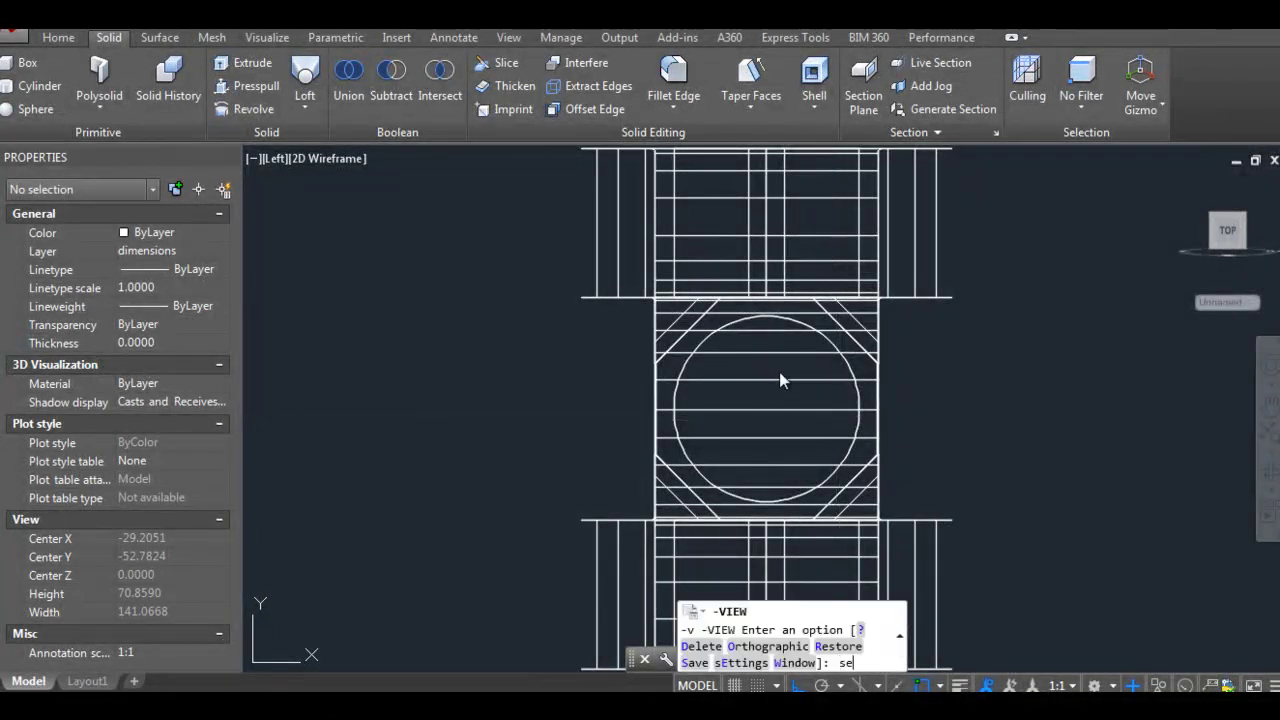
text(seiso)
key(Return)
Step: Draw a 25-diameter circle centred on the rod's end
text(c)
key(Return)
click(893, 410)
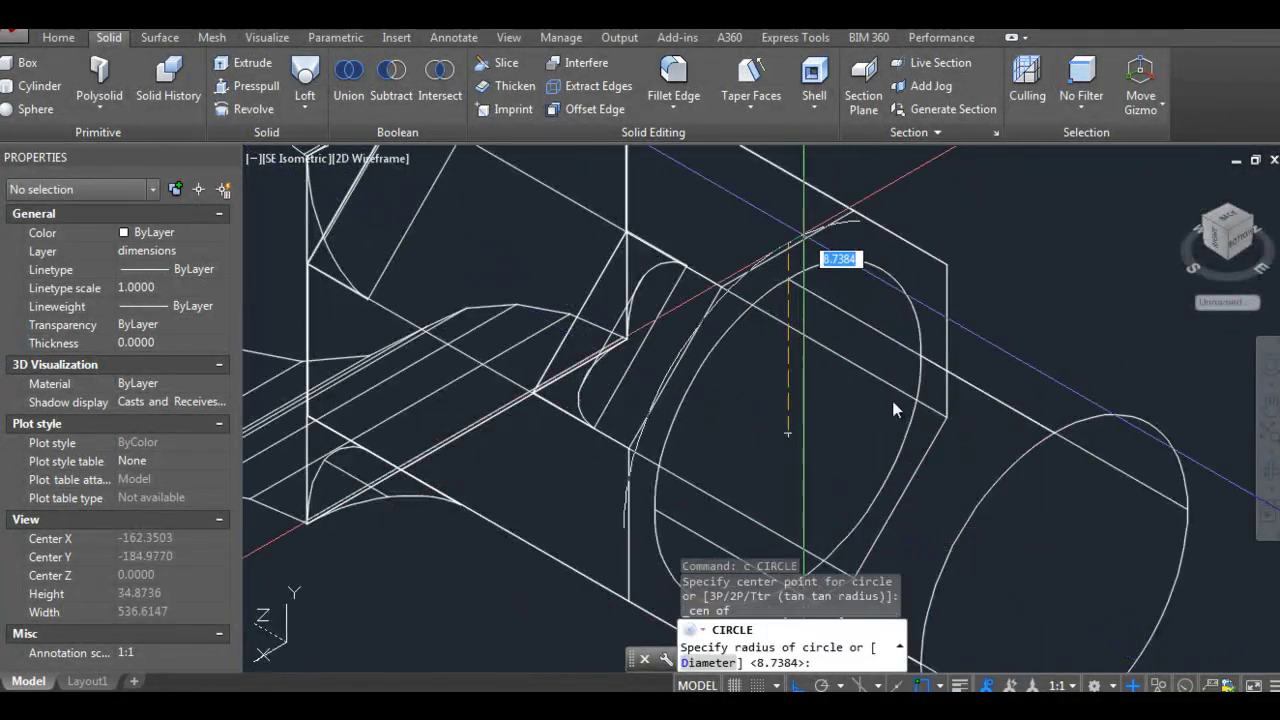
text(d)
key(Return)
text(25)
key(Return)
key(Return)
Step: Add a second 12.5-radius circle at the same centre, then select and deselect the circle
scroll(893, 410, up, 3)
click(893, 410)
scroll(893, 410, up, 2)
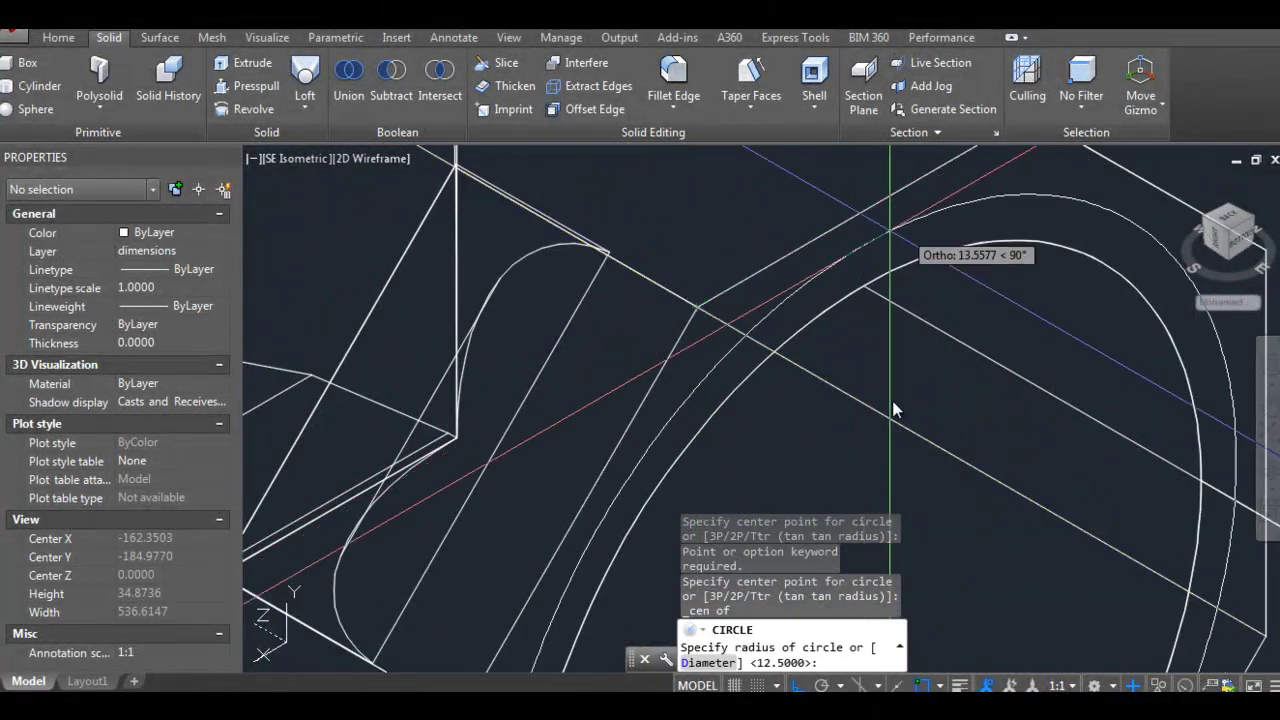
key(Return)
scroll(893, 410, up, 2)
key(Escape)
key(Escape)
middle_drag(740, 241, 762, 257)
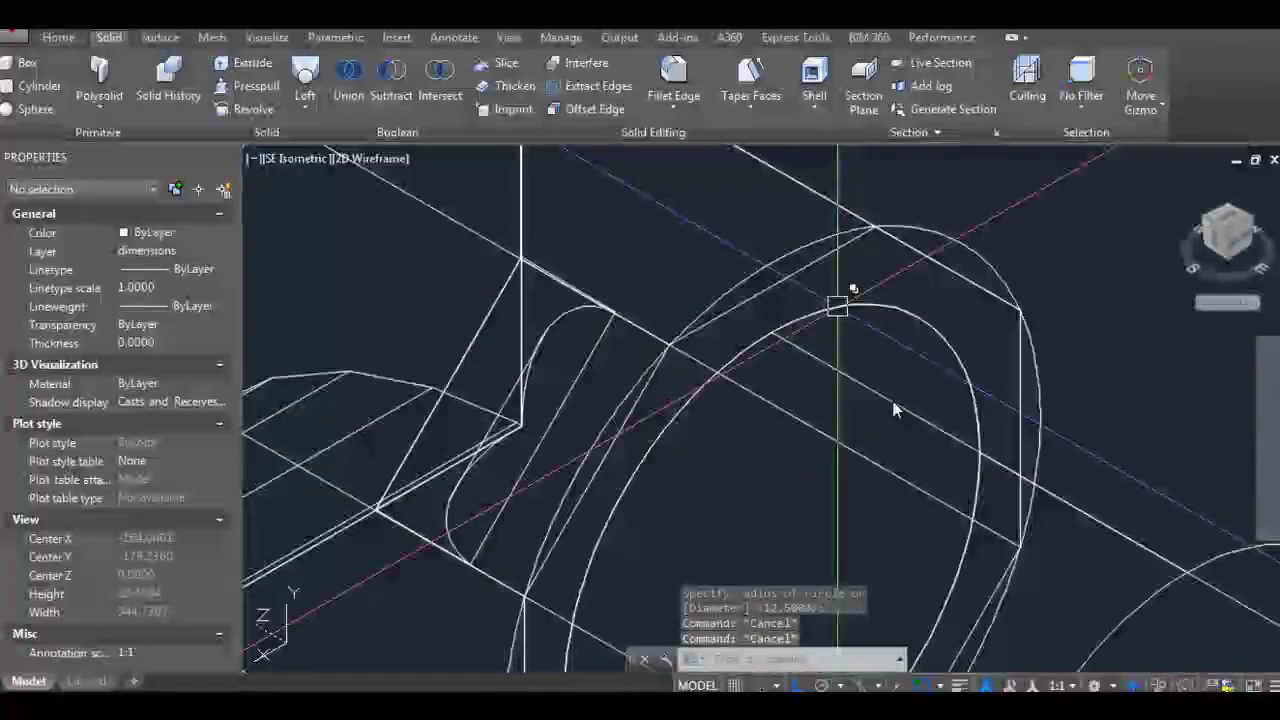
click(754, 264)
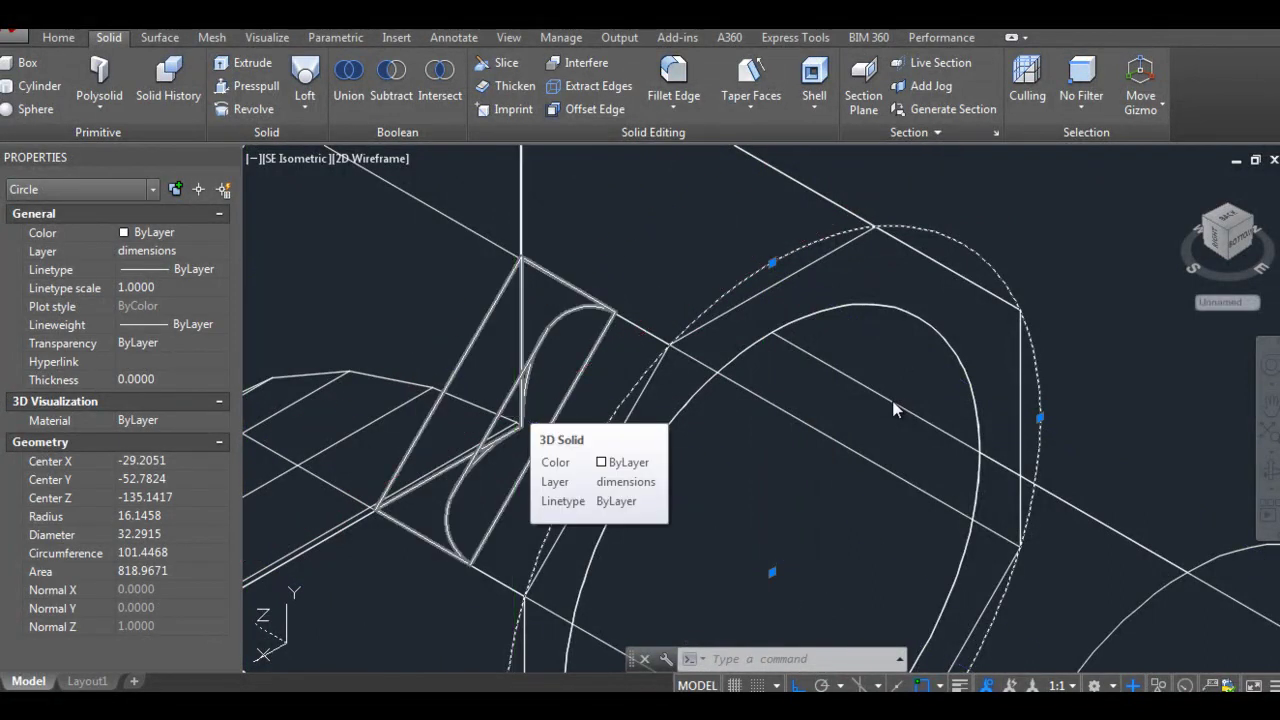
key(Escape)
key(Escape)
Step: Compute 32-25 with the CAL command-line calculator
text(cal)
key(Return)
text(32-2)
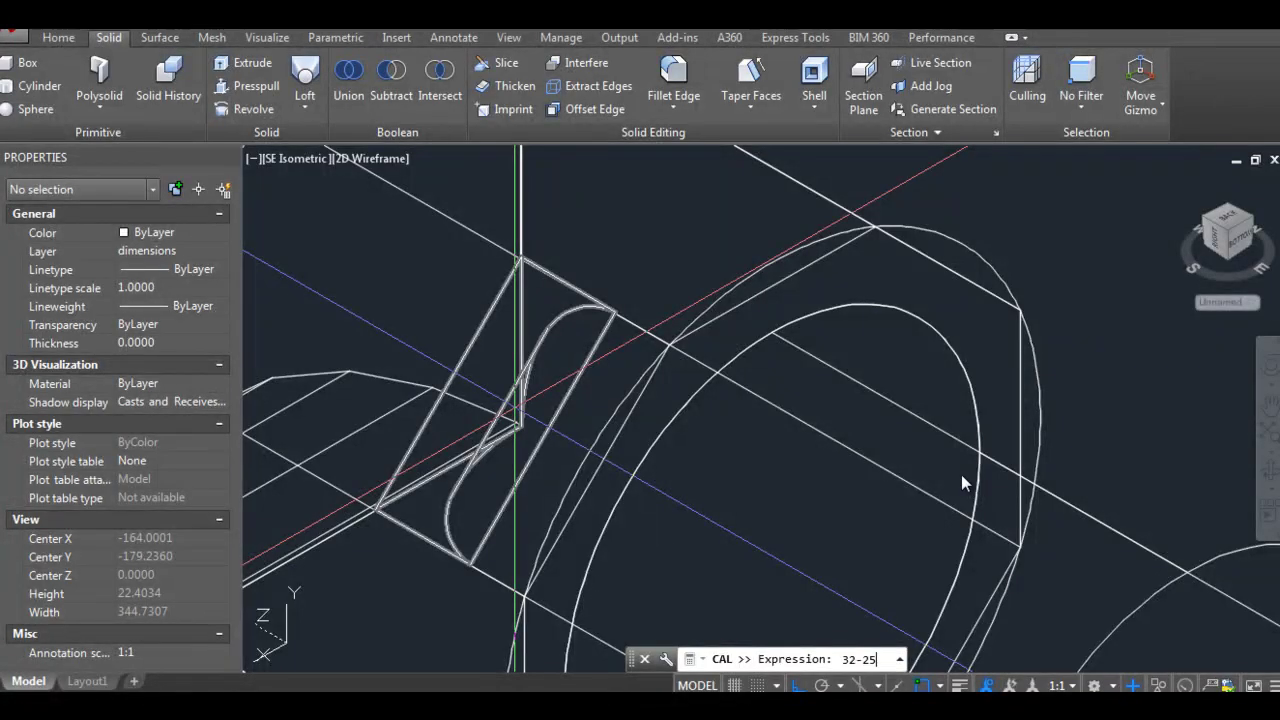
text(5)
key(Return)
scroll(961, 483, down, 2)
Step: Try moving an object and erasing the rod-end circle, cancelling both
text(m)
key(Return)
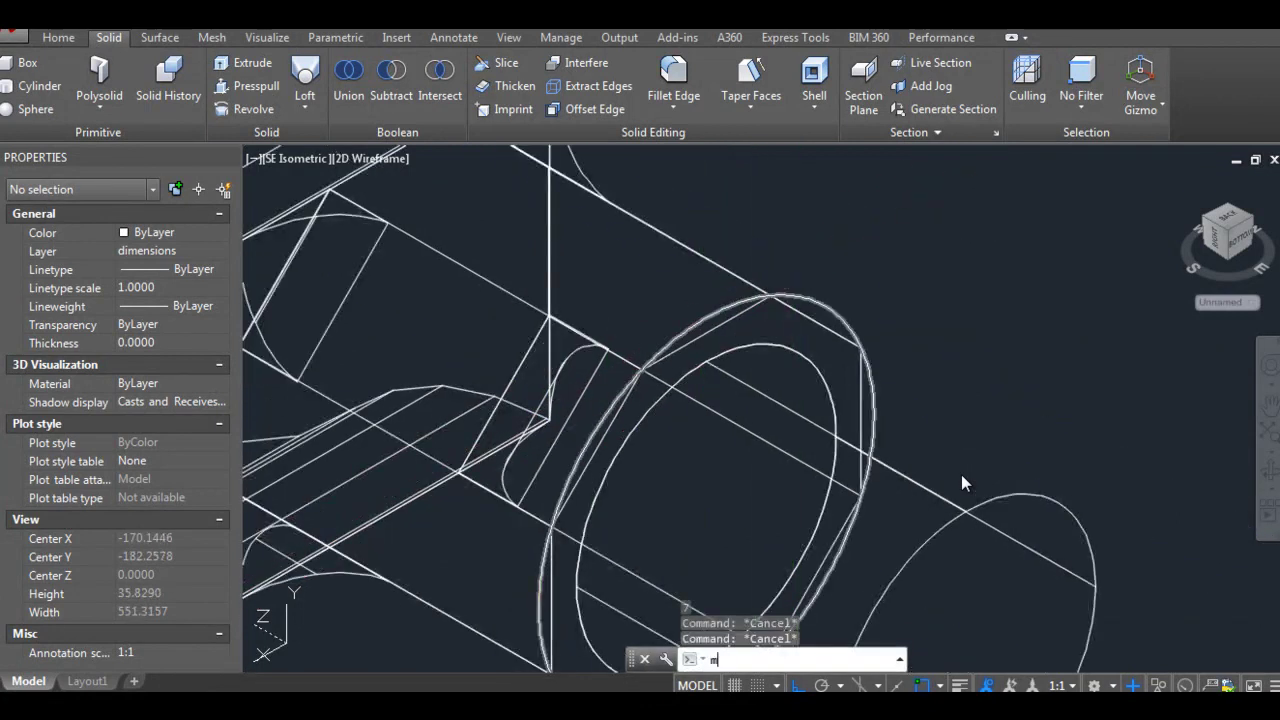
click(828, 400)
key(Return)
click(828, 330)
scroll(961, 483, up, 2)
key(Escape)
text(e)
key(Return)
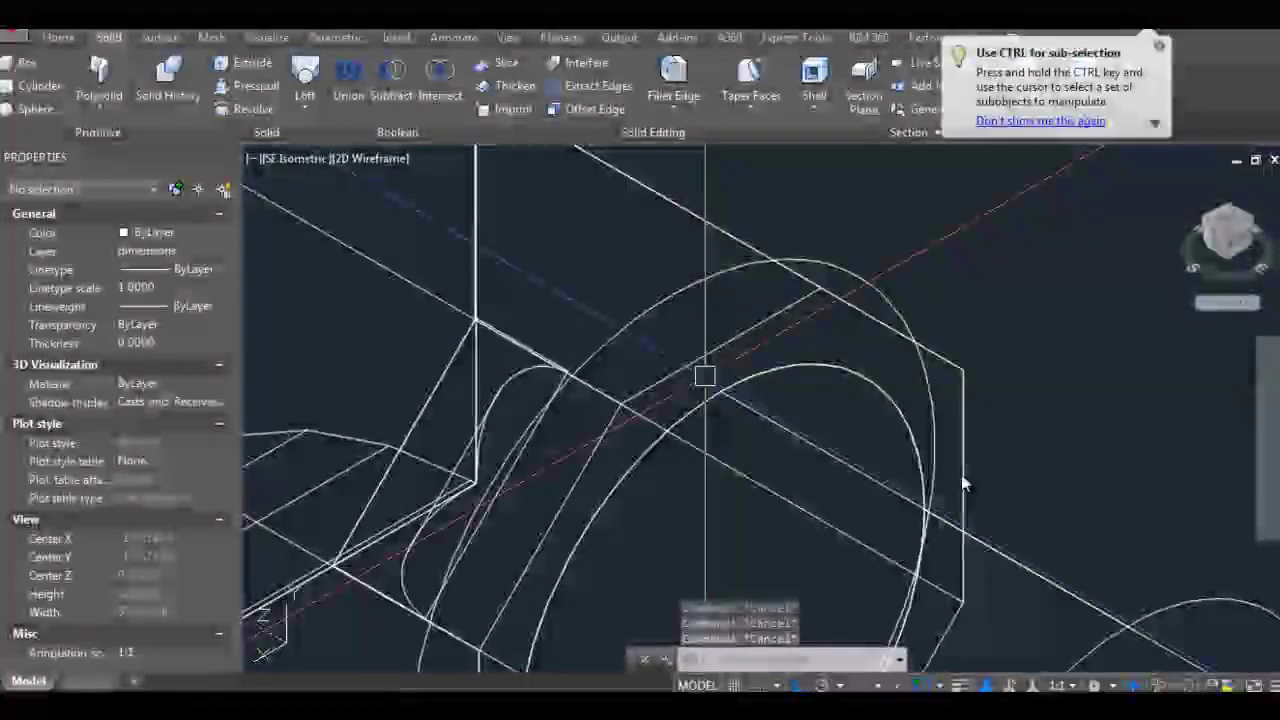
key(Escape)
key(Escape)
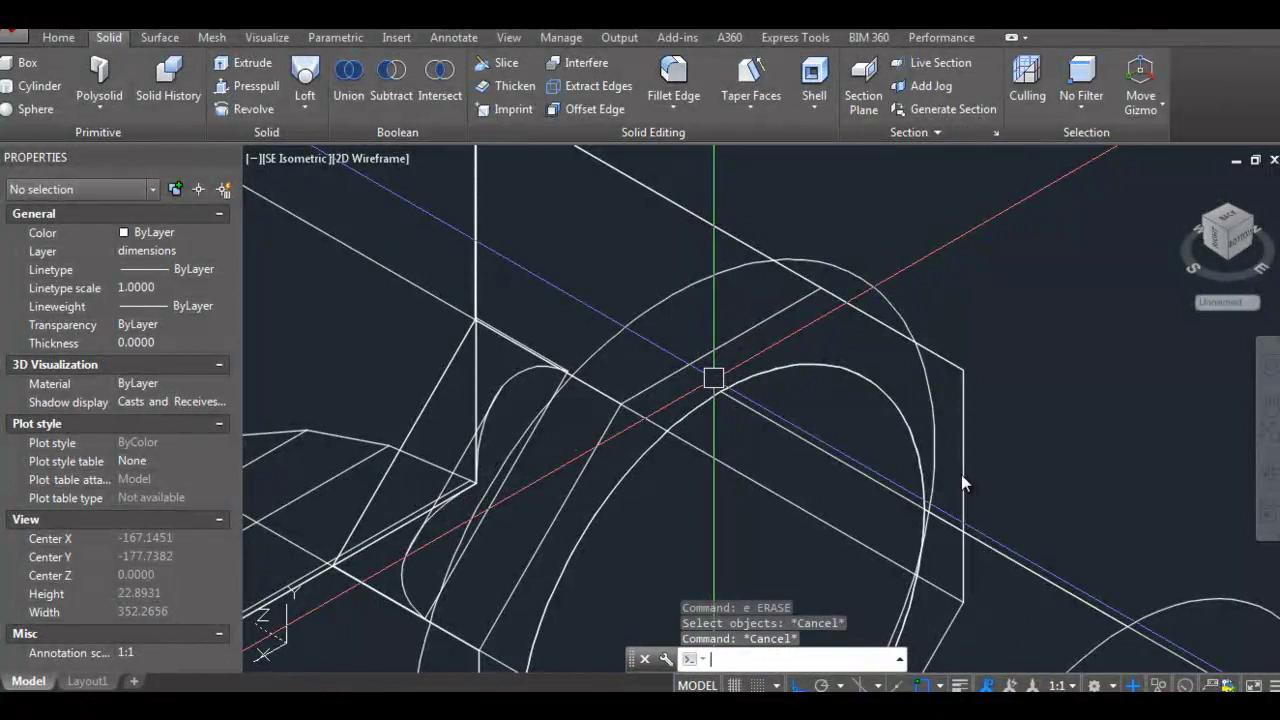
click(791, 370)
key(Escape)
key(Escape)
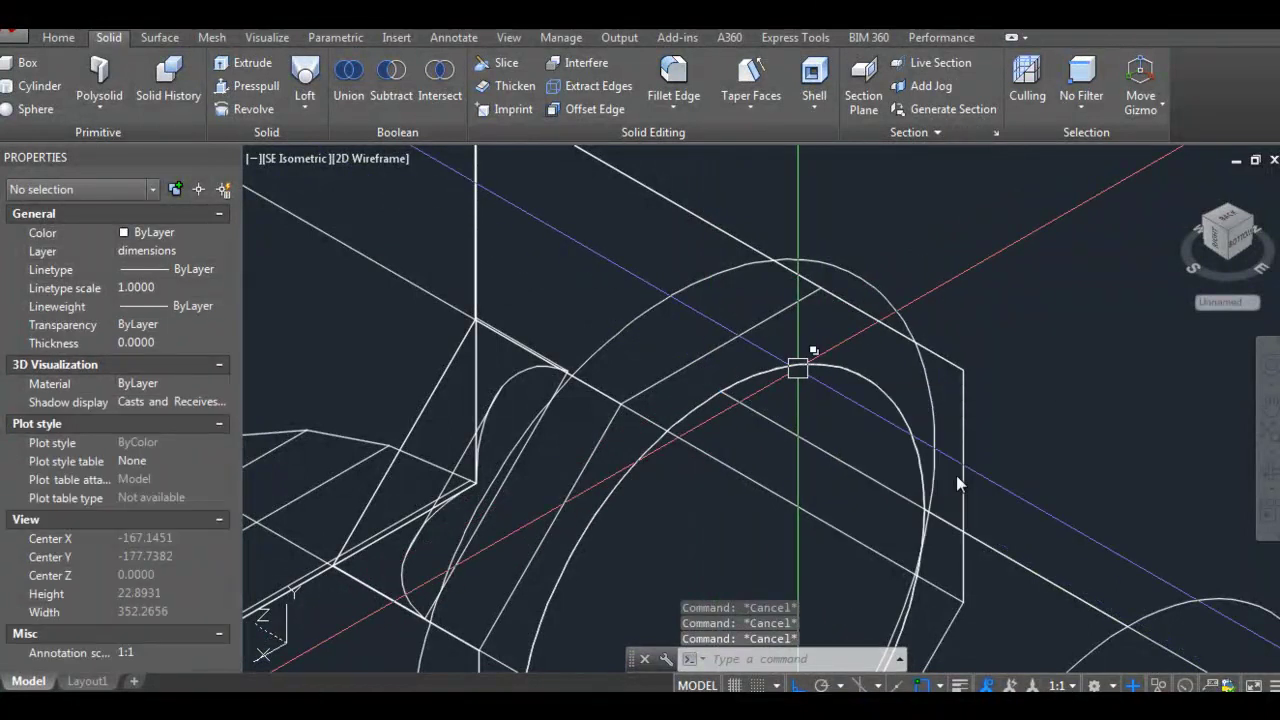
Step: Loft between the two circles
text(loft)
key(Return)
scroll(674, 284, down, 2)
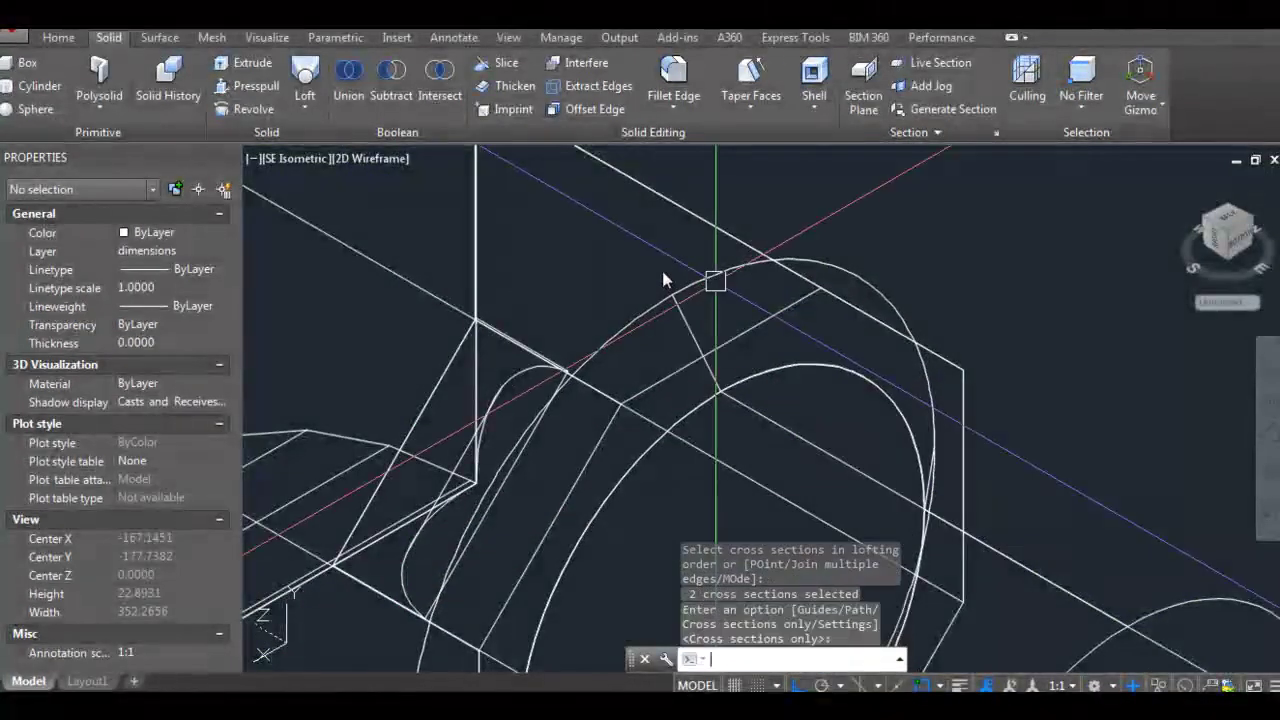
key(Escape)
Step: Switch to the Front view with -VIEW f
text(-v)
key(Return)
text(f)
key(Return)
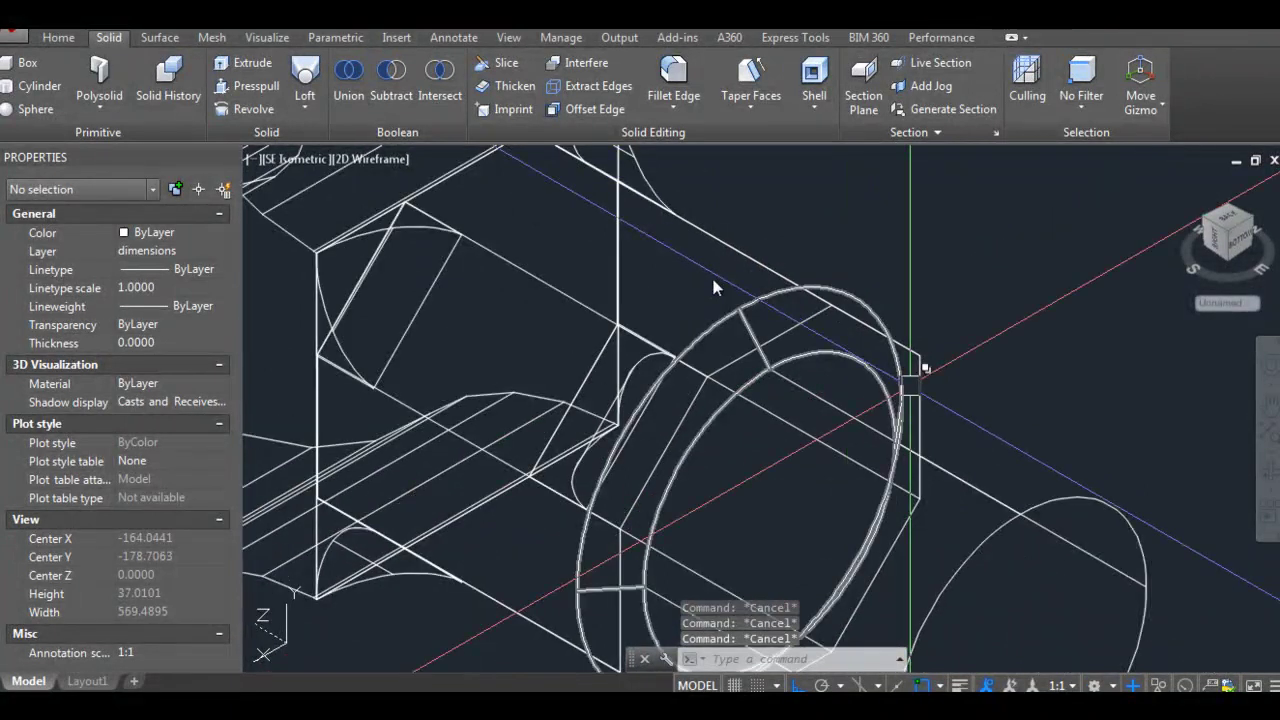
key(Escape)
key(Escape)
scroll(713, 287, up, 2)
Step: Cancel a new box and select the thin box solid's edge grip to resize it
text(box)
key(Return)
scroll(713, 249, down, 2)
key(Escape)
click(740, 396)
scroll(727, 441, up, 2)
click(727, 441)
scroll(727, 450, down, 1)
Step: Stretch the thin box solid's edge by 3 units
text(3)
key(Return)
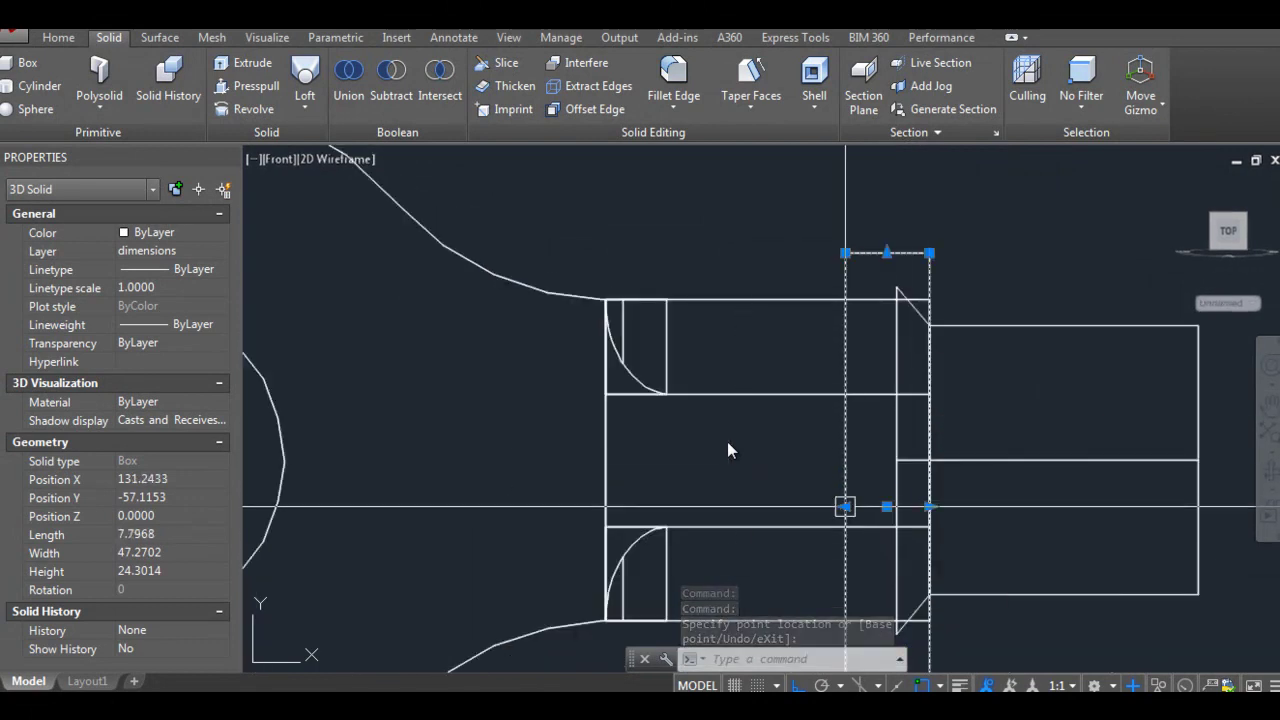
scroll(727, 450, up, 3)
key(Escape)
key(Escape)
key(Escape)
scroll(727, 445, down, 3)
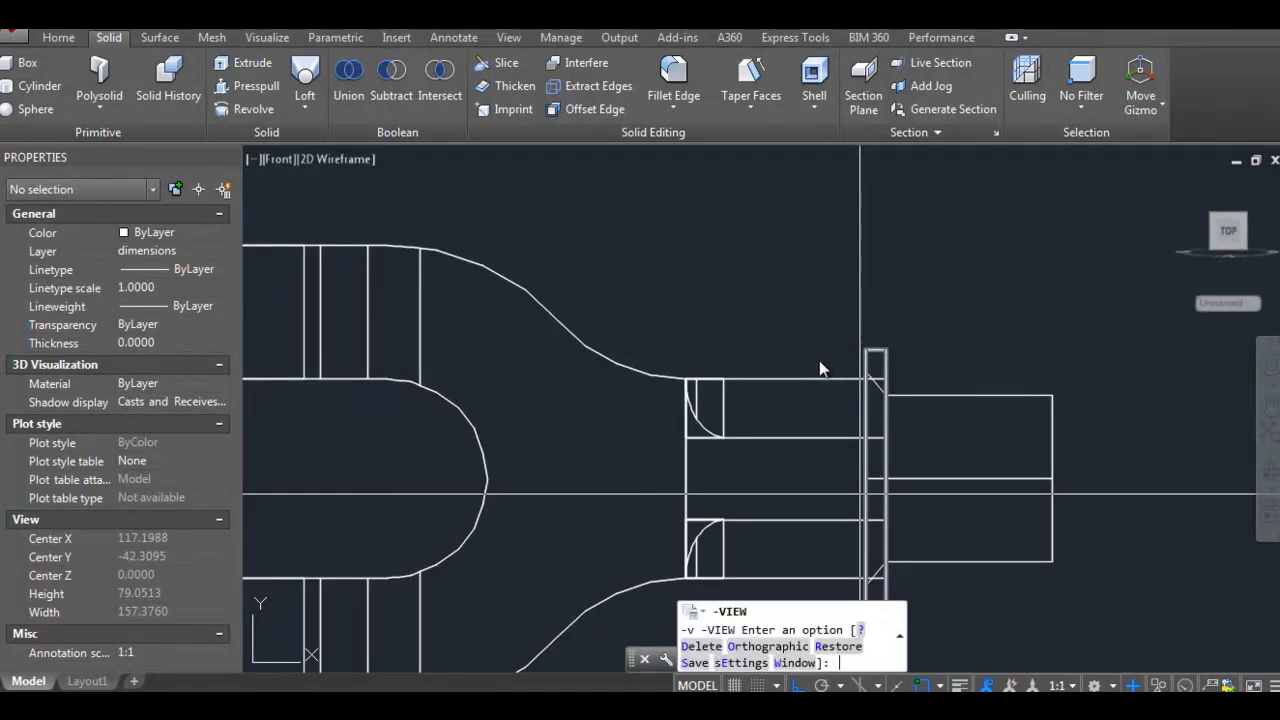
Step: Enter the left view command and select the thin plate, then deselect it
text(left)
key(Return)
click(831, 447)
key(Escape)
key(Escape)
click(830, 370)
key(Escape)
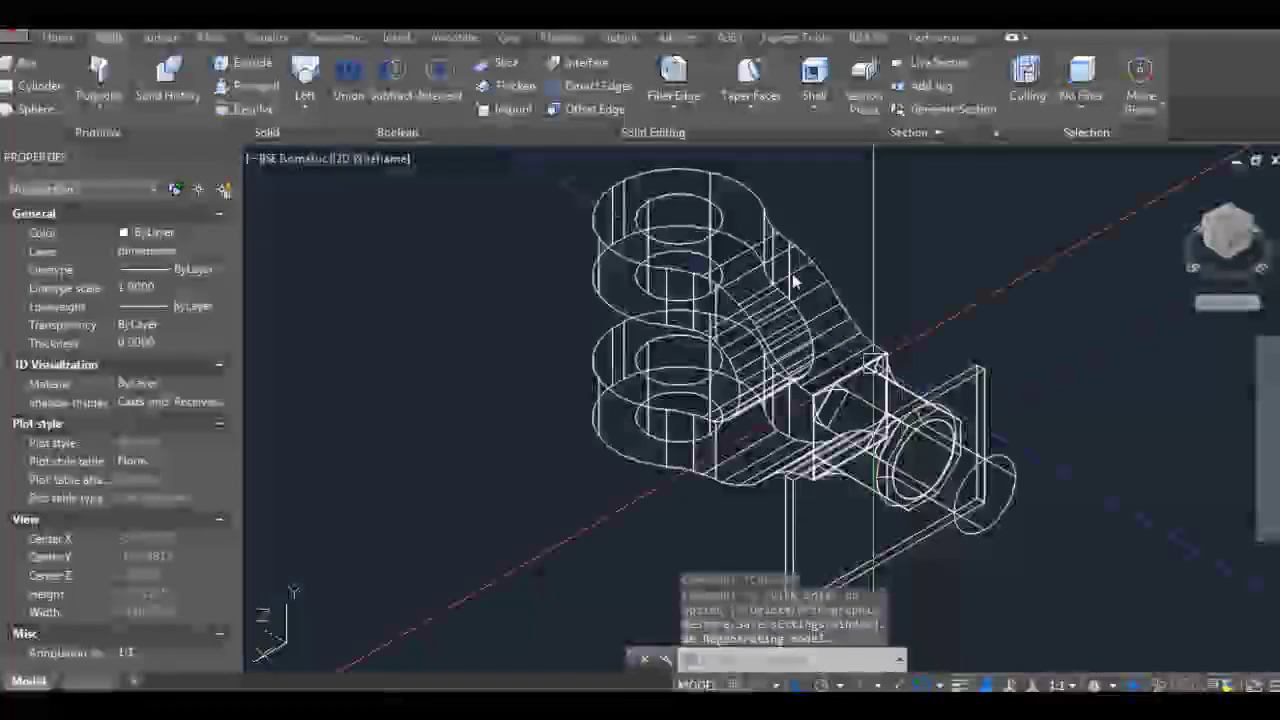
scroll(787, 248, up, 3)
Step: Begin a SUBTRACT on a solid, then cancel the attempt
text(su)
key(Return)
scroll(834, 332, up, 2)
click(795, 360)
key(Return)
scroll(698, 431, up, 2)
scroll(696, 421, down, 4)
key(Escape)
key(Escape)
key(Escape)
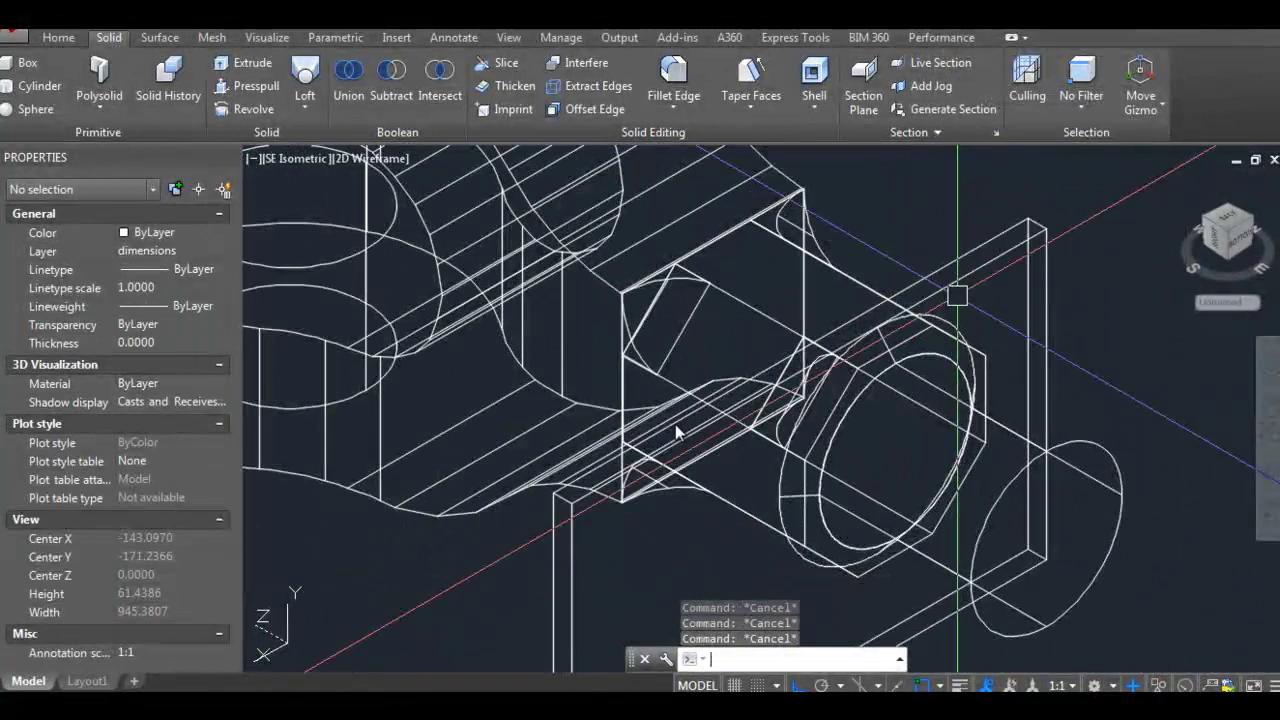
Step: Subtract the thin plate from the rod solid
text(su)
key(Return)
click(606, 446)
key(Return)
scroll(700, 420, down, 2)
click(898, 396)
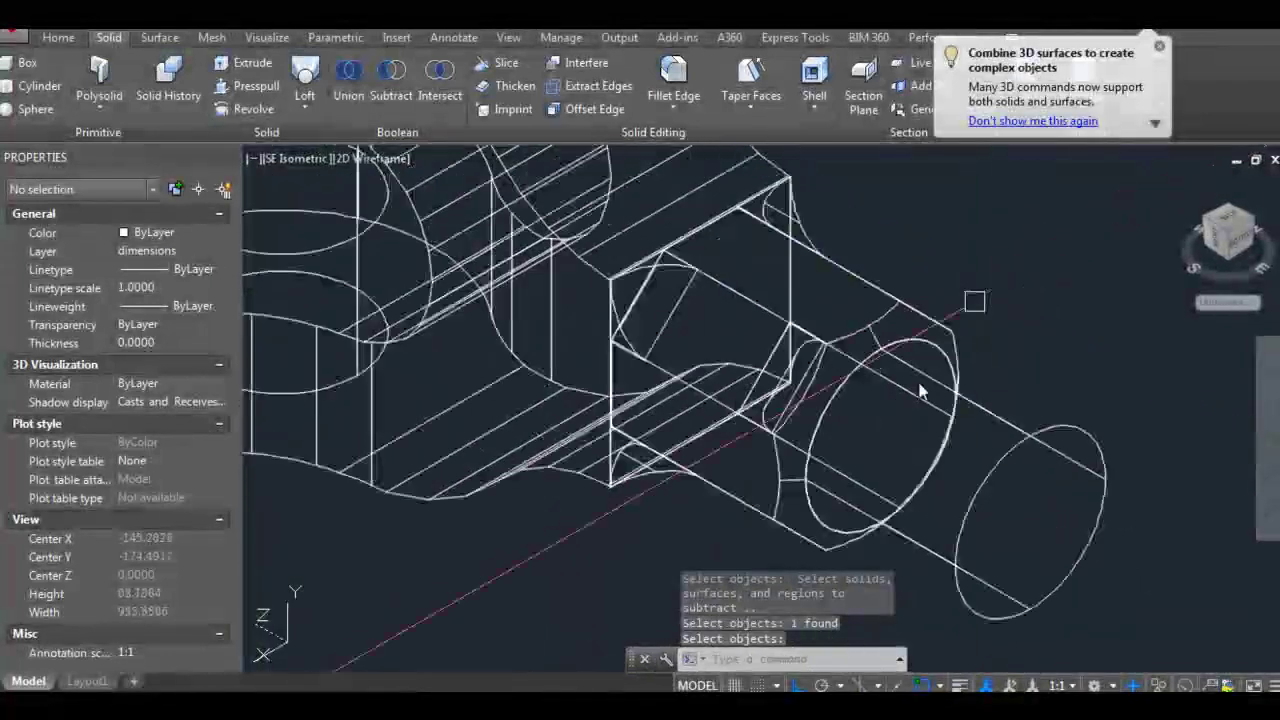
key(Return)
scroll(898, 396, down, 3)
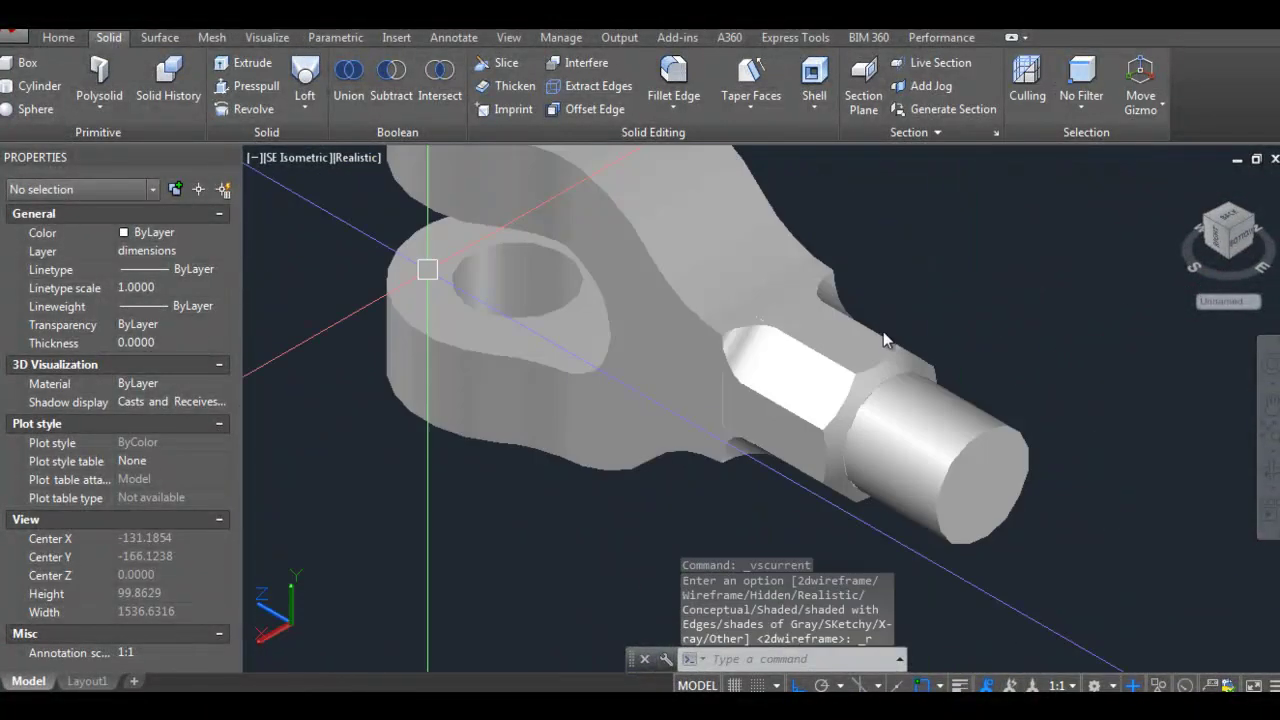
Step: Zoom out and switch the eye-end model to the Top view with -VIEW
scroll(877, 331, up, 3)
scroll(877, 331, down, 3)
scroll(877, 331, down, 1)
key(Escape)
key(Escape)
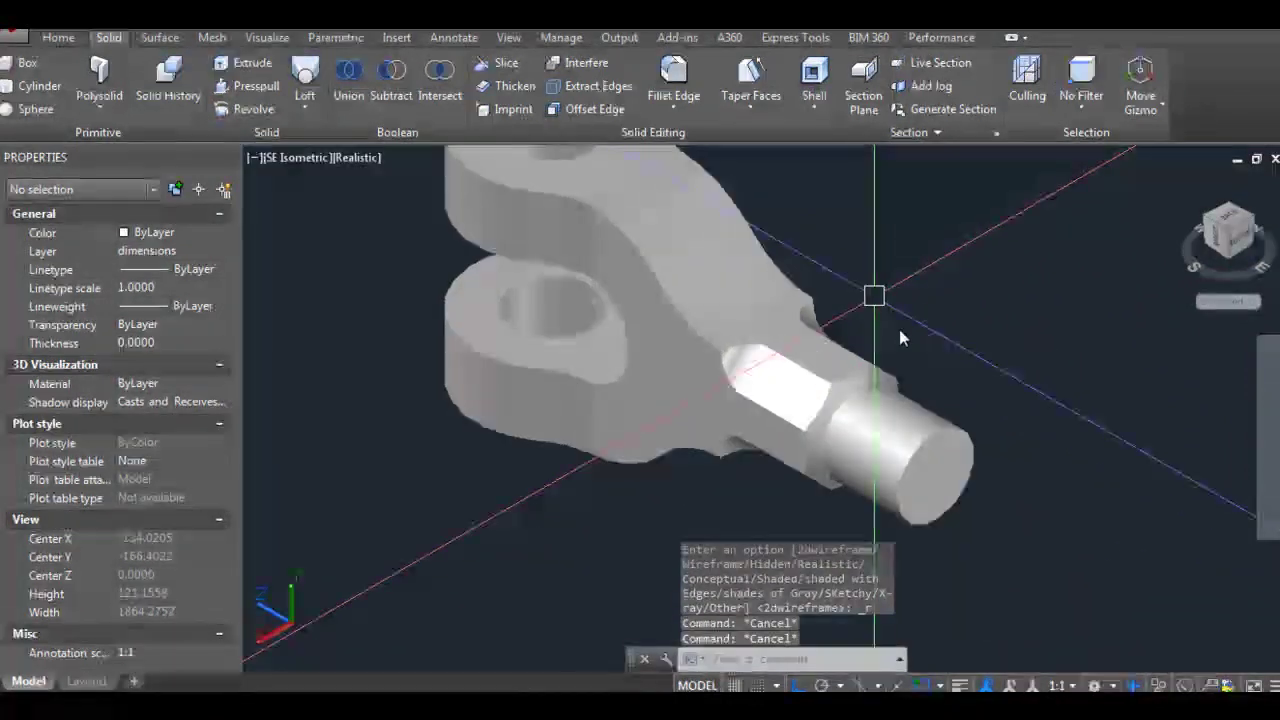
scroll(894, 329, down, 1)
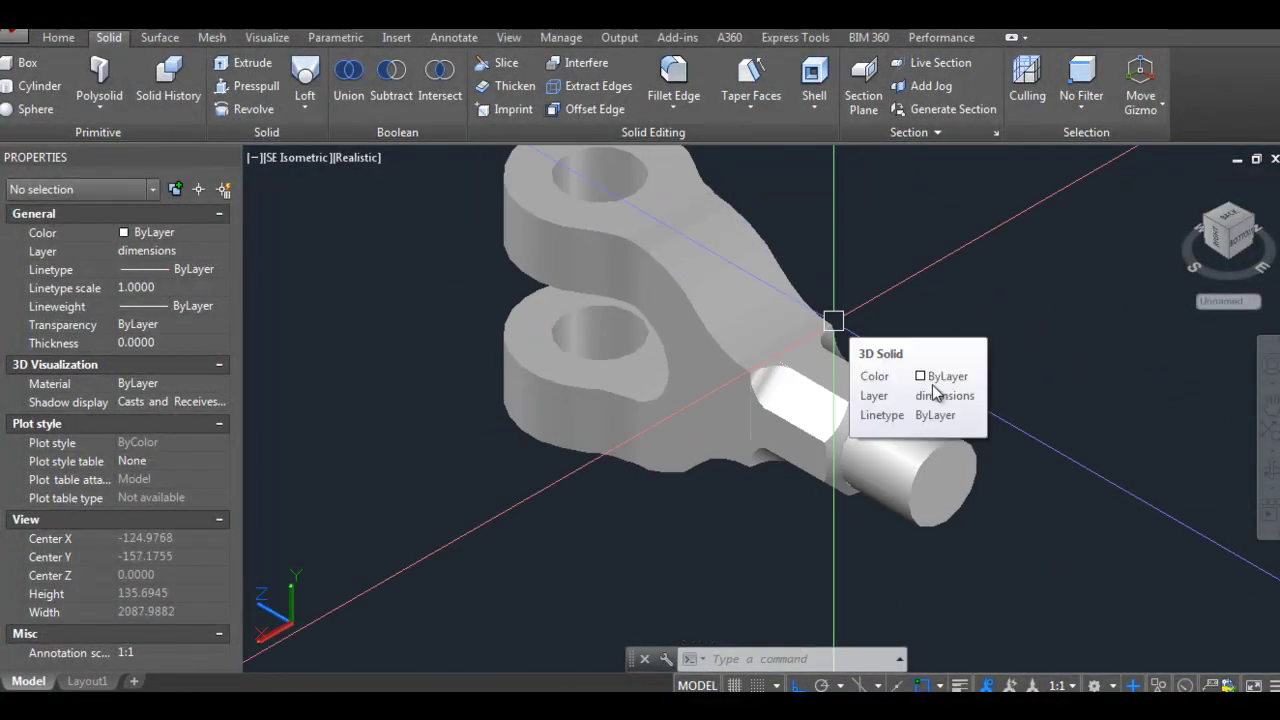
scroll(946, 390, down, 1)
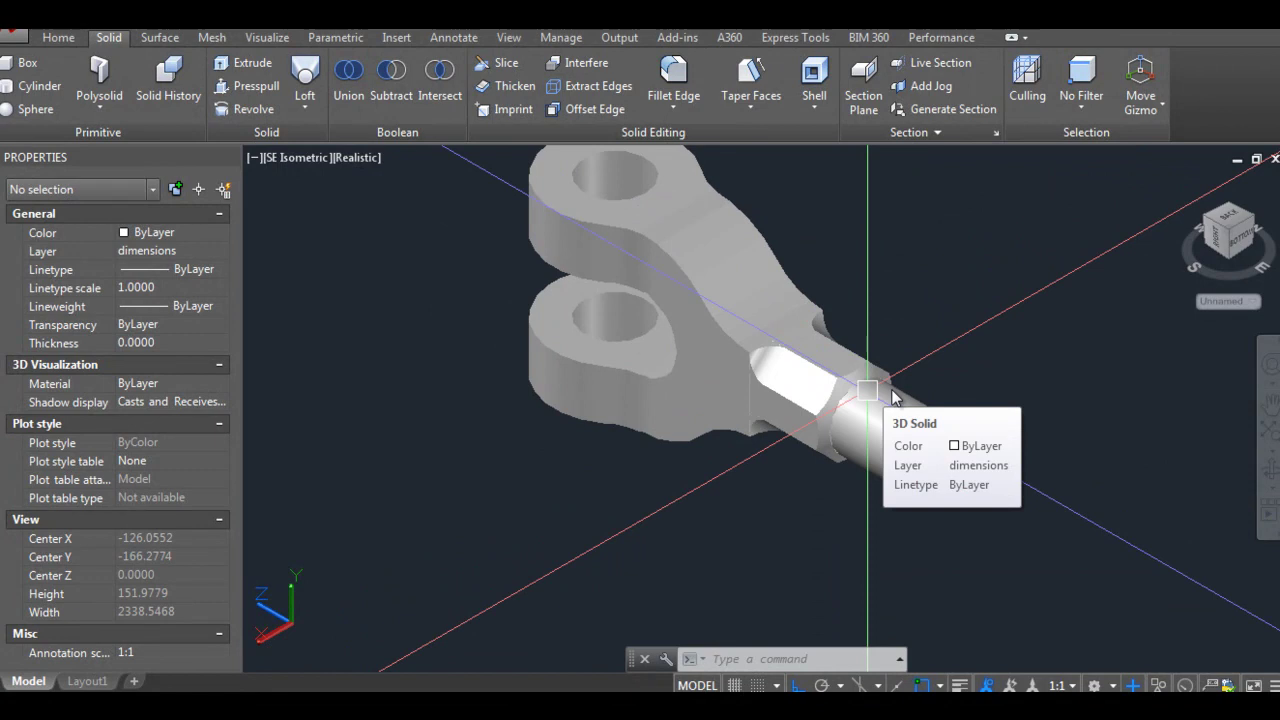
scroll(893, 397, down, 1)
scroll(893, 397, down, 2)
text(-v)
key(Return)
text(top)
key(Return)
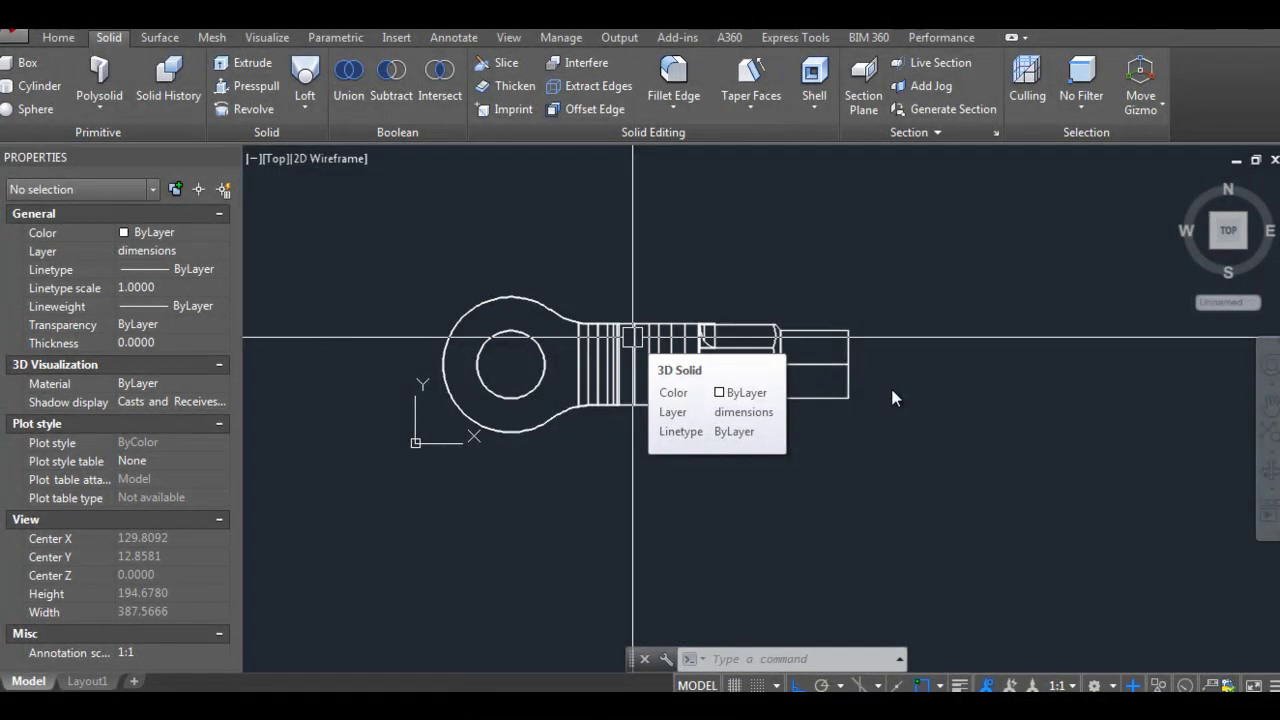
Step: Create a FLATSHOT projection block placed below the solid at default scale and rotation
text(fla)
key(Escape)
key(Escape)
key(Escape)
text(fl)
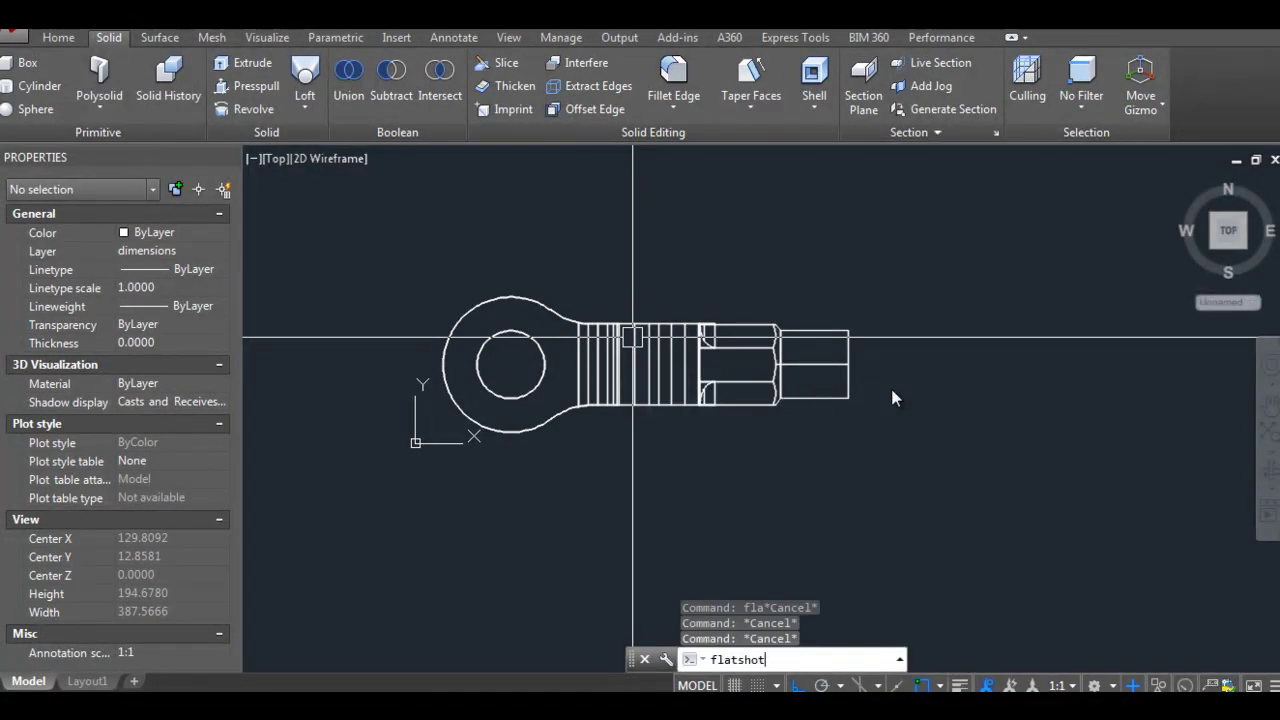
key(Return)
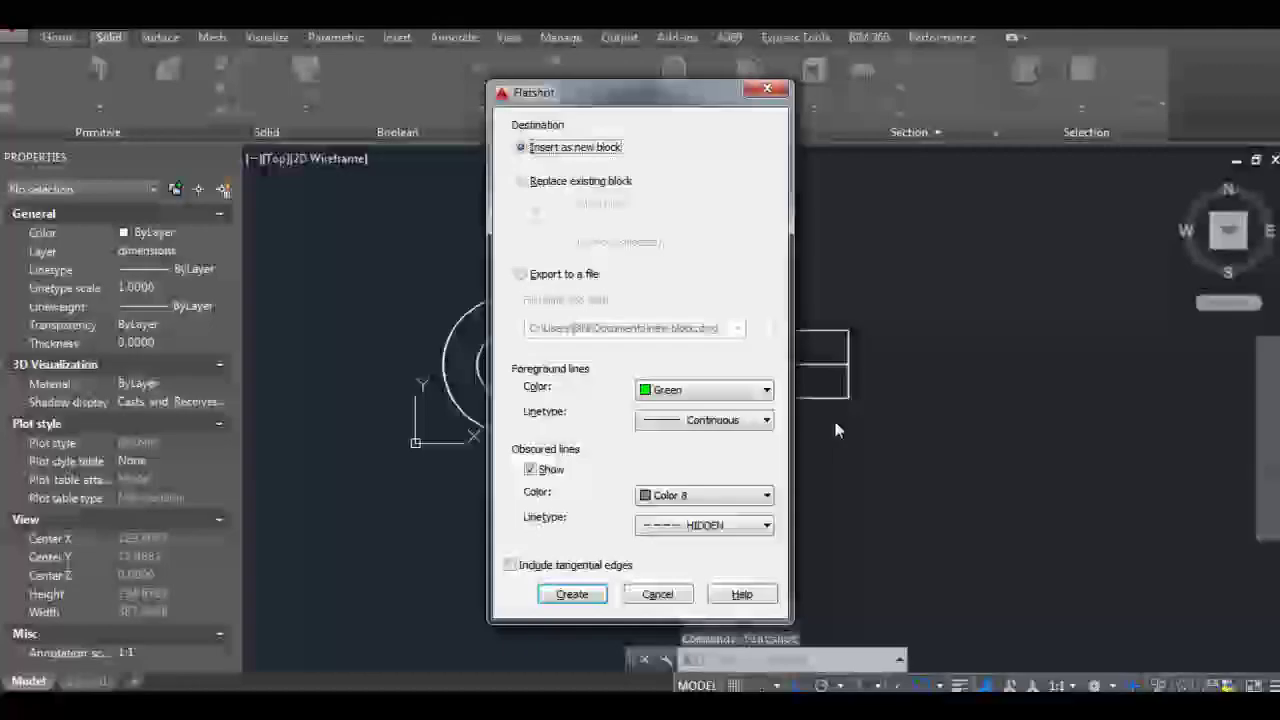
key(Return)
click(812, 419)
key(Return)
key(Return)
key(Return)
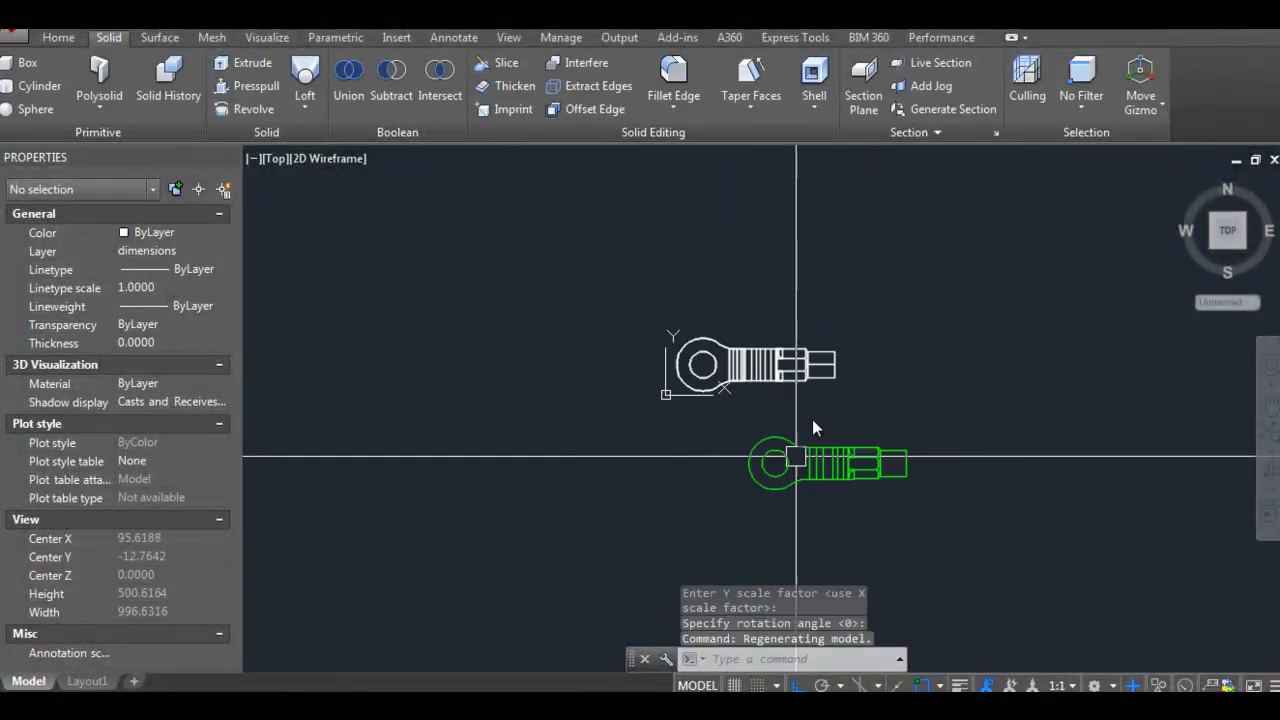
key(Escape)
key(Escape)
key(Escape)
Step: Mirror the green flattened copy about a vertical line through the eye centre
text(mi)
key(Return)
click(760, 428)
key(Return)
shift+right_click(806, 500)
click(790, 291)
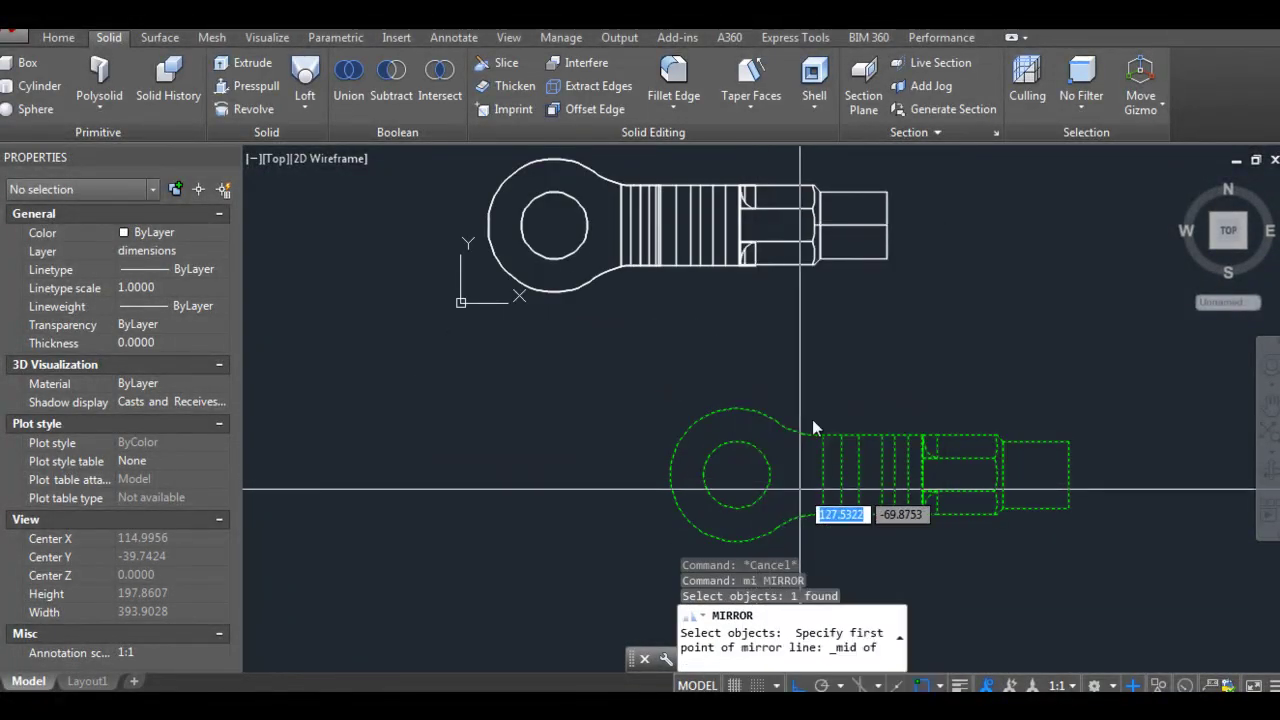
text(mi)
key(Return)
key(Return)
shift+right_click(777, 225)
click(814, 460)
click(736, 475)
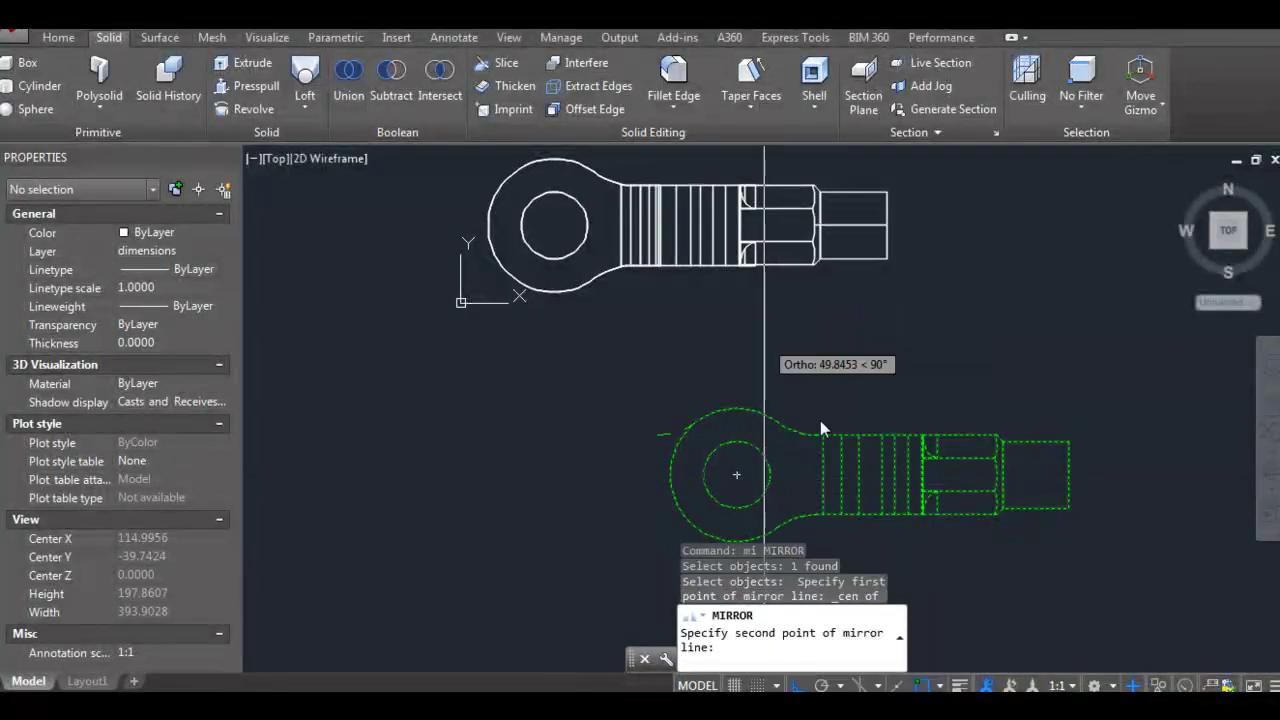
click(791, 425)
key(Return)
text(m)
Step: Move the green copy down 10 units
key(Return)
Step: Move the flipped copy so its eye sits beneath the original's eye
click(809, 408)
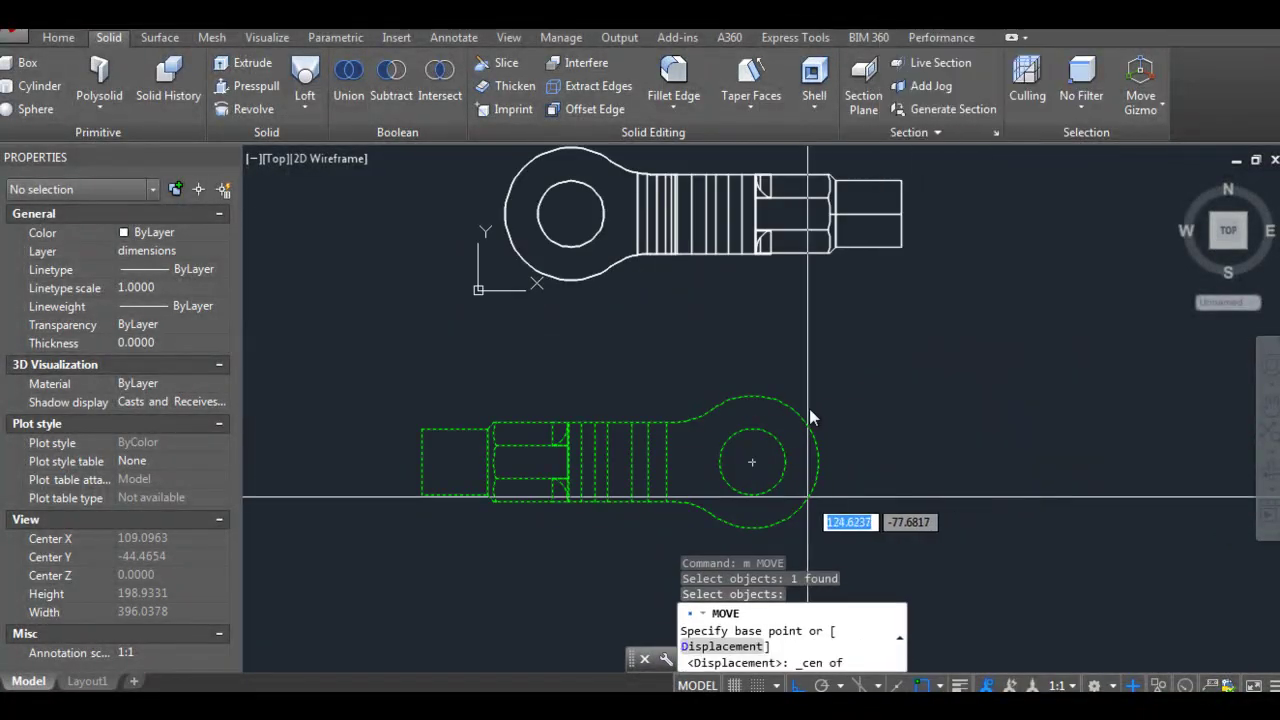
scroll(809, 399, up, 2)
scroll(809, 399, up, 2)
click(805, 404)
scroll(801, 409, down, 3)
scroll(801, 409, down, 2)
key(Escape)
key(Escape)
key(Escape)
scroll(811, 369, up, 1)
click(820, 395)
scroll(810, 300, down, 2)
text(m)
key(Return)
click(931, 409)
text(10)
key(Return)
key(Escape)
key(Escape)
key(Escape)
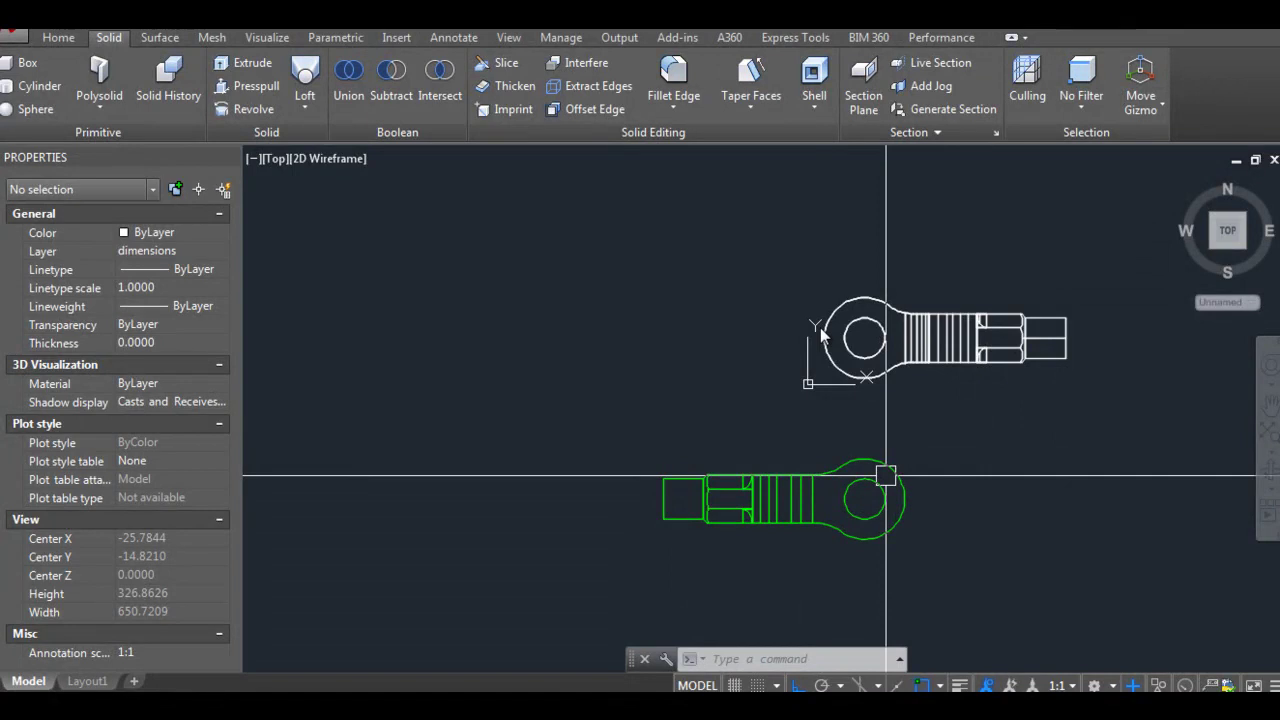
Step: Explode the green flattened block into separate pieces
scroll(820, 327, up, 2)
scroll(790, 466, down, 1)
click(868, 466)
text(x)
key(Return)
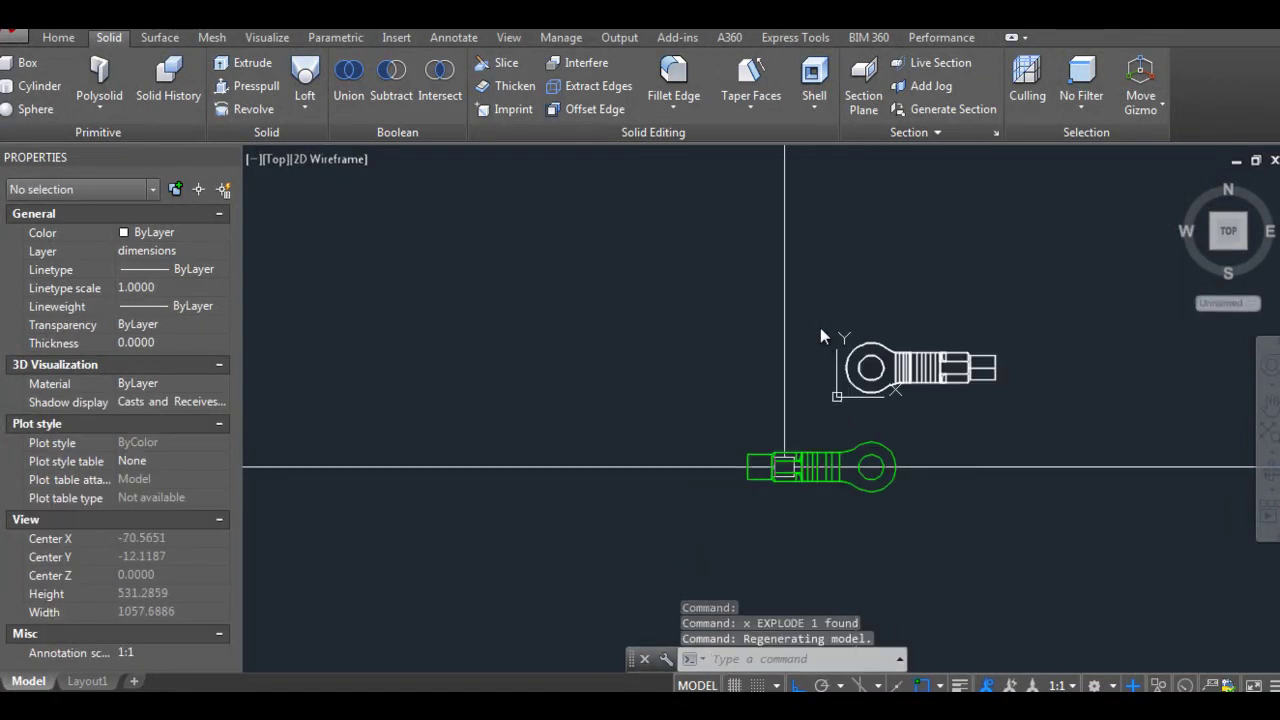
Step: Window-select all green pieces and FLATTEN them into 2D, removing hidden lines
drag(720, 420, 1044, 549)
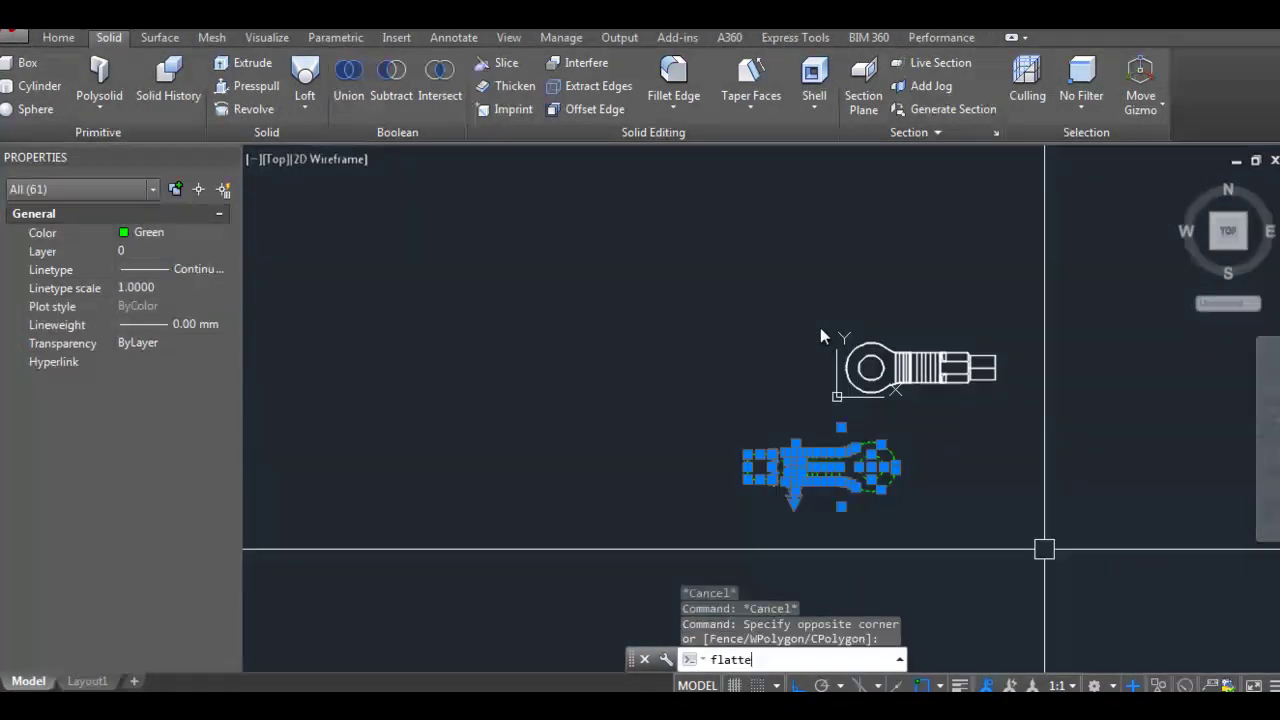
key(Return)
scroll(790, 358, up, 3)
click(526, 374)
click(1014, 517)
key(Escape)
drag(530, 380, 1067, 556)
text(flatten)
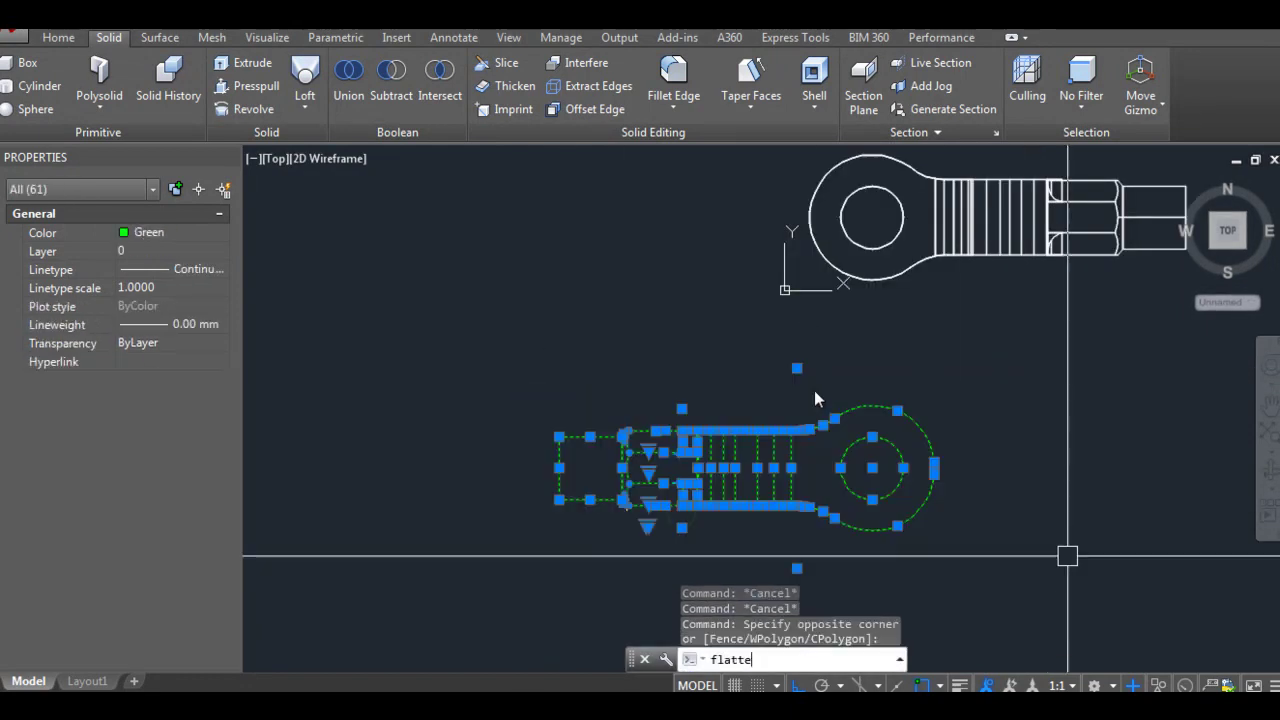
key(Return)
key(Return)
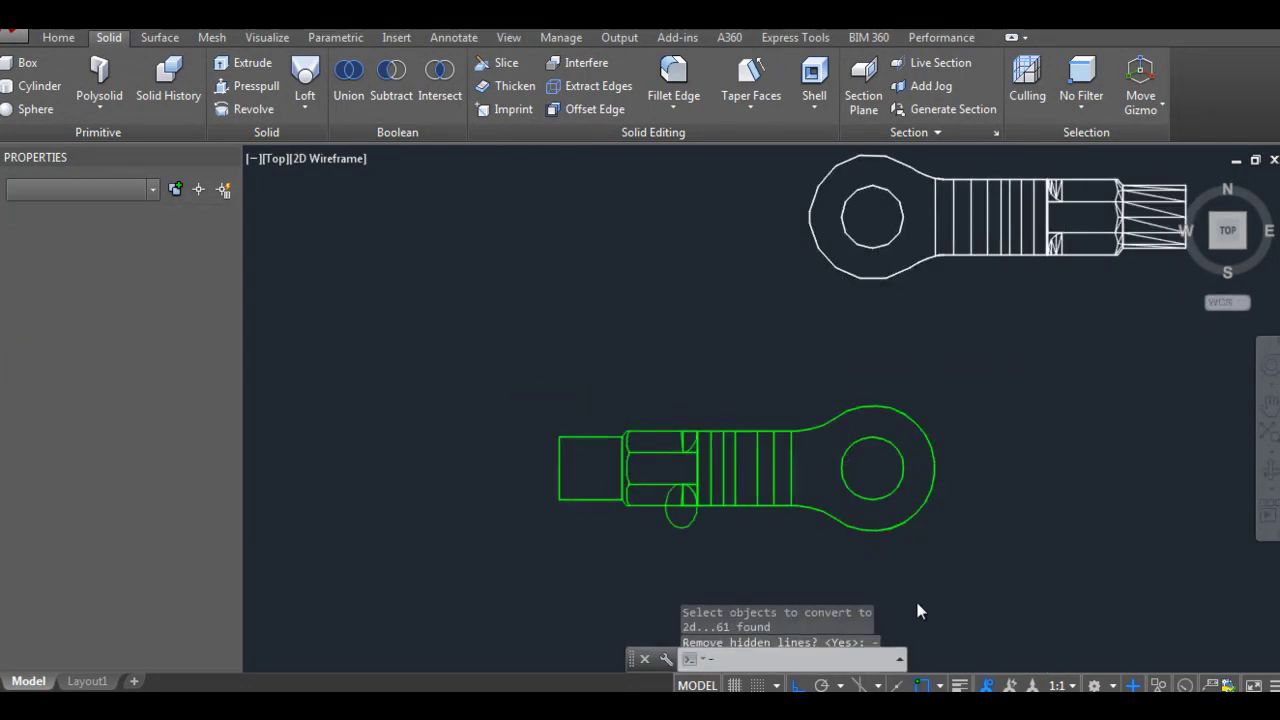
Step: Erase the stray ellipses from the flattened green outline
key(Return)
key(Escape)
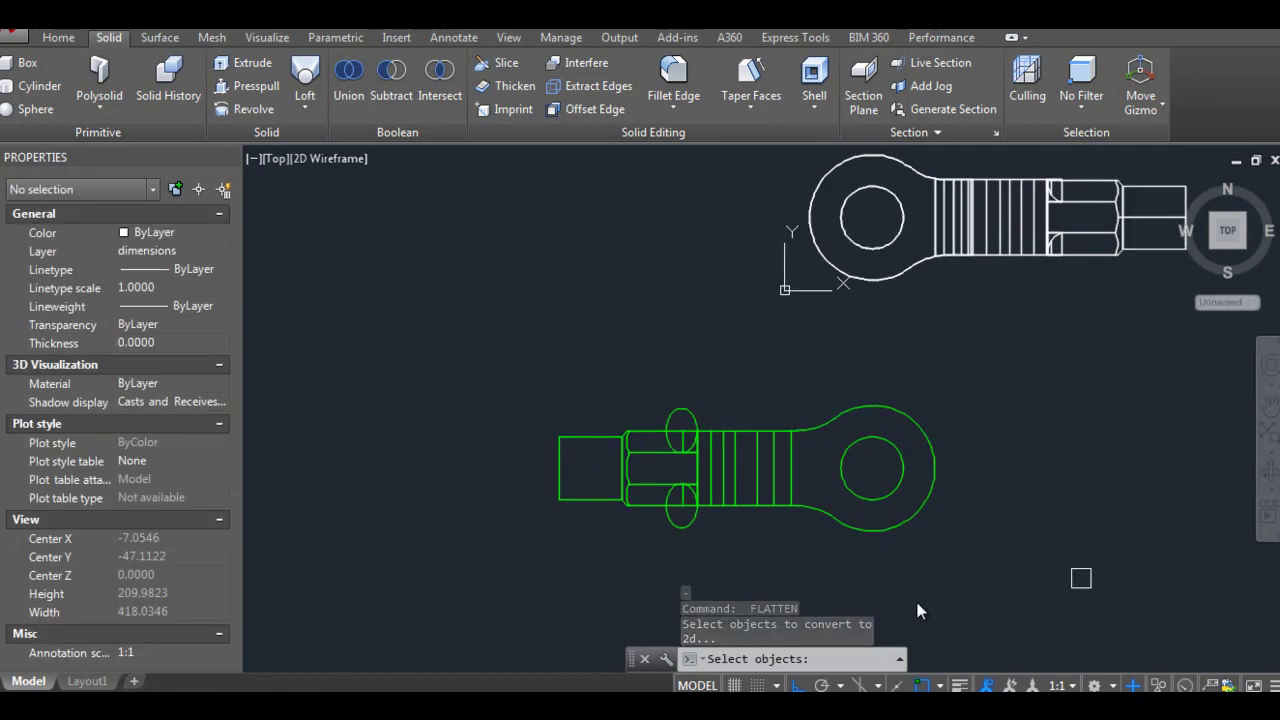
key(Escape)
scroll(714, 460, up, 5)
click(586, 368)
scroll(915, 597, down, 3)
text(e)
key(Return)
scroll(928, 609, up, 2)
click(878, 489)
Step: Delete the remaining stray arc pieces from the outline
key(Return)
scroll(880, 398, up, 2)
click(863, 271)
key(Escape)
click(988, 517)
key(Escape)
scroll(880, 462, down, 3)
text(c)
key(Return)
key(Escape)
key(Escape)
key(Escape)
scroll(866, 446, up, 4)
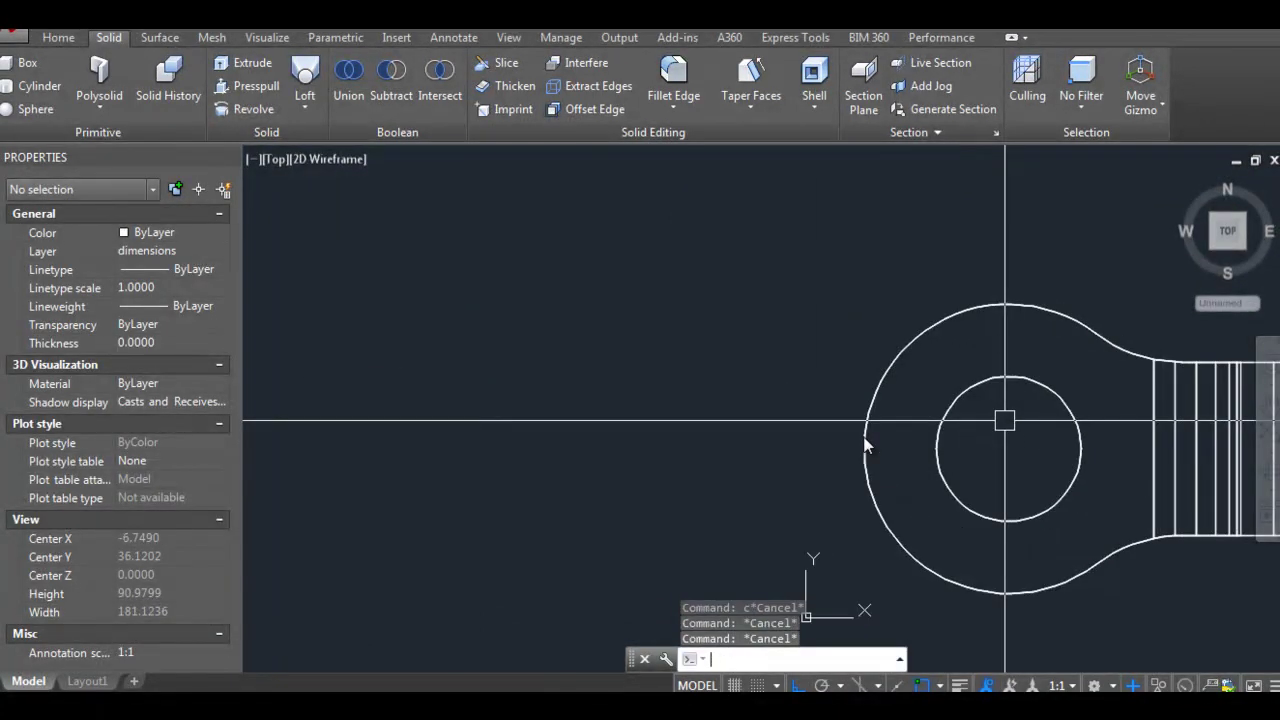
Step: Draw 25- and 50-diameter circles concentric on the eye centre
key(Return)
click(1008, 448)
text(d)
key(Return)
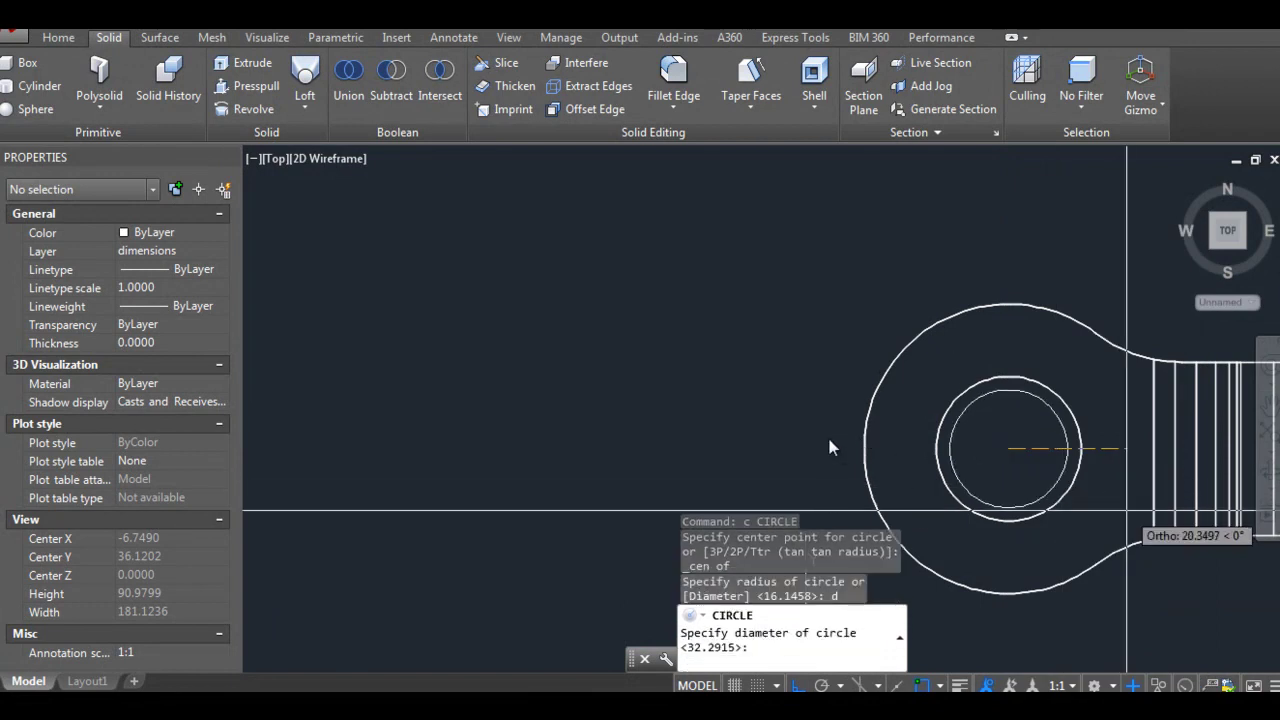
text(25)
key(Return)
key(Return)
shift+right_click(1012, 470)
click(1063, 463)
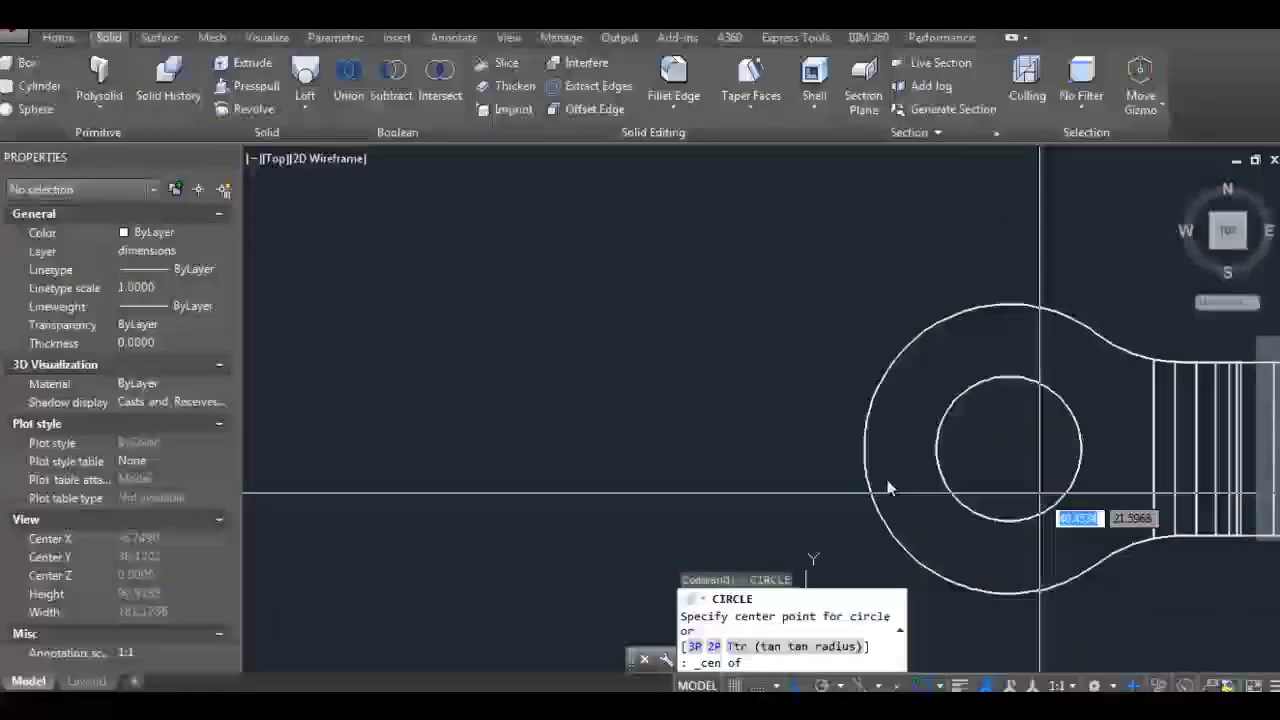
click(874, 479)
key(Escape)
key(Escape)
Step: Move the two new circles and flatten them into 2D
drag(849, 160, 1114, 513)
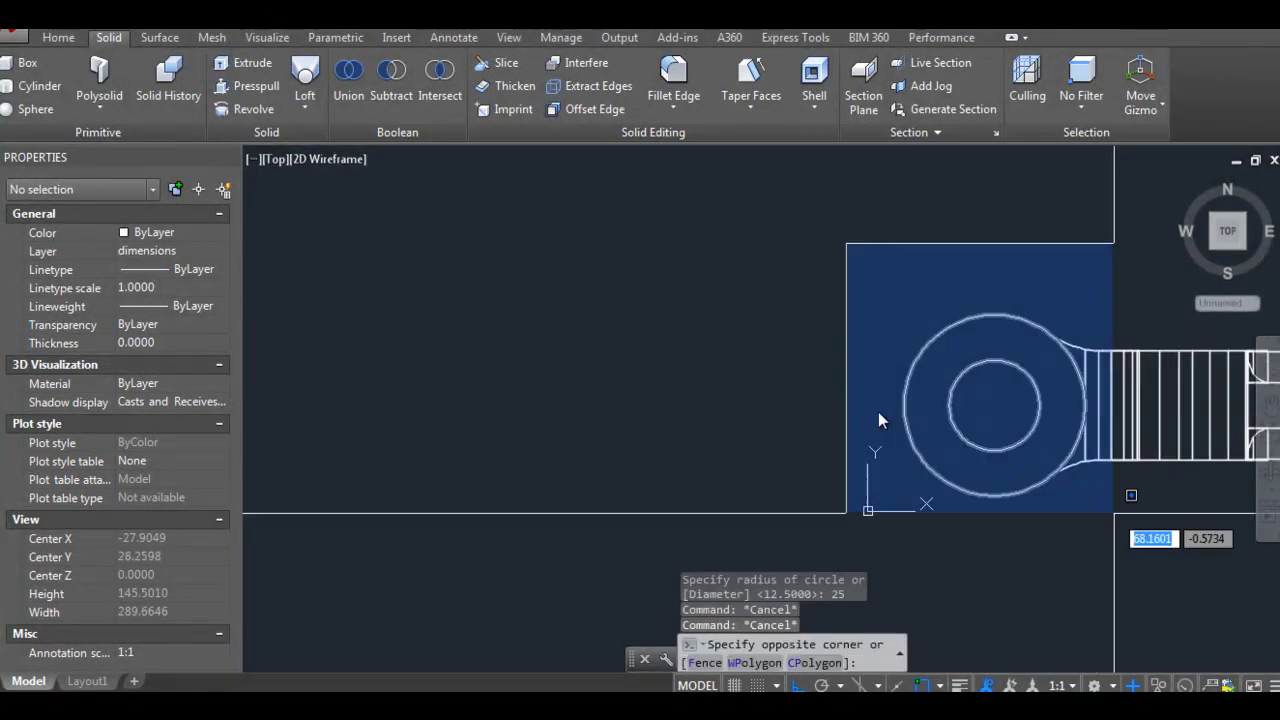
text(m)
key(Return)
scroll(878, 412, down, 4)
click(1024, 365)
text(1)
text(flatte)
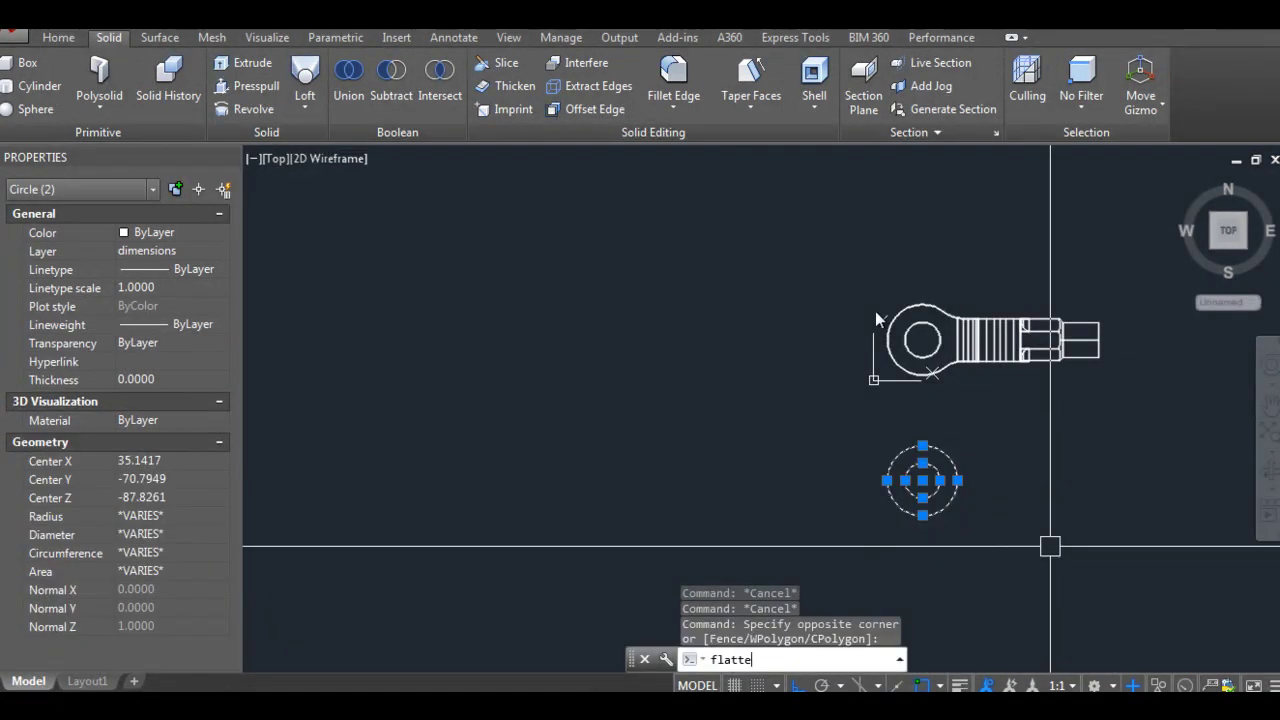
text(n)
key(Return)
key(Return)
scroll(912, 520, up, 2)
text(l)
key(Return)
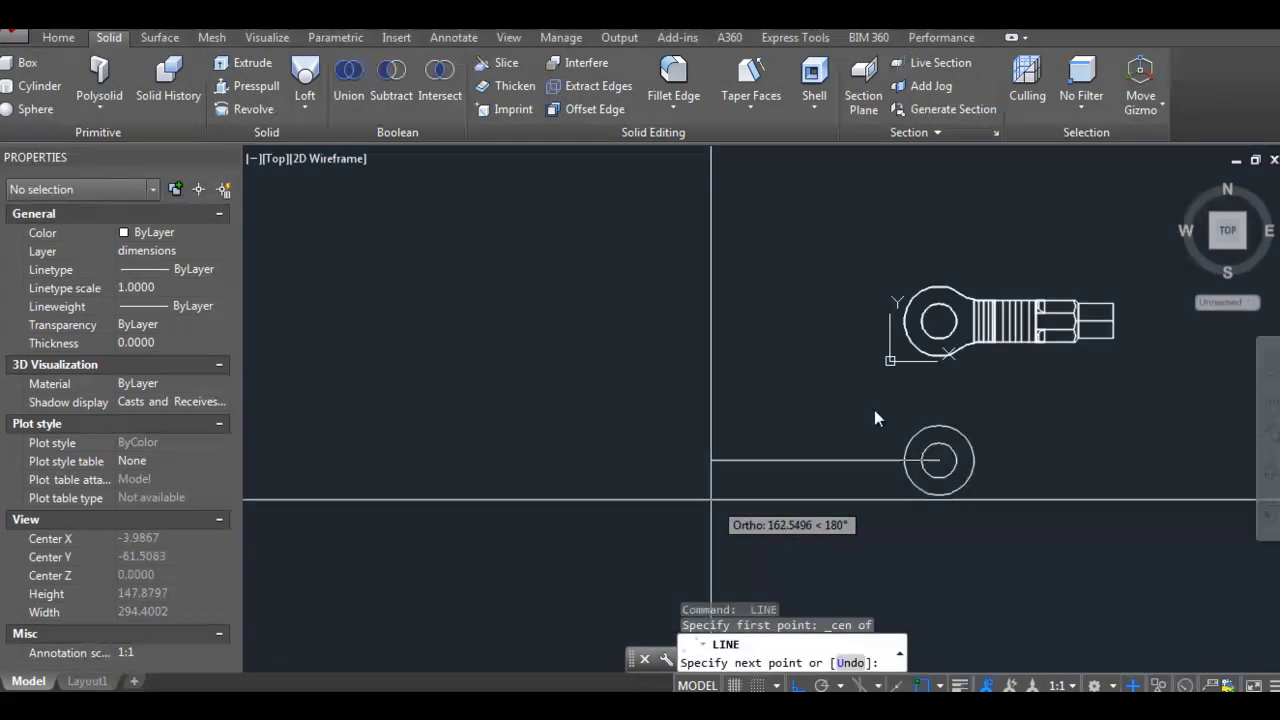
Step: Draw an 80-unit line left from the eye centre
text(80)
key(Return)
key(Escape)
scroll(862, 466, up, 2)
text(e)
key(Return)
key(Escape)
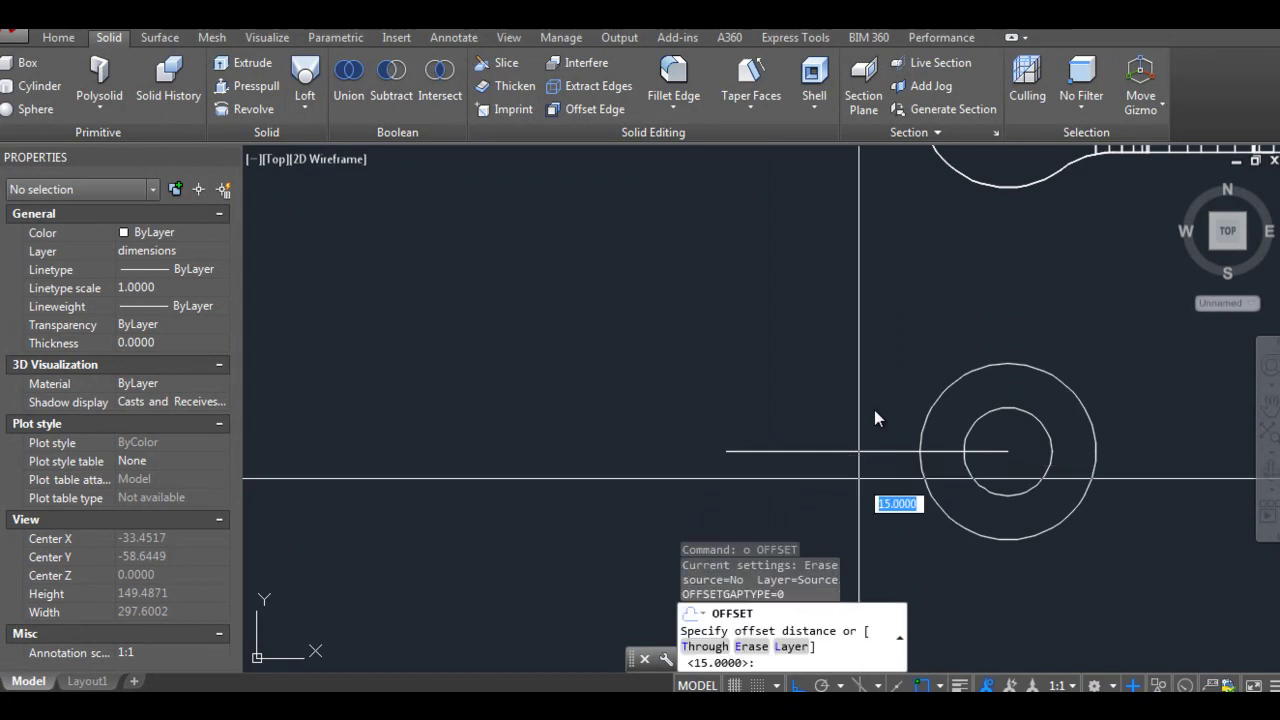
Step: Draw a line closing the left ends of the two parallel sides
text(l)
key(Return)
click(767, 339)
click(767, 404)
key(Escape)
text(tr)
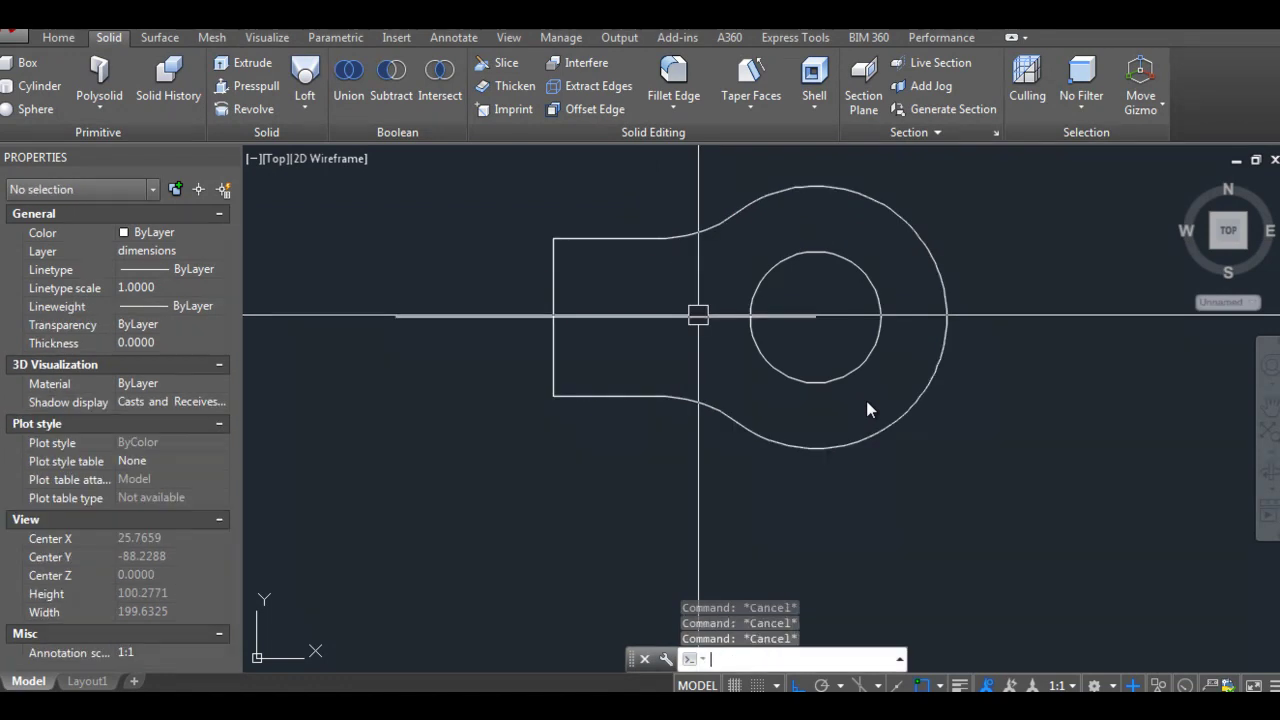
Step: Switch to the south-east isometric view with -VIEW SEISO
scroll(921, 452, down, 4)
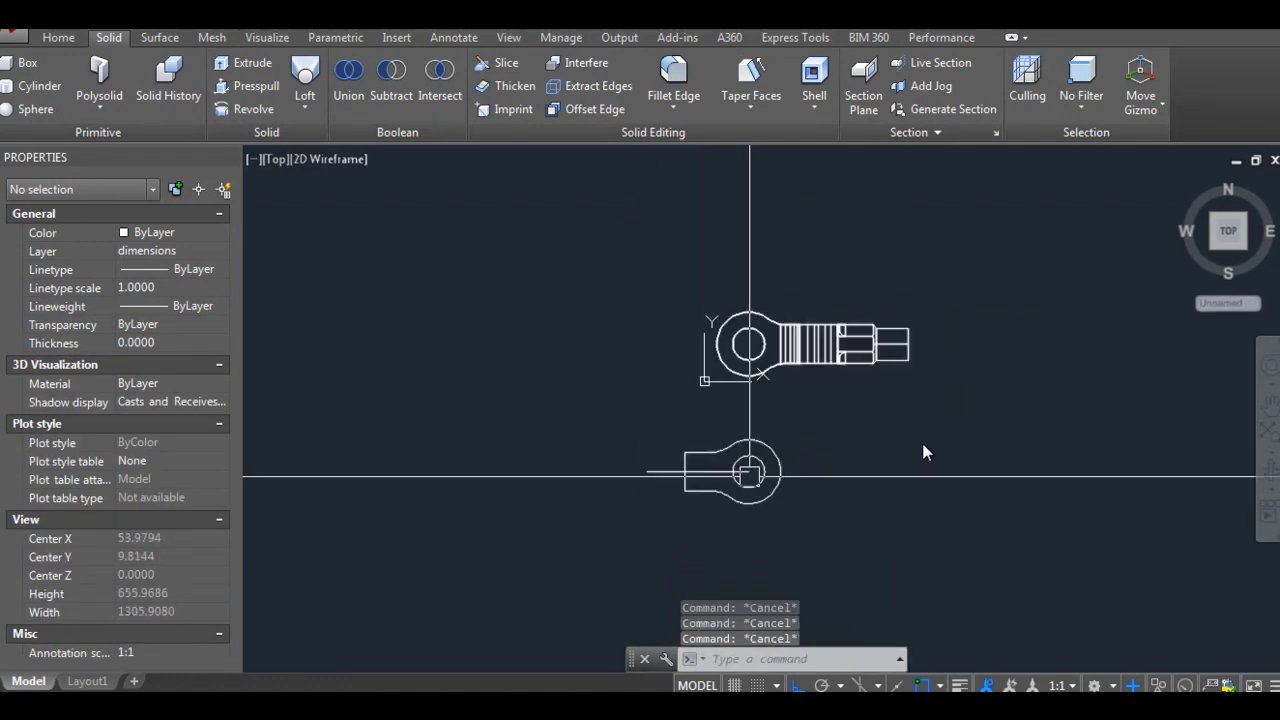
text(-view)
key(Return)
text(seiso)
key(Return)
Step: Extrude the eye-end circle into a cylinder
text(ext)
key(Return)
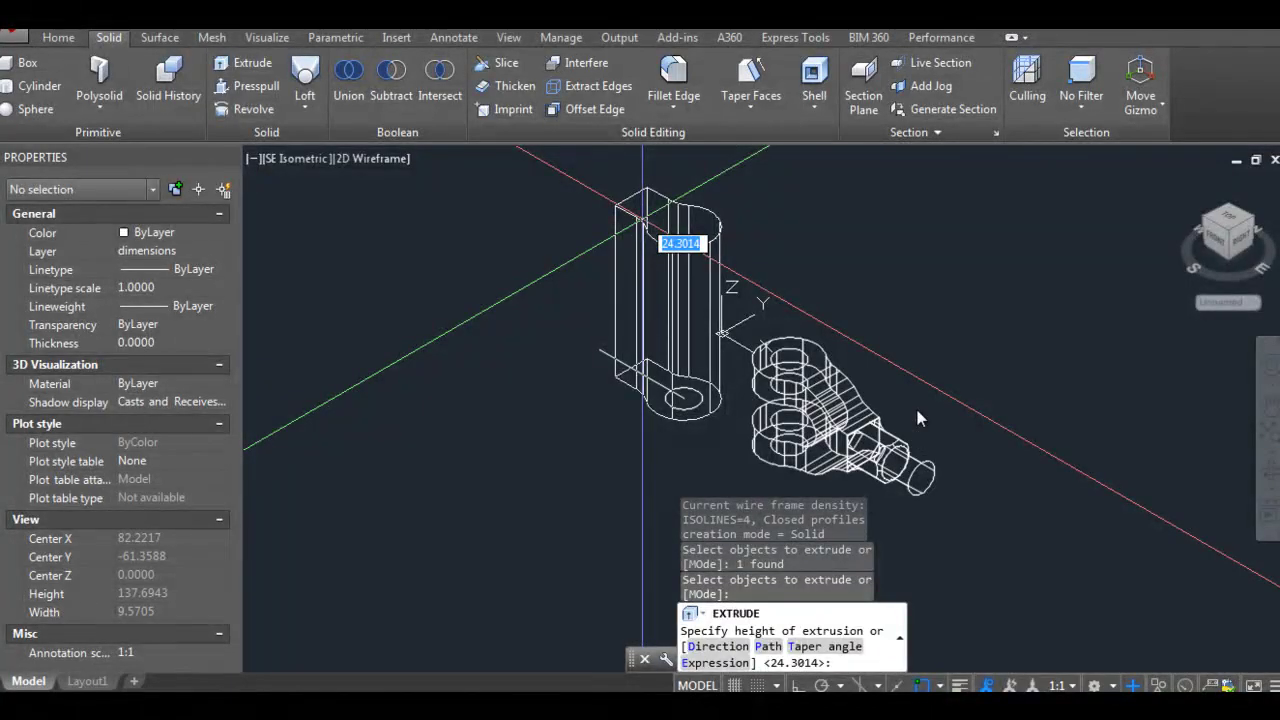
key(Escape)
text(ext)
key(Return)
scroll(950, 427, up, 3)
scroll(938, 433, up, 1)
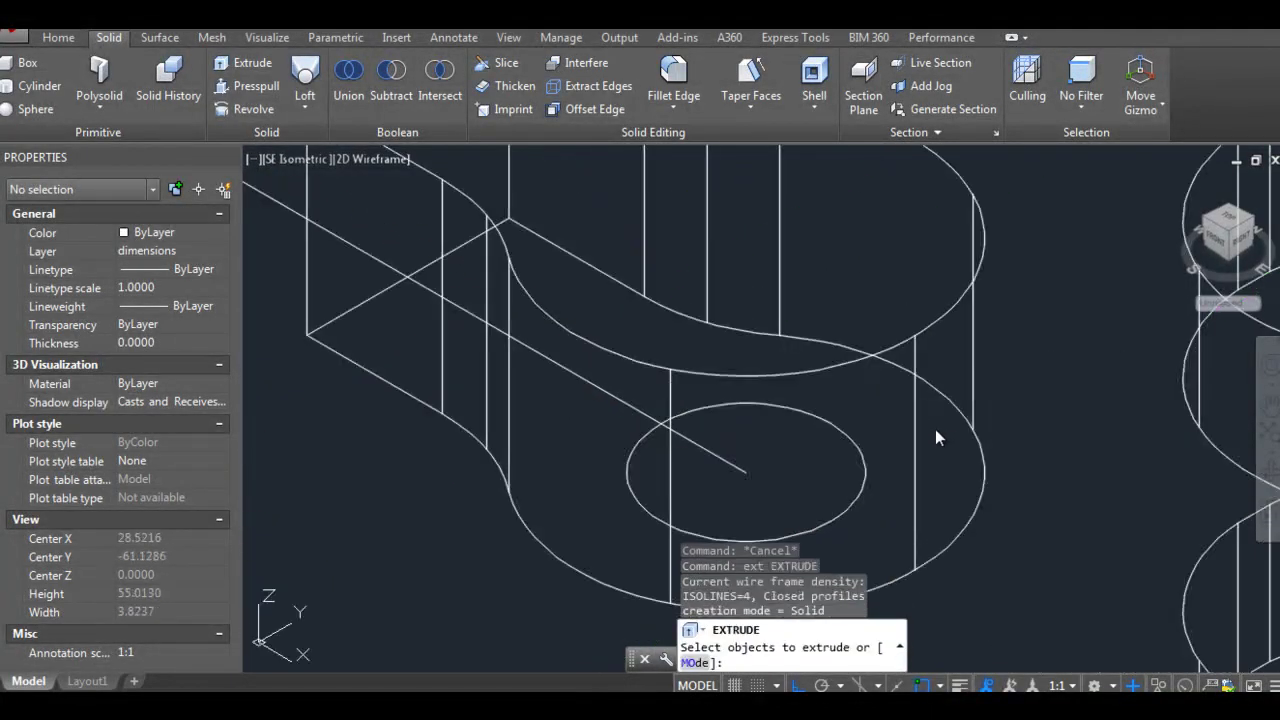
scroll(935, 429, down, 5)
key(Return)
click(732, 354)
Step: Subtract the cylinder from the eye-end block to cut the round hole
text(su)
key(Return)
click(732, 354)
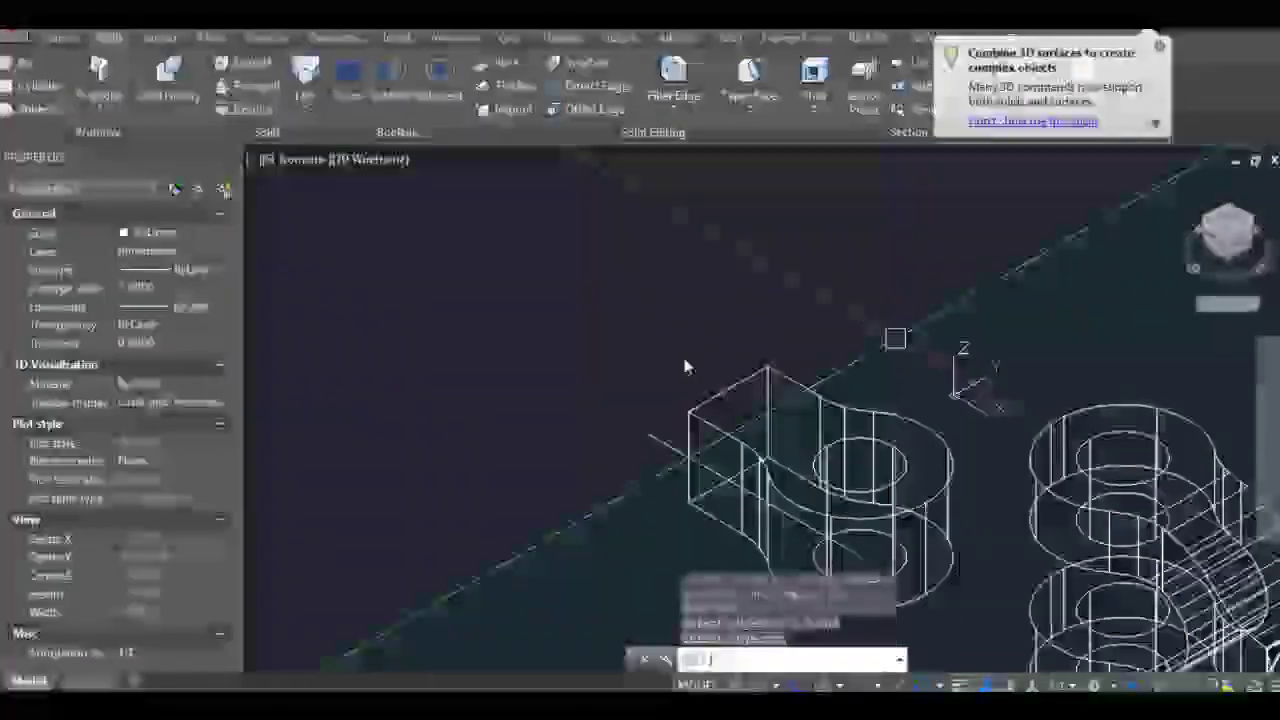
key(Escape)
Step: Go through the Front view back to the Top view
scroll(676, 360, down, 5)
text(-v)
key(Return)
text(f)
key(Return)
text(-v)
key(Return)
text(t)
key(Return)
scroll(660, 360, down, 3)
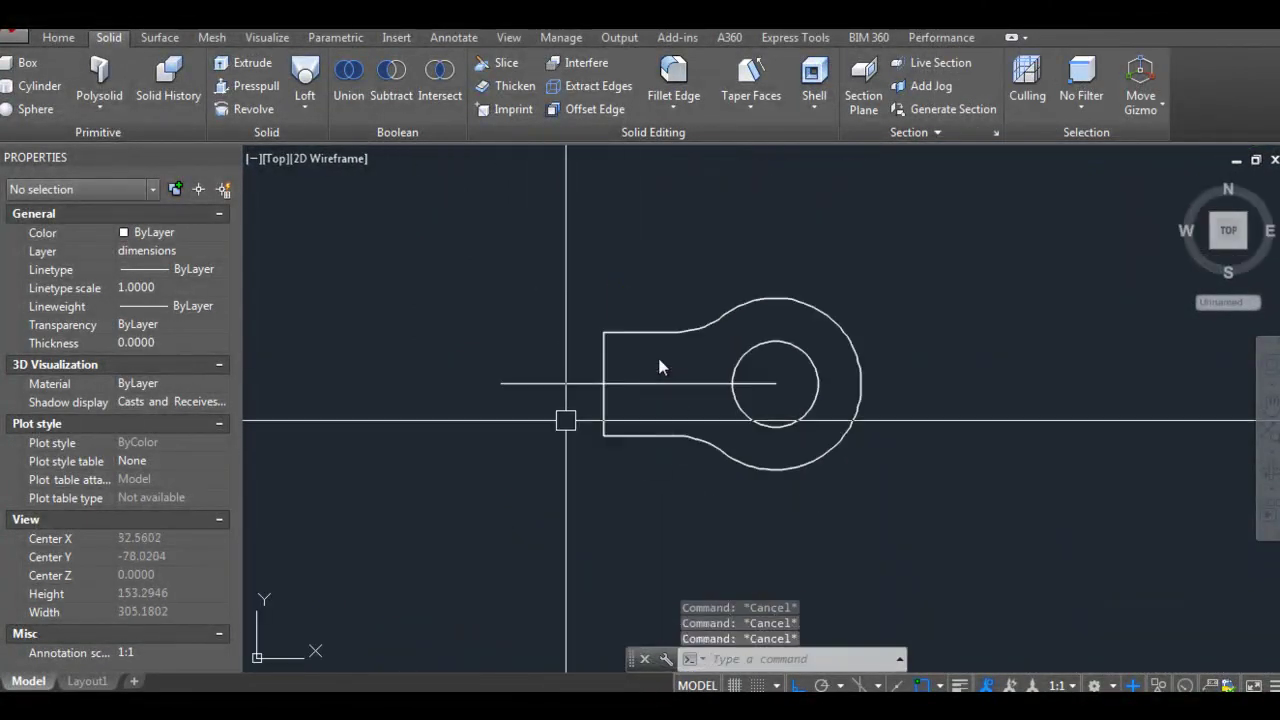
text(re)
key(Return)
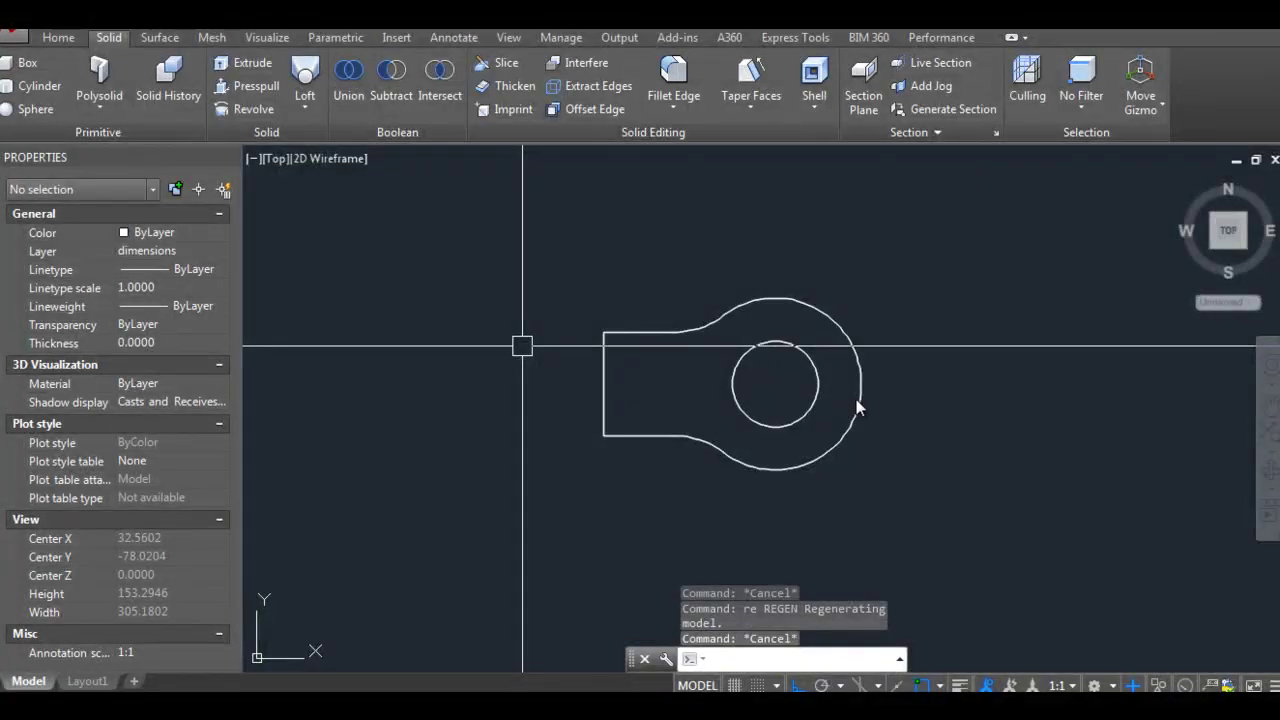
Step: Select an eye-end solid, then clear the selection and pan the view slightly up-left
scroll(709, 277, up, 3)
scroll(831, 390, down, 3)
scroll(856, 399, down, 3)
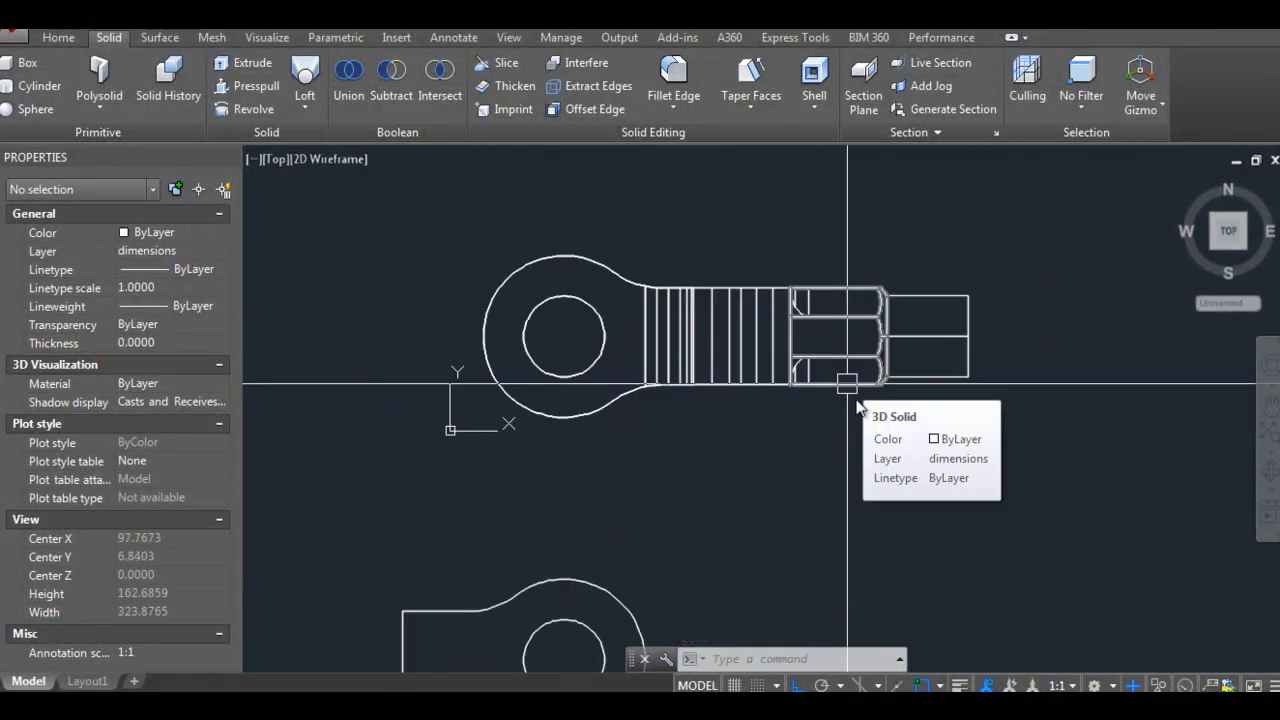
scroll(860, 405, up, 2)
click(862, 408)
key(Escape)
scroll(873, 418, down, 2)
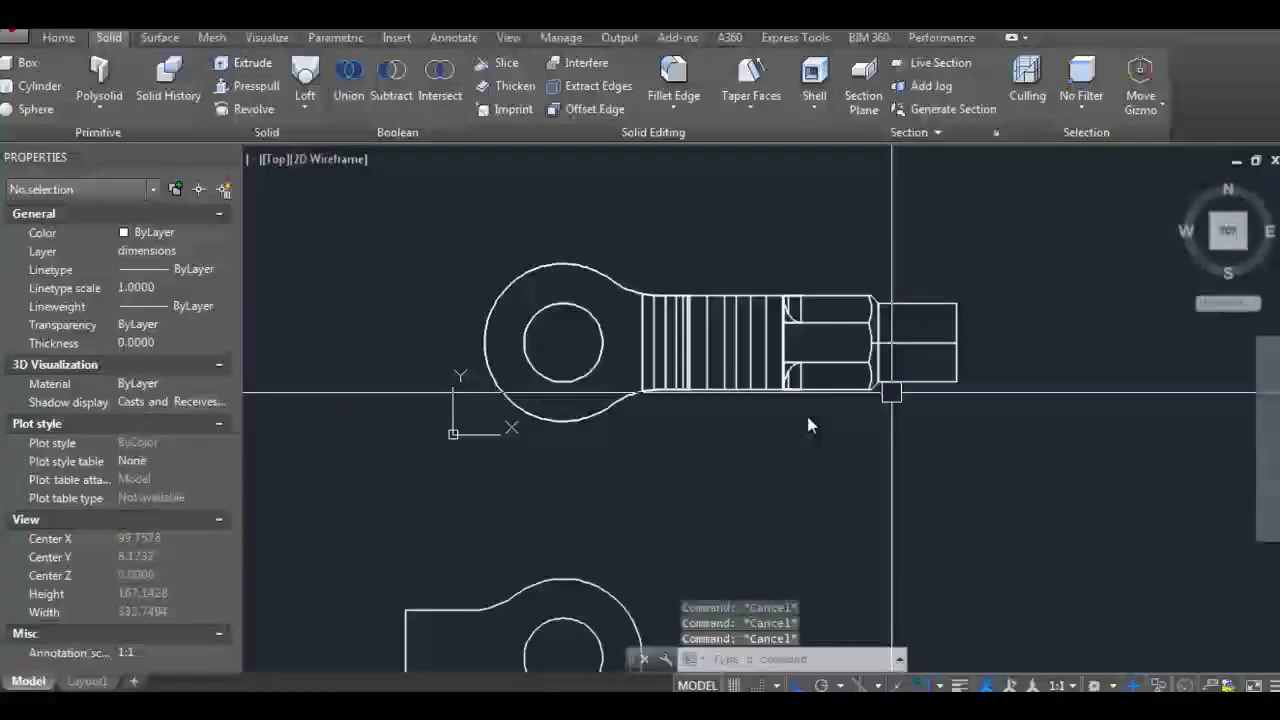
middle_drag(765, 381, 757, 366)
Step: Begin a first mirror of the hex section, then cancel it
text(mi)
key(Return)
scroll(755, 368, up, 2)
click(755, 368)
scroll(954, 366, down, 3)
click(954, 366)
key(Return)
text(cen)
key(Escape)
Step: Mirror the hex-ended section about the eye centre, keeping the original
text(mi)
key(Return)
drag(766, 251, 877, 349)
shift+right_click(651, 222)
click(686, 463)
click(955, 374)
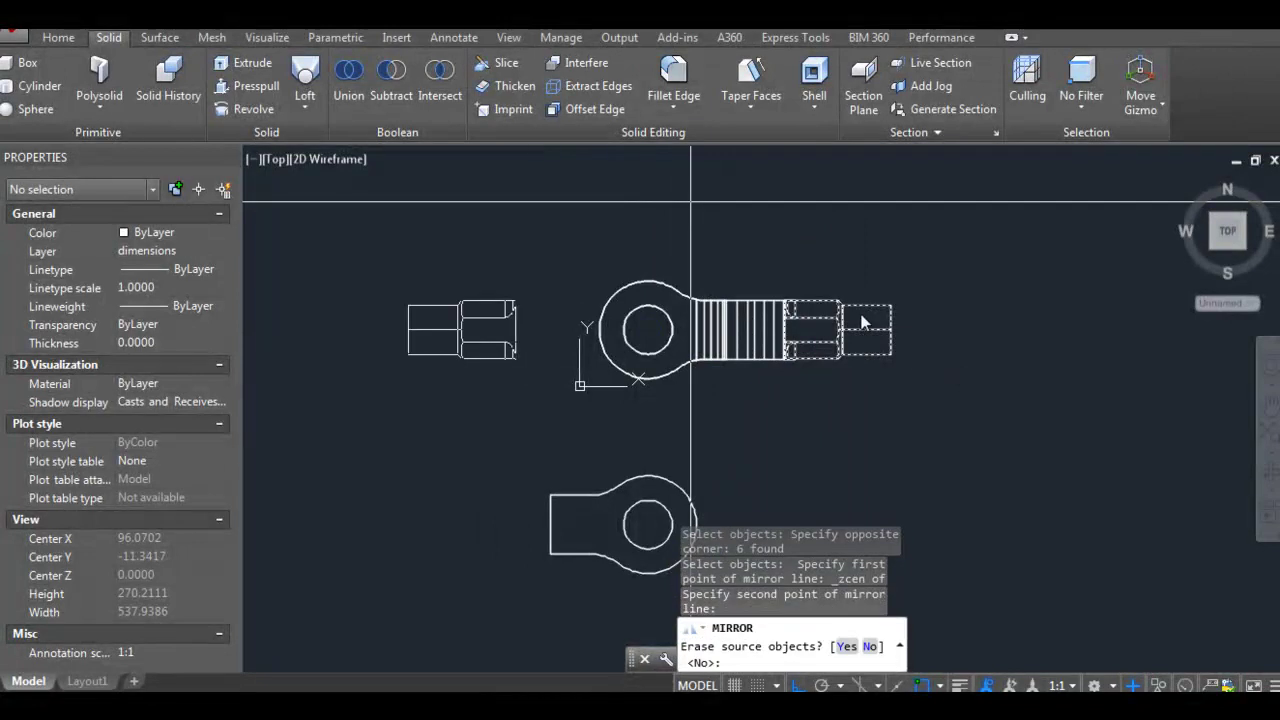
key(Escape)
key(Escape)
key(Escape)
scroll(849, 309, down, 2)
scroll(789, 302, up, 2)
Step: Move the mirrored copy on the left against the eye end
drag(400, 244, 614, 384)
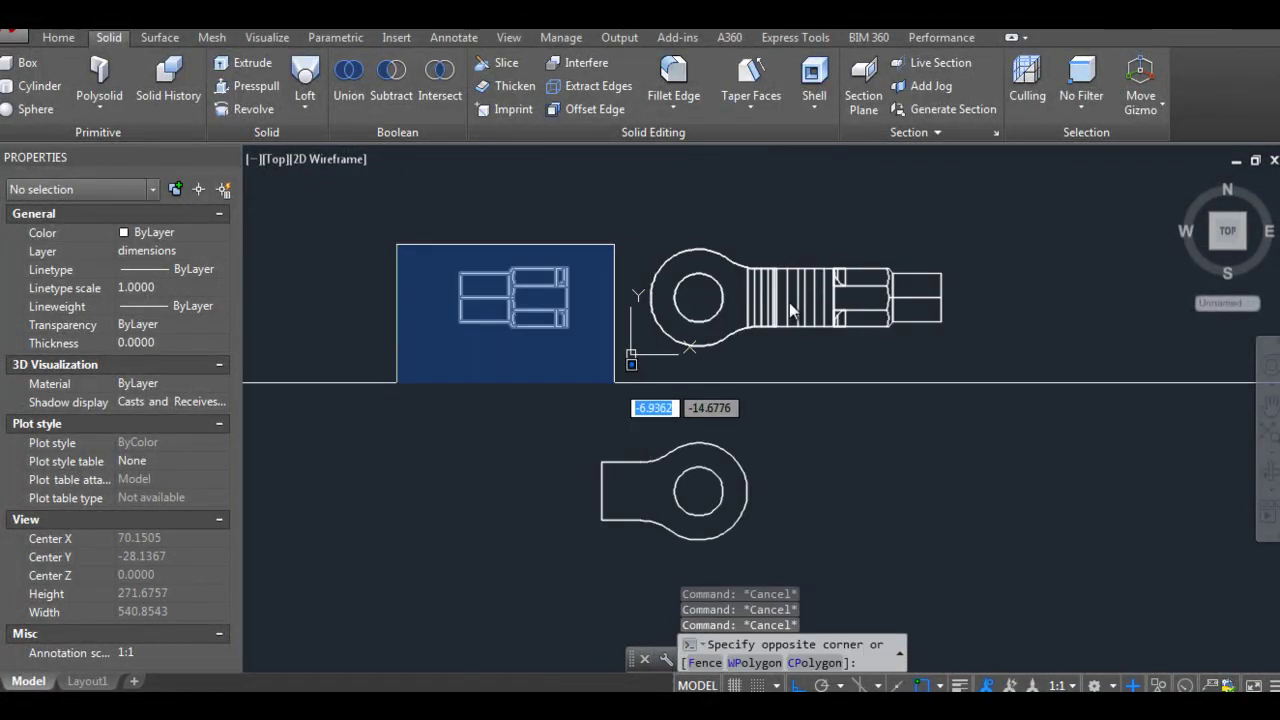
text(m)
key(Return)
click(604, 384)
click(755, 396)
key(Escape)
Step: Move the left hex section down by 100
click(620, 340)
text(m)
key(Return)
click(878, 405)
key(Return)
key(Escape)
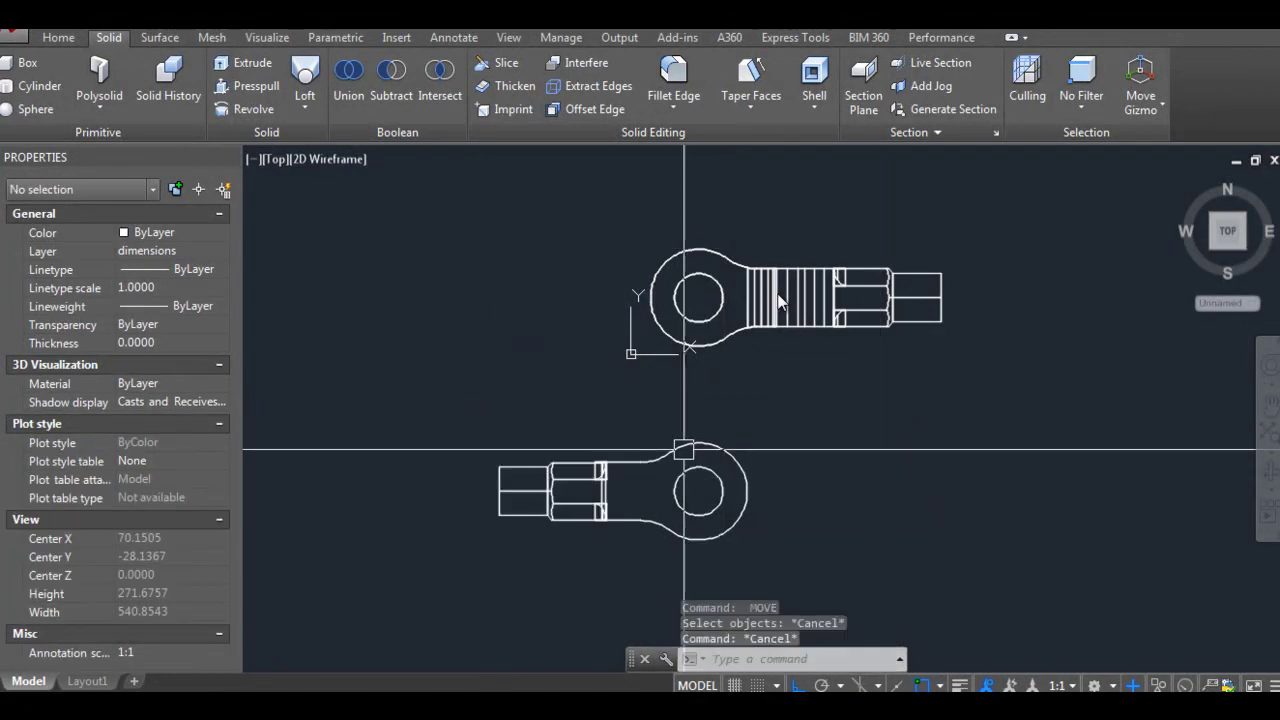
scroll(729, 457, up, 1)
scroll(729, 450, up, 4)
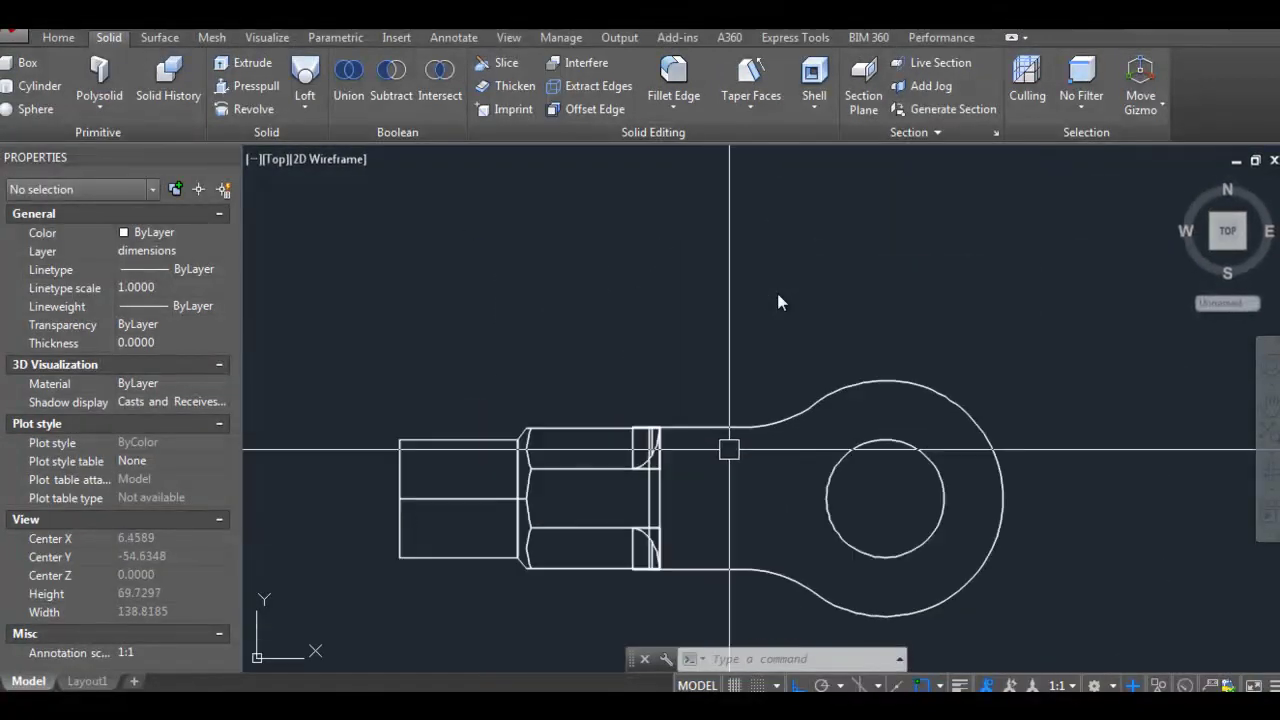
Step: Move the previous selection again and draw a helper line across toward the fork
text(m)
key(Return)
text(p)
key(Return)
key(Return)
key(Return)
text(l)
Step: Trim, then delete the helper lines
key(Return)
click(607, 245)
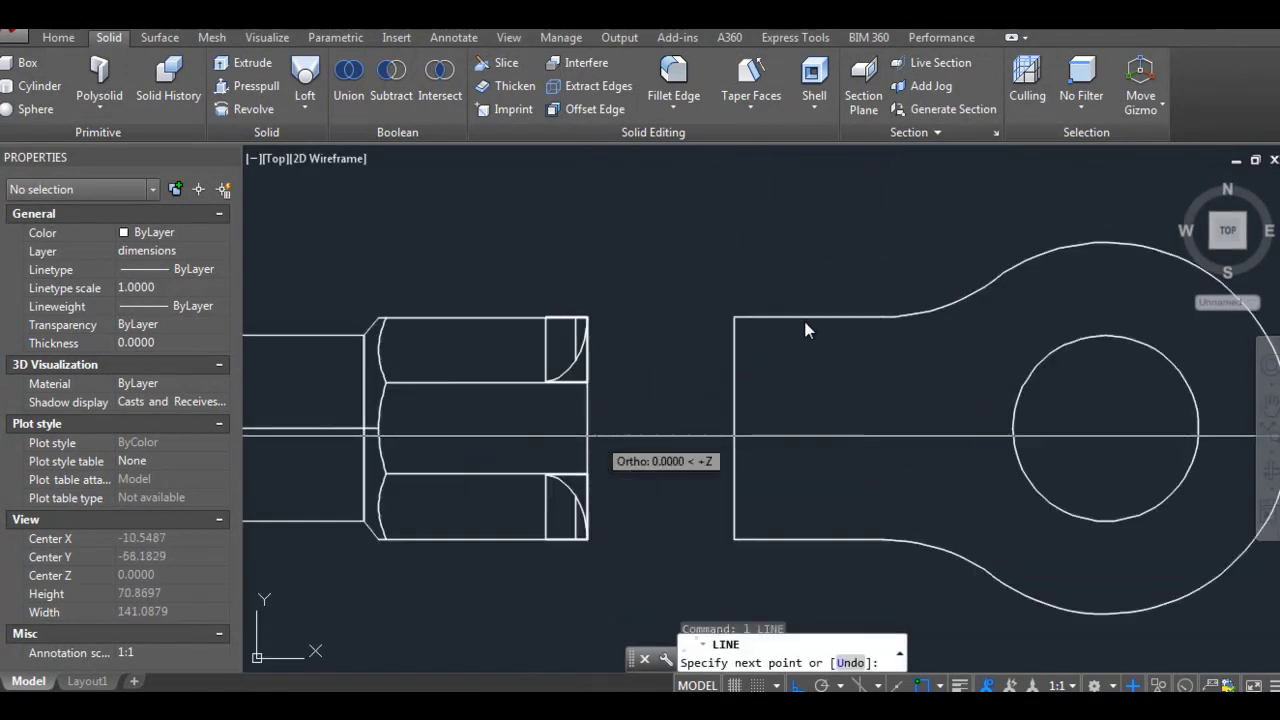
click(607, 470)
click(773, 470)
key(Escape)
text(tr)
Step: Move the hex section from its end corner onto the fork end
key(Return)
key(Escape)
click(835, 467)
key(Delete)
text(m)
key(Return)
click(416, 220)
click(600, 329)
key(Return)
click(607, 470)
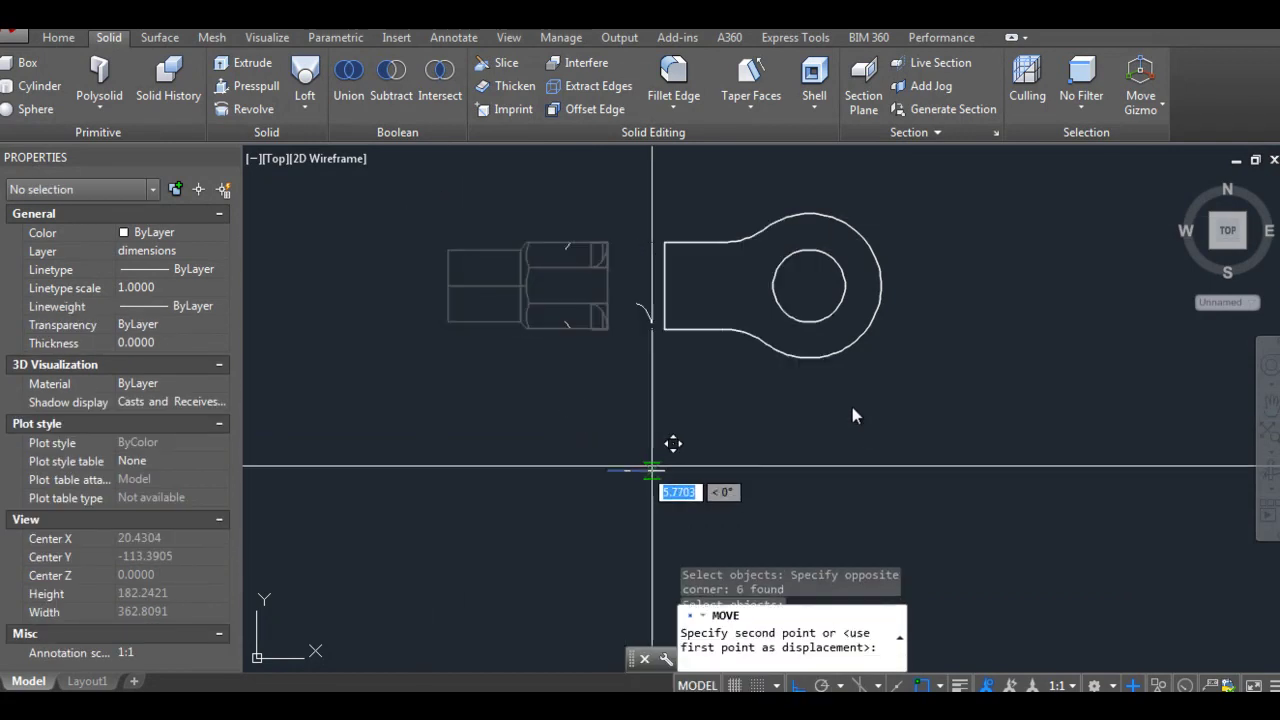
click(665, 470)
text(e)
Step: Place a temporary linear dimension to the centre to check alignment, then erase it
key(Return)
text(dli)
key(Return)
click(575, 318)
shift+right_click(857, 223)
click(908, 463)
click(870, 320)
click(777, 443)
click(775, 443)
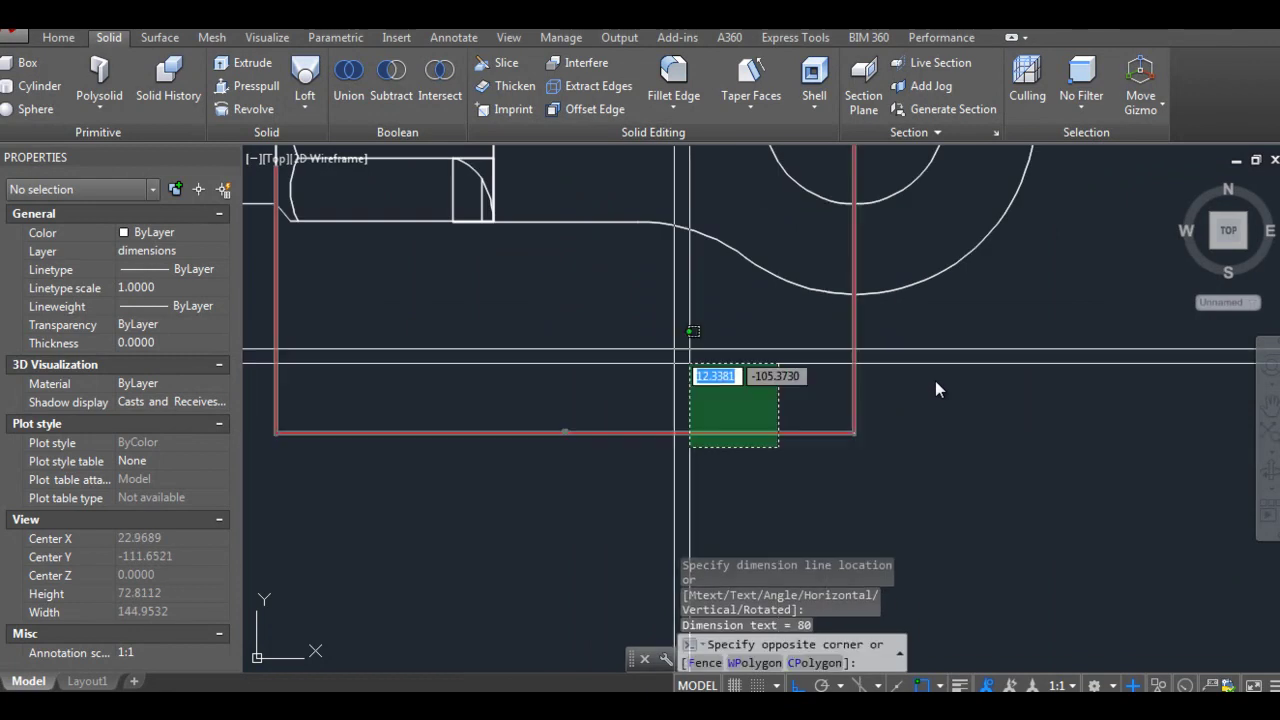
click(686, 366)
text(e)
key(Return)
Step: Switch to the front view and draw a horizontal guide line to the part
scroll(934, 380, down, 4)
text(-v t )
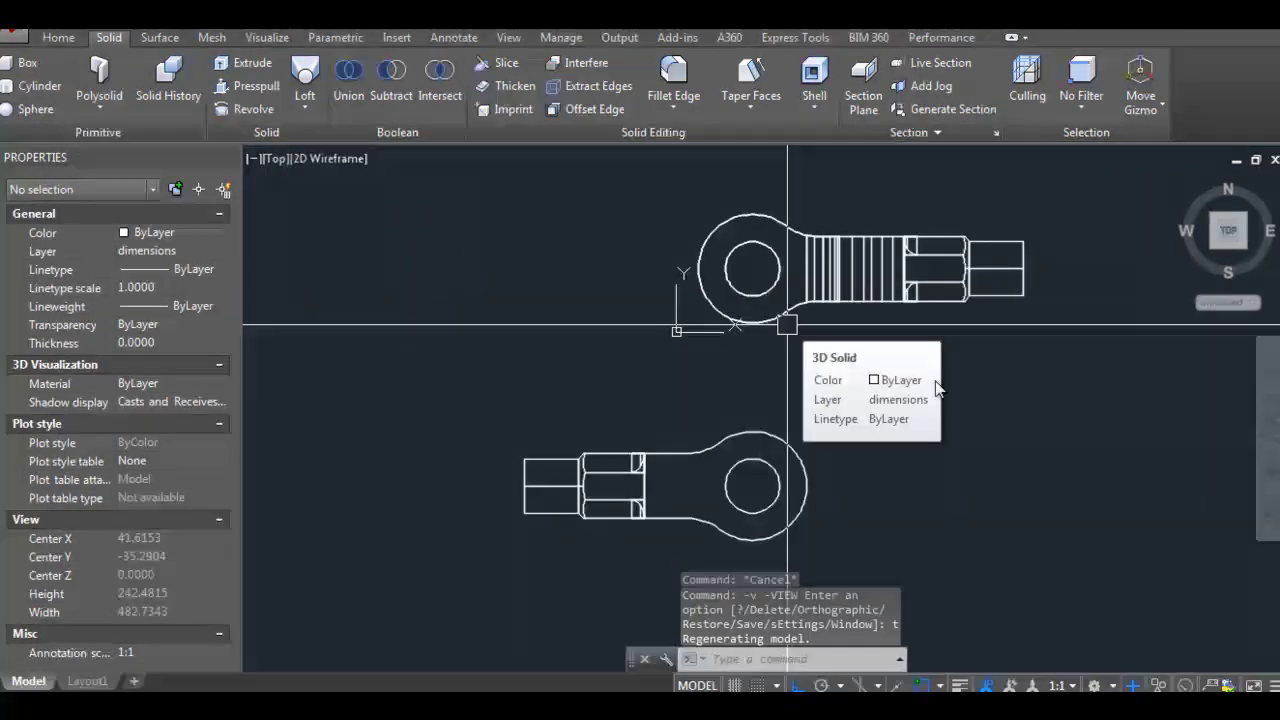
text(-v f)
key(Escape)
text(l)
key(Return)
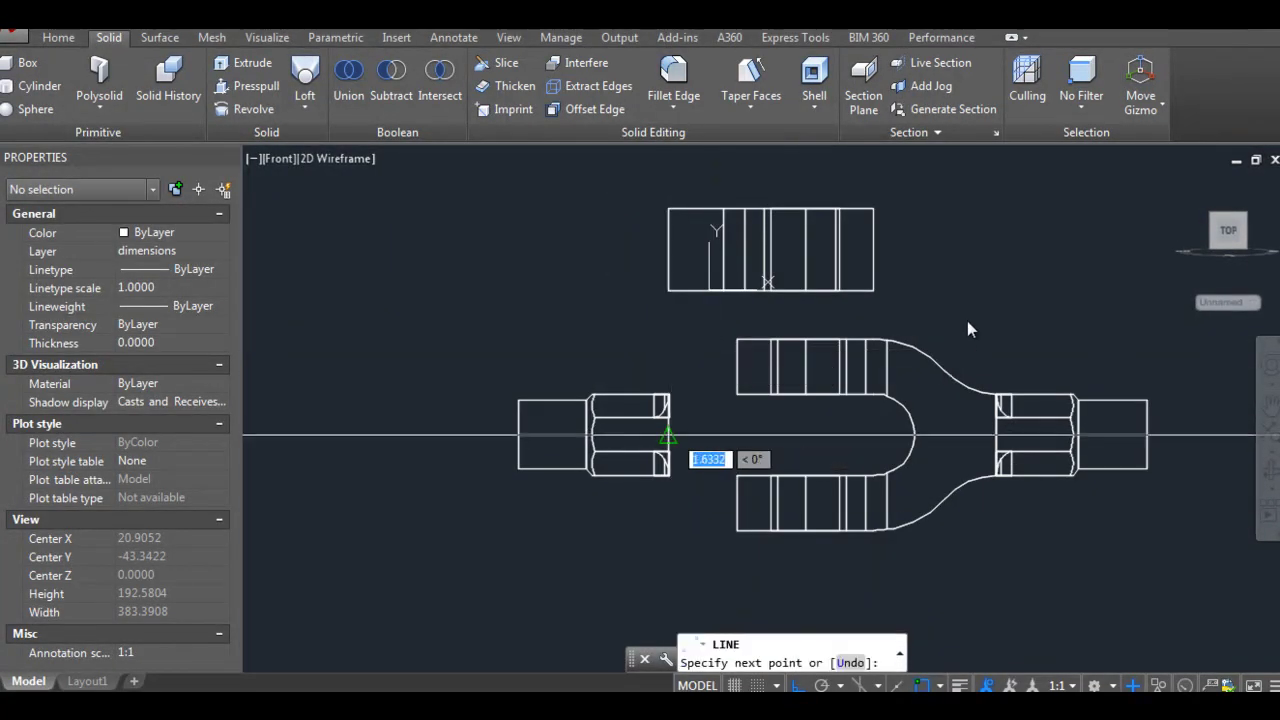
scroll(967, 321, down, 3)
click(655, 372)
click(420, 372)
key(Escape)
Step: Trim the guide line and delete two helper lines
text(tr)
click(475, 330)
key(Escape)
click(523, 512)
click(508, 357)
key(Delete)
key(Escape)
Step: Move the hex section against the upper part and erase the guide line
text(m)
click(542, 438)
click(660, 525)
click(560, 460)
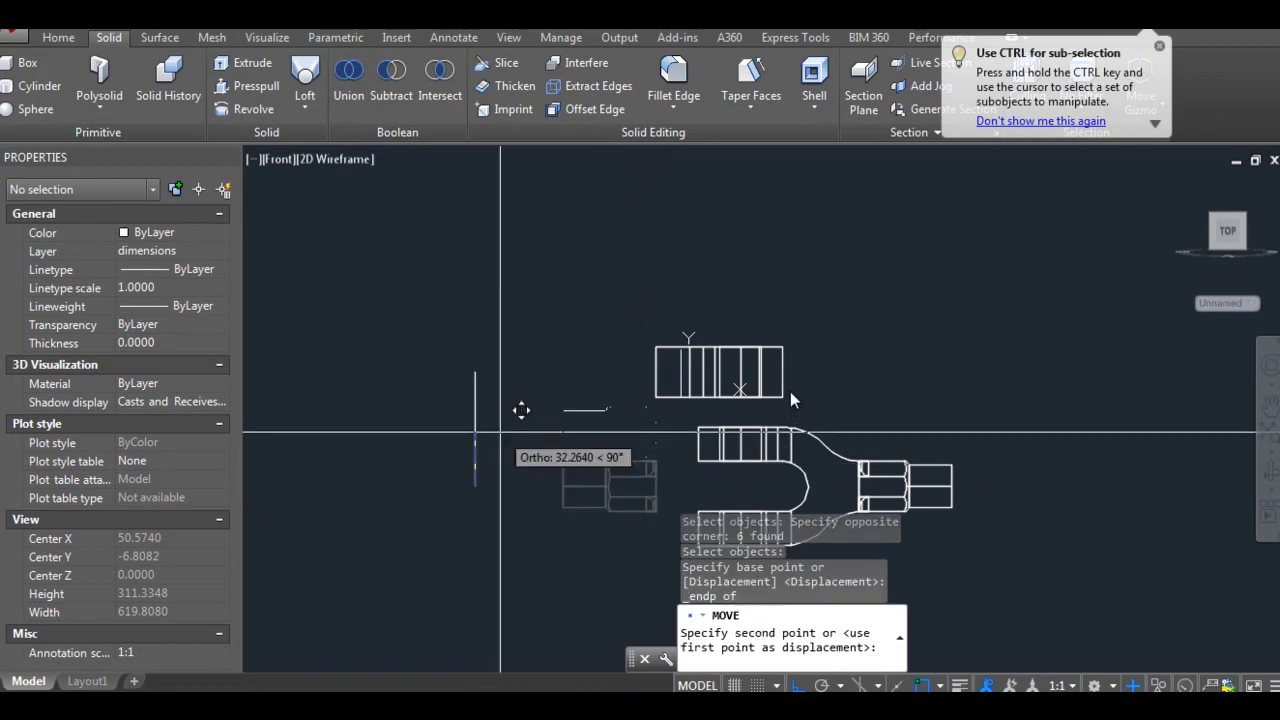
click(517, 350)
click(475, 430)
text(e)
key(Return)
Step: Show both solids in the south-east isometric view
key(Escape)
text(-v)
key(Return)
text(se)
key(Return)
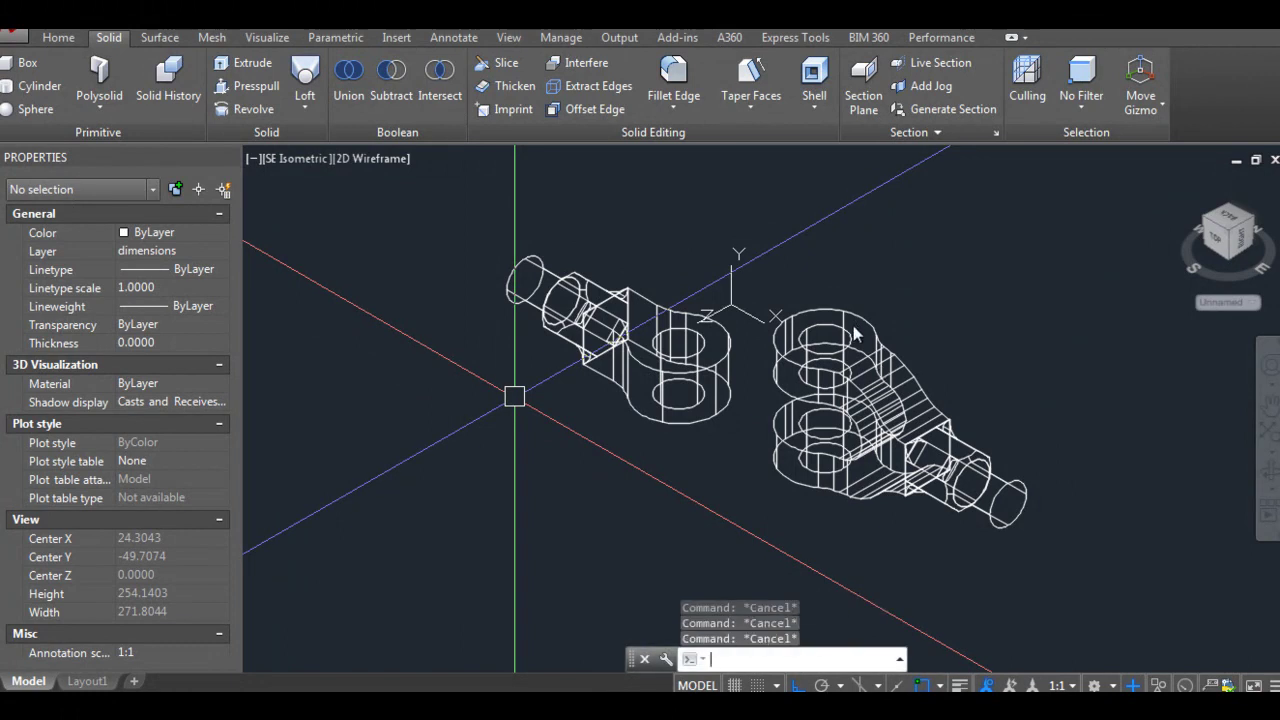
Step: Abandon the union attempt and switch to the Front view
text(uni)
key(Return)
click(972, 281)
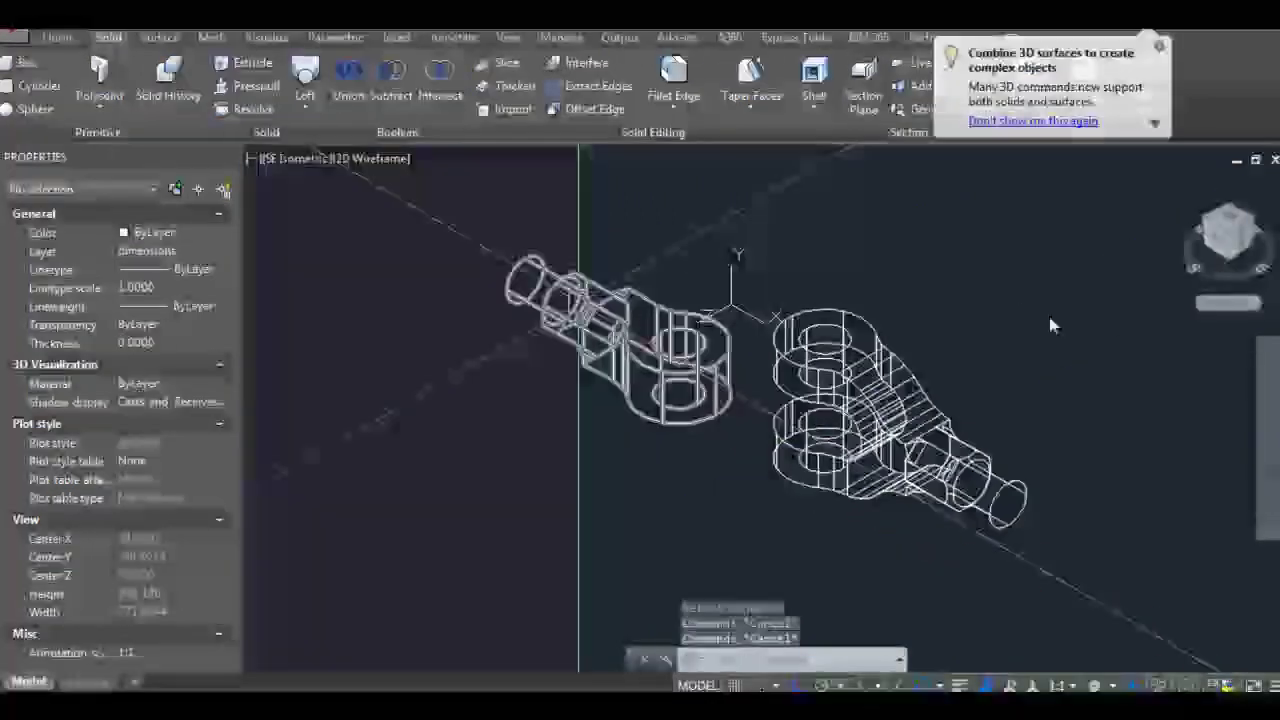
key(Escape)
text(-v)
key(Return)
text(f)
key(Return)
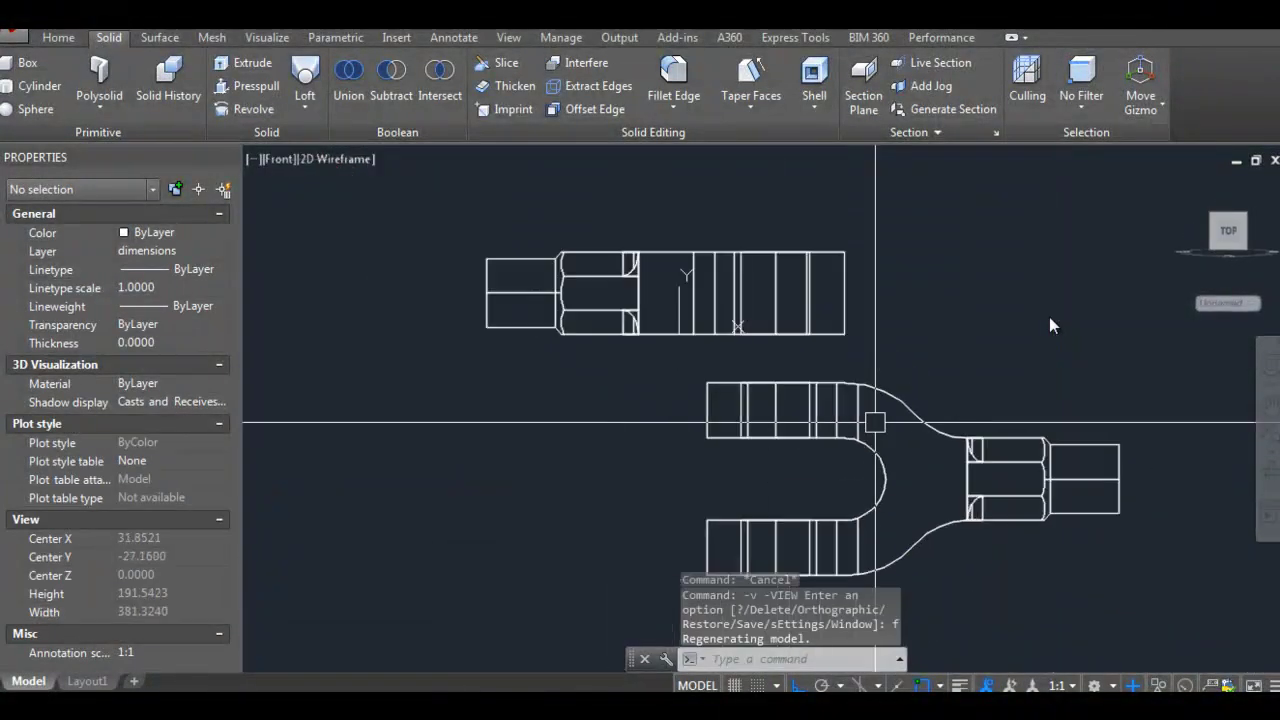
Step: Draw a temporary guide line across the eye-end parts
shift+middle_drag(1049, 317, 1035, 321)
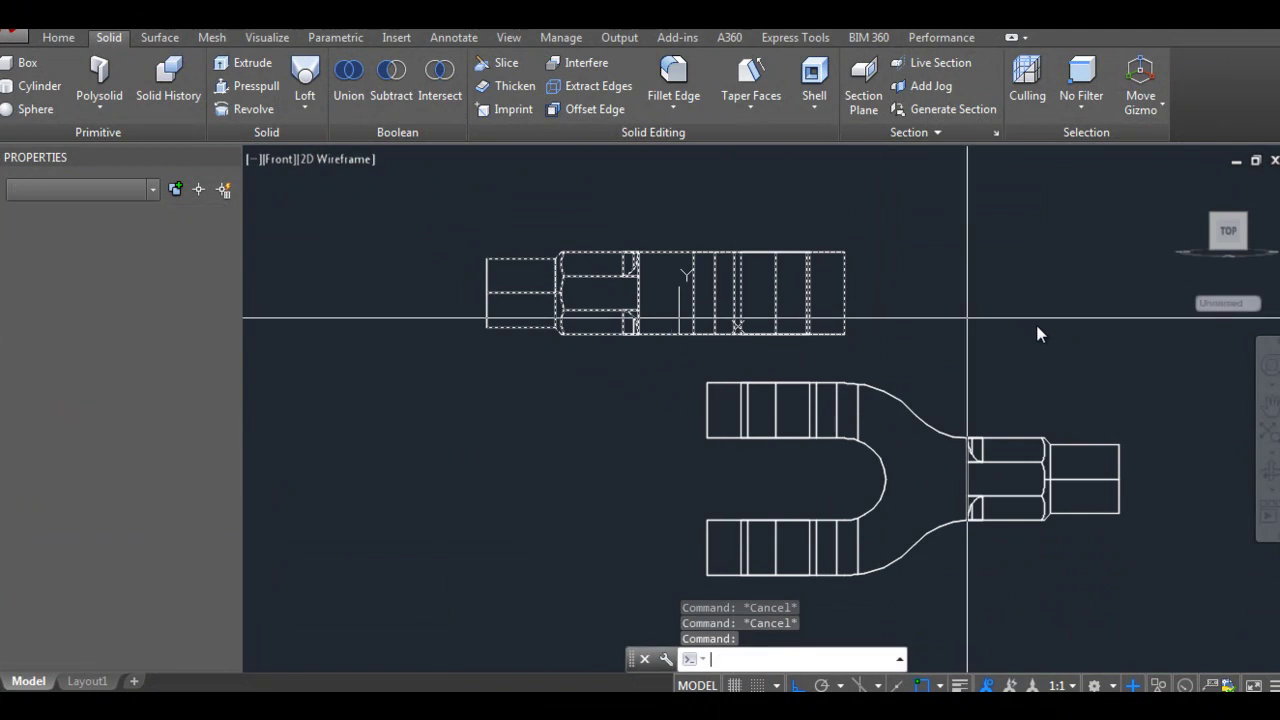
key(Escape)
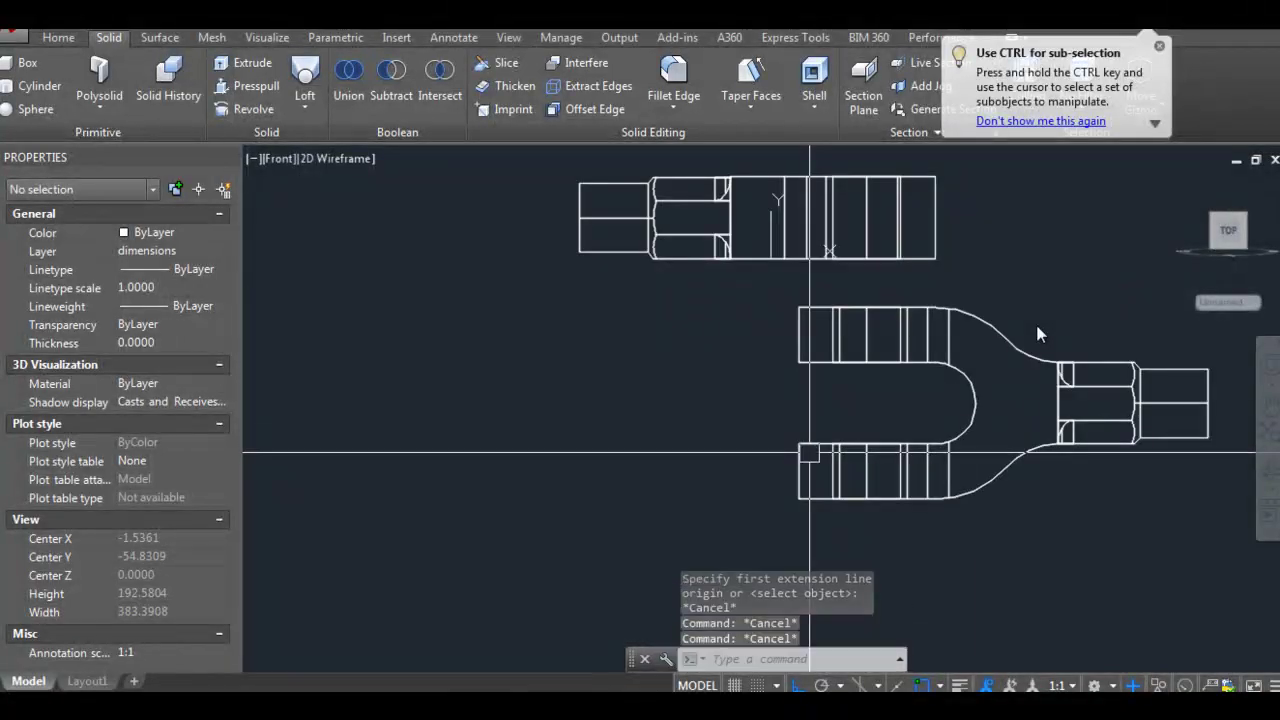
text(l)
key(Return)
click(940, 434)
scroll(466, 304, up, 2)
click(466, 304)
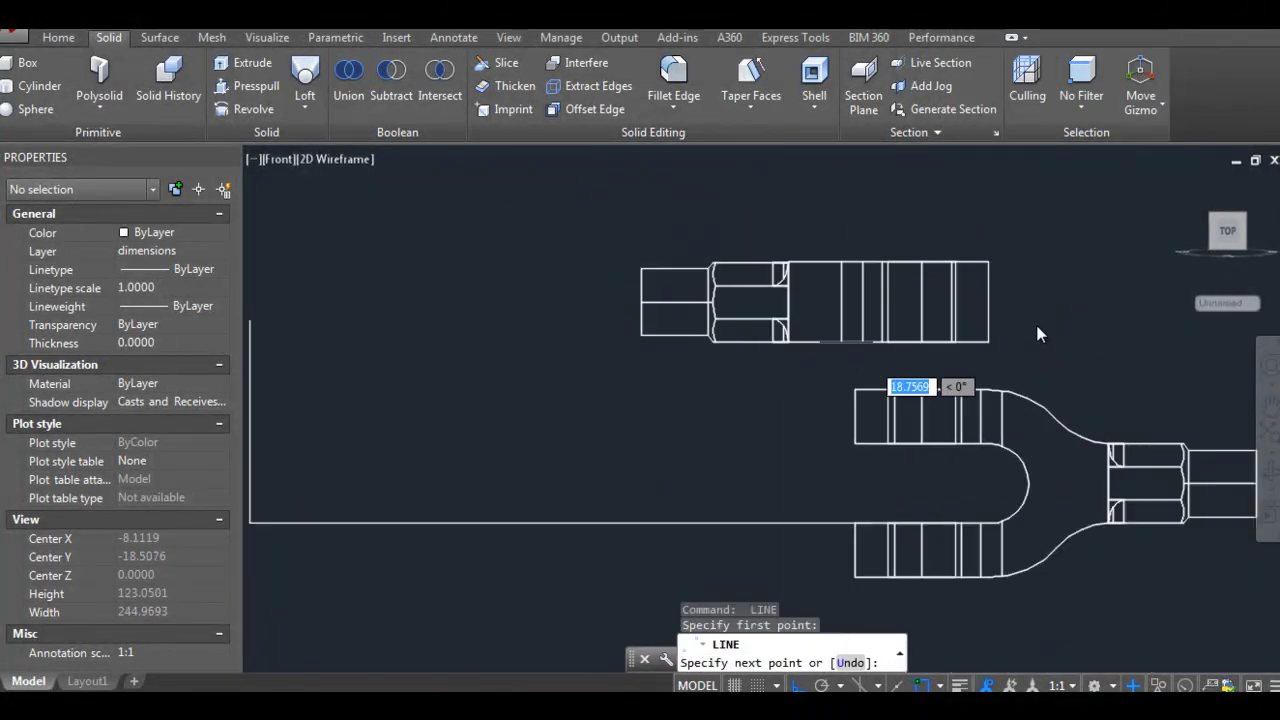
key(Escape)
Step: Drop the trim and delete the temporary guide lines
text(tr)
key(Return)
key(Return)
scroll(496, 322, up, 2)
key(Escape)
key(Escape)
key(Delete)
scroll(771, 343, down, 2)
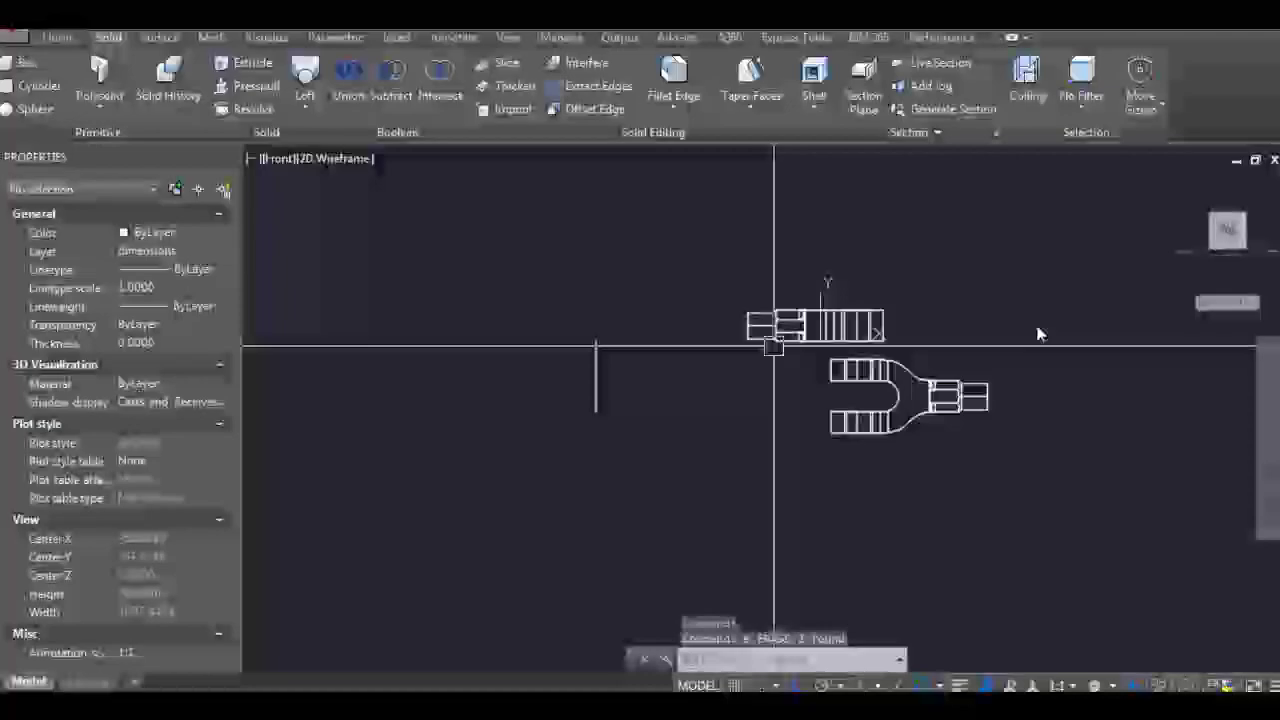
Step: Colour the Y-shaped fork solid green and the upper eye-end solid magenta
click(906, 432)
click(221, 232)
click(160, 309)
key(Escape)
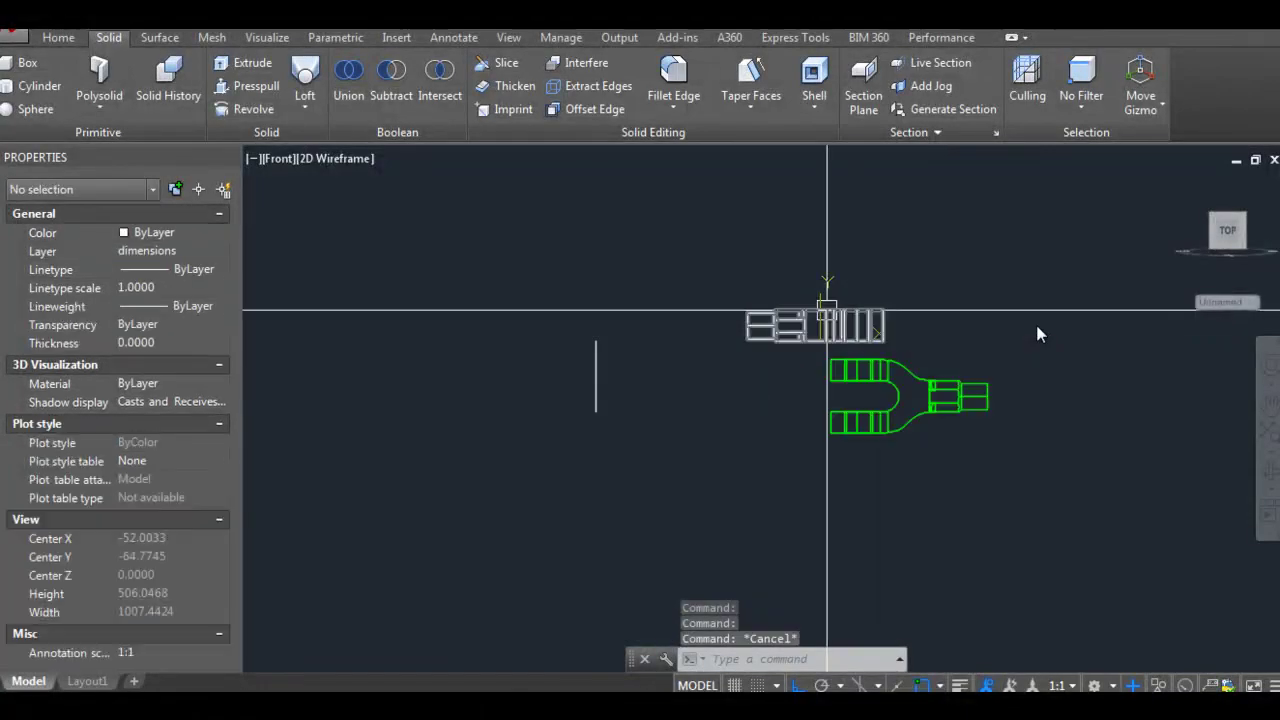
click(815, 325)
click(221, 232)
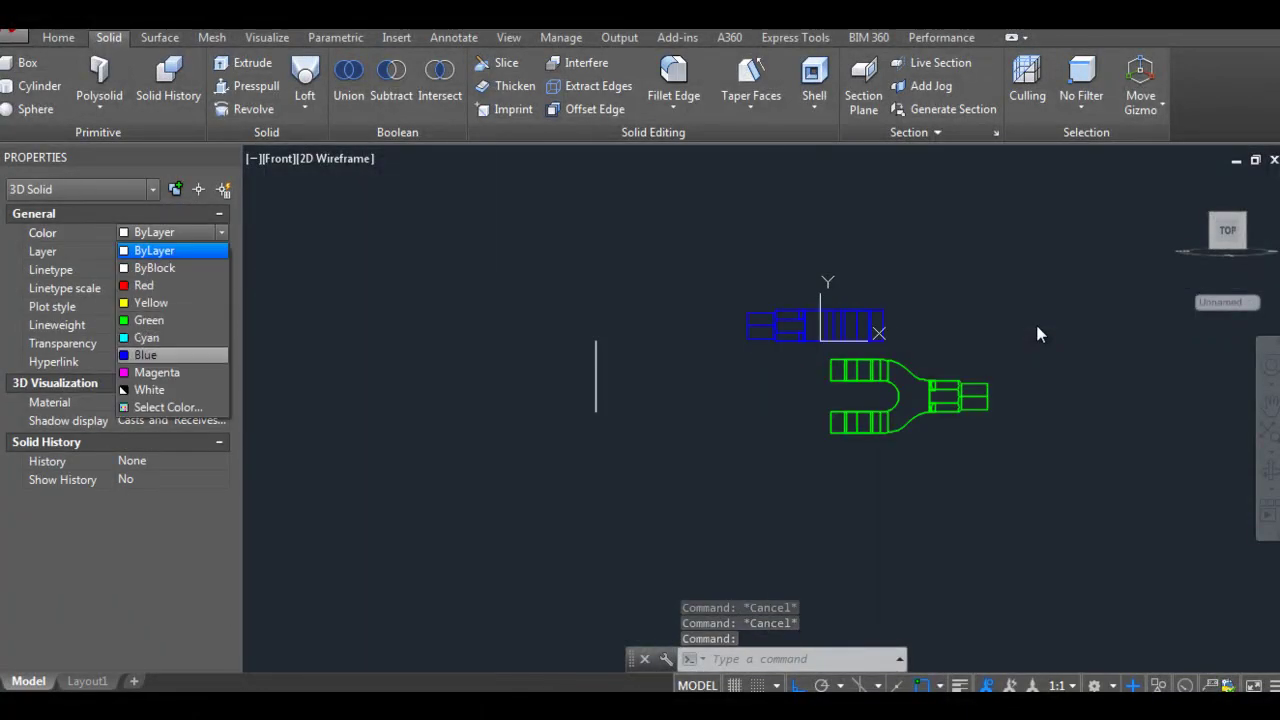
click(150, 366)
key(Escape)
Step: Move the magenta solid from an endpoint snap onto the fork's axis in Front view
text(m)
key(Return)
click(815, 325)
key(Return)
shift+right_click(620, 400)
click(657, 354)
click(747, 325)
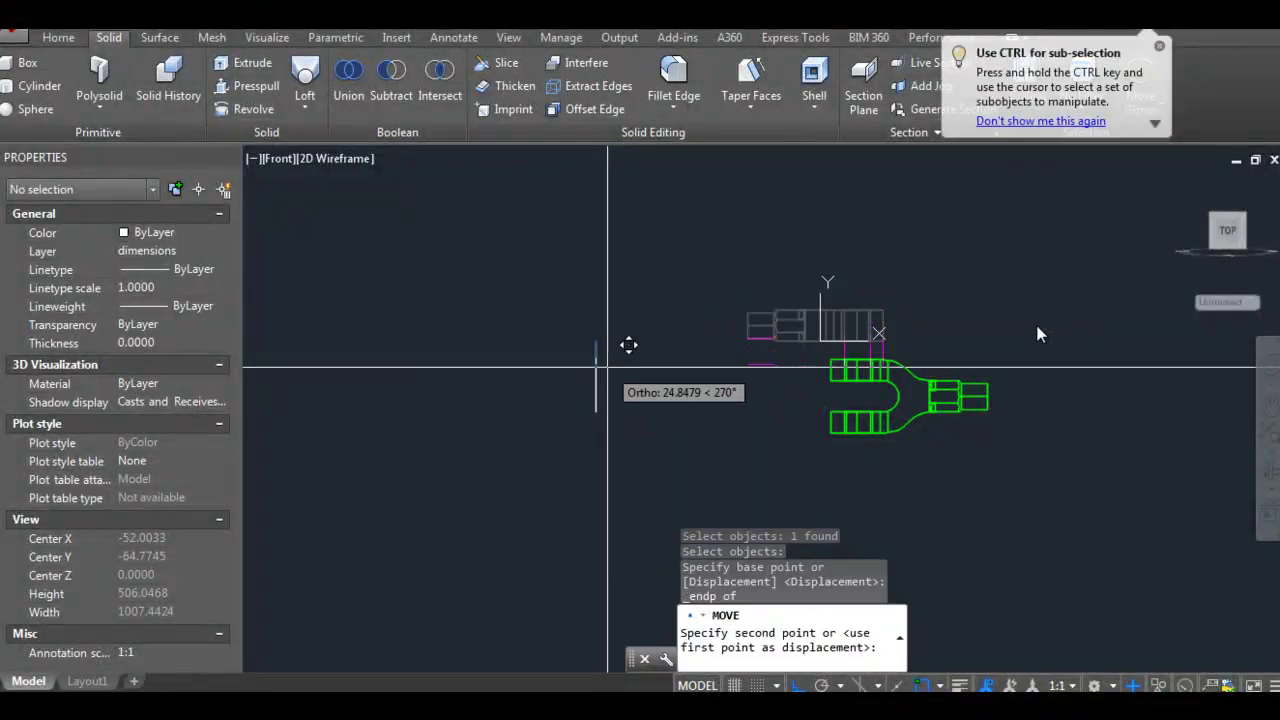
click(558, 388)
Step: In Top view, move the magenta eye end onto the fork's axis
text(-v)
key(Return)
text(t)
key(Return)
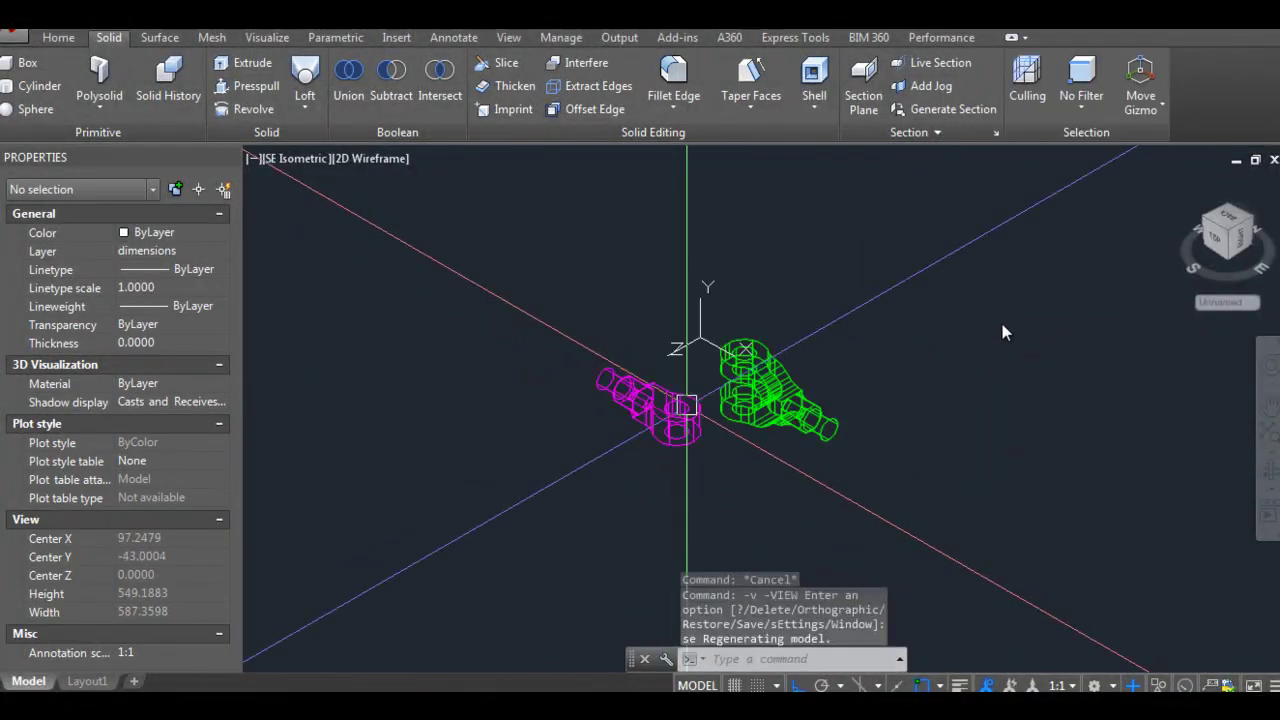
key(Escape)
text(m)
key(Return)
click(650, 470)
key(Return)
click(724, 510)
click(724, 292)
Step: Apply the Realistic visual style and orbit to inspect the assembled joint
click(1245, 248)
click(345, 157)
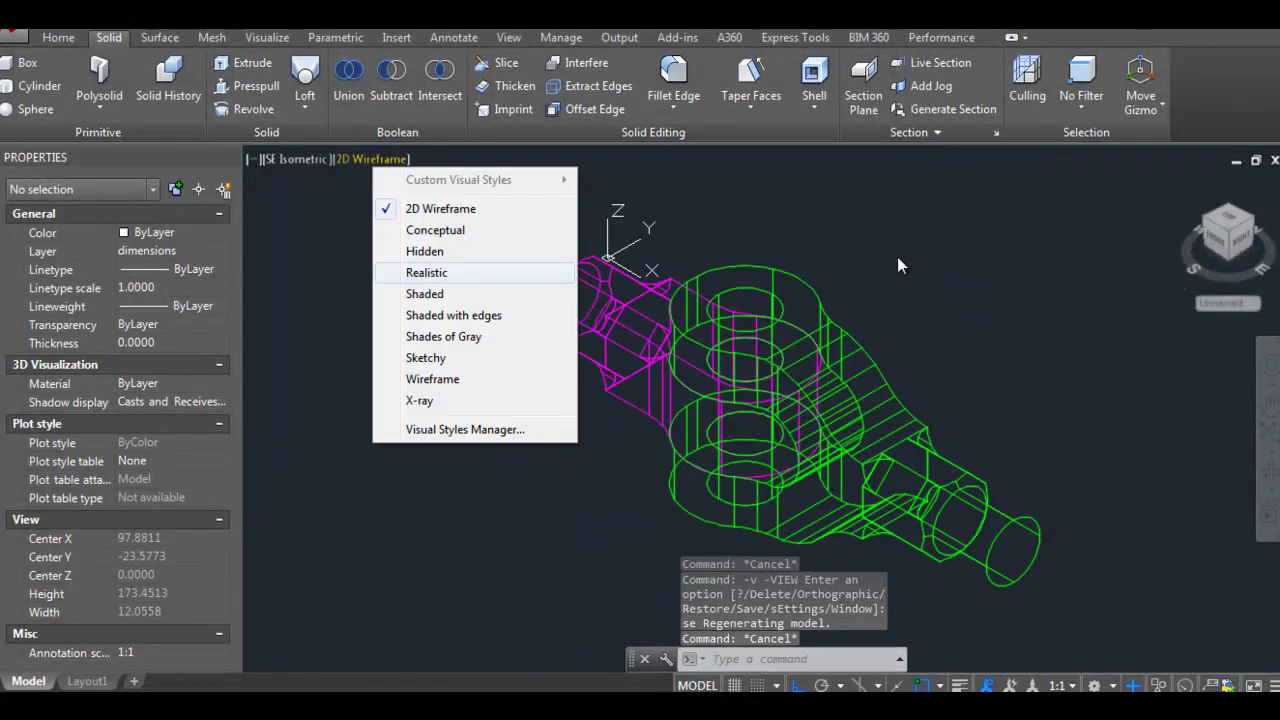
click(443, 271)
text(orbit)
key(Return)
drag(942, 291, 879, 300)
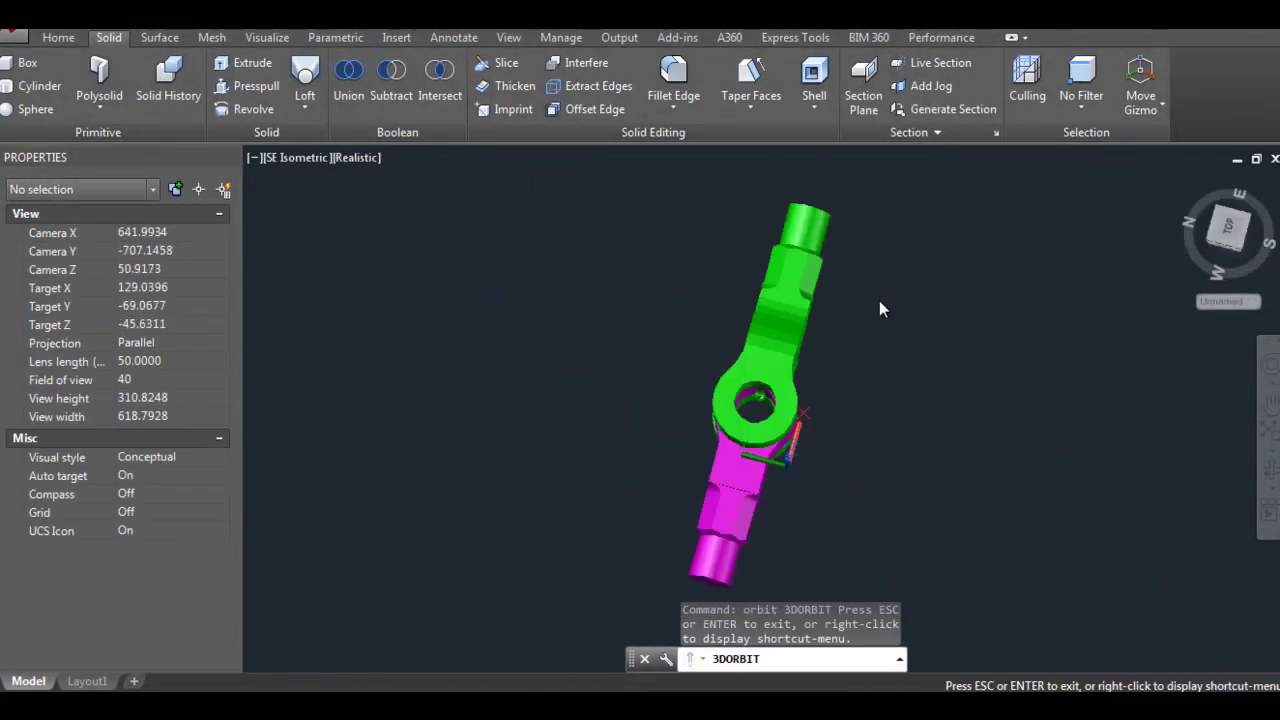
key(Escape)
key(Escape)
key(Escape)
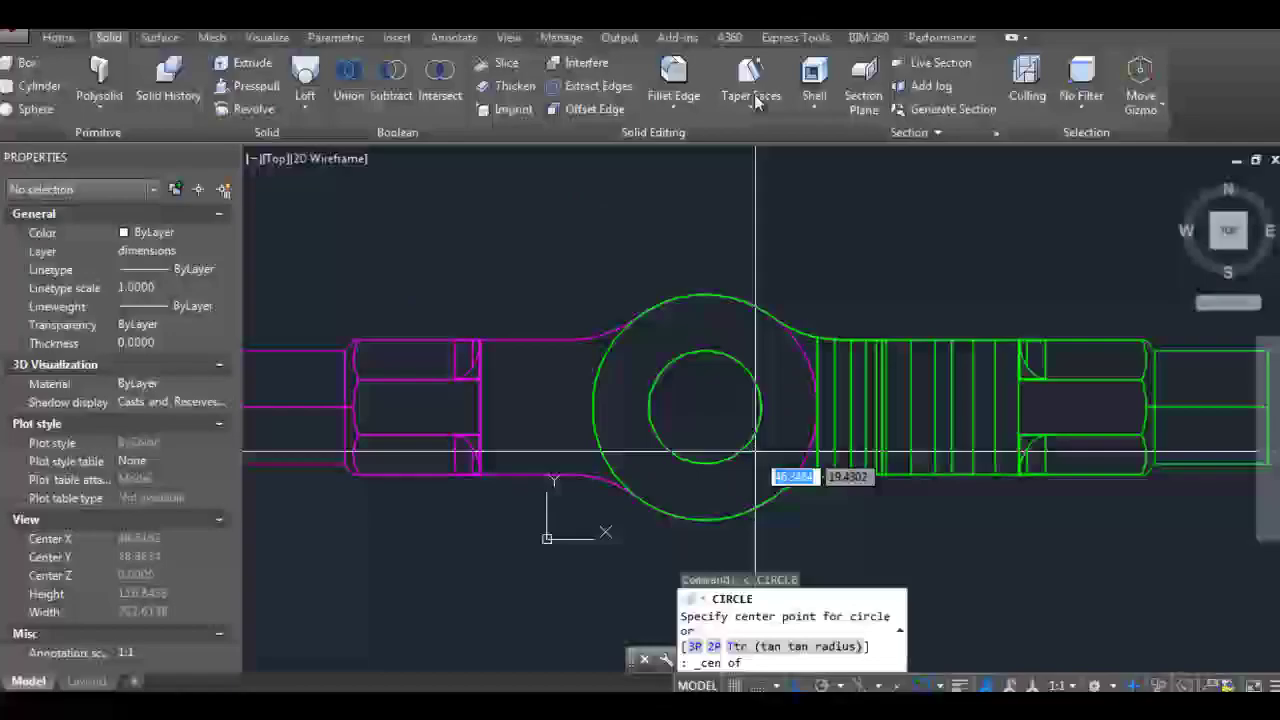
Step: Draw a 40-diameter circle centred on the hole's centre
scroll(755, 453, up, 3)
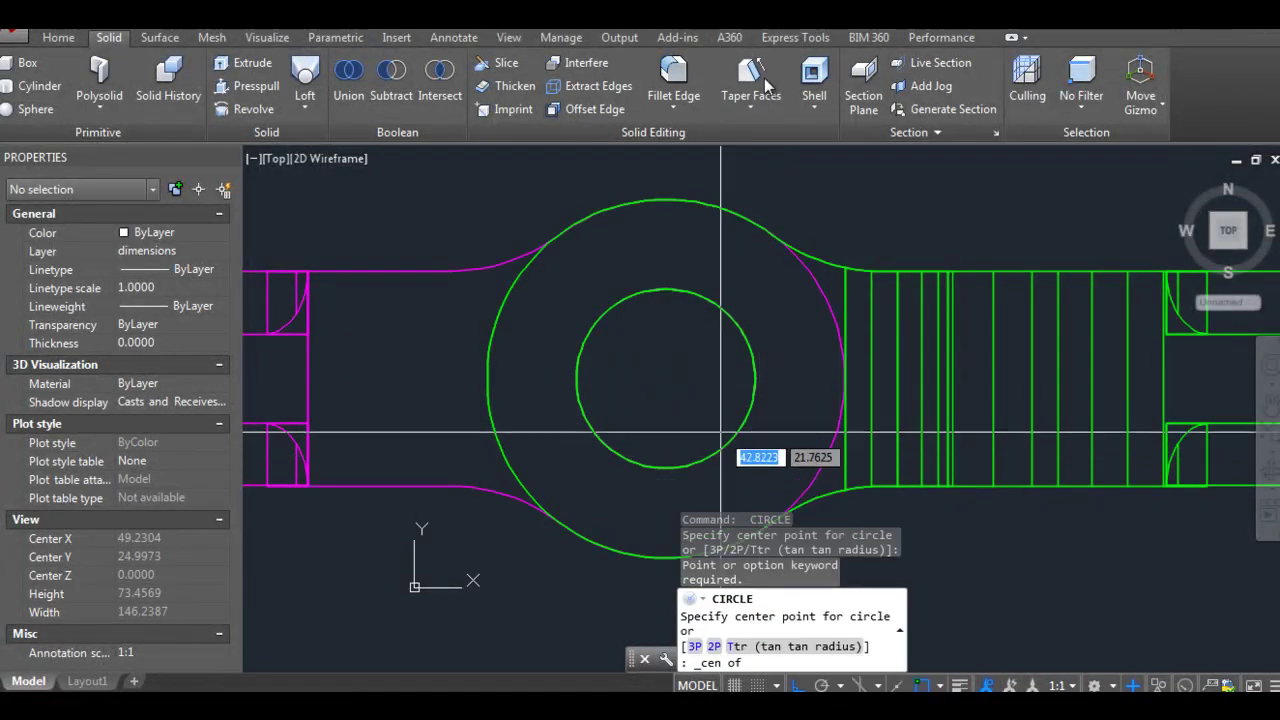
click(720, 433)
text(d 40)
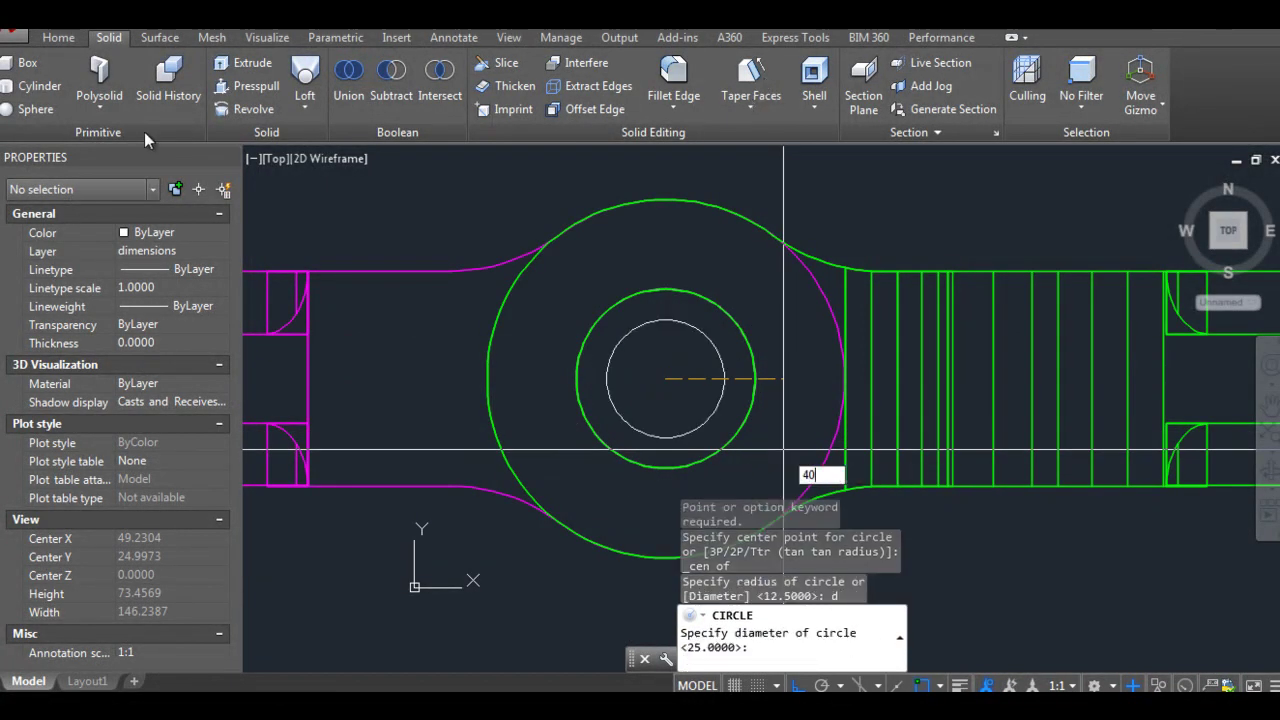
key(Return)
Step: Add a diameter dimension to the new circle, then select it for erasing
text(ddi)
key(Return)
click(775, 435)
scroll(884, 515, down, 3)
scroll(884, 515, up, 2)
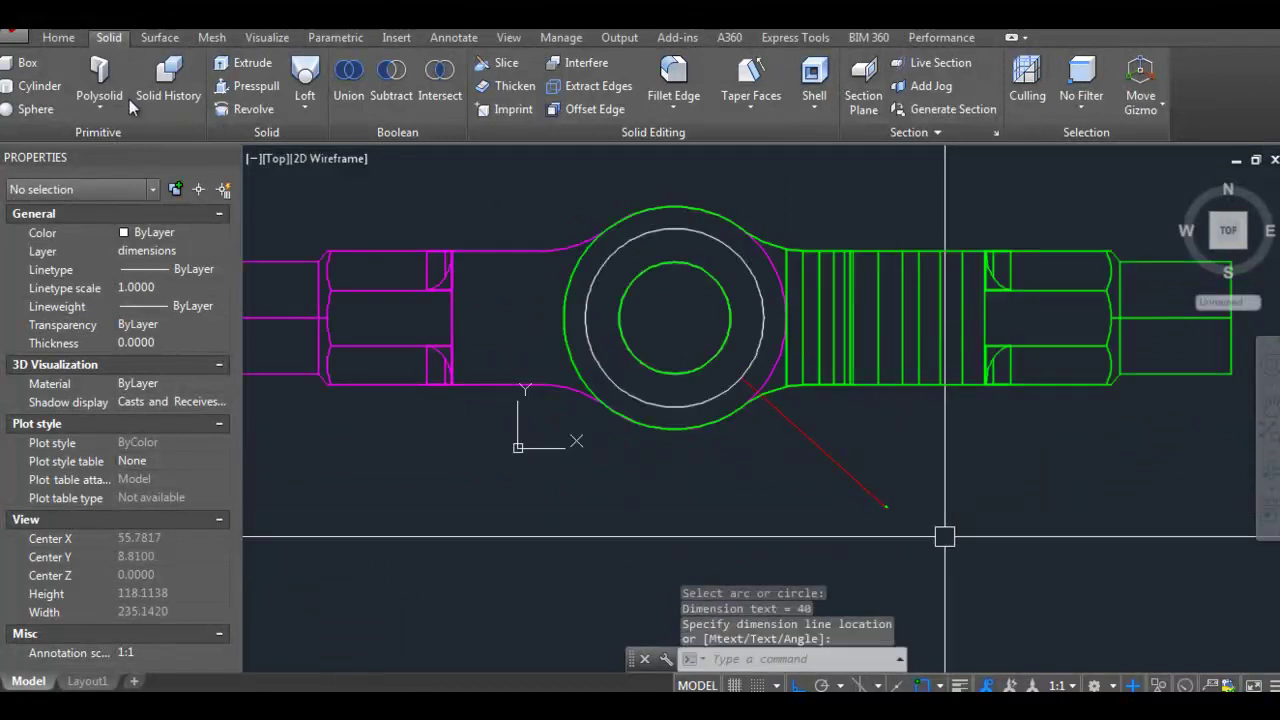
click(860, 497)
key(Escape)
key(Escape)
drag(880, 505, 831, 464)
text(e)
key(Return)
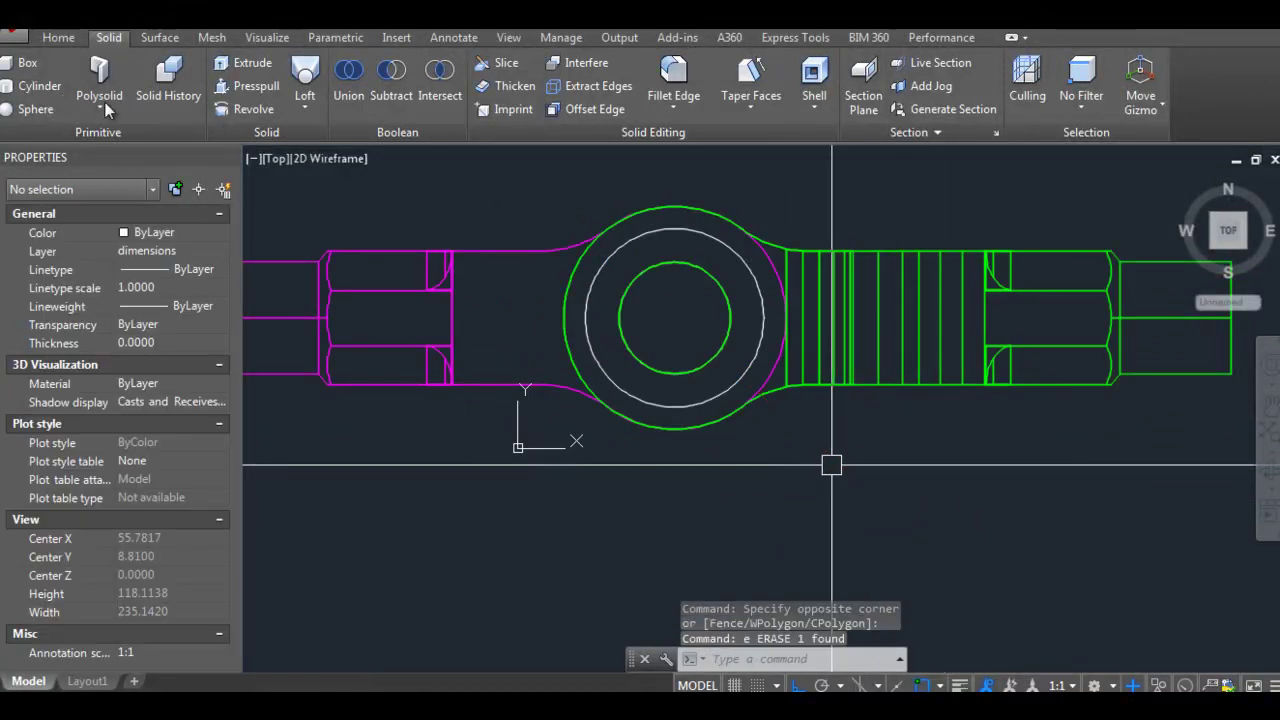
Step: Move the 40 circle and the hole circle clear of the assembly
drag(555, 200, 808, 470)
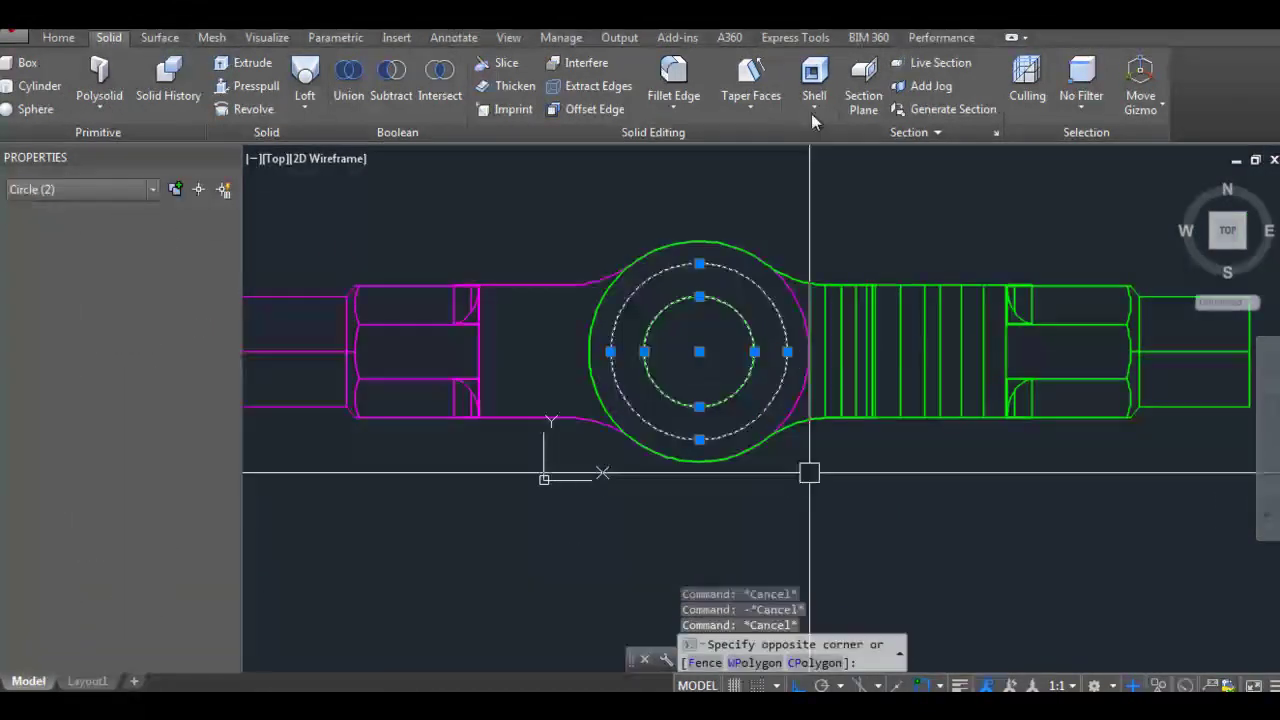
text(m)
key(Return)
scroll(843, 233, down, 4)
click(878, 311)
key(Escape)
key(Escape)
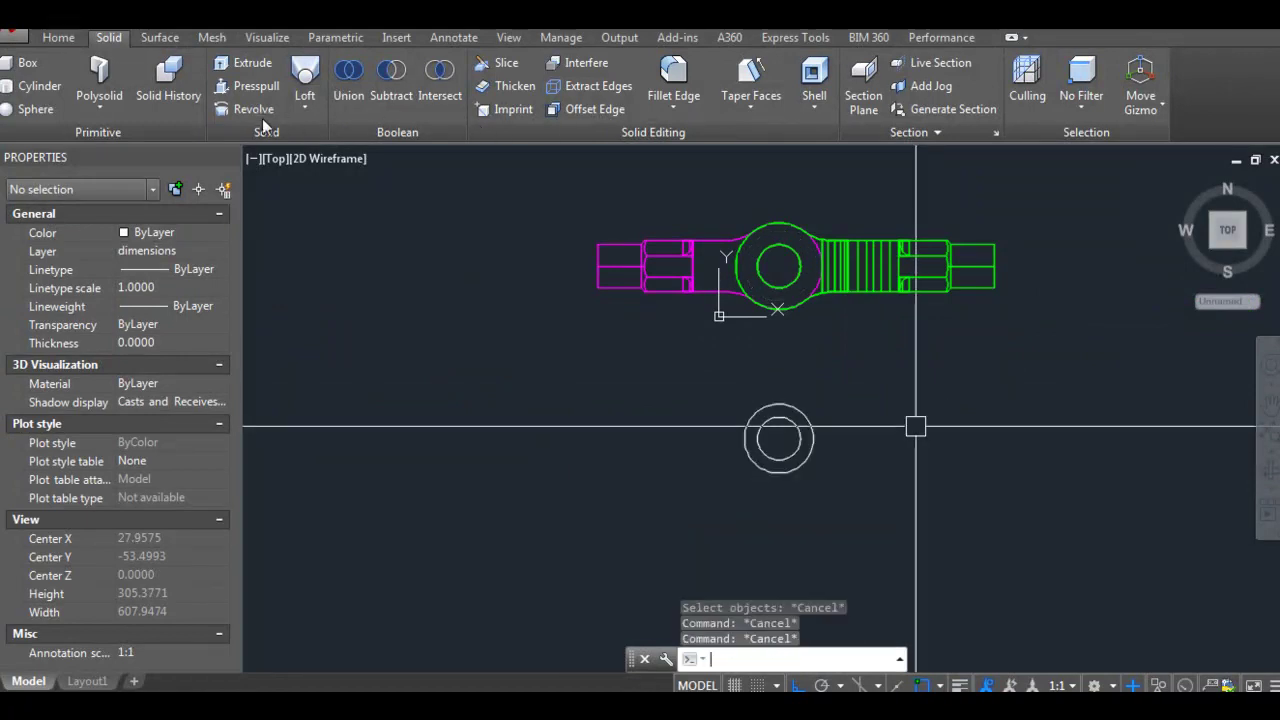
Step: Extrude both the outer and inner circles into cylinders
text(ext)
key(Return)
scroll(718, 417, down, 3)
click(712, 443)
scroll(675, 401, up, 4)
key(Return)
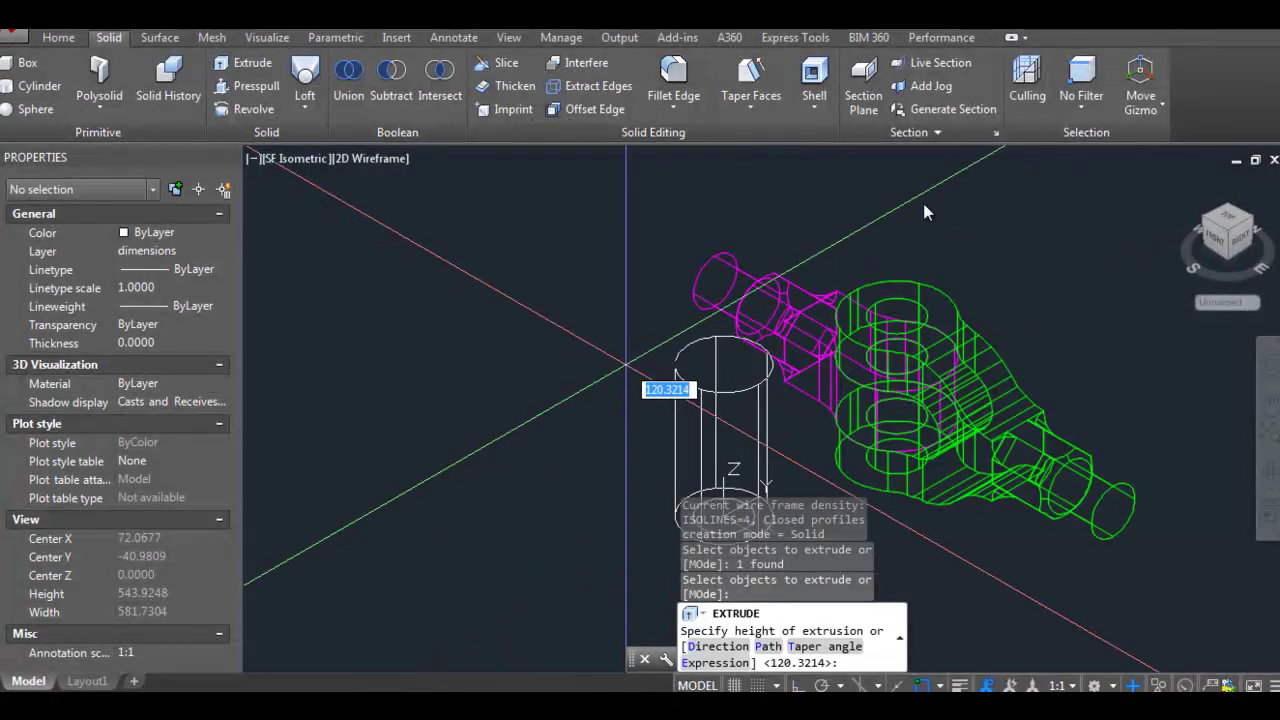
key(Return)
scroll(923, 203, up, 3)
scroll(923, 203, down, 3)
key(Return)
Step: Subtract the inner cylinder from the outer one to hollow the ring
key(Escape)
scroll(700, 429, up, 3)
scroll(680, 343, up, 2)
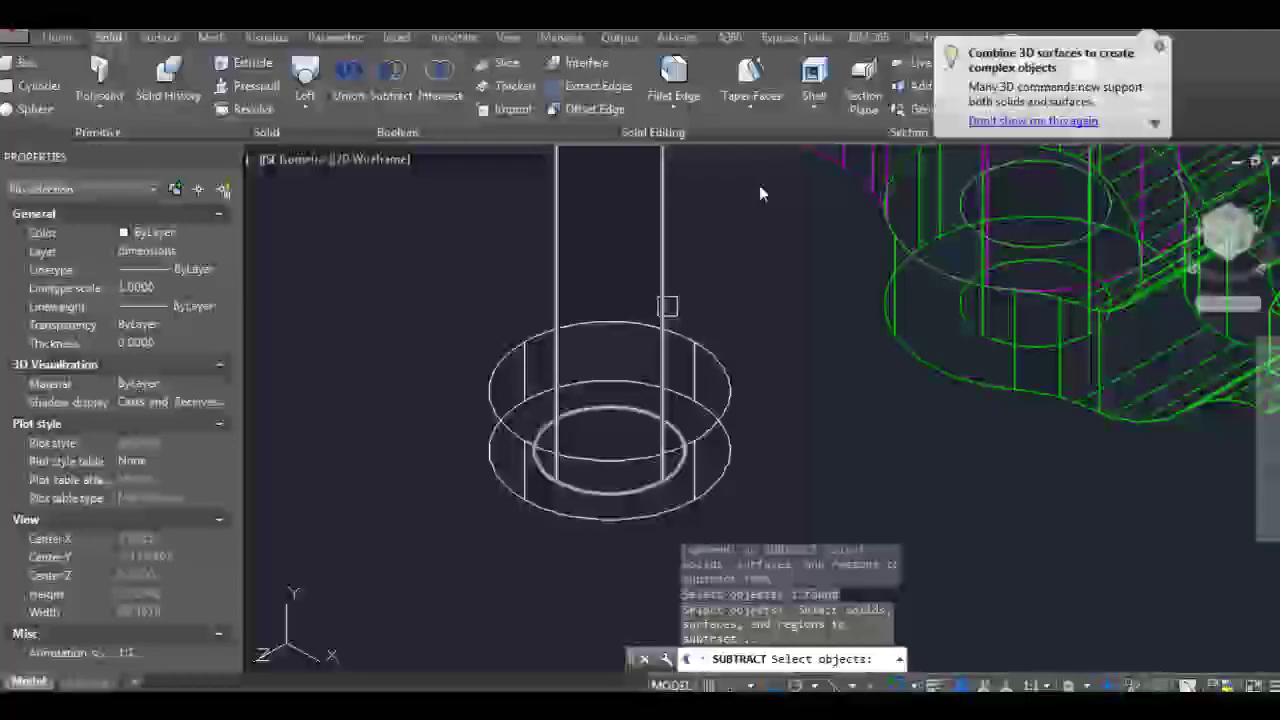
key(Escape)
scroll(760, 194, down, 4)
text(e)
key(Return)
scroll(730, 385, up, 2)
key(Escape)
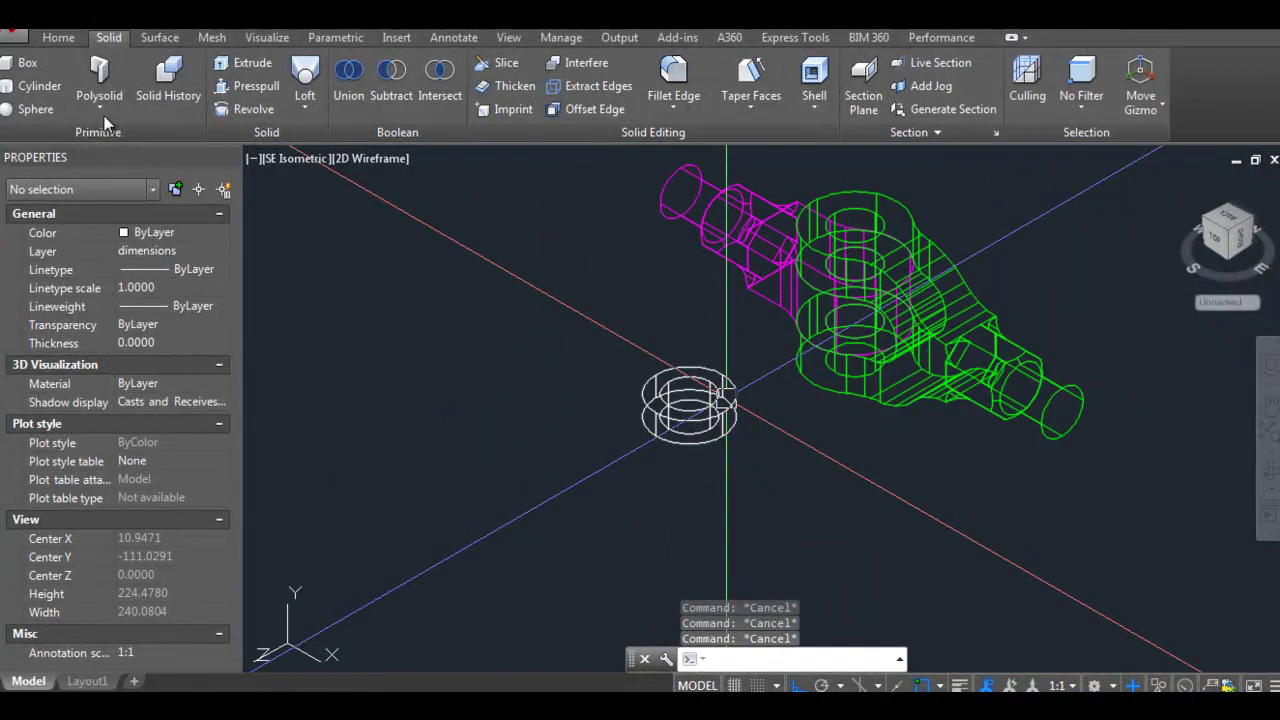
text(-v)
key(Return)
Step: In Front view, select the collar ring and start moving it upward
text(f)
key(Return)
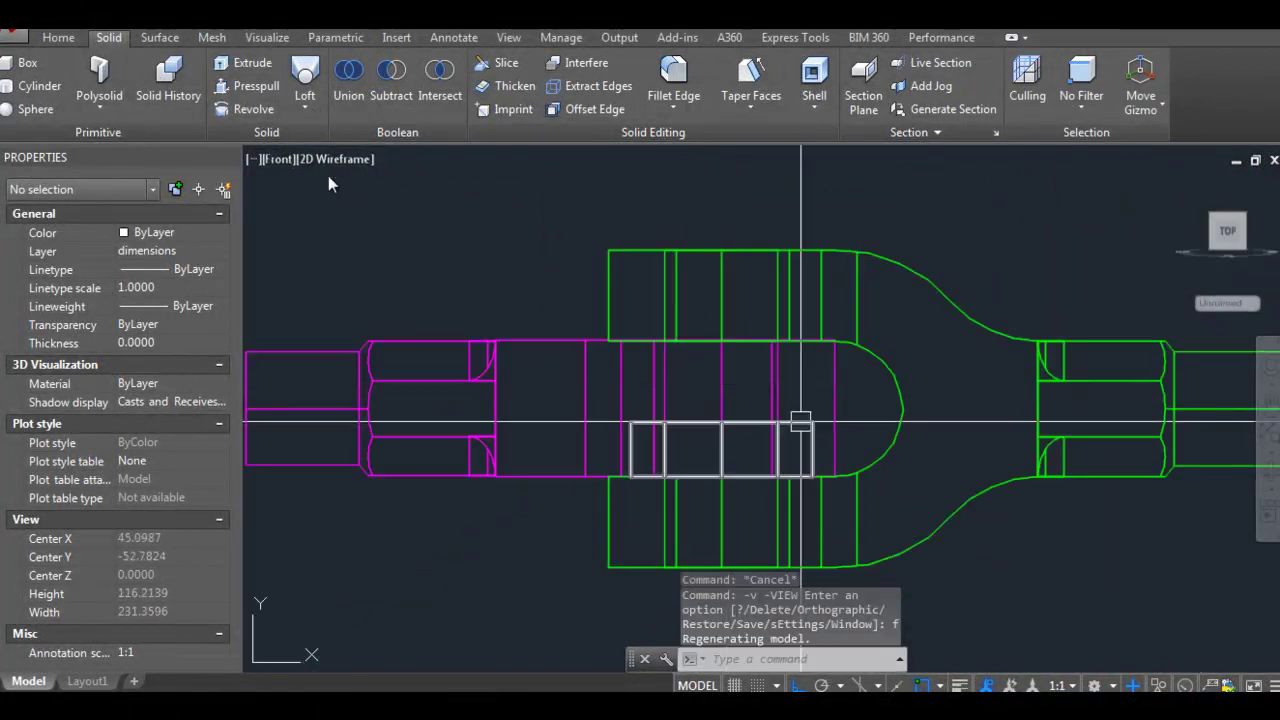
key(Escape)
scroll(829, 443, up, 3)
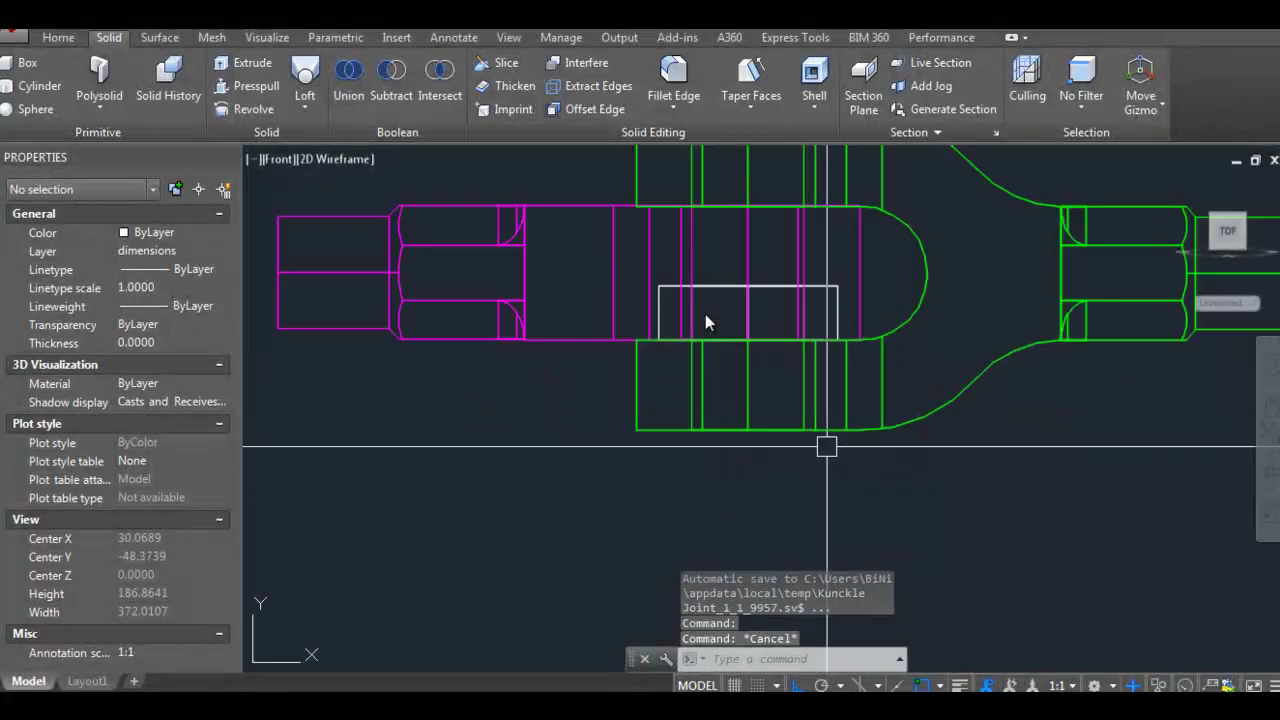
click(803, 440)
scroll(700, 350, down, 3)
text(m)
key(Return)
text(l)
key(Return)
scroll(532, 285, up, 2)
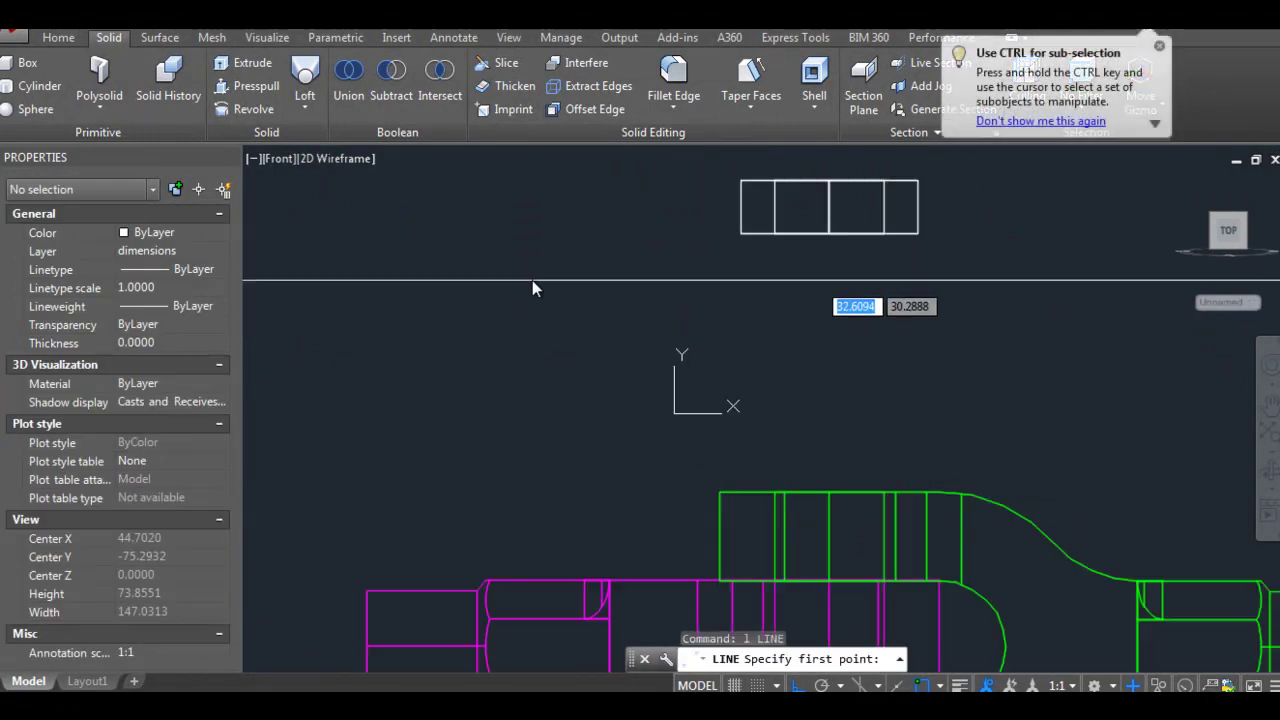
scroll(600, 285, down, 1)
Step: Begin a guide line near the collar, then cancel it
click(740, 285)
scroll(786, 300, down, 1)
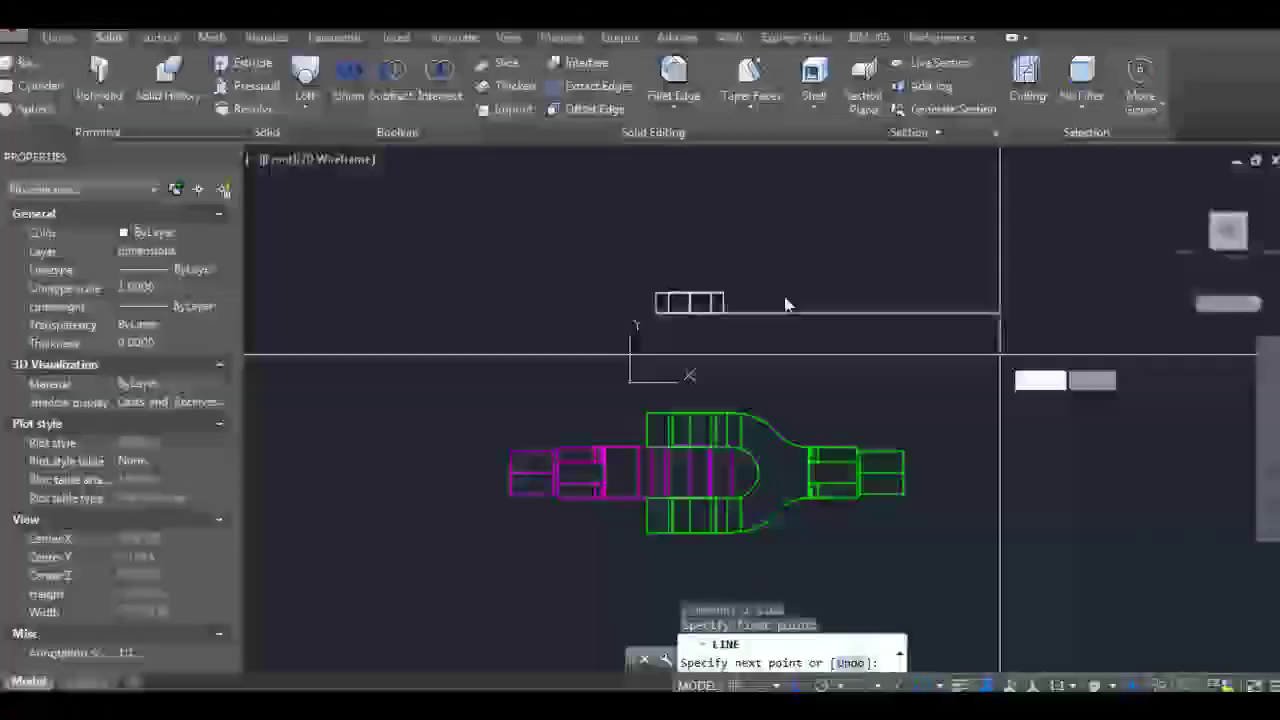
scroll(823, 302, up, 3)
scroll(871, 344, up, 1)
key(Escape)
scroll(895, 355, down, 3)
Step: Draw a diameter-6 cylinder from the collar's centre snap, running through the collar
key(Escape)
key(Escape)
scroll(1030, 540, up, 4)
shift+right_click(1035, 500)
click(900, 463)
click(845, 450)
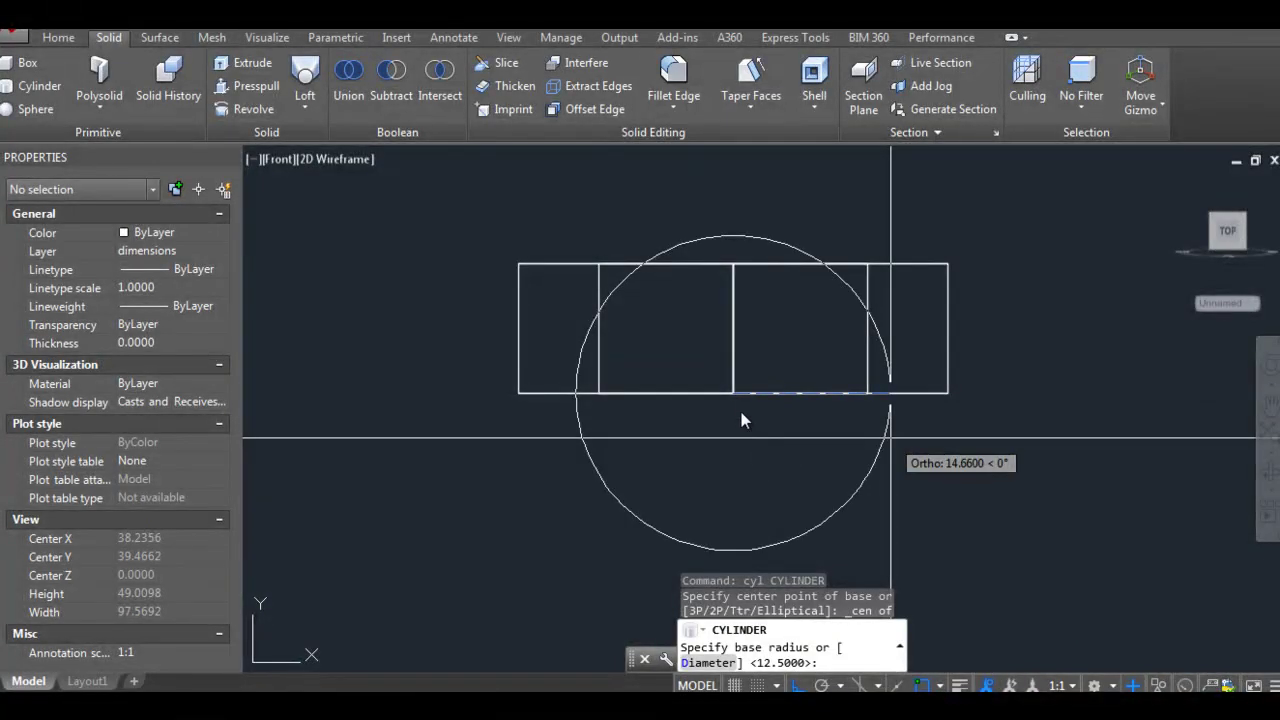
text(d)
key(Return)
text(6)
key(Return)
click(831, 418)
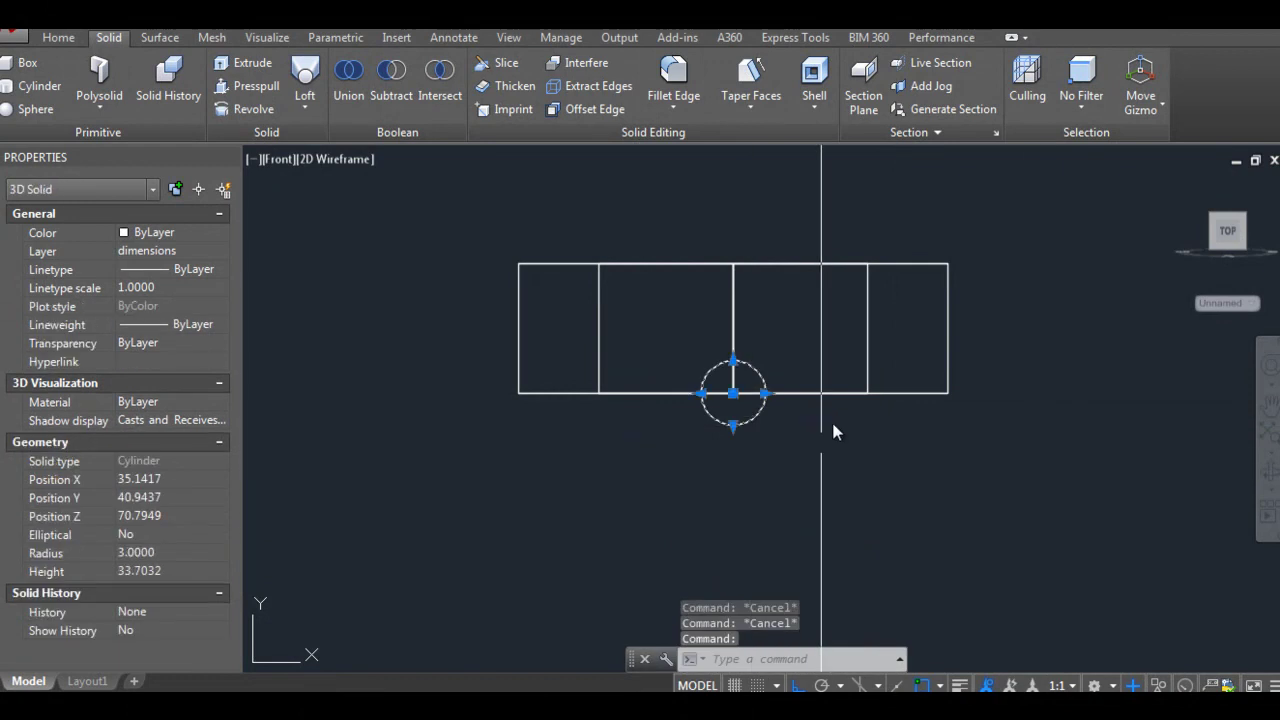
click(733, 393)
text(6)
key(Return)
key(Escape)
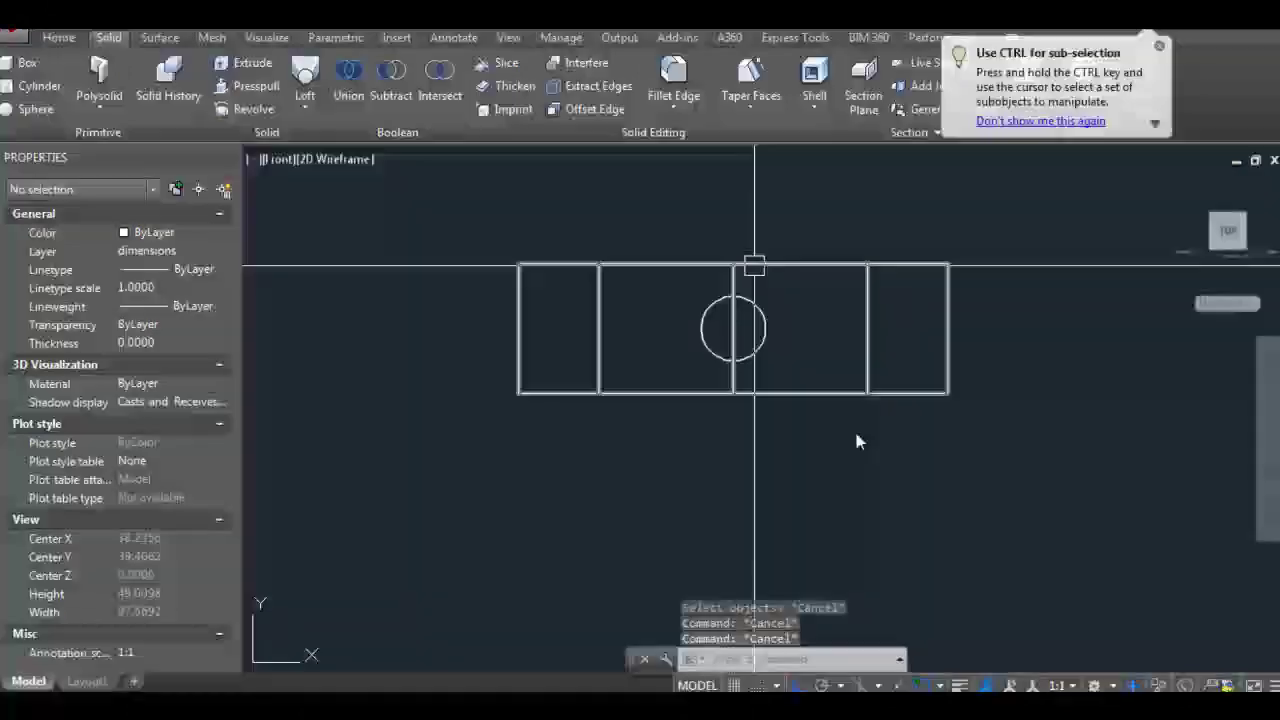
Step: In the southeast isometric view, move the pin cylinder into position
text(-v)
key(Return)
text(se)
key(Return)
scroll(844, 315, up, 5)
scroll(832, 311, up, 3)
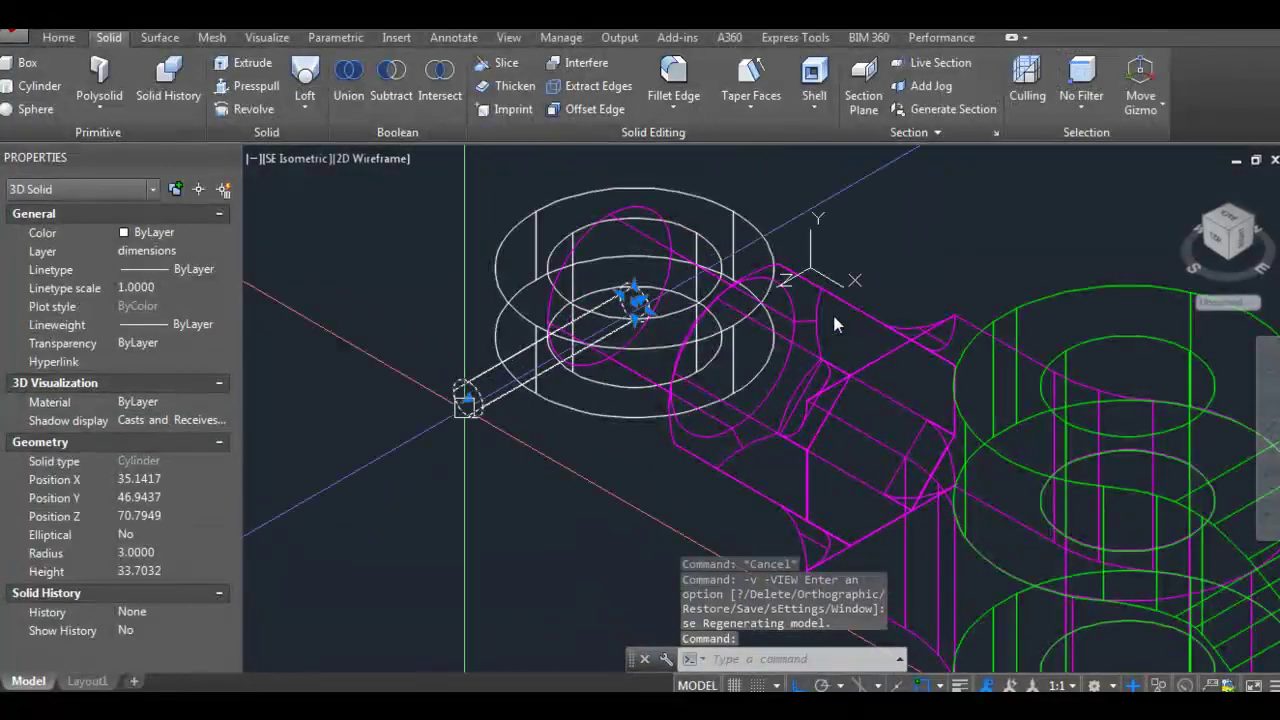
scroll(832, 311, down, 5)
text(m)
key(Return)
click(468, 375)
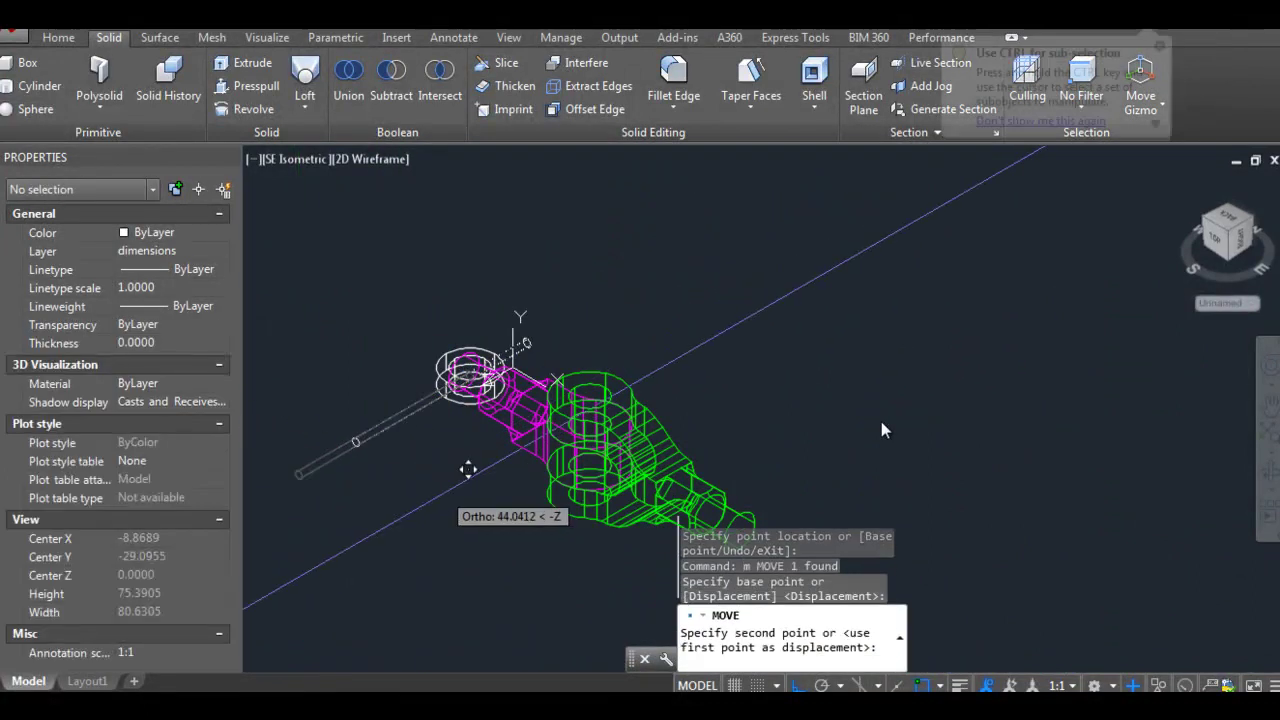
scroll(881, 421, up, 3)
Step: Start a subtraction with SU, then cancel it
text(su)
key(Return)
key(Escape)
scroll(1005, 541, down, 3)
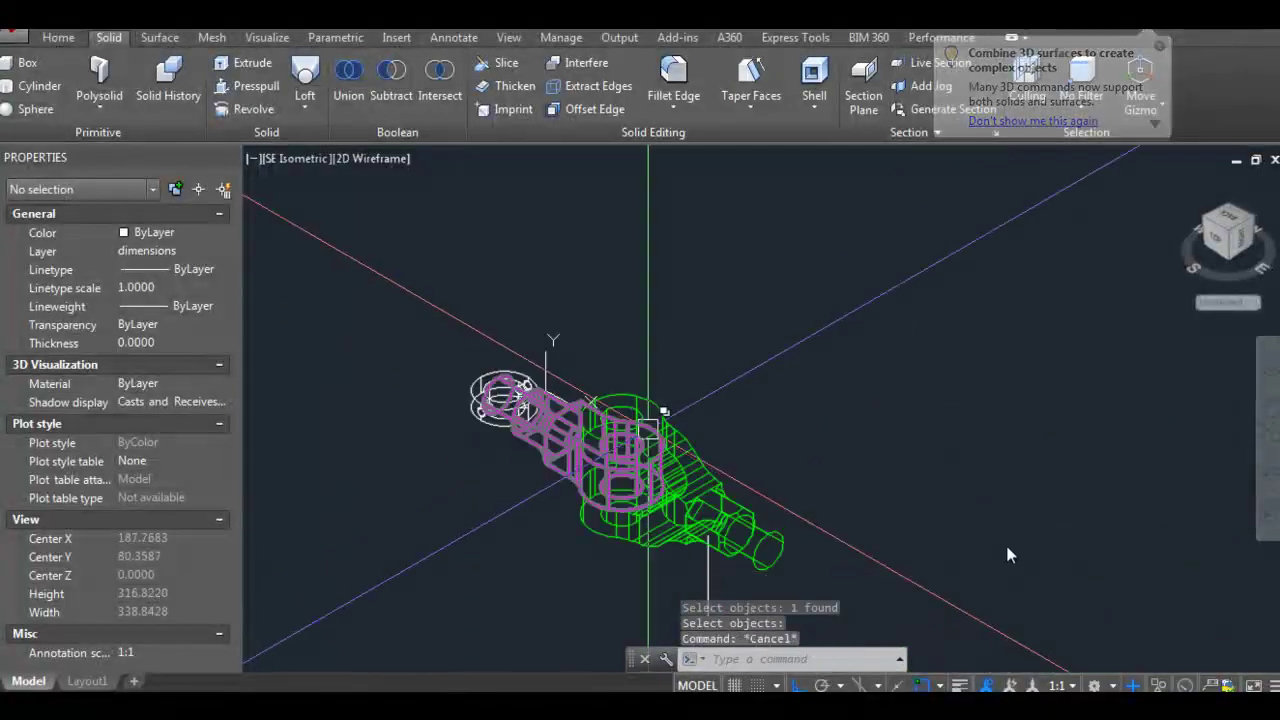
Step: In Front view, move the collar ring onto the top of the green fork end
text(-v)
key(Return)
text(f)
key(Return)
scroll(1005, 541, up, 3)
scroll(708, 383, down, 3)
text(m)
key(Return)
click(700, 298)
key(Return)
click(680, 345)
click(990, 345)
scroll(971, 366, up, 2)
key(Escape)
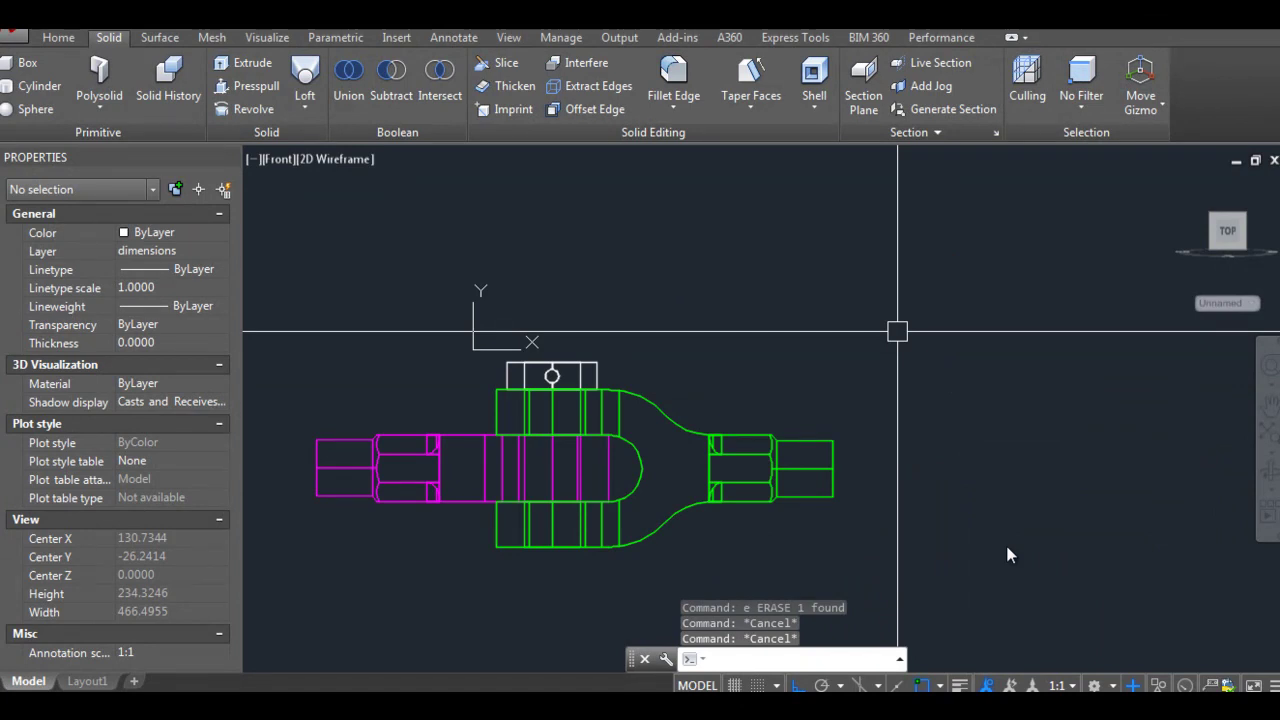
Step: Switch to the Left view with -VIEW and zoom in on the sketch
text(-v)
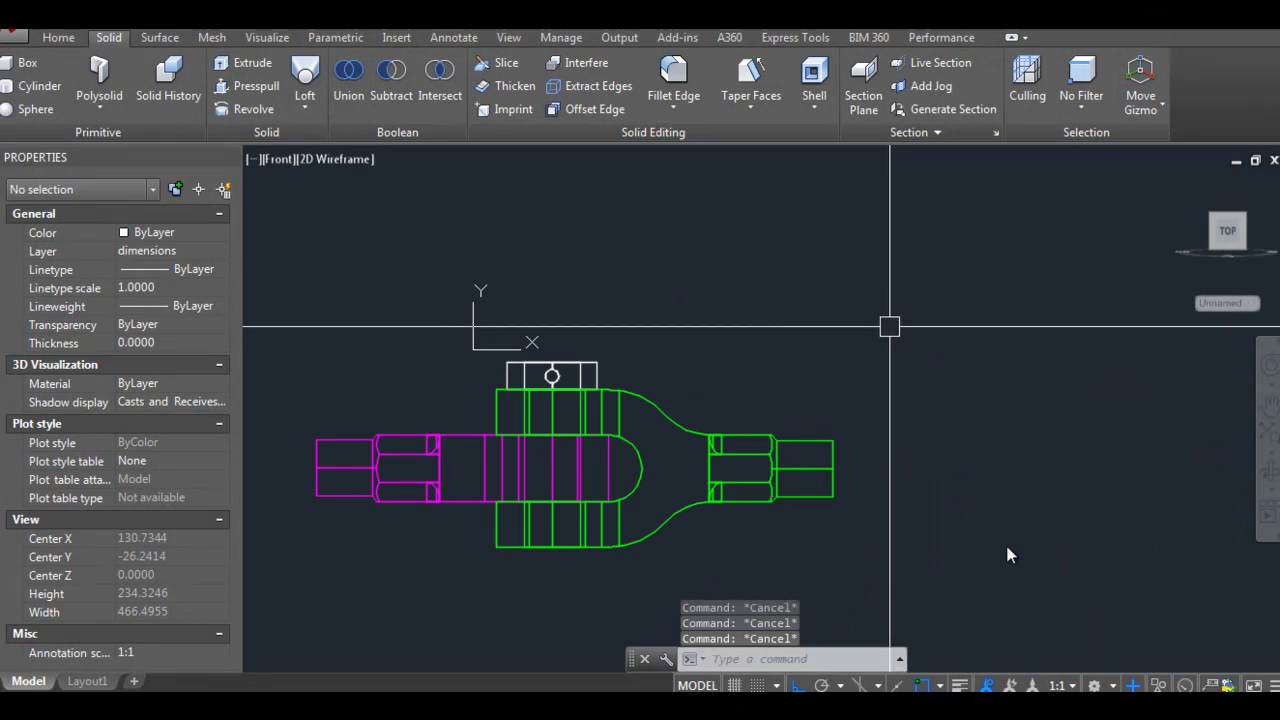
key(Return)
text(l)
key(Return)
key(Escape)
key(Escape)
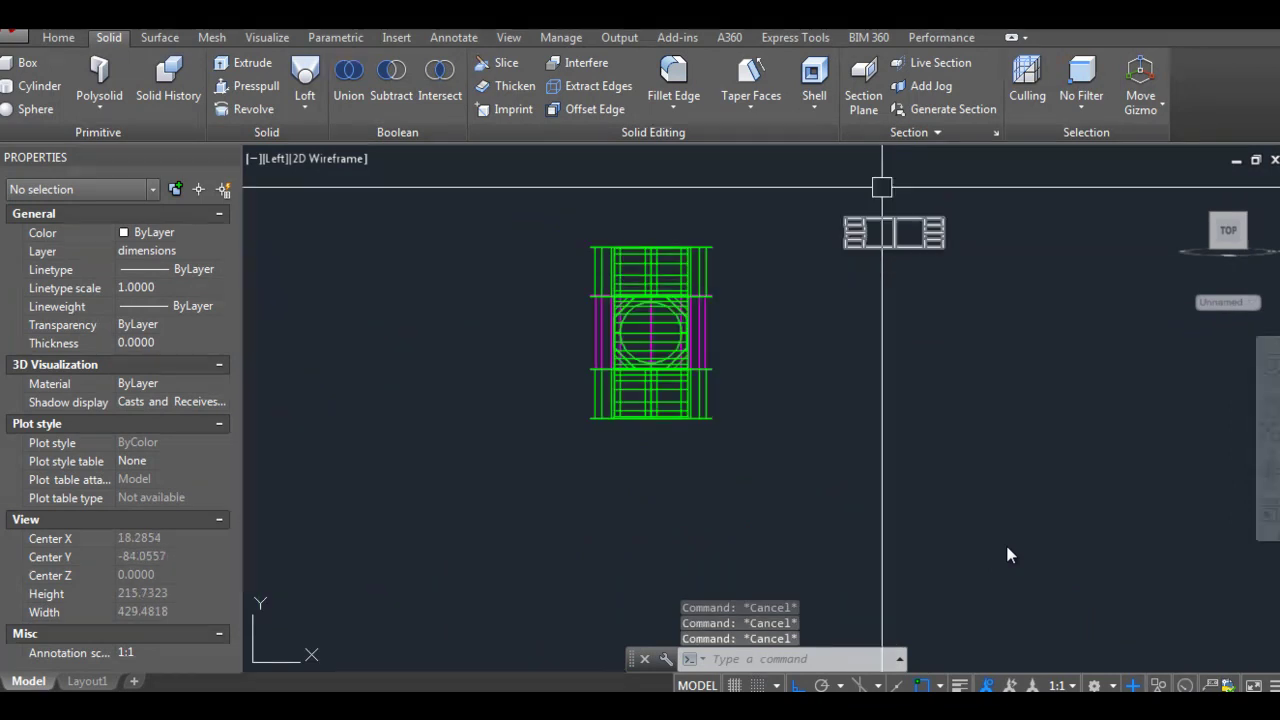
scroll(883, 189, up, 3)
text(l)
key(Return)
click(717, 224)
key(Escape)
key(Escape)
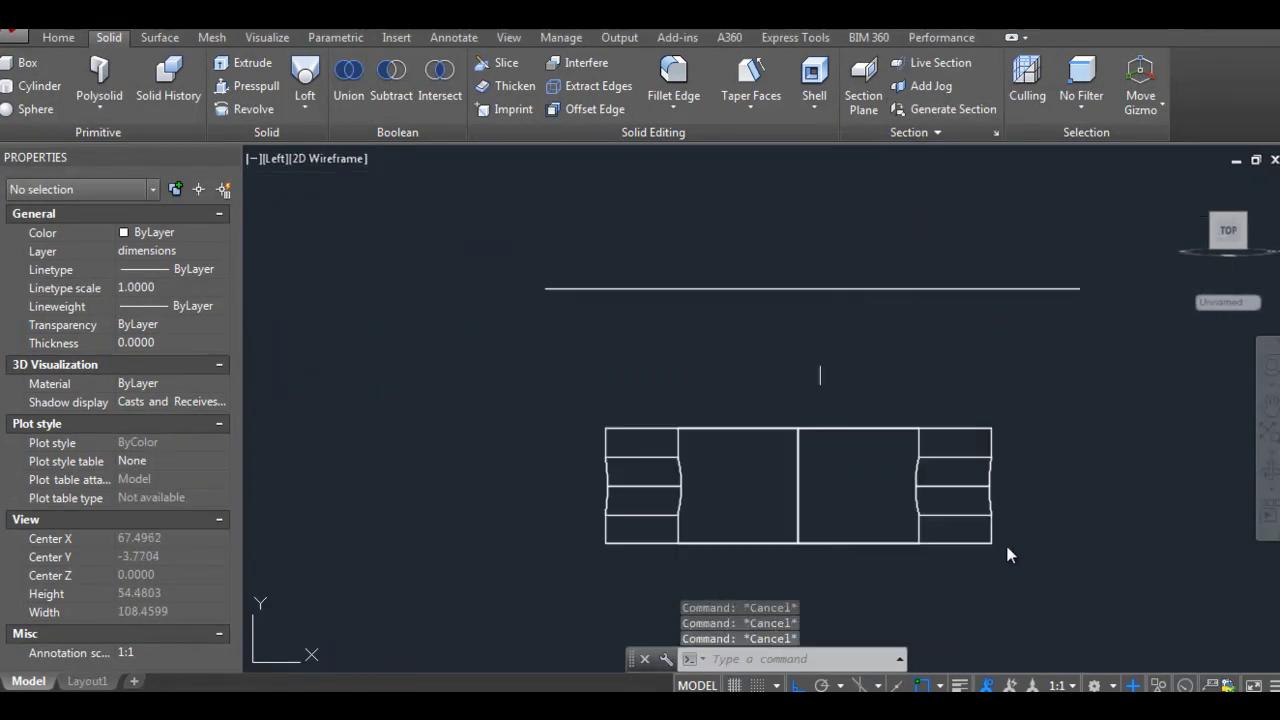
Step: Copy the horizontal line upward to make a parallel edge
text(co)
key(Return)
click(753, 288)
key(Return)
click(755, 288)
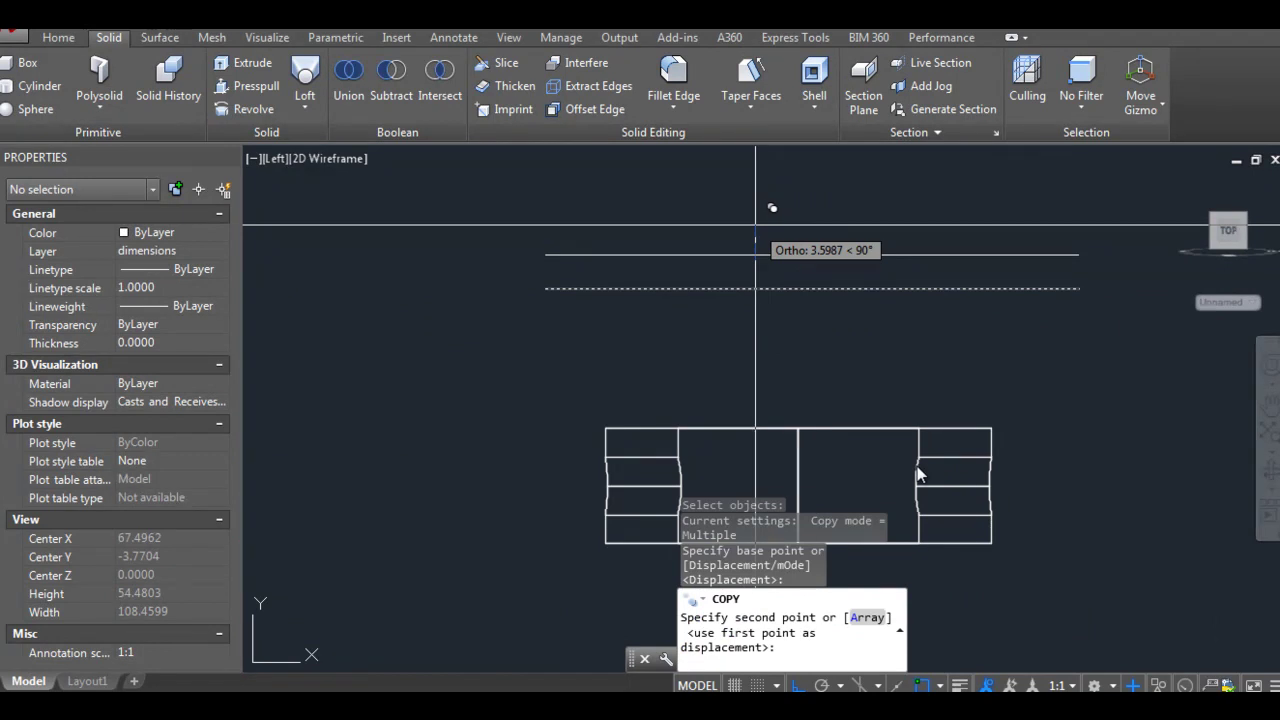
click(755, 225)
key(Escape)
Step: Copy a vertical line, then erase the stray vertical line
text(l)
key(Return)
scroll(700, 350, up, 3)
click(567, 337)
key(Escape)
text(co)
key(Return)
scroll(930, 540, up, 2)
click(558, 278)
key(Return)
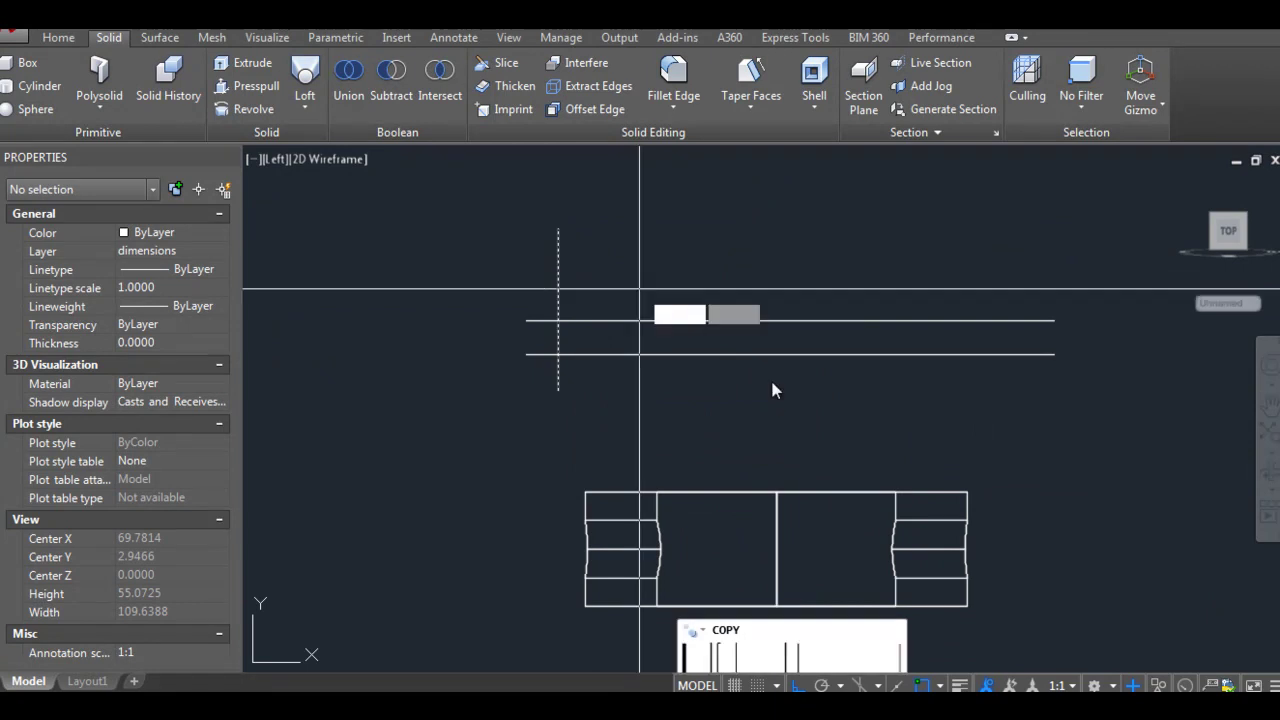
click(640, 320)
key(Escape)
key(Escape)
click(961, 414)
text(e)
key(Return)
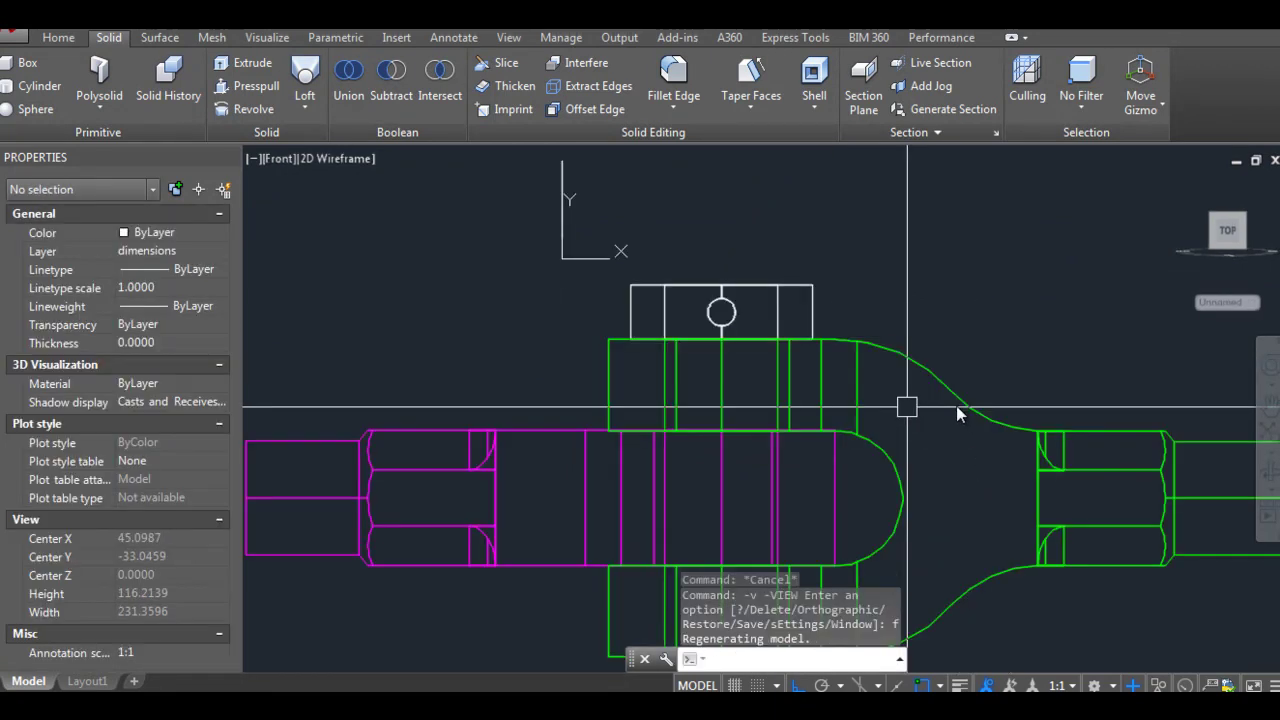
Step: Copy the vertical line 45 units to the right
scroll(956, 405, down, 3)
scroll(903, 350, down, 3)
scroll(786, 364, up, 3)
scroll(553, 410, up, 3)
text(co)
key(Return)
key(Return)
click(966, 383)
text(45)
Step: Copy the lower horizontal line and draw the gently sloping edge
key(Return)
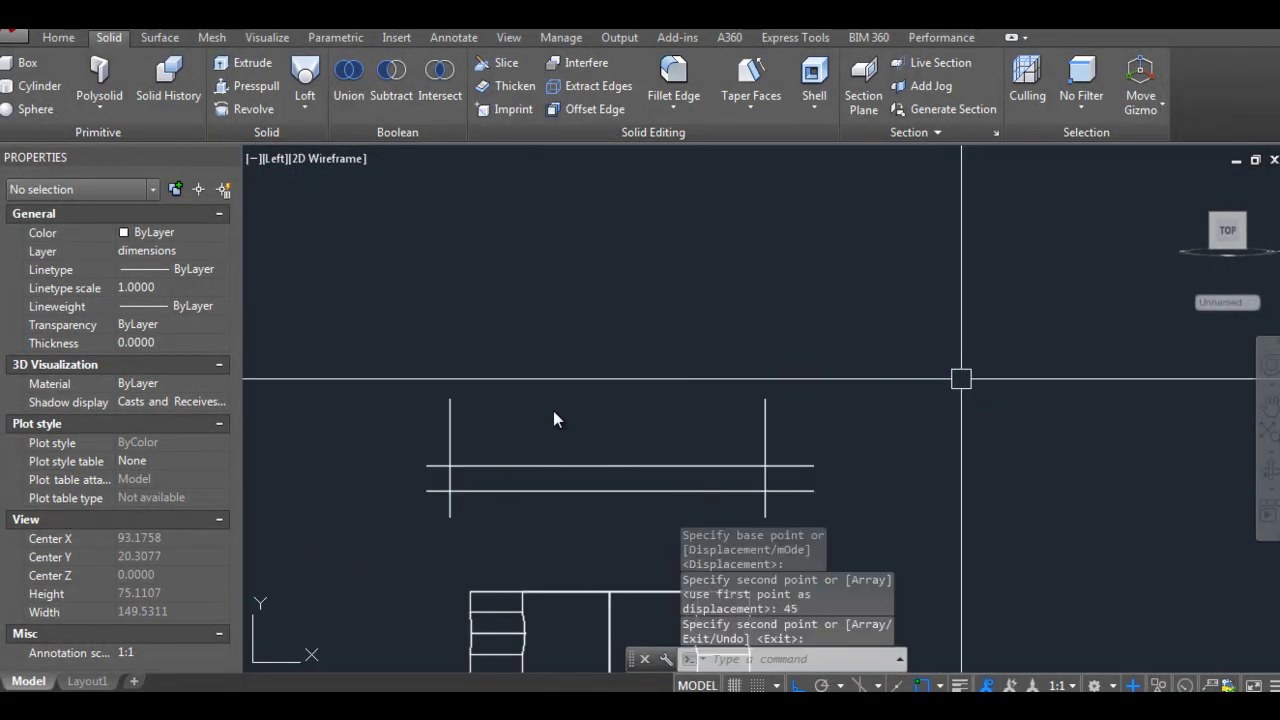
scroll(857, 366, up, 3)
text(co)
click(553, 424)
key(Return)
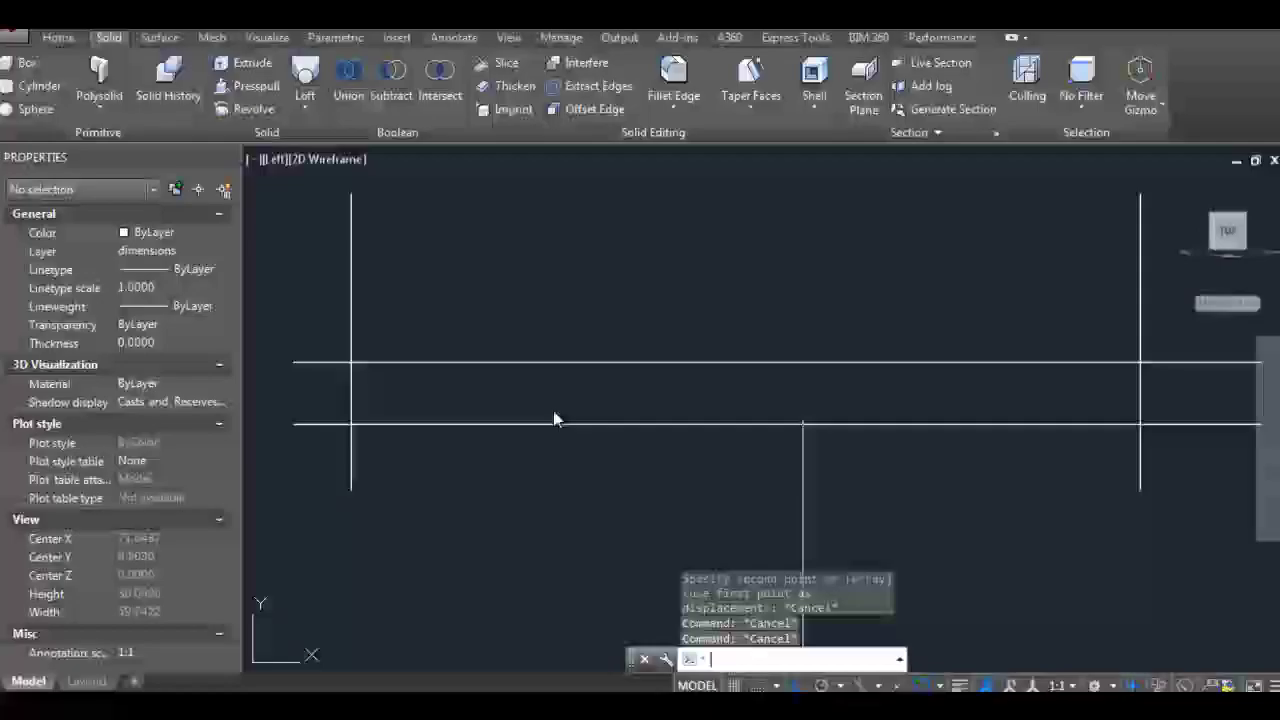
click(802, 268)
key(Escape)
key(Escape)
text(l)
Step: Window-select the construction lines and FLATTEN them
key(Return)
click(351, 362)
key(Escape)
key(Escape)
scroll(780, 417, down, 2)
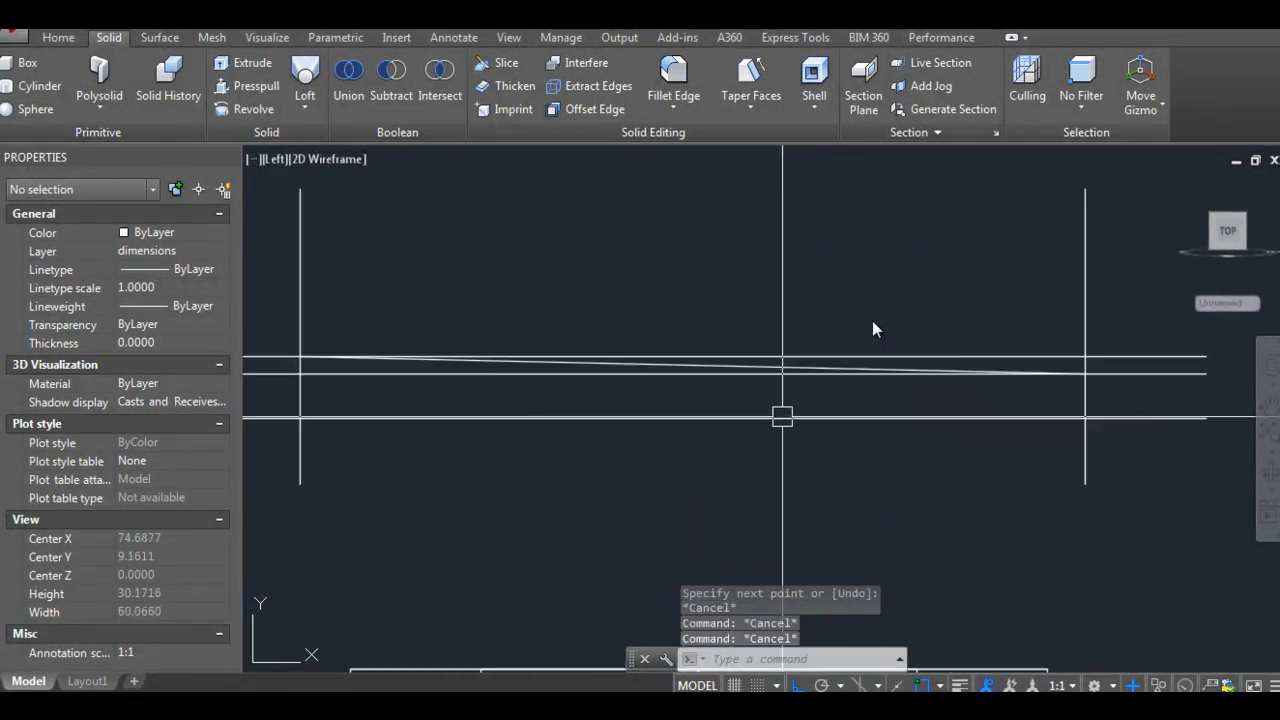
scroll(1011, 417, down, 2)
click(1099, 370)
click(1100, 443)
click(509, 343)
text(flatten)
key(Return)
key(Return)
key(Escape)
key(Escape)
key(Escape)
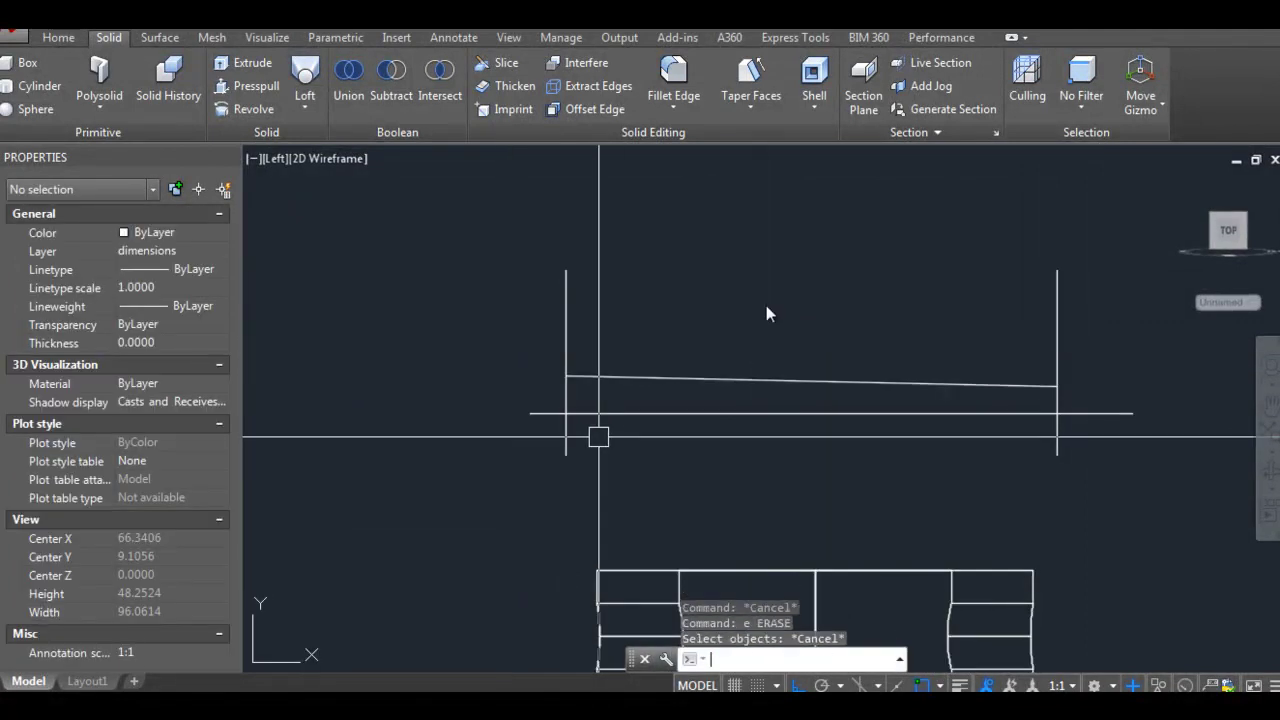
scroll(766, 305, up, 2)
scroll(766, 305, up, 2)
text(e)
Step: Start a circle centred on the line intersection
key(Return)
key(Escape)
text(c)
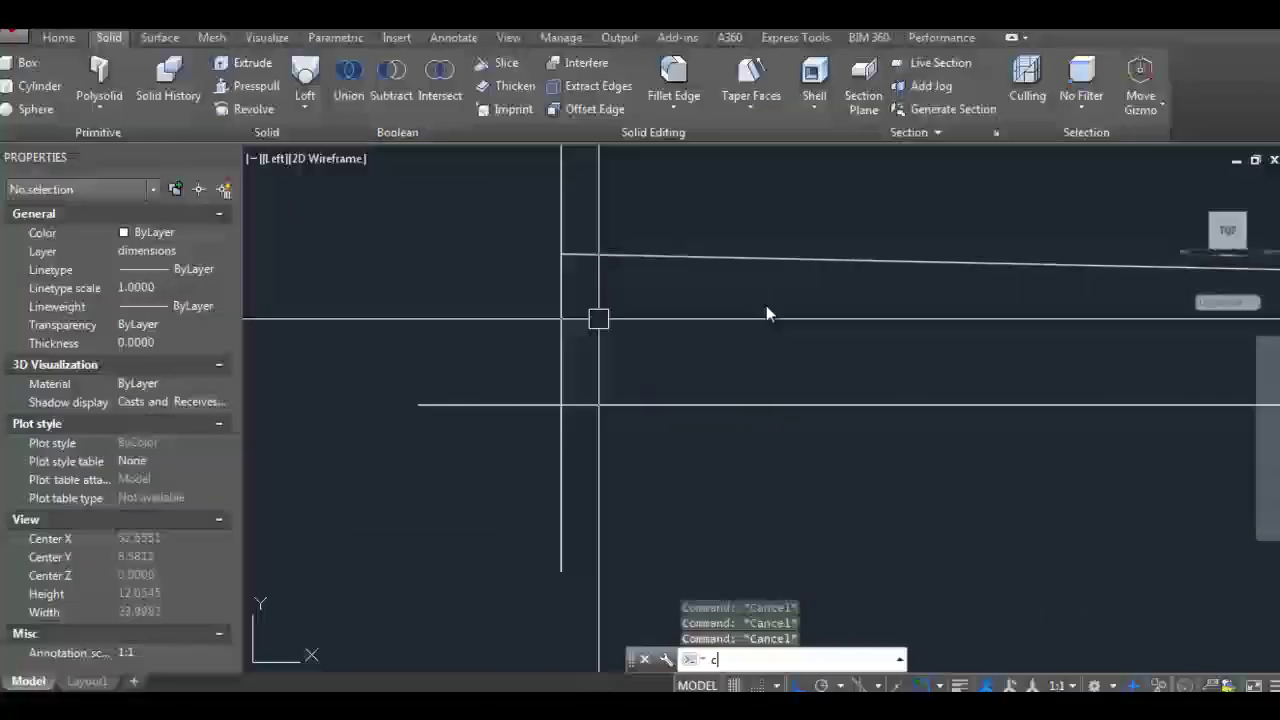
key(Return)
click(561, 404)
scroll(766, 305, down, 1)
scroll(766, 305, down, 1)
scroll(766, 305, down, 1)
Step: Finish the circle and set its diameter to 40 in Properties
click(753, 282)
click(807, 305)
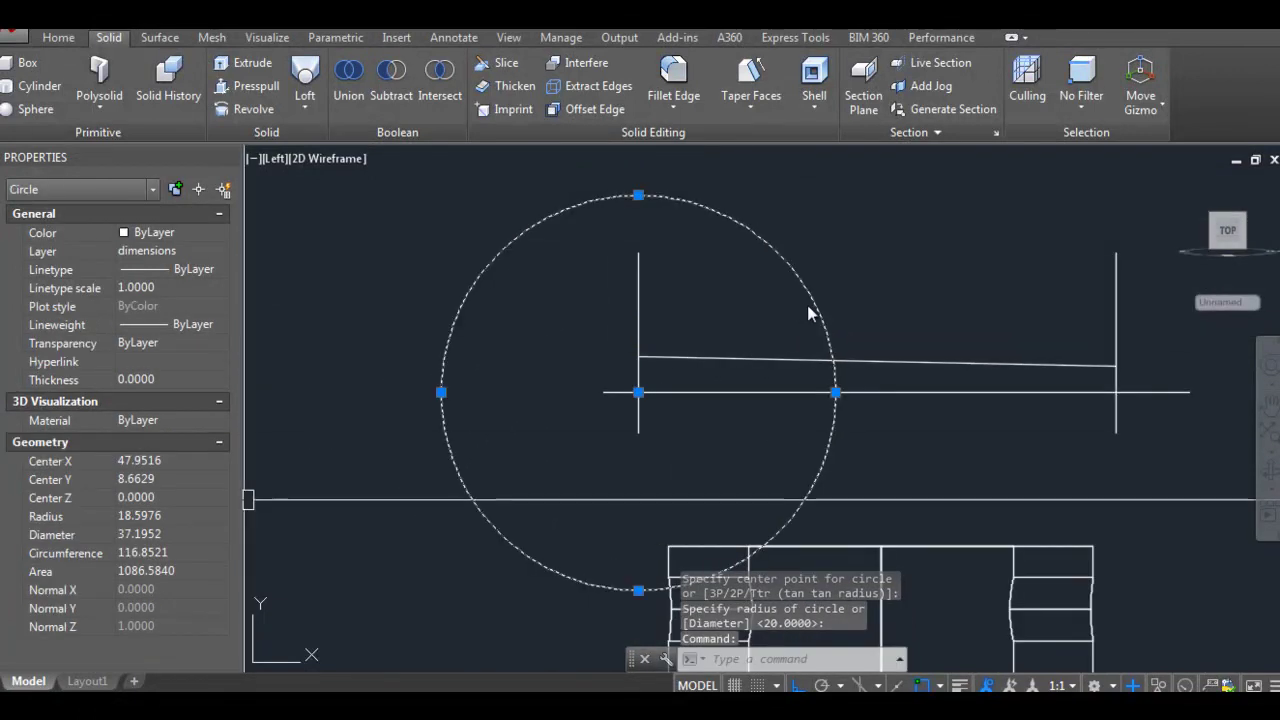
text(40)
key(Return)
key(Escape)
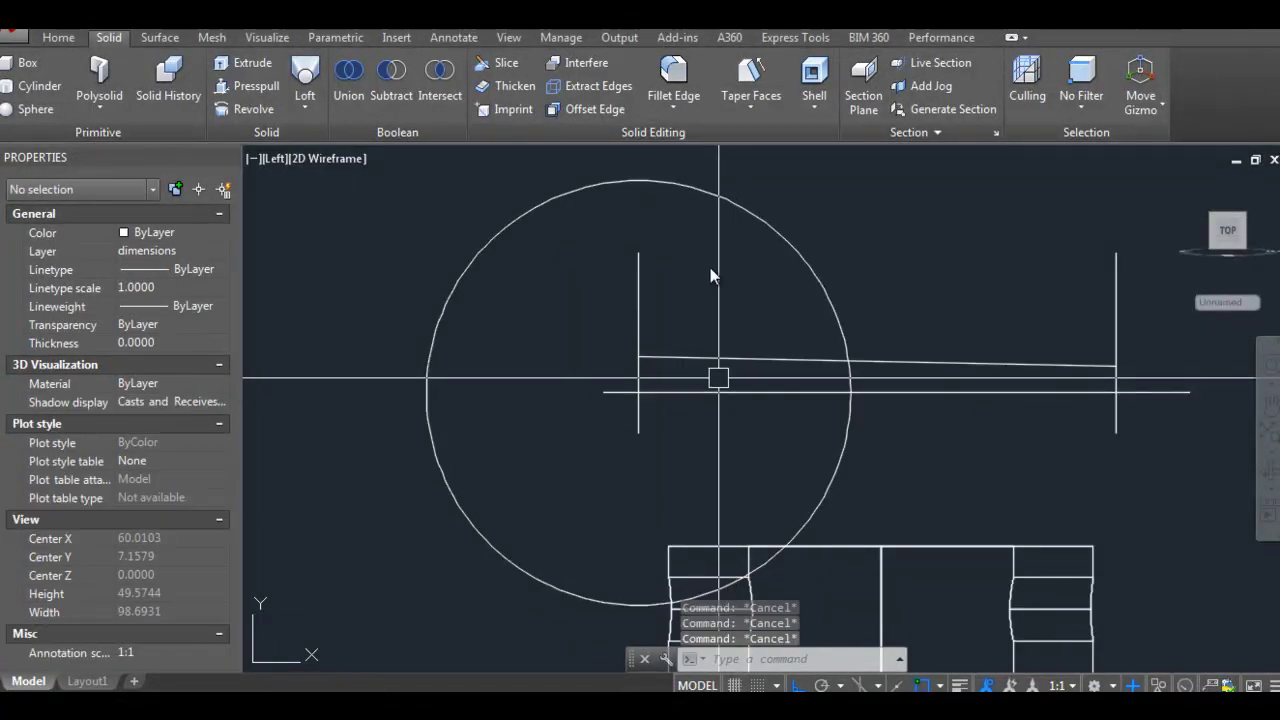
text(l)
key(Return)
key(Escape)
key(Escape)
key(Escape)
Step: Trim the circle against the construction lines and erase the extra horizontal line
text(t)
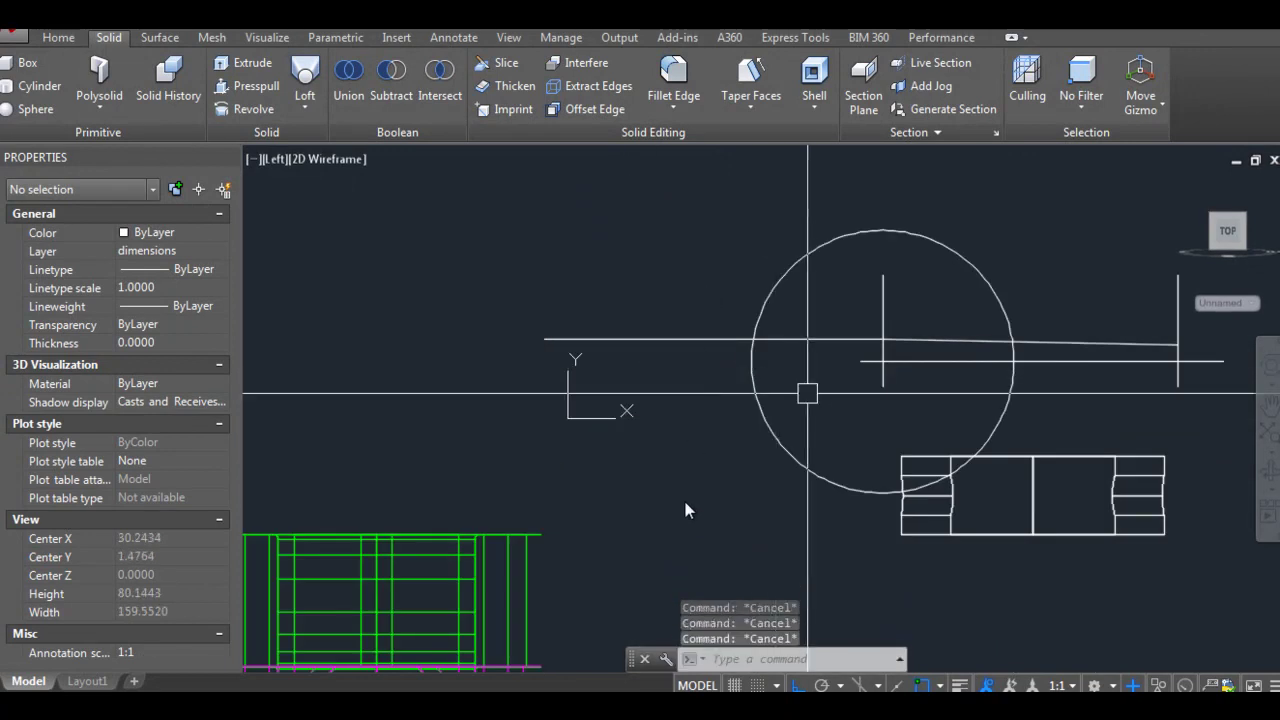
text(tr)
key(Return)
click(823, 378)
click(770, 283)
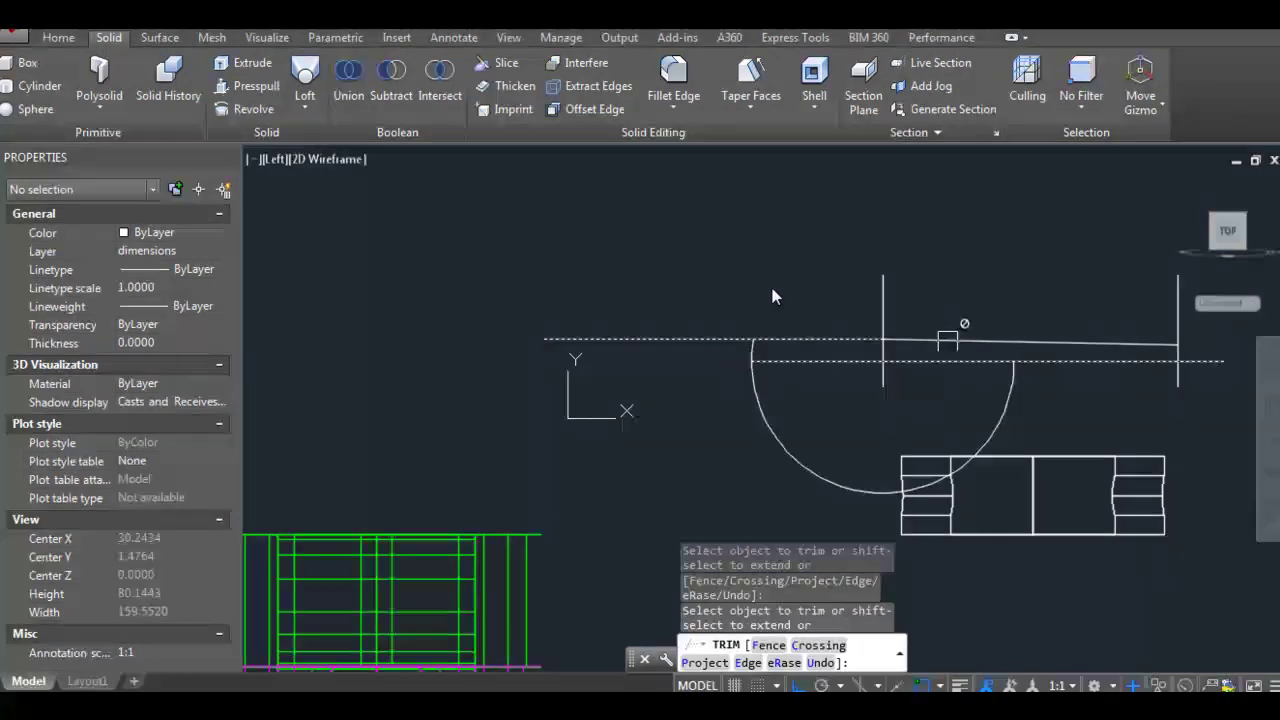
click(786, 327)
scroll(786, 327, up, 2)
click(786, 323)
text(e)
key(Return)
key(Return)
Step: Move the short vertical line from its endpoint using an Endpoint snap
click(741, 340)
key(Return)
shift+right_click(745, 330)
click(828, 391)
click(741, 325)
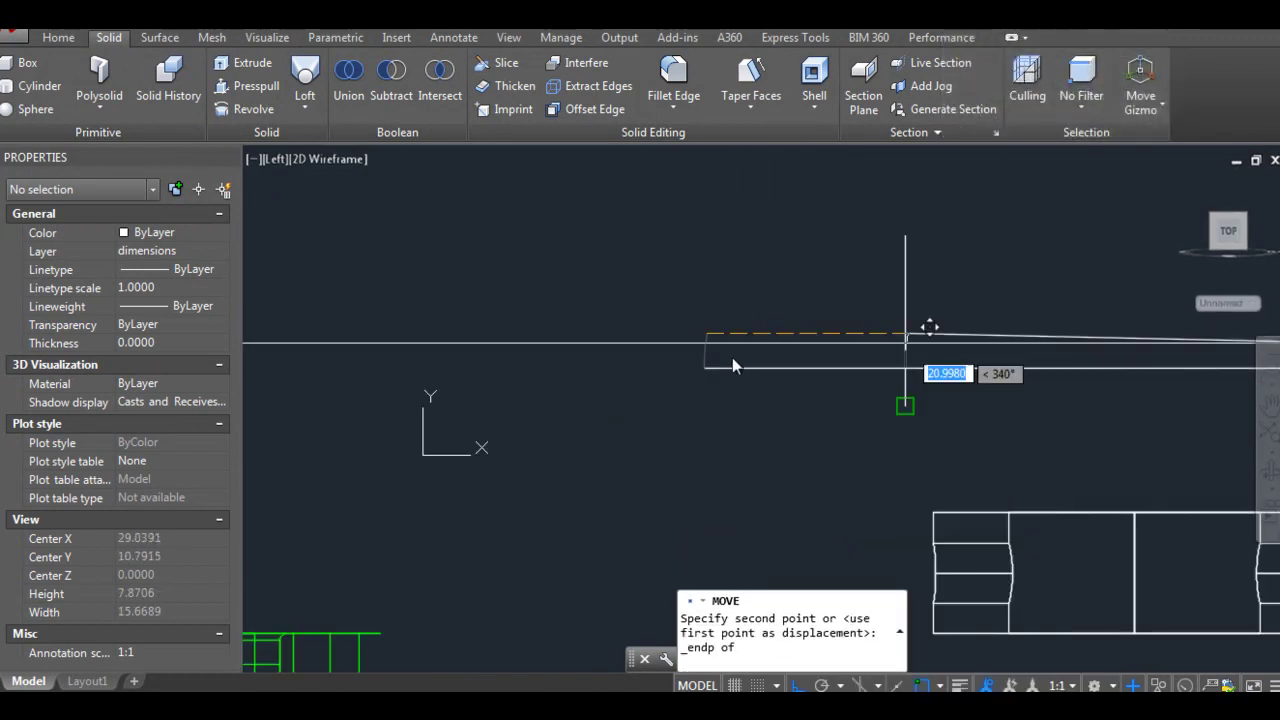
key(Escape)
key(Escape)
key(Escape)
scroll(723, 426, down, 4)
Step: Draw a radius-30 helper circle centred on the line intersection
text(c)
key(Return)
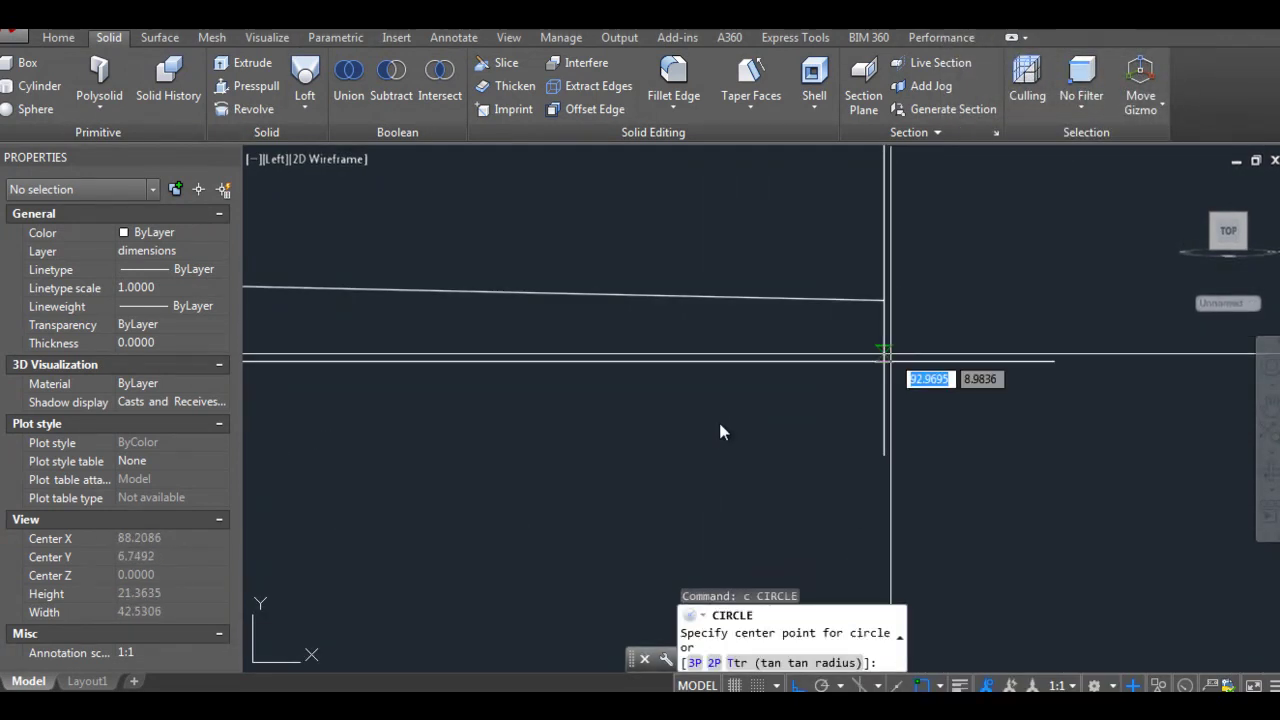
click(883, 361)
key(Return)
scroll(720, 185, down, 6)
scroll(720, 185, up, 1)
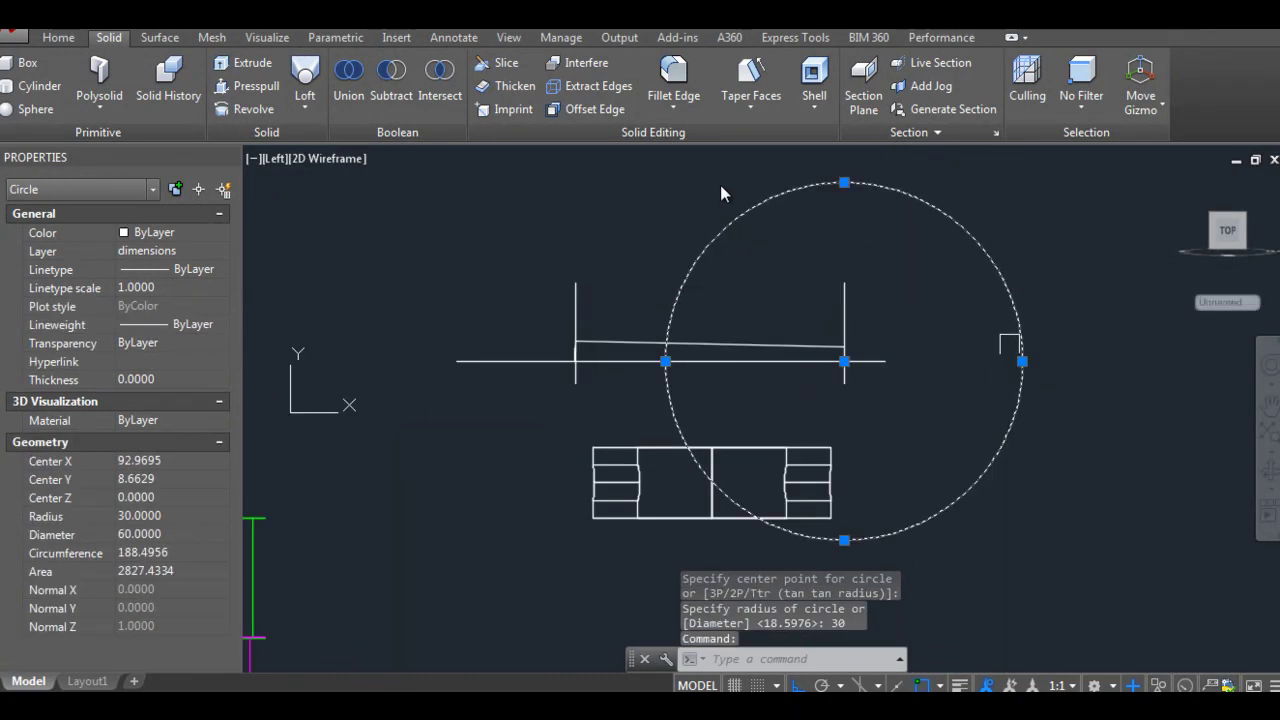
scroll(707, 169, up, 2)
key(Escape)
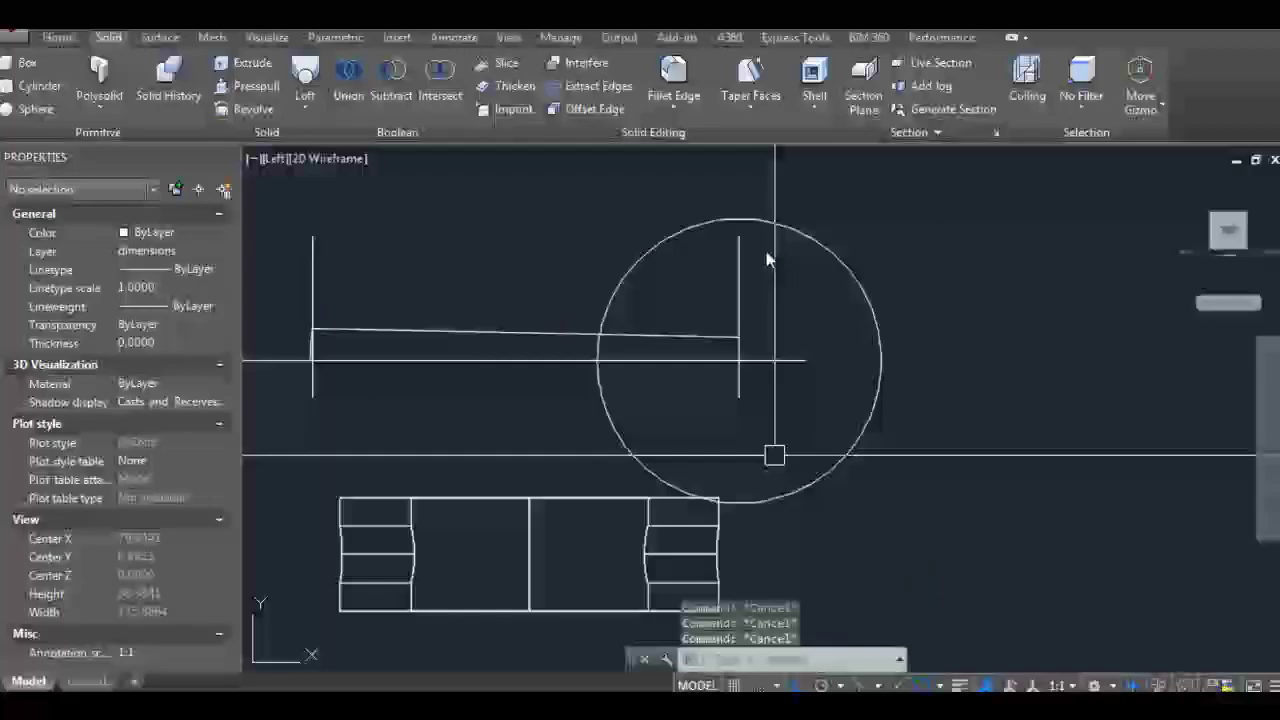
text(l)
key(Return)
click(790, 272)
key(Escape)
Step: Trim away the radius-30 circle pieces and select the leftover line
text(ex)
key(Return)
text(tr)
key(Return)
click(823, 372)
click(808, 412)
key(Return)
click(848, 283)
key(Escape)
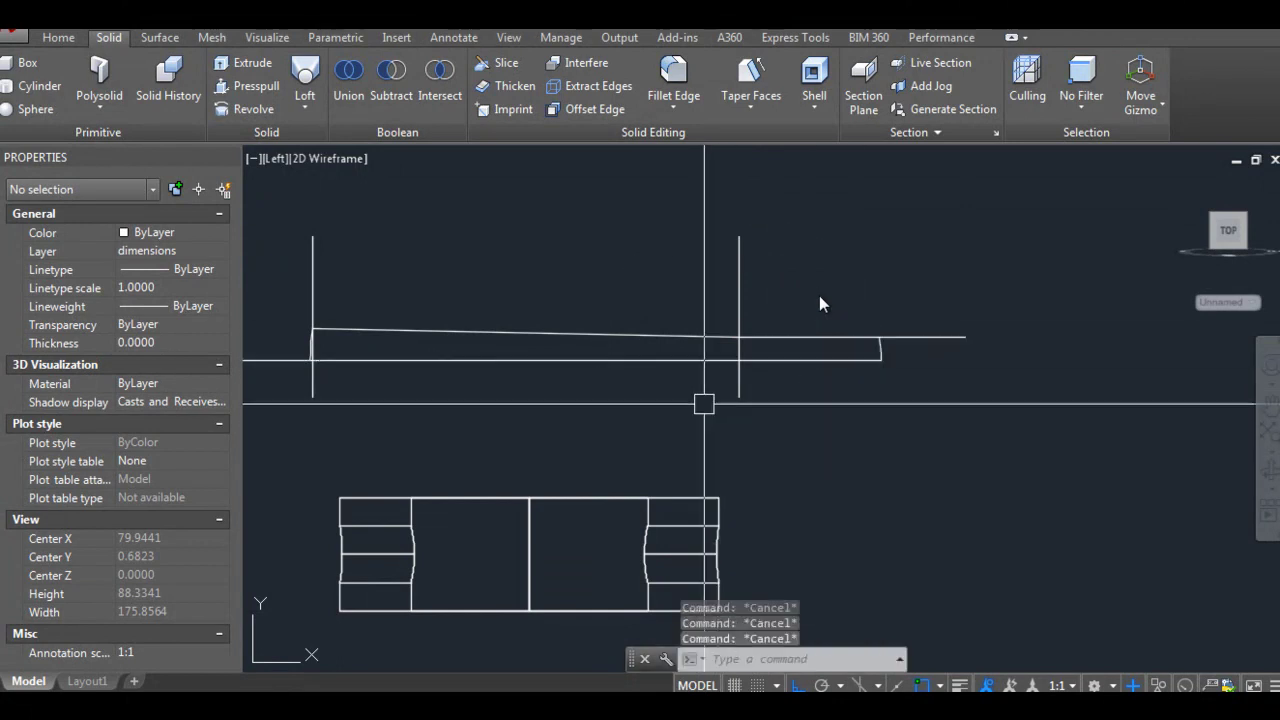
scroll(740, 300, up, 3)
click(1001, 290)
click(986, 318)
Step: Try moving the short end line endpoint-to-endpoint, then cancel the move
key(Escape)
scroll(877, 349, up, 2)
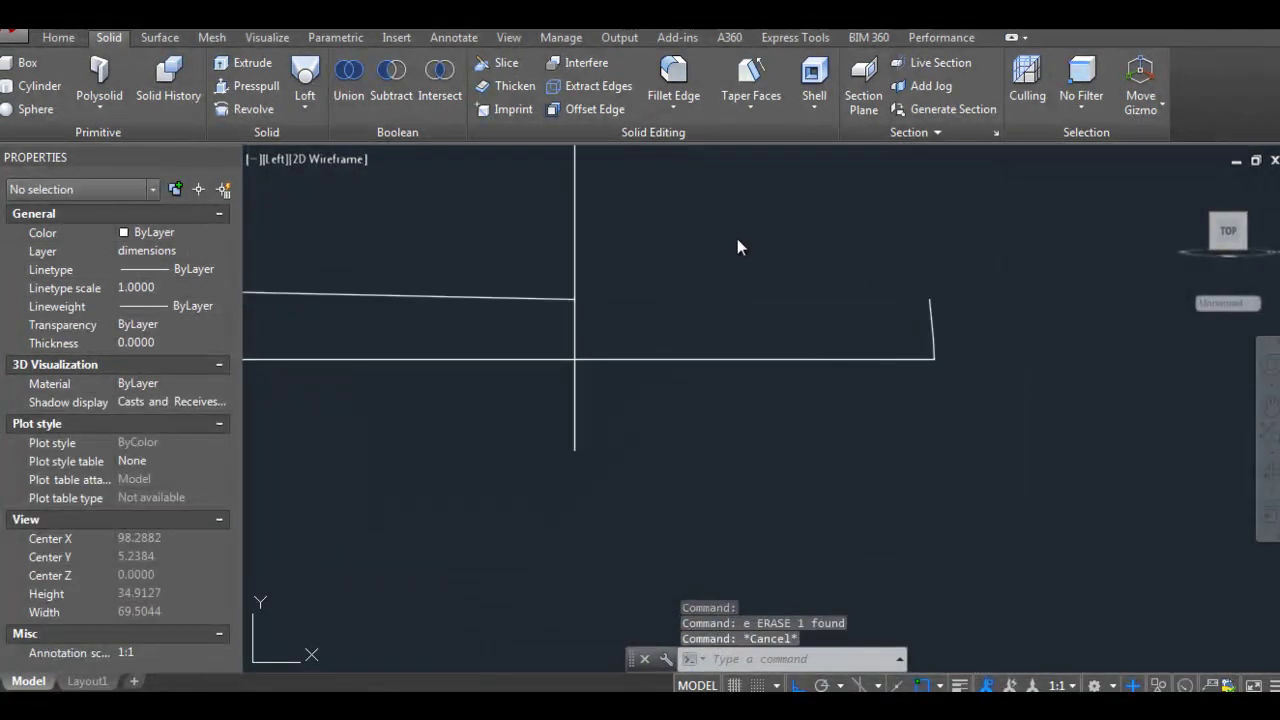
text(m)
key(Return)
click(959, 266)
shift+right_click(990, 293)
click(1035, 420)
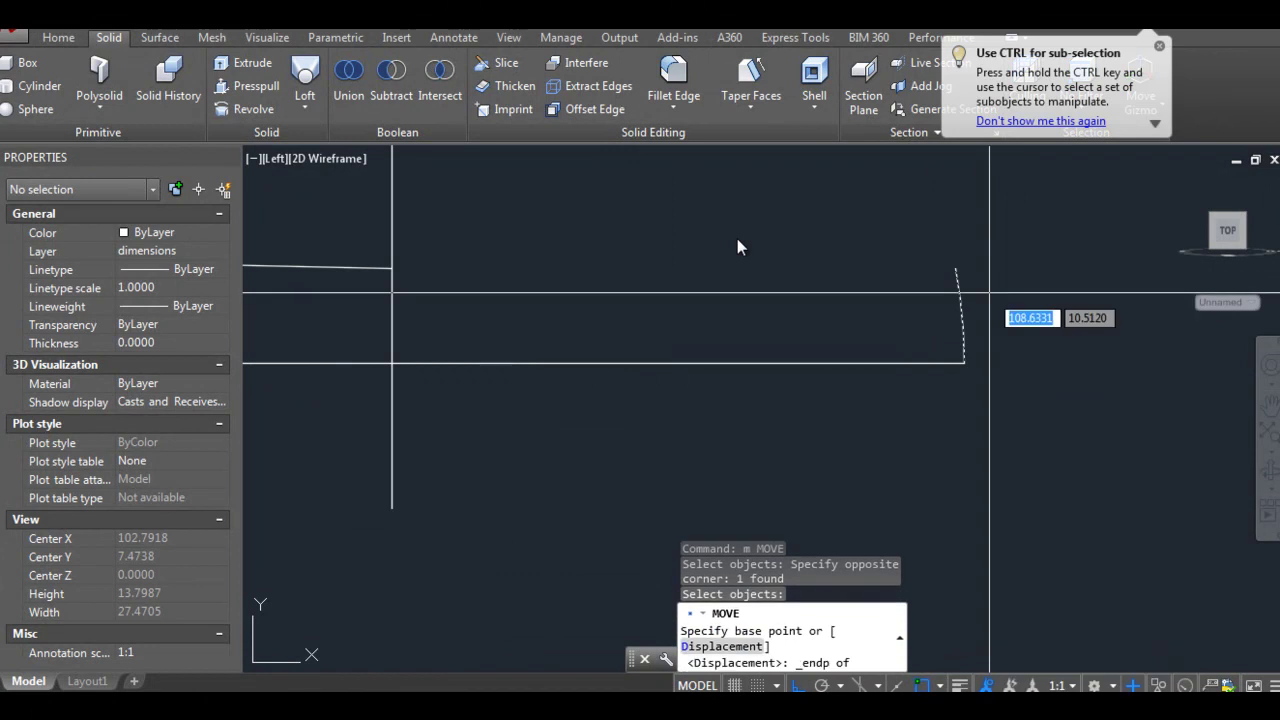
click(956, 270)
shift+right_click(654, 222)
click(700, 349)
scroll(556, 320, down, 3)
key(Escape)
key(Escape)
Step: Erase the two extra lines and trace the tapered outline as a closed boundary polyline
click(800, 320)
click(437, 277)
text(e)
key(Return)
text(bo)
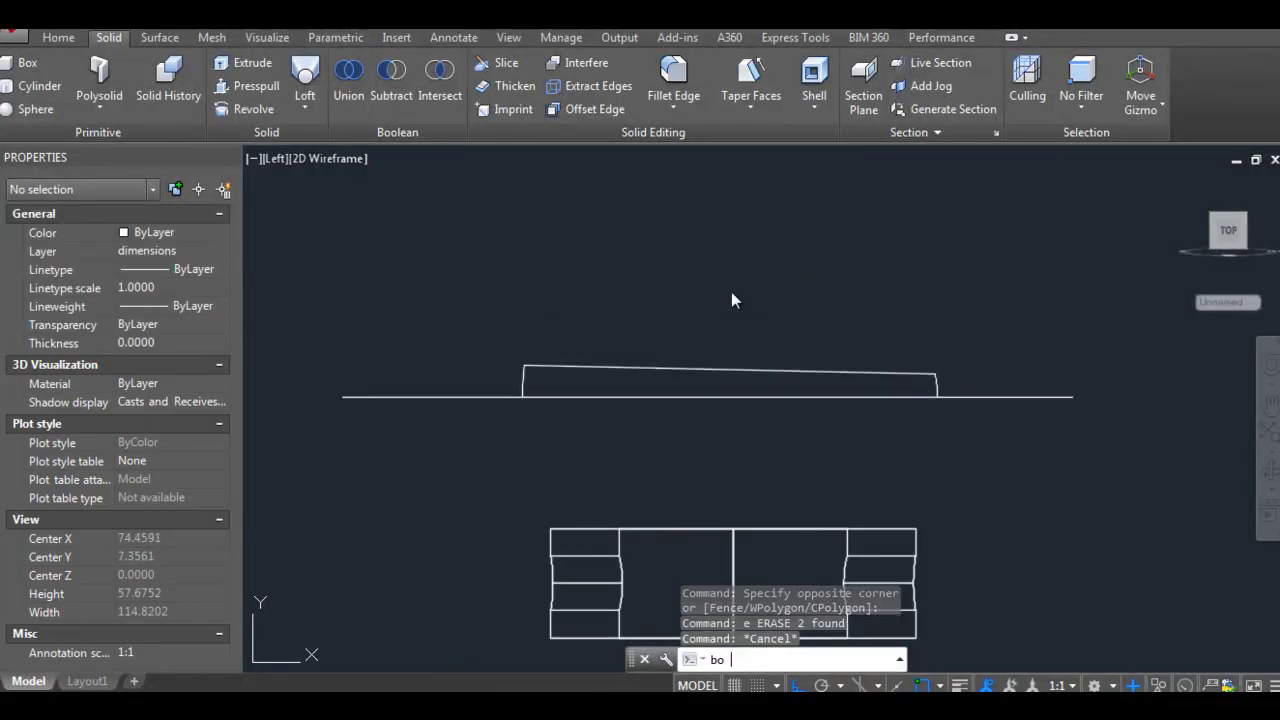
key(Return)
key(Return)
click(716, 331)
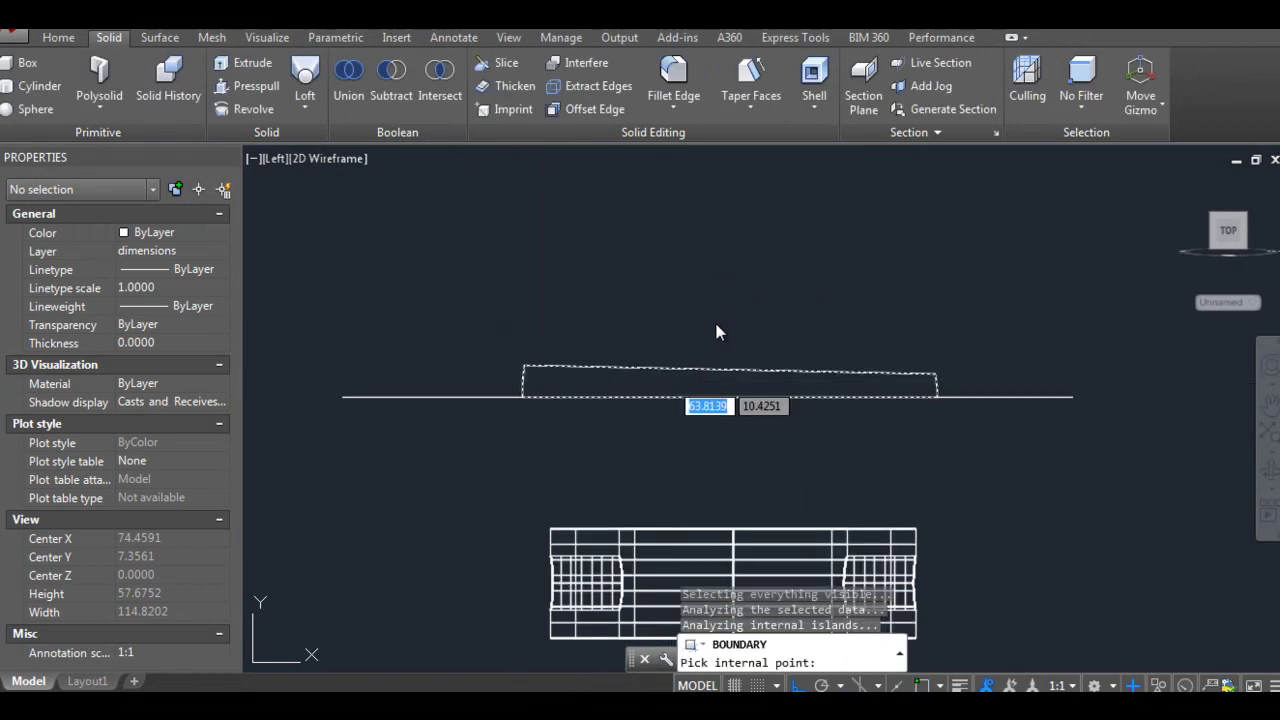
key(Return)
click(718, 366)
Step: Move the boundary profile up clear of the old lines, then delete the leftover outline lines
scroll(679, 347, down, 2)
text(m)
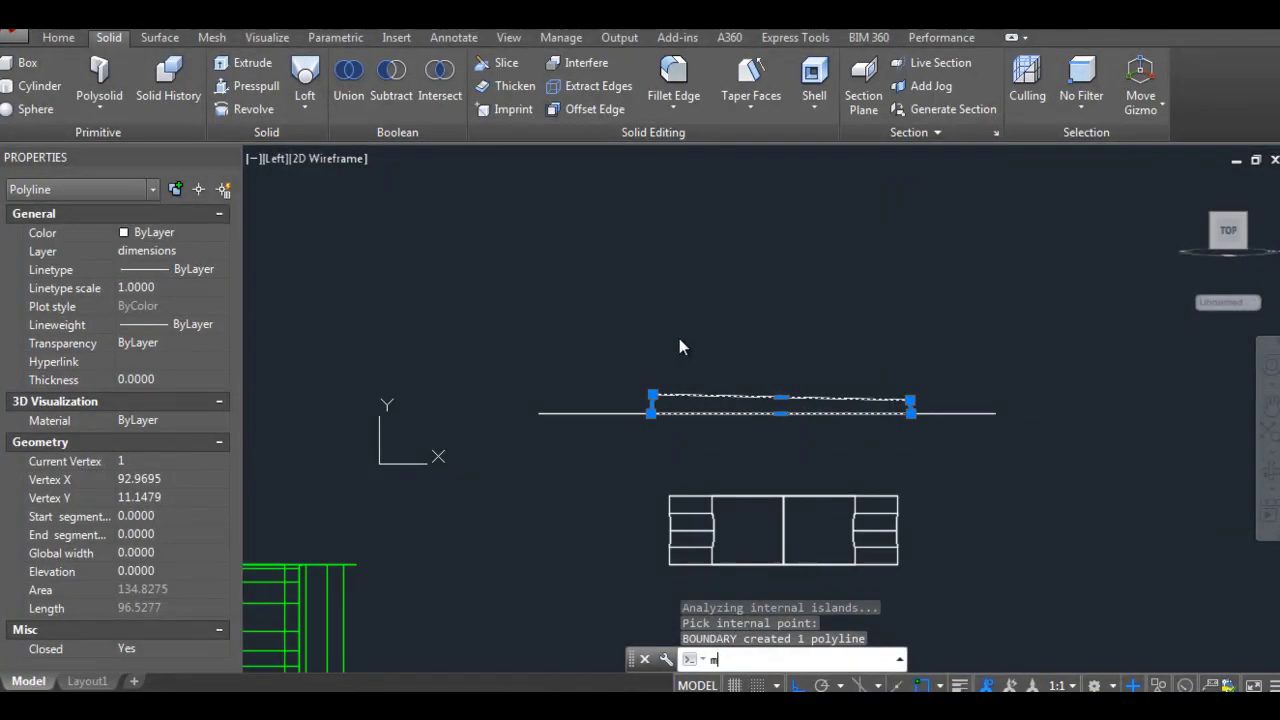
key(Return)
click(894, 357)
click(894, 229)
key(Return)
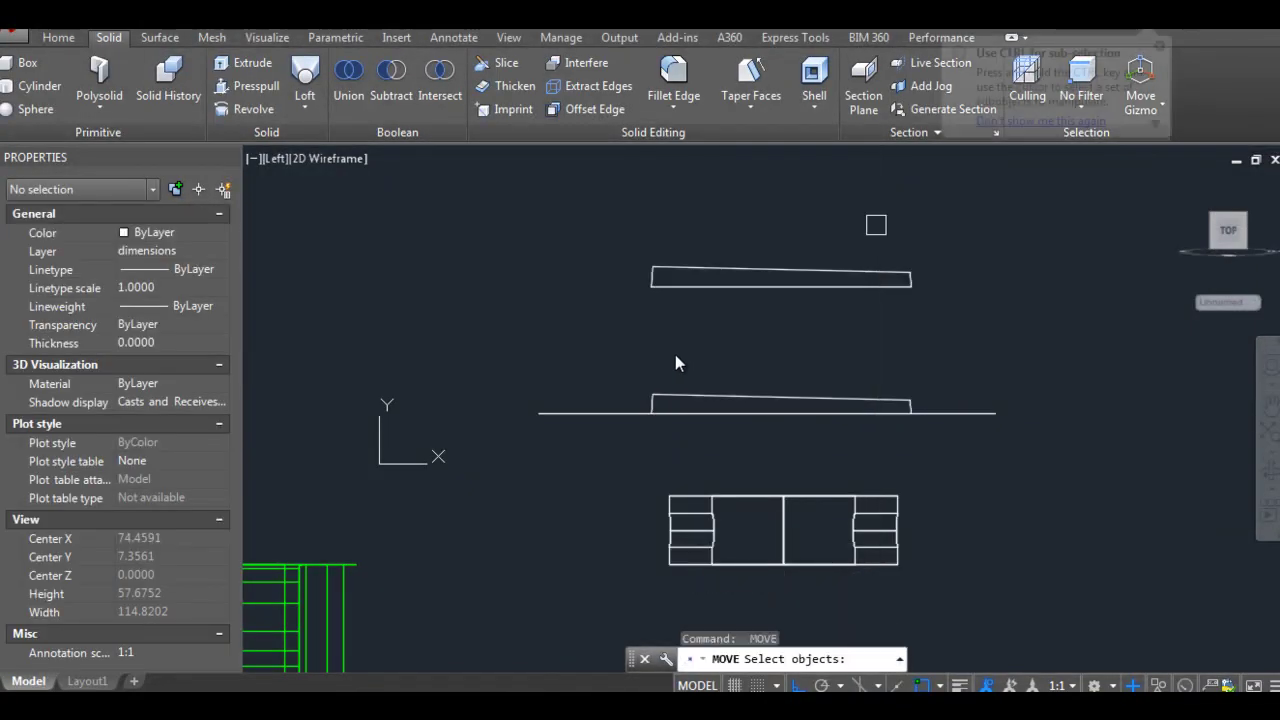
key(Escape)
click(1020, 432)
click(625, 373)
key(Delete)
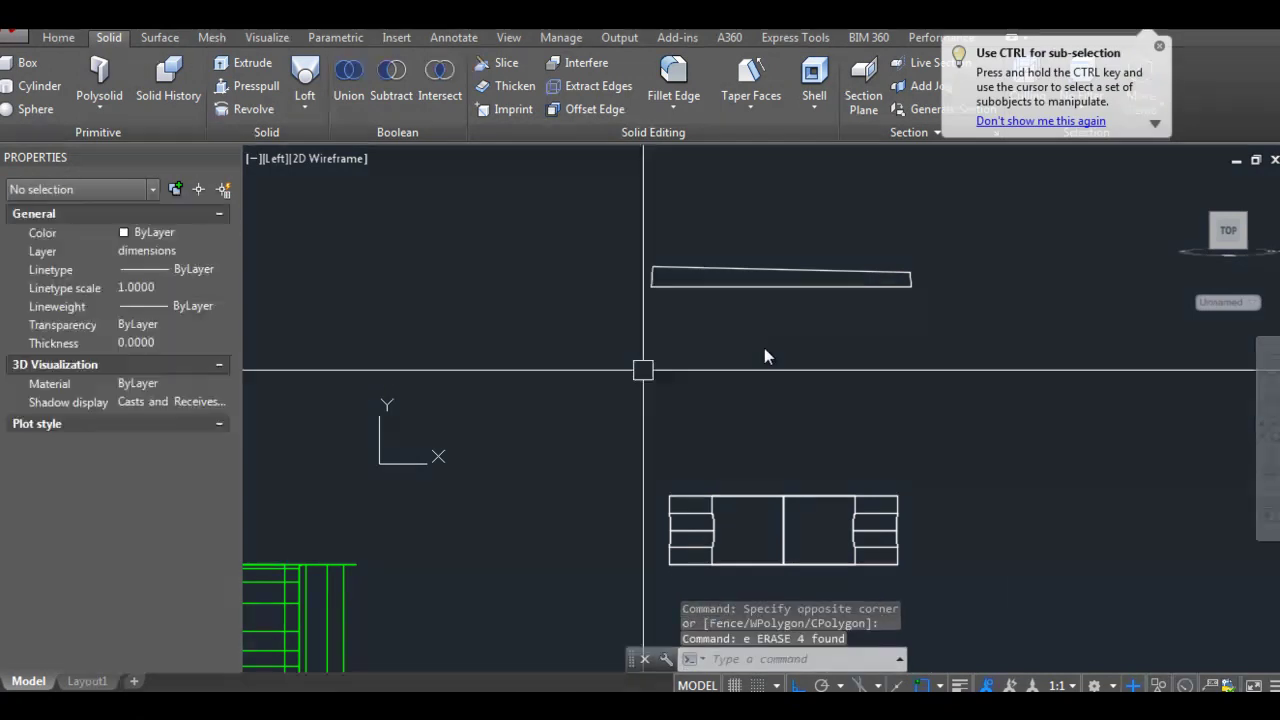
Step: Revolve the tapered profile a full 360° about its centre axis
text(rev)
key(Return)
click(755, 288)
key(Return)
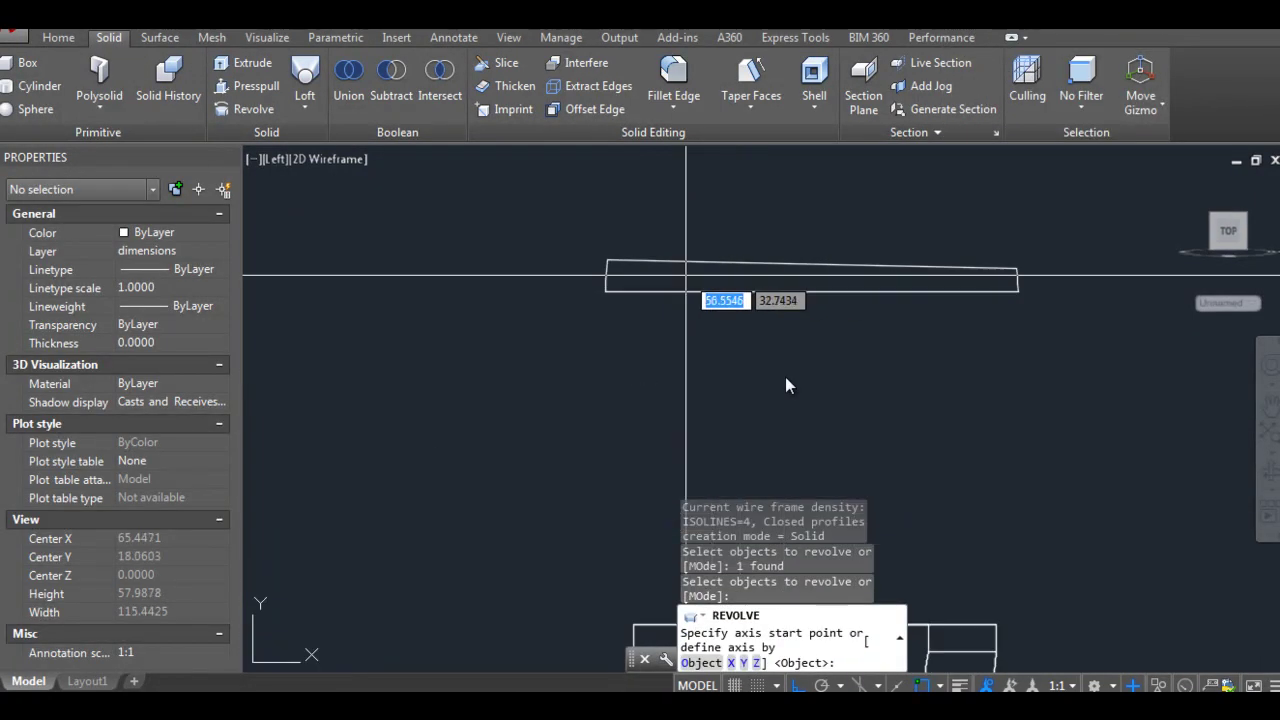
click(739, 289)
click(920, 290)
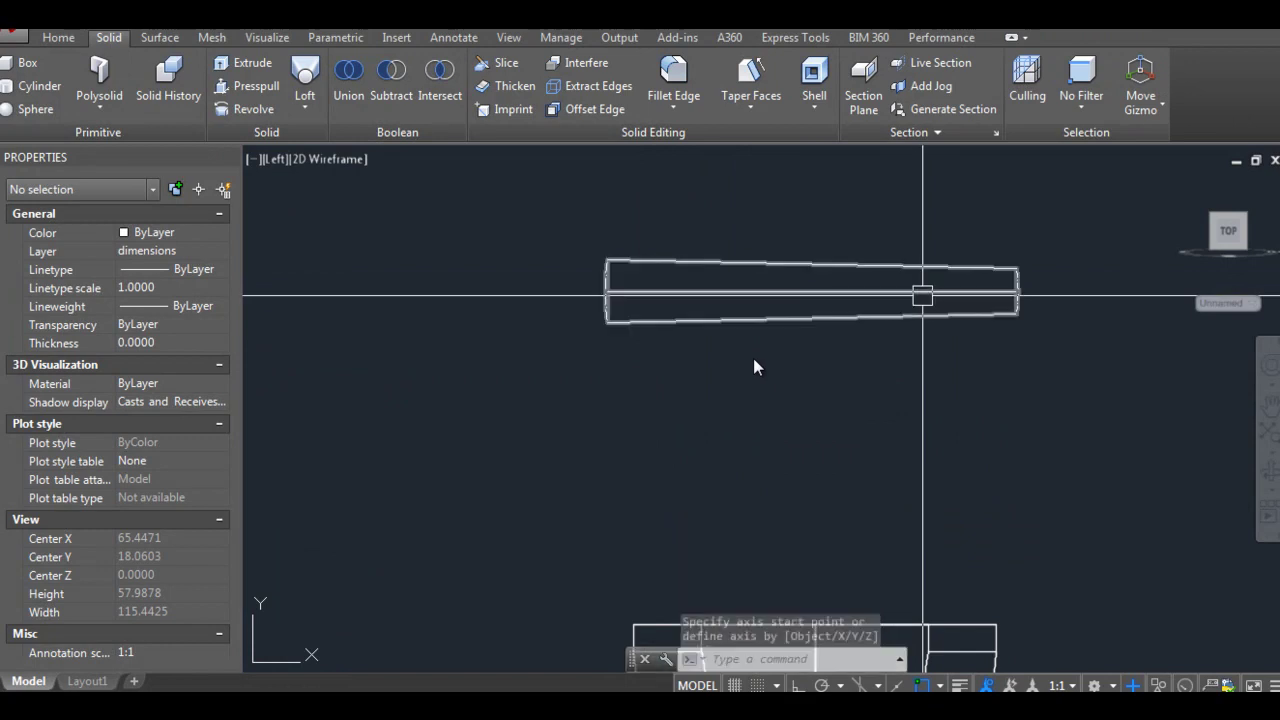
scroll(840, 360, down, 3)
key(Return)
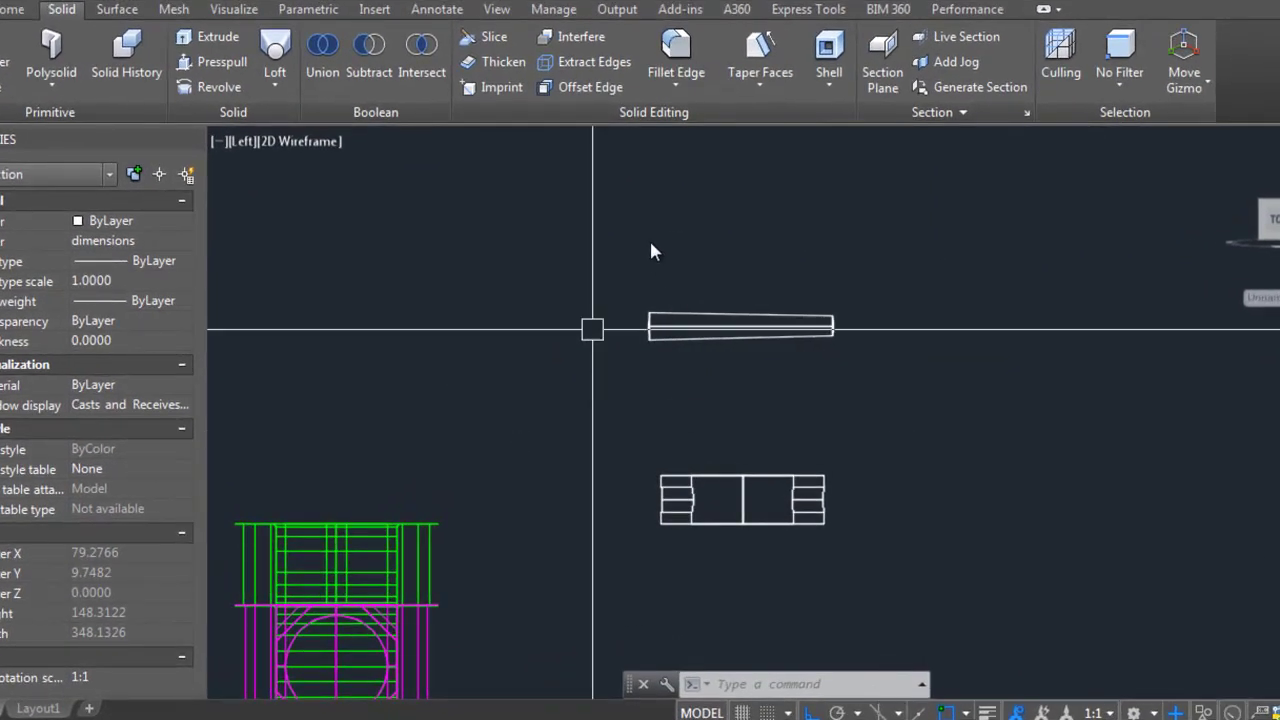
Step: Draw two right-angled guide lines out from the part
key(Escape)
scroll(754, 360, up, 3)
text(l)
key(Return)
click(748, 280)
scroll(867, 340, down, 4)
click(1069, 363)
click(1069, 550)
key(Return)
key(Return)
Step: Zoom out and abandon a second guide line and a trim attempt
scroll(750, 276, up, 1)
scroll(748, 283, up, 2)
scroll(728, 286, up, 2)
scroll(705, 340, up, 2)
key(Escape)
key(Escape)
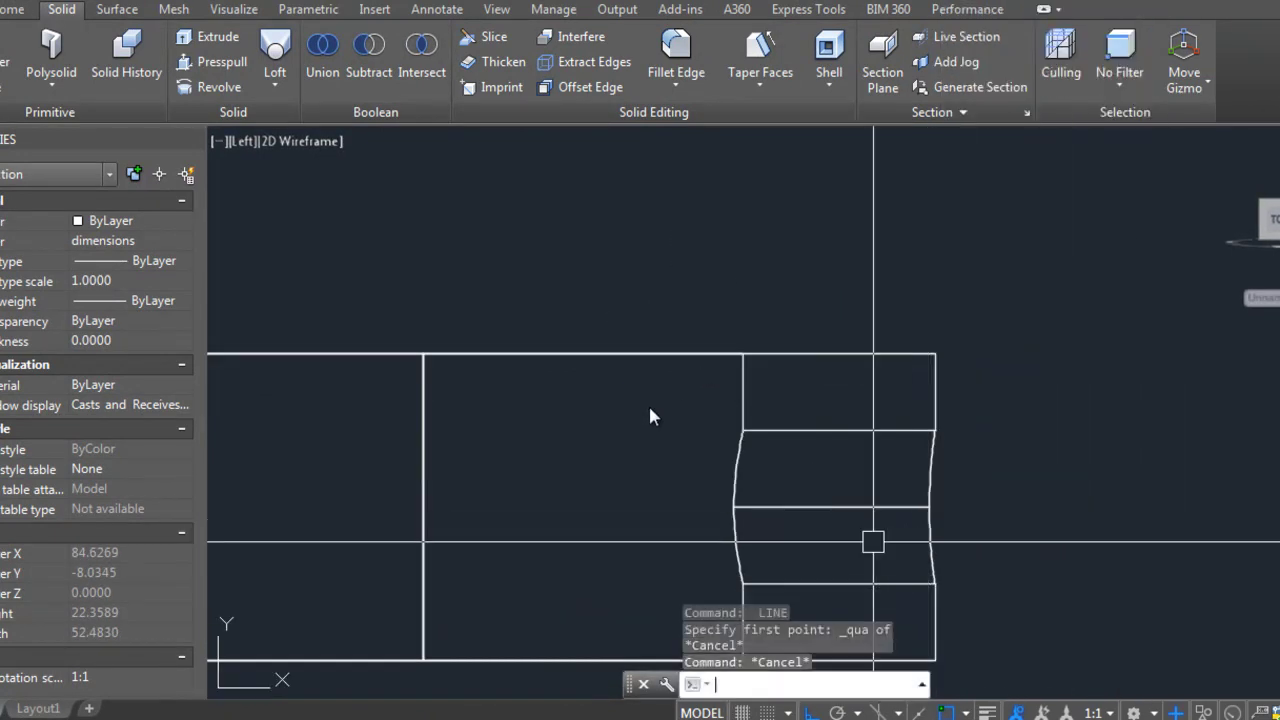
click(568, 492)
key(Escape)
scroll(500, 350, down, 5)
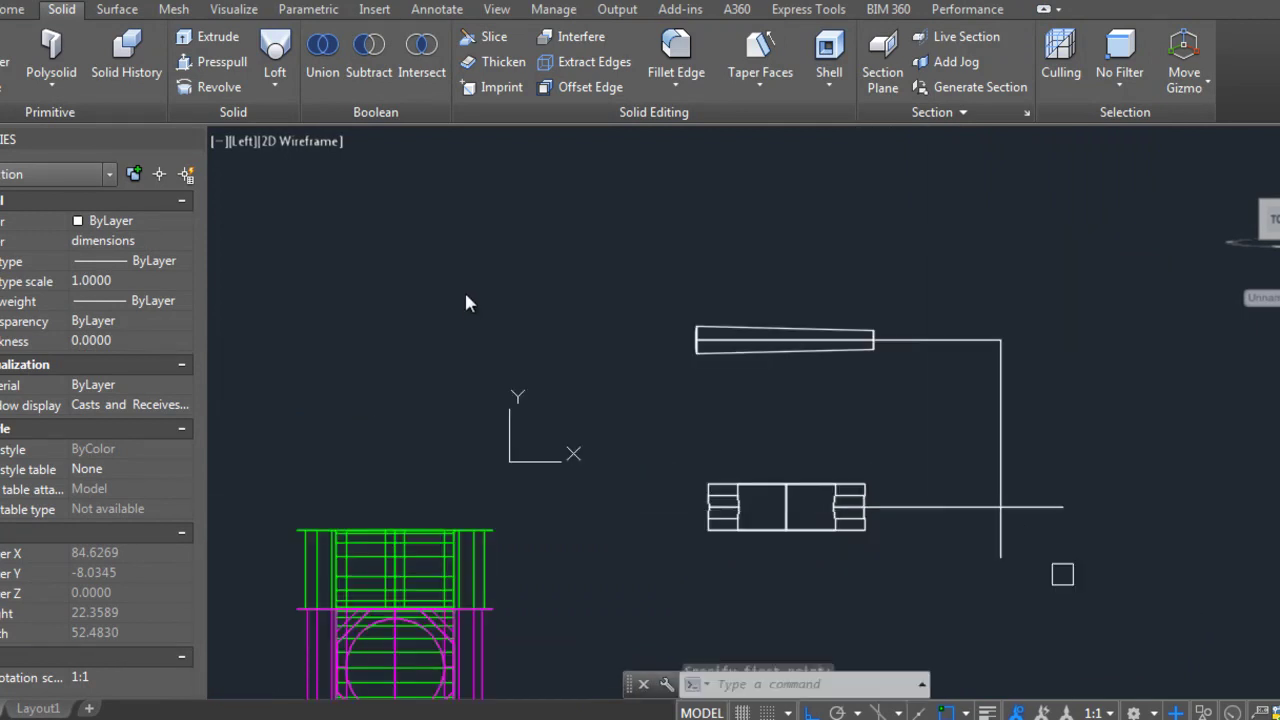
key(Return)
key(Escape)
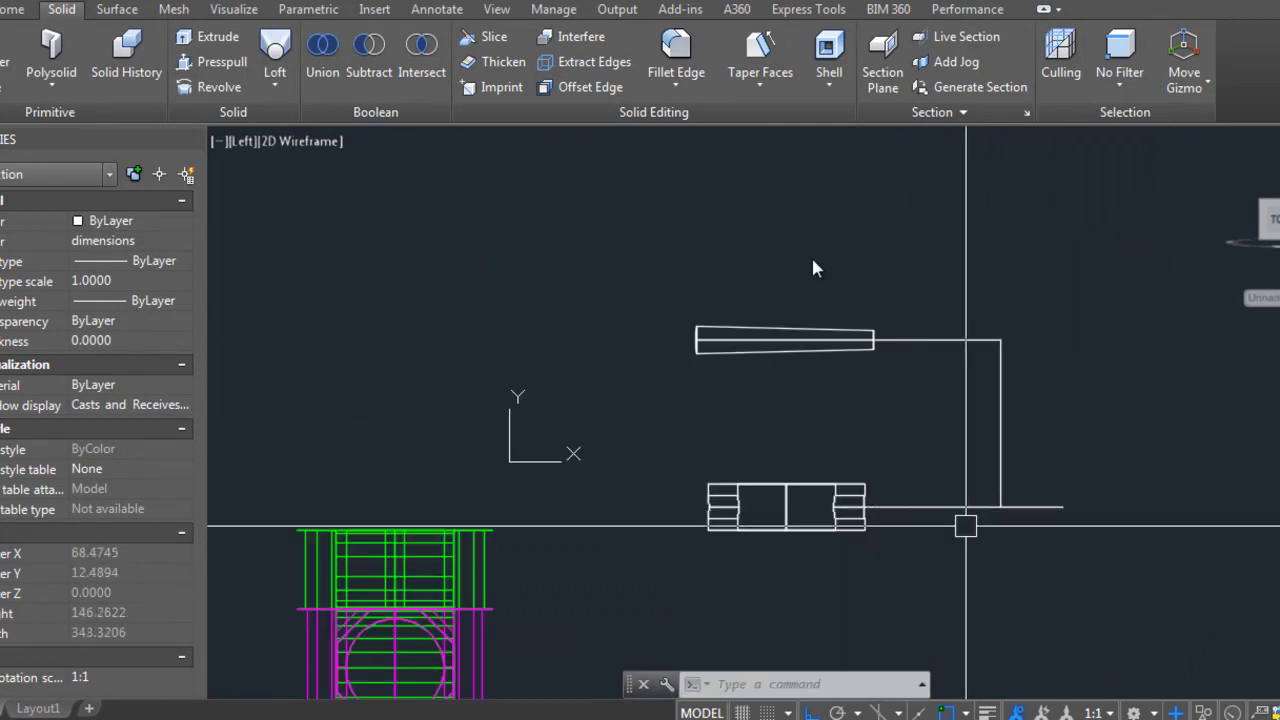
Step: Erase the two guide lines
click(966, 523)
click(946, 312)
text(e)
key(Return)
Step: Move the taper pin down by its endpoint so it sits level with the collar
text(m)
key(Return)
click(855, 340)
key(Return)
shift+right_click(896, 350)
click(1031, 350)
click(1000, 340)
shift+right_click(1000, 340)
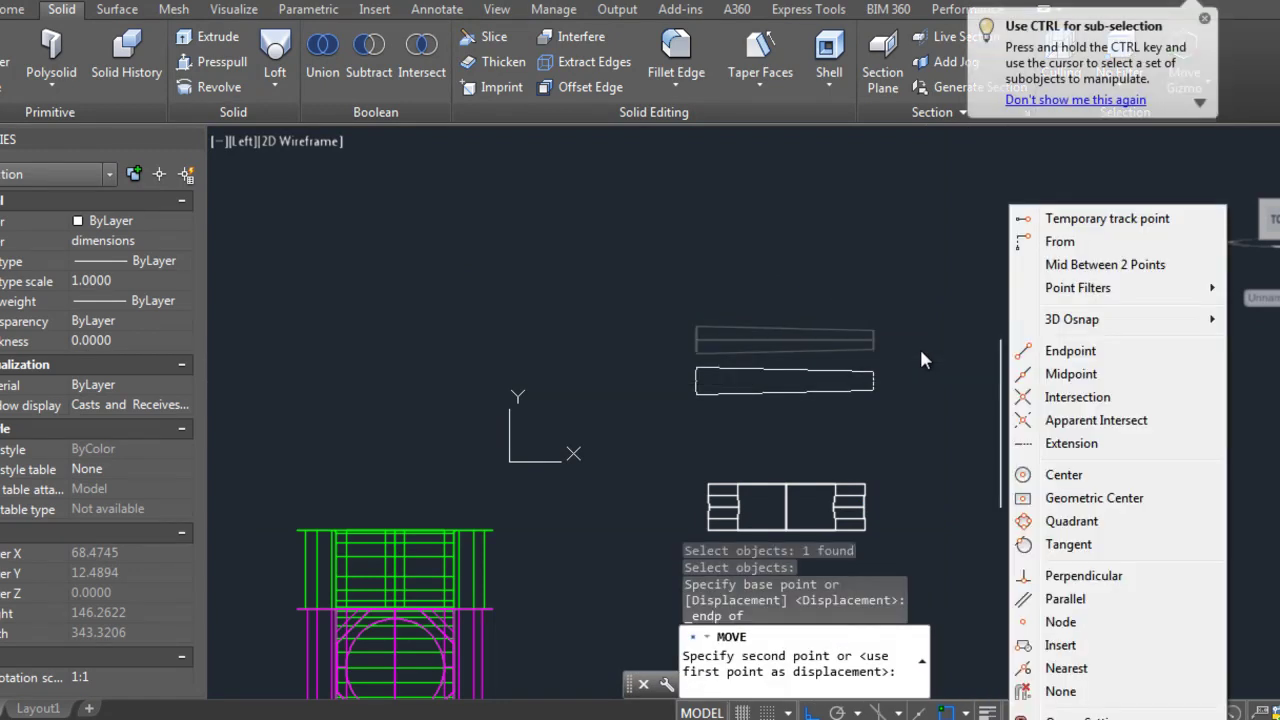
click(1049, 349)
click(1000, 507)
key(Escape)
key(Escape)
text(-v)
key(Return)
Step: Switch to Top view and draw a guide line down from the ring centre
text(t)
key(Return)
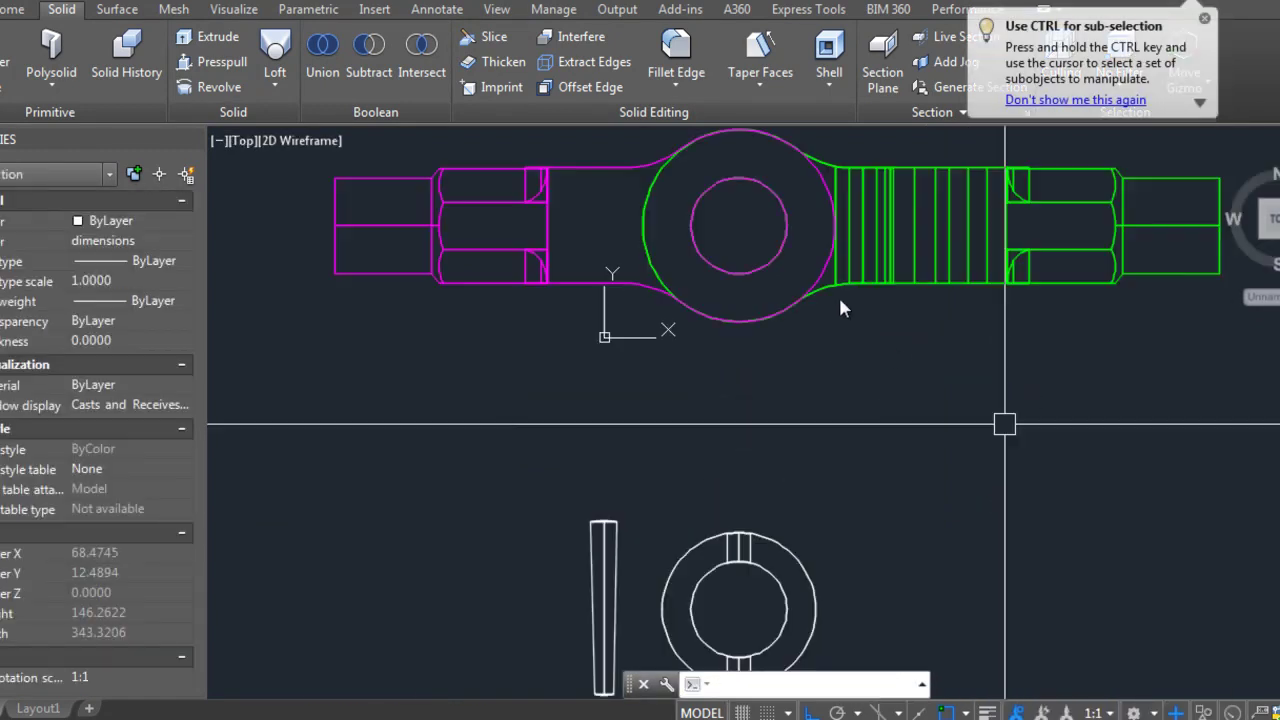
key(Escape)
key(Escape)
text(l)
key(Return)
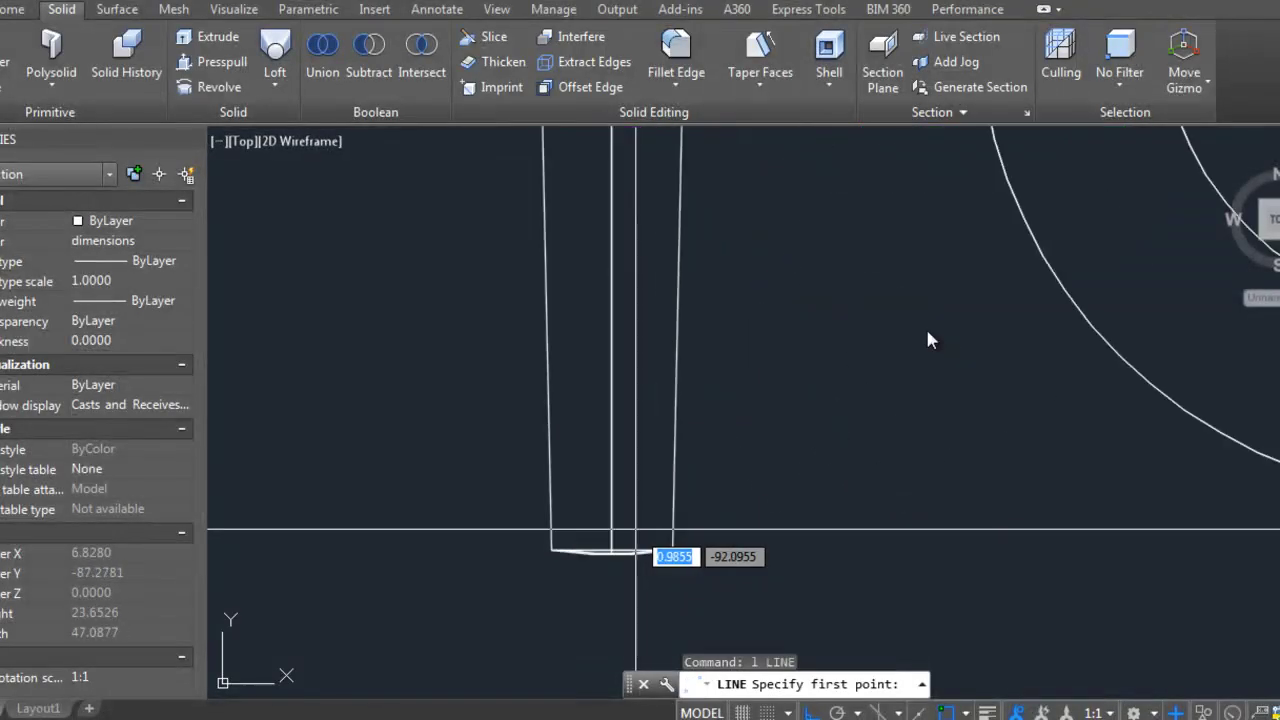
click(928, 340)
scroll(928, 340, up, 5)
key(Escape)
key(Escape)
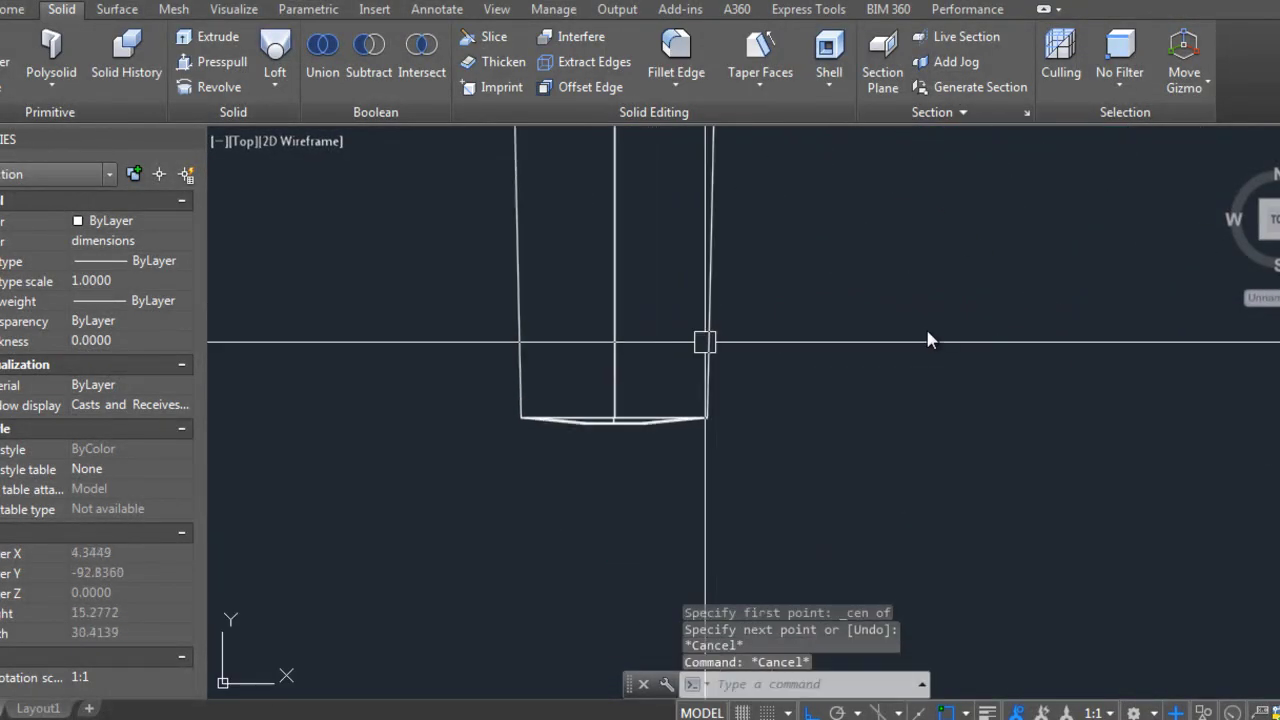
key(Return)
click(928, 340)
scroll(928, 340, down, 5)
key(Escape)
key(Escape)
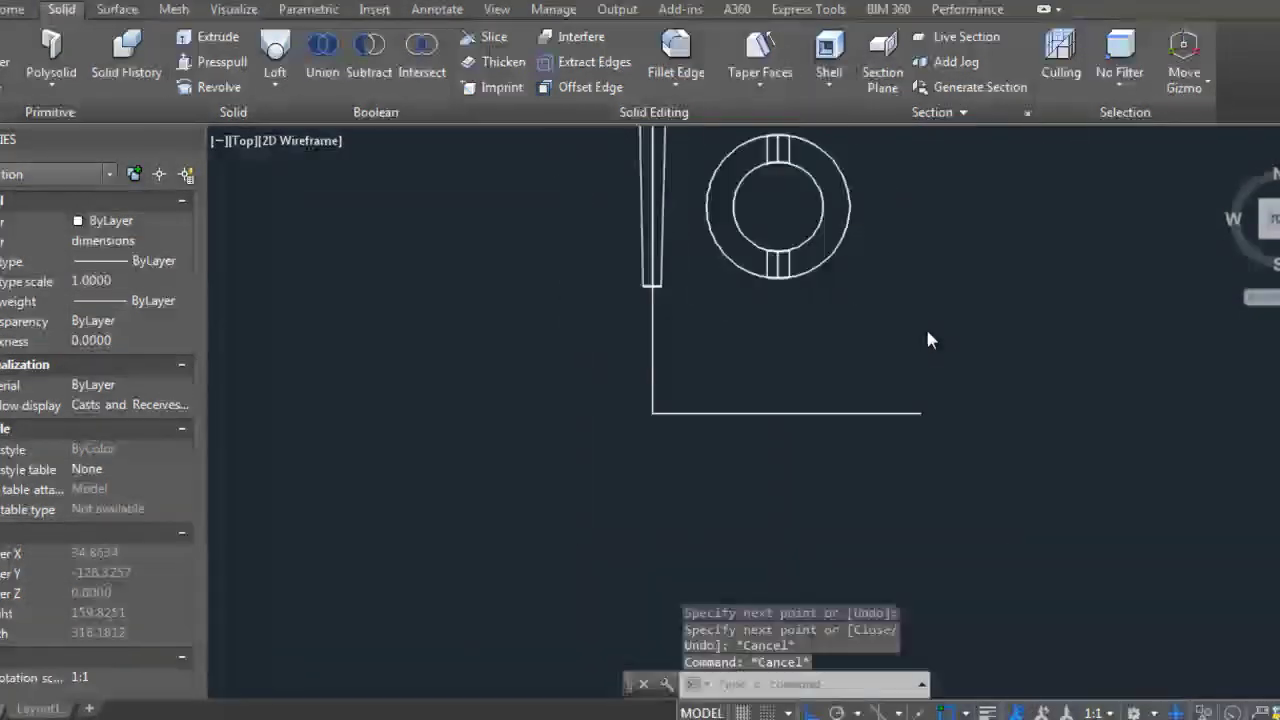
scroll(928, 340, up, 2)
key(Return)
click(928, 340)
click(871, 466)
Step: Trim the horizontal helper line and delete the leftover helper lines
text(tr)
key(Return)
click(808, 470)
key(Return)
click(870, 430)
key(Escape)
drag(870, 424, 628, 360)
key(Delete)
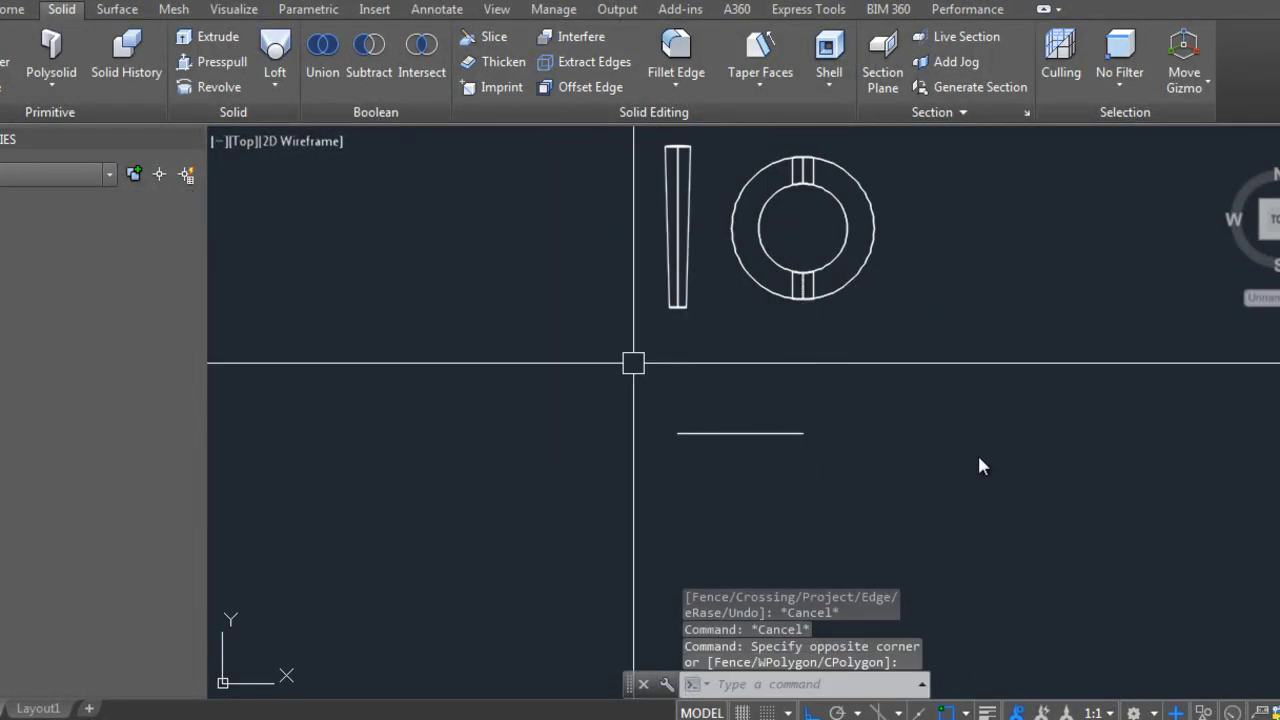
Step: Move the taper pin by its endpoint into the collar centre, then erase the helper line
text(m)
key(Return)
click(679, 305)
key(Return)
shift+right_click(663, 430)
click(714, 274)
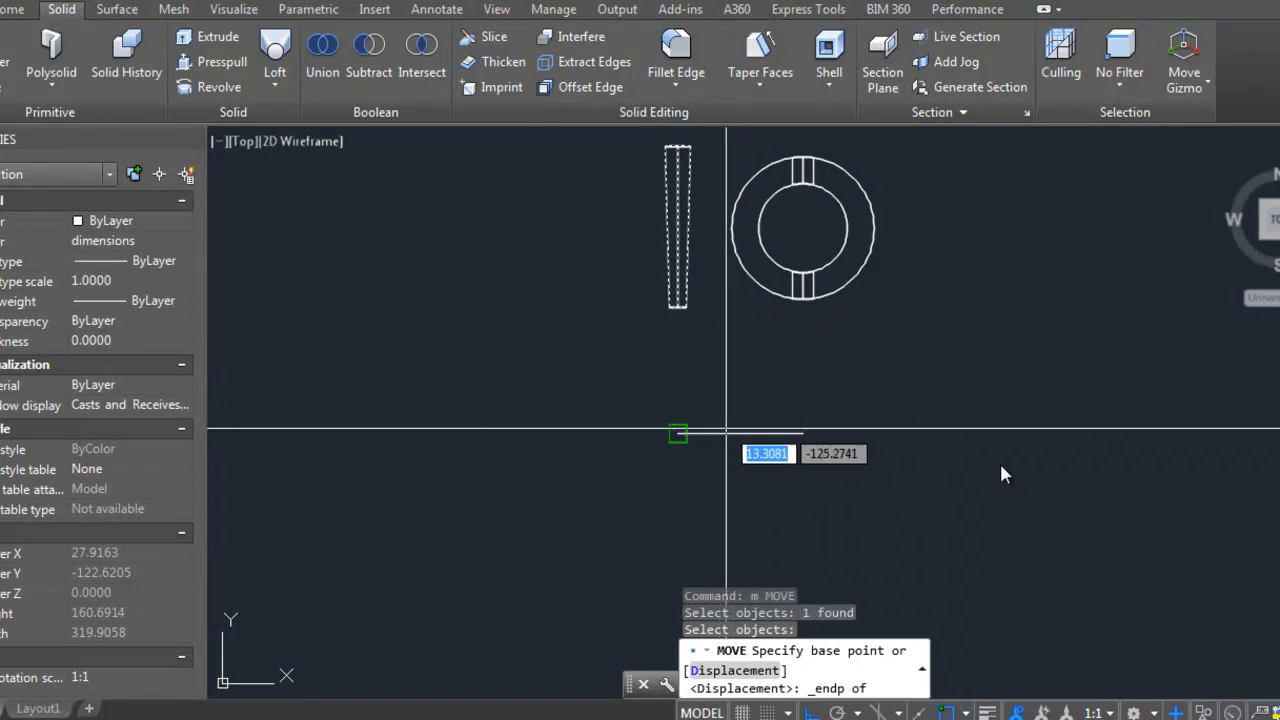
click(677, 433)
shift+right_click(677, 433)
click(728, 281)
click(786, 430)
key(Escape)
click(740, 434)
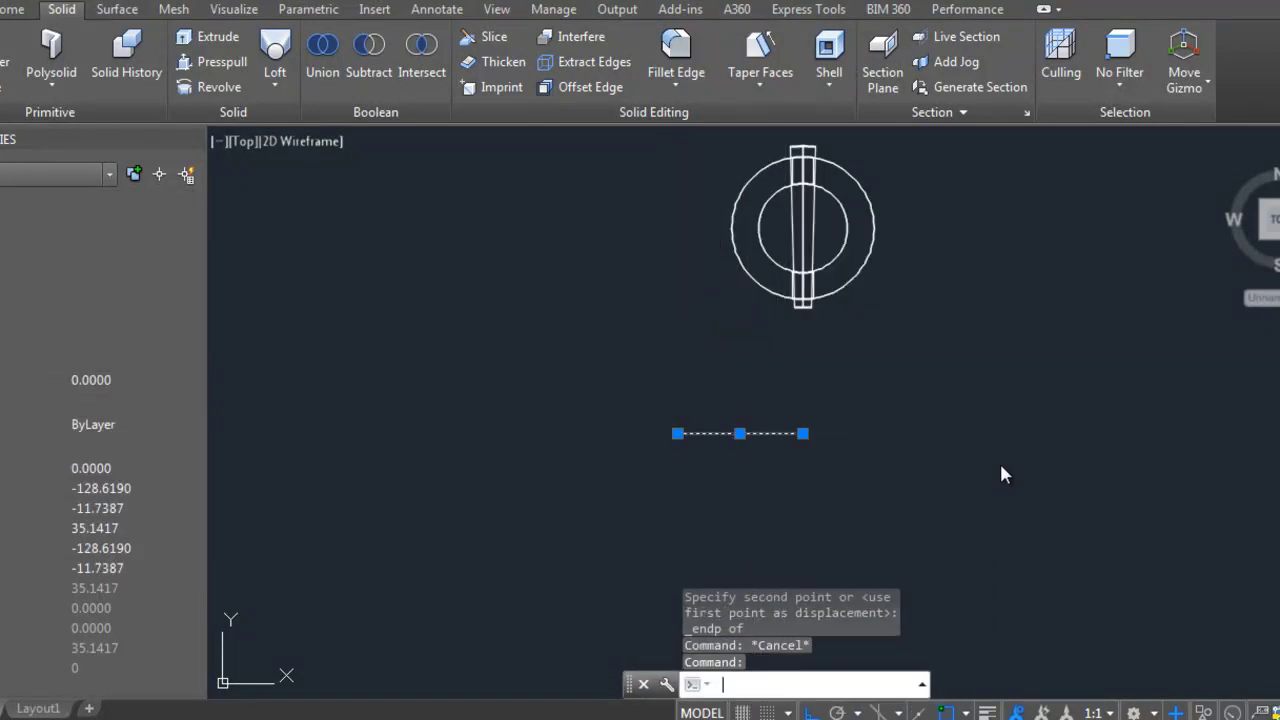
text(e)
key(Return)
Step: Set the taper pin's colour to Cyan
scroll(768, 160, up, 3)
scroll(904, 411, down, 2)
scroll(904, 411, down, 2)
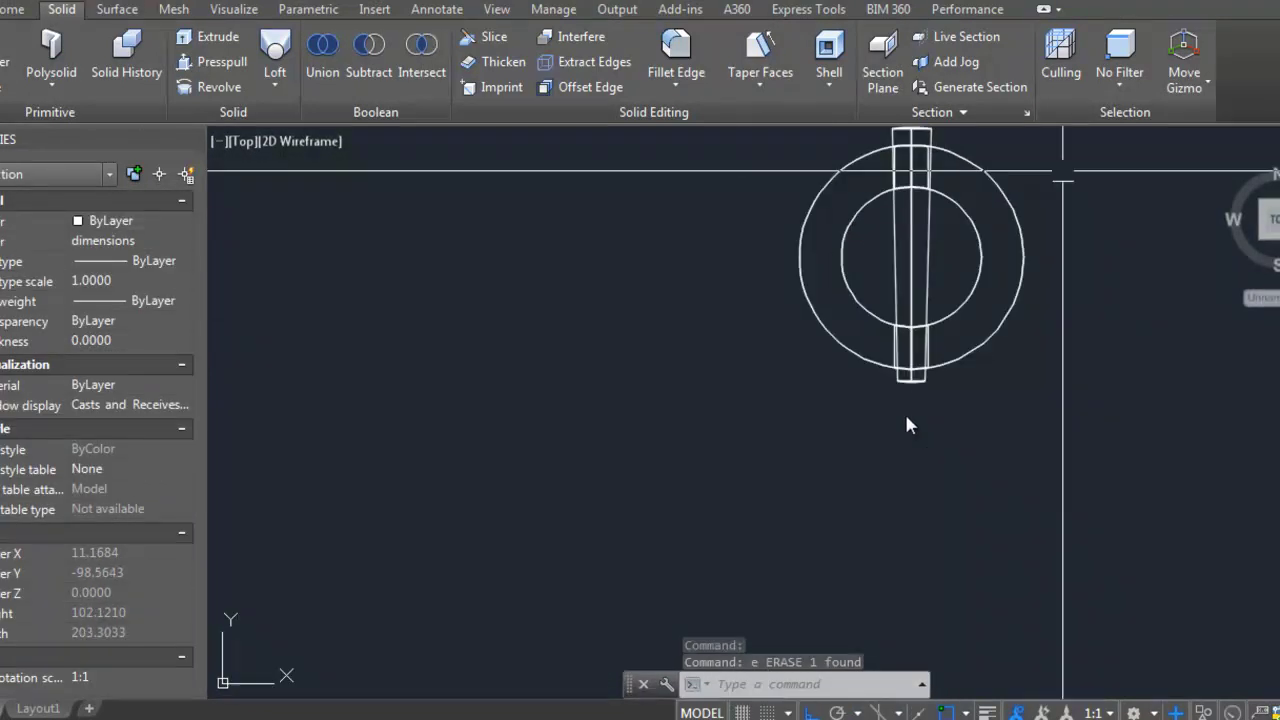
click(903, 360)
key(Escape)
click(903, 274)
click(130, 220)
click(100, 336)
scroll(661, 440, down, 3)
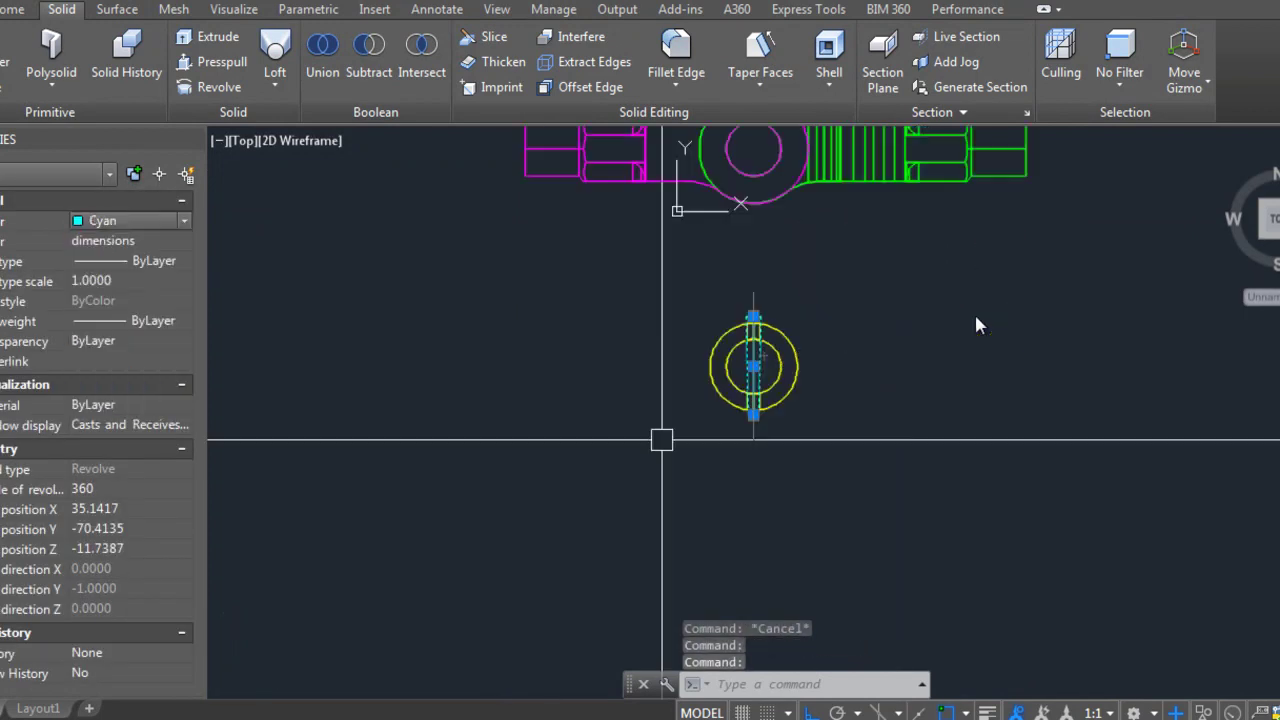
key(Escape)
key(Escape)
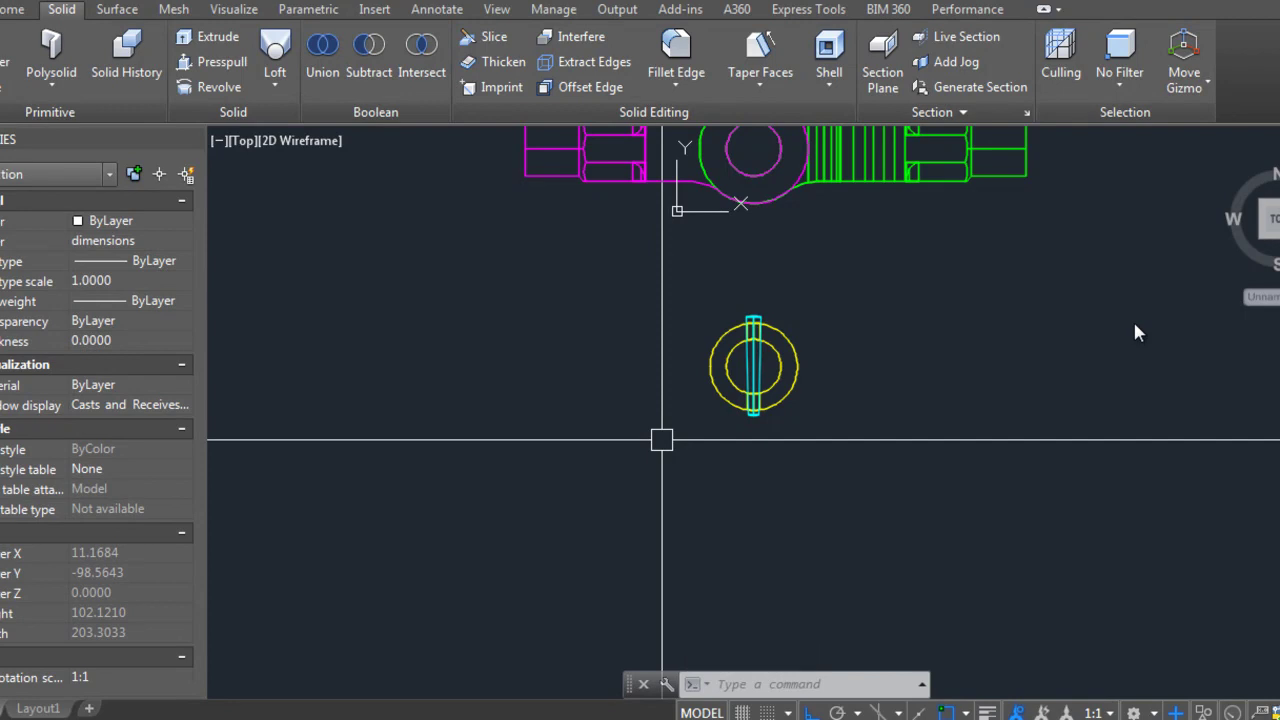
Step: Draw a 25-diameter cylinder centred on the eye-end hole
scroll(920, 271, up, 3)
scroll(906, 350, up, 3)
text(cyl)
key(Return)
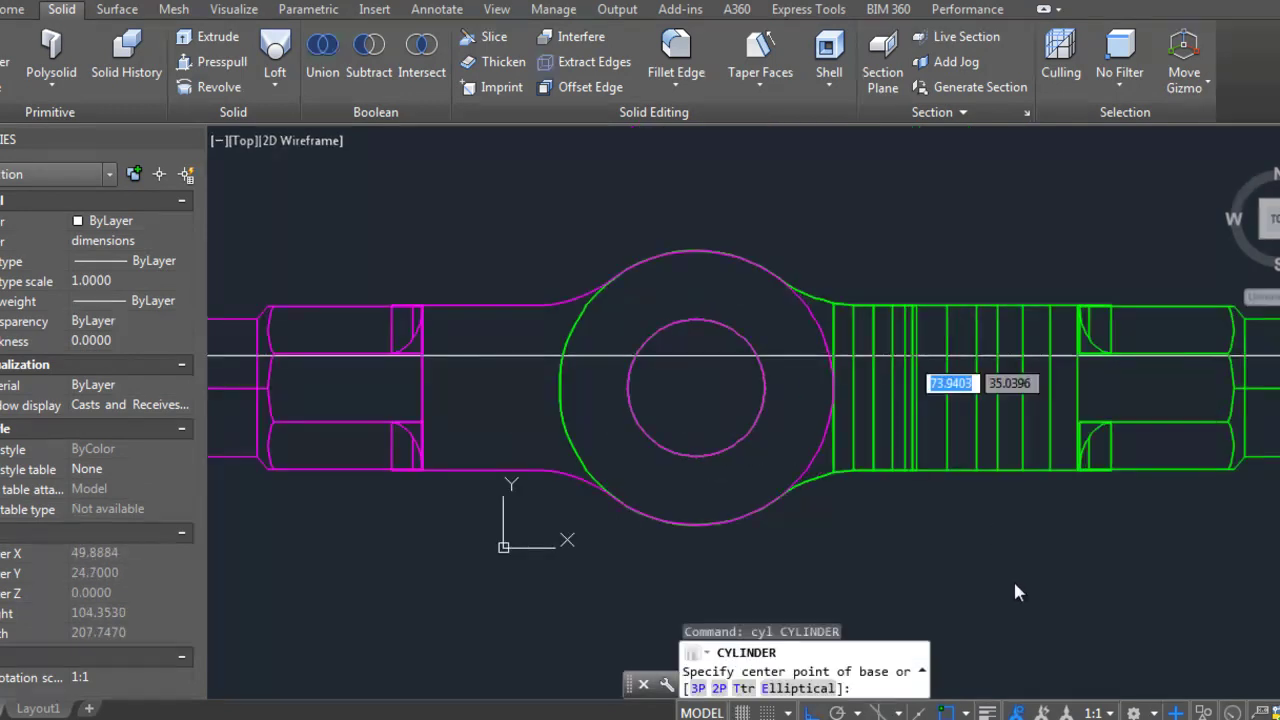
shift+right_click(1206, 362)
click(729, 474)
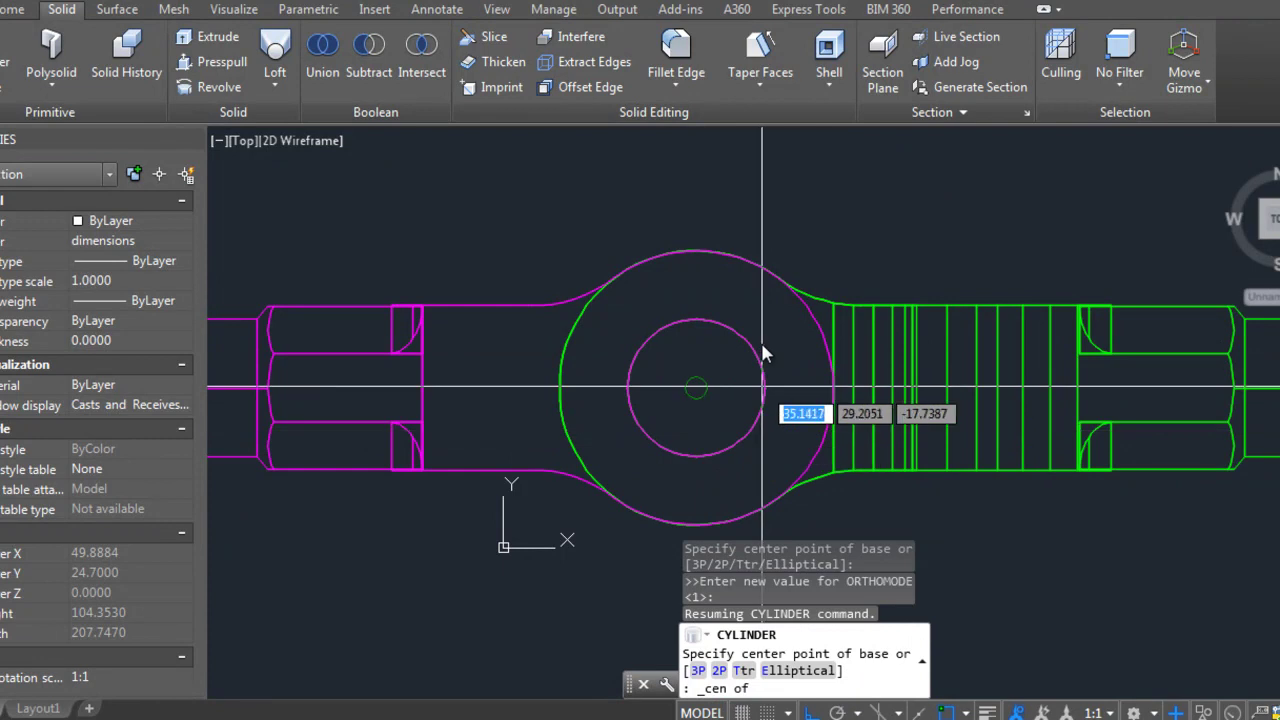
click(766, 354)
key(Return)
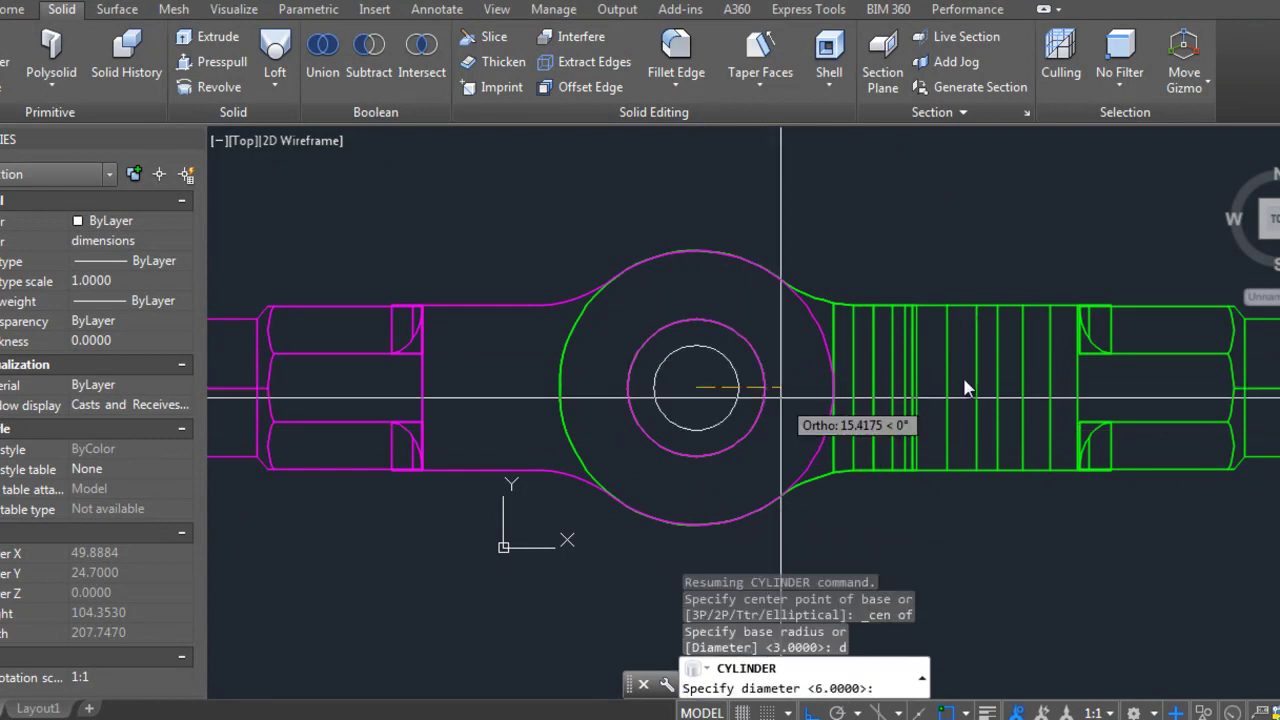
text(25)
key(Return)
scroll(1013, 350, down, 5)
scroll(1009, 332, up, 3)
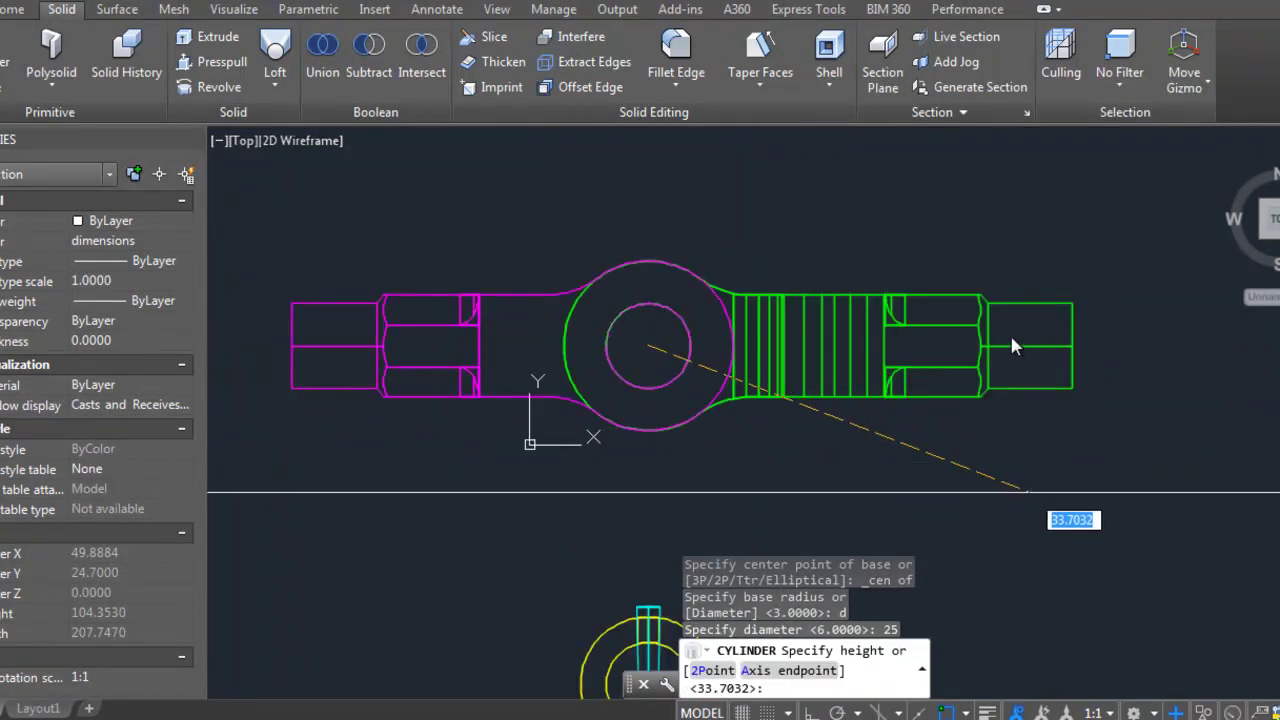
key(Escape)
key(Escape)
Step: Switch to Front view and grip-stretch the cylinder down through the joint
text(-v)
key(Return)
text(f)
key(Return)
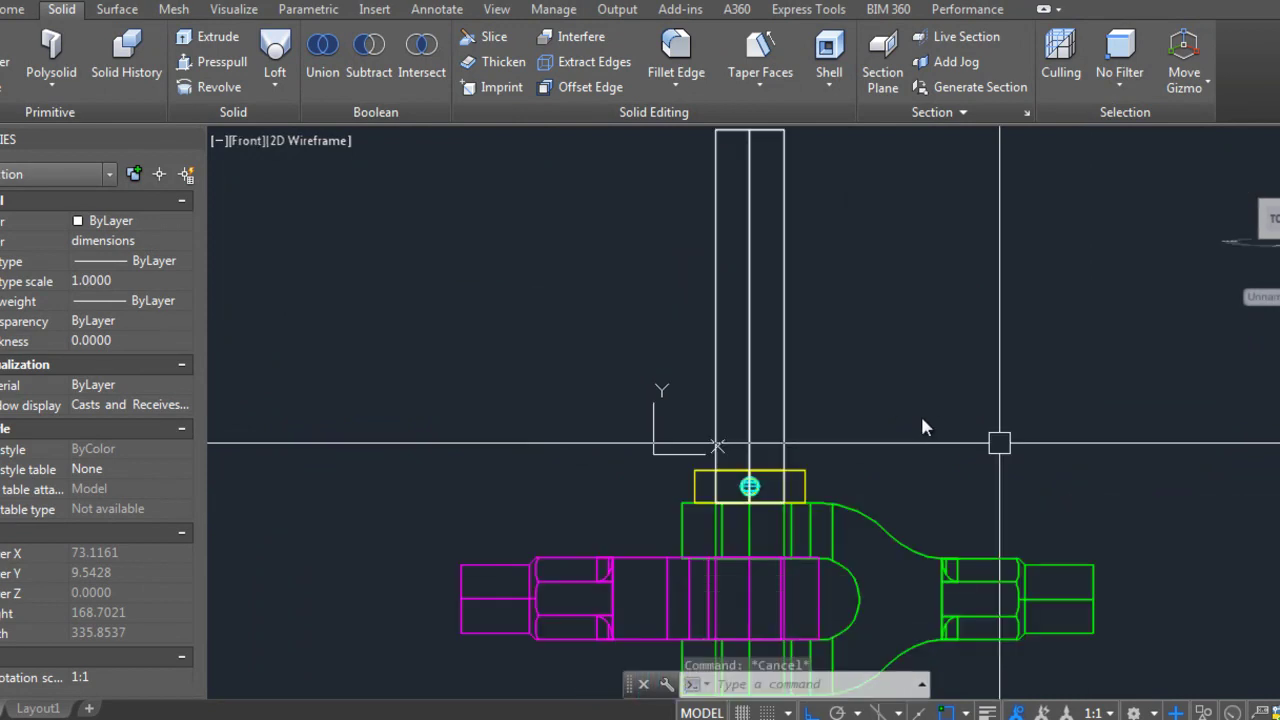
click(766, 300)
scroll(766, 436, up, 3)
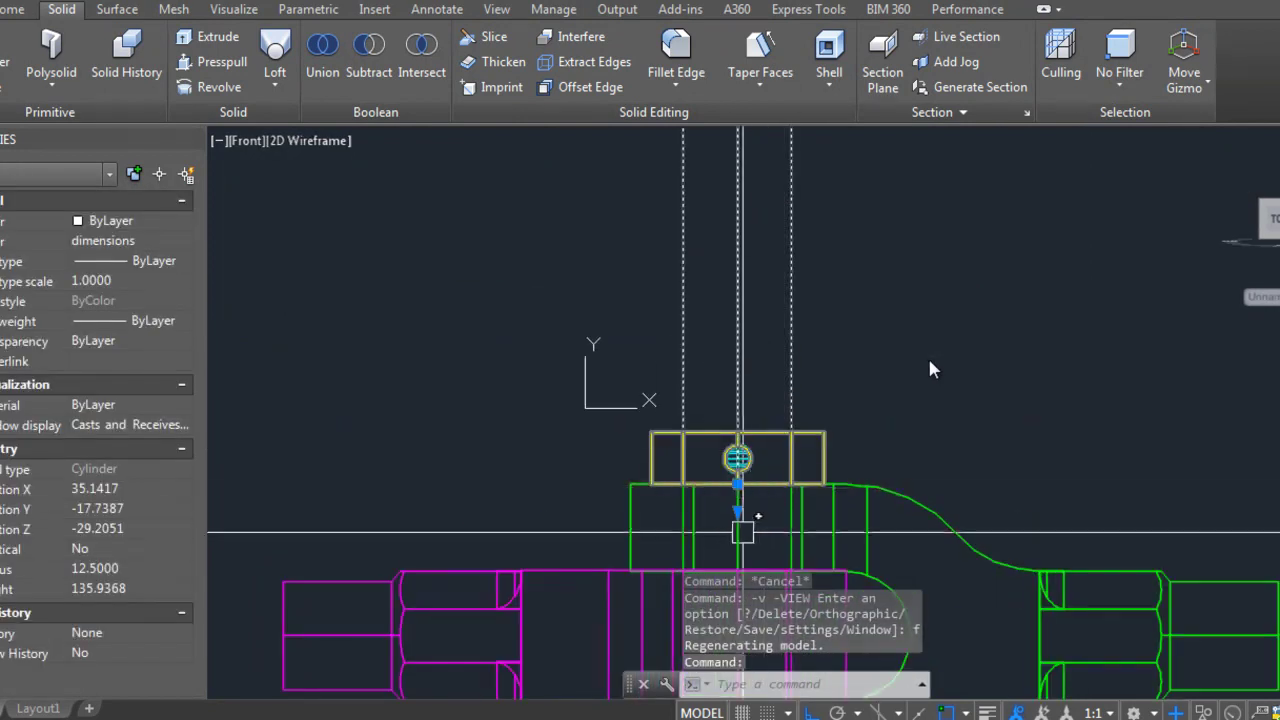
scroll(738, 457, down, 3)
click(738, 392)
scroll(738, 392, up, 3)
click(714, 486)
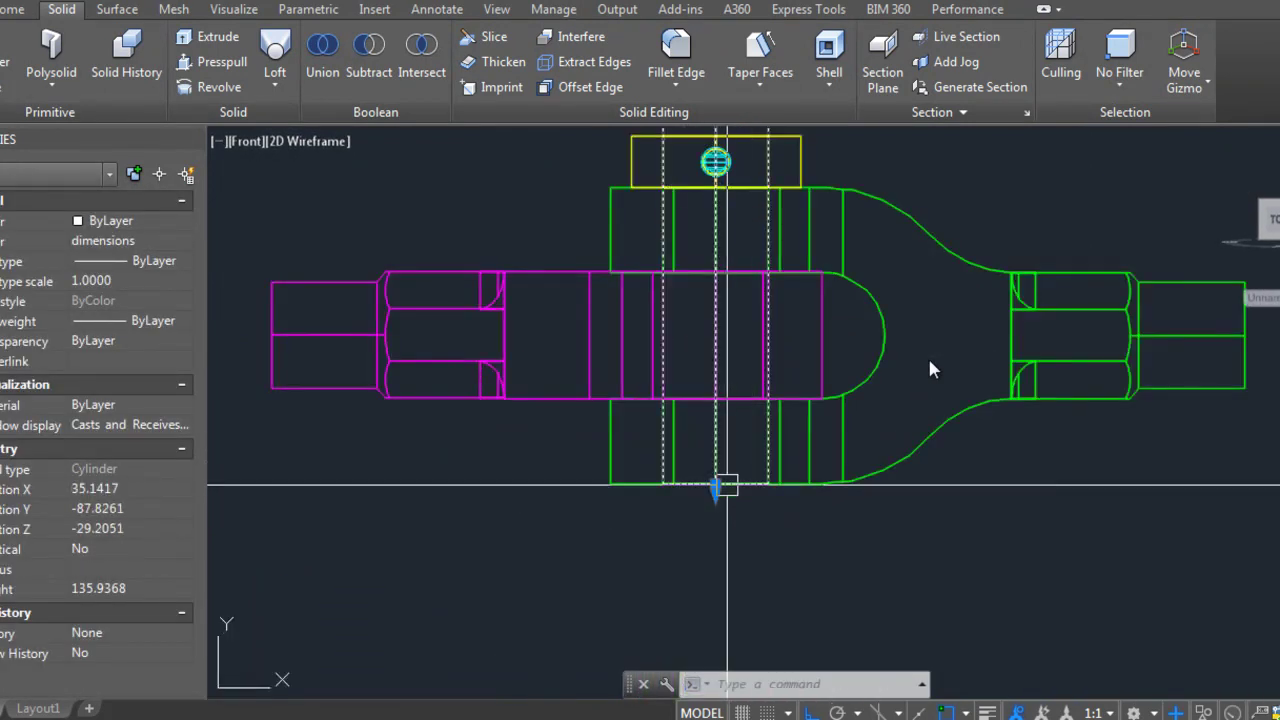
scroll(714, 486, down, 5)
Step: Mirror the cylinder across a vertical line, keeping the original
text(mi)
key(Return)
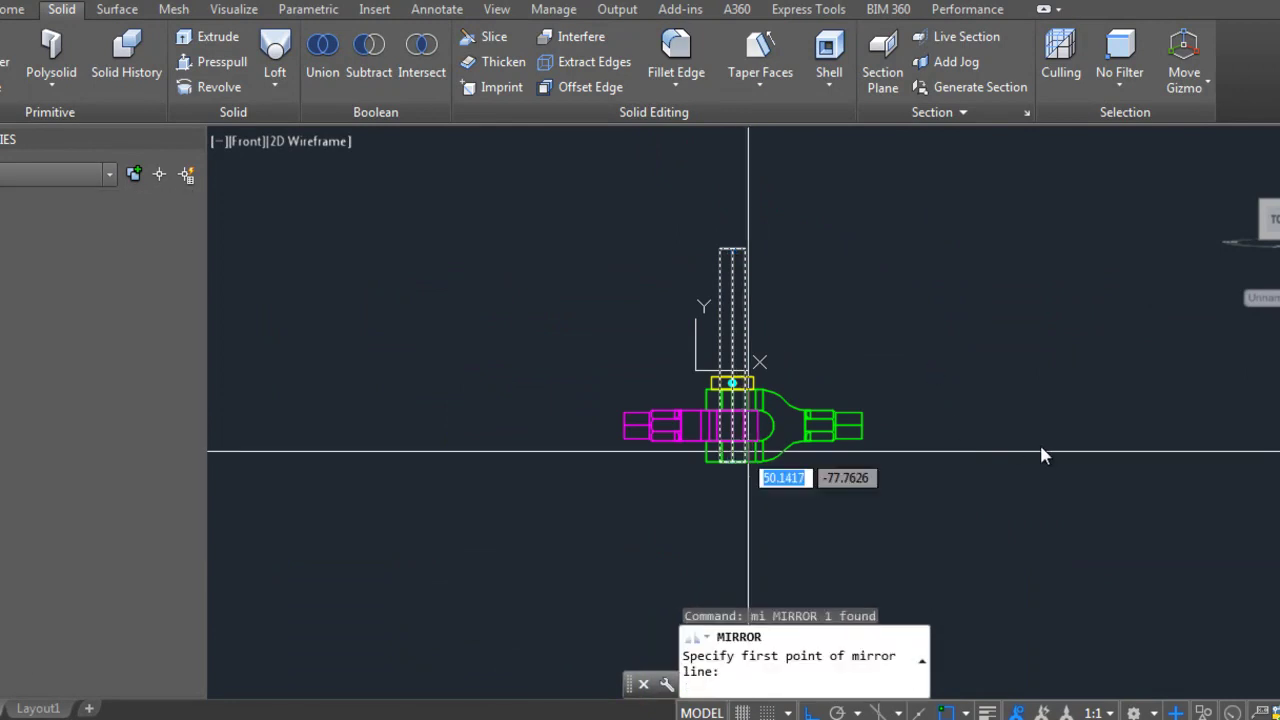
scroll(1085, 420, up, 5)
scroll(1088, 425, up, 3)
click(1087, 418)
scroll(1087, 418, down, 5)
click(1084, 462)
key(Return)
Step: Resize the mirrored cylinder to height 12 and radius 20 in Properties
scroll(1114, 378, down, 2)
click(875, 193)
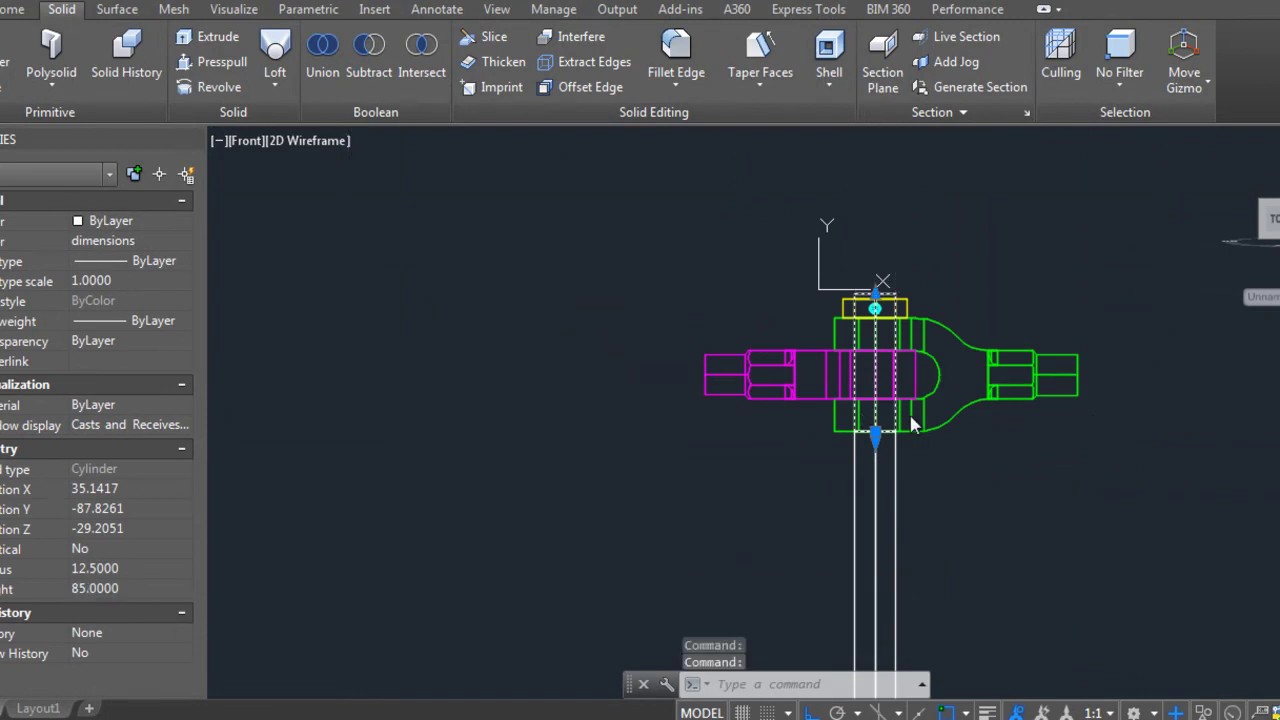
key(Escape)
key(Escape)
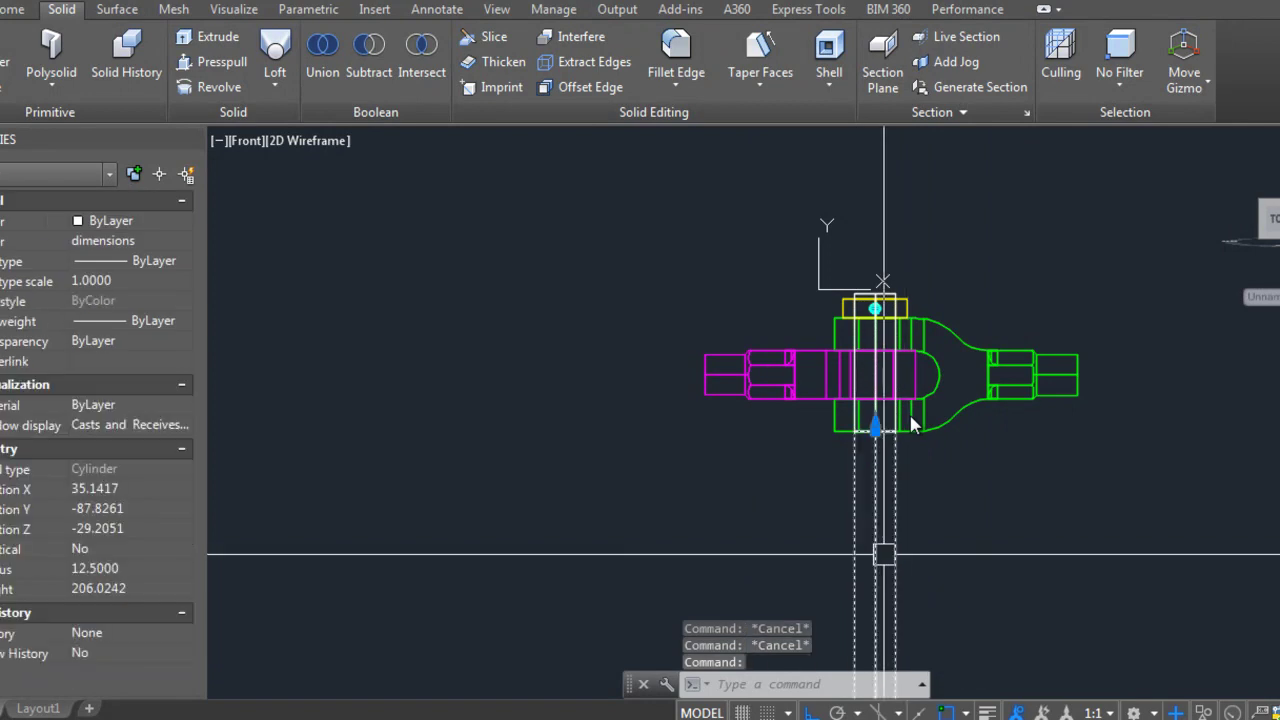
text(12)
key(Return)
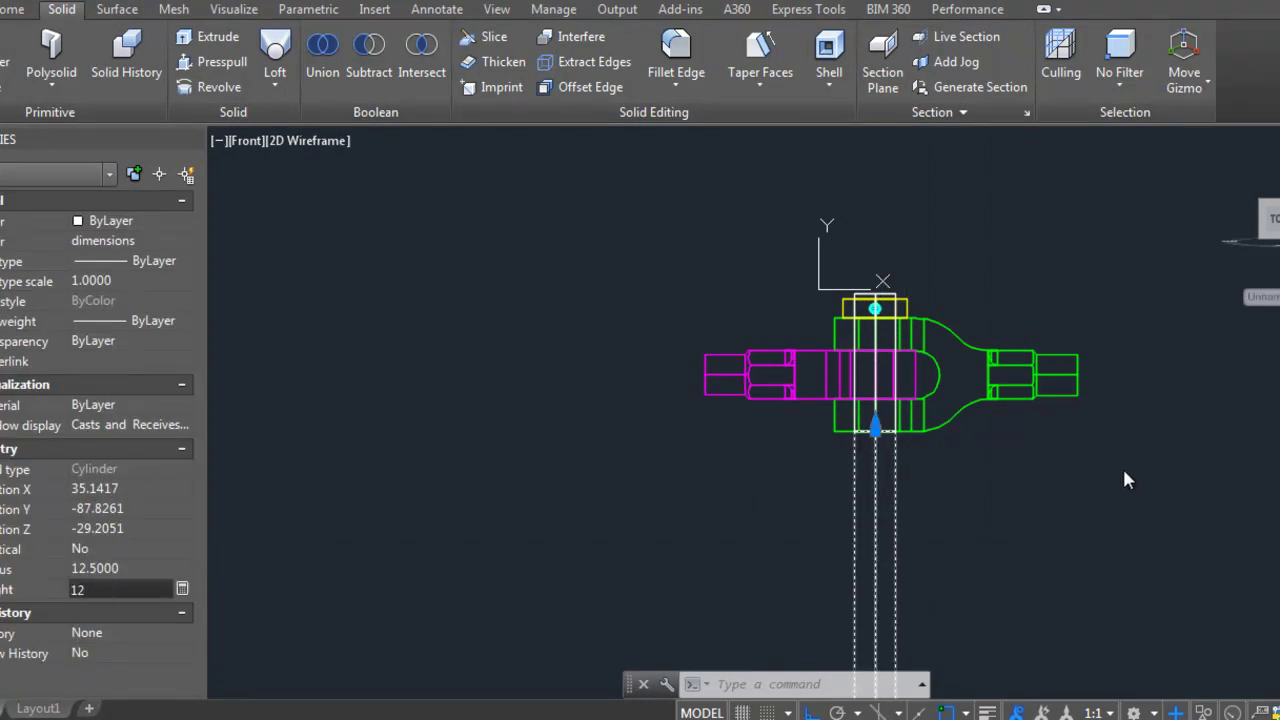
text(20)
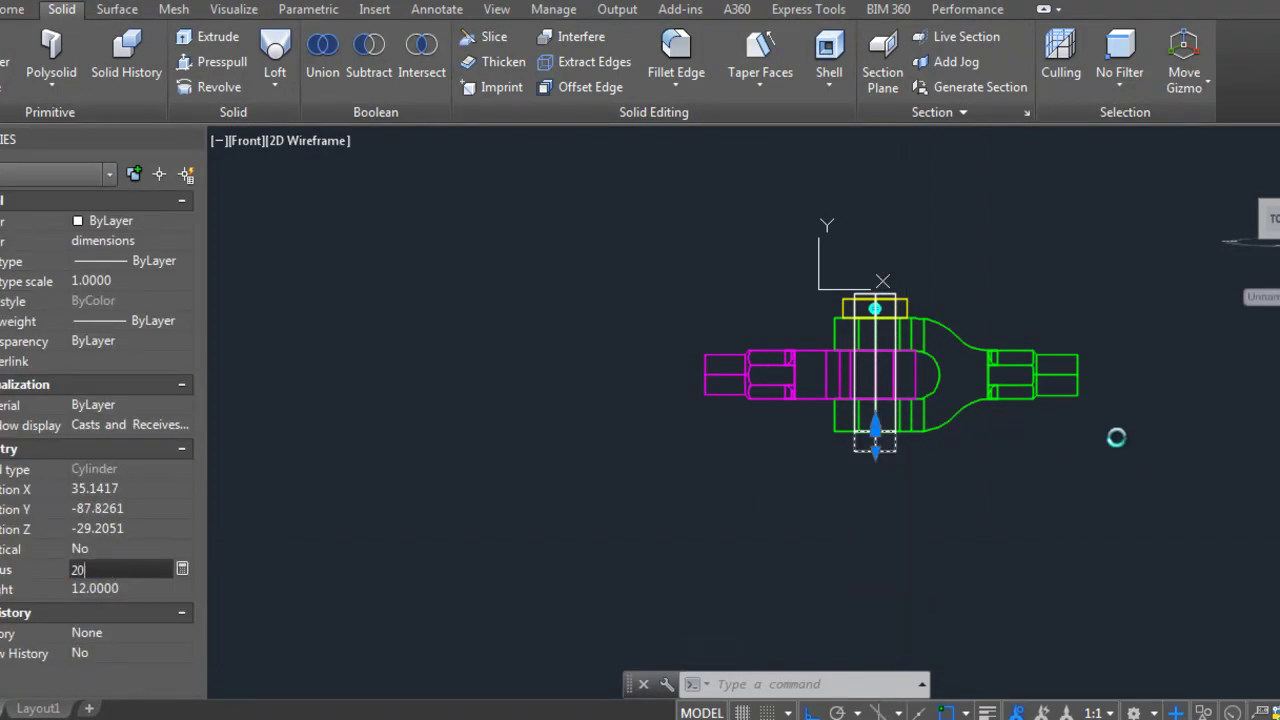
key(Return)
scroll(889, 267, up, 5)
key(Escape)
key(Escape)
key(Escape)
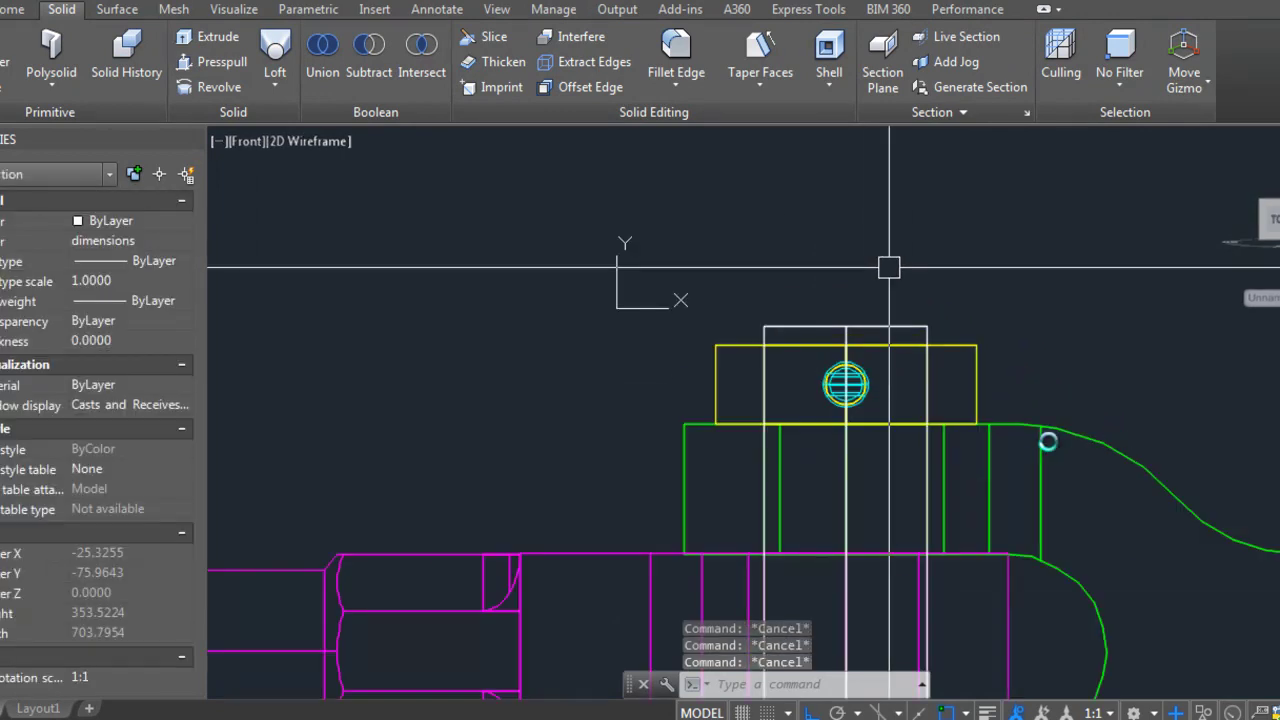
Step: Draw a 6-diameter cylinder centred on the small circle atop the pin
text(cyl)
key(Return)
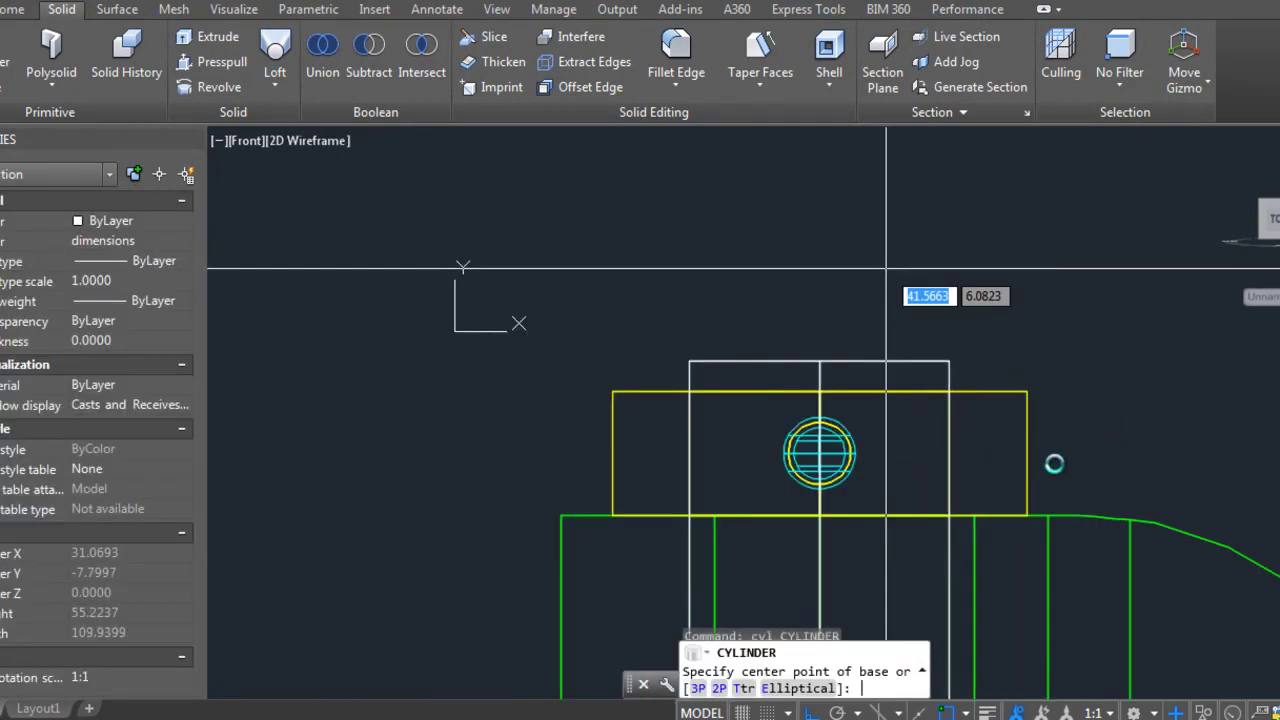
scroll(886, 268, up, 3)
click(930, 362)
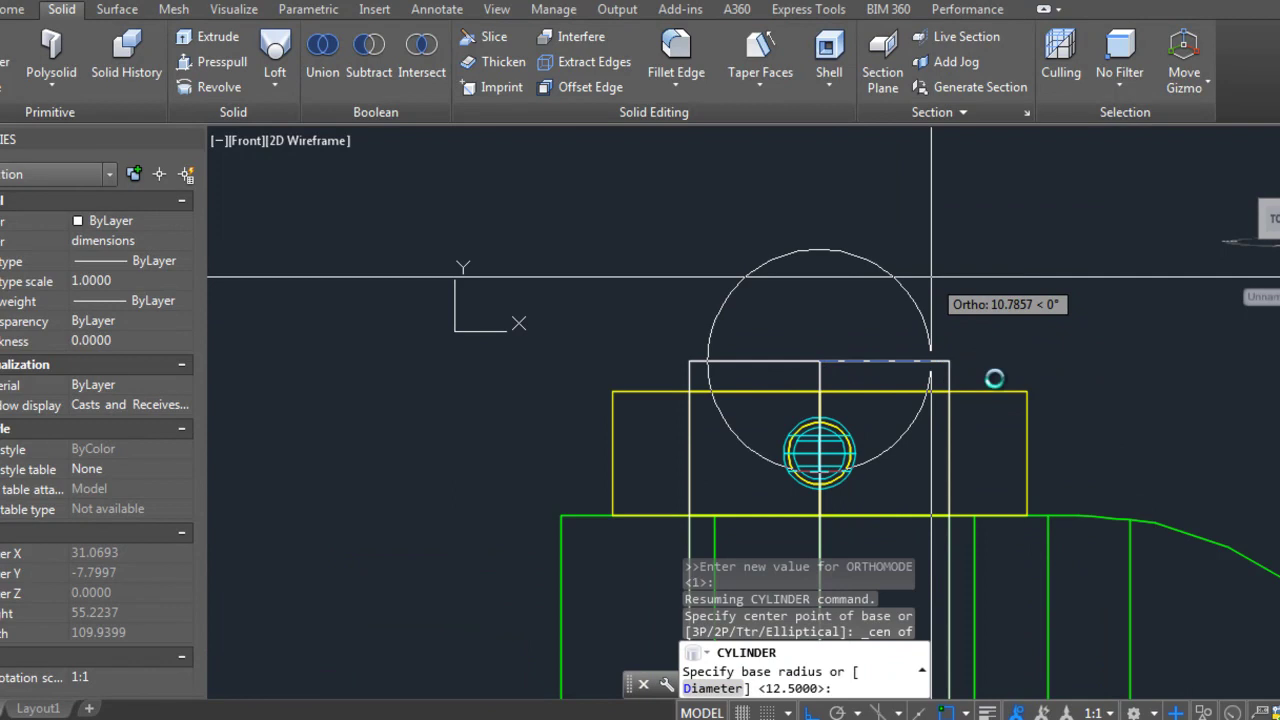
text(d)
key(Return)
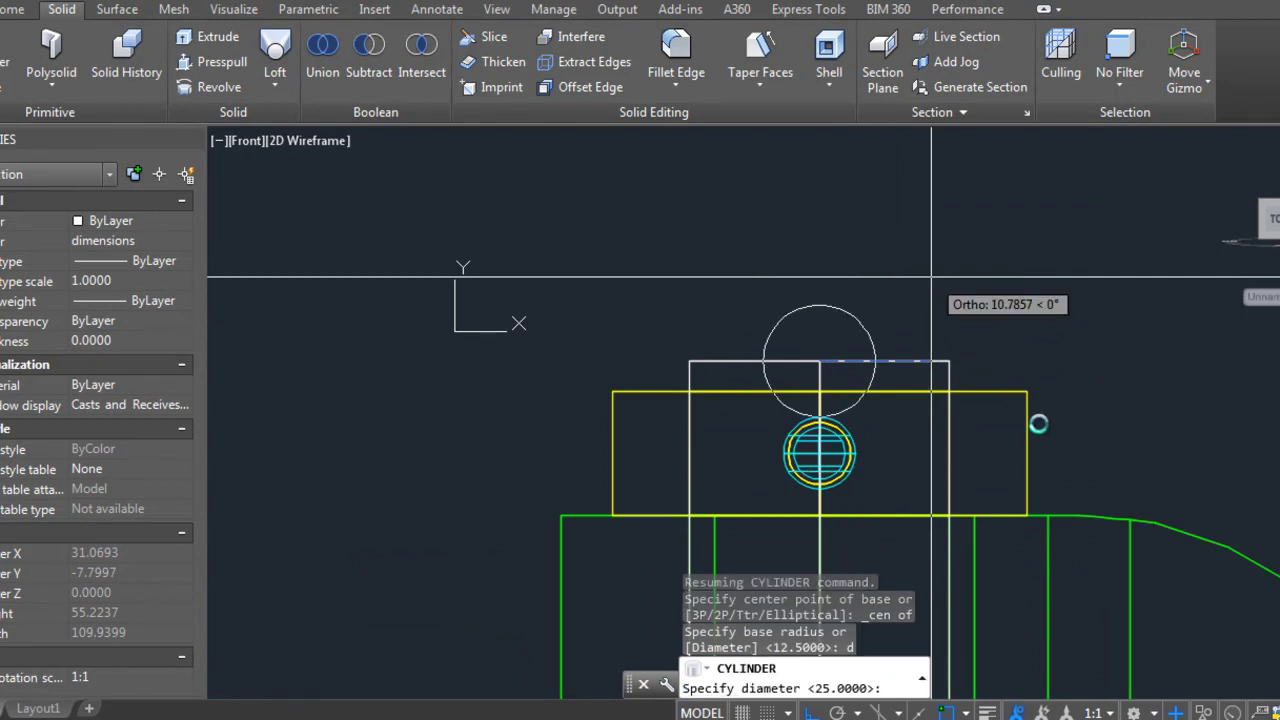
text(6)
key(Return)
scroll(846, 345, down, 1)
scroll(990, 350, down, 2)
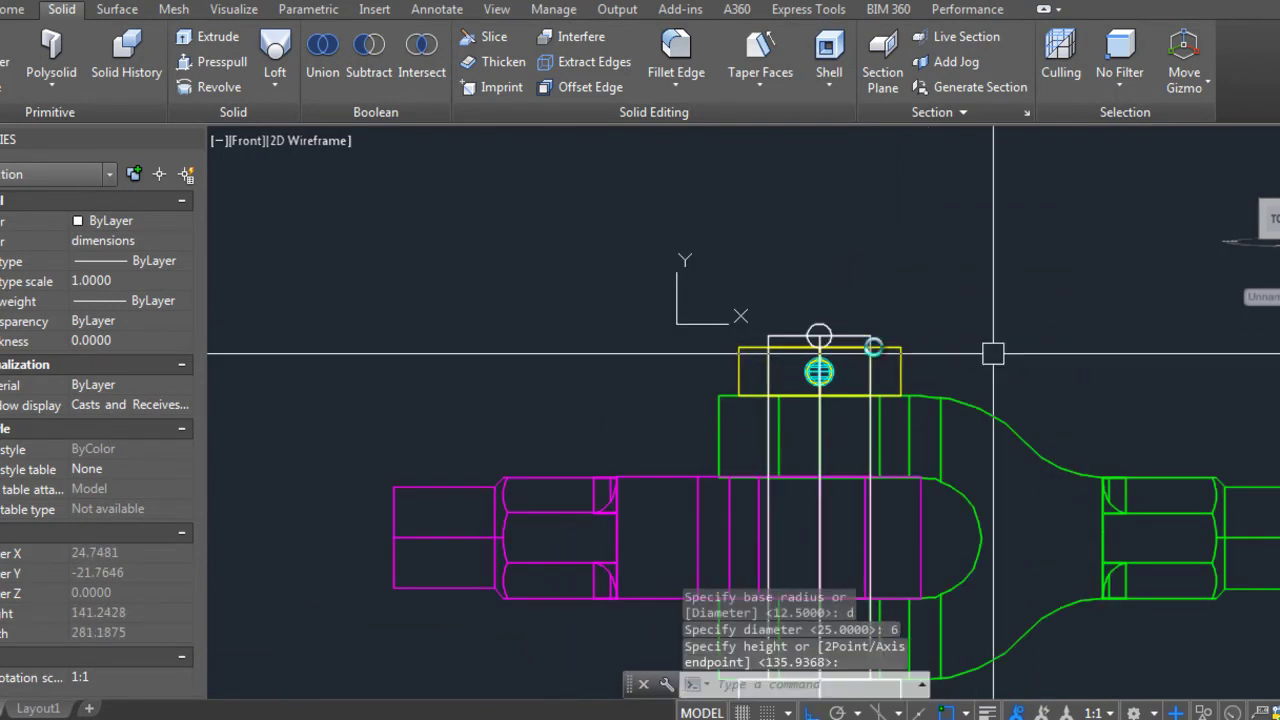
scroll(990, 350, up, 4)
scroll(951, 389, down, 3)
scroll(991, 408, up, 3)
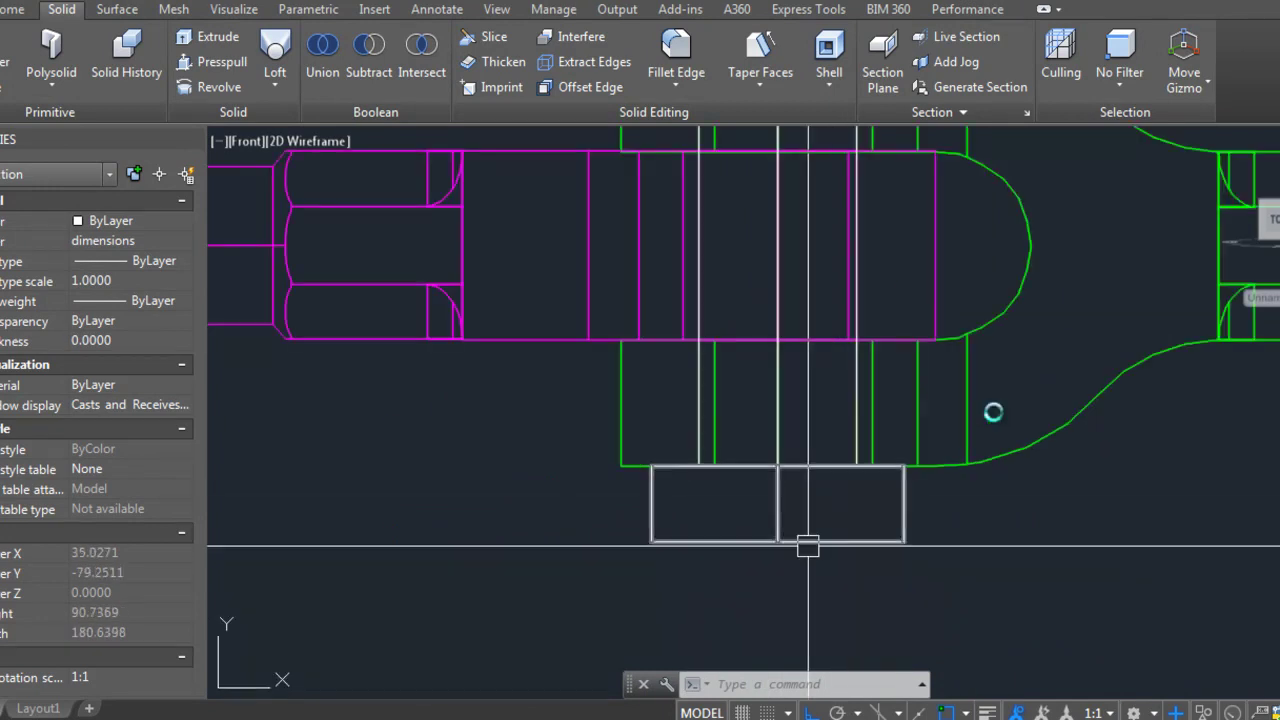
click(991, 408)
scroll(991, 408, down, 2)
scroll(993, 412, up, 2)
Step: Select the three pin pieces and start moving them
click(743, 189)
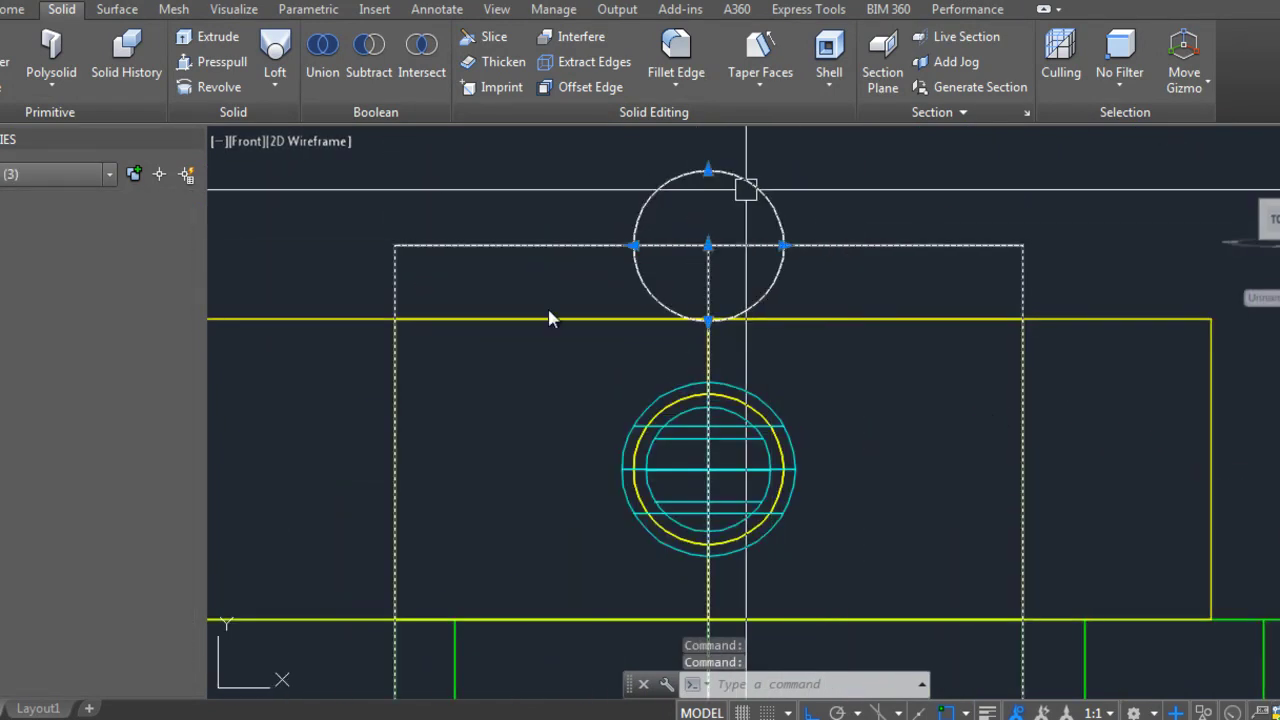
scroll(745, 200, down, 10)
key(m)
key(Return)
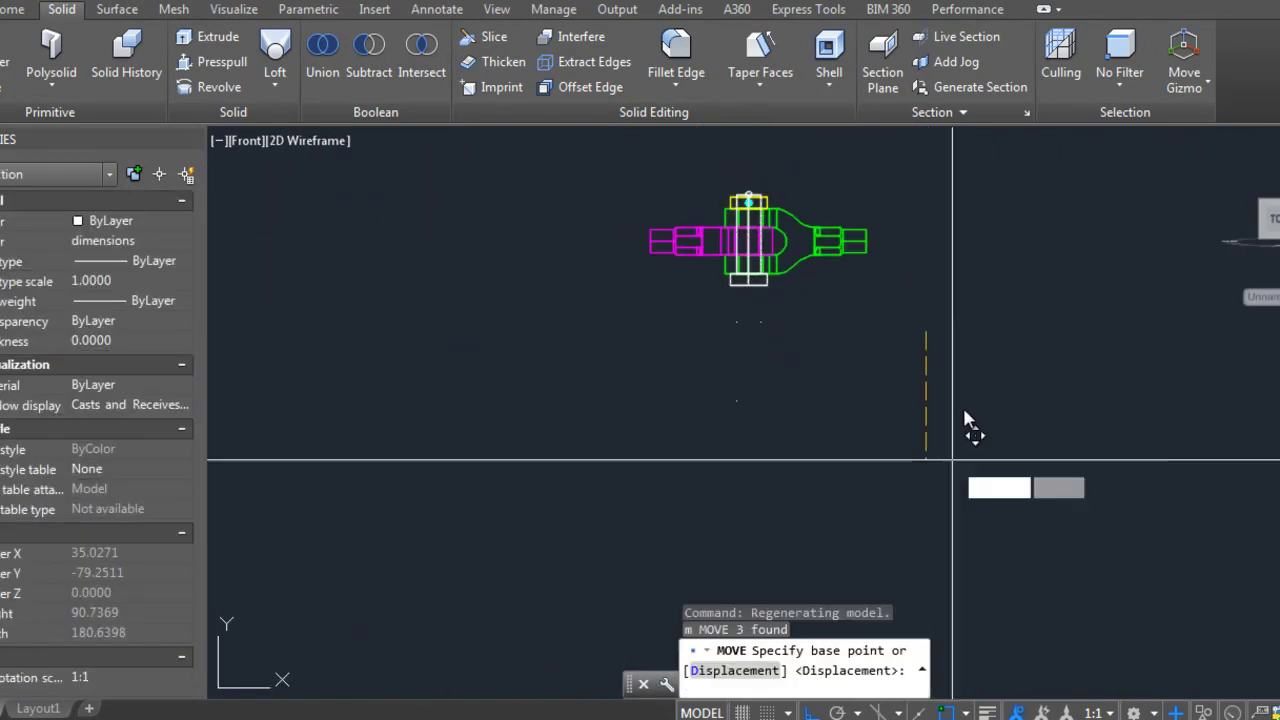
Step: Move the pin pieces 100 units down, clear of the joint
click(962, 404)
text(100)
key(Return)
scroll(1005, 415, up, 5)
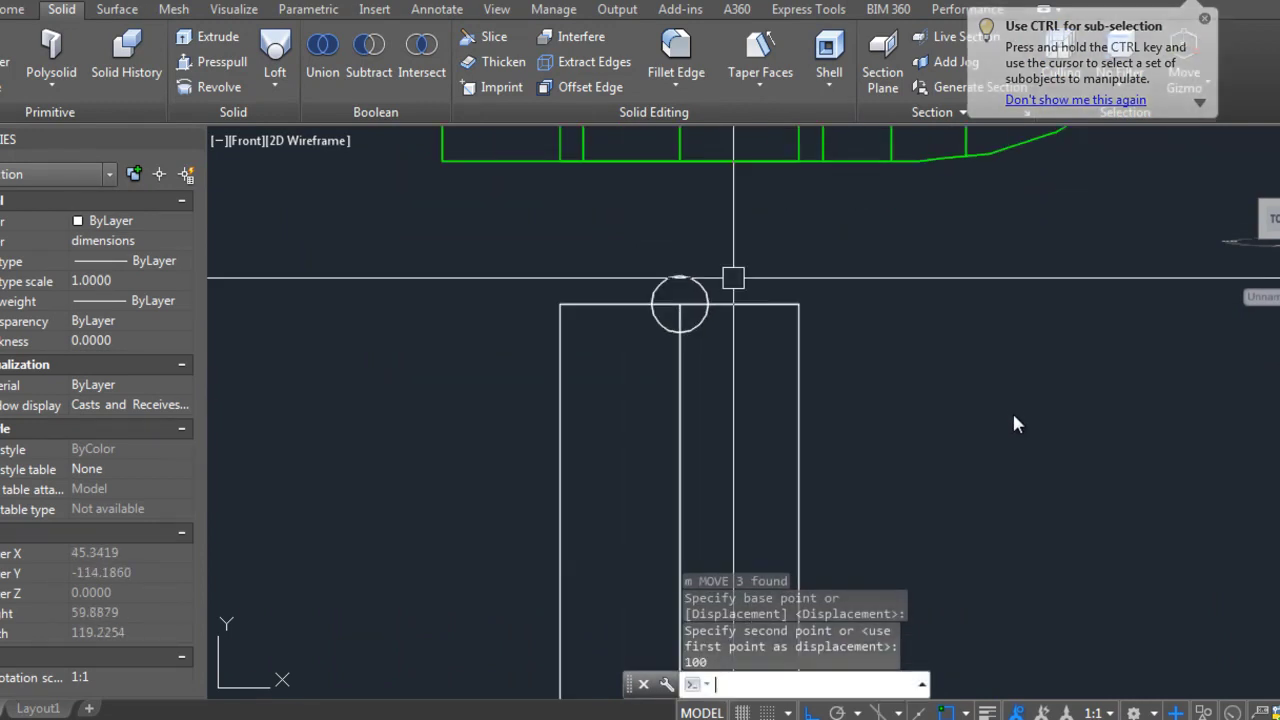
Step: Shift the thin cylinder 10 units further
text(m)
key(Return)
click(709, 305)
key(Return)
click(910, 370)
text(10)
key(Return)
scroll(1077, 470, down, 2)
scroll(1077, 482, down, 2)
scroll(1108, 499, up, 3)
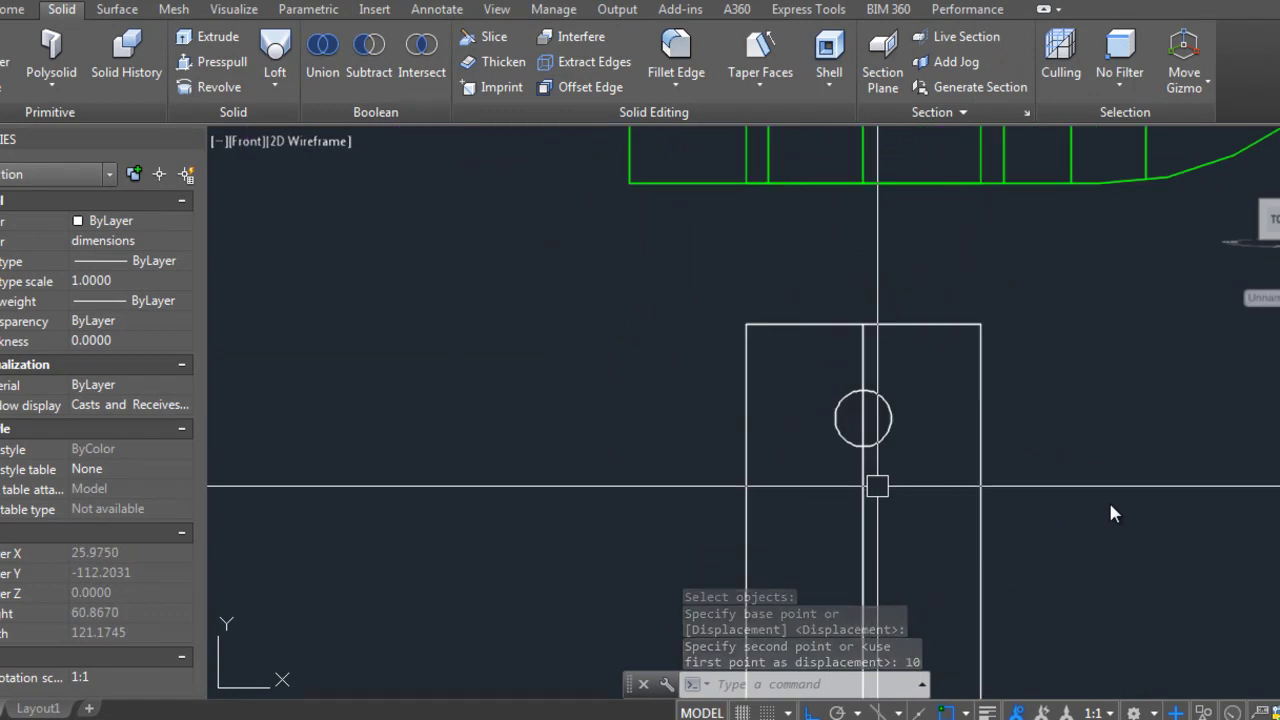
Step: Draw a horizontal guide line from a circle centre out to the right
text(l)
key(Return)
shift+right_click(903, 514)
click(960, 600)
click(1094, 477)
scroll(1011, 486, down, 3)
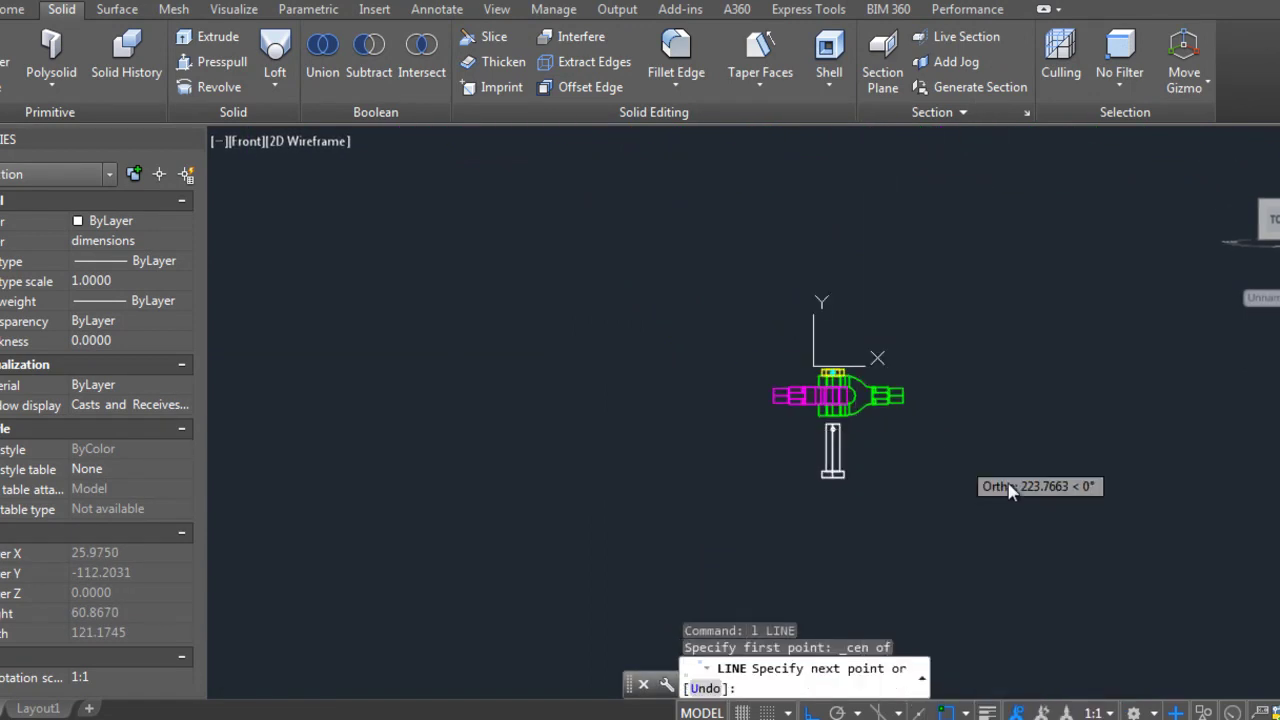
scroll(914, 490, up, 2)
scroll(914, 490, up, 2)
scroll(754, 447, up, 3)
key(Return)
key(Return)
shift+right_click(900, 210)
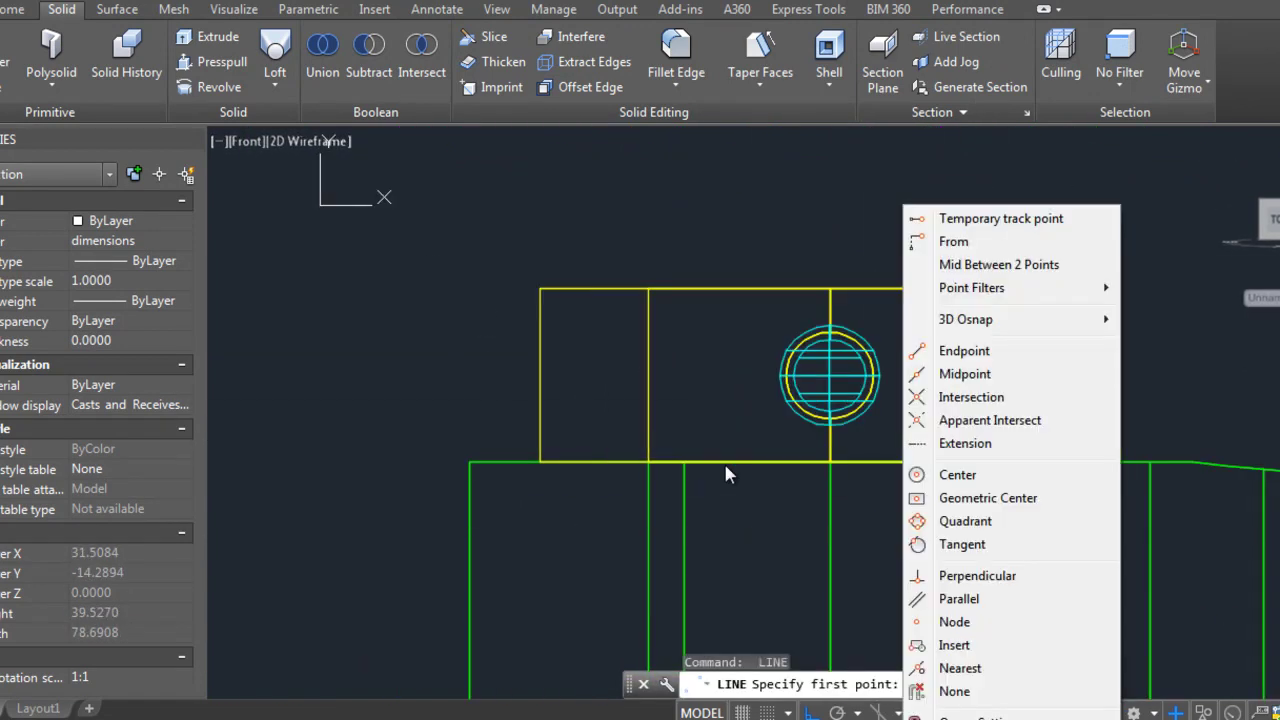
click(943, 434)
click(829, 371)
scroll(727, 472, down, 3)
click(1215, 390)
key(Return)
Step: Trim the vertical guide line above the new horizontal line
text(tr)
key(Return)
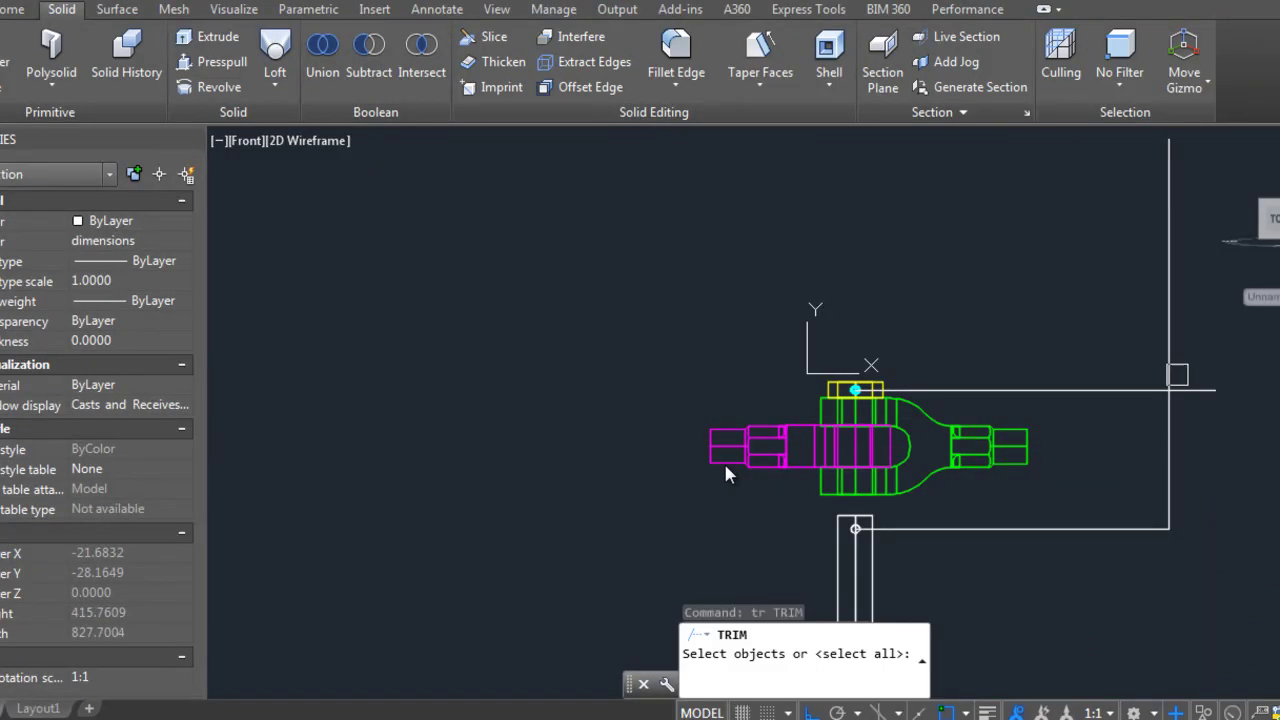
click(1100, 390)
click(1174, 351)
key(Escape)
key(Escape)
Step: Erase the two temporary guide lines
middle_drag(755, 407, 765, 363)
click(1086, 643)
click(1014, 349)
text(e)
key(Return)
key(Escape)
Step: Switch to the southeast isometric view with -VIEW SE
text(-v)
key(Return)
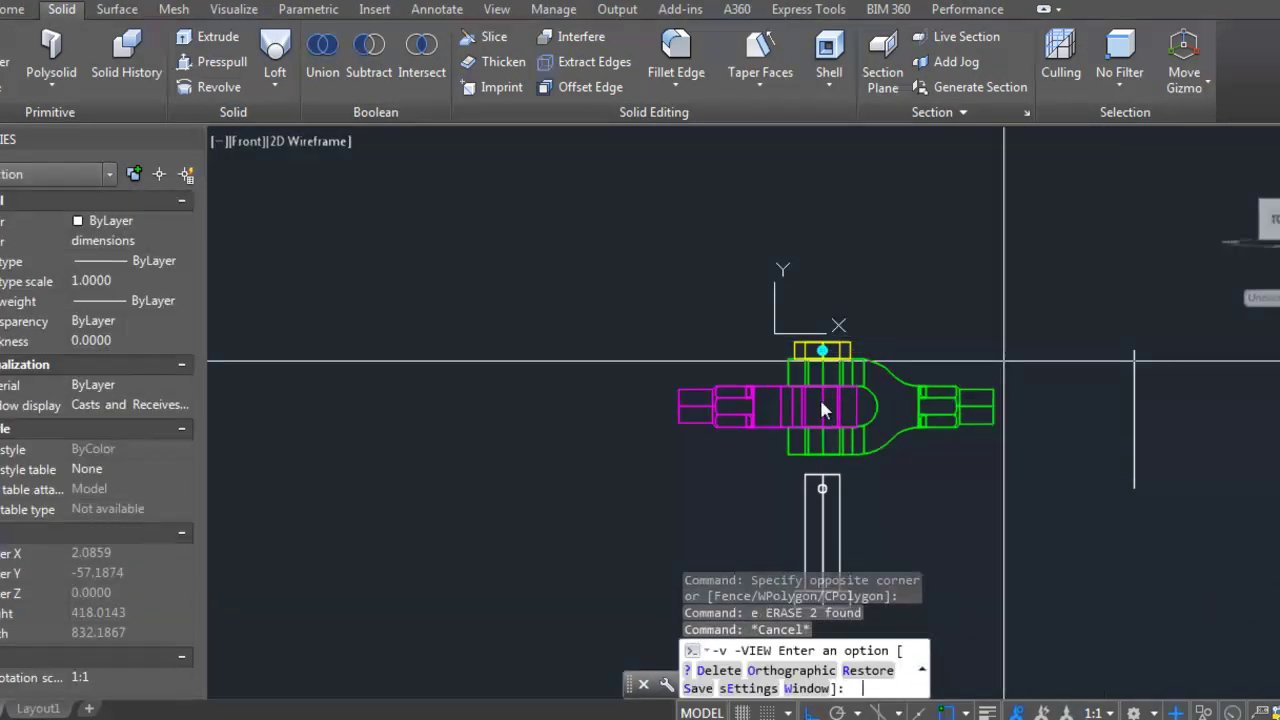
text(se)
key(Return)
key(Escape)
Step: Move the thin rod so it lies across the top of the pin
text(m)
key(Return)
click(657, 401)
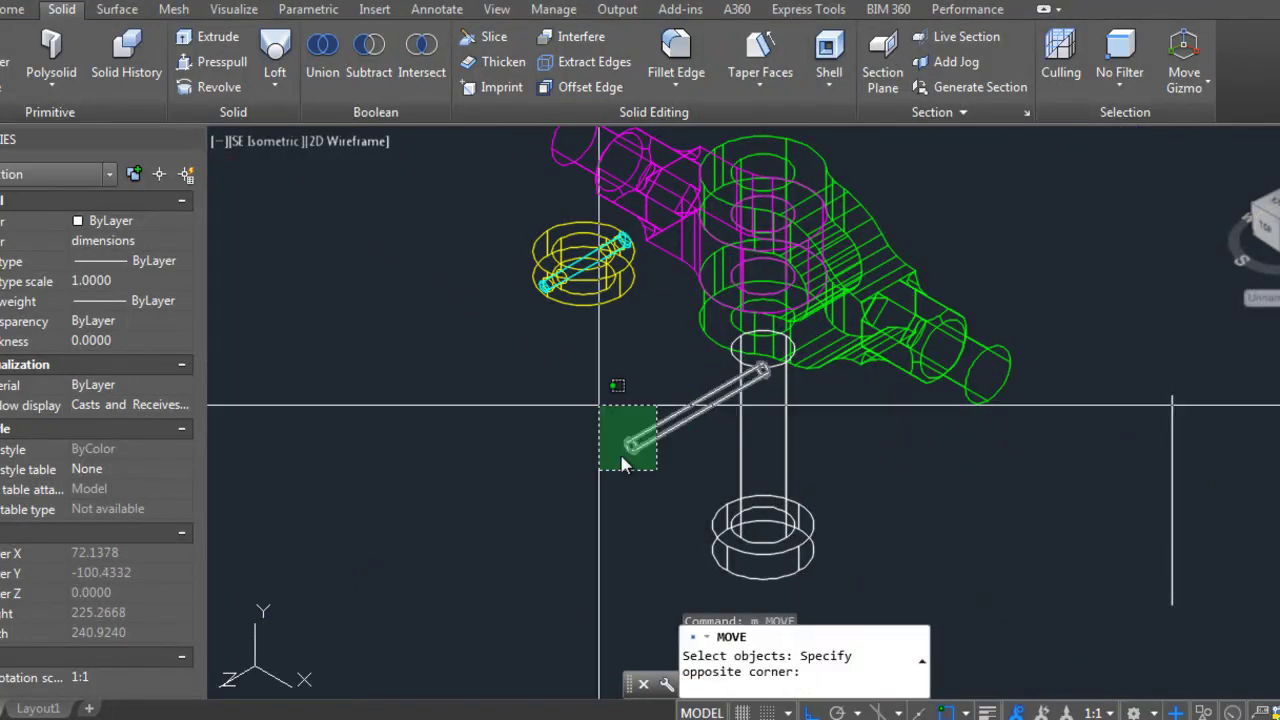
click(594, 470)
key(Return)
click(396, 360)
click(558, 361)
key(Escape)
key(Escape)
key(Escape)
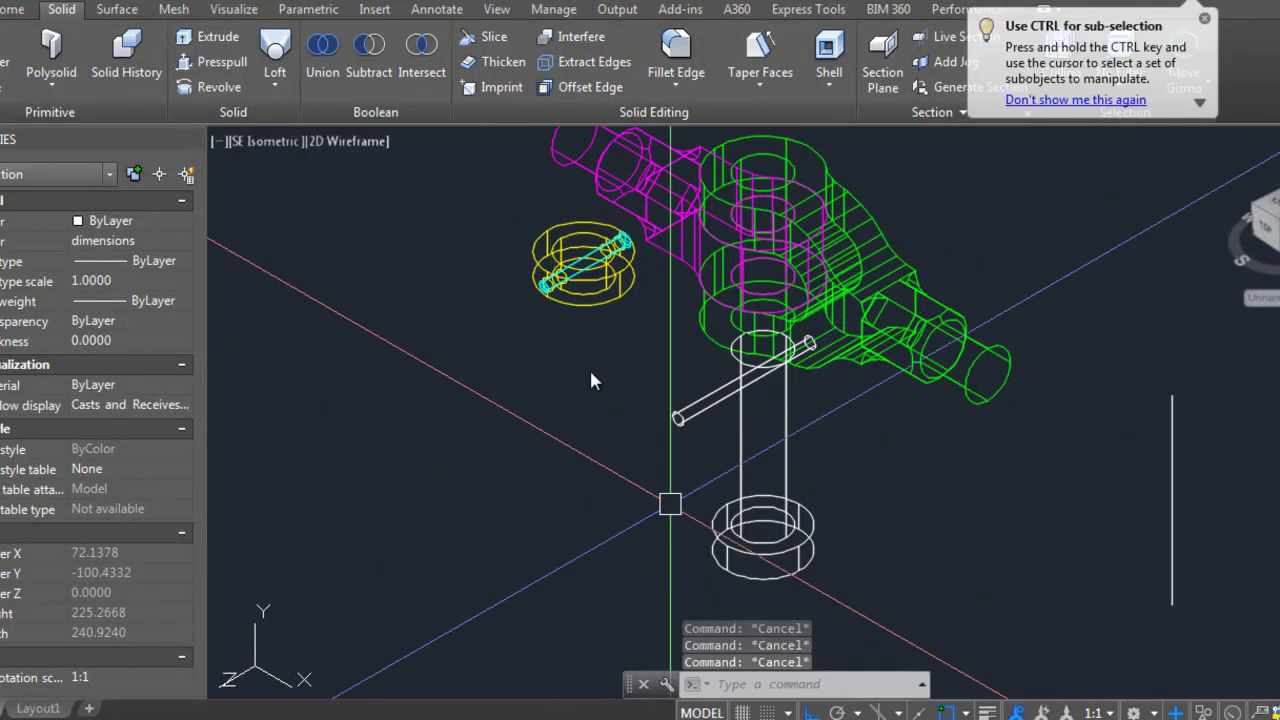
Step: Union the pin and its washer into one solid
text(unit)
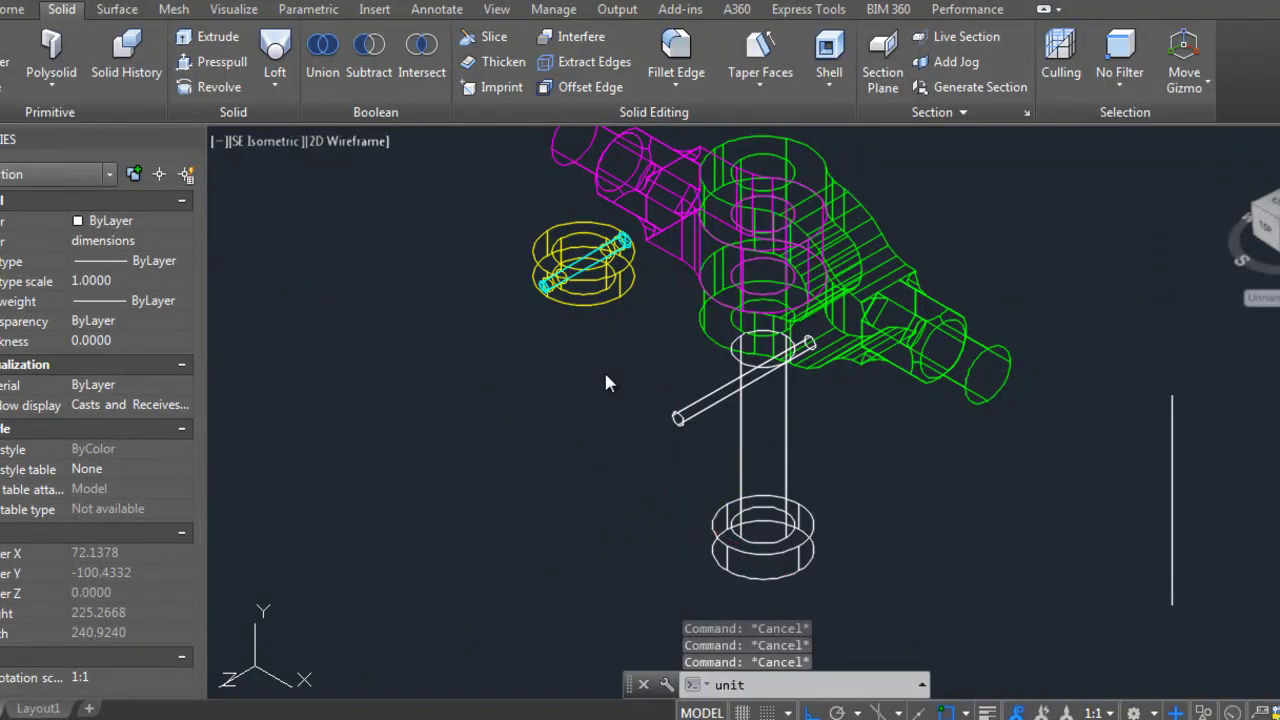
key(Return)
text(uni)
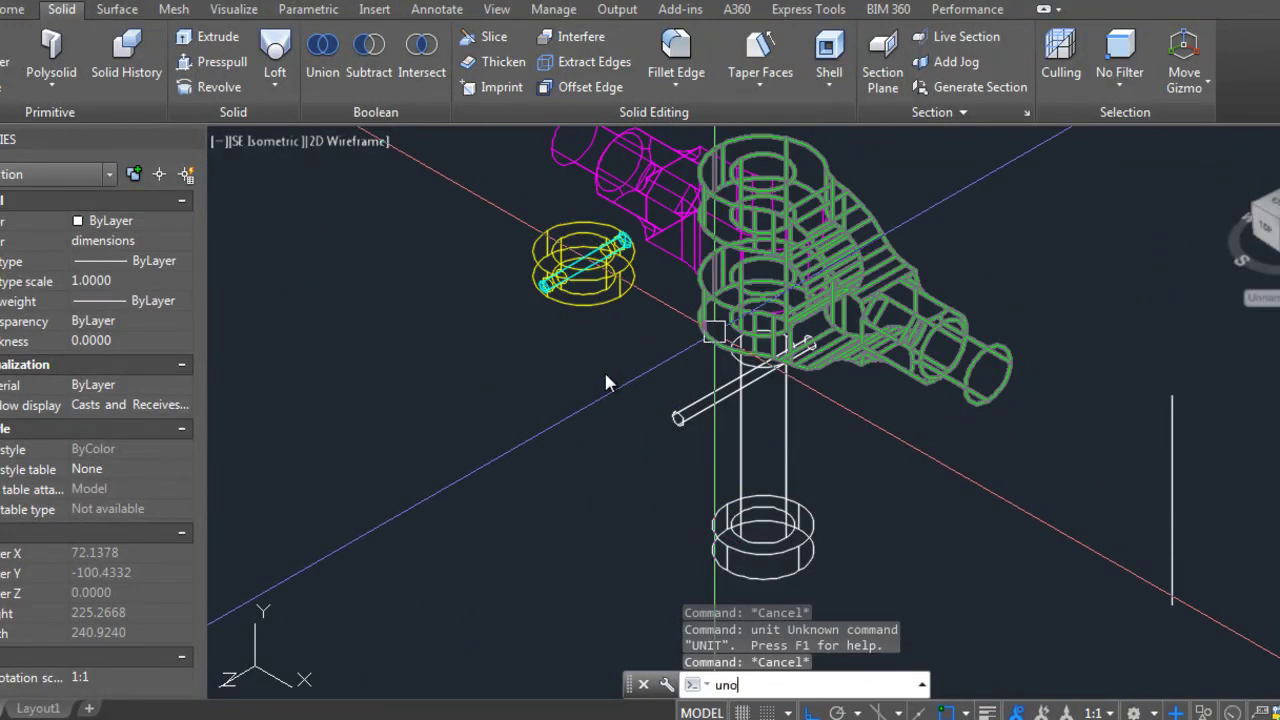
key(Escape)
text(unoi)
key(Return)
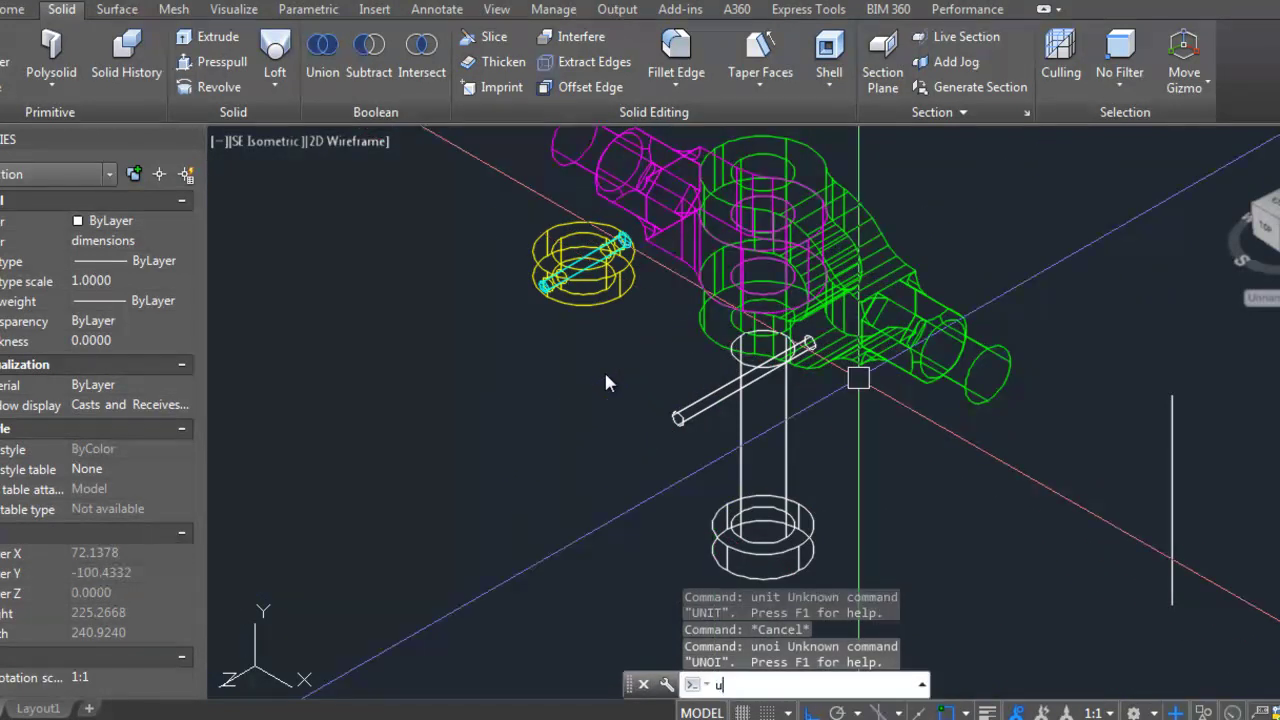
text(nion)
key(Return)
click(866, 549)
click(798, 517)
key(Return)
Step: Subtract the thin rod to cut a cross-hole, then colour the merged pin Red
text(su)
click(690, 314)
key(Return)
click(686, 421)
scroll(695, 425, down, 2)
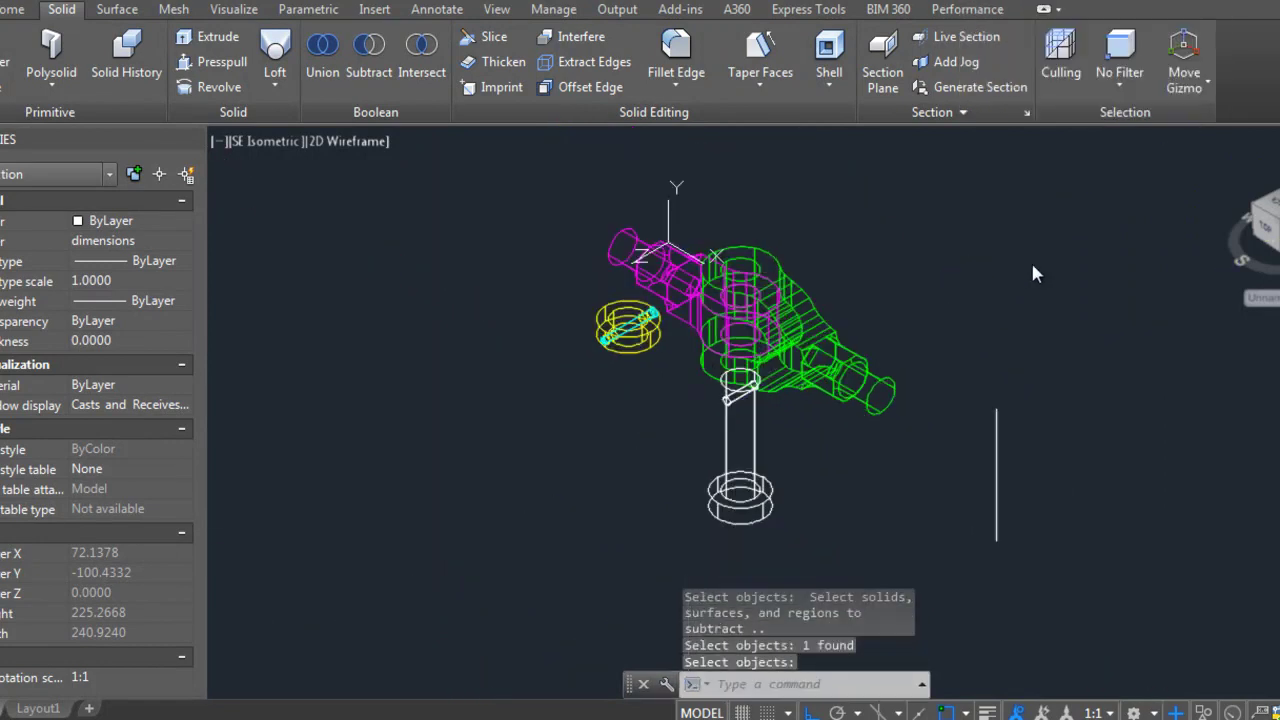
key(Return)
click(130, 220)
click(110, 281)
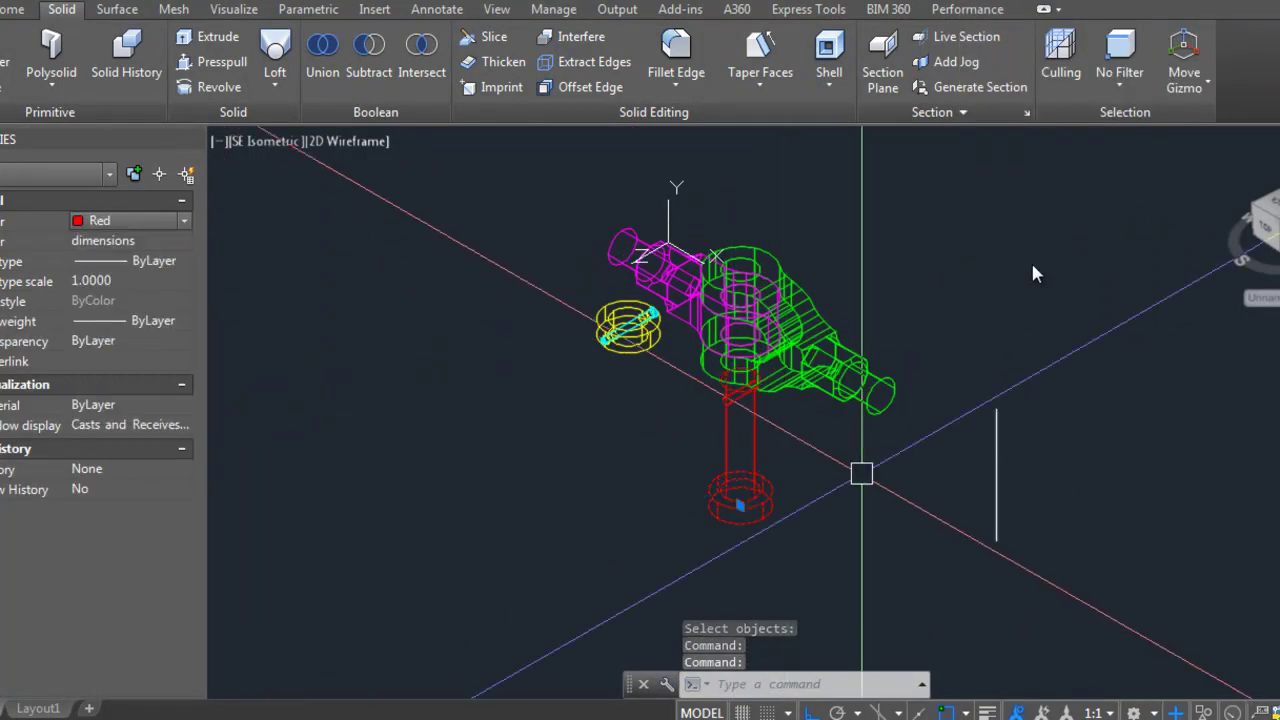
Step: With ortho on, move the red pin up into the green body using Endpoint snap
text(m)
key(Return)
key(F8)
shift+right_click(870, 225)
click(935, 394)
click(996, 535)
shift+right_click(1010, 480)
click(1046, 369)
click(997, 410)
key(Escape)
key(Escape)
click(997, 432)
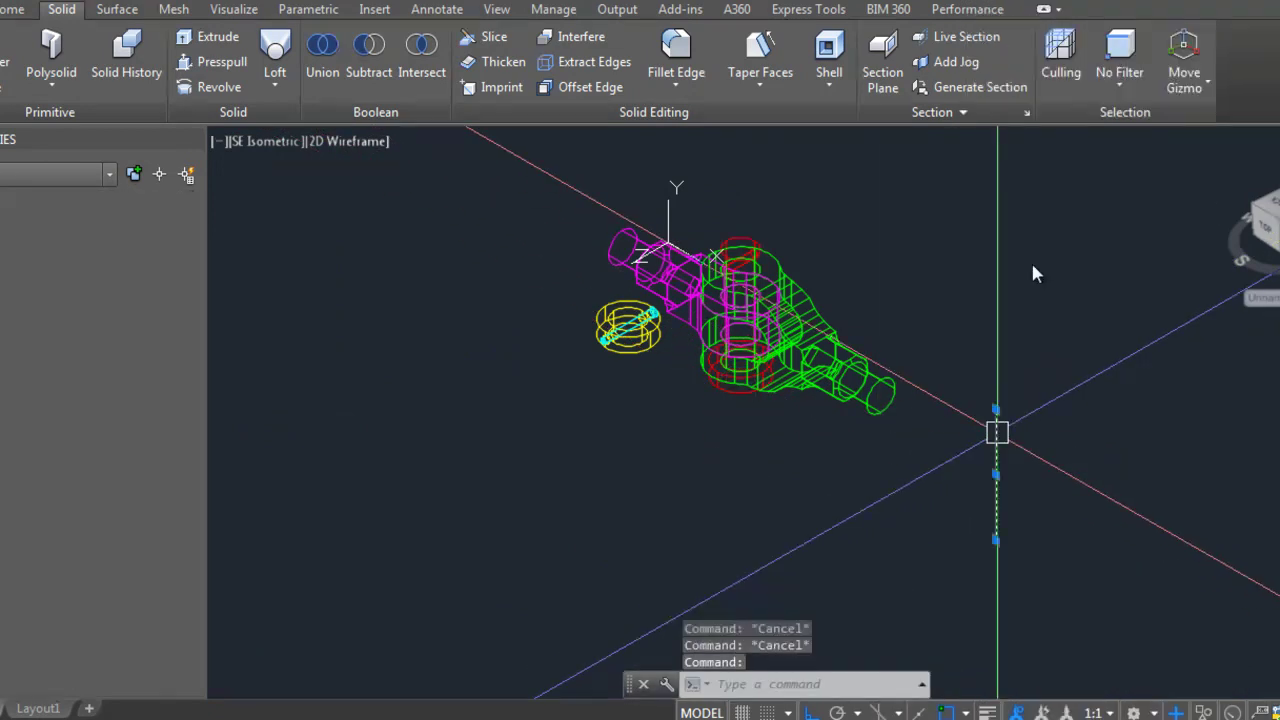
Step: Switch to the top view with -VIEW T
text(-v)
key(Return)
text(t)
key(Return)
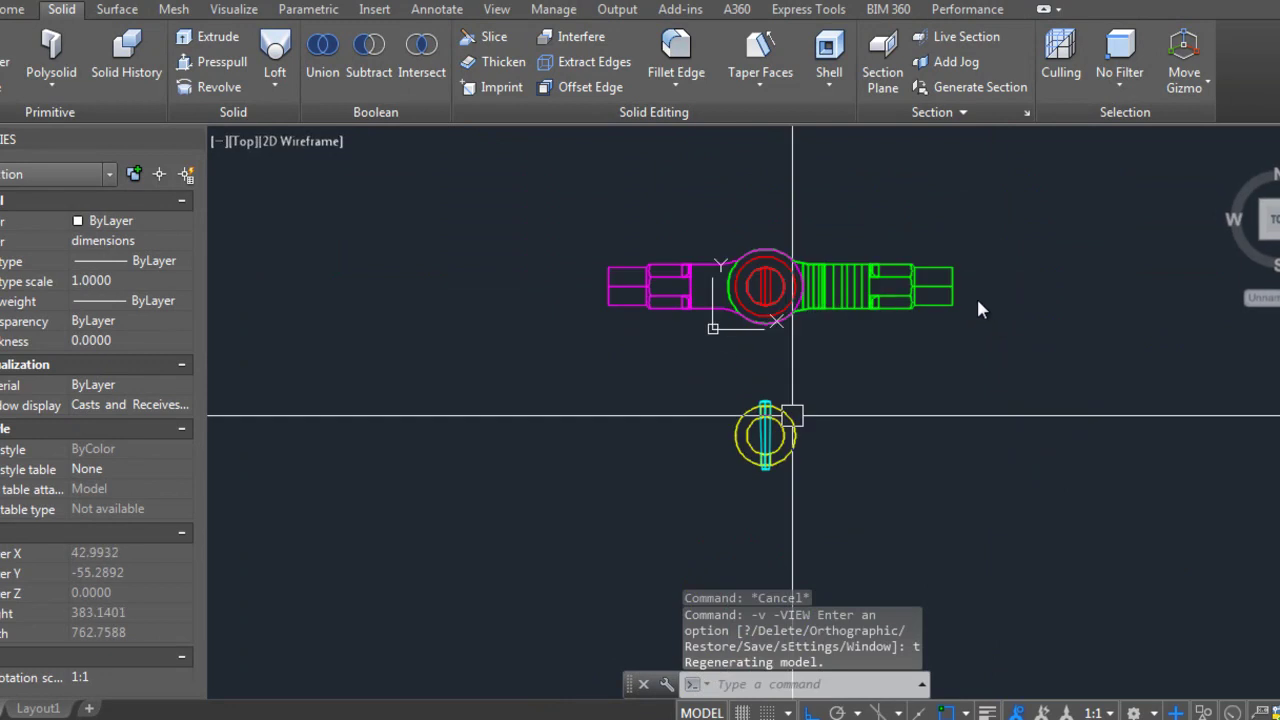
Step: Move the yellow collar onto the red pin's centre in the top view
key(Escape)
key(Escape)
click(700, 380)
click(880, 490)
text(m)
key(Return)
click(923, 417)
click(898, 440)
Step: Return to the southeast isometric view and save the drawing
text(-v)
key(Return)
text(se)
key(Return)
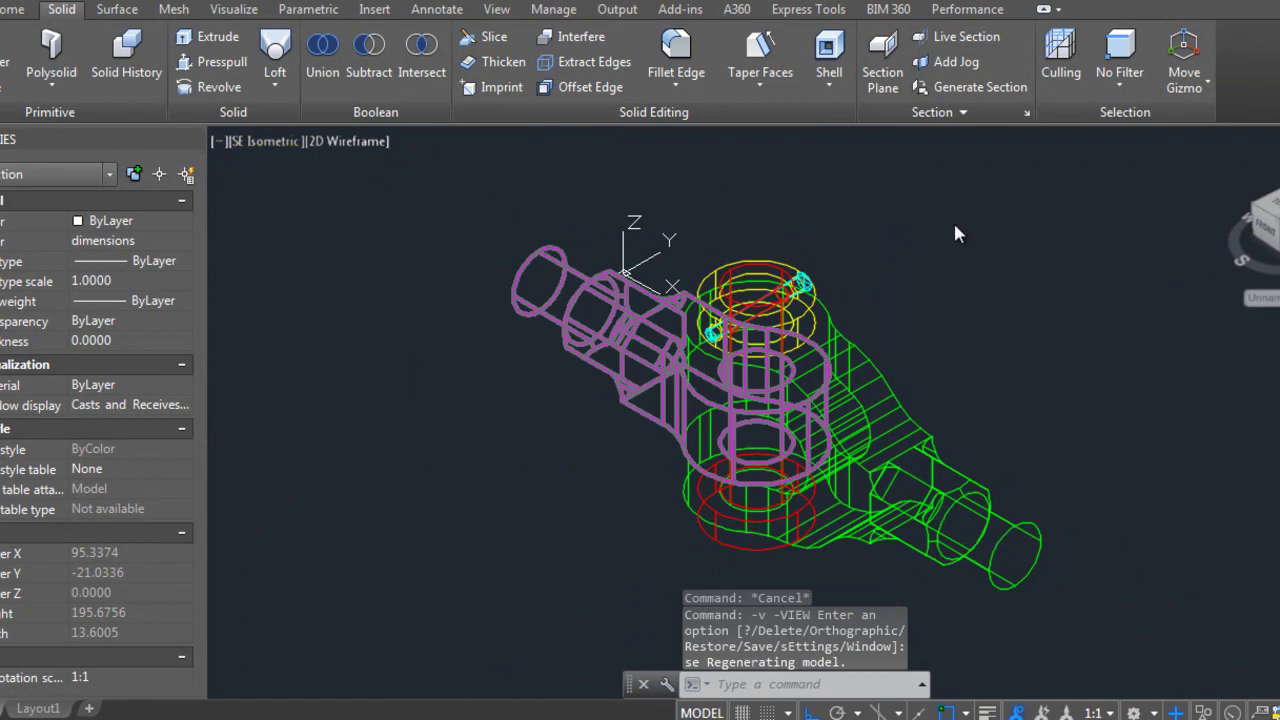
key(ctrl+s)
Step: Preview the joint in Realistic style with an orbit, then revert to 2D Wireframe
click(355, 141)
click(415, 283)
text(orbi)
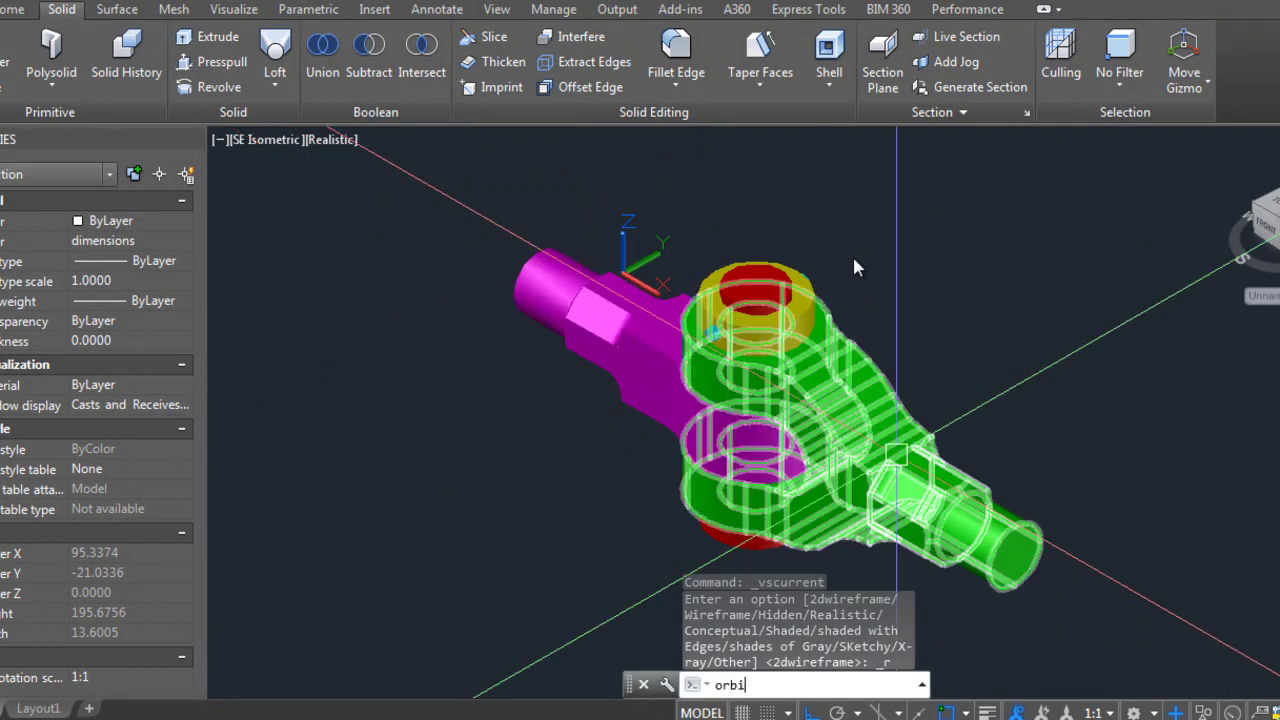
key(Return)
mouse_move(852, 267)
mouse_down()
mouse_move(707, 270)
mouse_move(770, 276)
mouse_up()
key(Escape)
click(337, 140)
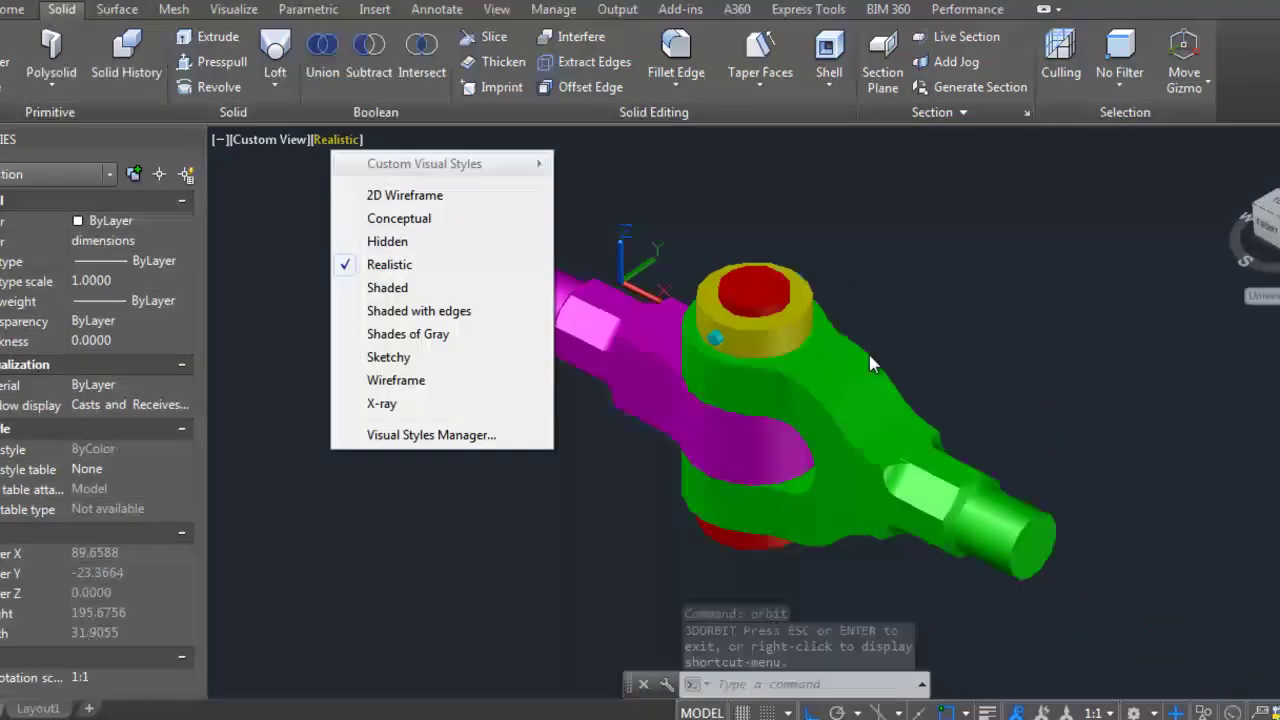
click(366, 193)
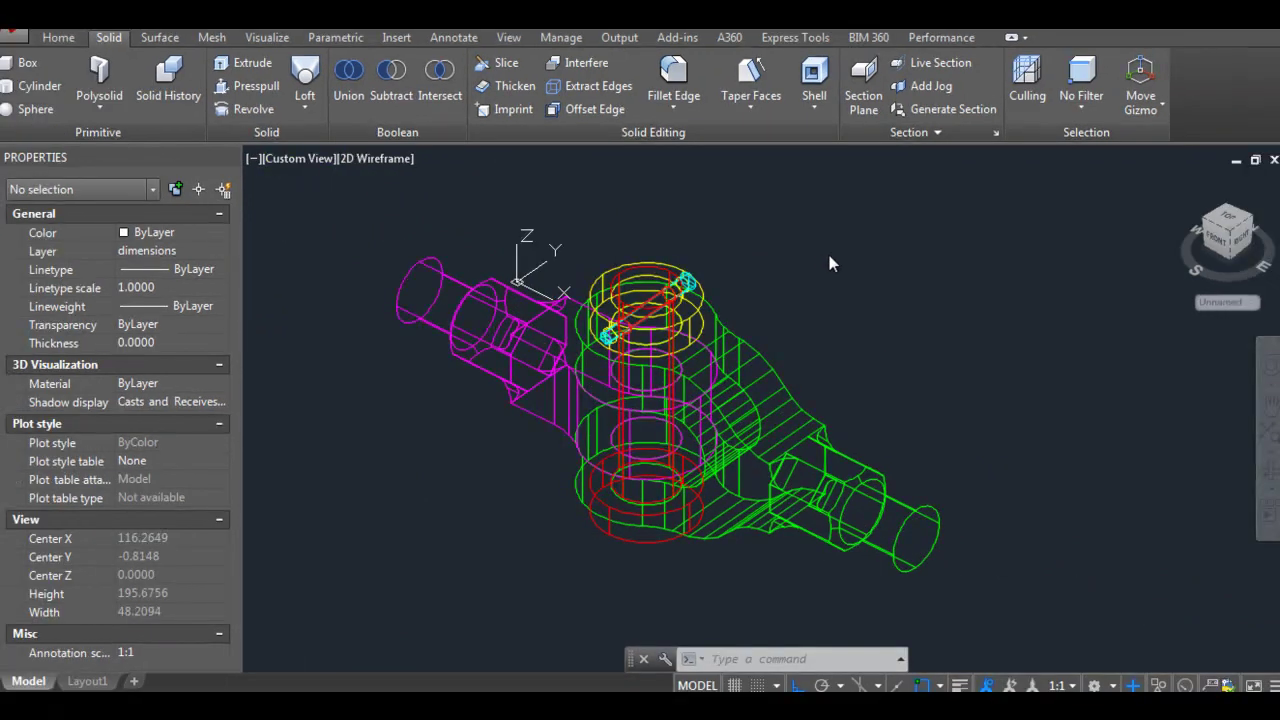
Step: Switch to the top view, then to the southwest isometric view
text(-v)
key(Return)
text(t)
key(Return)
text(-v sw)
key(Return)
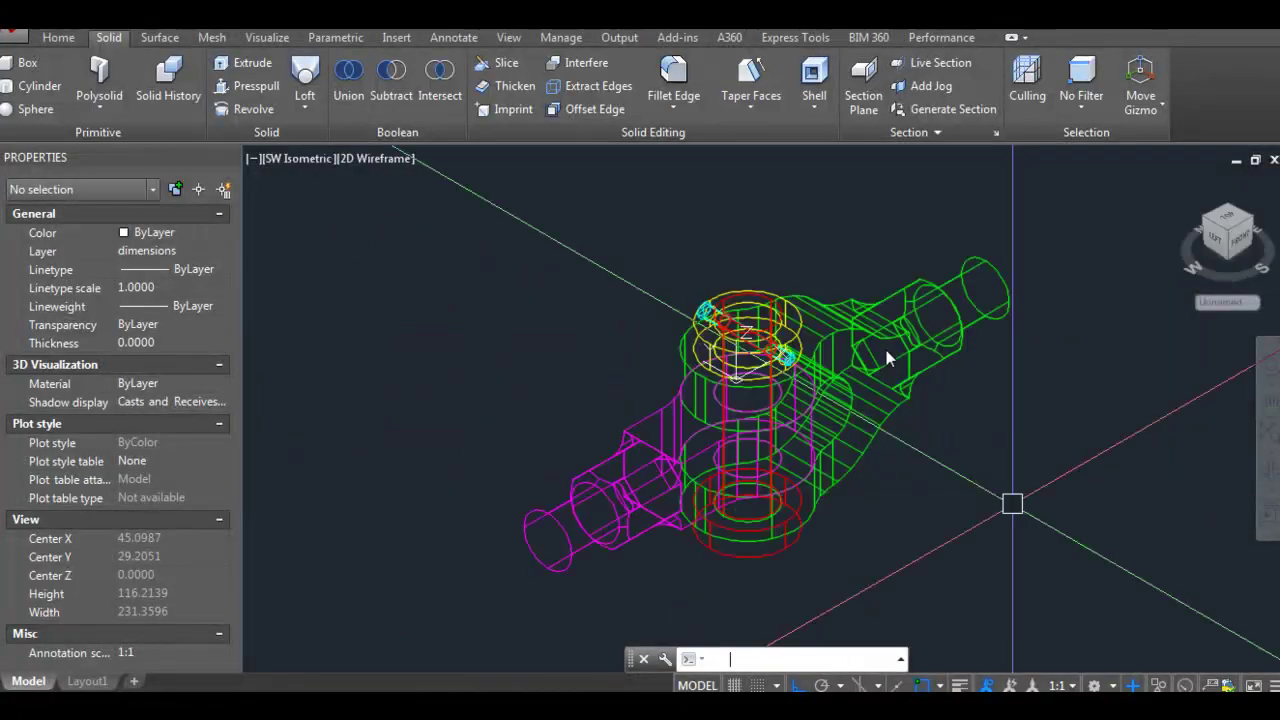
scroll(892, 355, up, 3)
Step: Move the red pin 10 units downward
text(m)
key(Return)
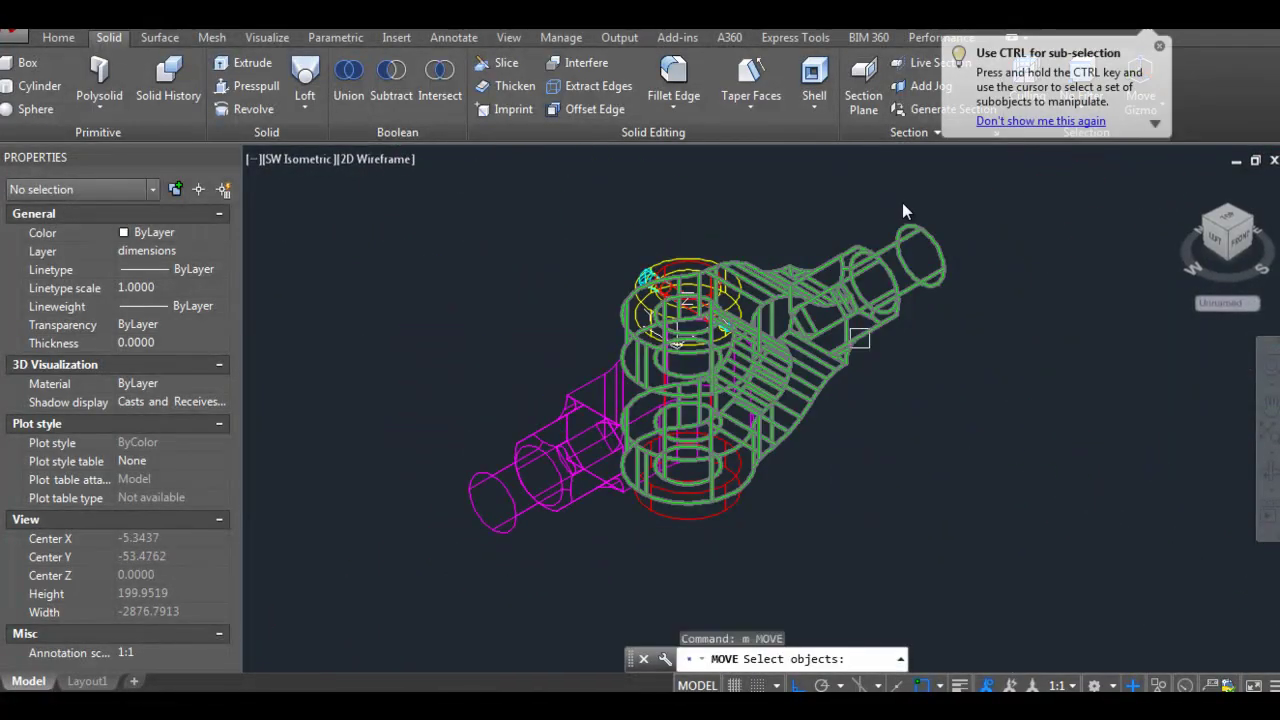
key(Escape)
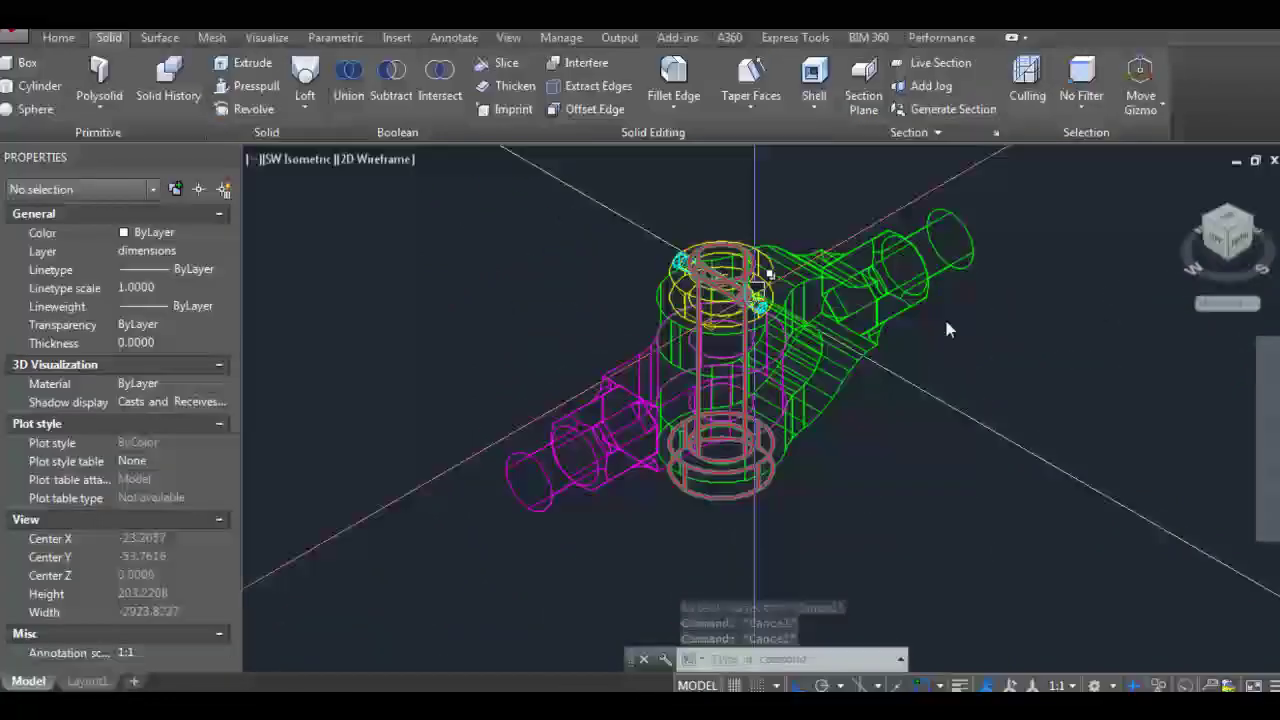
scroll(944, 316, down, 2)
text(m)
key(Return)
click(943, 351)
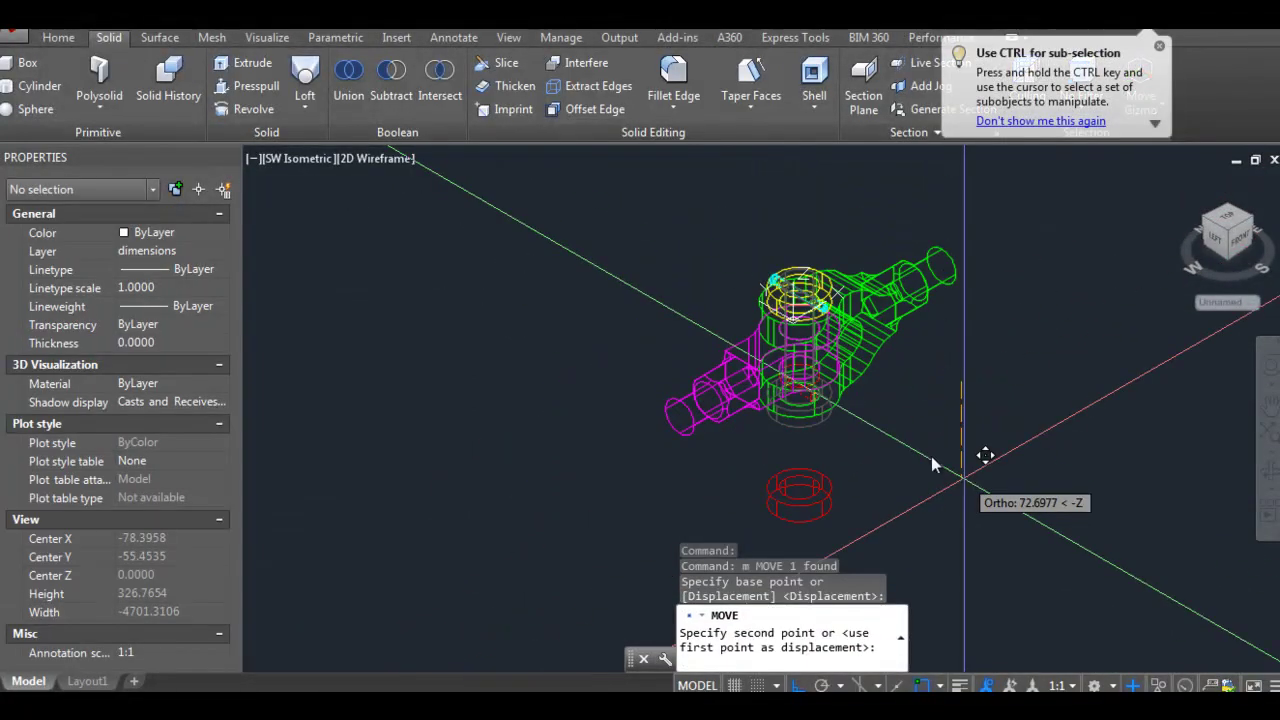
text(10)
key(Return)
key(Return)
key(Return)
Step: Reselect the red pin and pick its base point for another move
click(866, 275)
click(900, 440)
key(Escape)
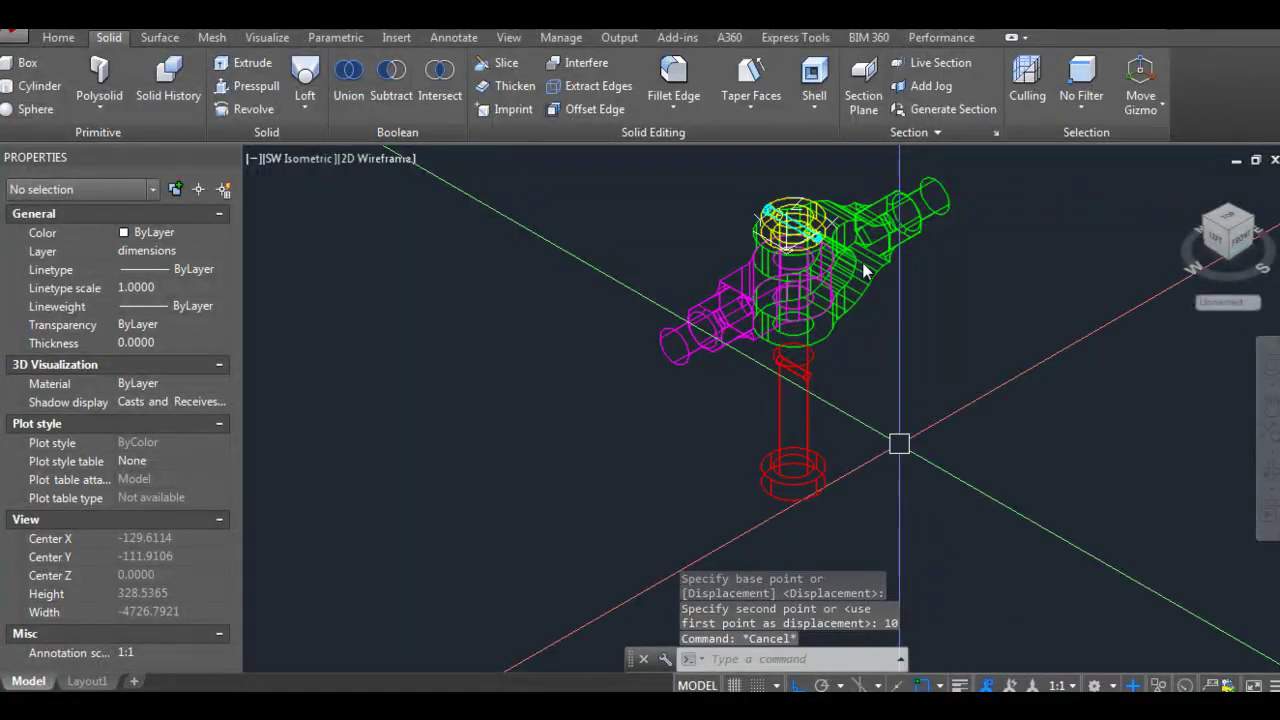
key(Return)
click(791, 407)
key(Return)
click(935, 391)
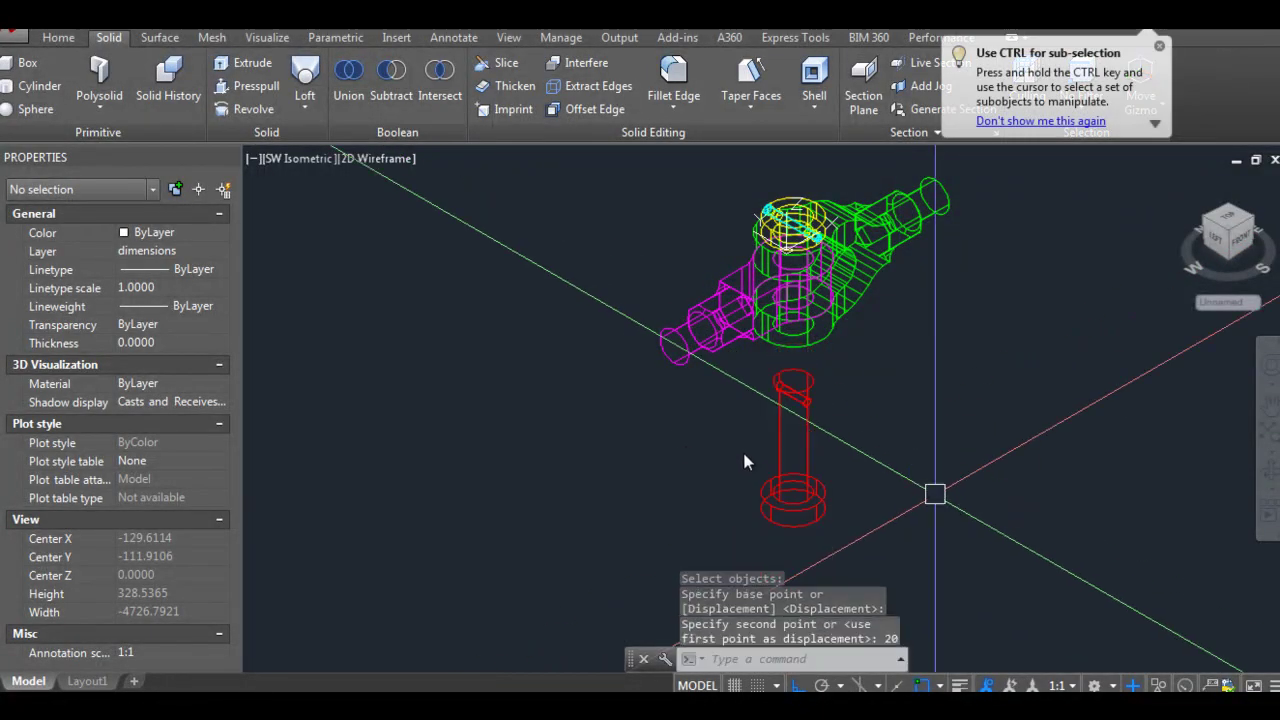
scroll(744, 461, down, 2)
scroll(738, 436, up, 5)
Step: Move the collar 50 units along the ortho direction
click(736, 380)
scroll(736, 380, down, 3)
click(744, 332)
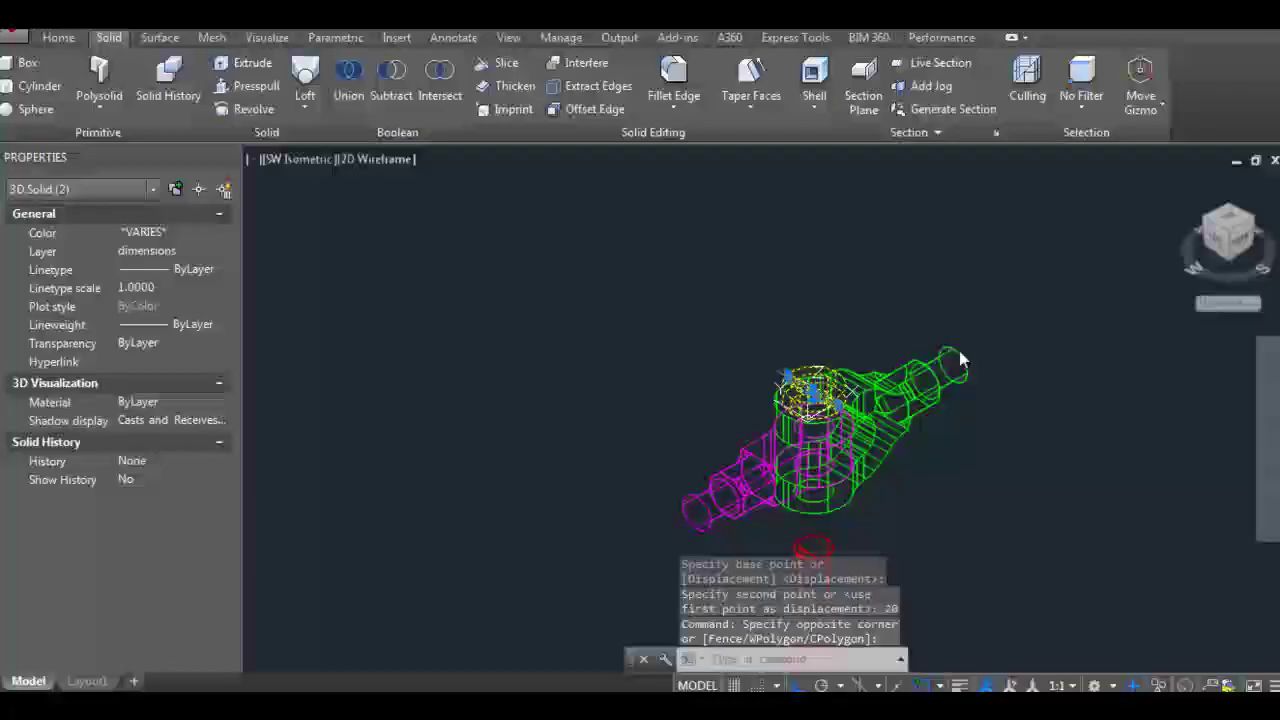
key(Return)
click(990, 465)
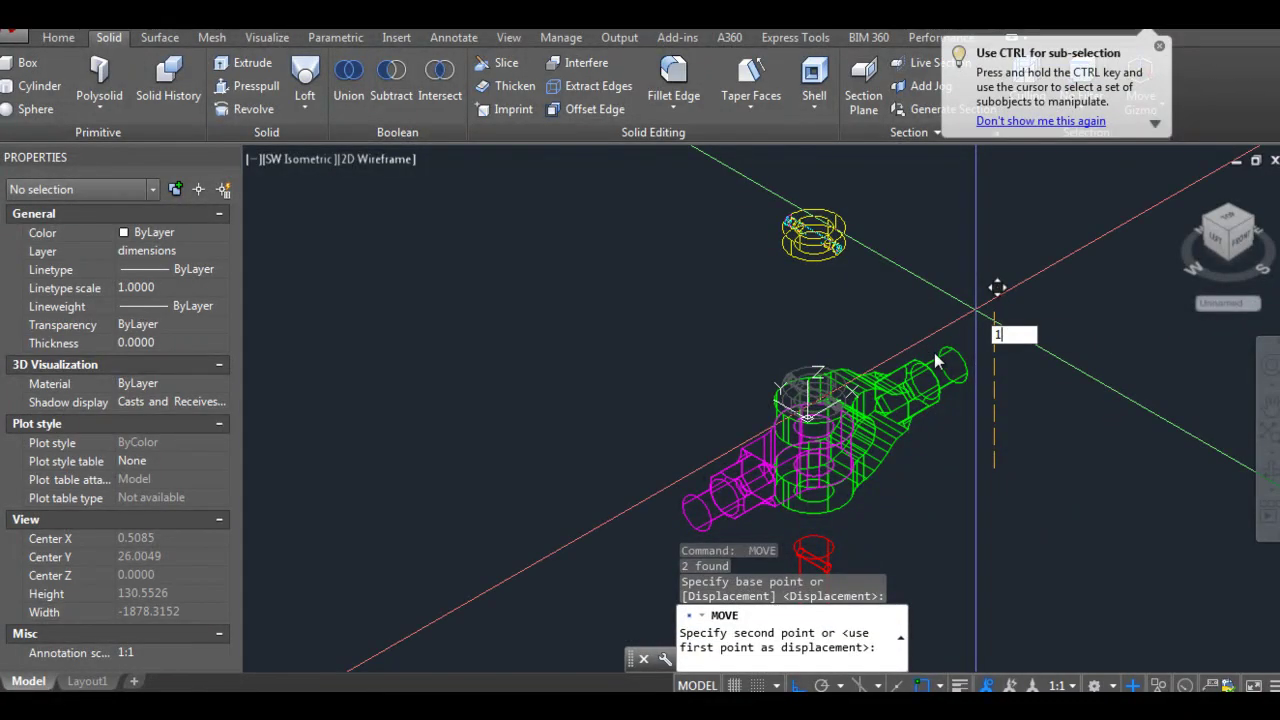
text(50)
key(Return)
key(Return)
Step: Shift the taper pin 50 units
scroll(875, 322, up, 3)
scroll(876, 322, up, 3)
click(876, 322)
scroll(876, 322, down, 5)
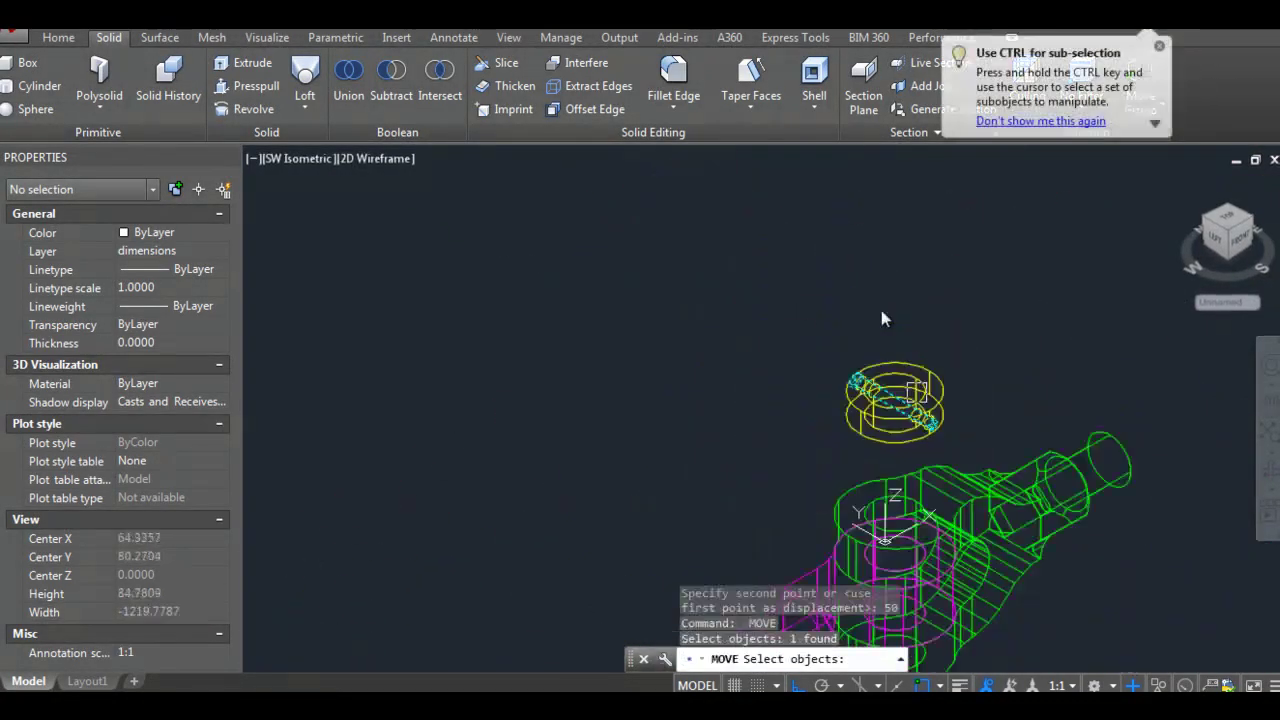
key(Return)
click(881, 318)
text(50)
key(Return)
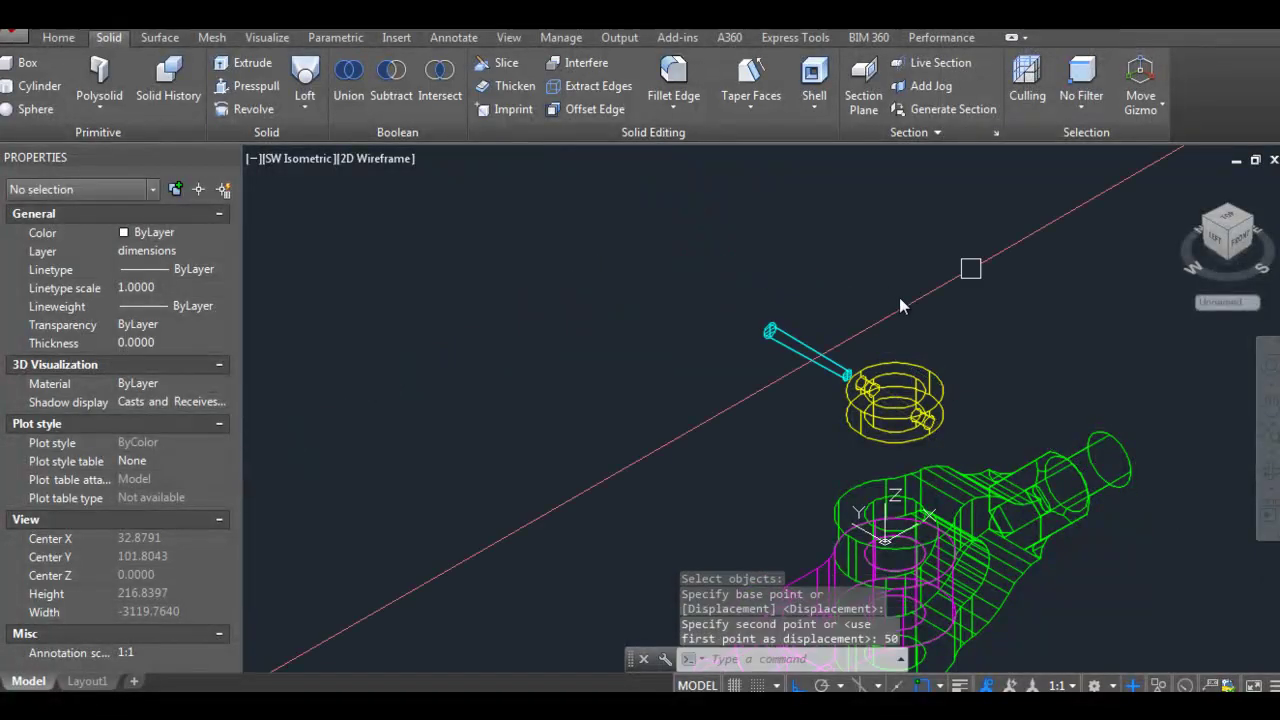
Step: Move another part of the joint 50 units
scroll(899, 305, down, 3)
click(1040, 386)
key(Return)
click(1040, 386)
text(50)
key(Return)
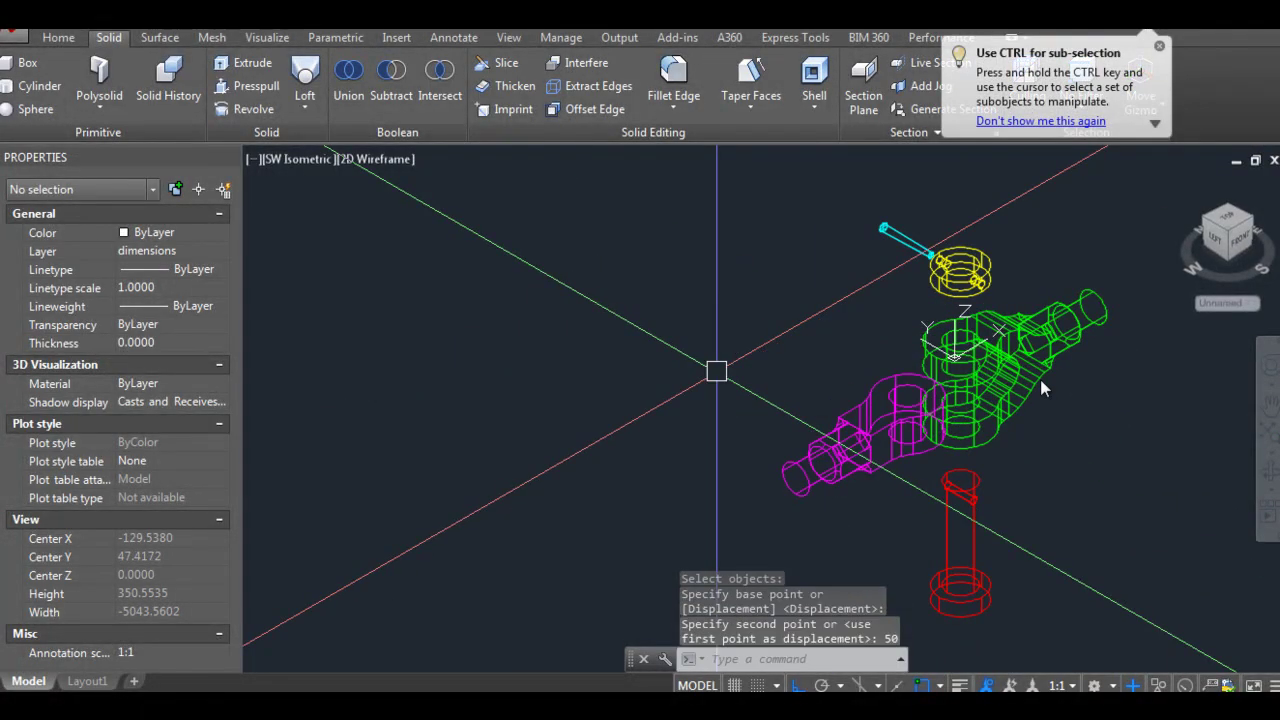
Step: Push the magenta part 100 units outward
click(846, 423)
key(Return)
click(846, 423)
text(100)
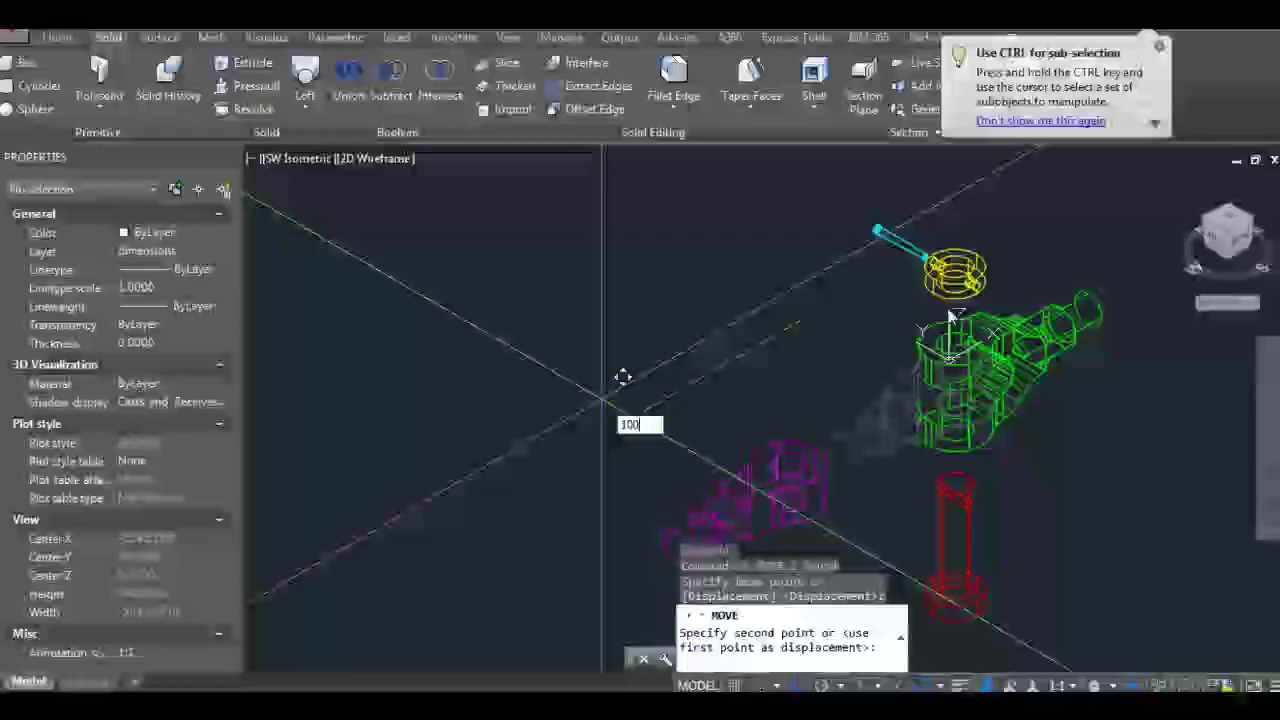
key(Return)
Step: Shift the magenta part a further 25 units, then begin moving the taper pin
text(m)
key(Return)
click(800, 460)
click(594, 374)
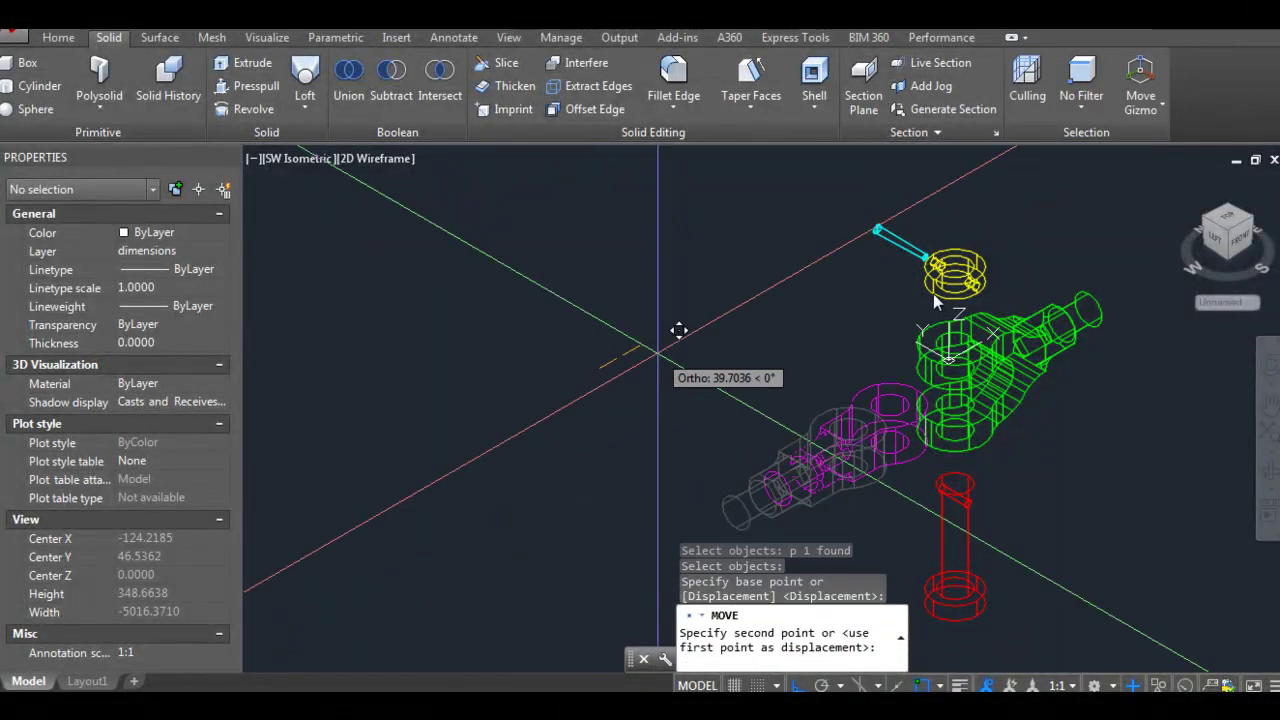
text(25)
key(Return)
scroll(921, 300, up, 3)
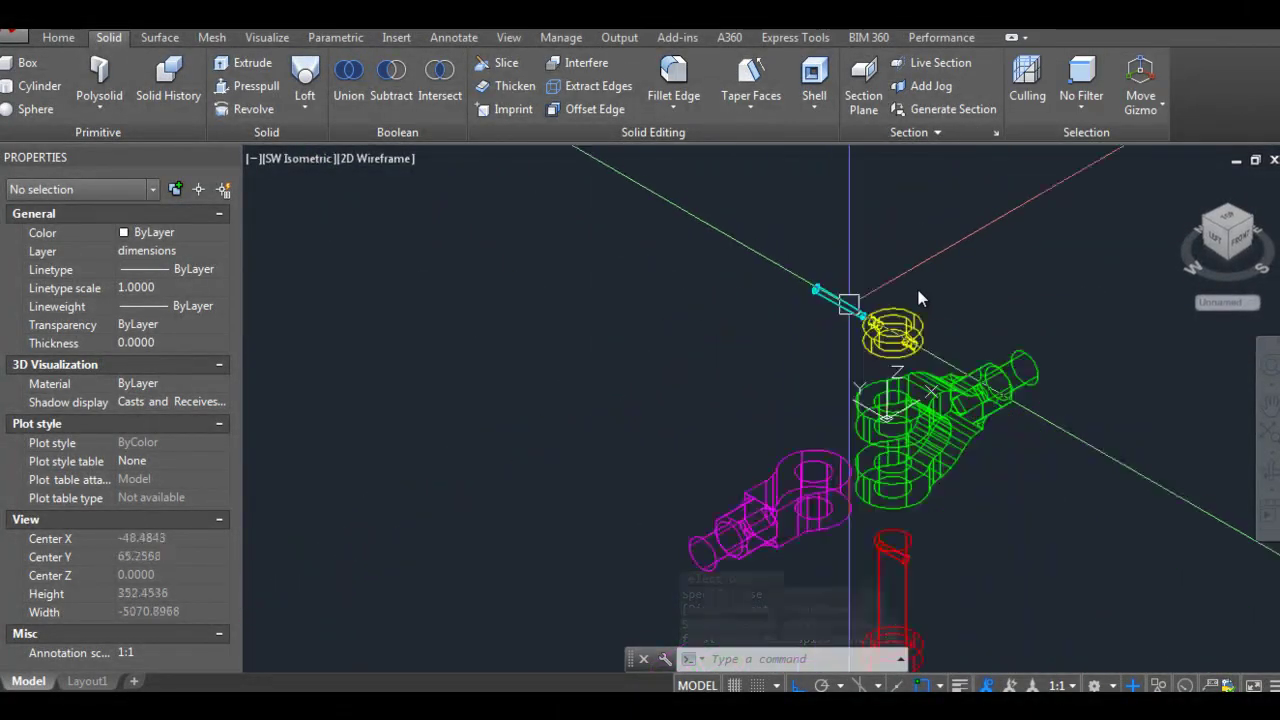
key(Escape)
key(Escape)
text(m)
key(Return)
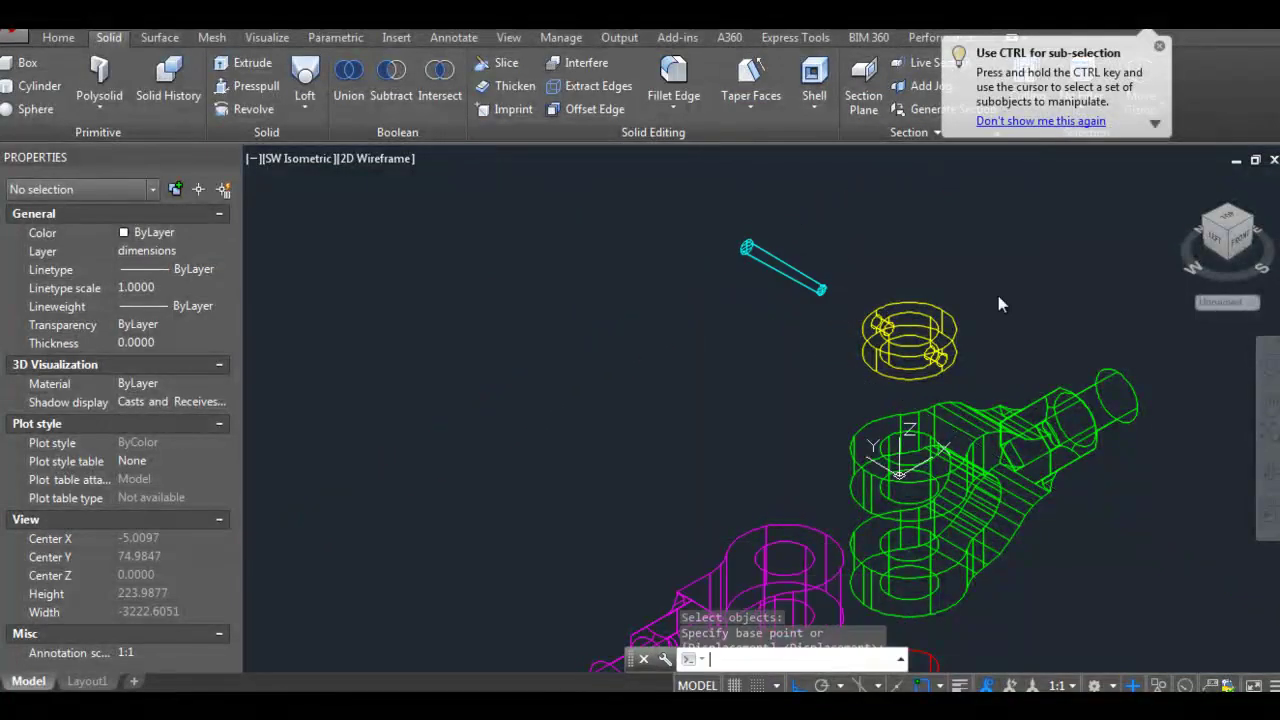
scroll(980, 300, down, 5)
Step: Create a FLATSHOT projection inserted as a new block at default scale and rotation
key(Escape)
text(ot)
key(Return)
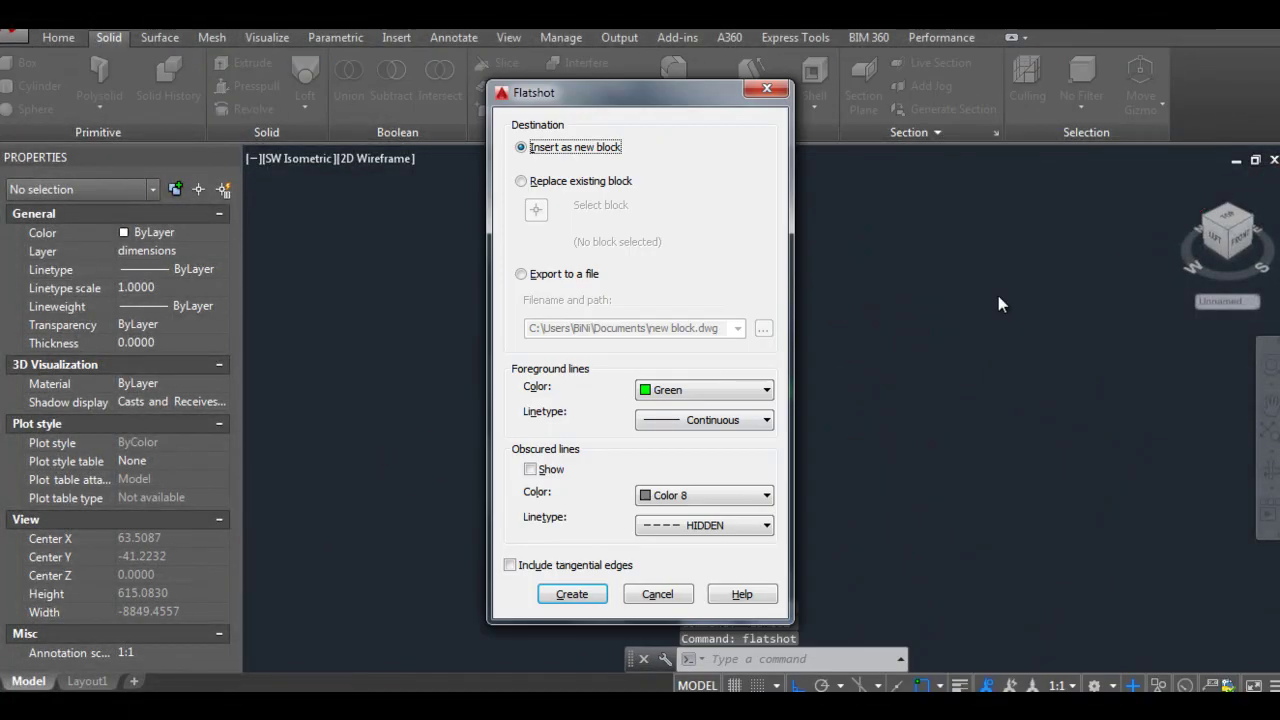
key(Return)
click(480, 290)
key(Return)
key(Return)
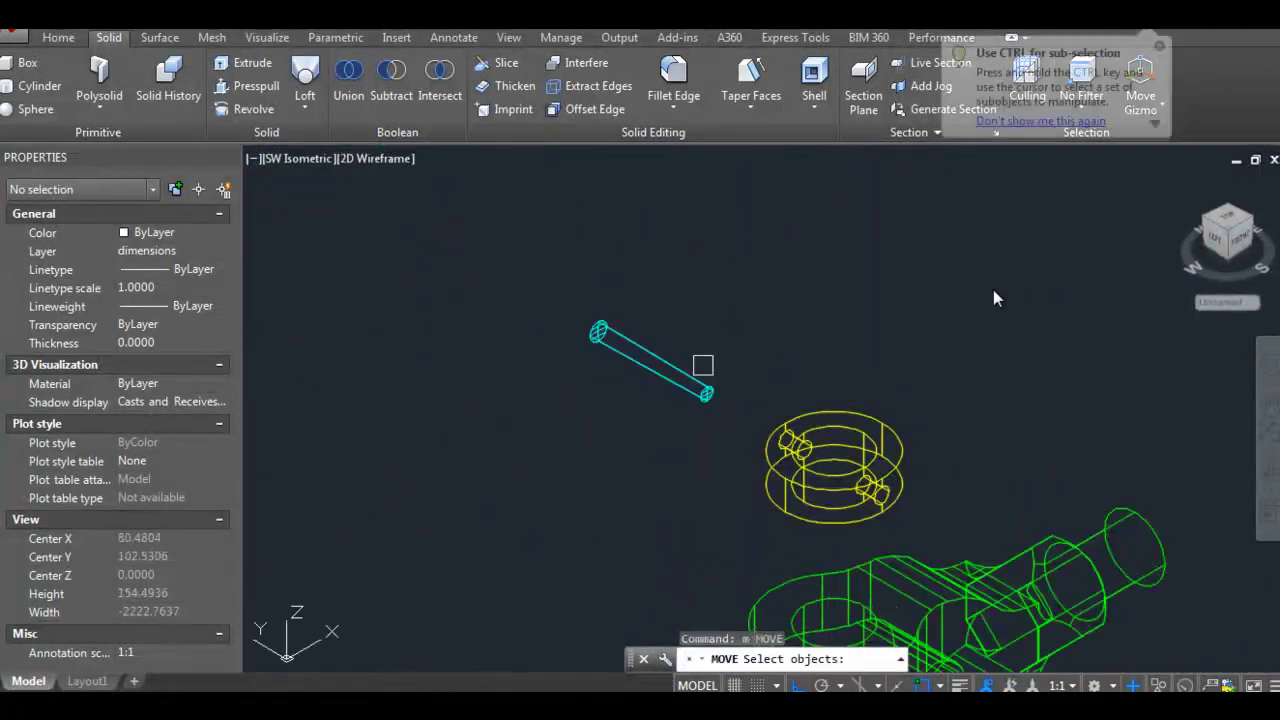
text(2)
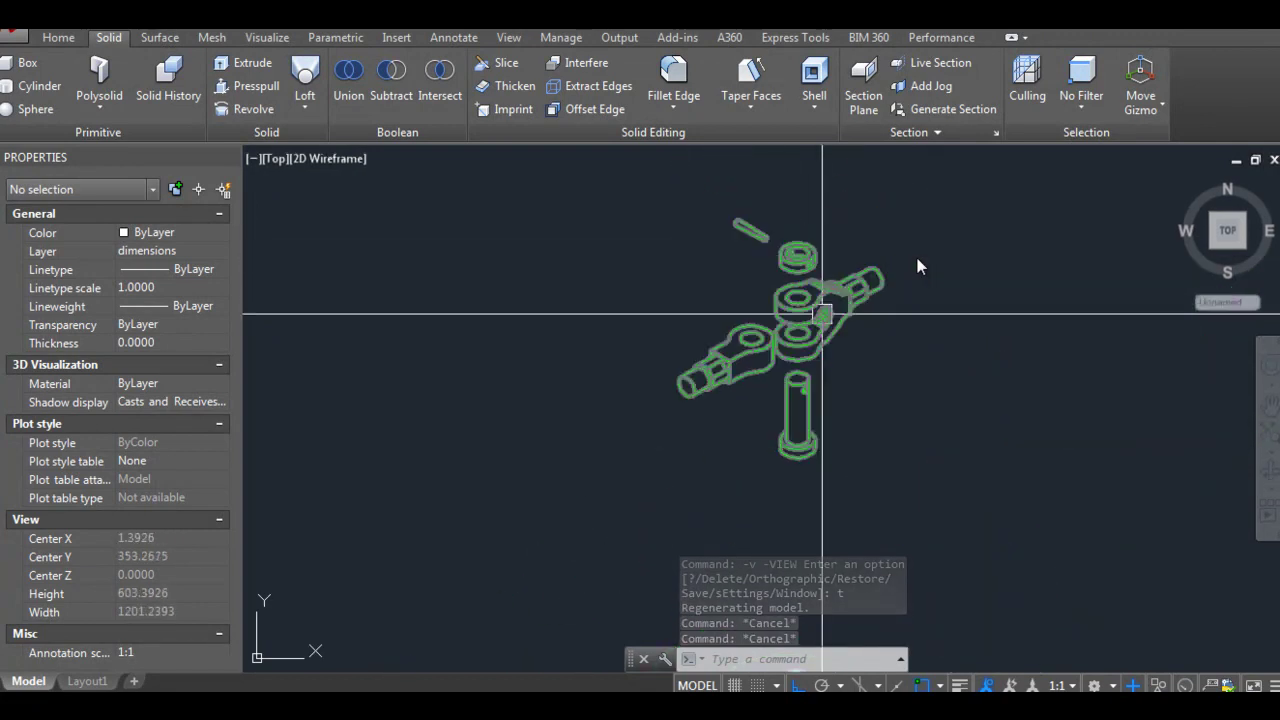
Step: Draw an XLINE construction line running along the taper pin toward the collar
scroll(728, 191, up, 2)
text(e)
key(Return)
key(Escape)
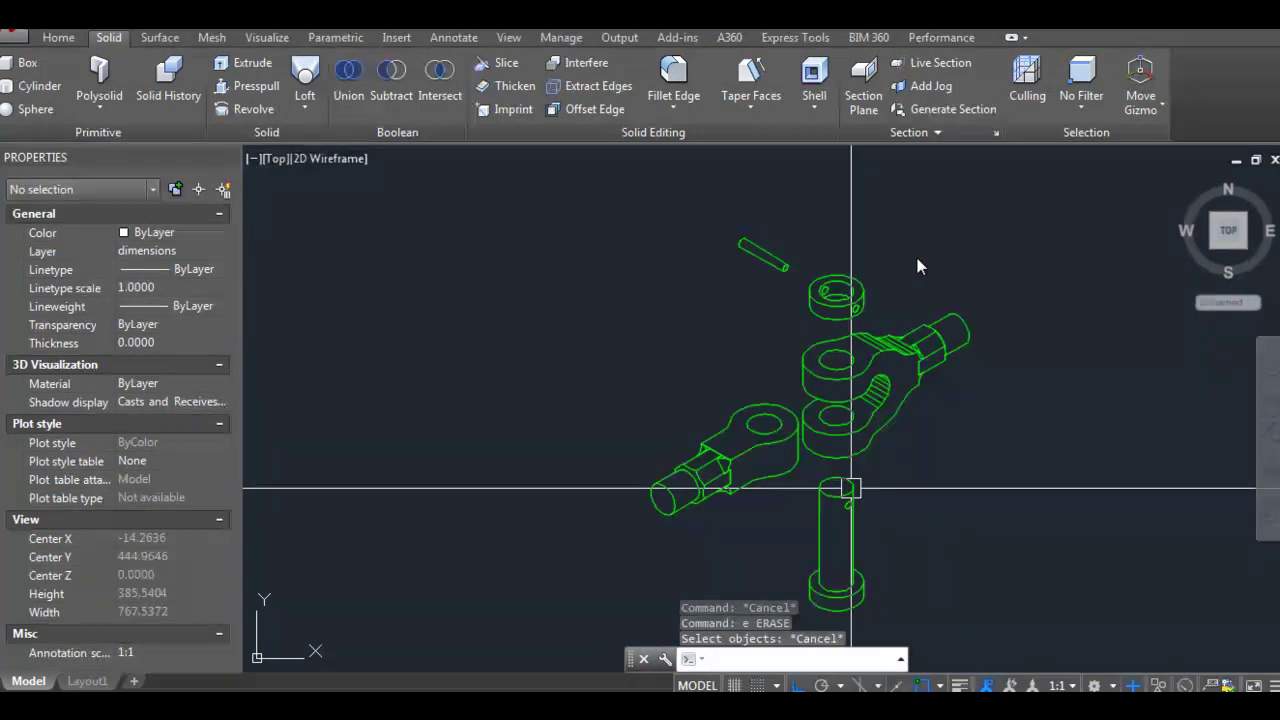
scroll(766, 443, down, 4)
scroll(768, 455, up, 4)
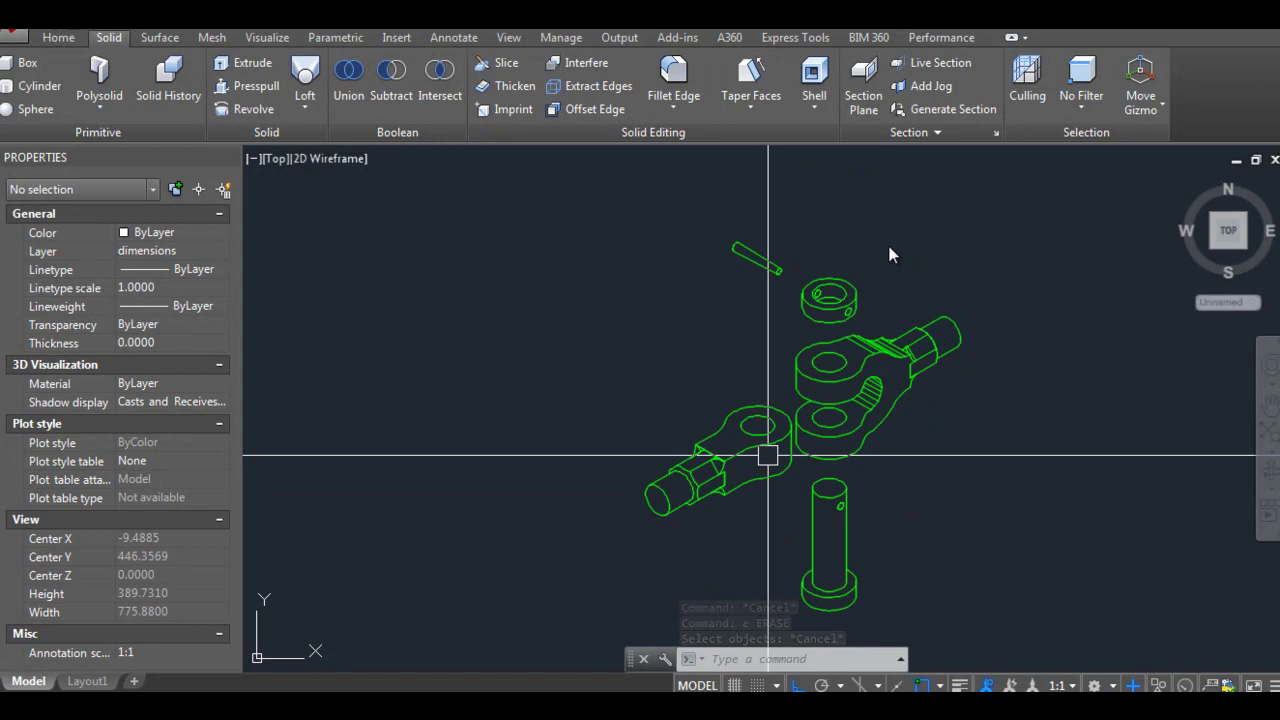
scroll(920, 421, up, 5)
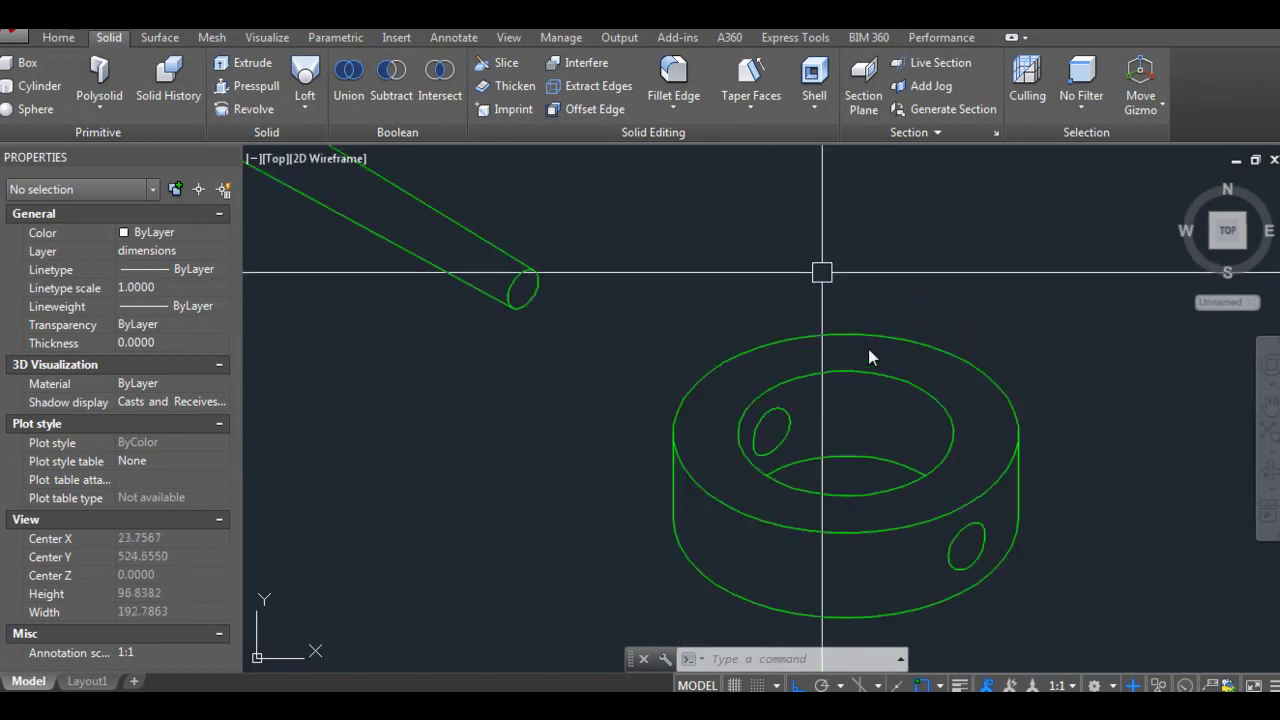
scroll(848, 371, down, 2)
text(xl)
key(Return)
scroll(692, 360, up, 5)
click(692, 360)
scroll(690, 370, down, 3)
scroll(630, 345, down, 3)
click(814, 372)
key(Escape)
key(Escape)
key(Escape)
Step: Break the construction line and erase the excess, leaving a short pin-to-collar line
text(e)
key(Return)
key(Escape)
key(Escape)
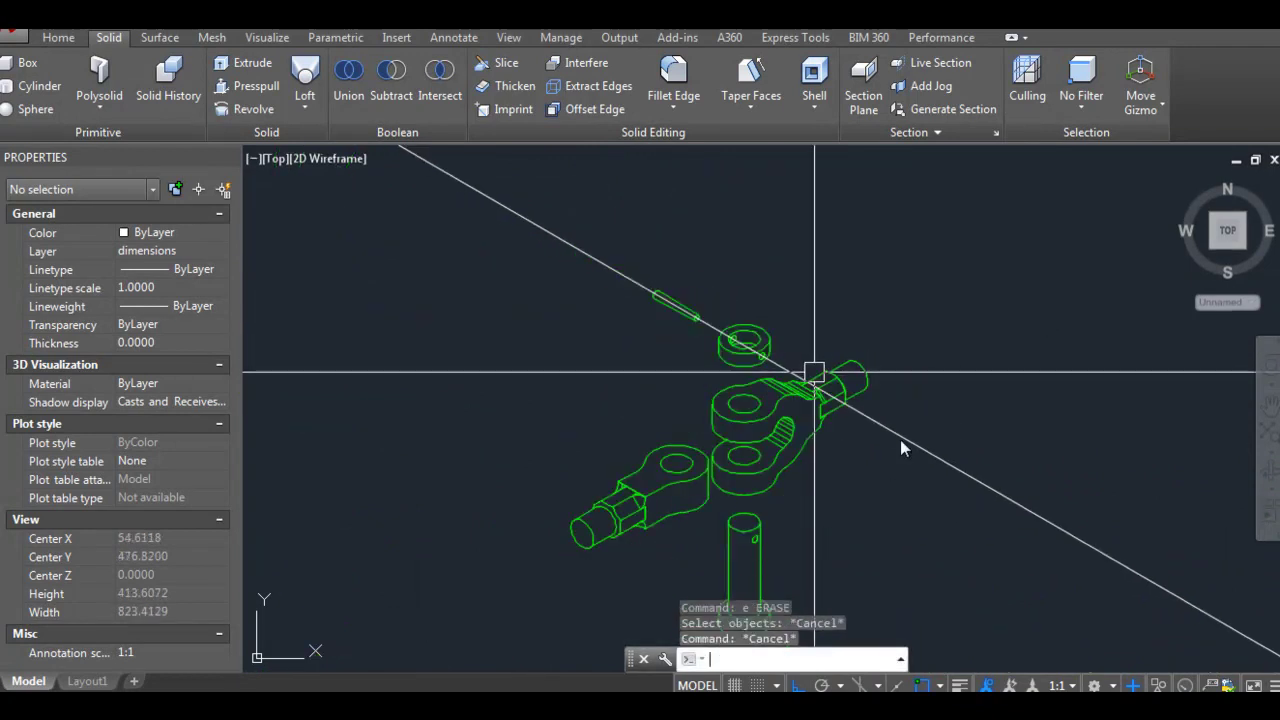
scroll(900, 440, up, 4)
scroll(939, 529, up, 3)
scroll(1080, 440, up, 3)
scroll(1100, 477, down, 2)
text(br)
key(Return)
scroll(1129, 556, up, 5)
click(1129, 556)
scroll(1129, 556, down, 4)
scroll(1129, 556, up, 3)
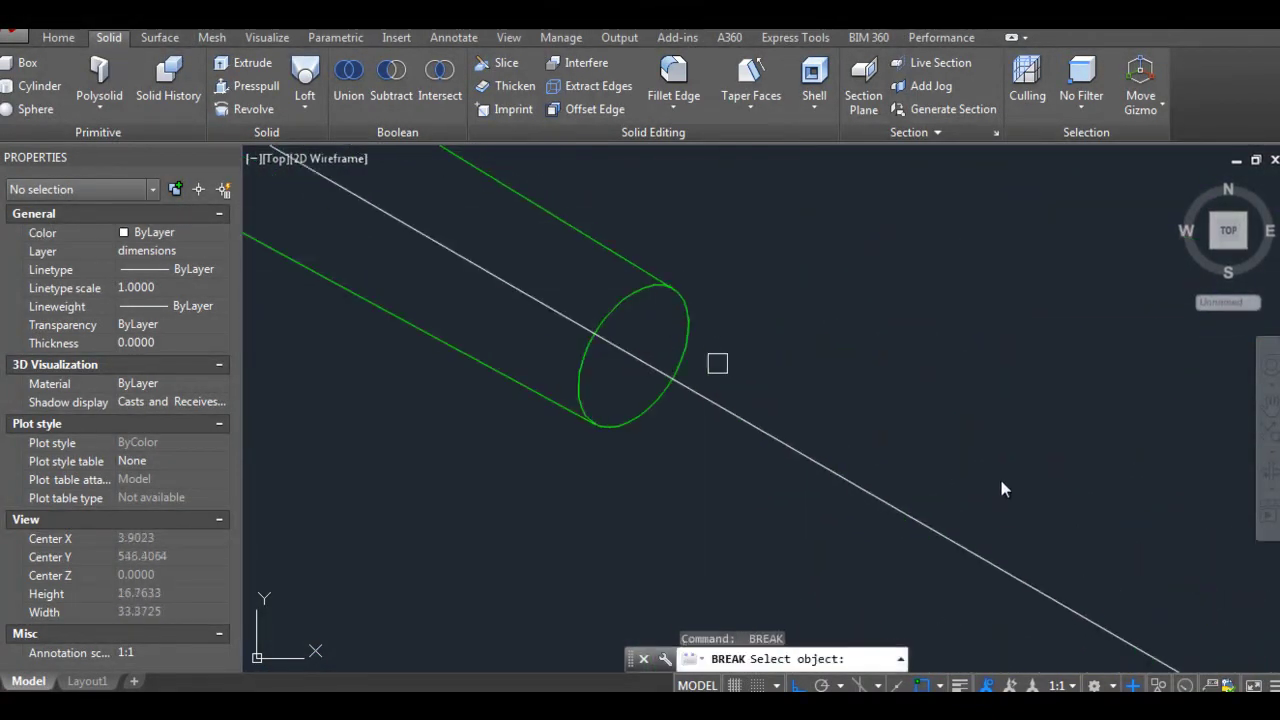
key(Escape)
key(Escape)
scroll(946, 270, down, 5)
text(e)
key(Return)
click(1023, 287)
key(Return)
scroll(960, 289, up, 4)
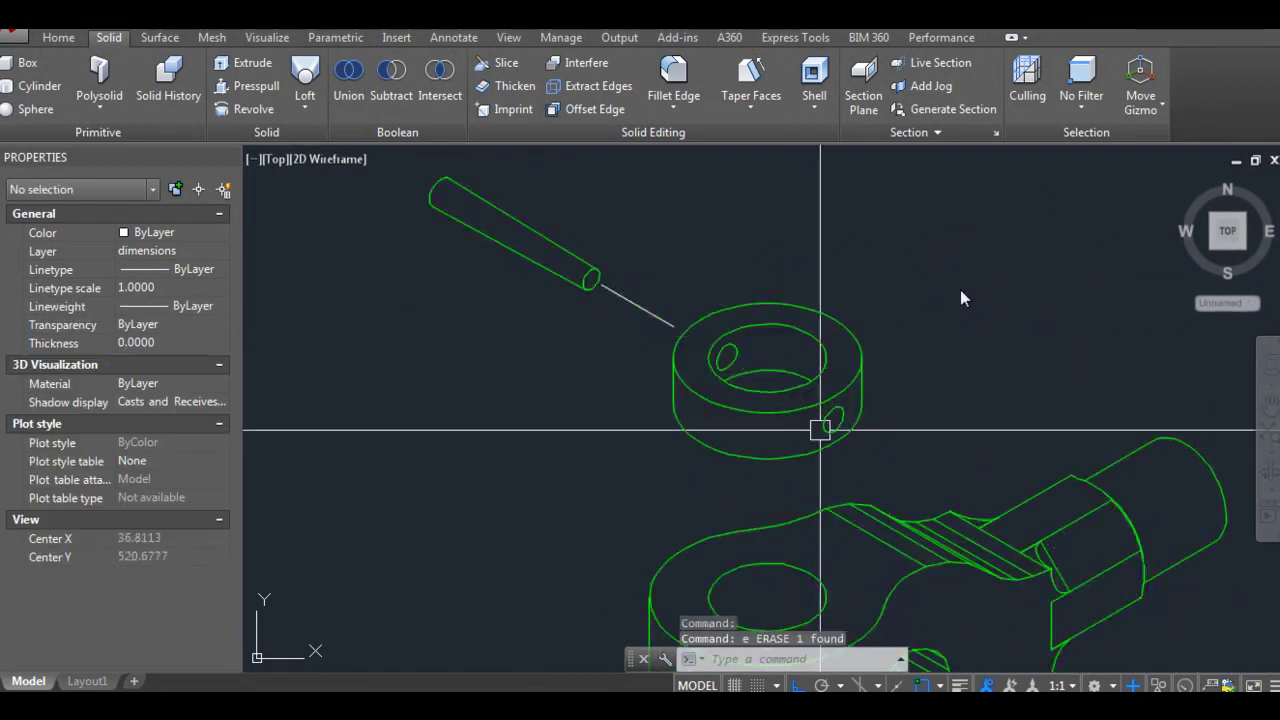
key(Escape)
key(Escape)
Step: Set the short linking line to colour 33 and the HIDDEN linetype
click(637, 305)
click(170, 232)
click(160, 403)
text(33)
key(Return)
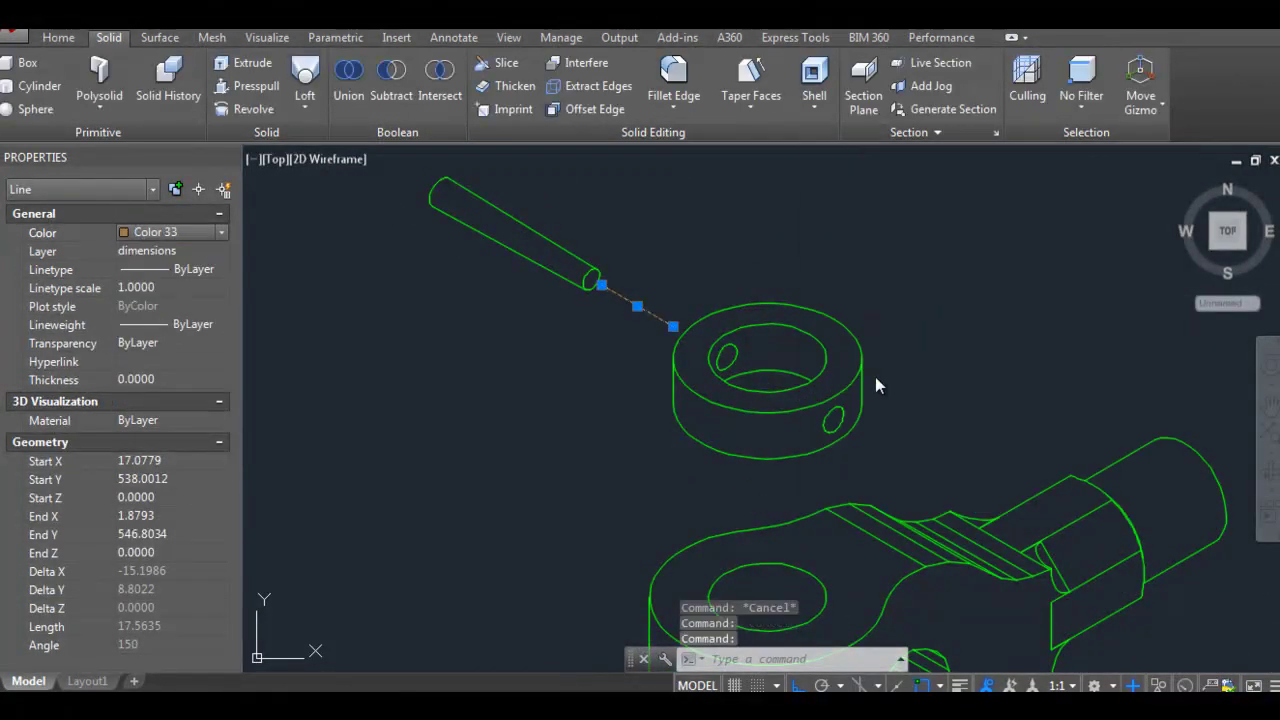
key(F4)
click(197, 374)
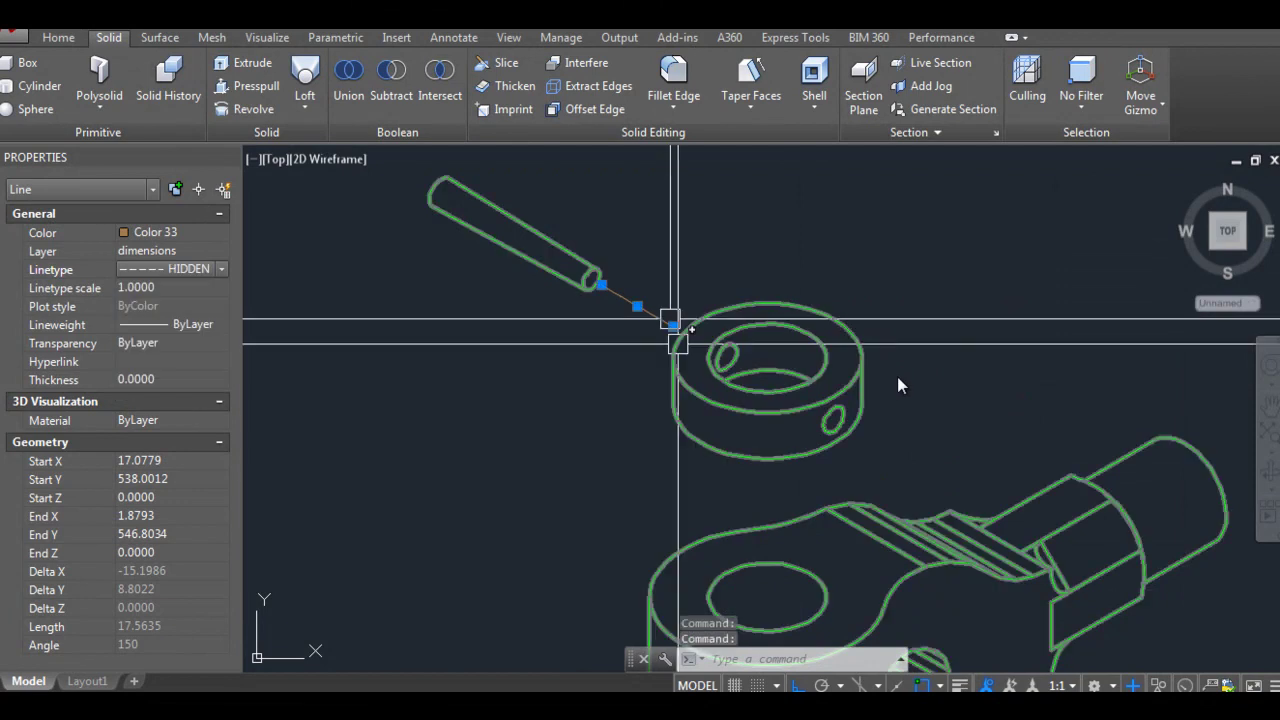
key(Escape)
Step: Regenerate the drawing with RE so the hidden linetype displays
scroll(651, 300, up, 5)
scroll(731, 263, down, 4)
text(re)
key(Return)
scroll(777, 377, down, 3)
scroll(886, 423, up, 5)
key(Escape)
key(Escape)
scroll(953, 447, down, 7)
Step: Draw the first crossing line above the assembly with LINE
text(l)
key(Return)
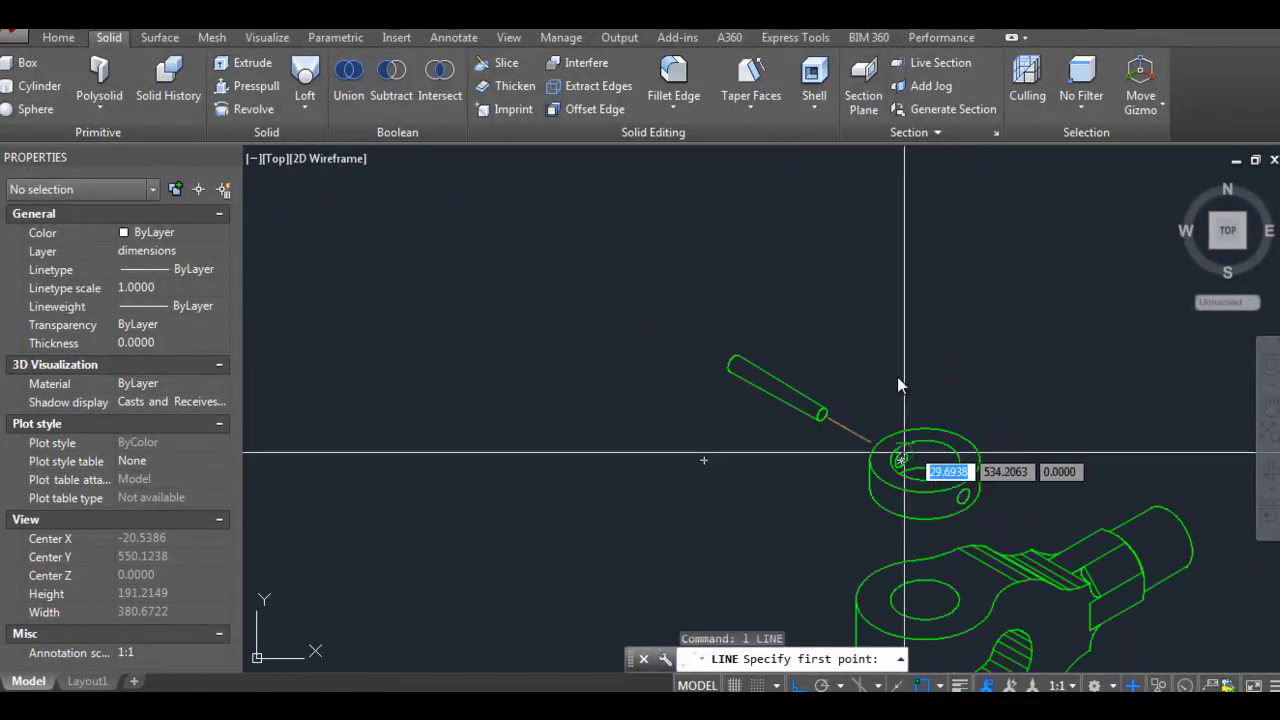
click(900, 457)
scroll(929, 343, down, 5)
scroll(796, 510, up, 6)
scroll(830, 495, down, 1)
scroll(986, 408, down, 1)
scroll(1007, 355, up, 1)
click(1007, 355)
scroll(900, 380, down, 2)
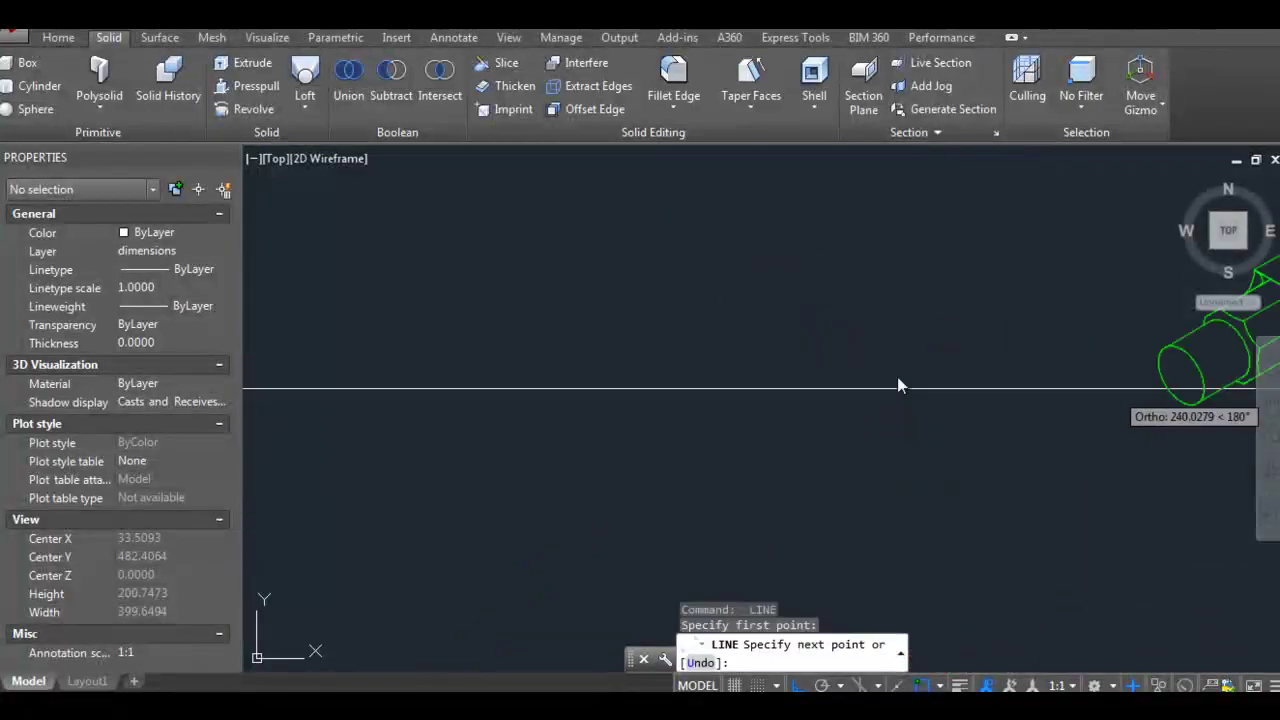
scroll(903, 413, down, 3)
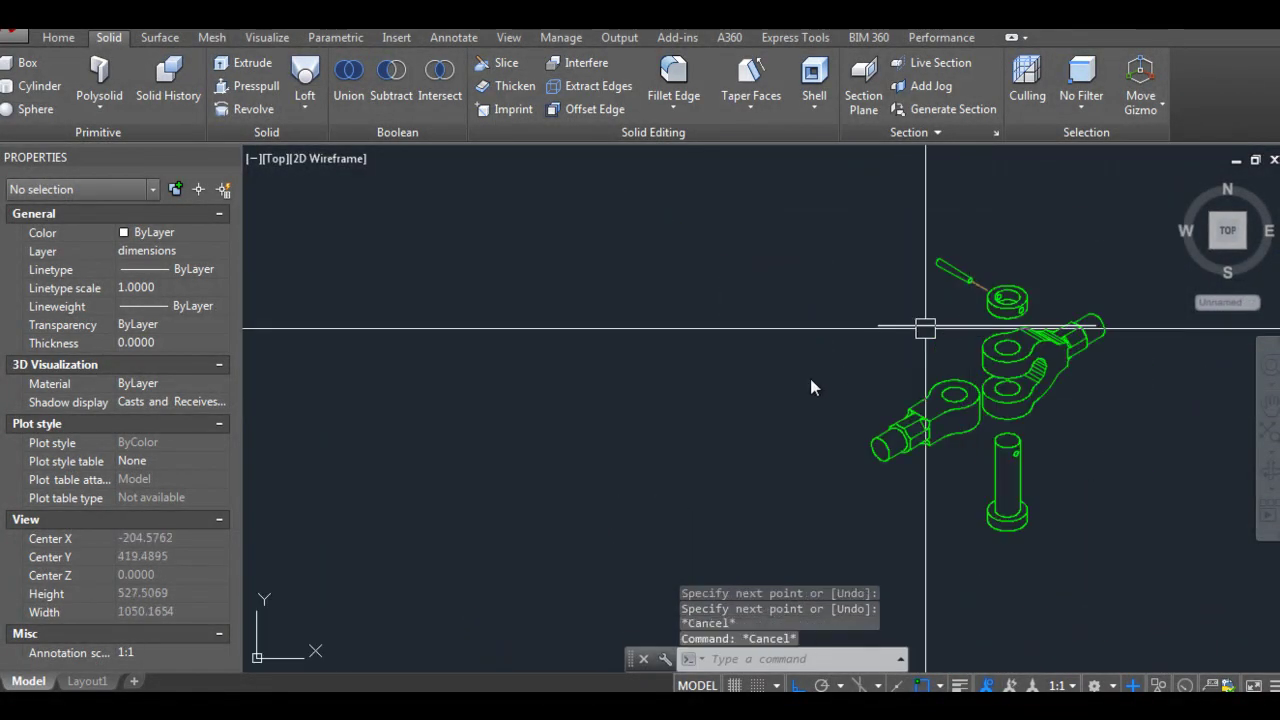
key(Escape)
Step: Try placing another crossing line with snaps, MOVE and MIRROR, cancelling each attempt
text(l)
key(Return)
scroll(850, 422, up, 3)
scroll(871, 392, up, 2)
scroll(871, 384, down, 1)
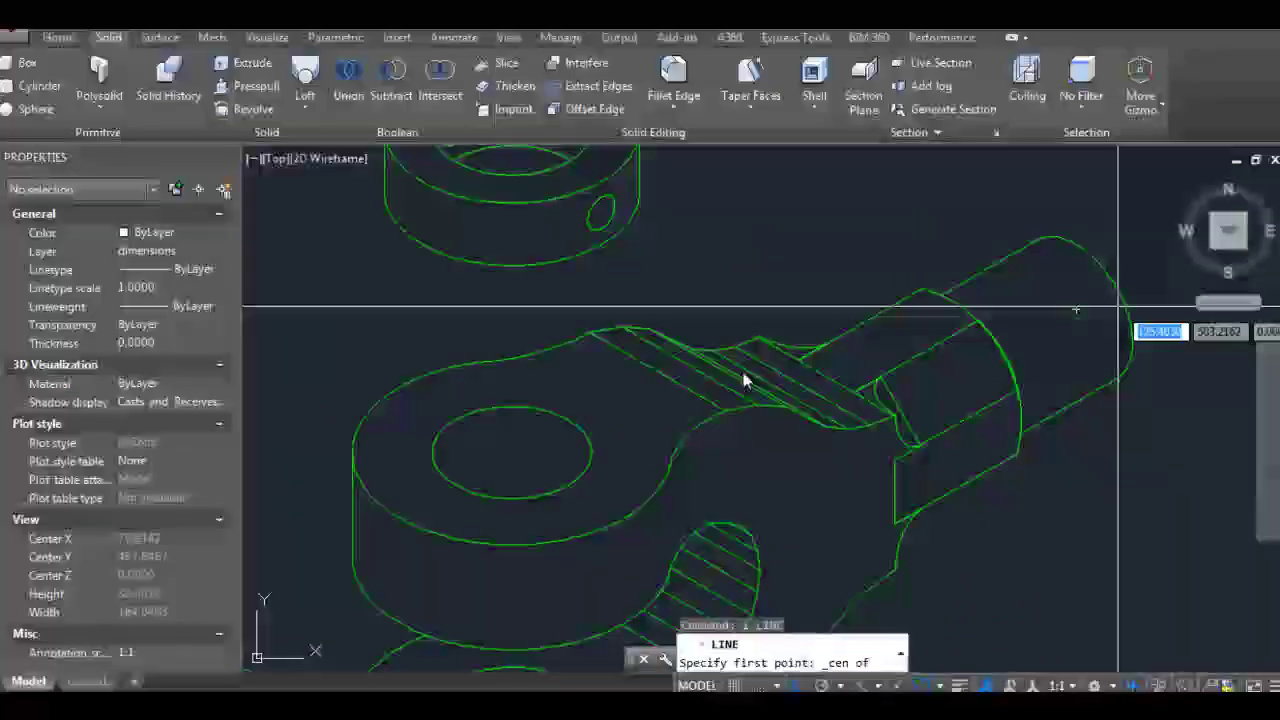
shift+right_click(732, 370)
scroll(732, 370, down, 3)
key(Escape)
key(Escape)
scroll(732, 378, up, 3)
key(m)
key(Return)
scroll(758, 369, down, 4)
key(Escape)
text(mi)
key(Return)
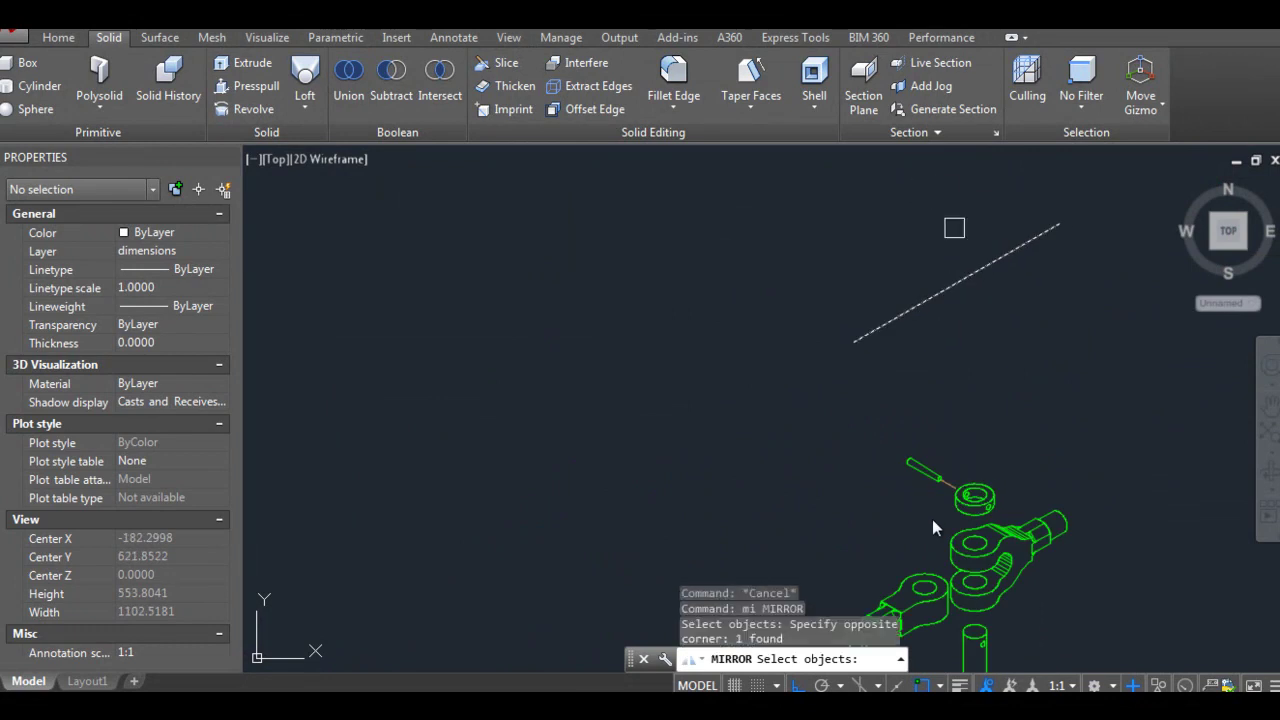
key(Escape)
key(Escape)
Step: Use MATCHPROP with the orange pin-to-collar line as the style source
text(ma)
key(Return)
scroll(932, 519, up, 3)
click(932, 519)
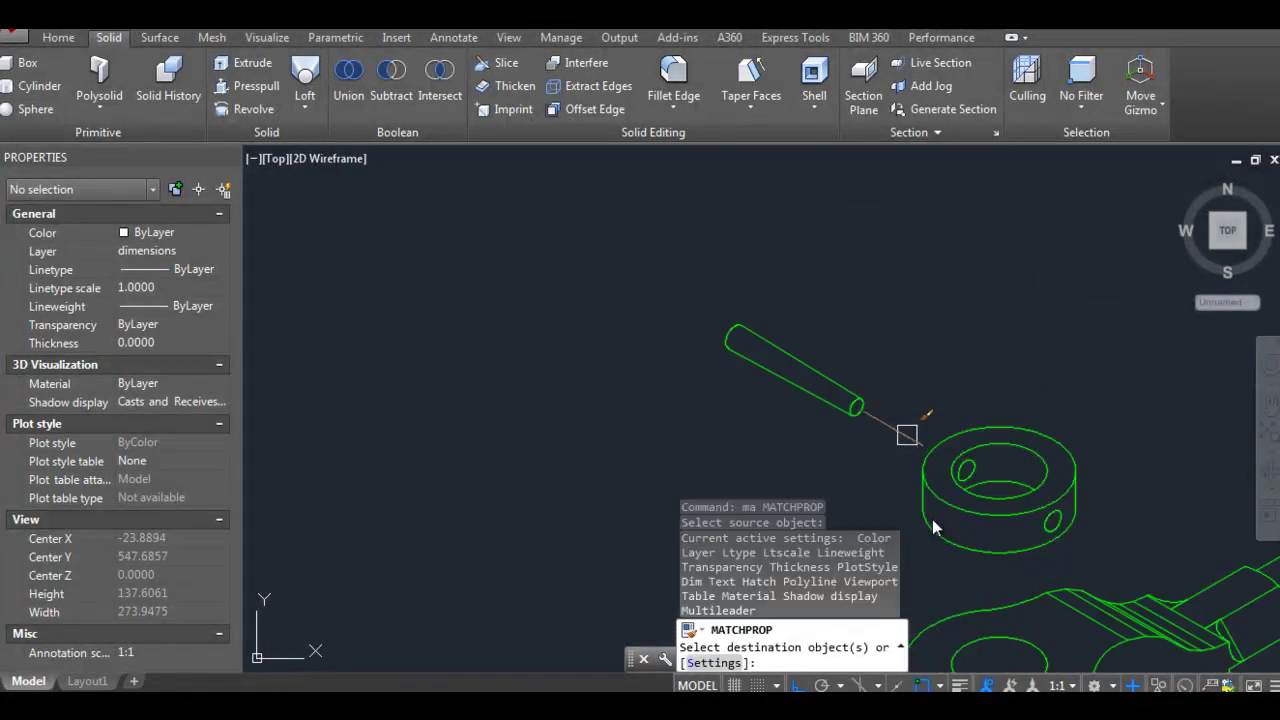
scroll(932, 519, down, 3)
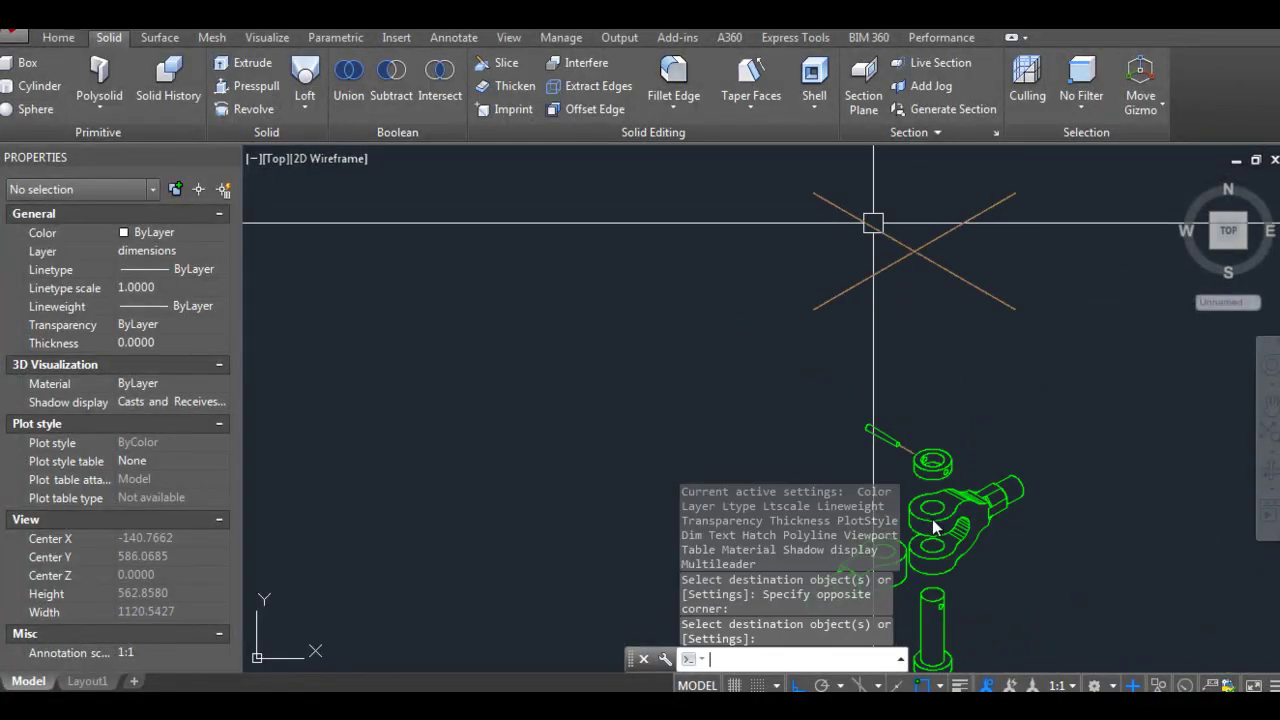
key(Escape)
scroll(932, 519, up, 3)
text(l)
key(Return)
key(Escape)
scroll(875, 481, down, 3)
Step: Give the crossing lines the orange hidden style and begin copying them
text(ma)
key(Return)
click(875, 405)
scroll(920, 400, down, 3)
key(Escape)
key(Escape)
scroll(873, 481, up, 3)
text(co)
key(Return)
key(Return)
Step: Copy the centre-line cross from a midpoint base point onto the centre of the collar
shift+right_click(873, 481)
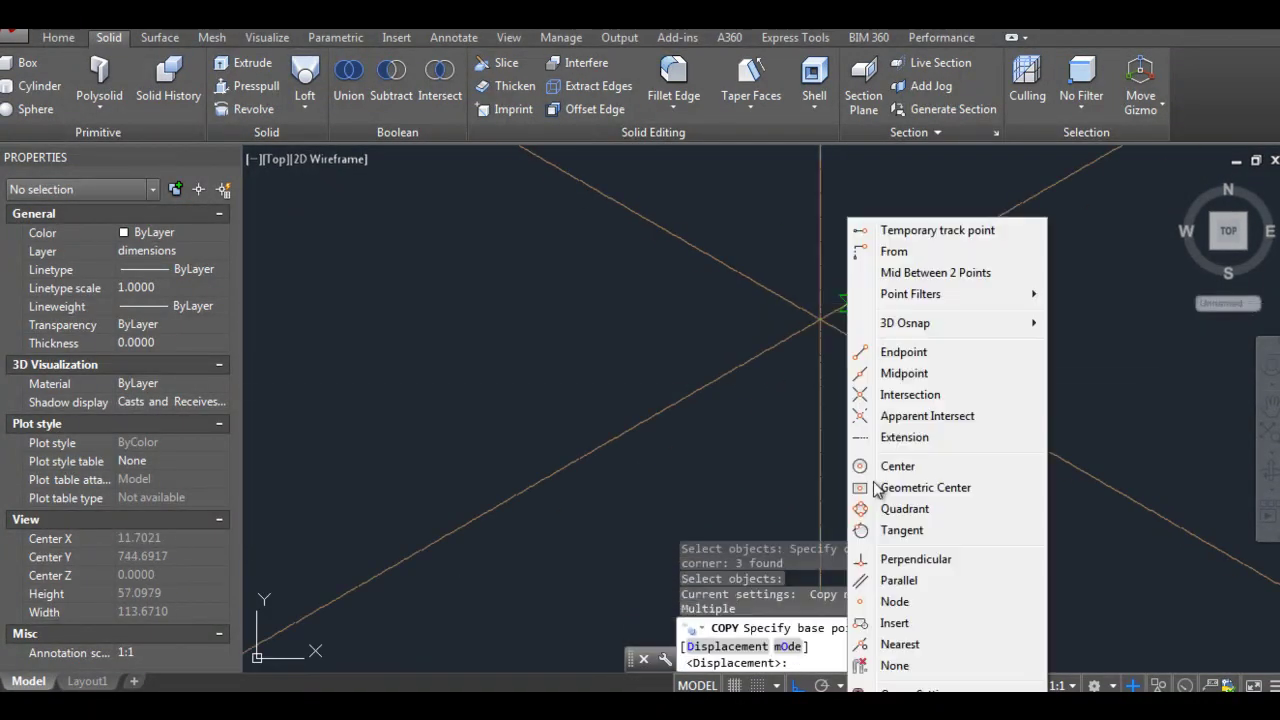
click(903, 373)
click(860, 300)
scroll(826, 343, down, 3)
scroll(850, 432, up, 2)
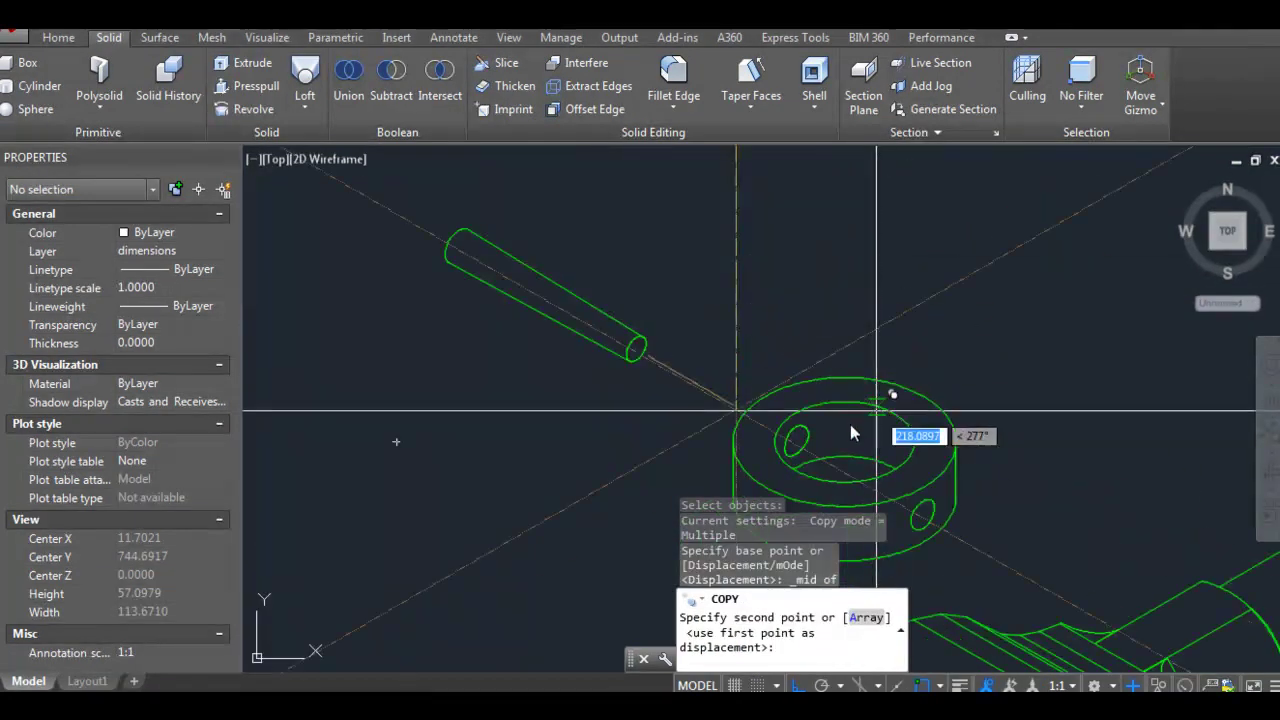
scroll(855, 419, down, 3)
click(857, 424)
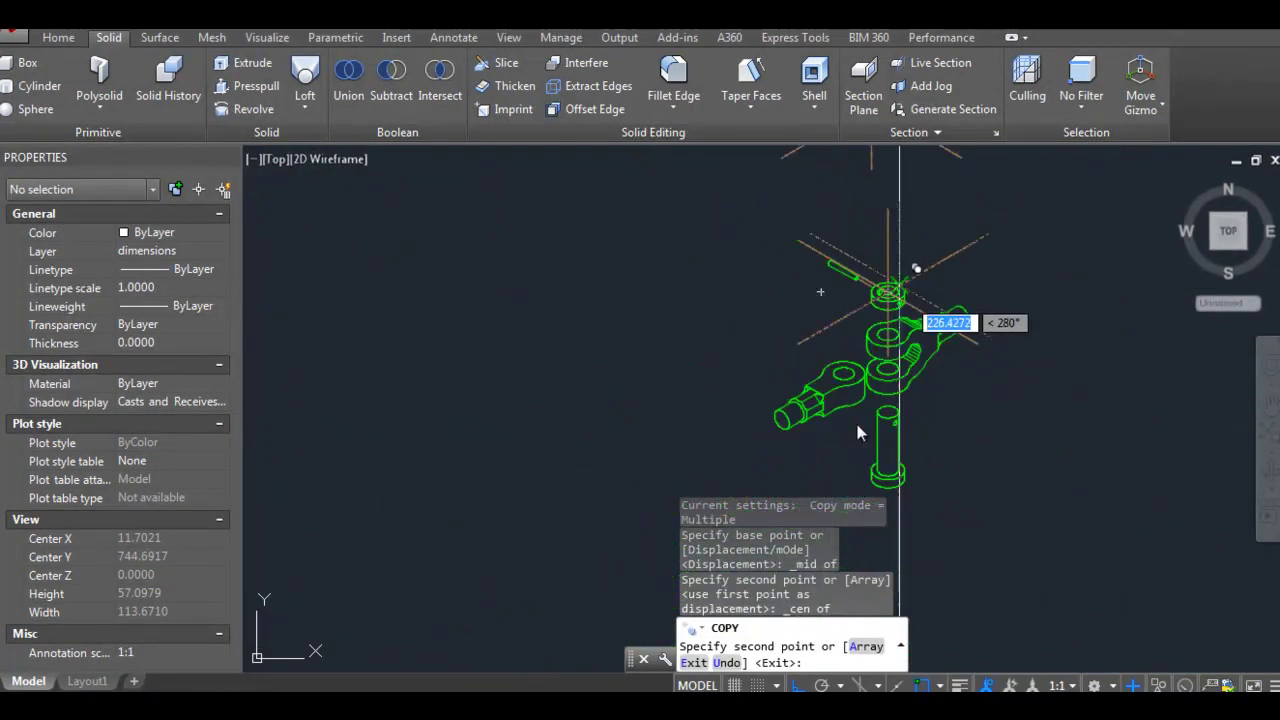
scroll(857, 428, up, 4)
scroll(879, 437, up, 2)
scroll(875, 410, down, 3)
key(Escape)
key(Escape)
scroll(797, 293, up, 3)
scroll(716, 279, up, 2)
scroll(716, 279, down, 2)
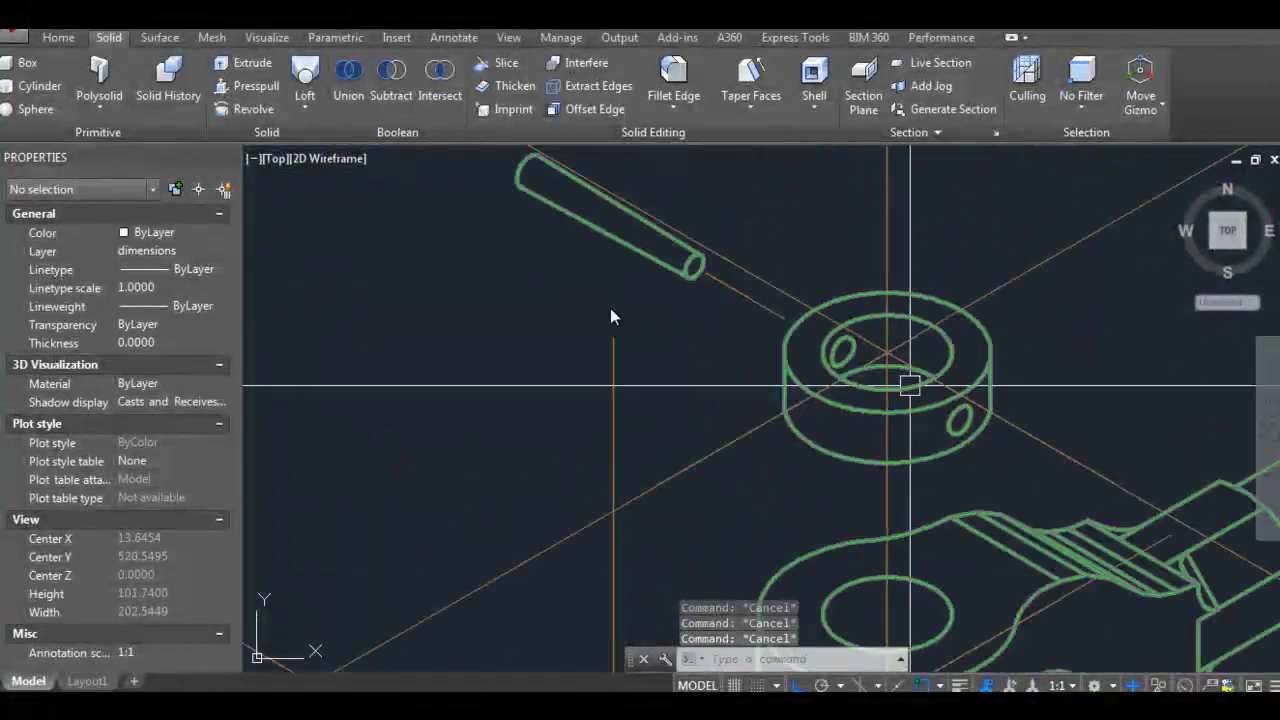
scroll(716, 279, up, 2)
Step: Draw a helper circle around the collar and trim the centre lines that extend past it
text(c)
key(Return)
click(885, 365)
key(Escape)
text(tr)
key(Return)
key(Return)
scroll(813, 440, down, 2)
key(Escape)
key(Escape)
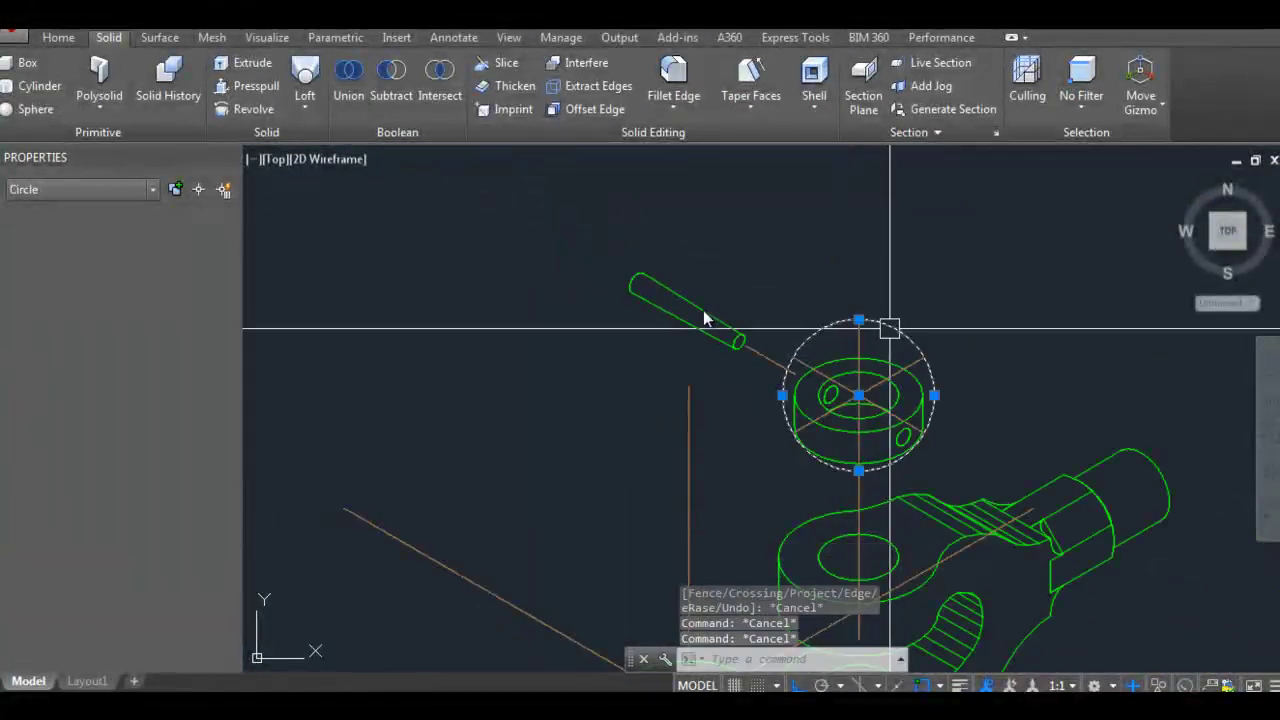
text(tr)
key(Return)
scroll(820, 420, up, 2)
click(925, 410)
key(Return)
key(Escape)
click(940, 392)
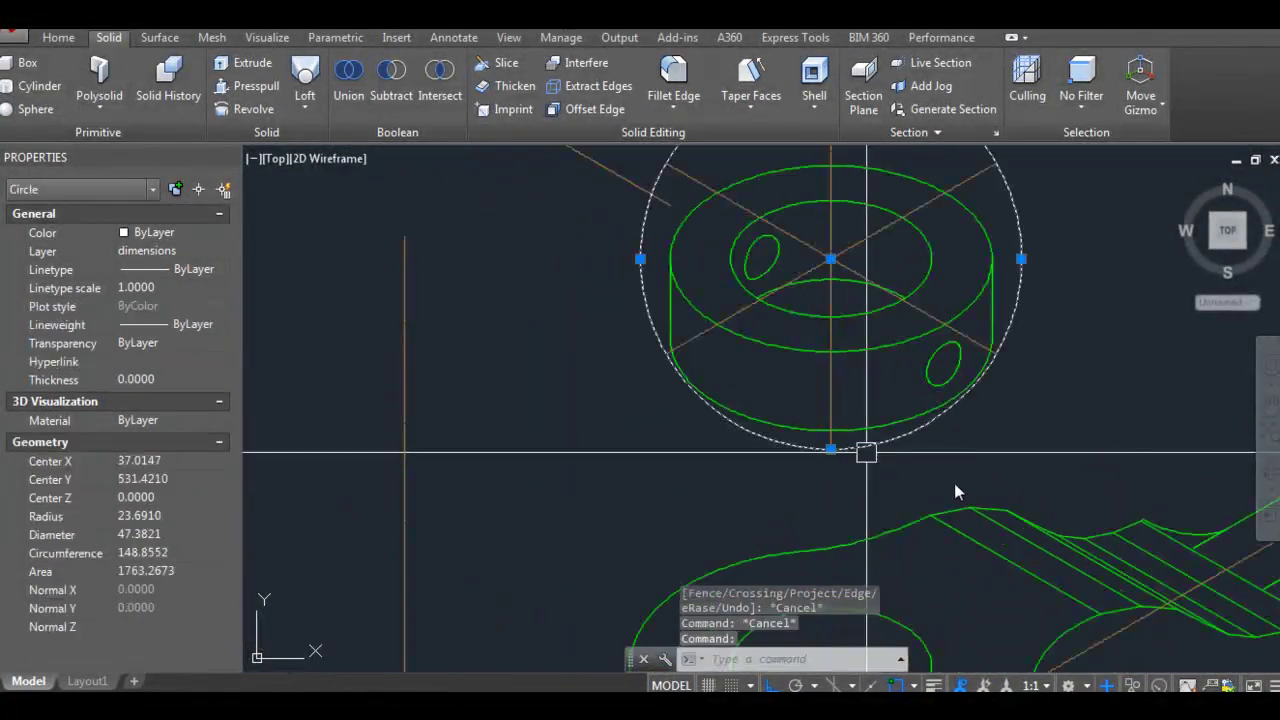
key(Delete)
Step: Delete the helper circle around the collar
scroll(954, 483, down, 3)
scroll(934, 356, up, 3)
scroll(1015, 520, up, 1)
key(Escape)
key(Escape)
key(Return)
scroll(1020, 520, up, 2)
scroll(1020, 520, down, 1)
key(Escape)
Step: Try shortening a centre line with BREAK, then cancel it
text(br)
key(Return)
click(880, 310)
scroll(884, 280, up, 3)
scroll(930, 360, down, 3)
scroll(976, 440, up, 2)
scroll(976, 440, down, 1)
click(790, 470)
scroll(978, 453, down, 3)
key(Escape)
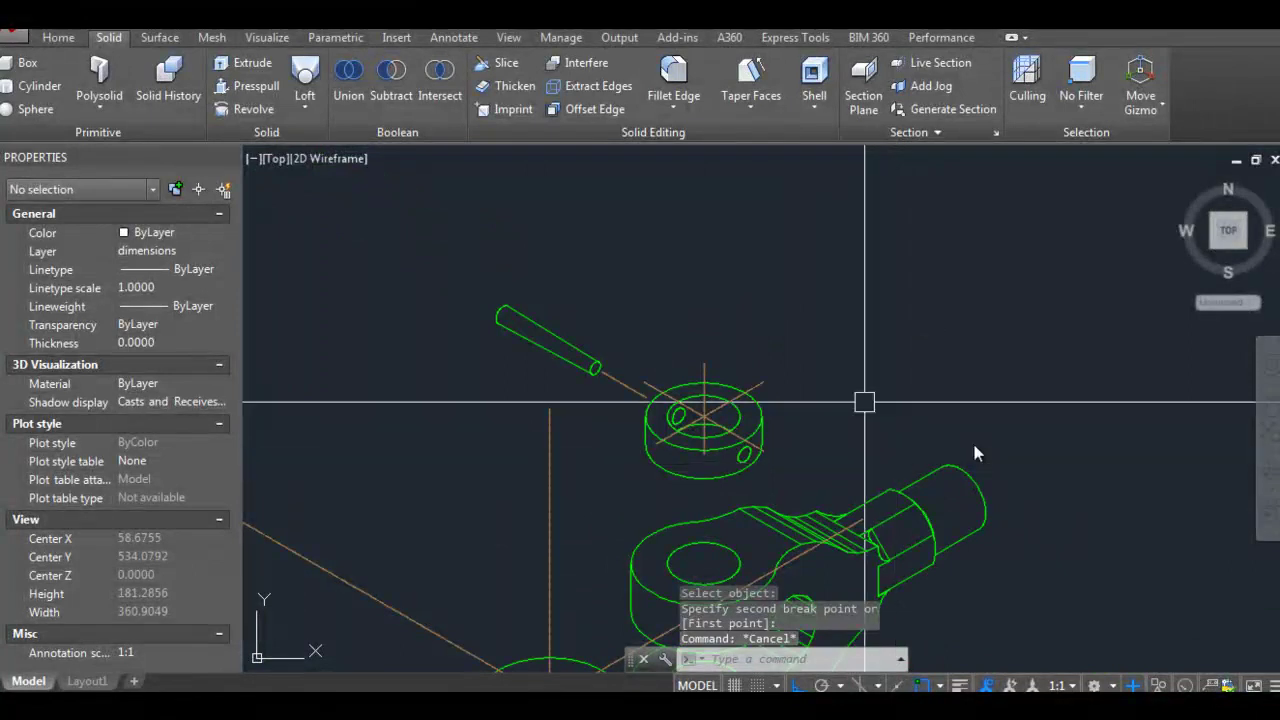
scroll(975, 453, up, 2)
scroll(972, 440, down, 3)
scroll(972, 440, up, 3)
scroll(855, 498, up, 2)
Step: Trim the eye end's hole centre lines to a helper circle, erase it, then circle the pin top
text(c)
key(Return)
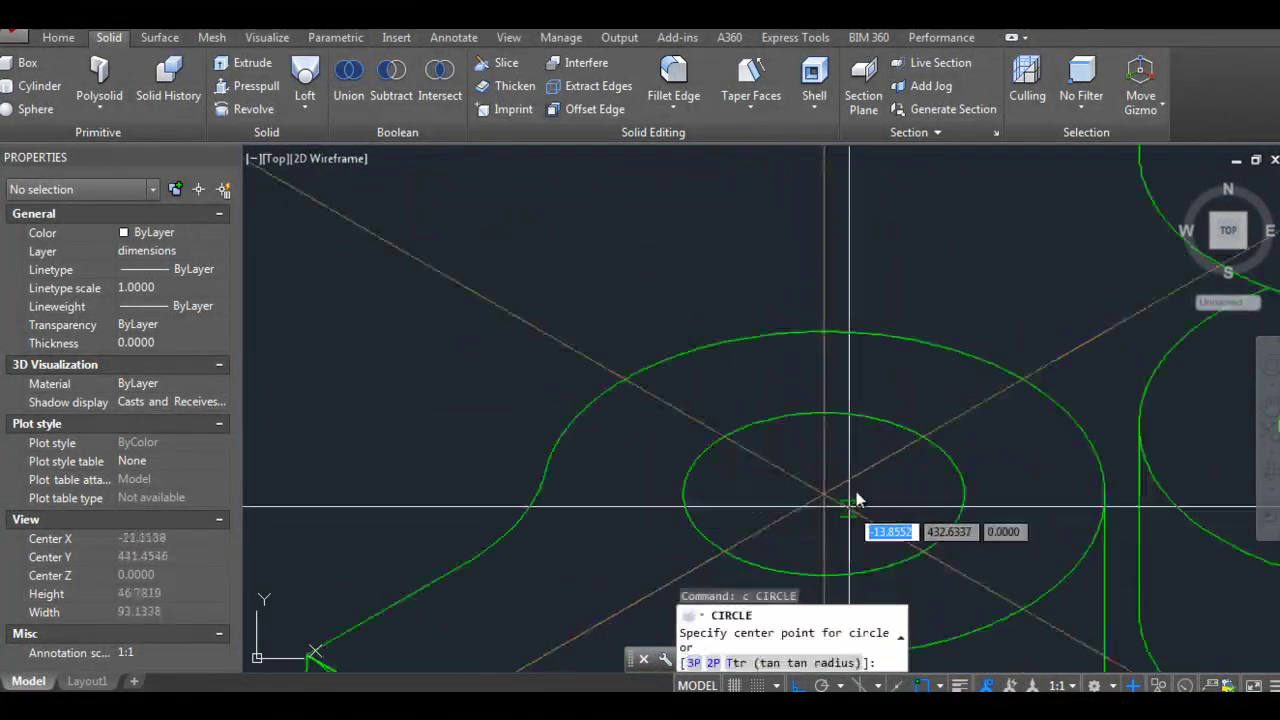
click(848, 500)
scroll(1020, 290, down, 2)
scroll(1014, 308, down, 2)
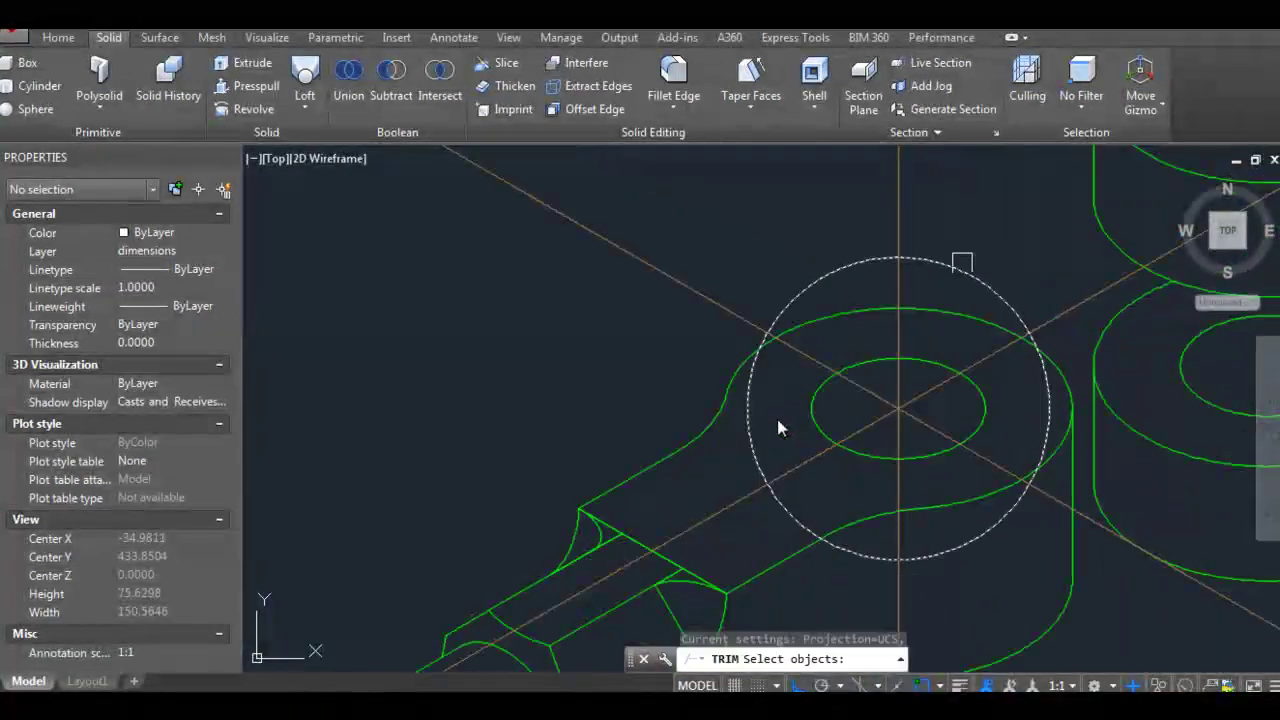
key(Return)
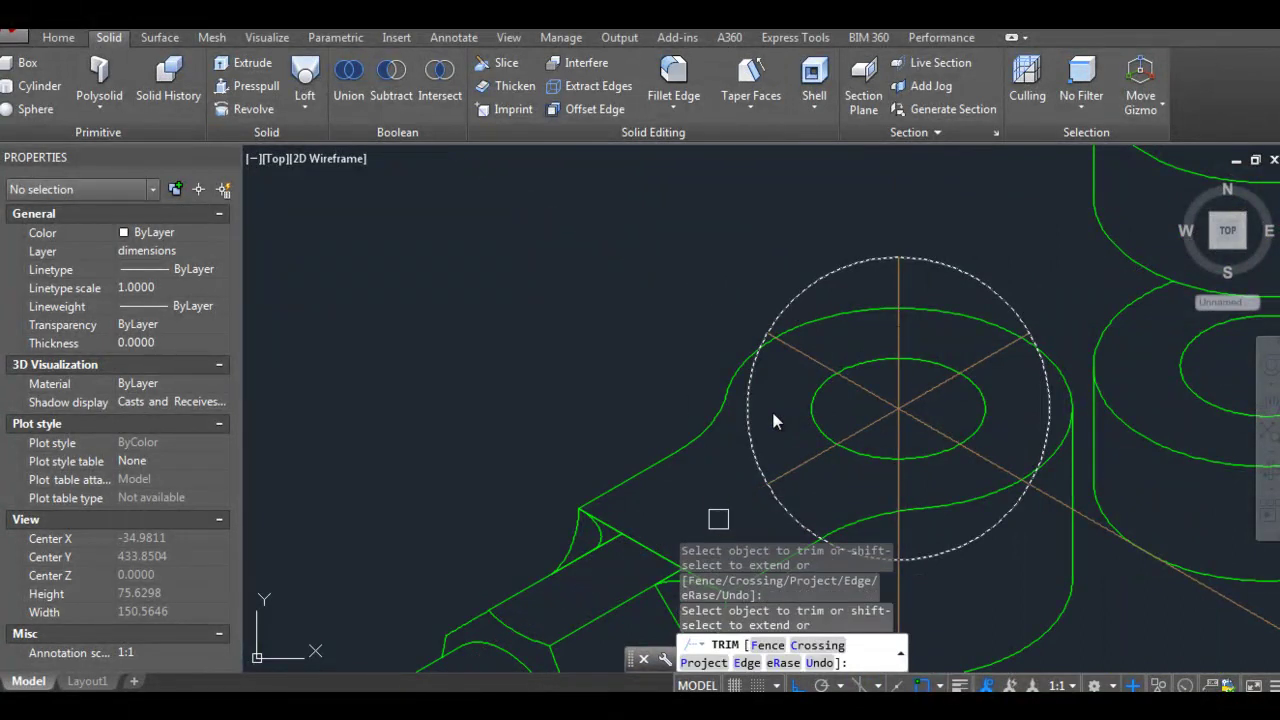
scroll(771, 408, down, 2)
key(Escape)
text(e)
key(Return)
scroll(771, 409, down, 2)
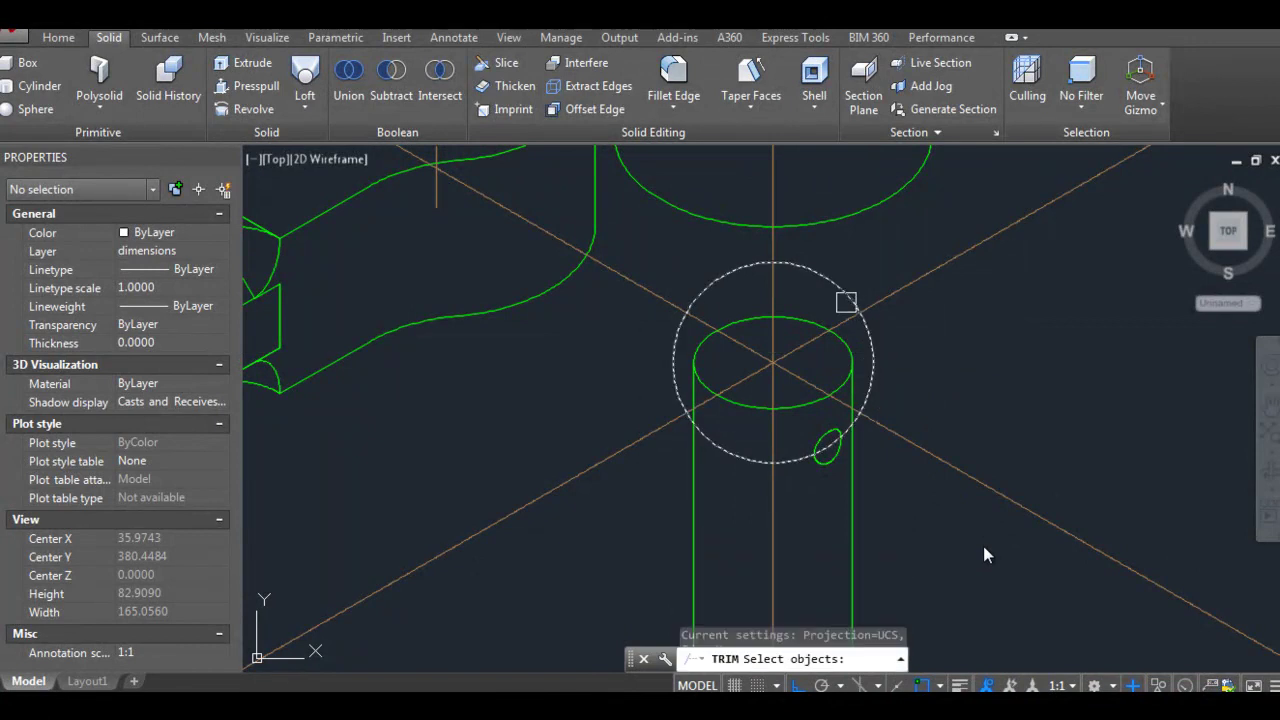
key(Return)
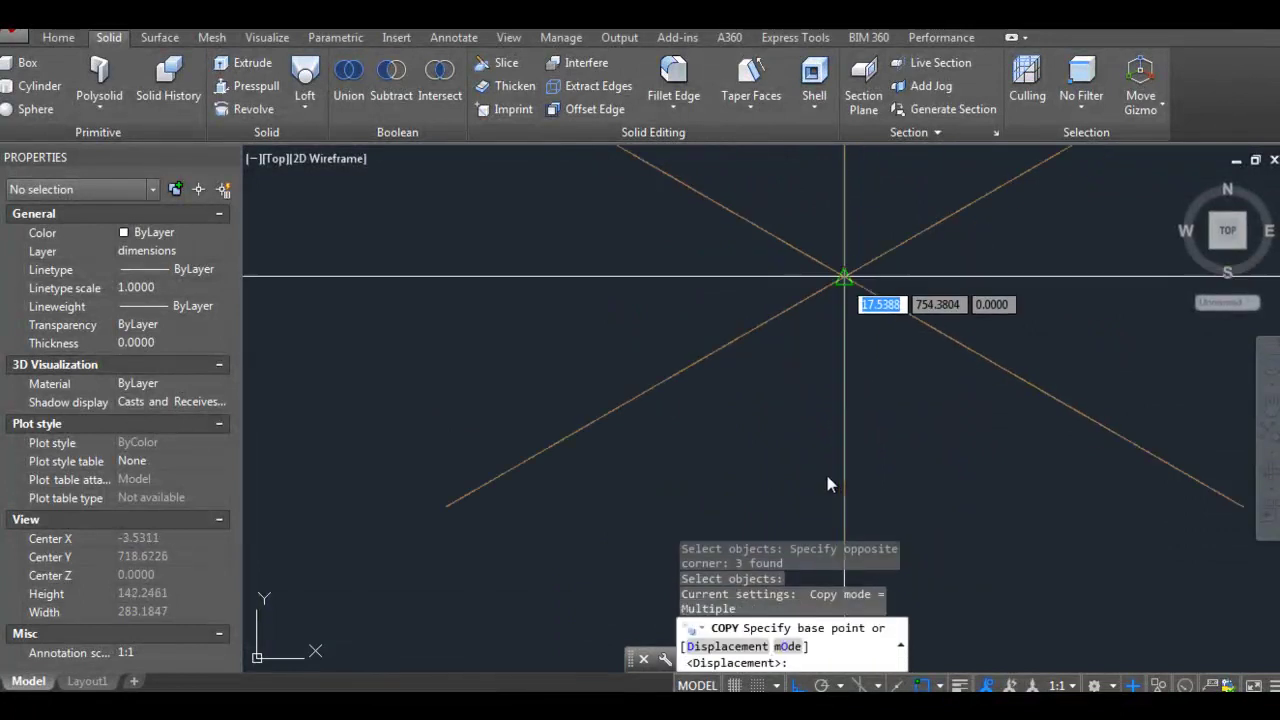
Step: Copy a centre-line cross to the fork end's hole and draw a helper circle around it
click(844, 277)
shift+right_click(871, 217)
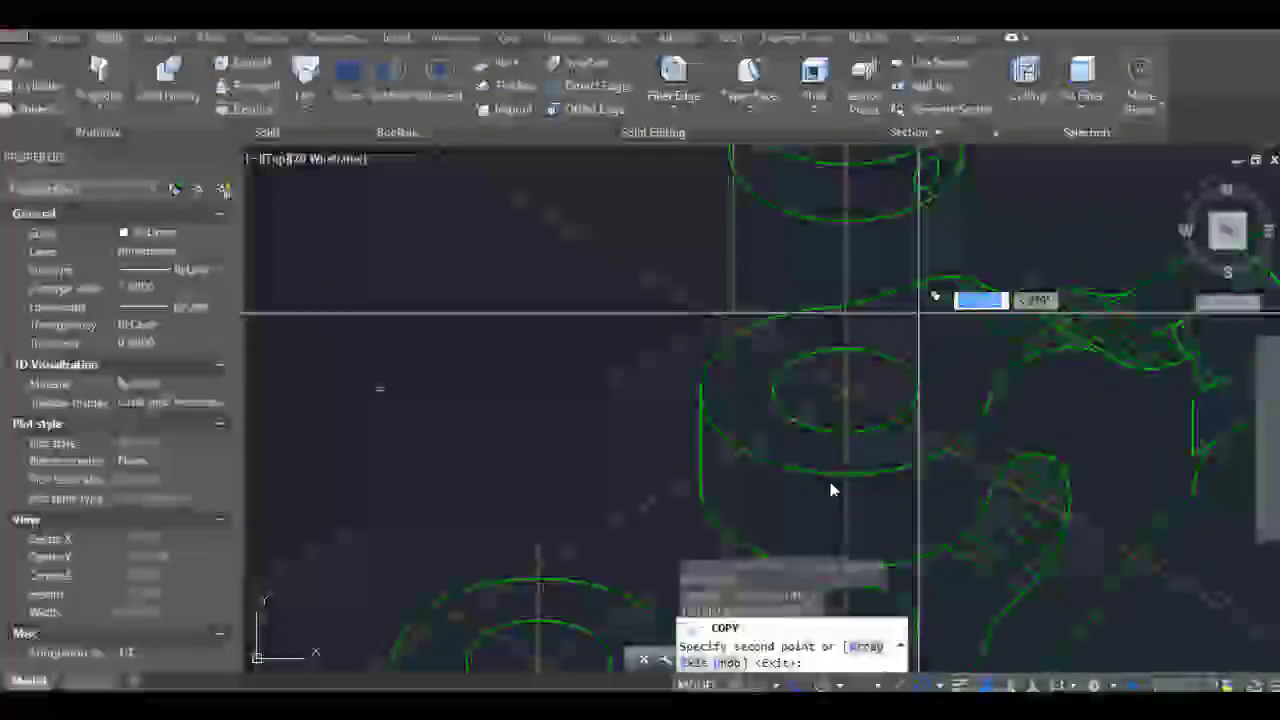
text(c)
key(Return)
click(875, 316)
click(850, 488)
Step: Start trimming against the circle, then cancel the trim
text(tr)
key(Return)
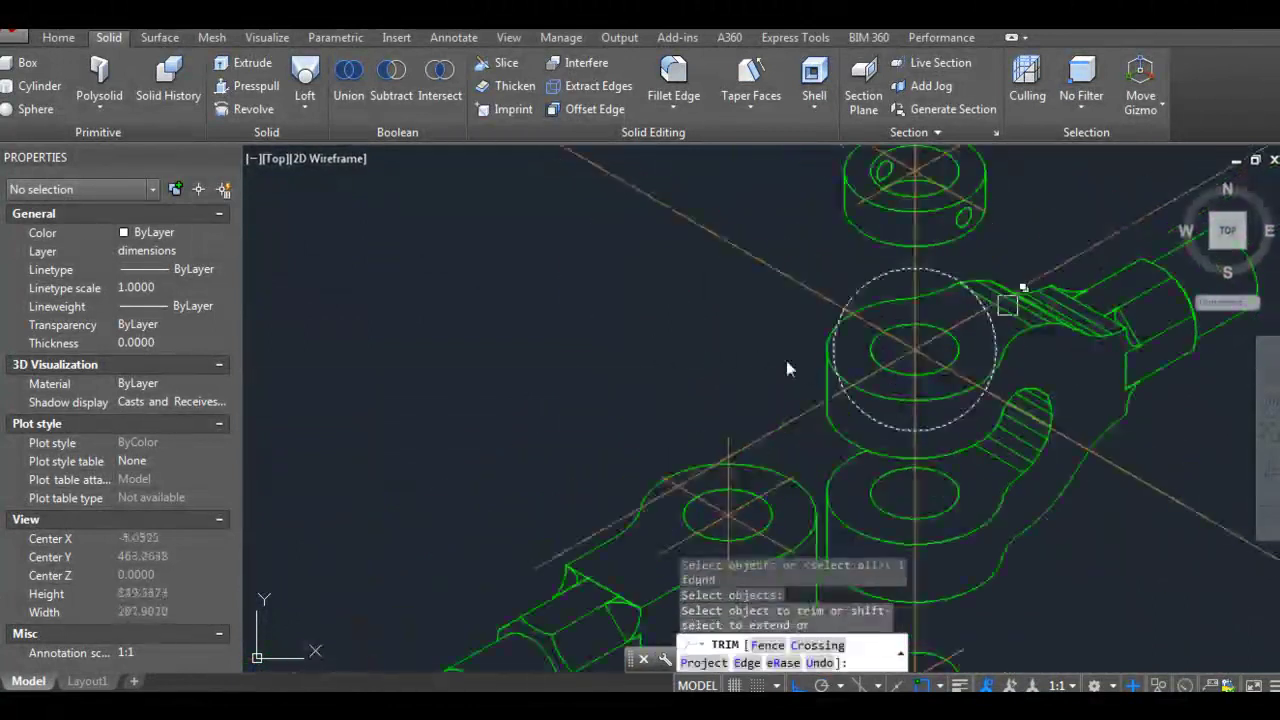
scroll(830, 372, up, 5)
scroll(930, 480, down, 5)
scroll(991, 572, up, 3)
scroll(1008, 568, down, 5)
scroll(1012, 585, up, 6)
key(Escape)
key(Escape)
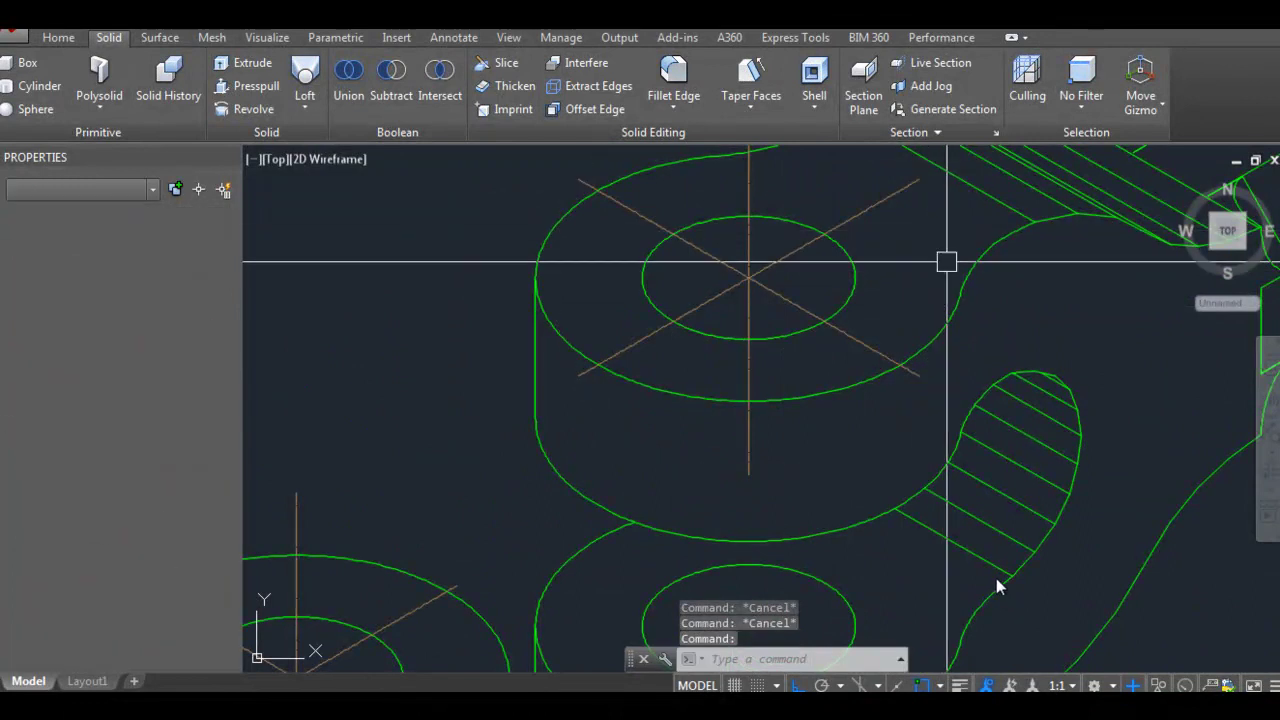
key(Escape)
scroll(996, 578, down, 5)
scroll(988, 571, down, 2)
scroll(1010, 515, up, 5)
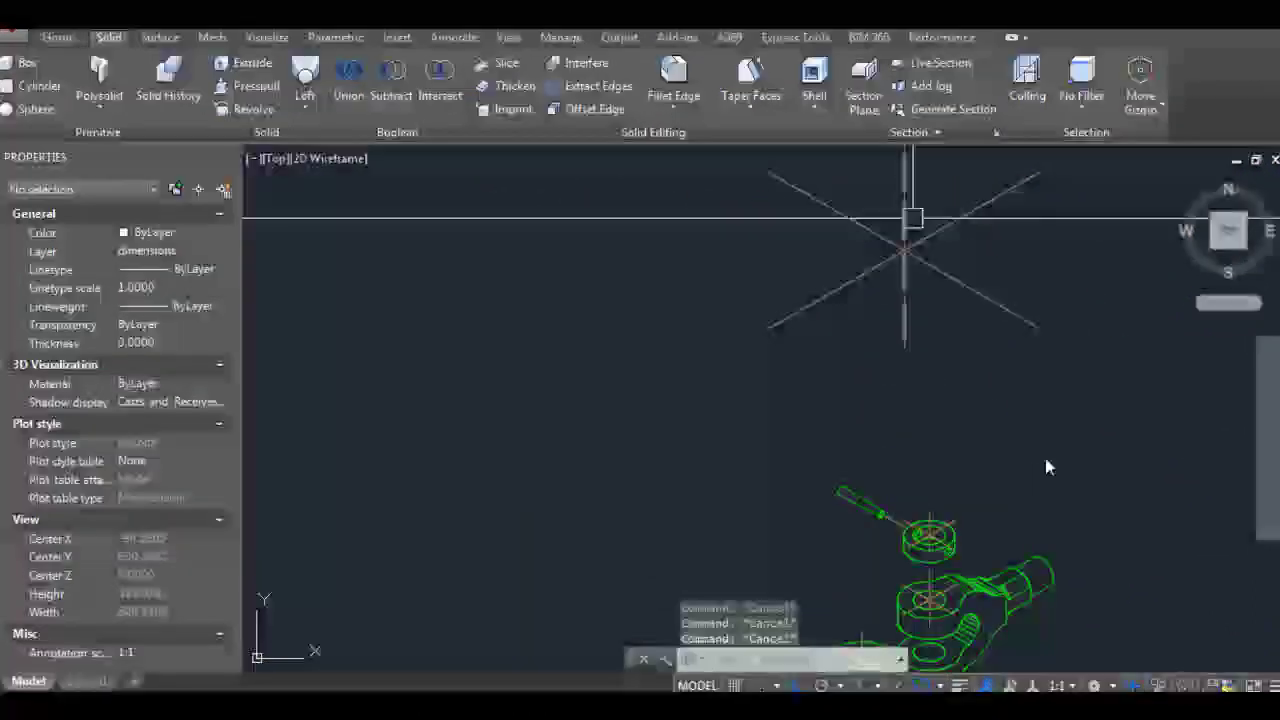
Step: Start copying the centre-line cross again, then cancel the copy
text(co)
key(Return)
scroll(1072, 446, up, 3)
scroll(1052, 446, up, 4)
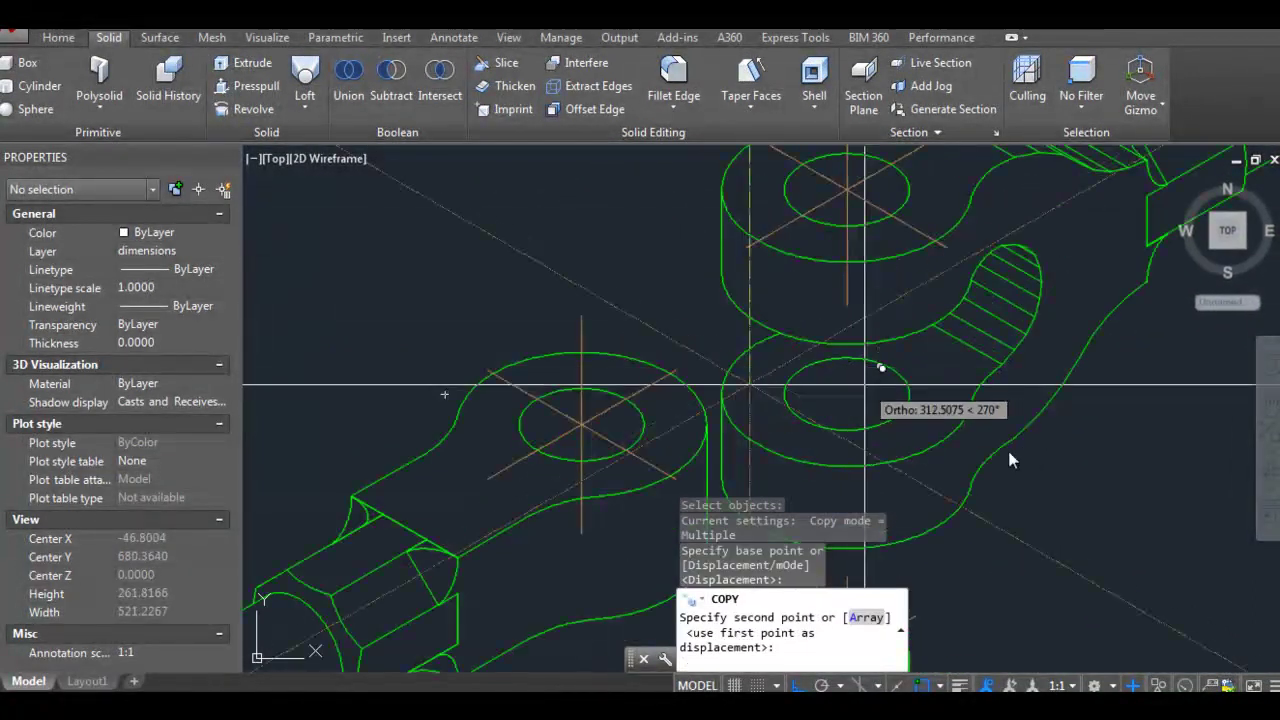
scroll(1008, 455, up, 3)
key(Escape)
Step: Draw a helper circle around the fork end's eye and use it as the trim boundary
text(c)
key(Return)
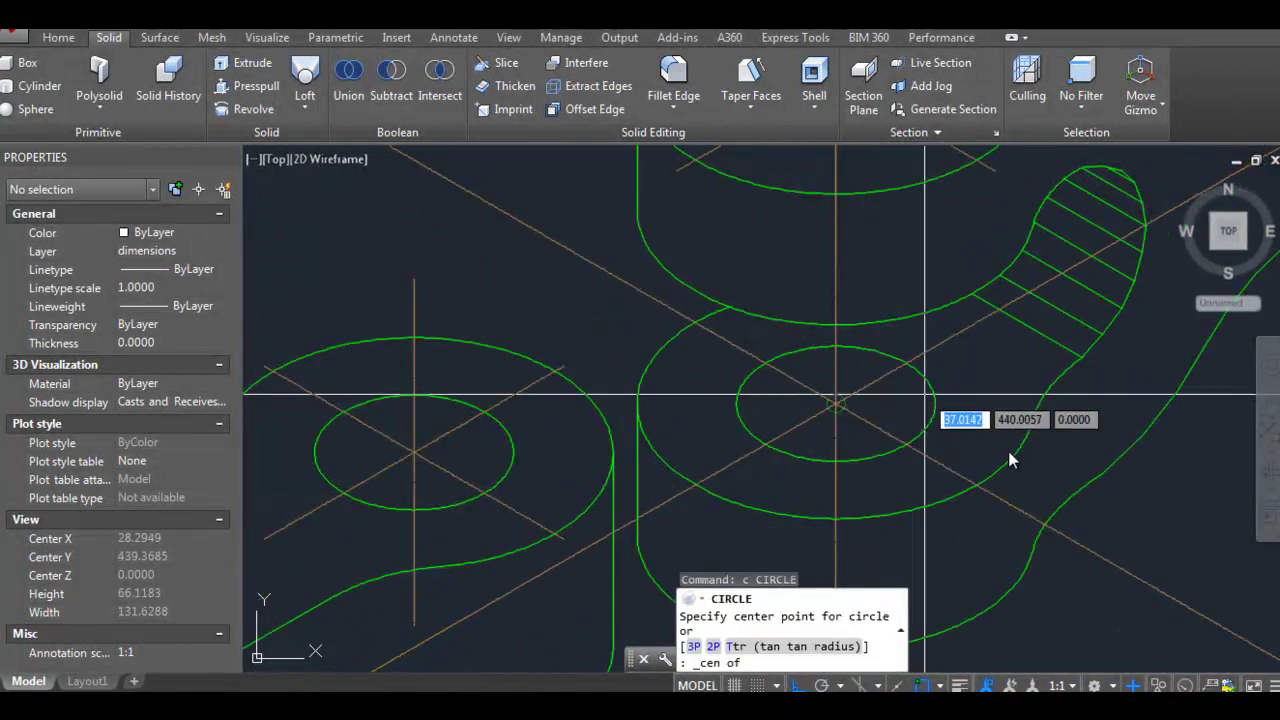
scroll(1010, 455, up, 2)
scroll(1010, 455, up, 3)
scroll(1008, 450, down, 5)
click(1008, 445)
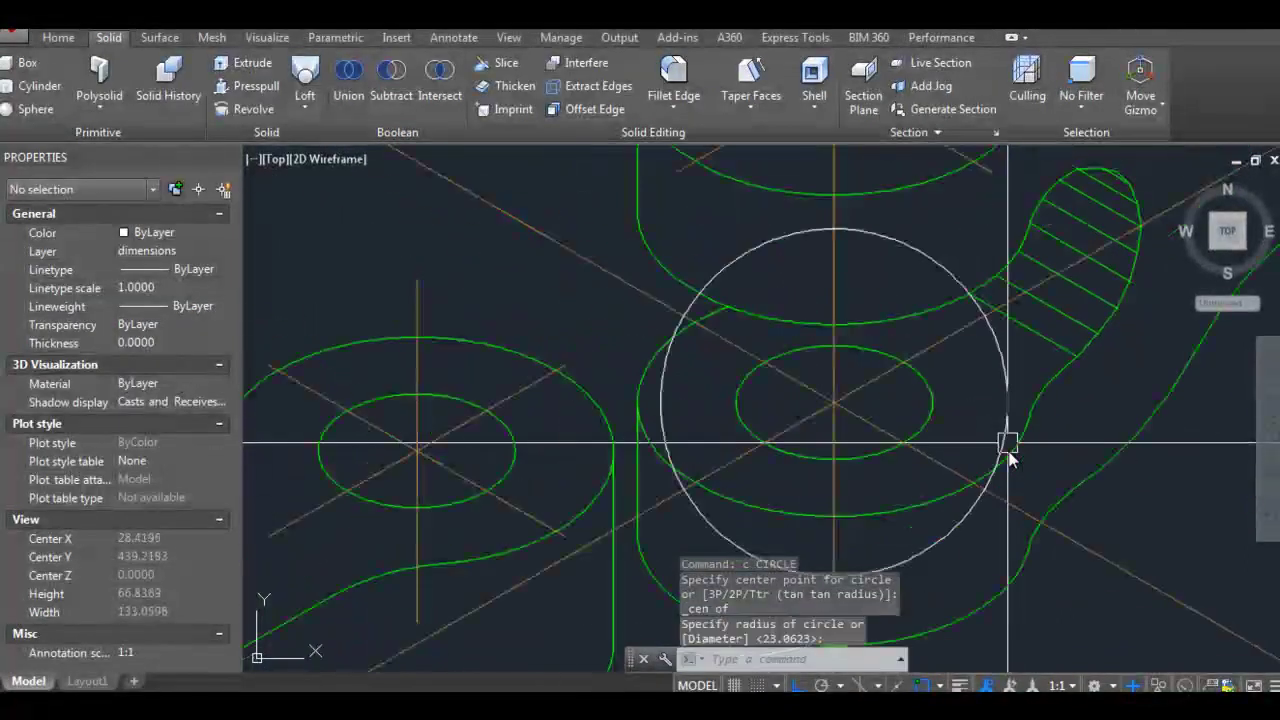
click(1008, 456)
key(Return)
scroll(1007, 446, up, 2)
scroll(800, 430, down, 2)
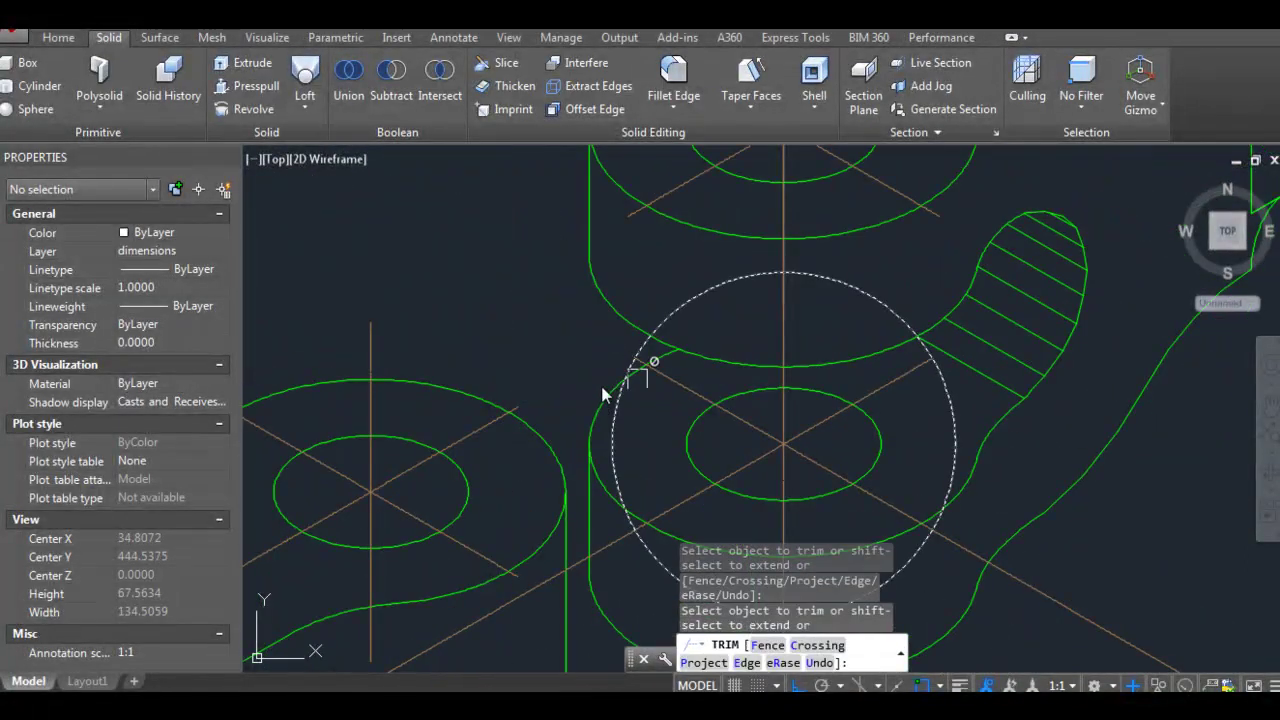
scroll(637, 378, down, 2)
Step: Trim off the centre-line ends that stick out past the circle
click(634, 449)
click(700, 491)
scroll(711, 443, up, 2)
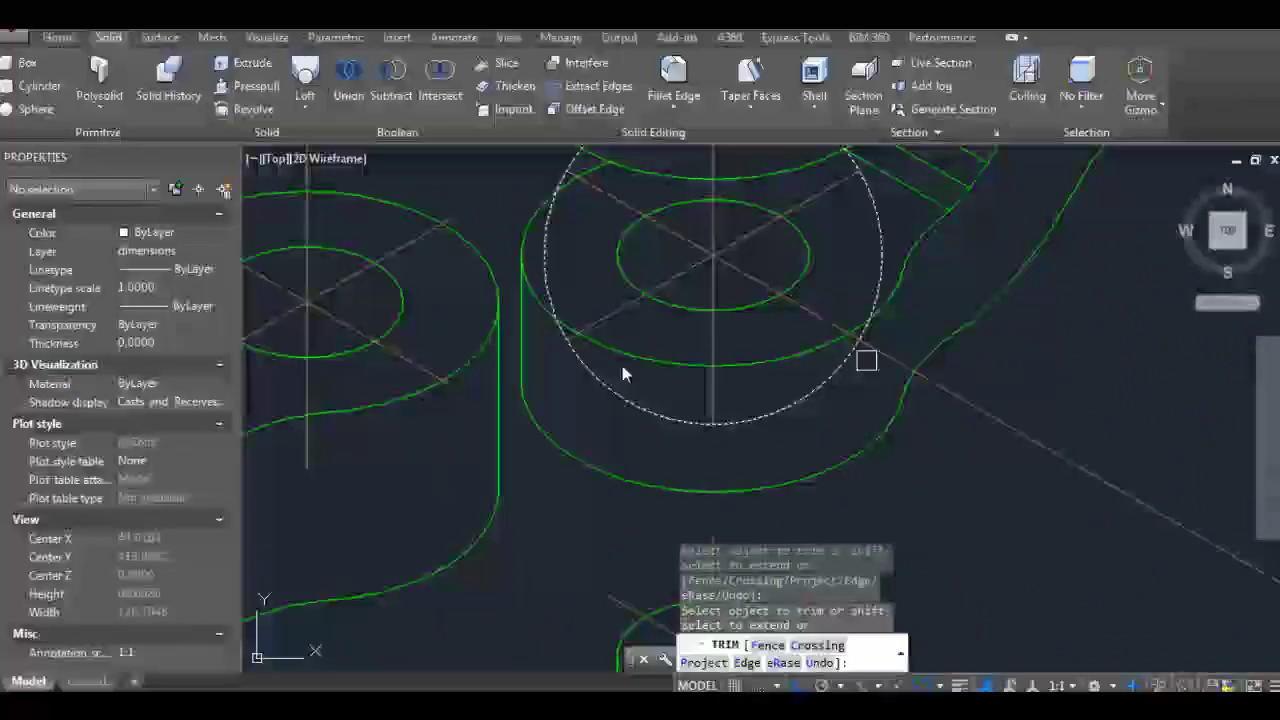
scroll(622, 373, up, 2)
click(637, 375)
click(665, 358)
scroll(668, 360, down, 3)
scroll(668, 353, up, 3)
key(Escape)
click(670, 357)
Step: Erase the helper circle and select the whole assembly block
text(e)
key(Return)
scroll(640, 352, down, 3)
scroll(635, 343, down, 2)
scroll(635, 343, down, 2)
scroll(659, 209, down, 3)
key(Escape)
key(Escape)
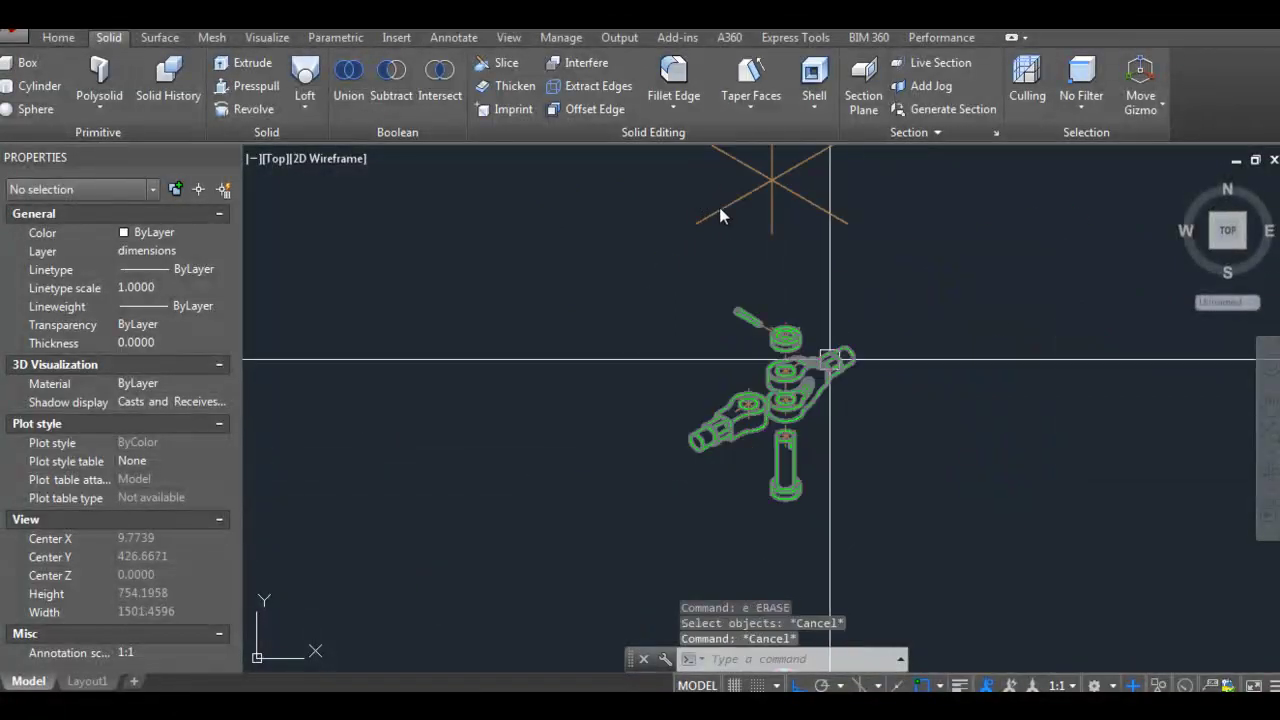
click(719, 207)
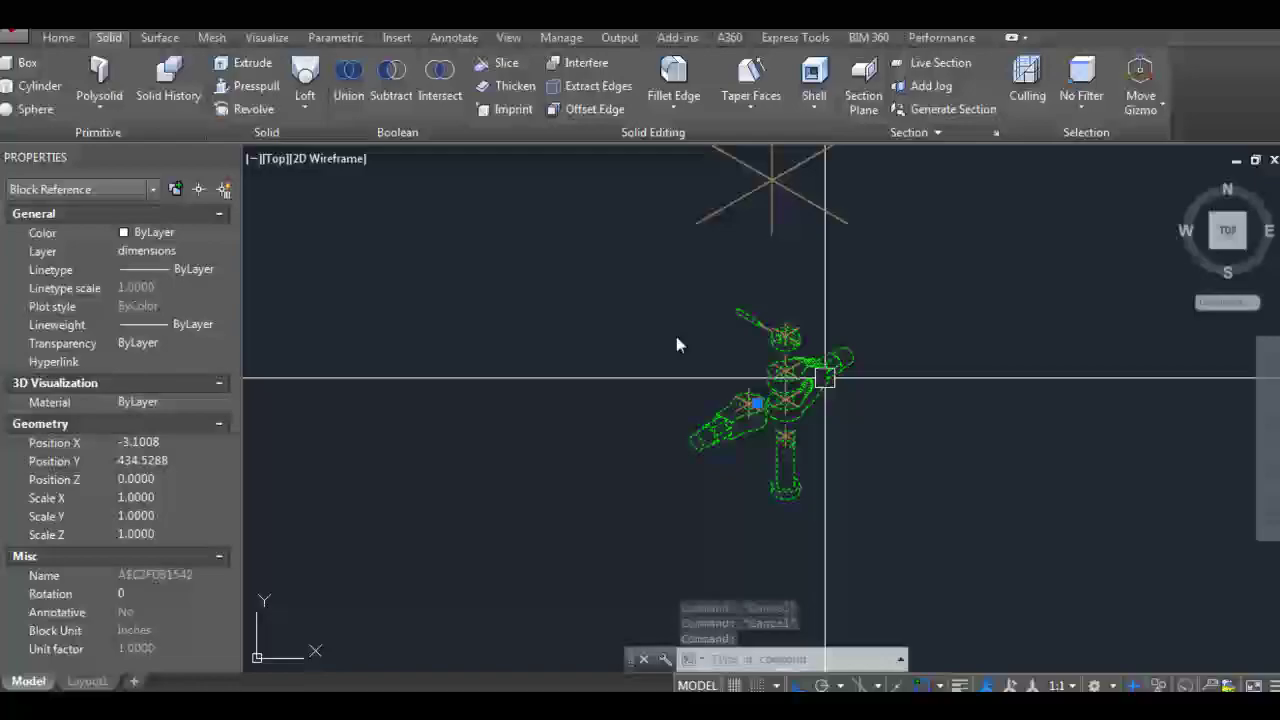
Step: With REFEDIT, recolour all the assembly block's parts to white and save the block changes
text(refedit)
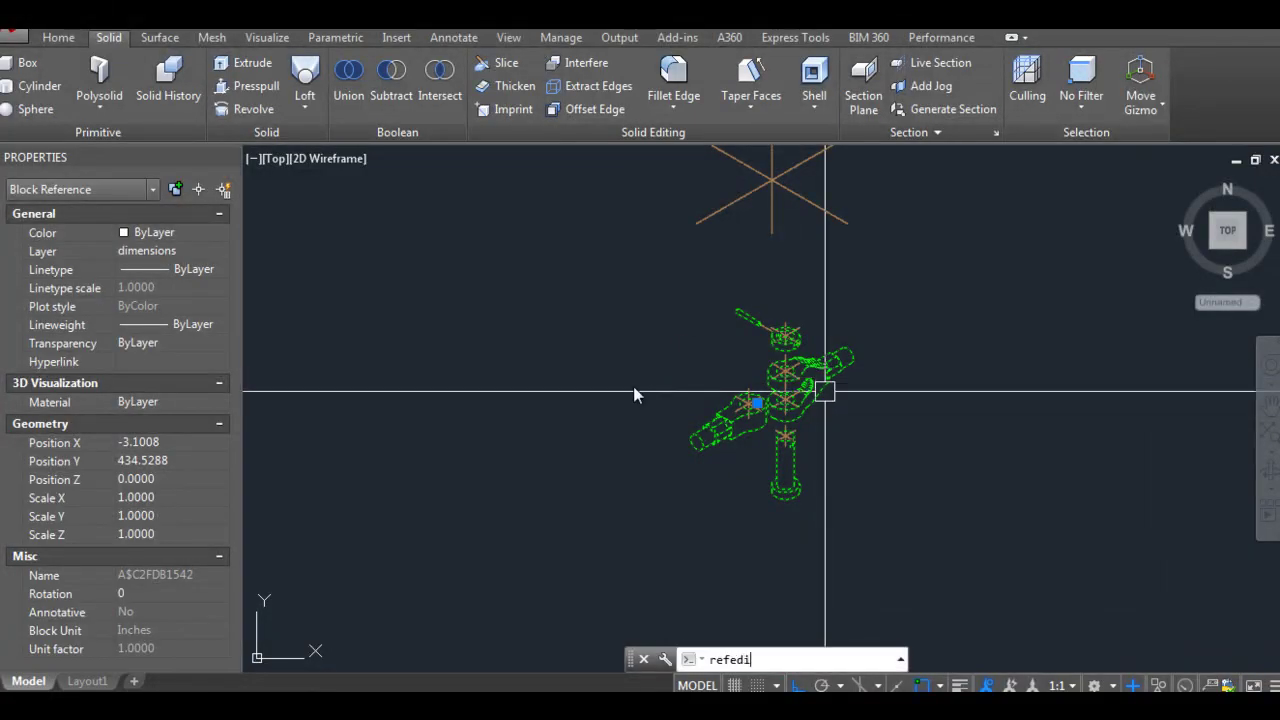
key(Return)
key(Return)
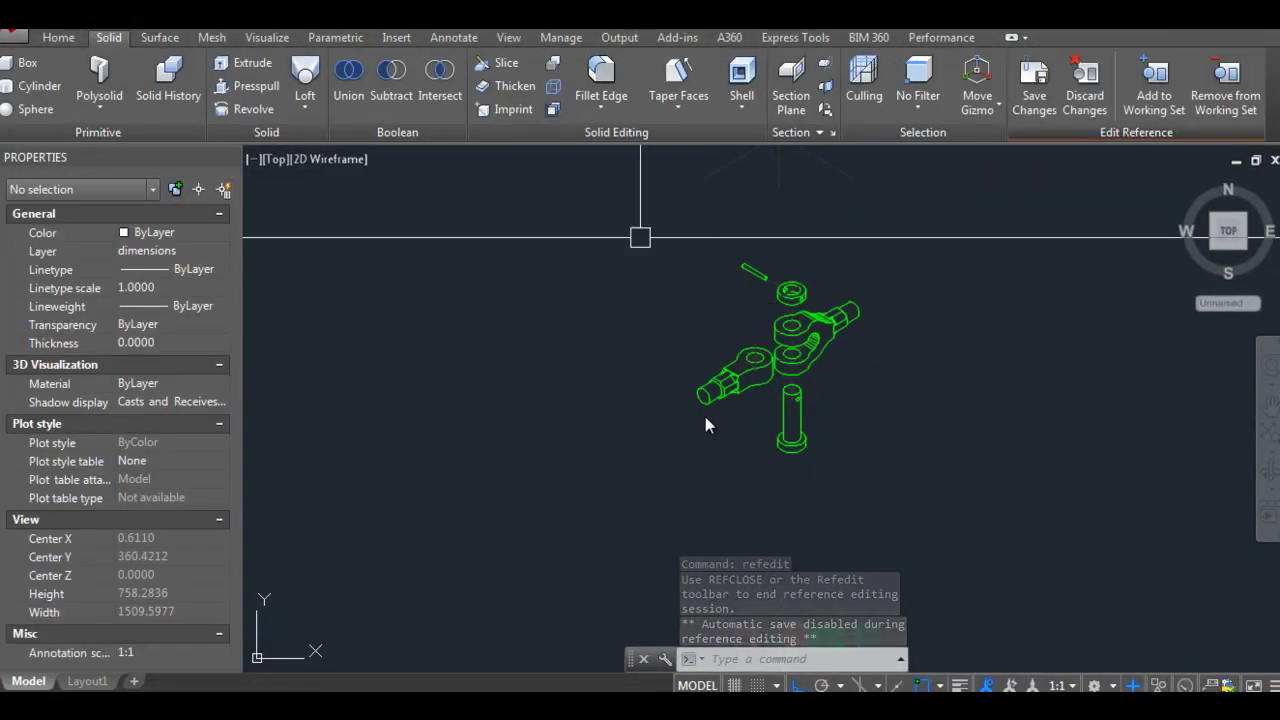
drag(640, 234, 900, 474)
click(170, 232)
scroll(703, 406, up, 1)
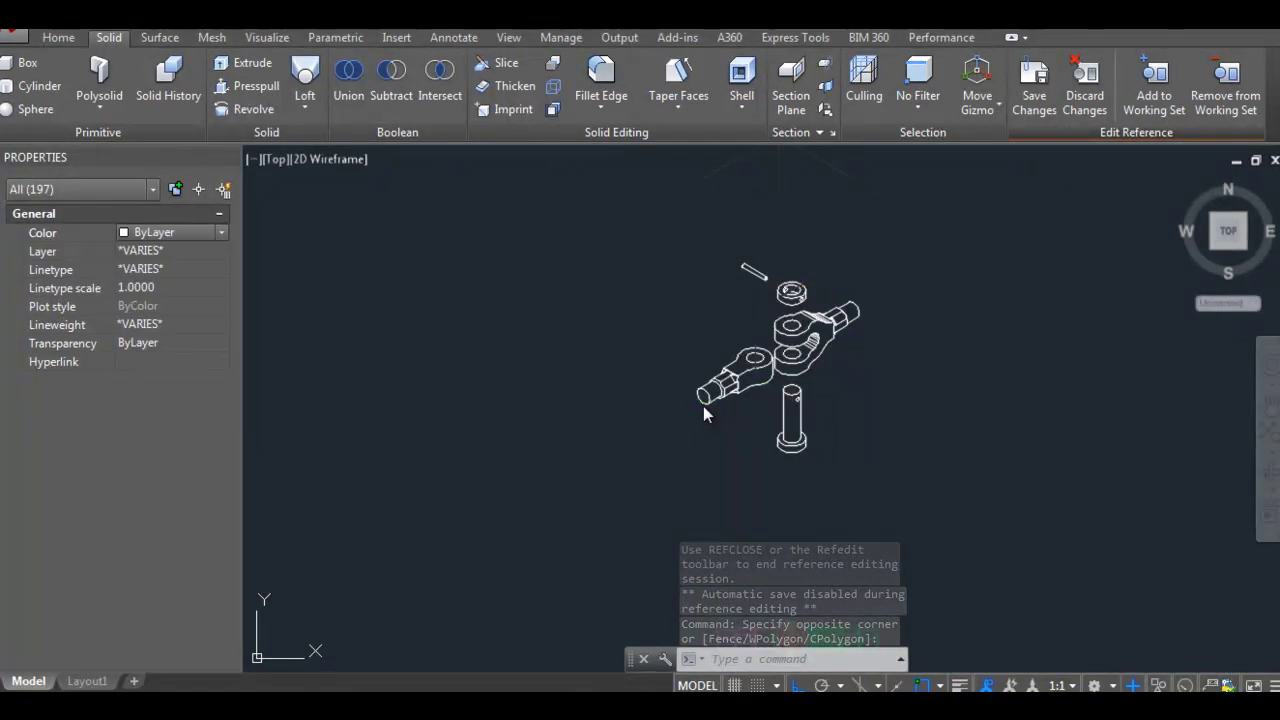
key(Return)
key(Return)
key(Escape)
key(Escape)
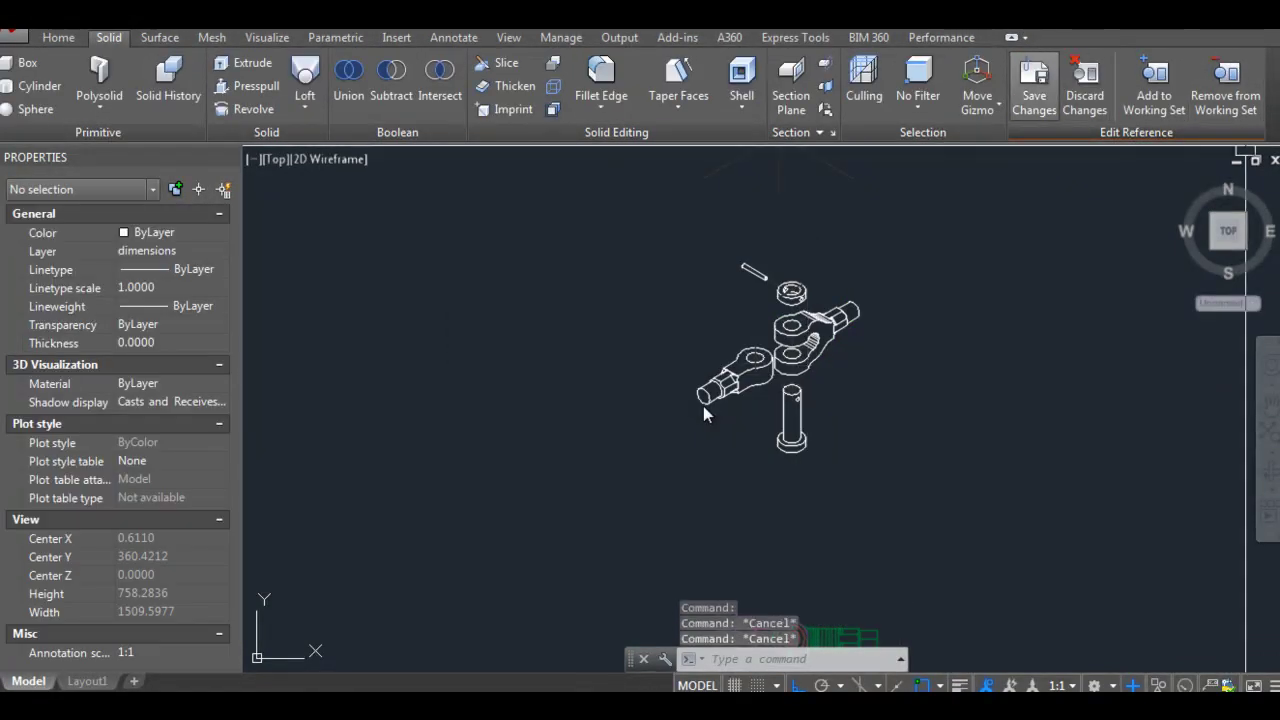
click(1034, 85)
Step: Window-select the spare centre-line cross above the assembly and erase it
key(Return)
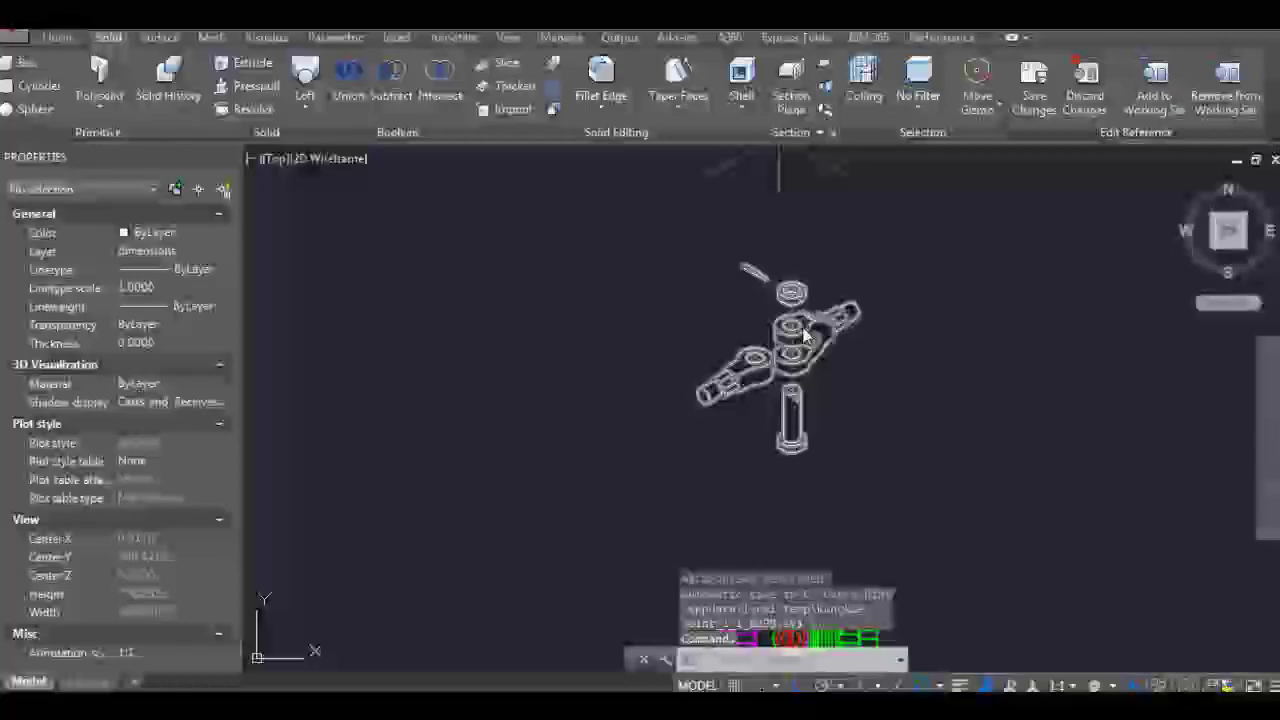
scroll(797, 300, up, 5)
scroll(805, 305, down, 5)
scroll(816, 303, up, 3)
drag(816, 303, 934, 272)
text(e)
key(Return)
scroll(613, 199, down, 2)
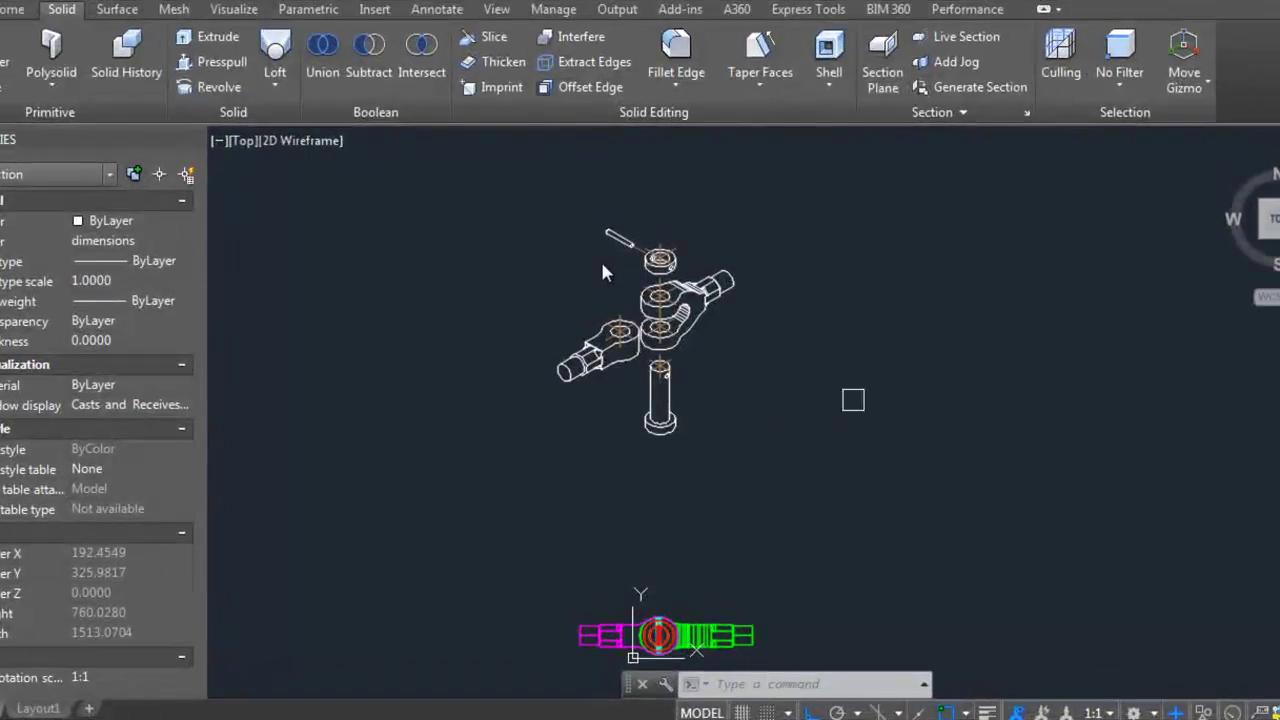
Step: Window-select the 17 assembly objects, make them a block named 'Exploded View', and base-point copy it
click(823, 491)
click(646, 343)
click(497, 171)
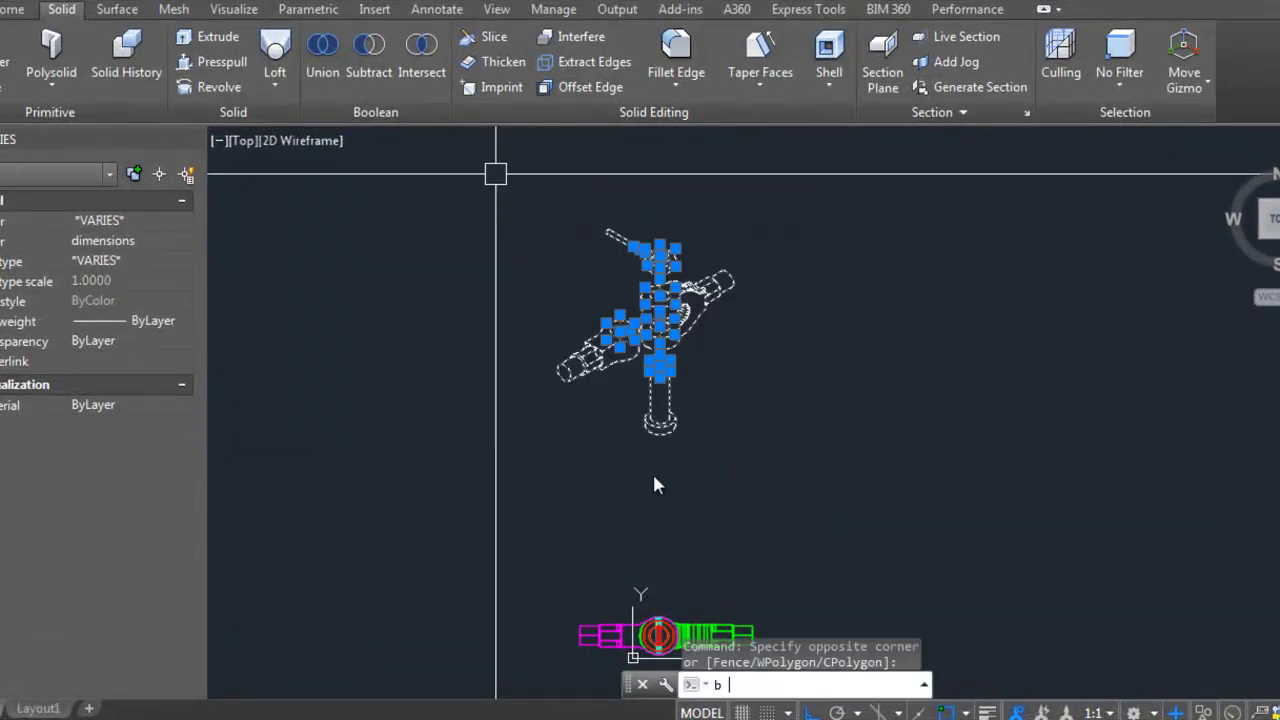
key(Return)
text(ploded View)
key(Return)
scroll(888, 250, up, 3)
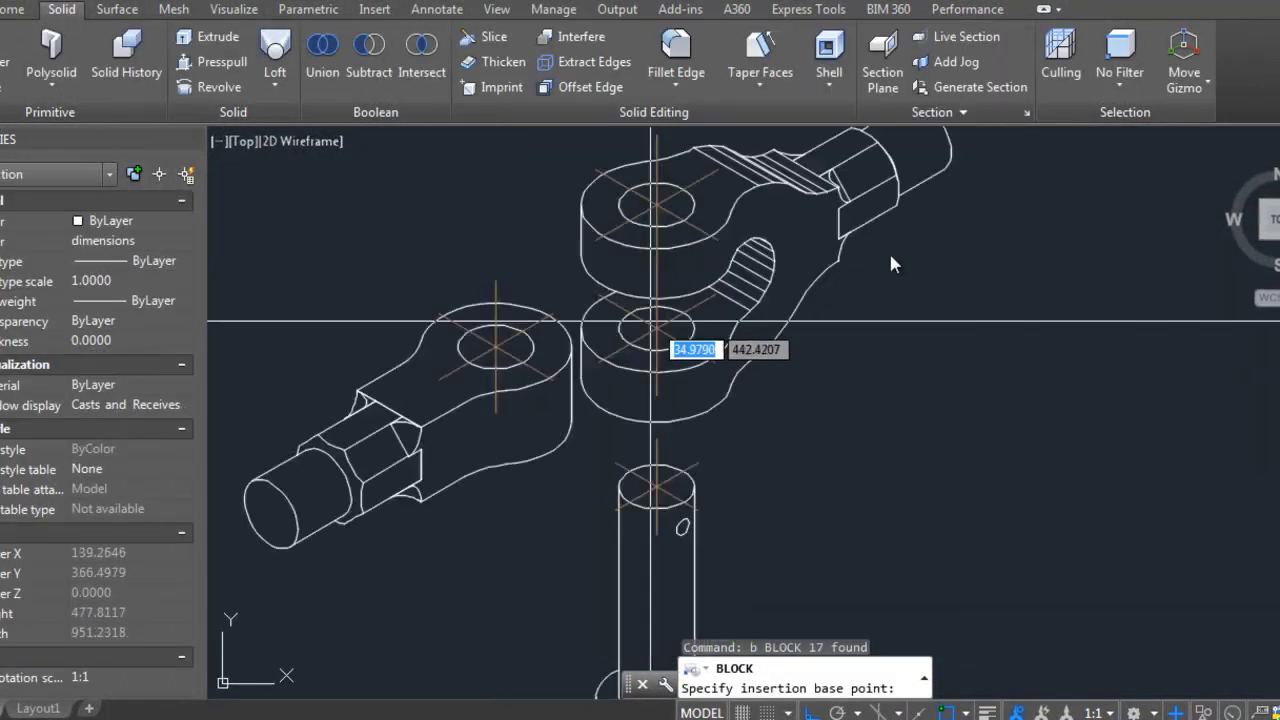
scroll(888, 250, down, 3)
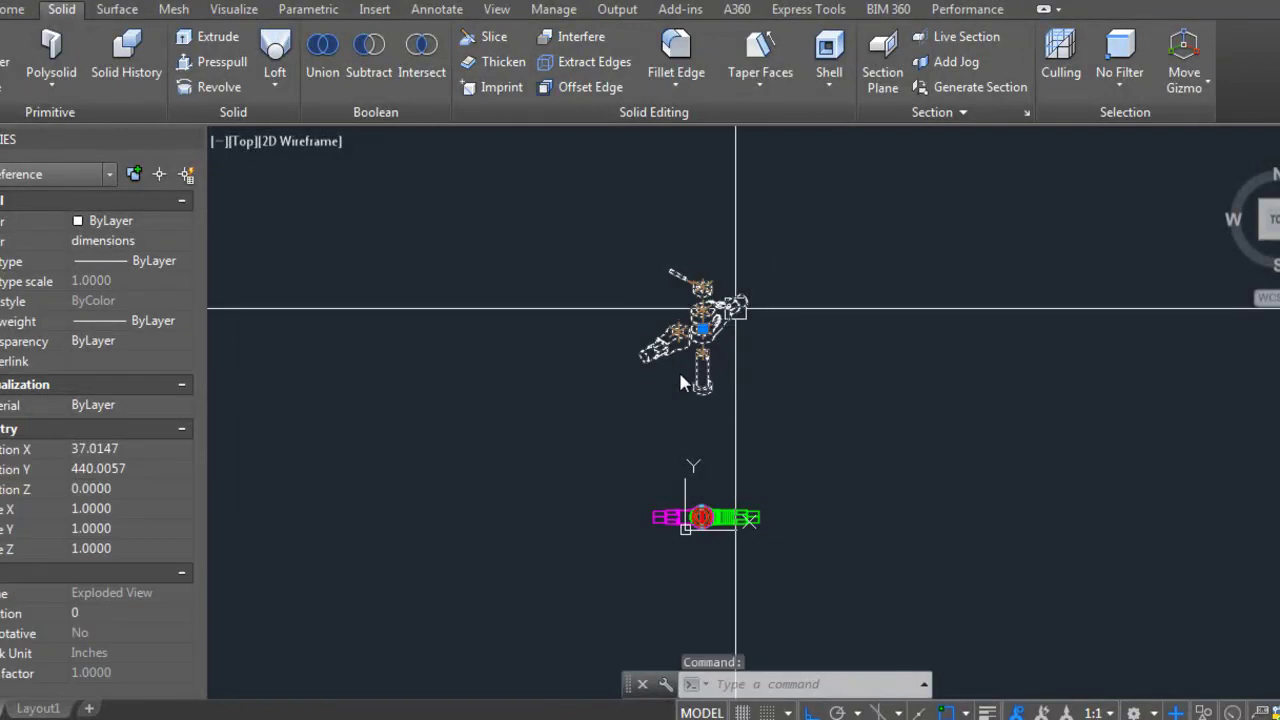
key(ctrl+shift+c)
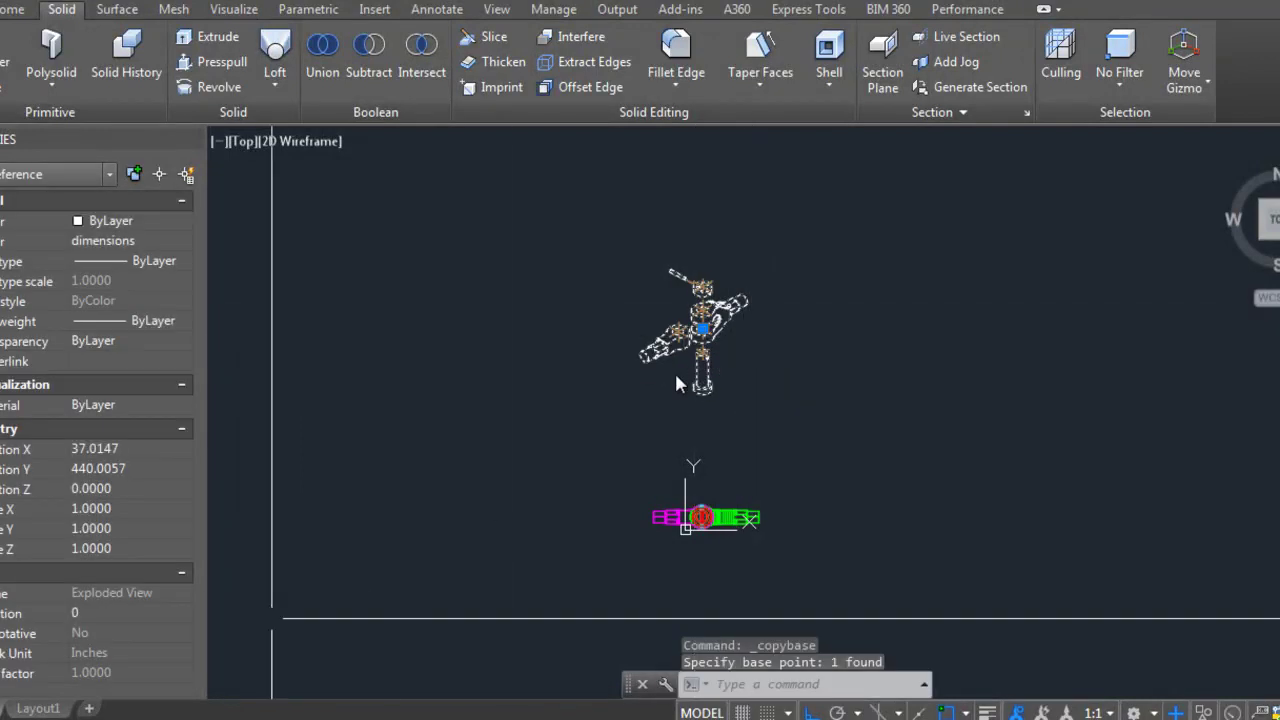
Step: Paste the Exploded View block into Layout1 and scale it down
key(ctrl+v)
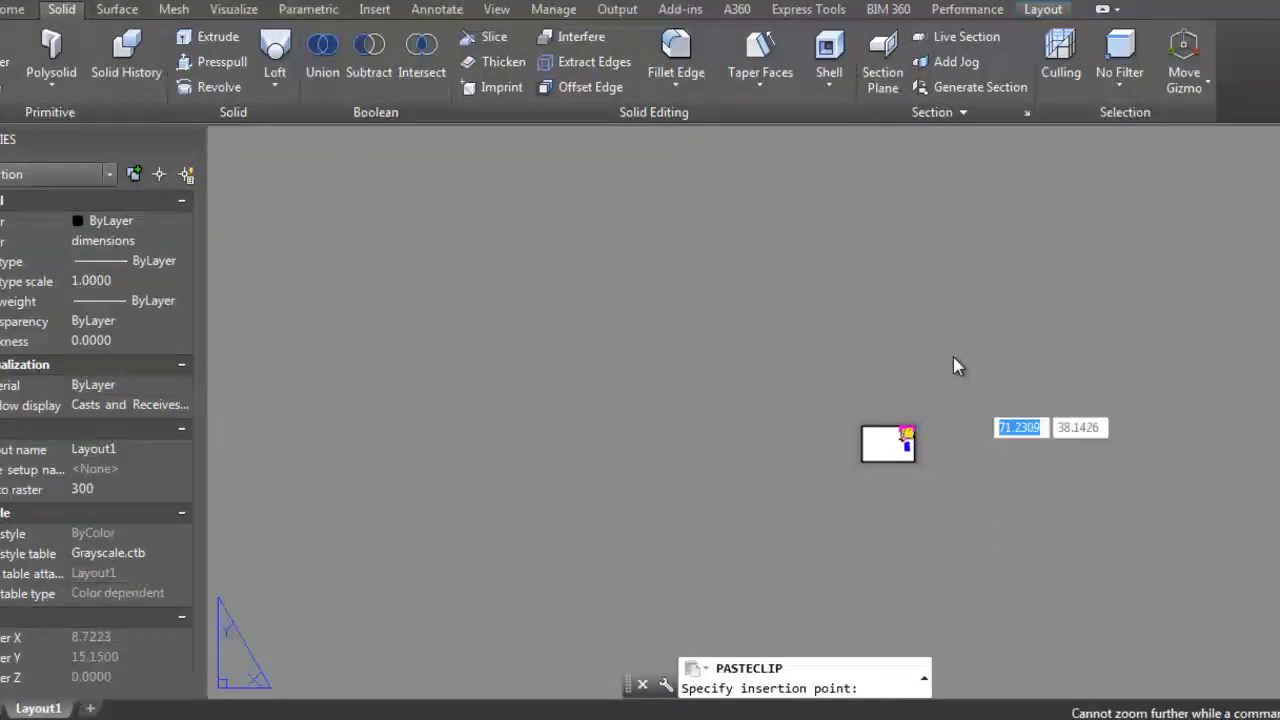
click(953, 357)
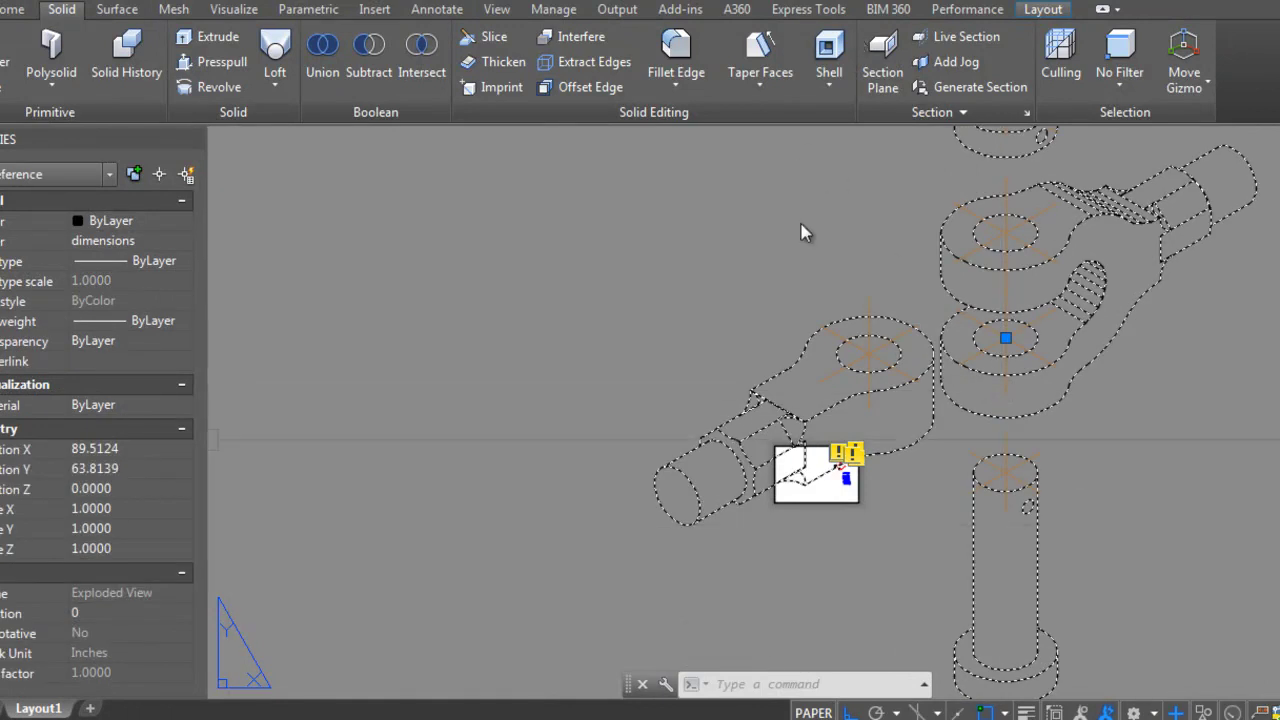
click(806, 684)
text(sc)
key(Return)
click(646, 302)
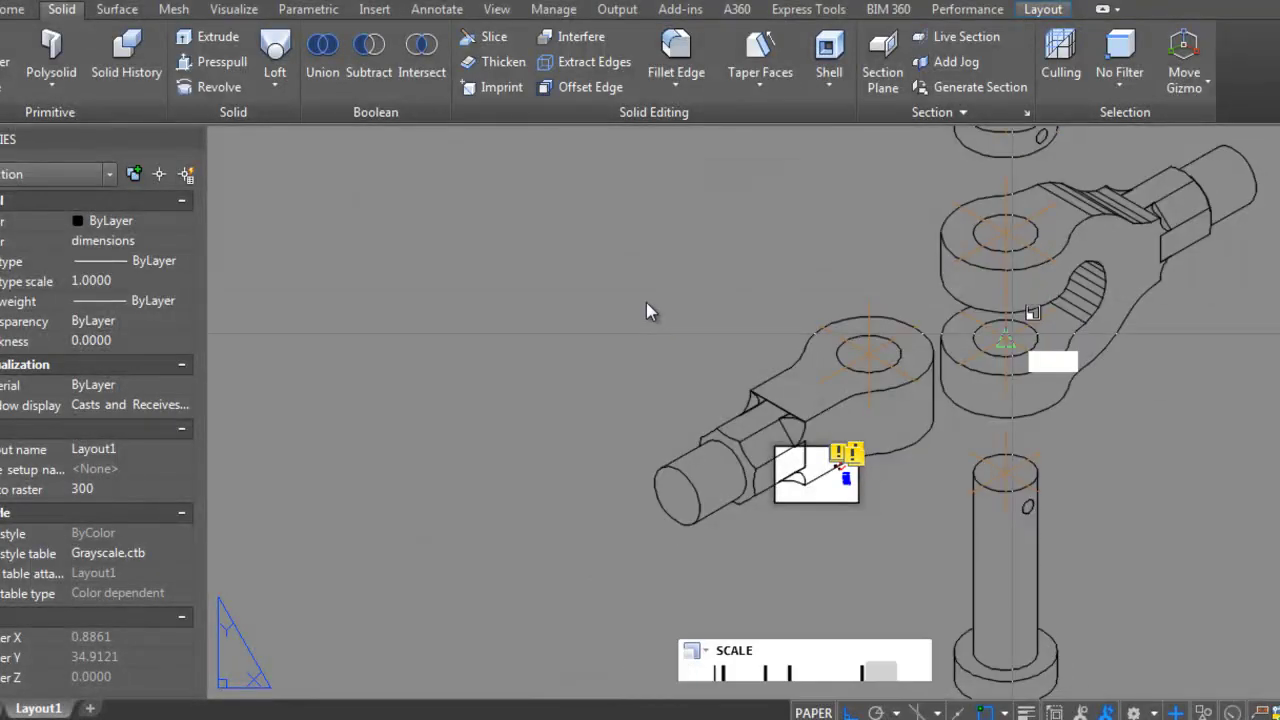
click(646, 302)
click(574, 297)
text(m)
key(Return)
Step: Begin moving and then rescaling the pasted assembly, cancelling both attempts
text(p)
key(Return)
key(Return)
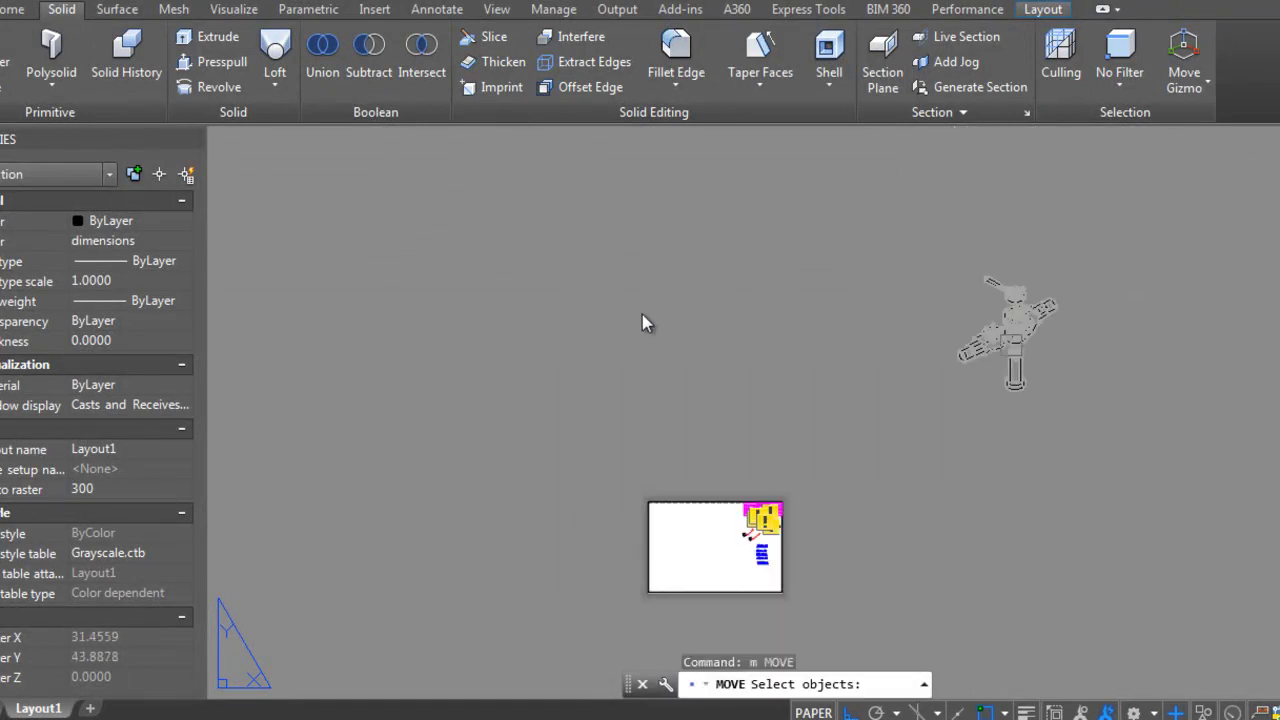
click(642, 314)
key(F8)
scroll(695, 560, up, 5)
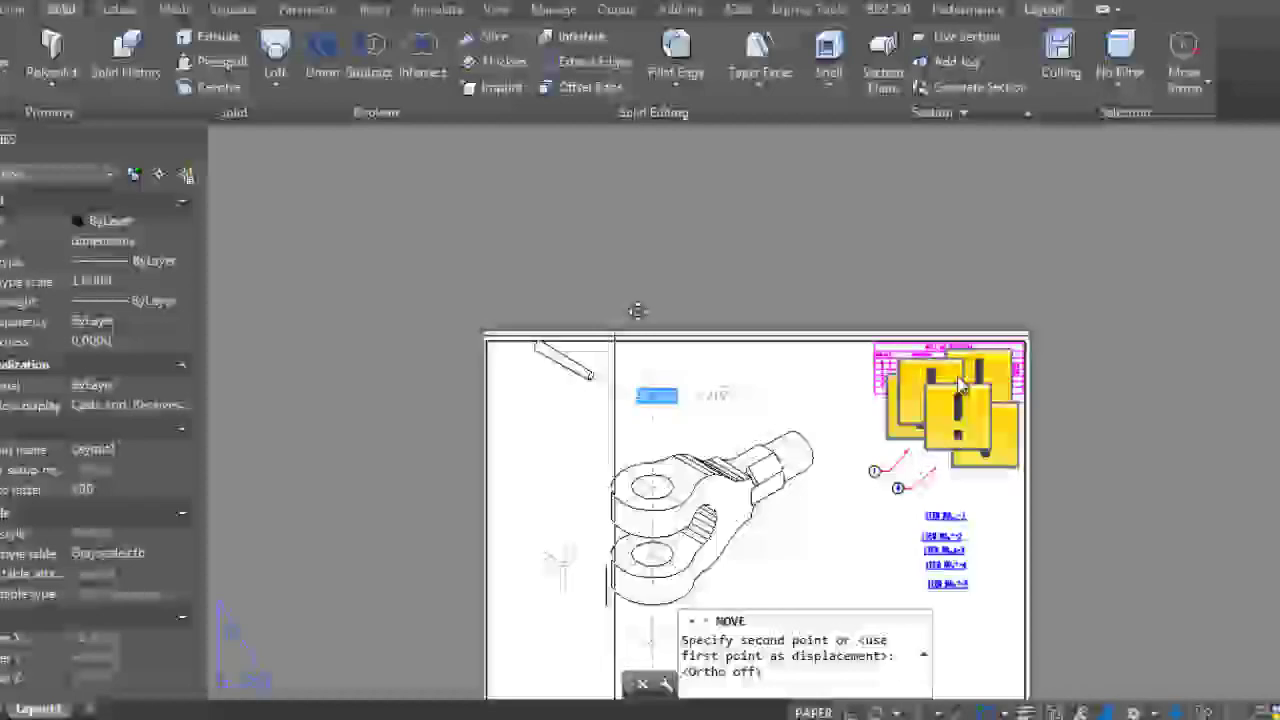
key(Escape)
text(sc)
key(Return)
click(848, 475)
key(Return)
double_click(848, 475)
key(Escape)
Step: Move the Exploded View assembly so it sits inside the sheet
text(m)
key(Return)
click(848, 476)
key(Return)
click(848, 476)
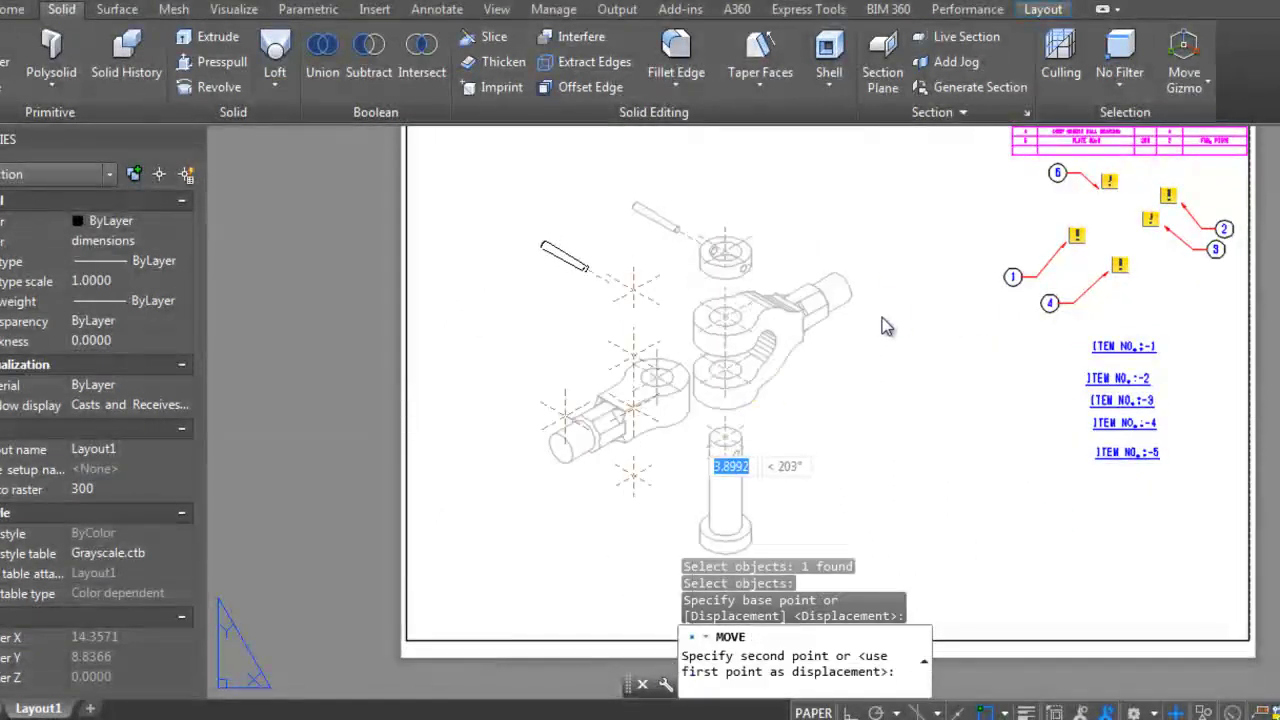
click(871, 467)
Step: Drop a further resize and settle the assembly on the sheet's left side
click(878, 463)
text(sc)
key(Return)
double_click(930, 415)
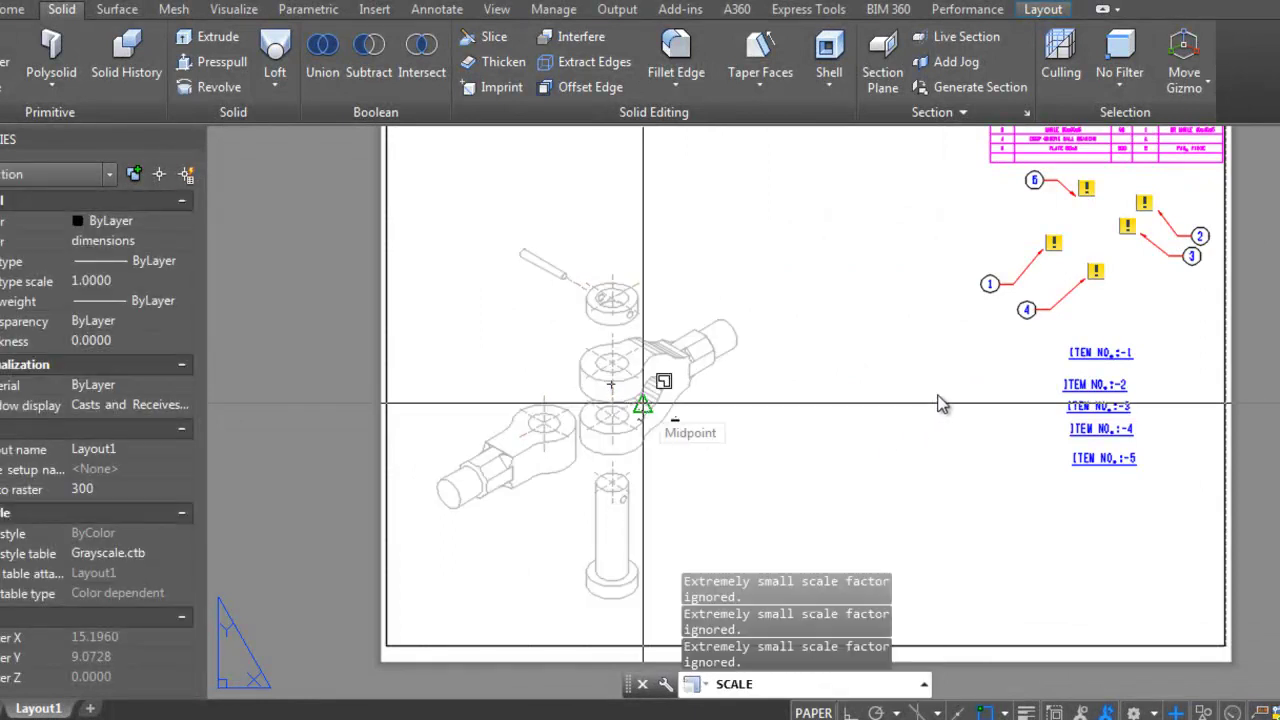
key(Escape)
key(Escape)
text(m)
key(Return)
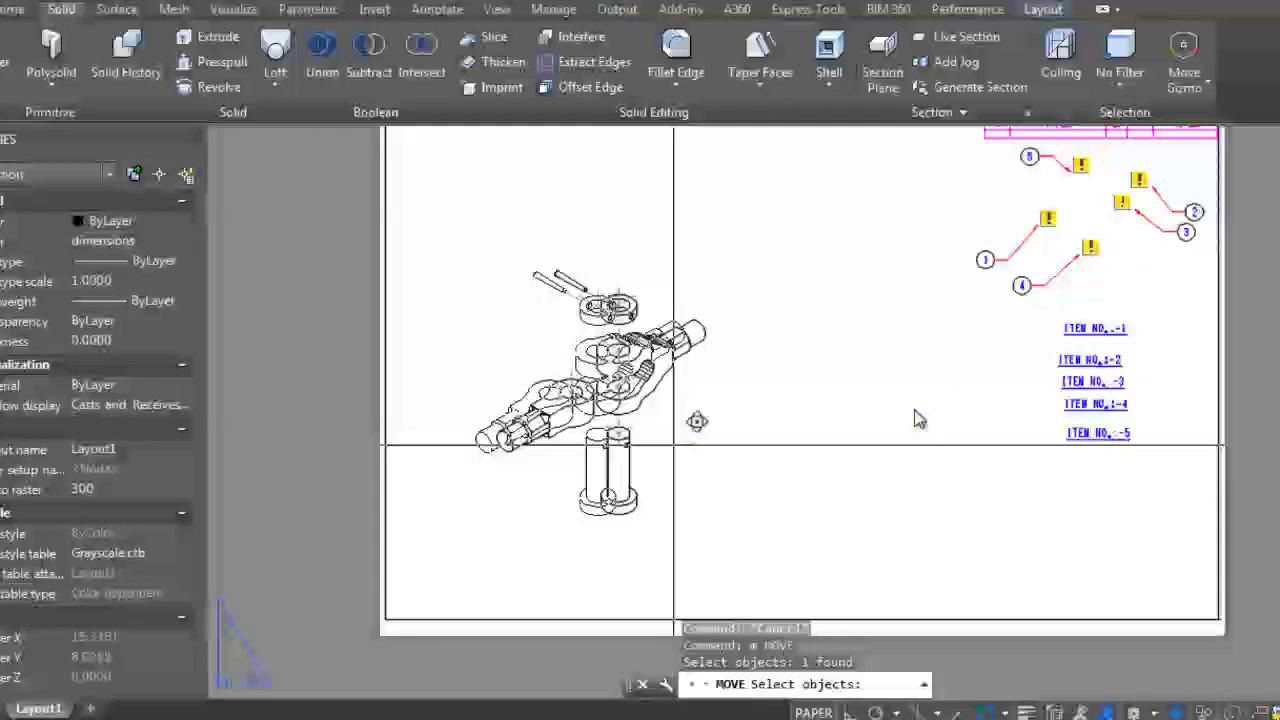
click(940, 405)
key(Return)
click(942, 407)
click(940, 408)
Step: Copy the ITEM NO.:-5 label, picking its copy base point
scroll(940, 408, down, 3)
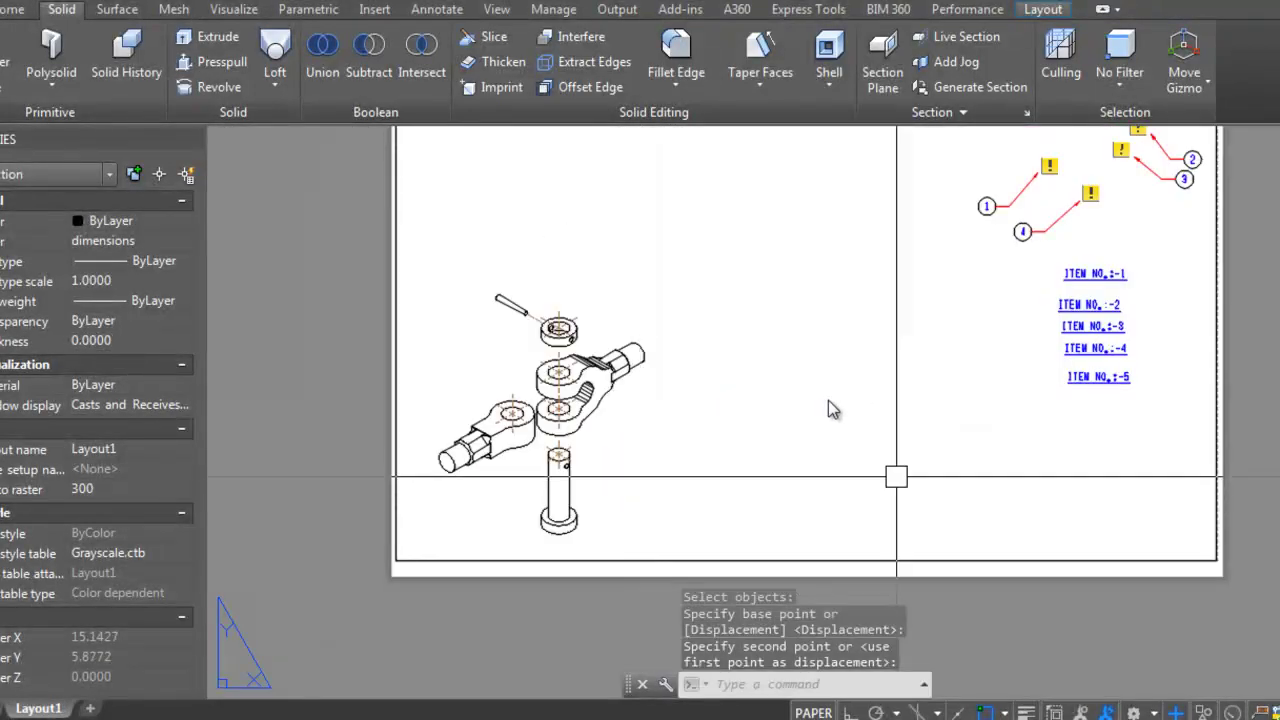
text(co)
key(Return)
click(1186, 366)
key(Return)
click(1150, 370)
scroll(500, 560, up, 5)
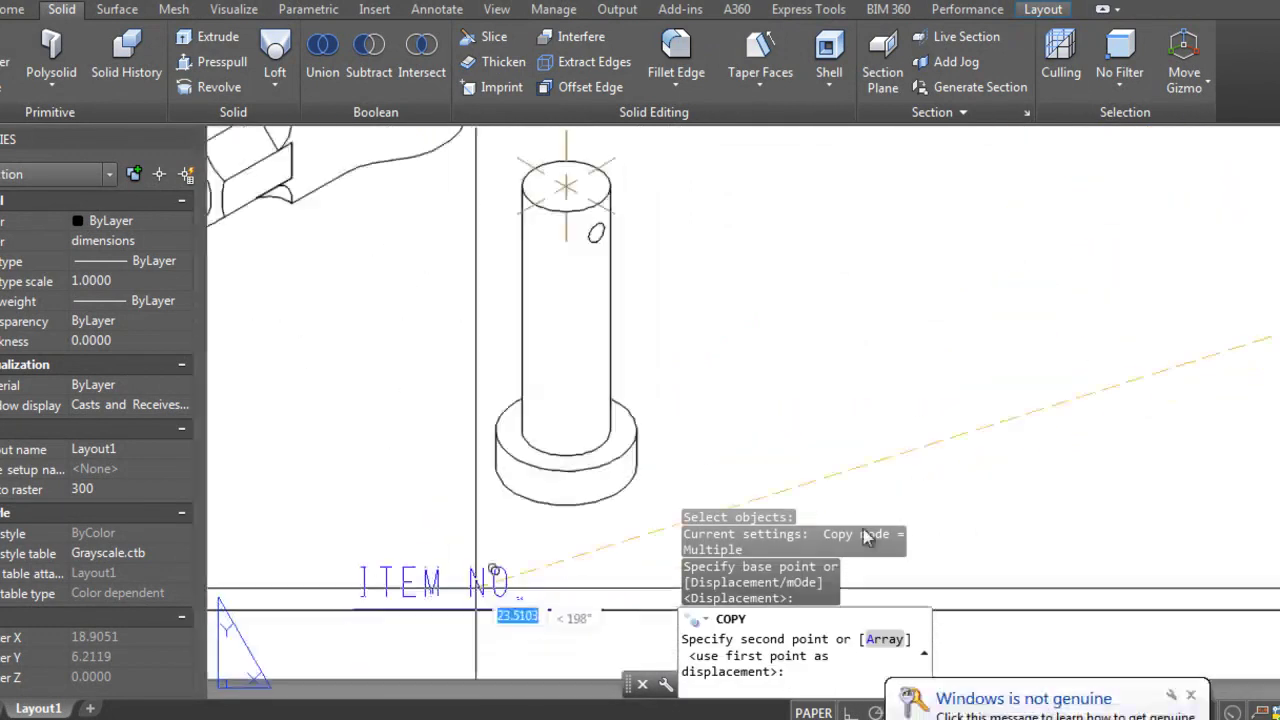
Step: Finish editing the copied label so it reads EXPLODED VIEW
key(Escape)
key(Escape)
scroll(600, 400, down, 3)
scroll(714, 414, up, 3)
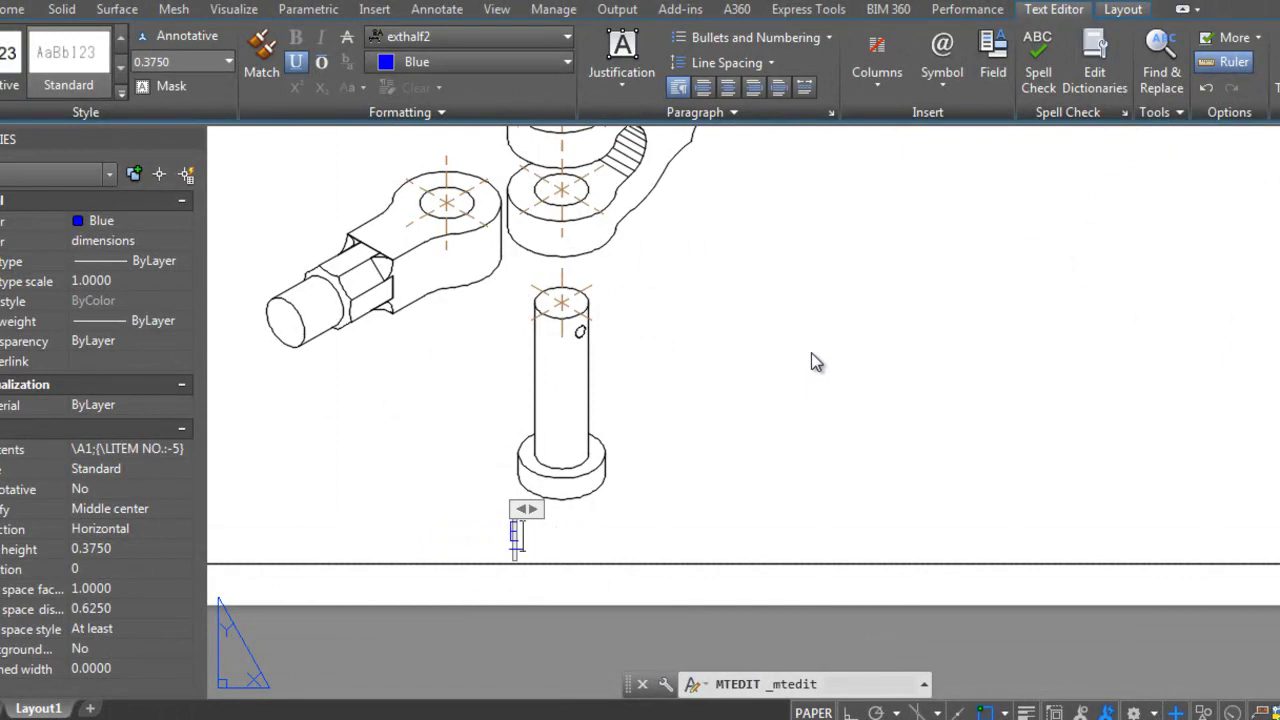
text(EXPLODED VIEW)
key(Escape)
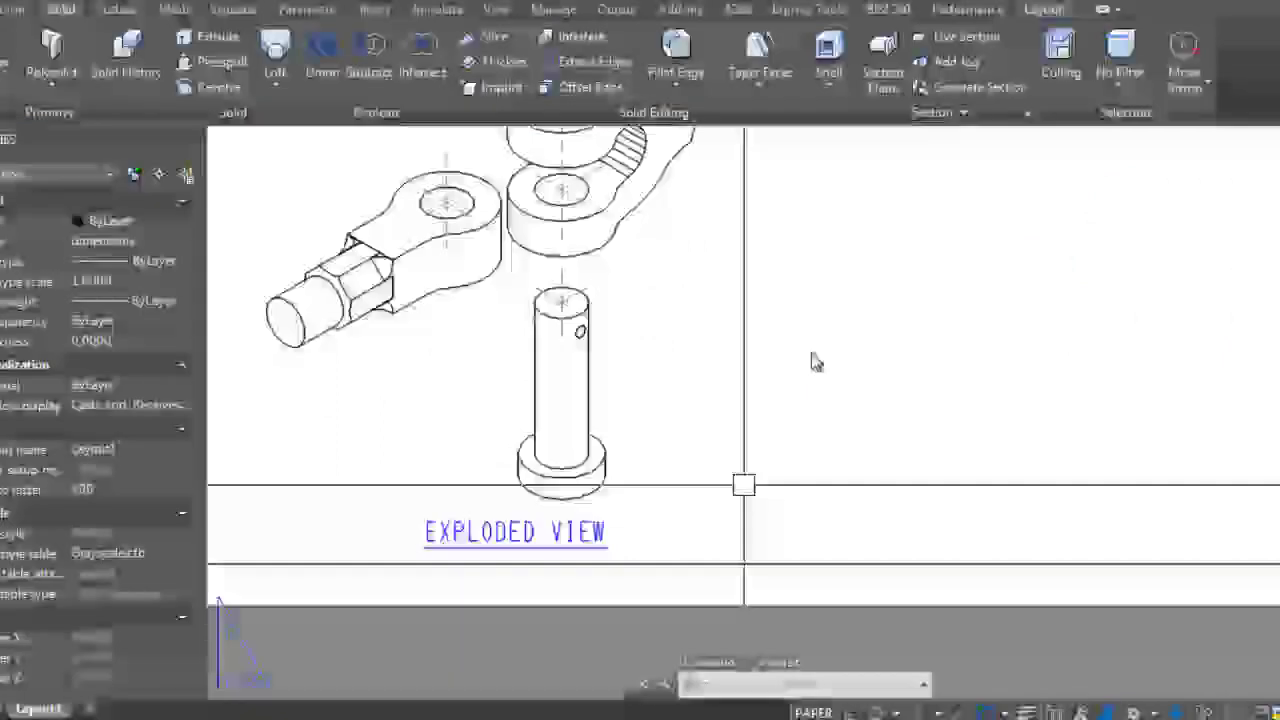
Step: Start moving the EXPLODED VIEW caption, then cancel, leaving it beneath the assembly
scroll(743, 486, up, 3)
text(m)
key(Return)
key(Return)
click(764, 557)
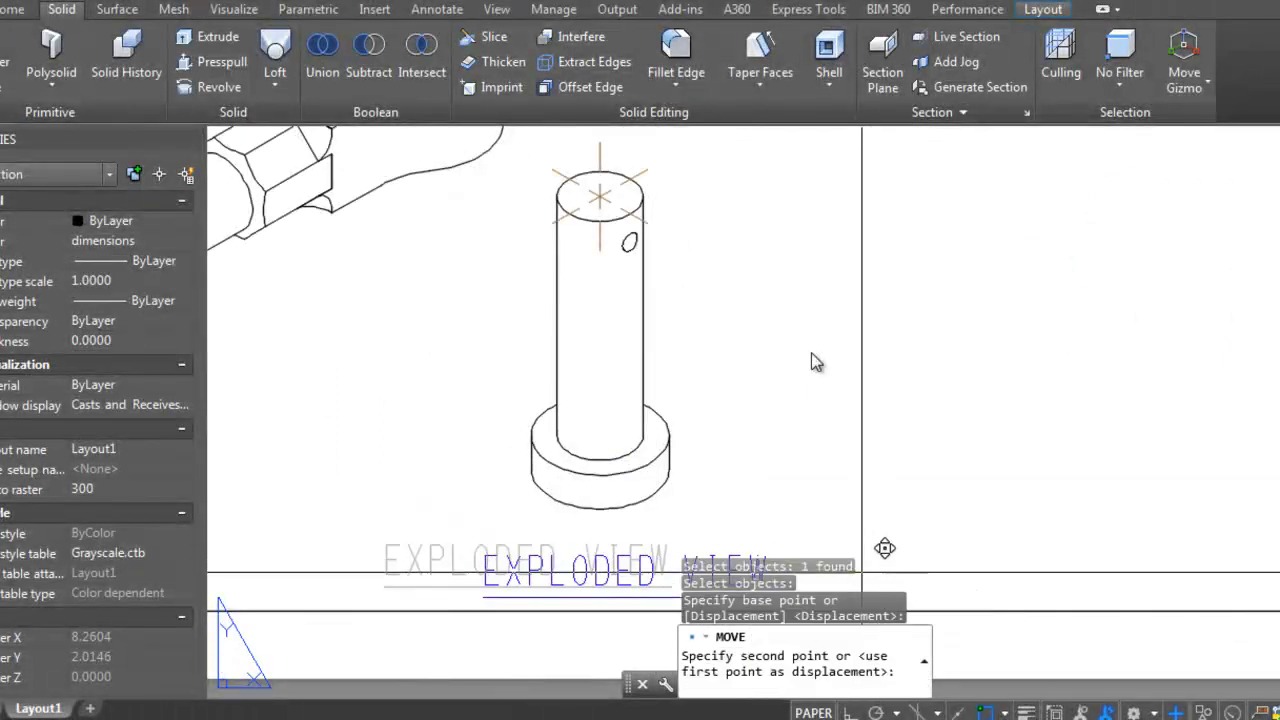
key(Escape)
key(Escape)
scroll(740, 480, down, 5)
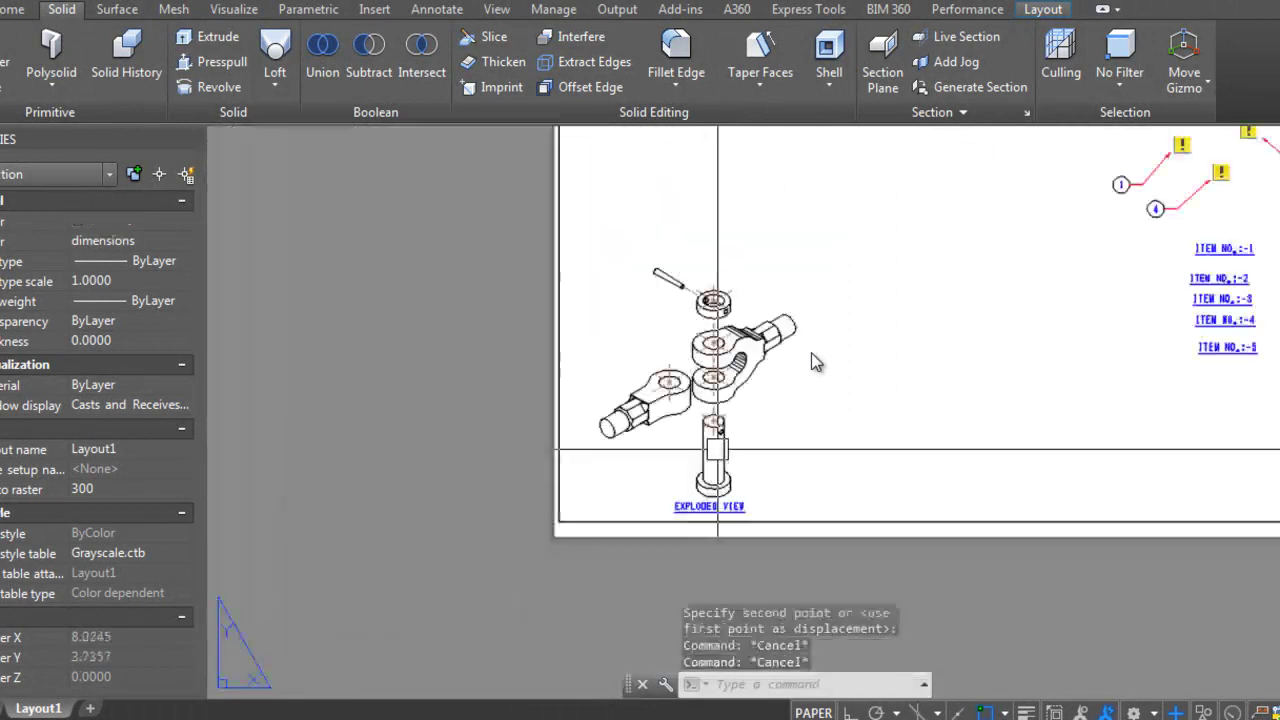
scroll(811, 355, up, 2)
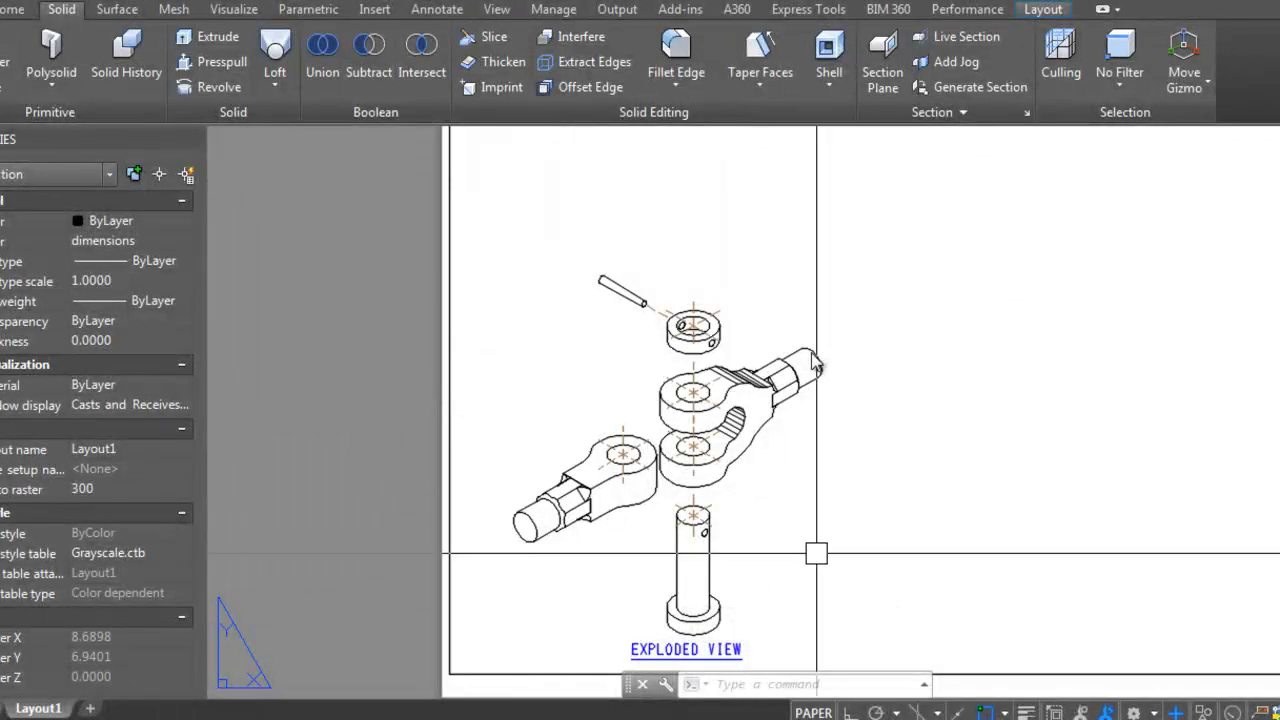
scroll(813, 363, up, 2)
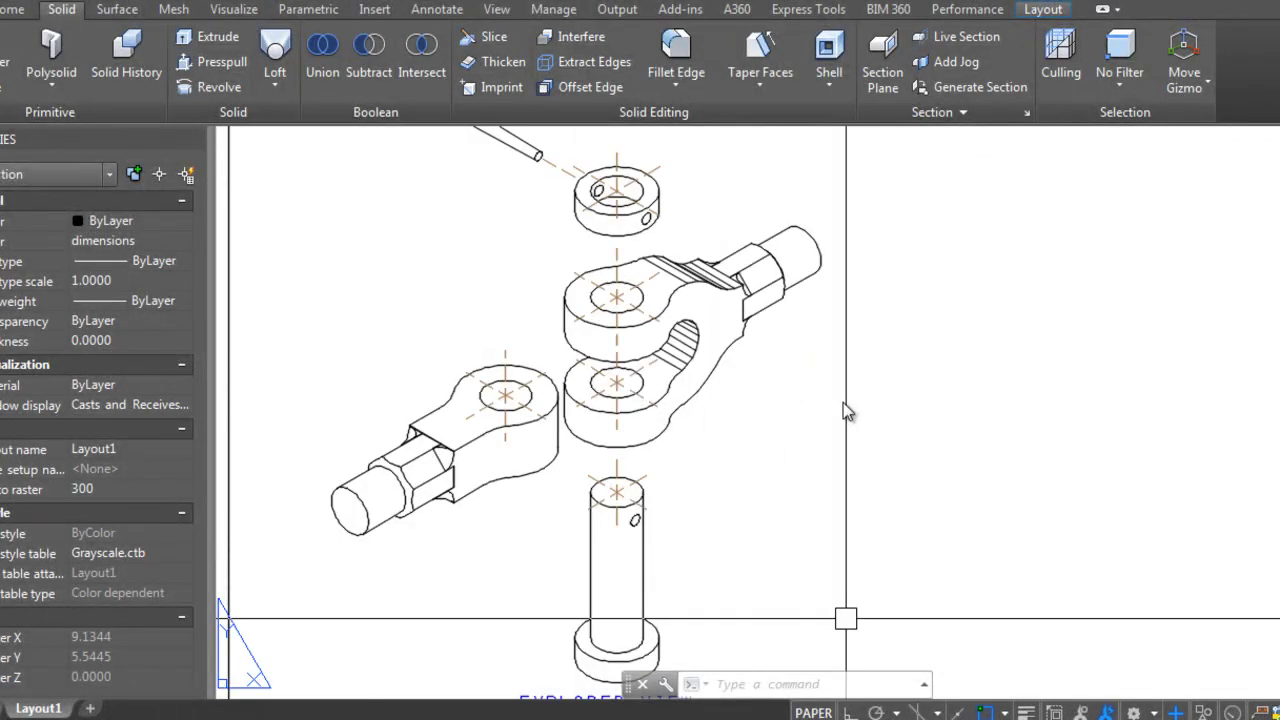
Step: Start mirroring balloon 1 together with its red leader
scroll(843, 406, down, 3)
scroll(797, 410, up, 4)
text(mi)
key(Return)
key(Return)
scroll(800, 408, up, 2)
click(780, 428)
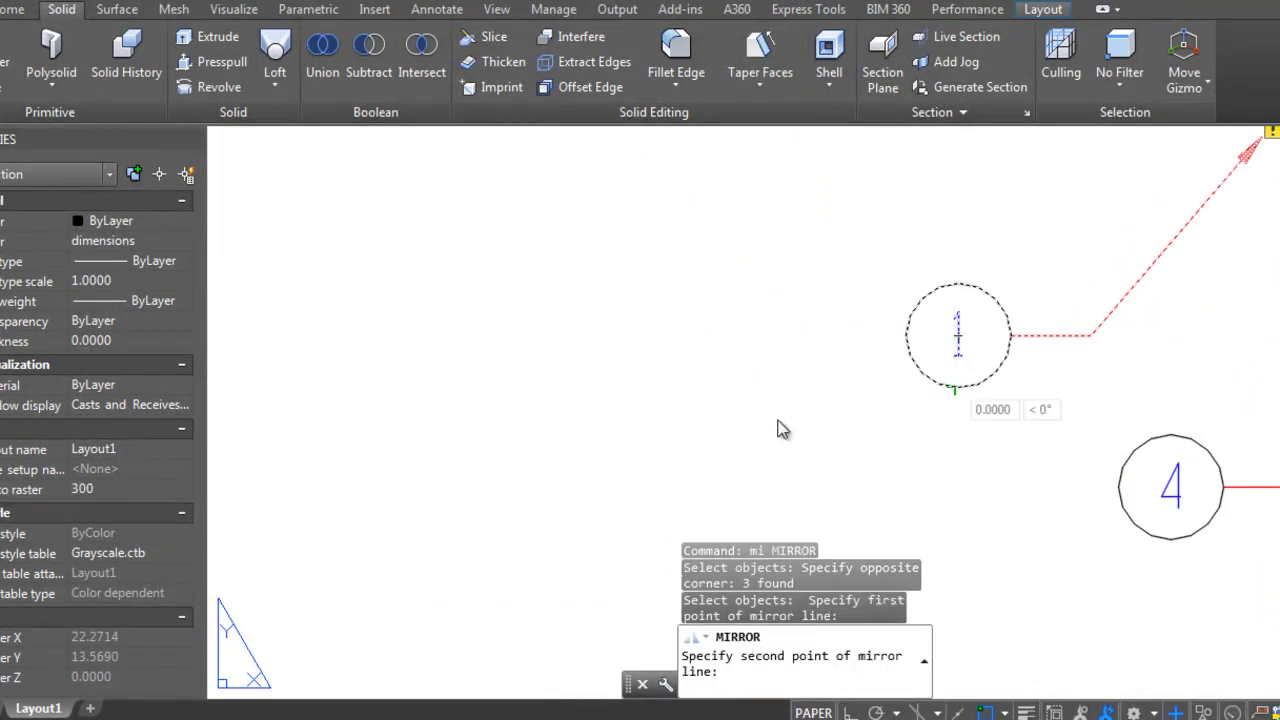
key(Escape)
key(Escape)
key(Escape)
Step: Mirror balloon 1 across a line through the circle's quadrant points, discarding the original
text(m)
shift+right_click(975, 375)
click(1014, 526)
click(958, 285)
shift+right_click(960, 335)
click(1014, 526)
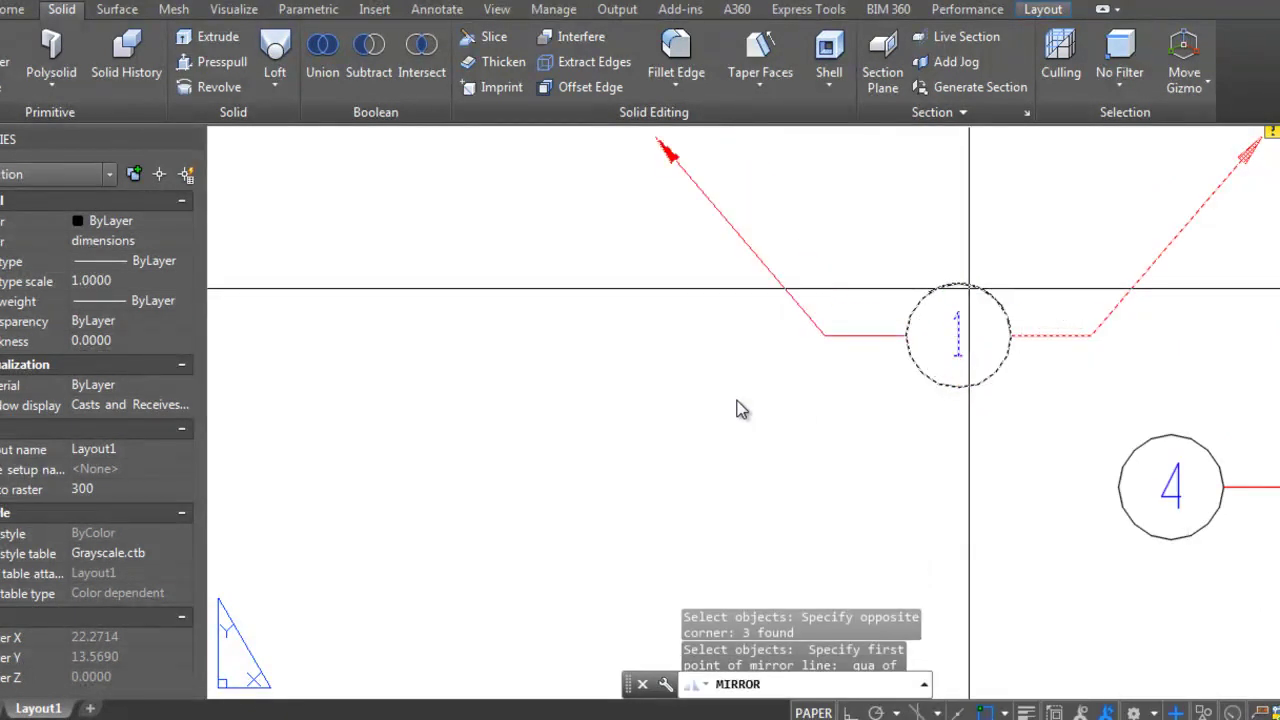
click(740, 408)
key(Escape)
Step: Move the mirrored balloon 1 and its leader beside the exploded assembly
text(m)
key(Return)
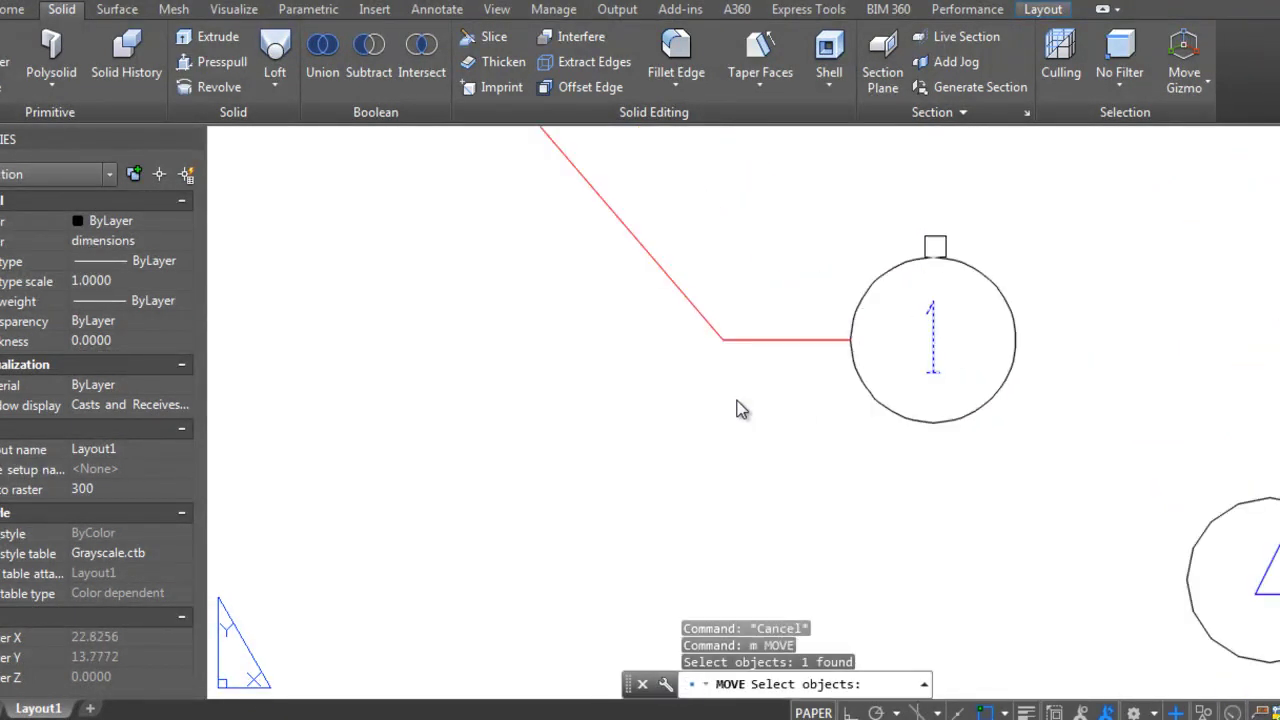
key(Return)
scroll(944, 497, down, 3)
click(709, 446)
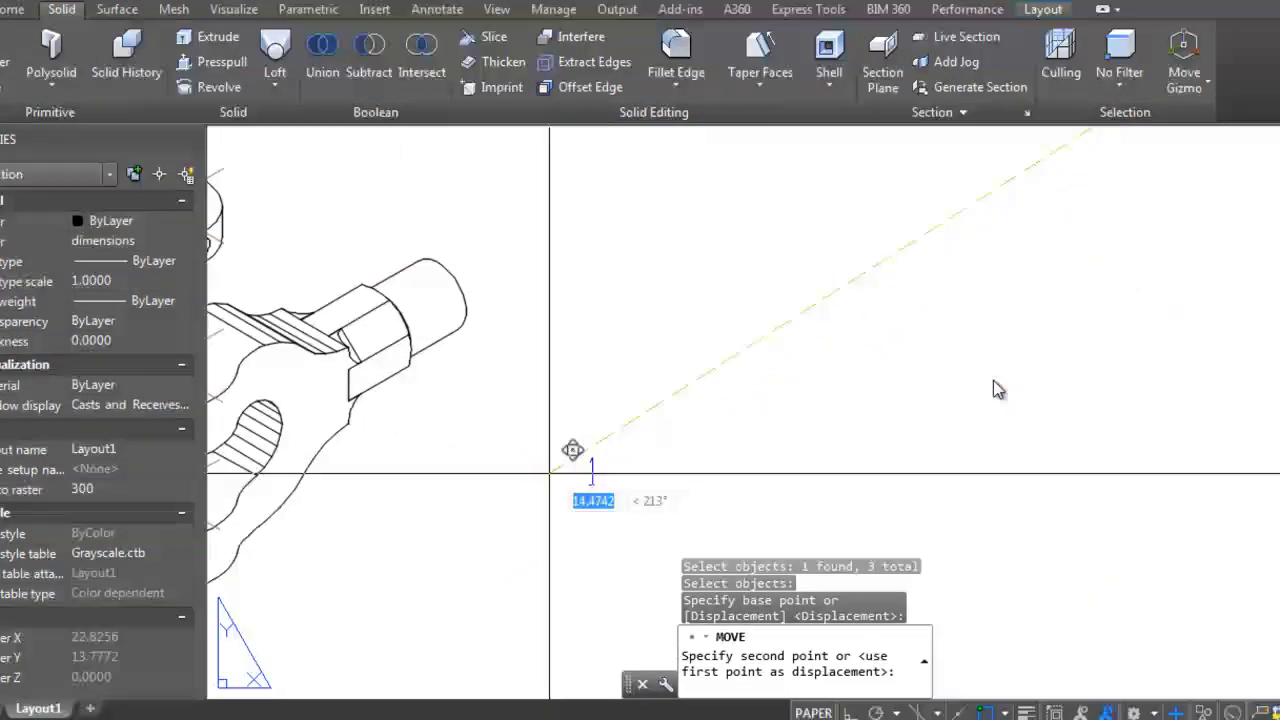
key(Return)
key(Escape)
Step: Try reassociating balloon 1's leader with the assembly, then cancel the reassociation
click(323, 344)
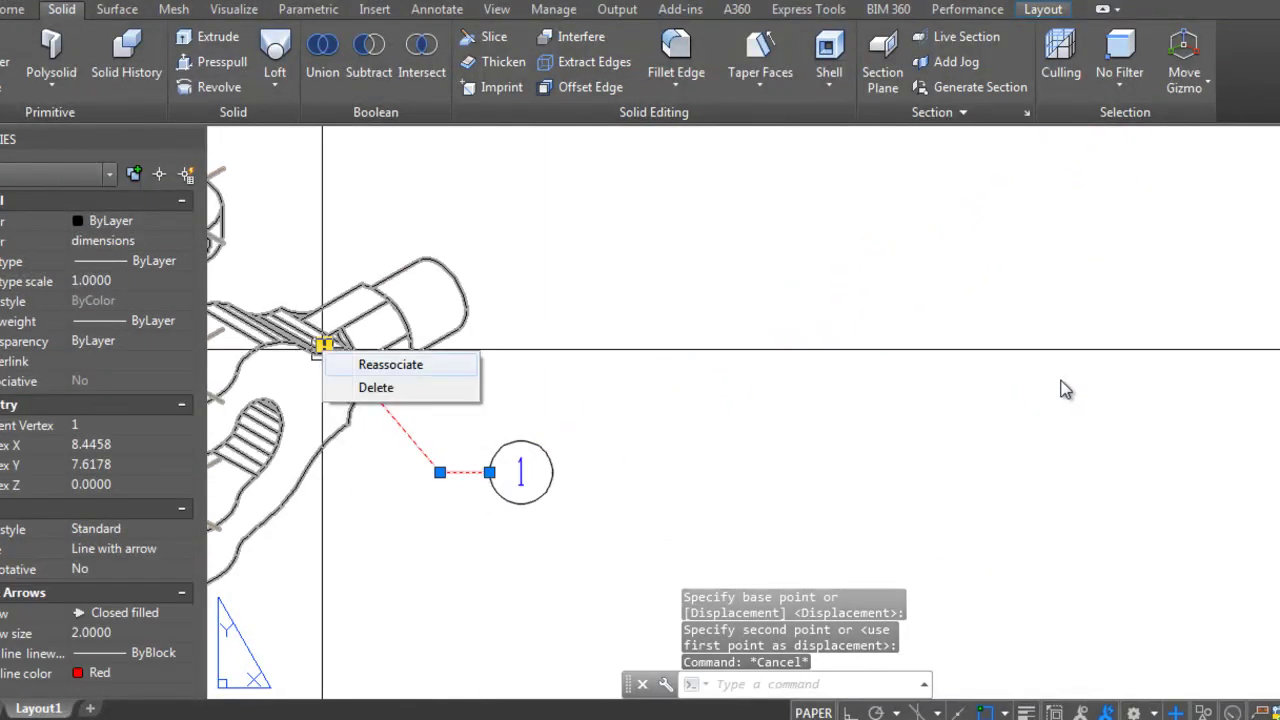
click(362, 366)
scroll(370, 372, up, 2)
scroll(1053, 416, down, 3)
key(Escape)
scroll(824, 440, down, 3)
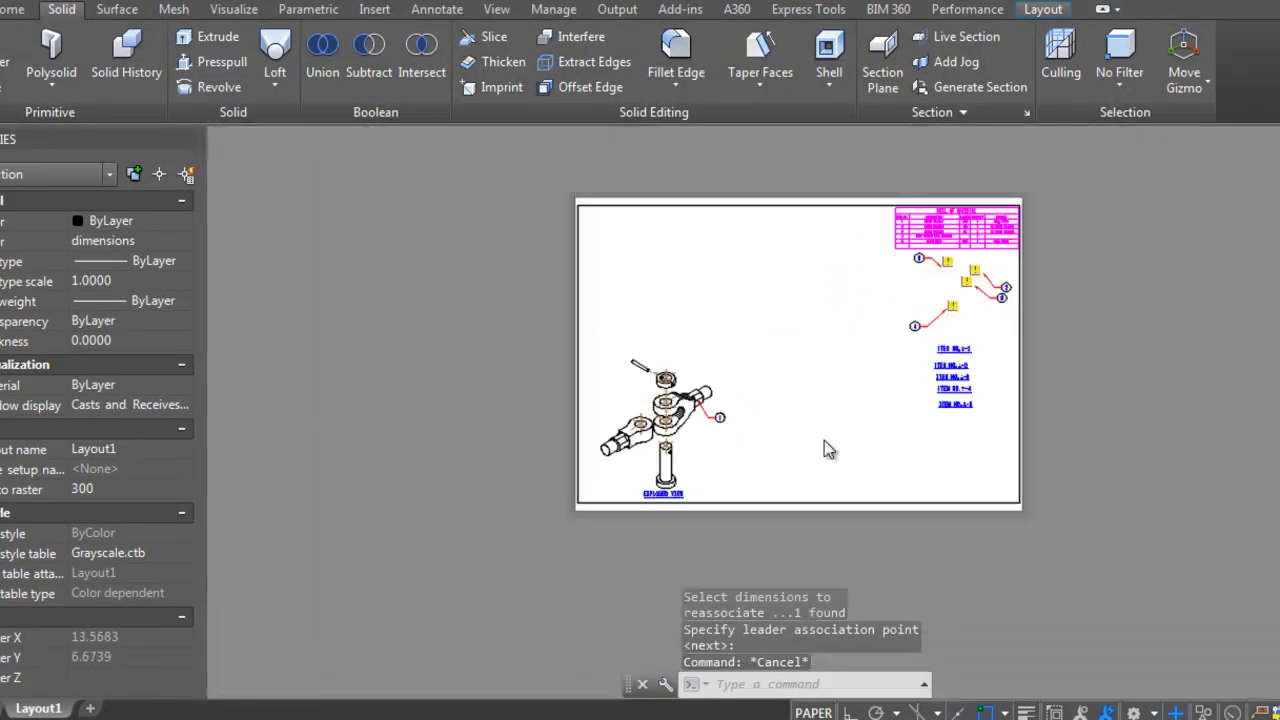
scroll(818, 446, up, 1)
text(li)
key(Return)
Step: Place a linear dimension beside balloon 1's red leader
scroll(829, 425, up, 2)
click(829, 430)
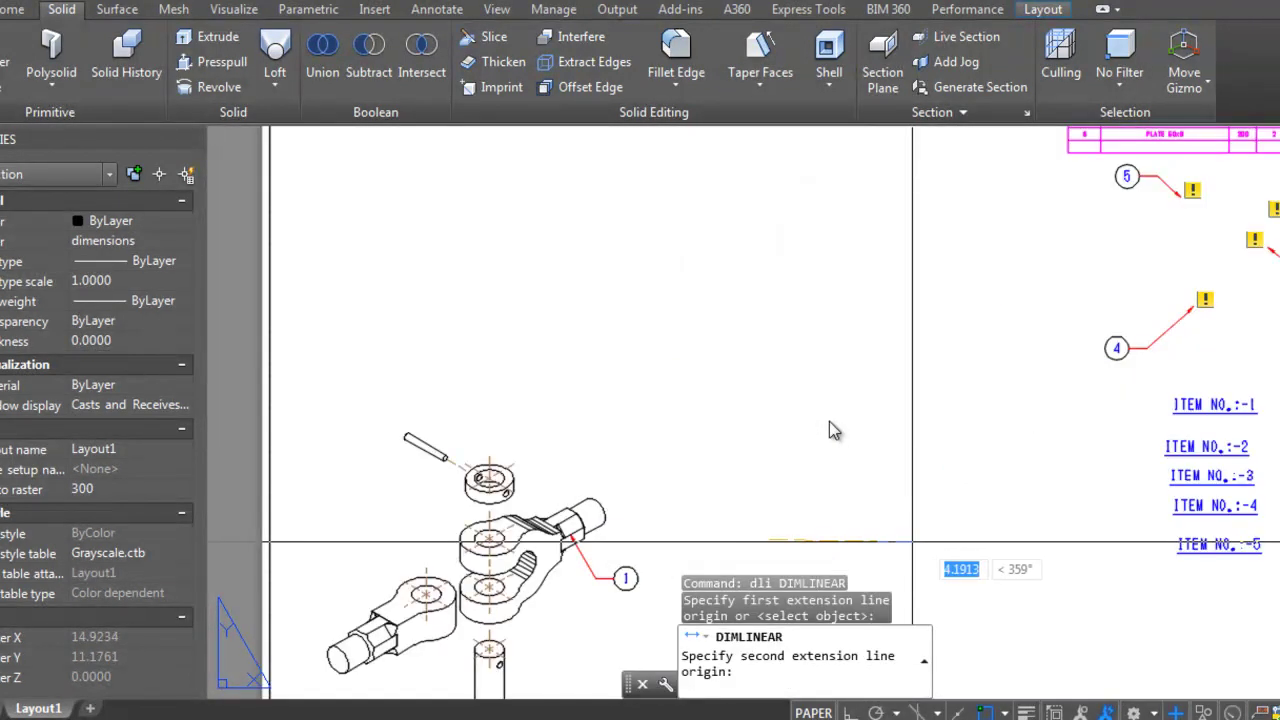
click(820, 452)
scroll(825, 452, up, 3)
click(820, 452)
scroll(814, 371, down, 3)
Step: Erase the dimension's lines and change the leftover 5 text to FORK END
text(e)
key(Return)
click(731, 523)
click(803, 443)
scroll(890, 449, up, 3)
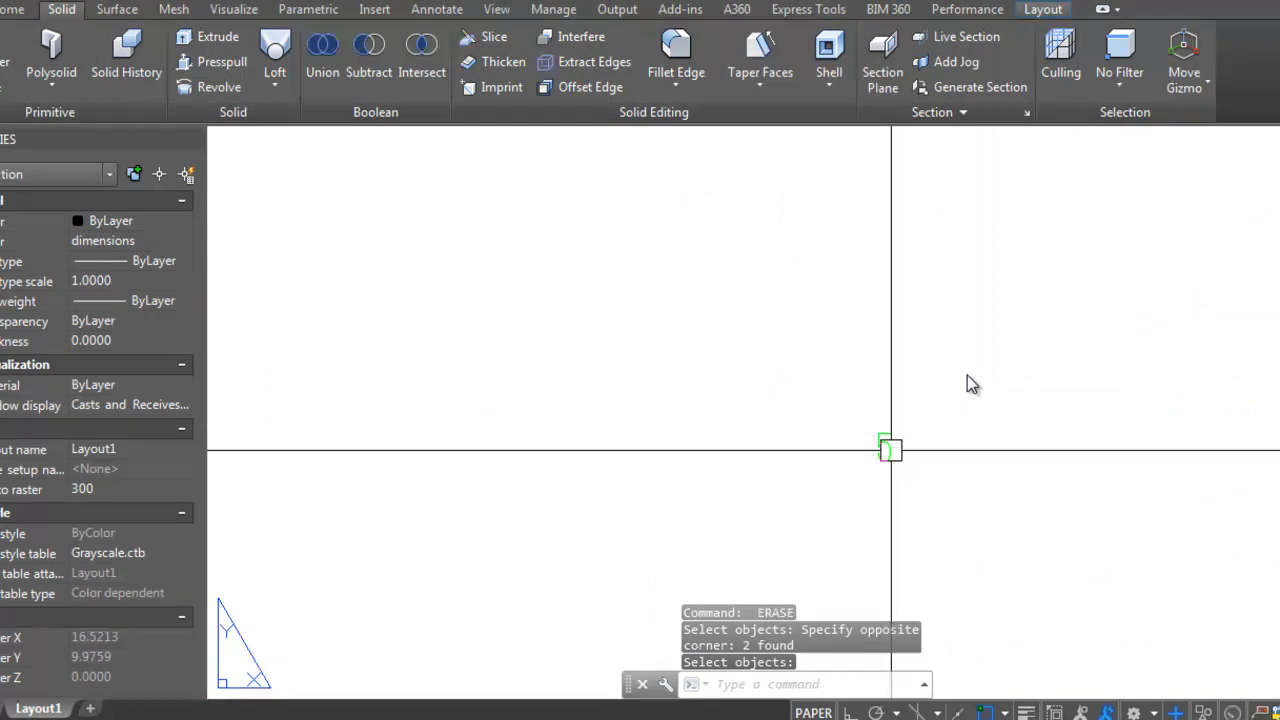
key(Return)
click(884, 447)
text(FORK)
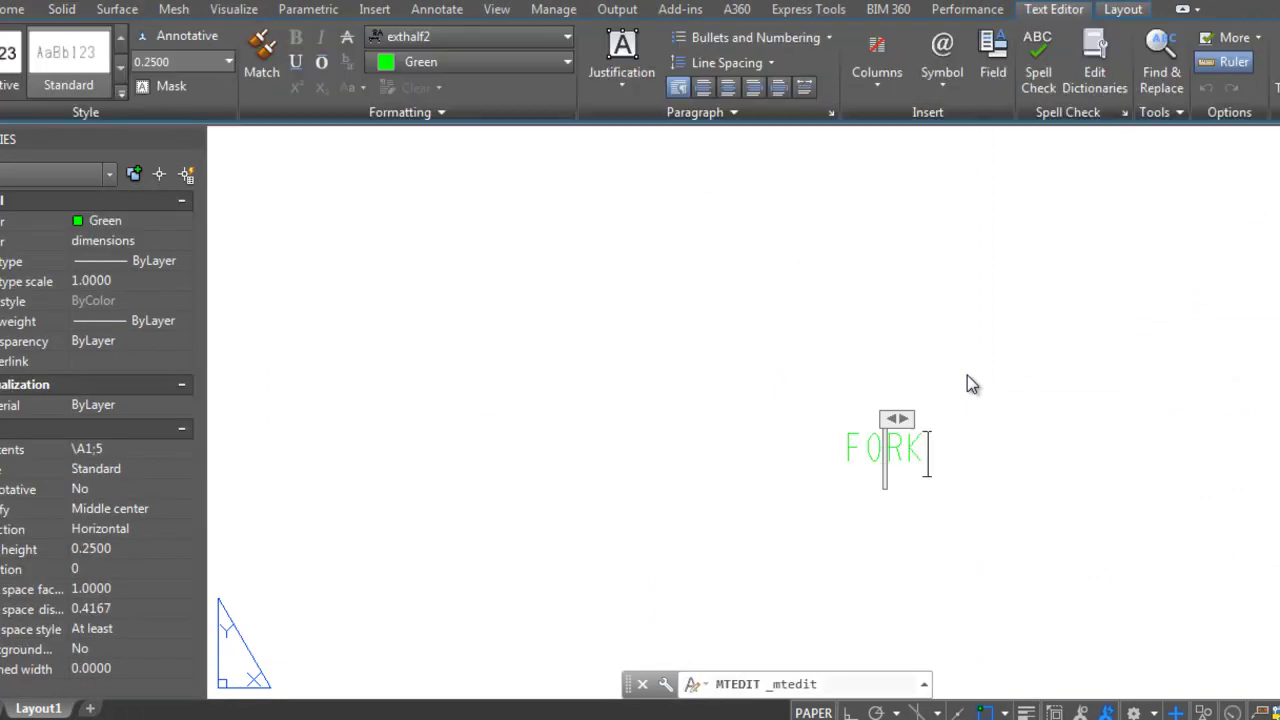
text( END)
click(967, 377)
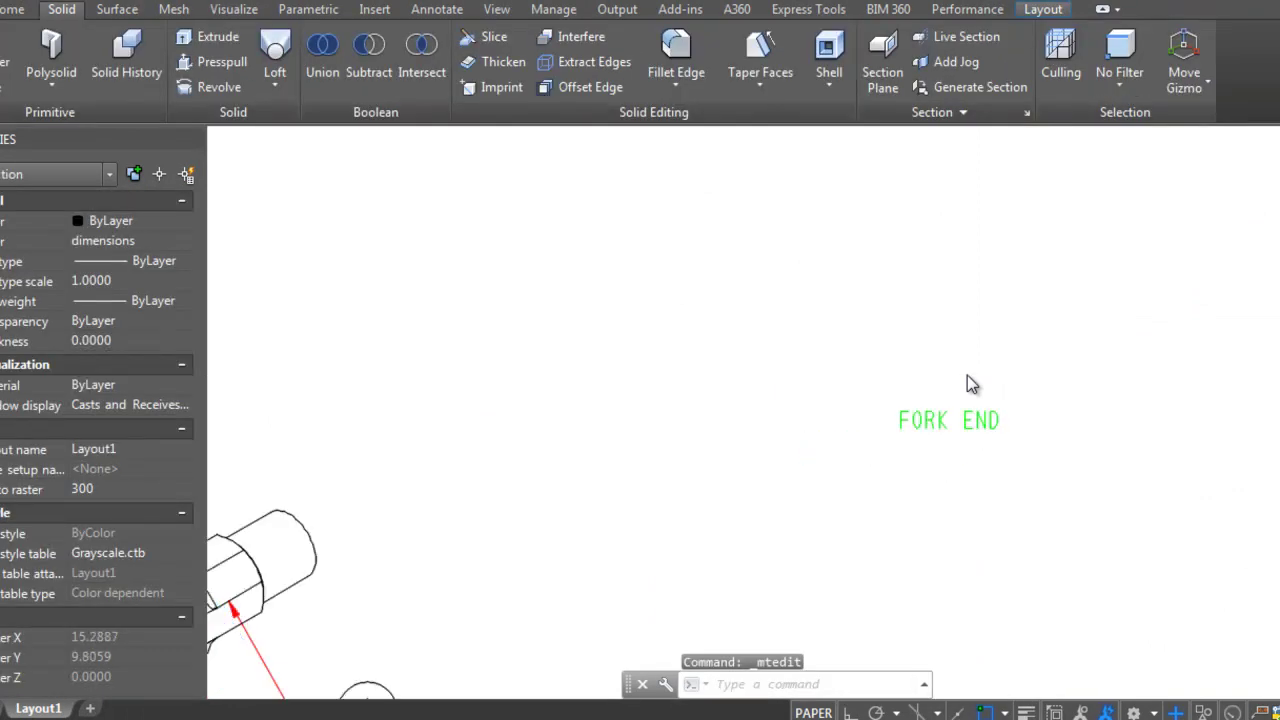
Step: Move the FORK END text onto balloon 1's red leader
text(m)
key(Return)
click(967, 377)
key(Return)
click(967, 380)
scroll(967, 380, up, 2)
scroll(900, 385, up, 2)
scroll(860, 385, up, 2)
scroll(845, 385, up, 1)
click(967, 383)
scroll(970, 385, down, 2)
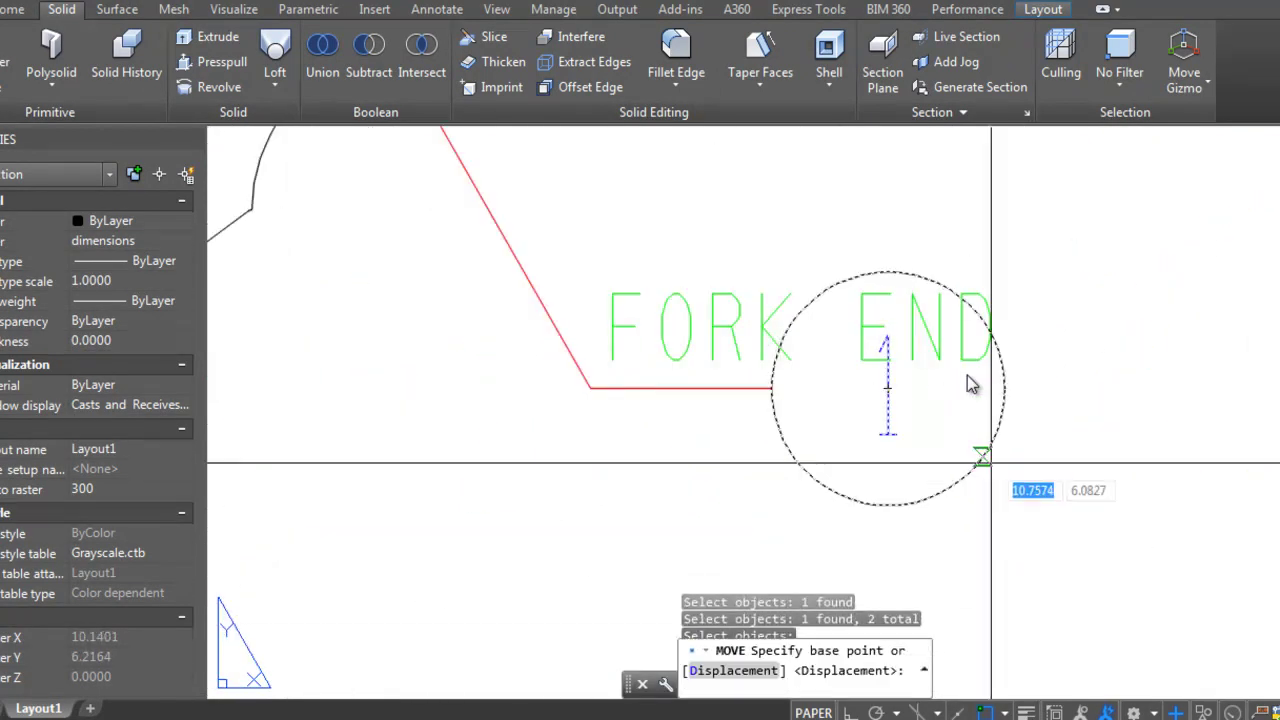
Step: Shift balloon 1 to the right so it sits just past the FORK END label
click(970, 385)
click(1231, 385)
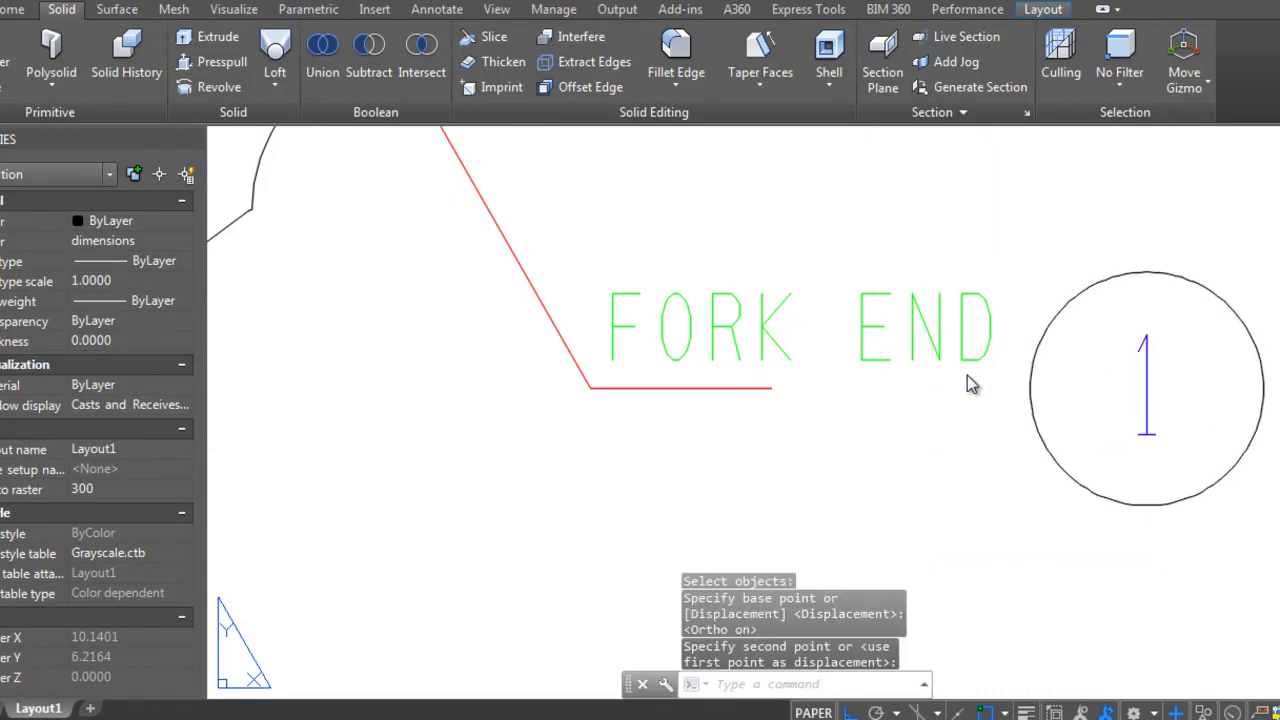
key(Escape)
click(771, 388)
scroll(930, 400, down, 2)
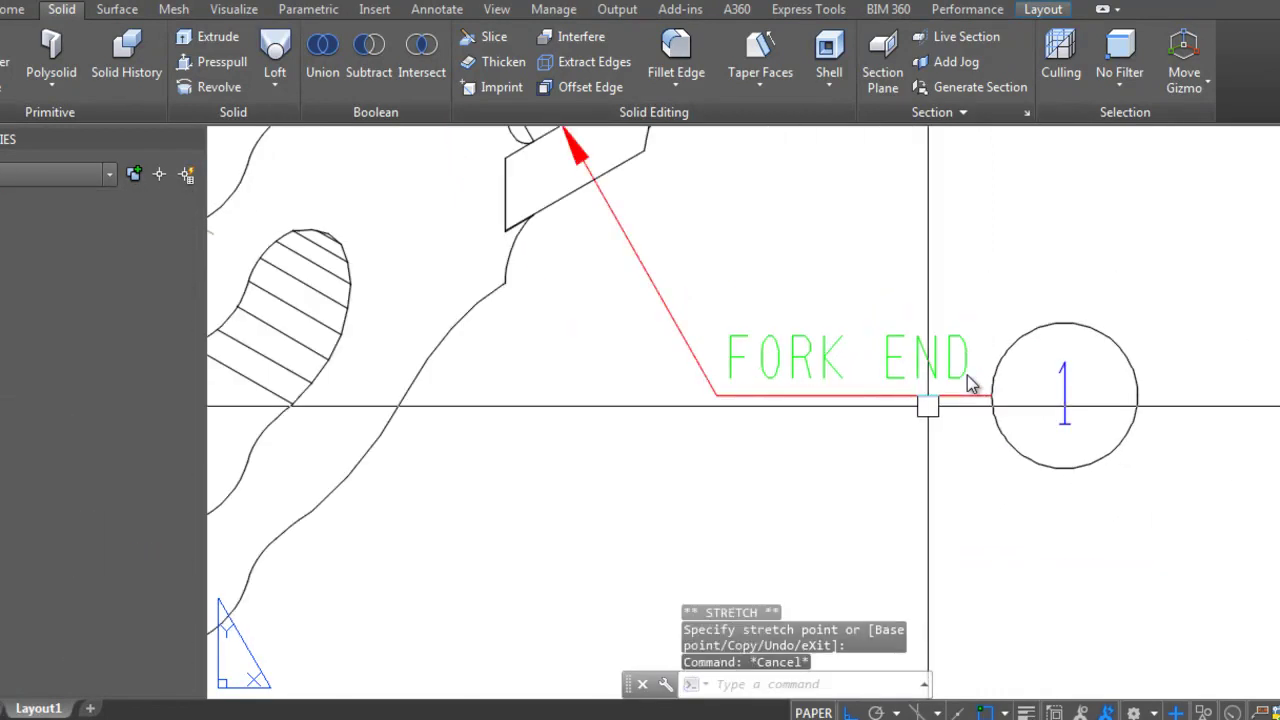
scroll(963, 488, down, 5)
scroll(967, 375, down, 5)
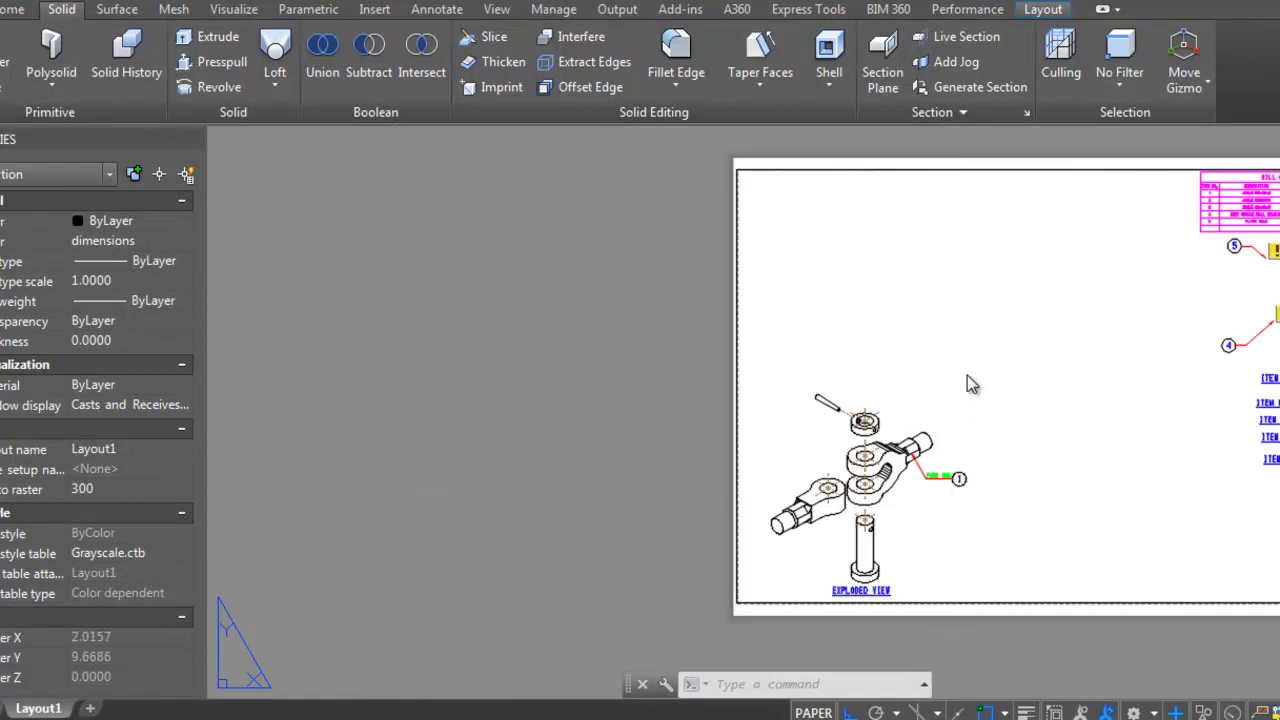
scroll(967, 375, up, 4)
scroll(968, 385, up, 4)
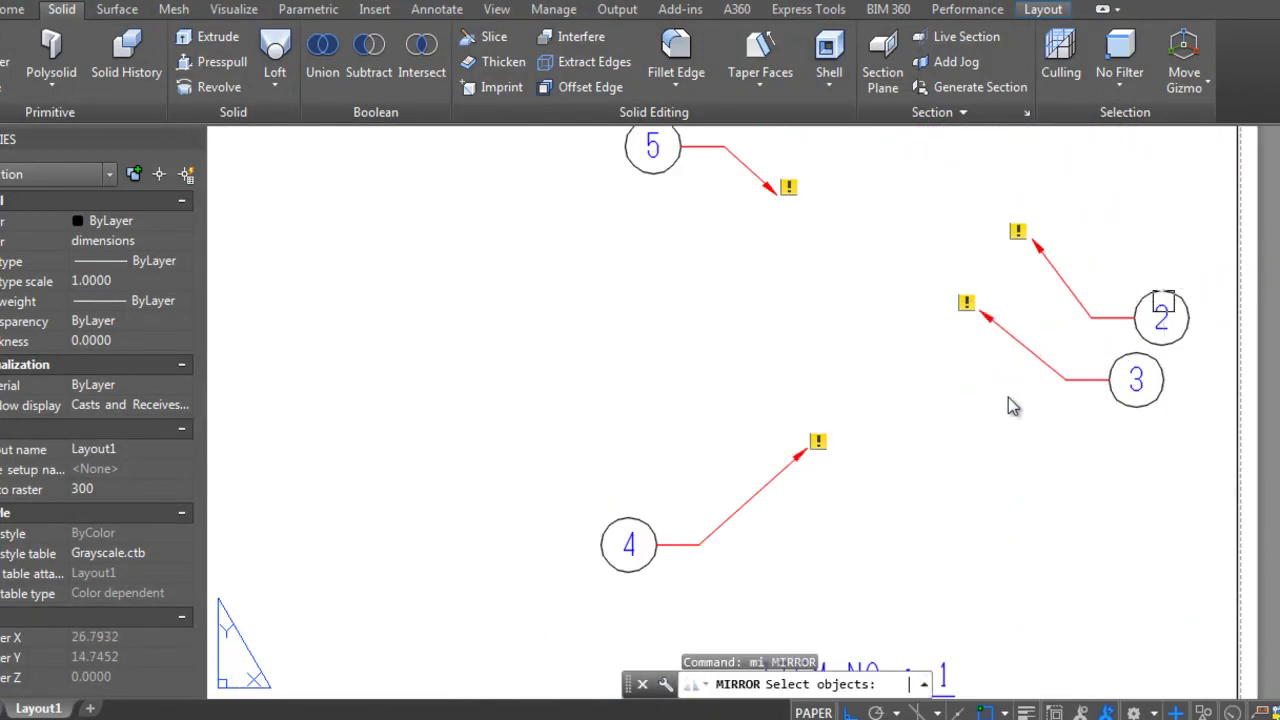
Step: Mirror balloon 2 and delete the original unflipped copy
scroll(1168, 300, up, 2)
click(1110, 418)
key(Return)
click(1029, 350)
click(1051, 228)
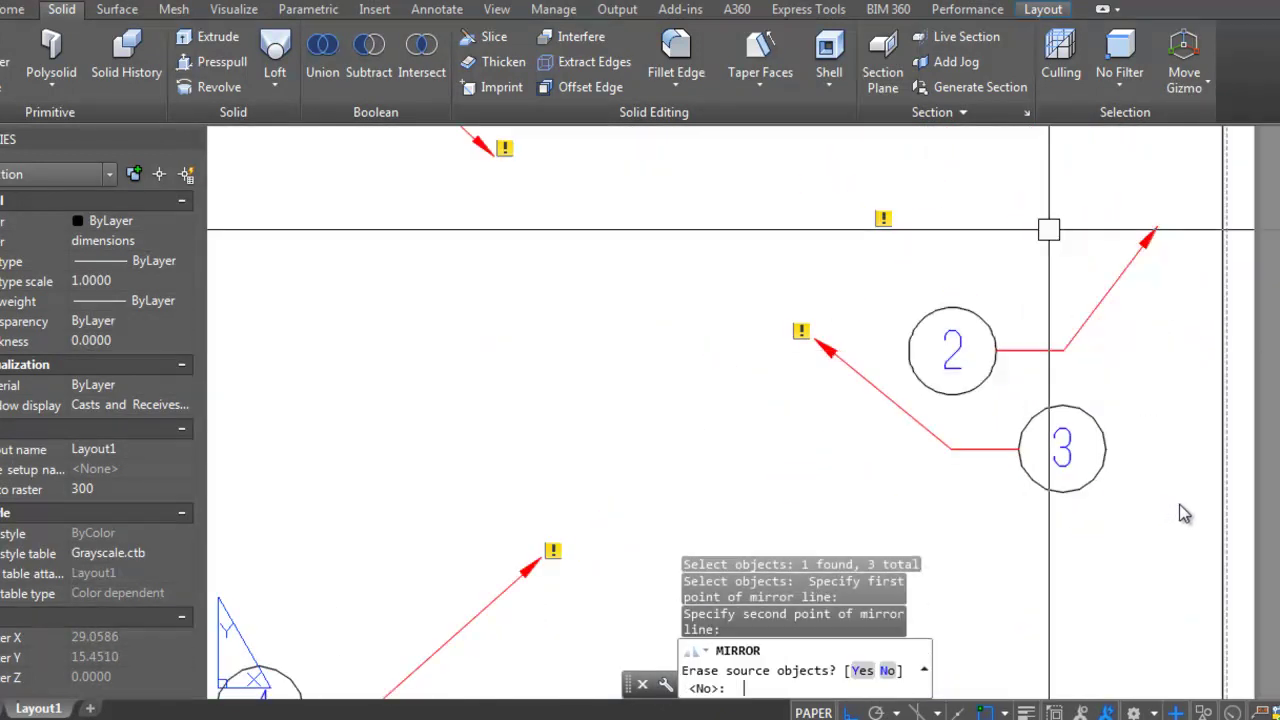
text(y)
key(Return)
Step: Move the flipped balloon 2 and its leader beside the eye end
text(m)
key(Return)
click(1076, 289)
scroll(1076, 289, down, 5)
scroll(637, 393, up, 4)
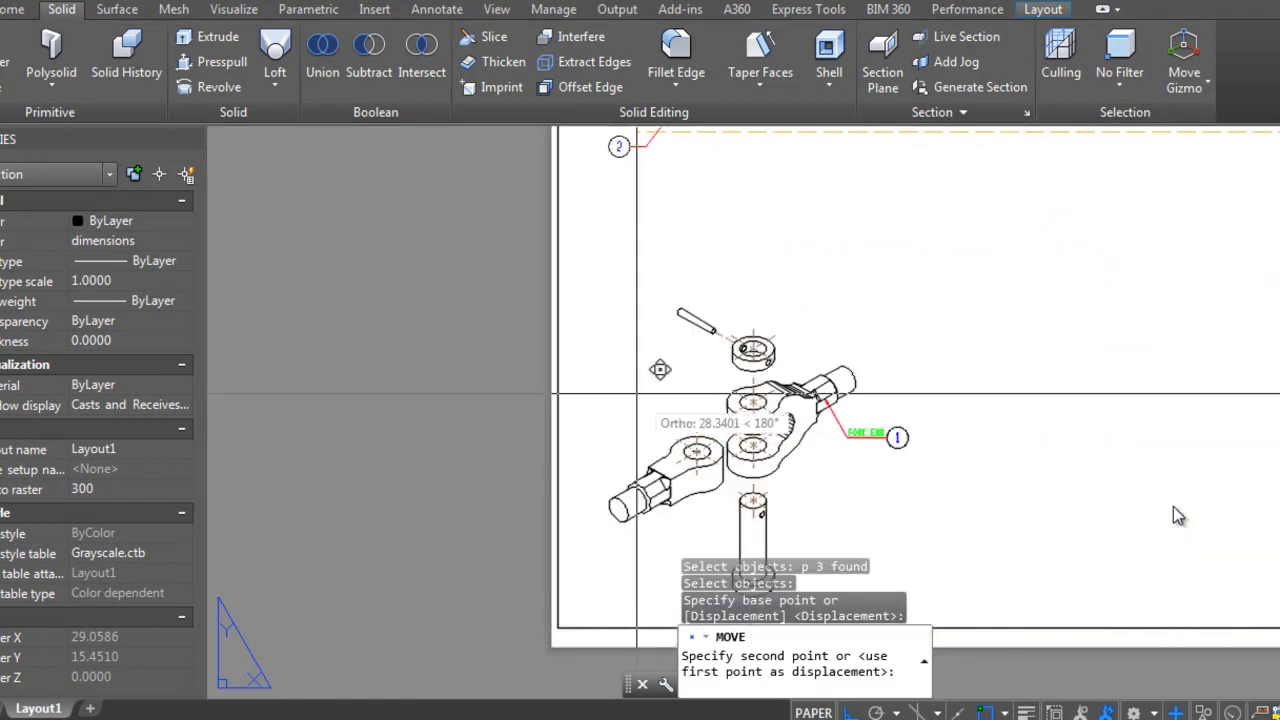
key(Escape)
text(m)
key(Return)
text(p)
key(Return)
key(Return)
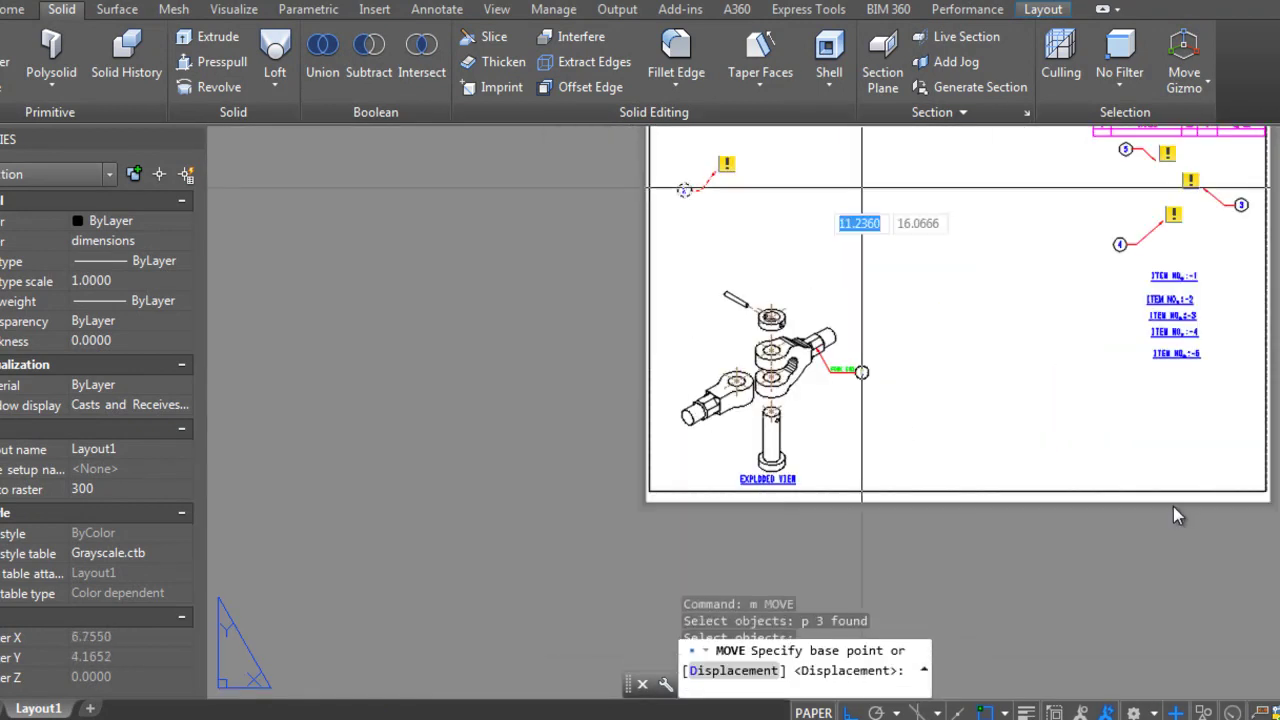
click(574, 420)
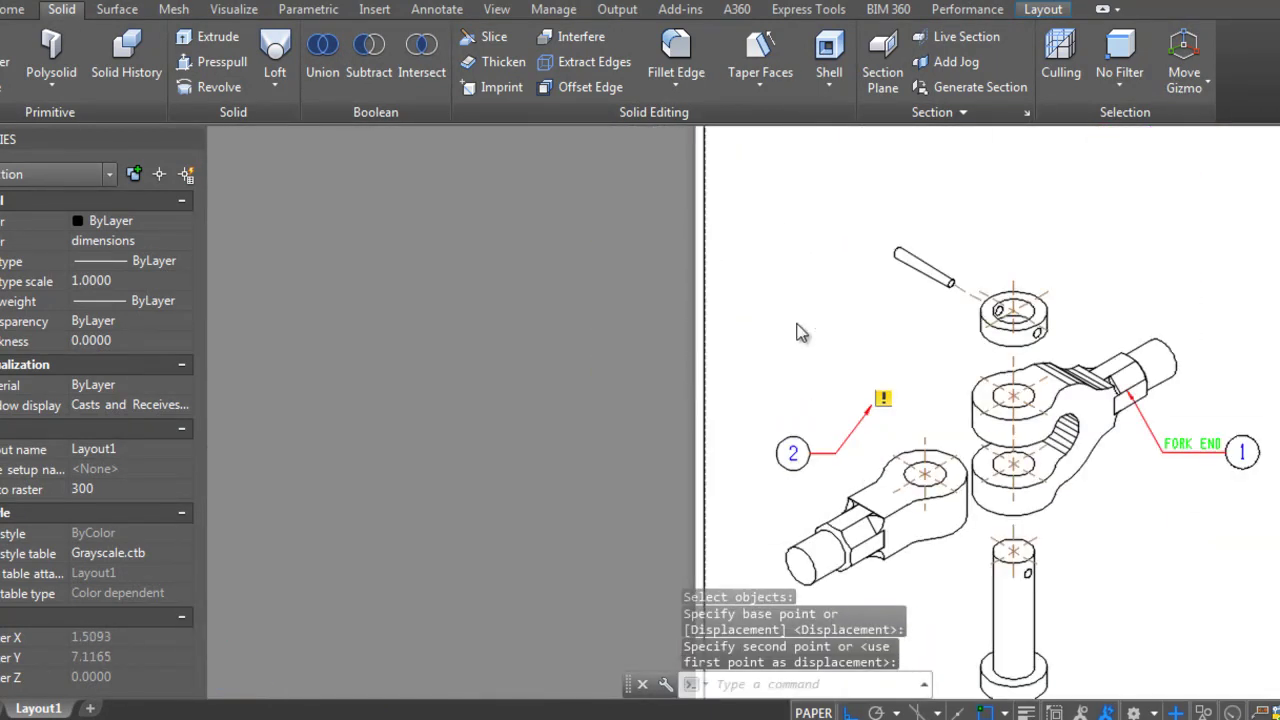
scroll(886, 408, up, 4)
click(730, 370)
Step: Reattach balloon 2's leader so its arrow points at the eye end
scroll(662, 362, up, 3)
scroll(662, 362, down, 3)
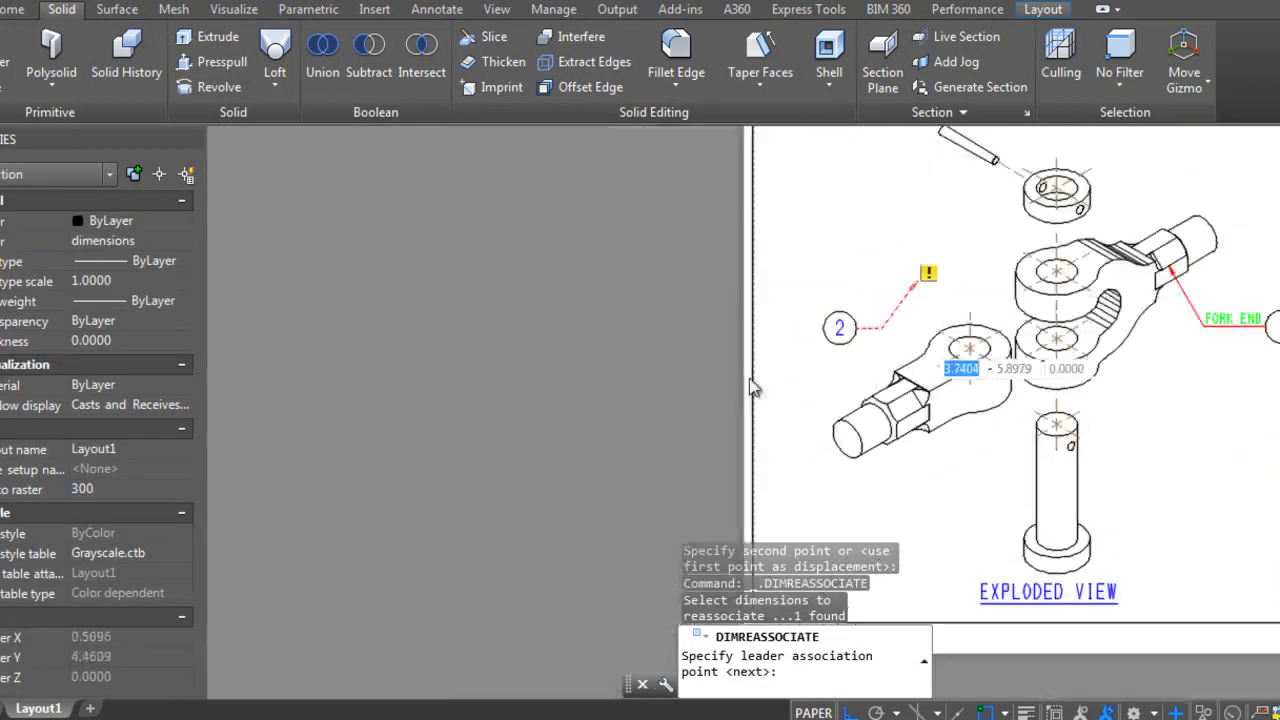
scroll(945, 432, up, 4)
key(Escape)
scroll(945, 432, down, 2)
scroll(1180, 360, up, 3)
Step: Copy the FORK END label beside balloon 2 and change it to EYE END
click(1200, 348)
text(co)
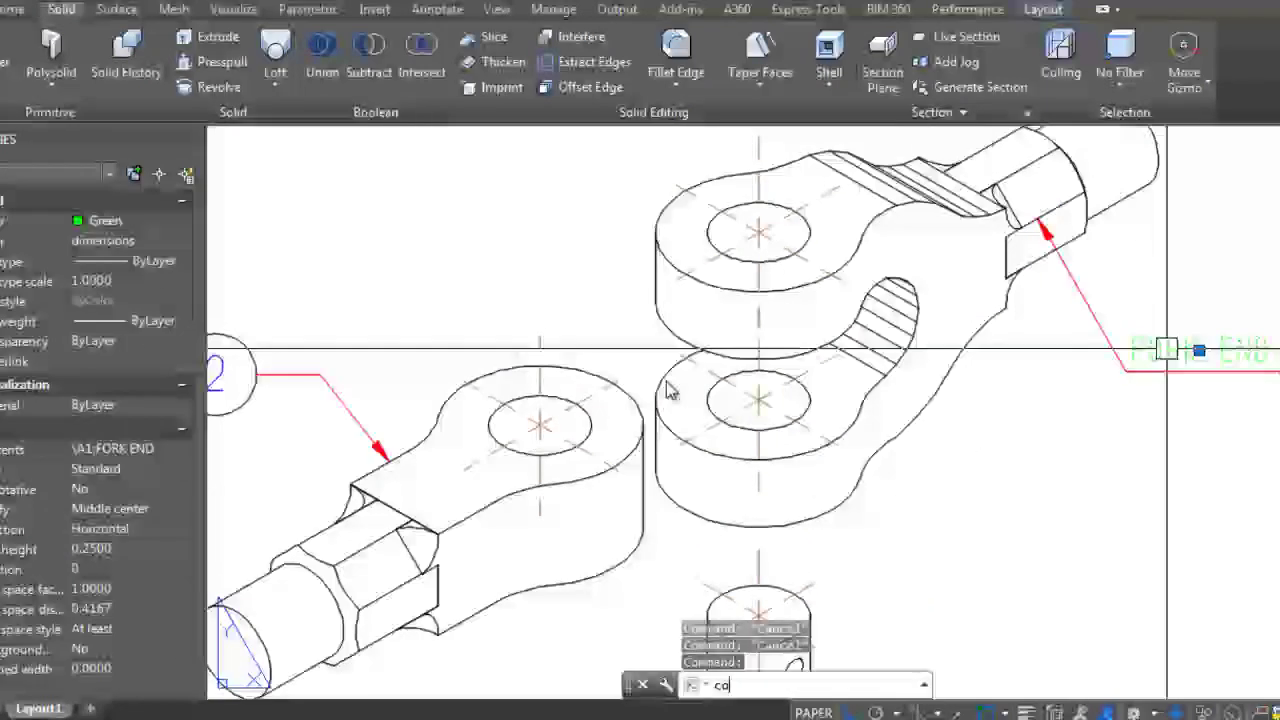
key(Return)
click(983, 396)
scroll(983, 396, down, 2)
scroll(926, 363, up, 4)
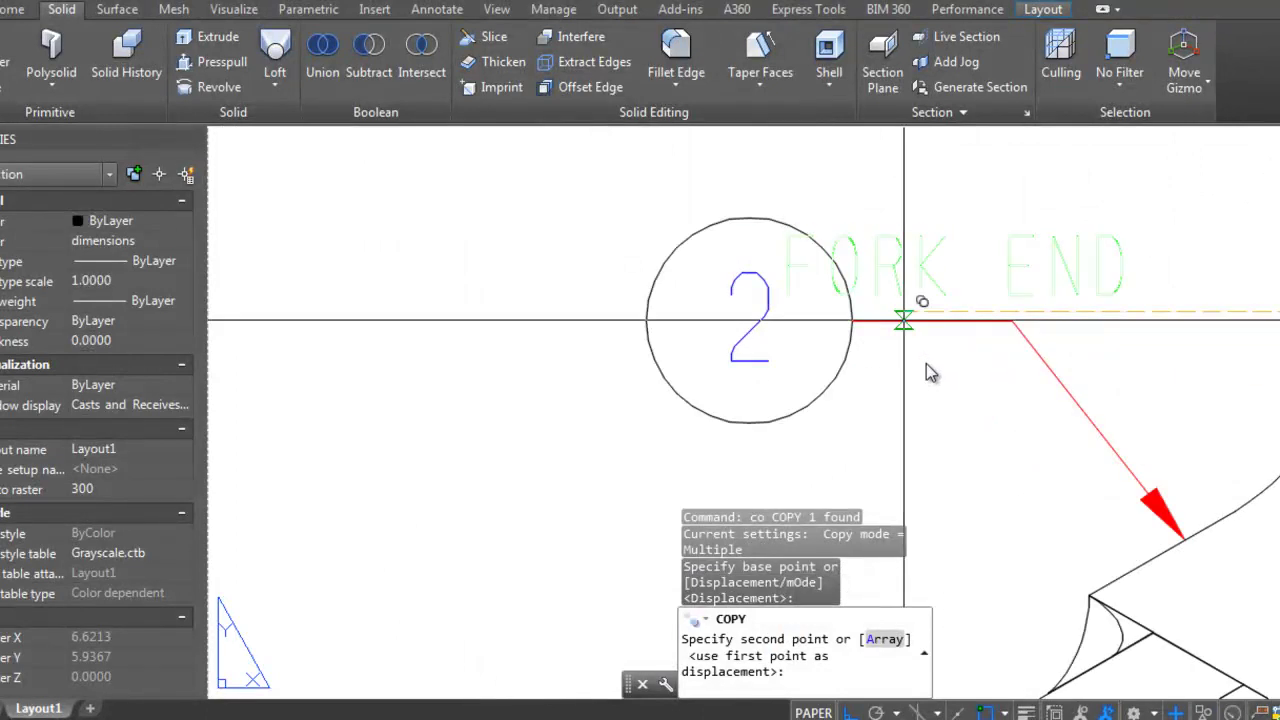
key(Escape)
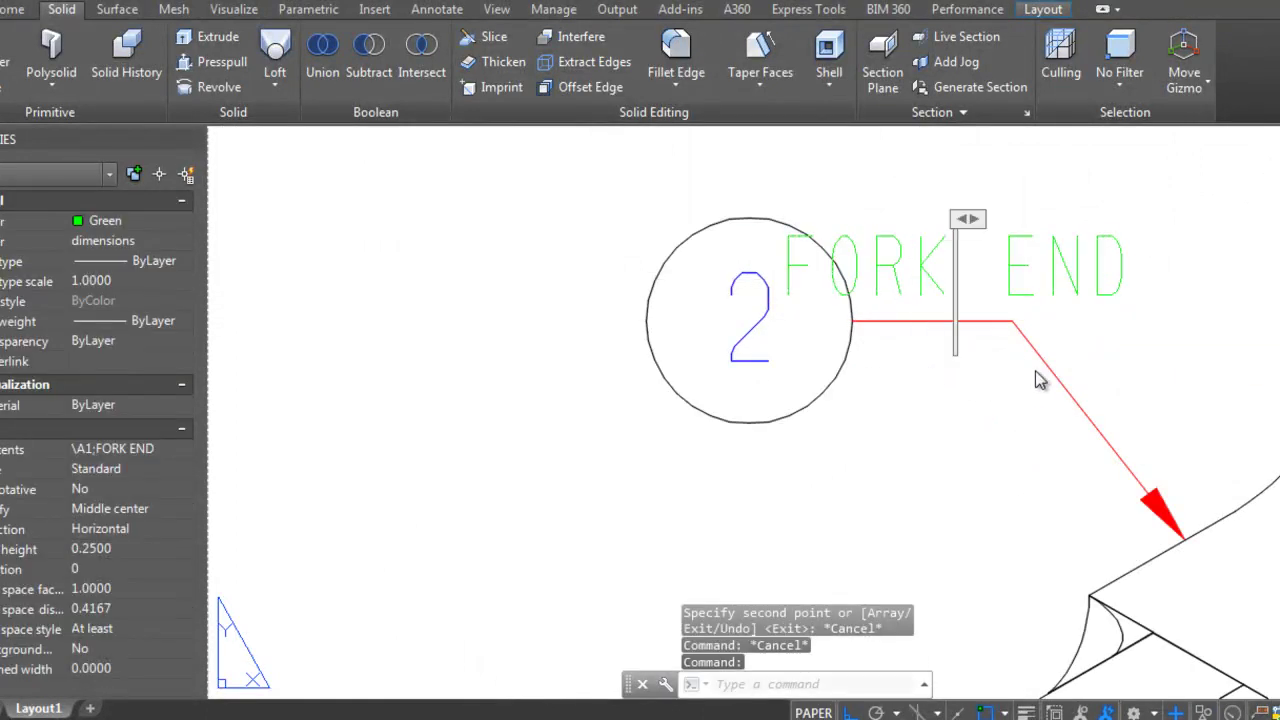
double_click(1042, 374)
text(EYE)
key(Escape)
key(Escape)
key(Escape)
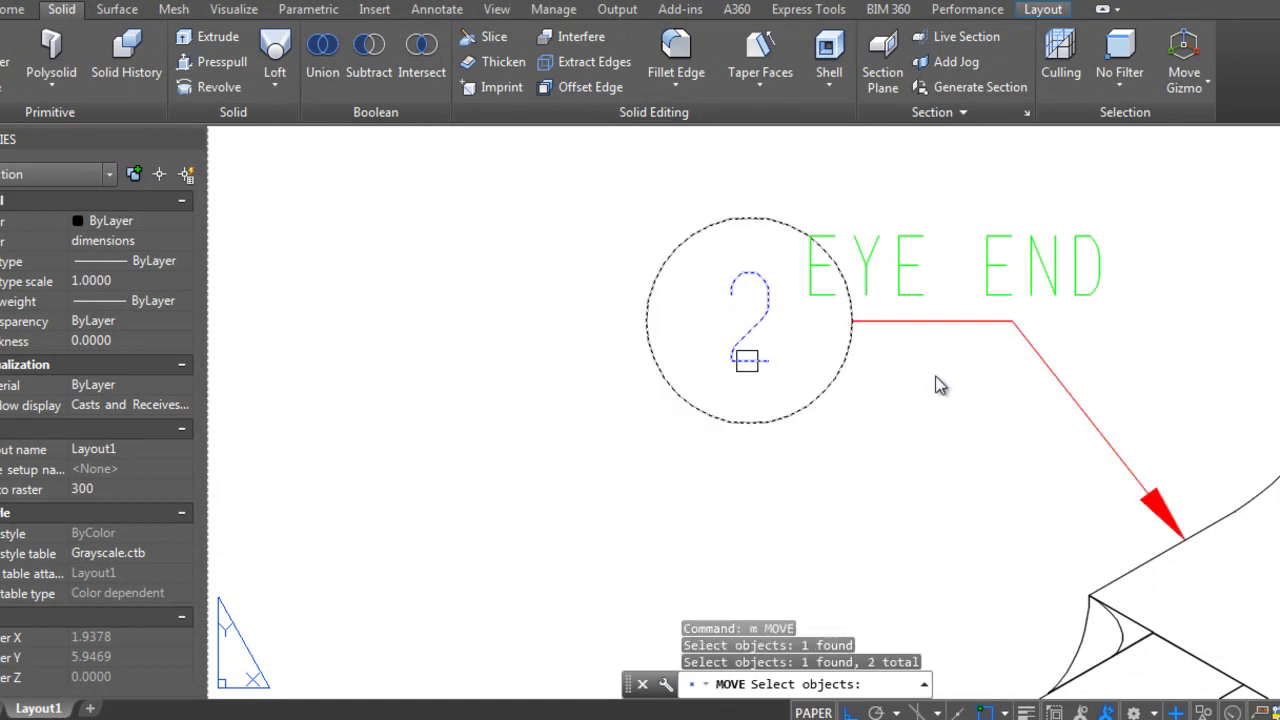
Step: Reposition balloon 2 and shift the EYE END label right above its leader
click(906, 438)
click(766, 438)
key(Return)
drag(857, 251, 843, 301)
key(Return)
click(849, 443)
click(914, 443)
click(852, 321)
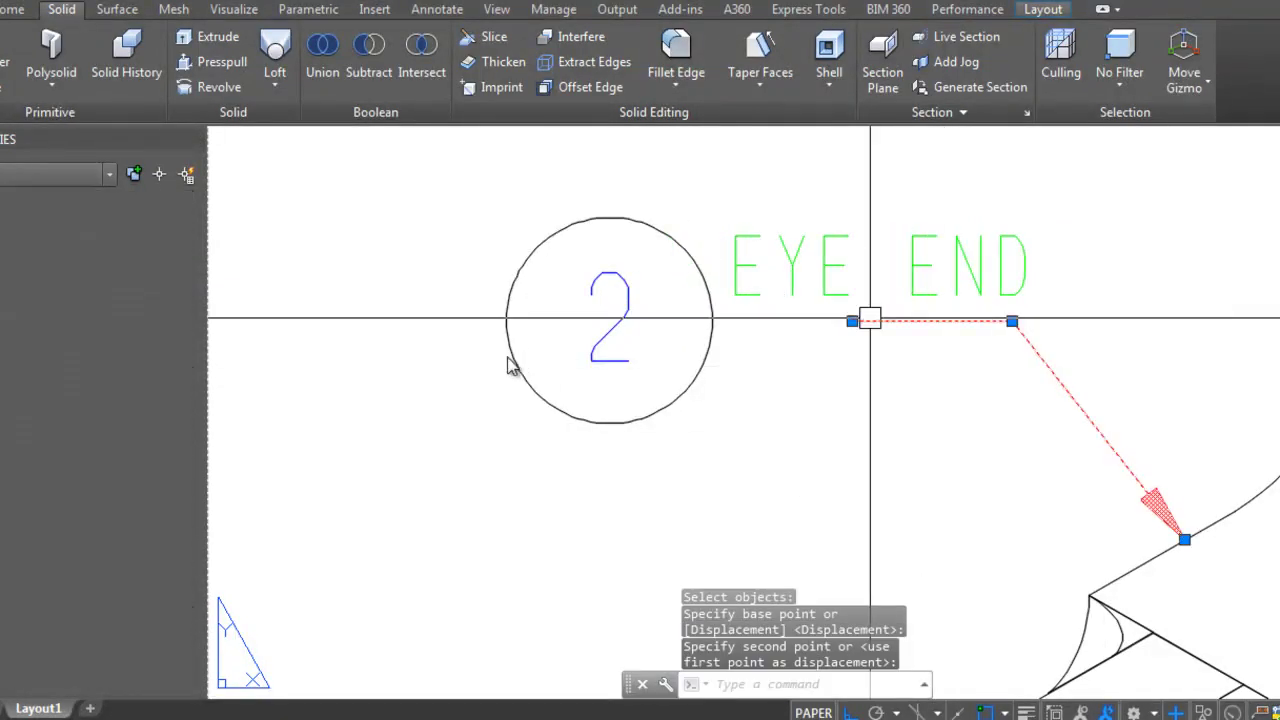
key(Escape)
key(Escape)
scroll(658, 385, down, 3)
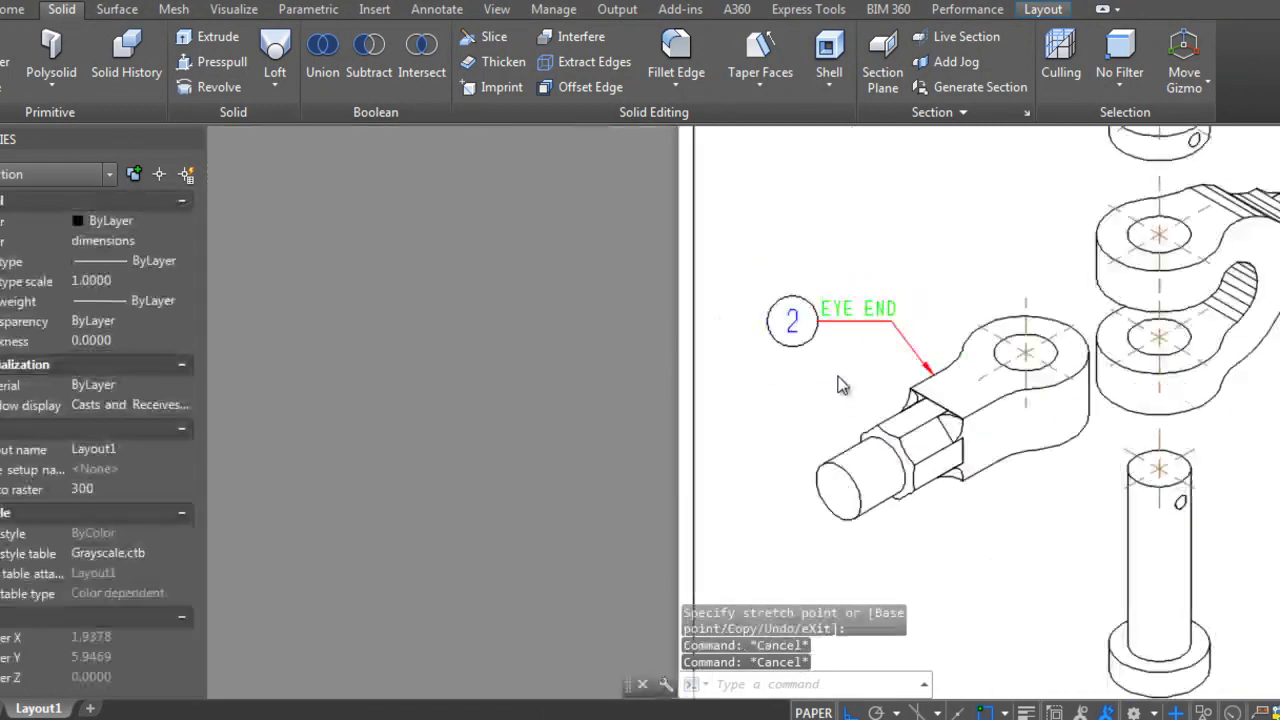
scroll(840, 370, up, 3)
Step: Shift balloon 2's circle, number and EYE END label slightly left together
click(796, 301)
click(622, 325)
click(689, 300)
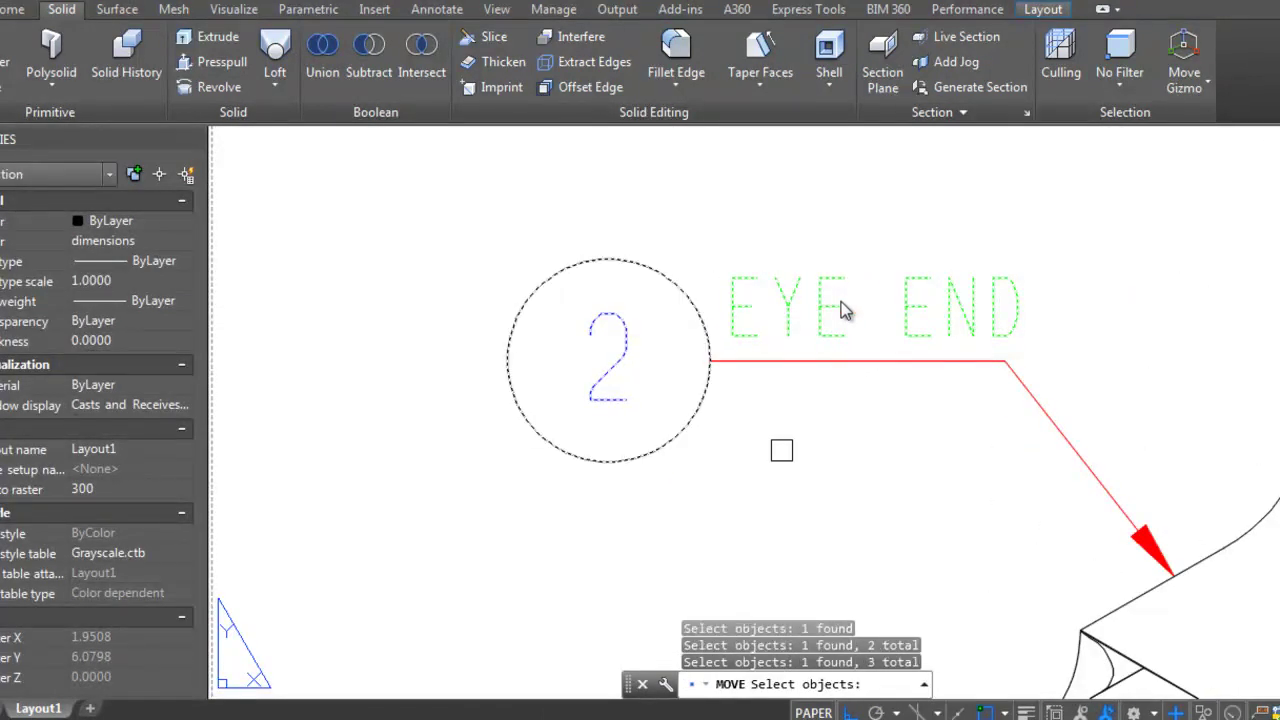
key(Return)
click(801, 455)
click(770, 461)
key(Escape)
key(Escape)
click(745, 361)
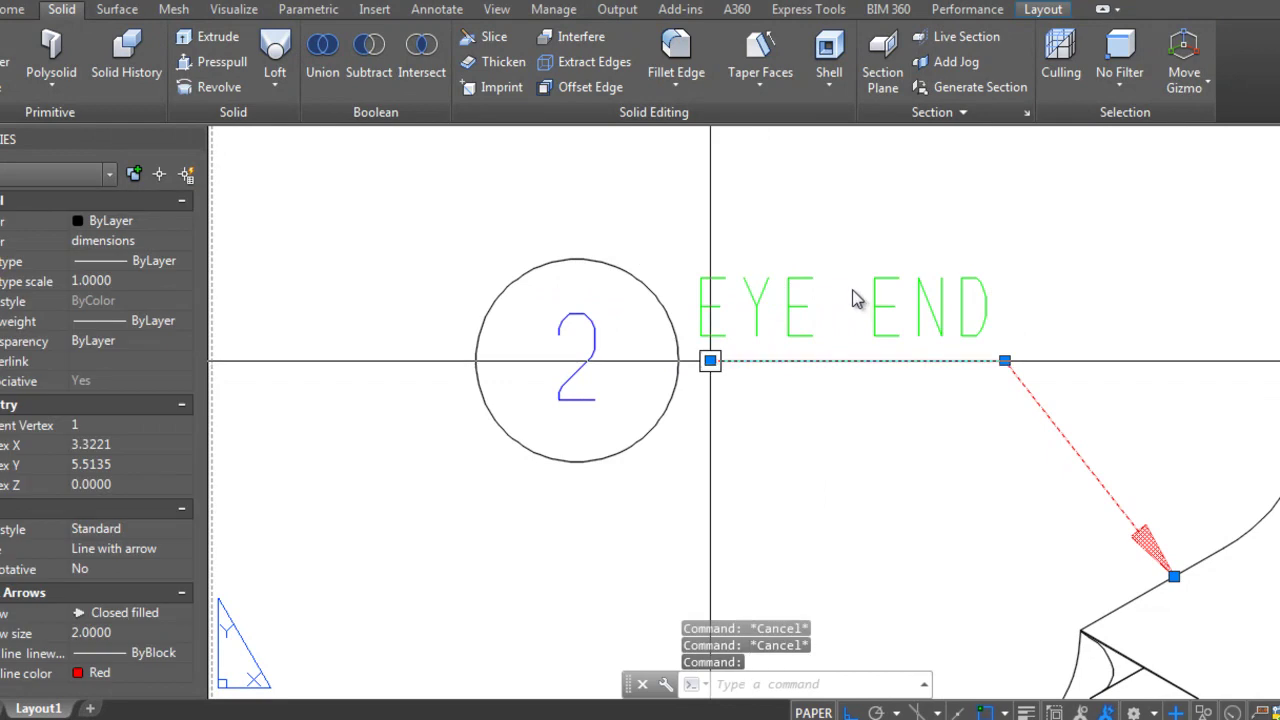
key(Escape)
key(Escape)
scroll(829, 287, down, 5)
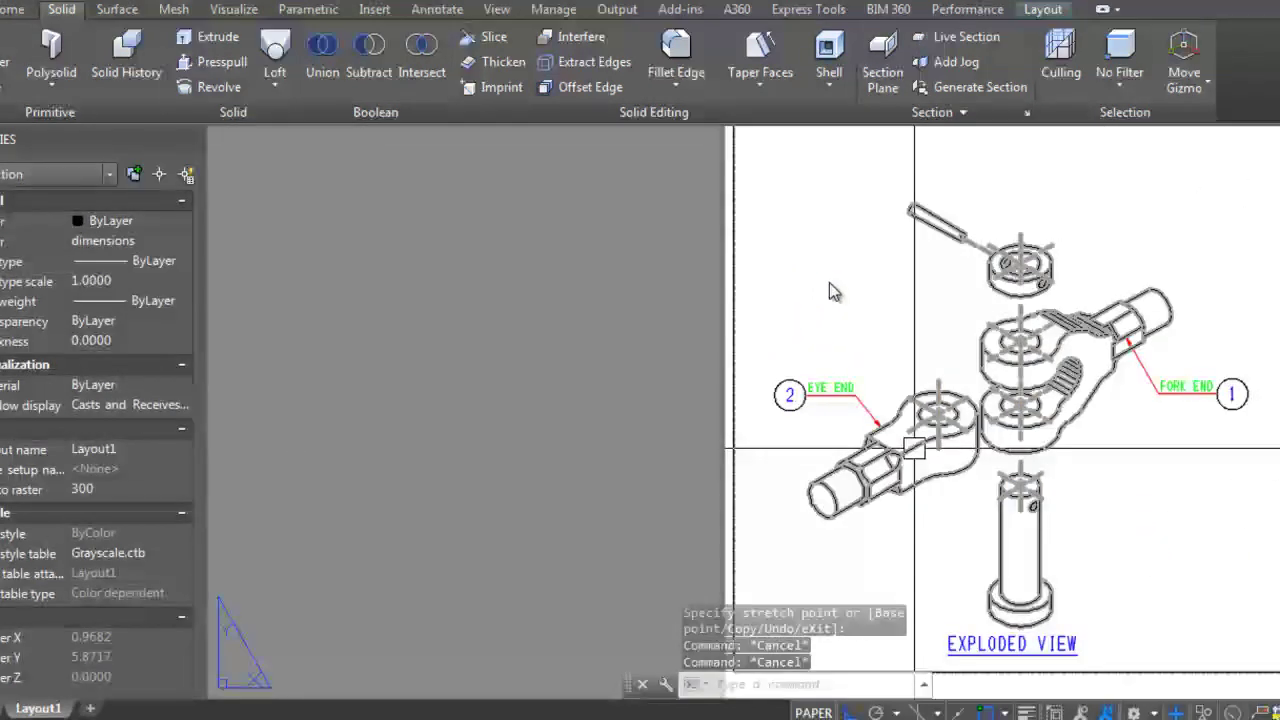
scroll(829, 283, down, 1)
scroll(829, 283, down, 2)
scroll(829, 283, up, 2)
scroll(829, 283, up, 3)
scroll(829, 284, down, 3)
scroll(829, 284, up, 3)
Step: Move balloon 3 beside the pin and reattach its leader to the pin
scroll(830, 286, up, 3)
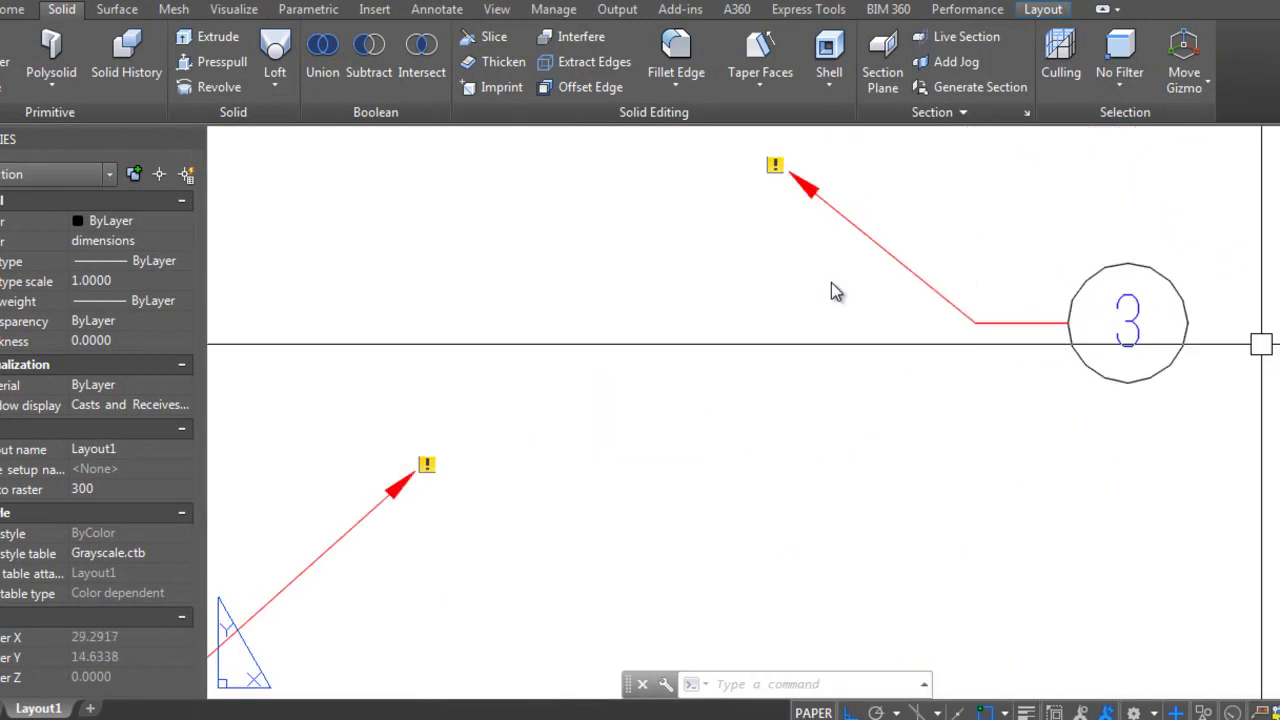
text(m)
key(Return)
drag(840, 318, 837, 317)
key(Return)
click(837, 317)
scroll(810, 289, down, 3)
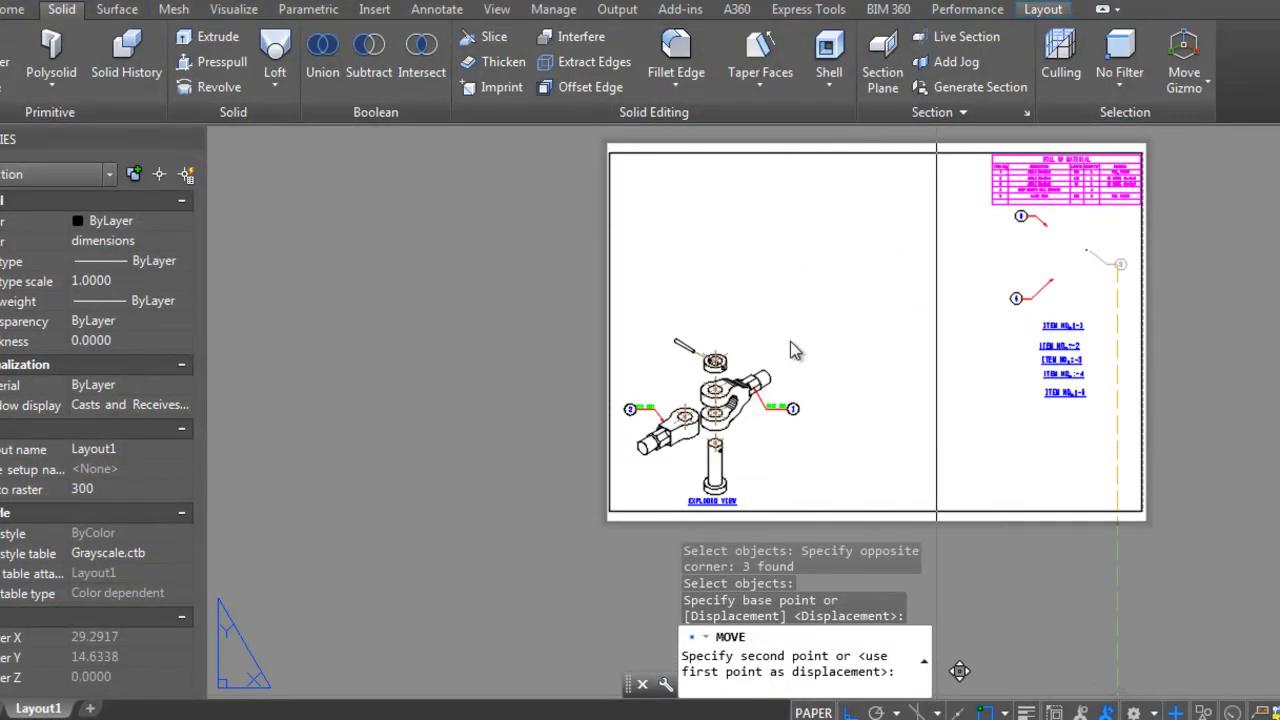
scroll(785, 345, up, 3)
scroll(785, 355, up, 2)
scroll(810, 395, down, 2)
click(585, 347)
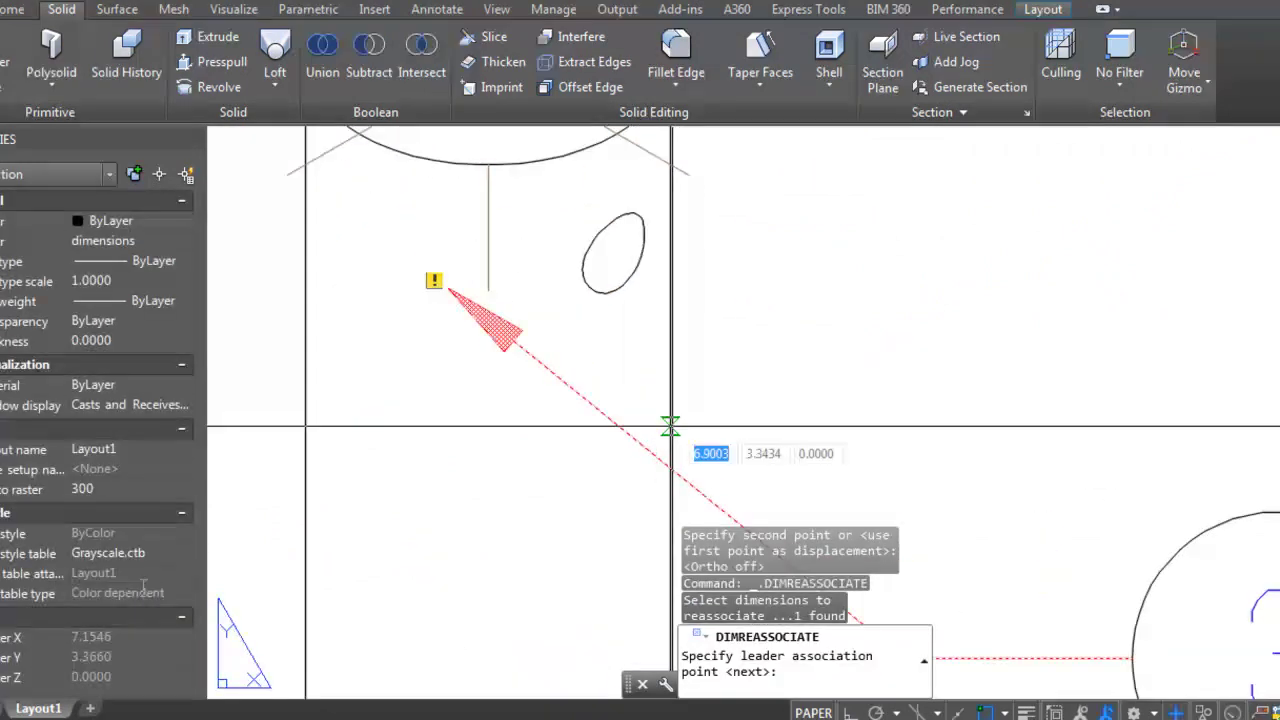
scroll(1000, 300, up, 2)
key(Escape)
Step: Copy the FORK END label over to balloon 3
text(co)
key(Return)
click(937, 300)
key(Return)
click(921, 325)
scroll(921, 325, down, 3)
scroll(780, 370, up, 4)
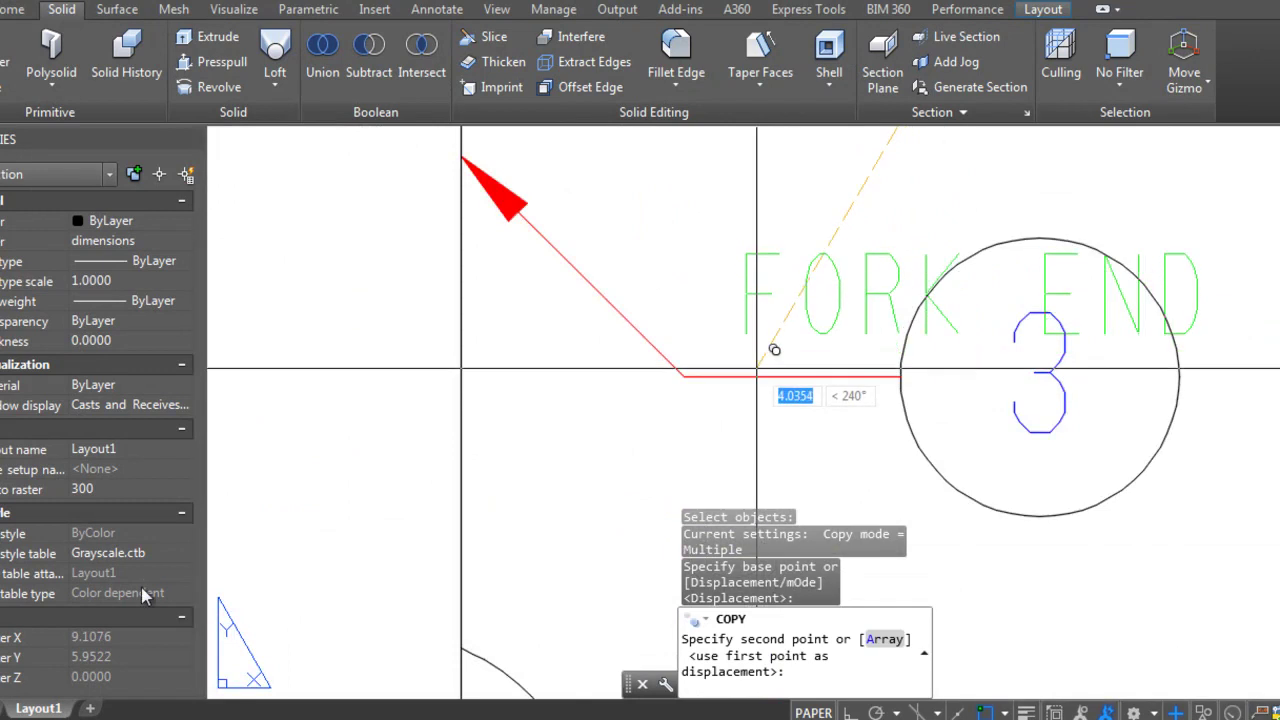
click(760, 375)
key(Escape)
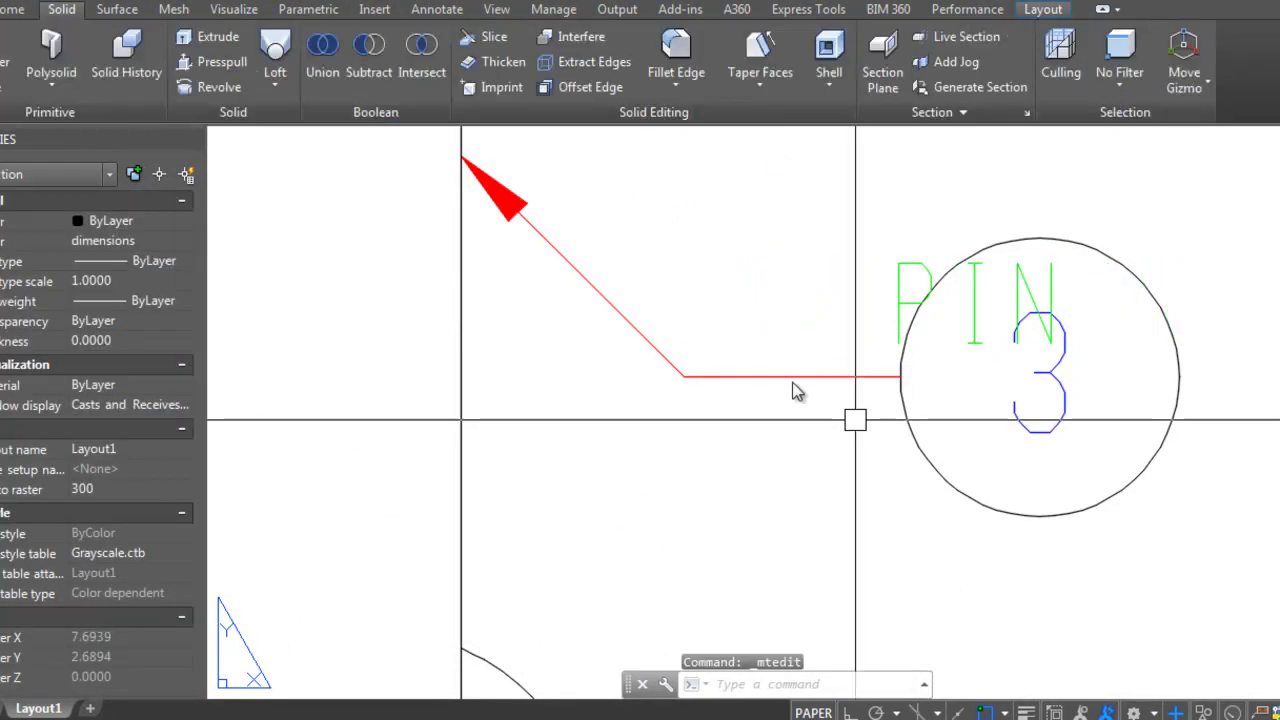
Step: Change the copied label to PIN and move it above balloon 3's leader
text(m)
key(Return)
scroll(900, 310, up, 2)
click(894, 318)
key(Return)
click(826, 414)
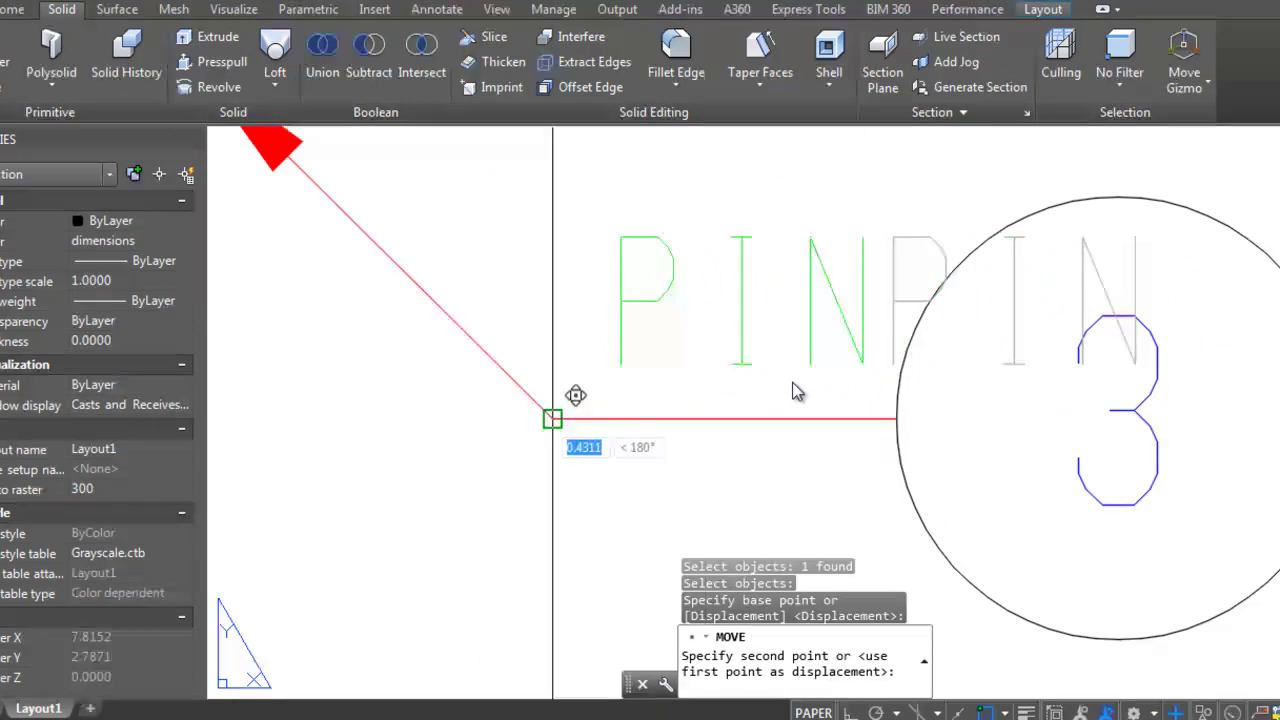
click(552, 418)
Step: Nudge balloon 3's PIN label into its final position
key(Return)
key(Return)
scroll(618, 380, up, 2)
click(563, 385)
click(563, 400)
scroll(600, 400, down, 3)
scroll(770, 487, down, 5)
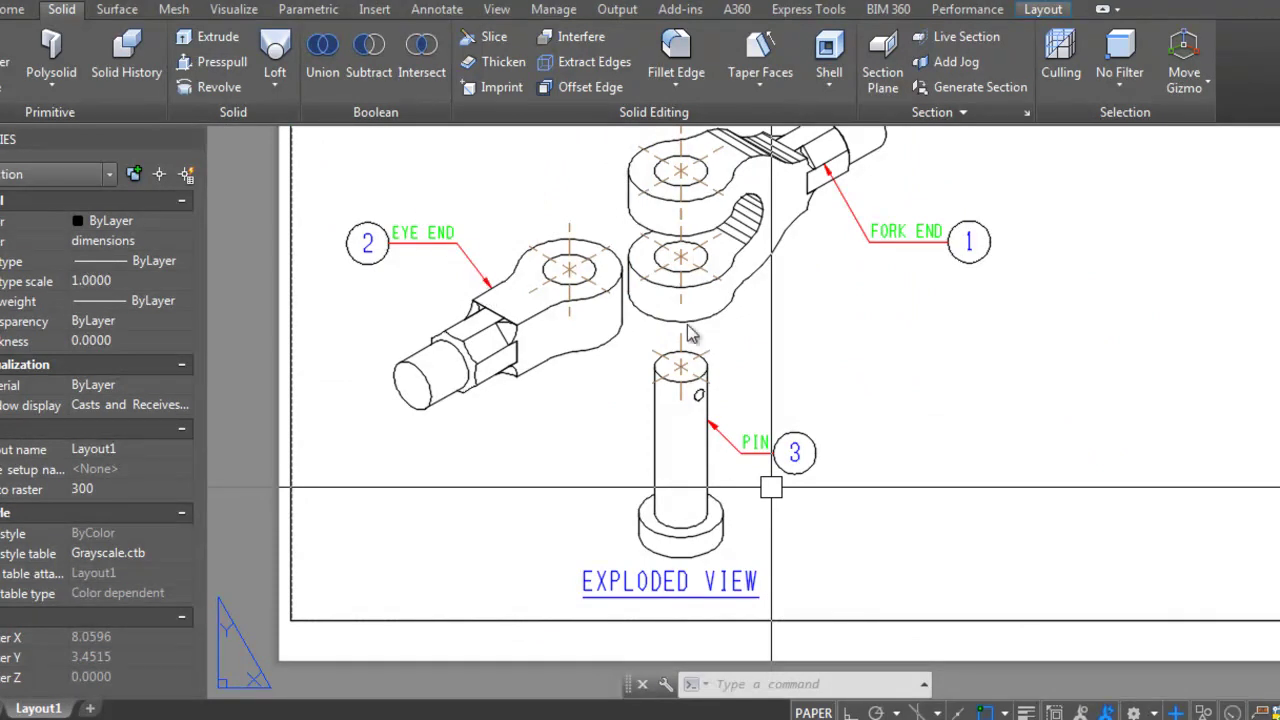
scroll(690, 335, down, 3)
scroll(690, 335, up, 3)
Step: Mirror balloon 4 and its leader about the circle's bottom, discarding the original
scroll(863, 480, down, 5)
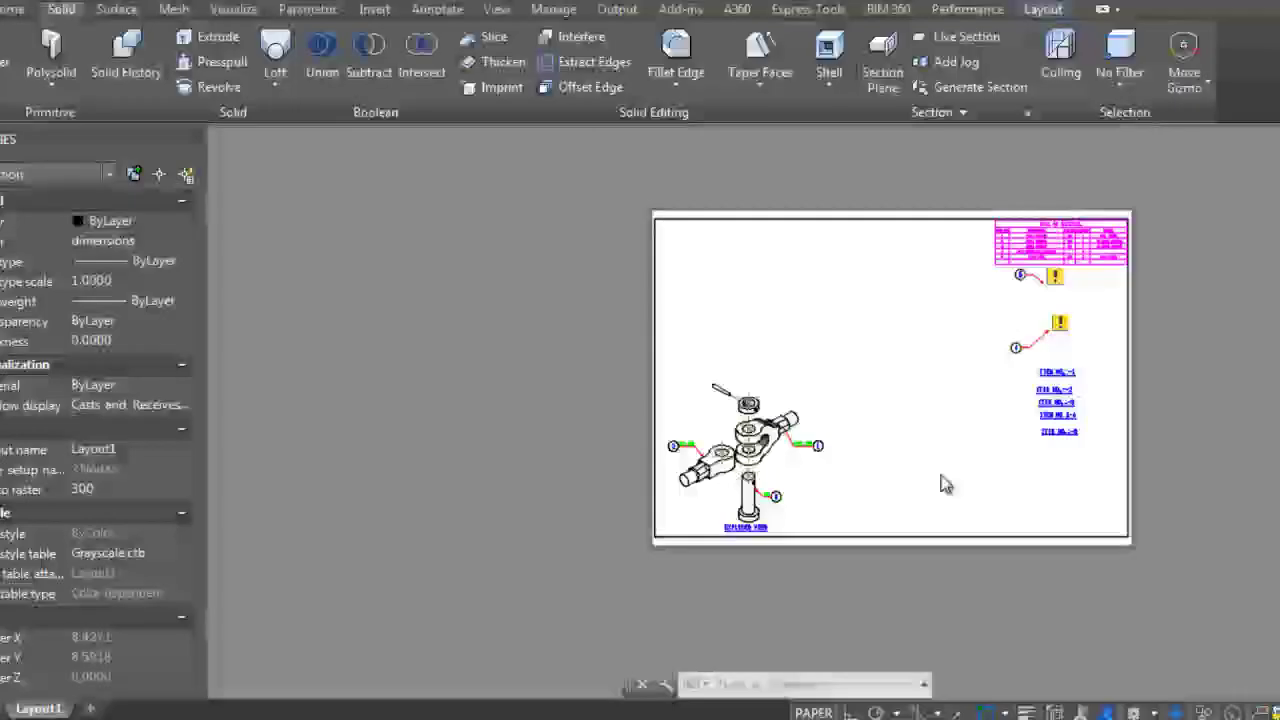
scroll(911, 418, up, 5)
scroll(908, 405, down, 4)
scroll(908, 405, up, 4)
scroll(908, 405, down, 4)
scroll(908, 405, up, 4)
key(Escape)
key(Escape)
key(Escape)
text(mi)
key(Return)
scroll(606, 384, up, 3)
drag(734, 431, 540, 300)
key(Return)
scroll(593, 372, up, 2)
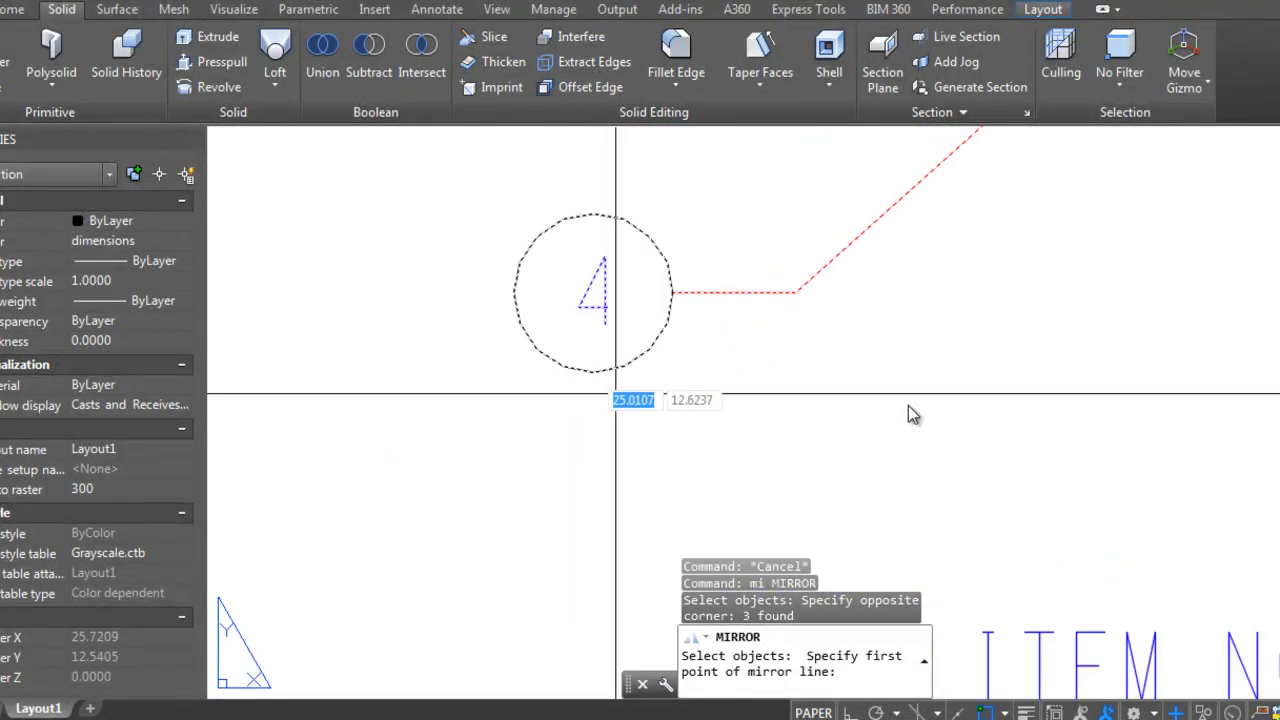
click(593, 372)
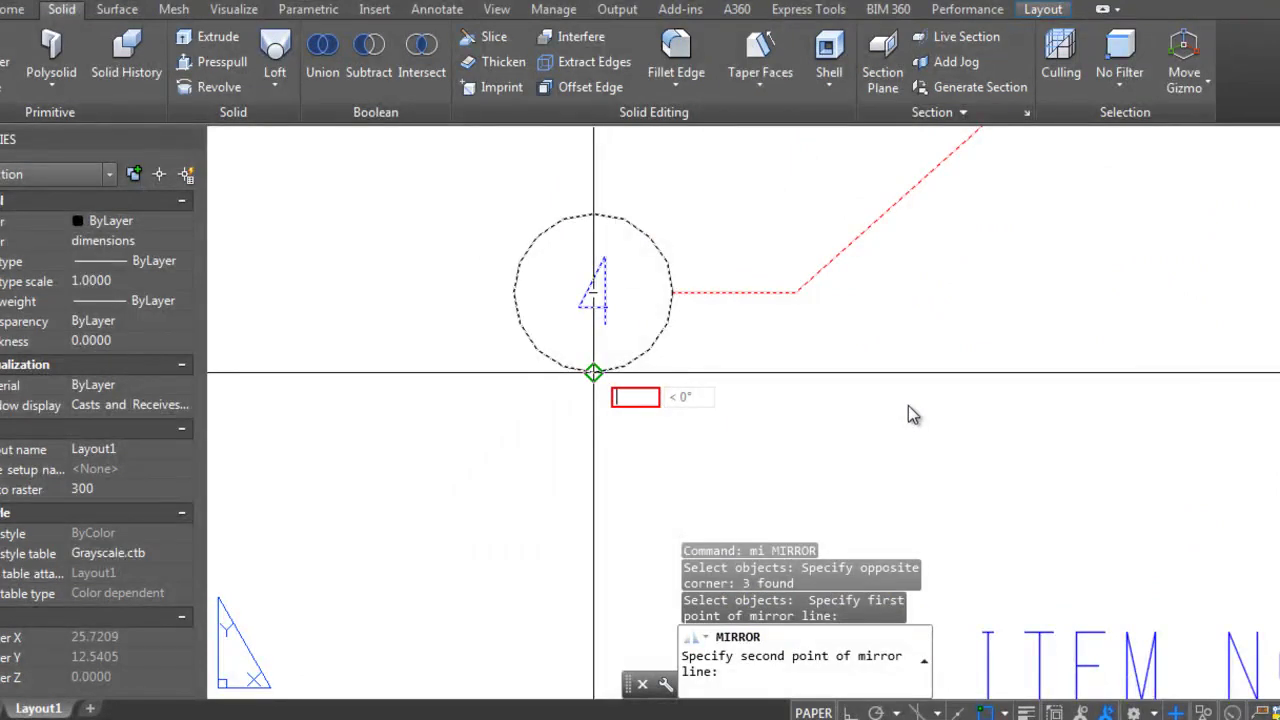
key(Return)
key(Return)
scroll(908, 413, down, 3)
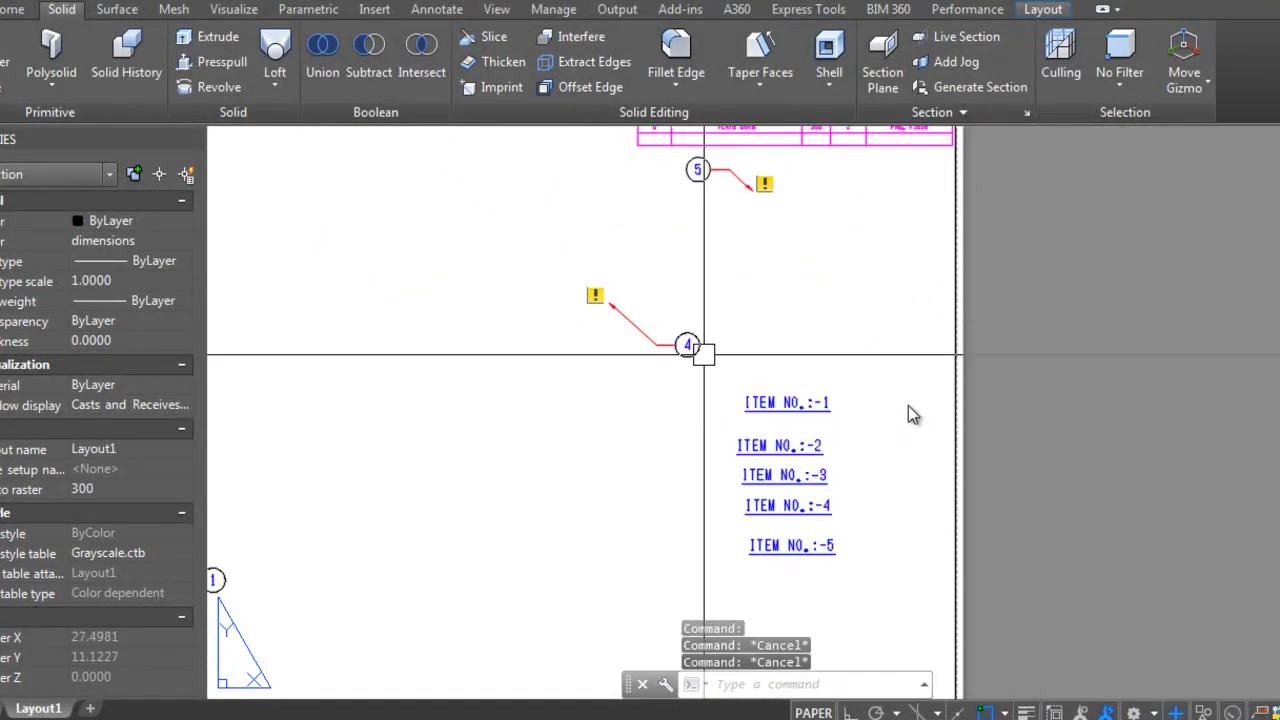
text(m)
Step: Move balloon 4 above the collar and reattach its leader to the collar
key(Return)
scroll(908, 413, up, 2)
click(701, 375)
key(Return)
click(629, 313)
scroll(629, 313, down, 3)
scroll(476, 313, up, 3)
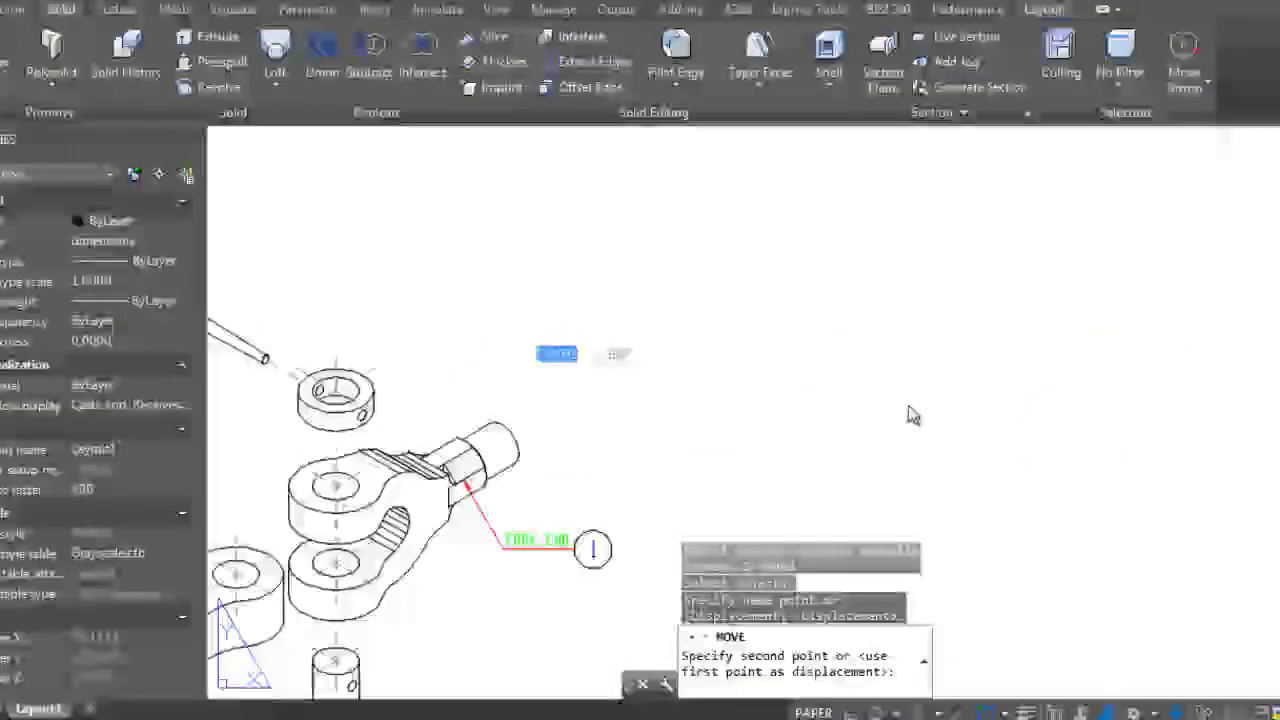
click(423, 306)
scroll(423, 306, down, 3)
click(463, 262)
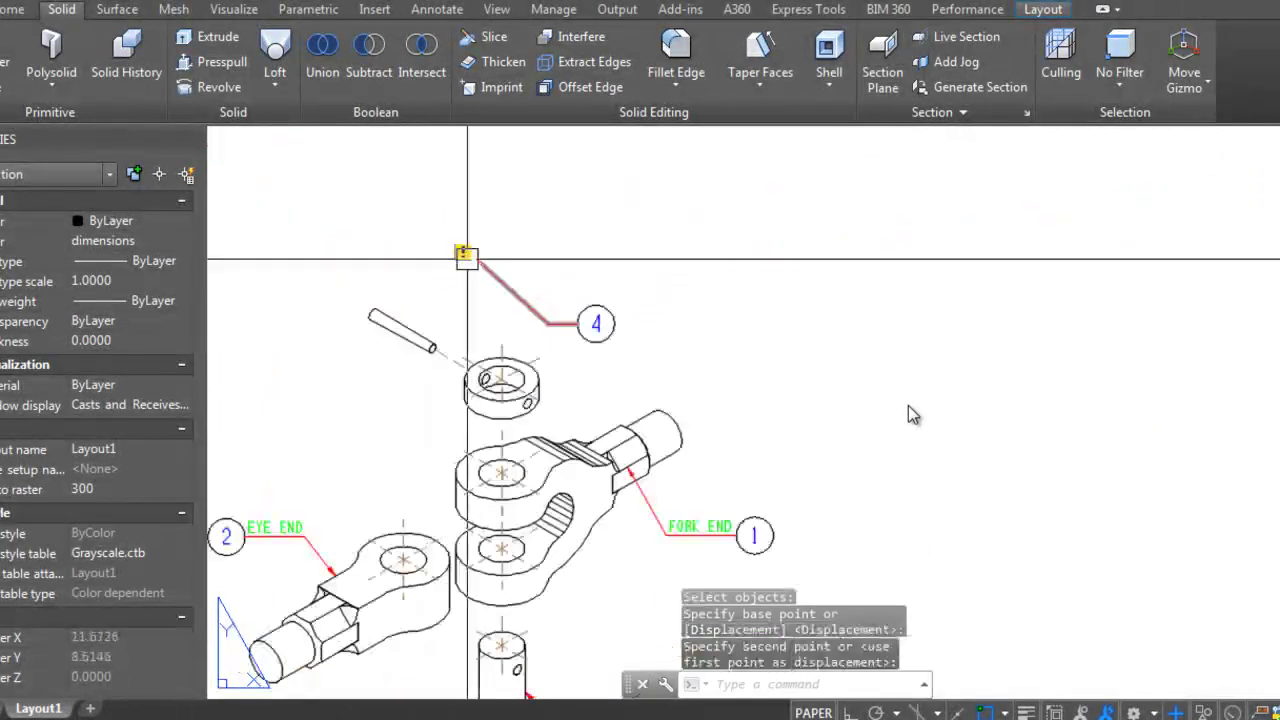
scroll(517, 413, up, 3)
click(517, 405)
scroll(517, 405, down, 3)
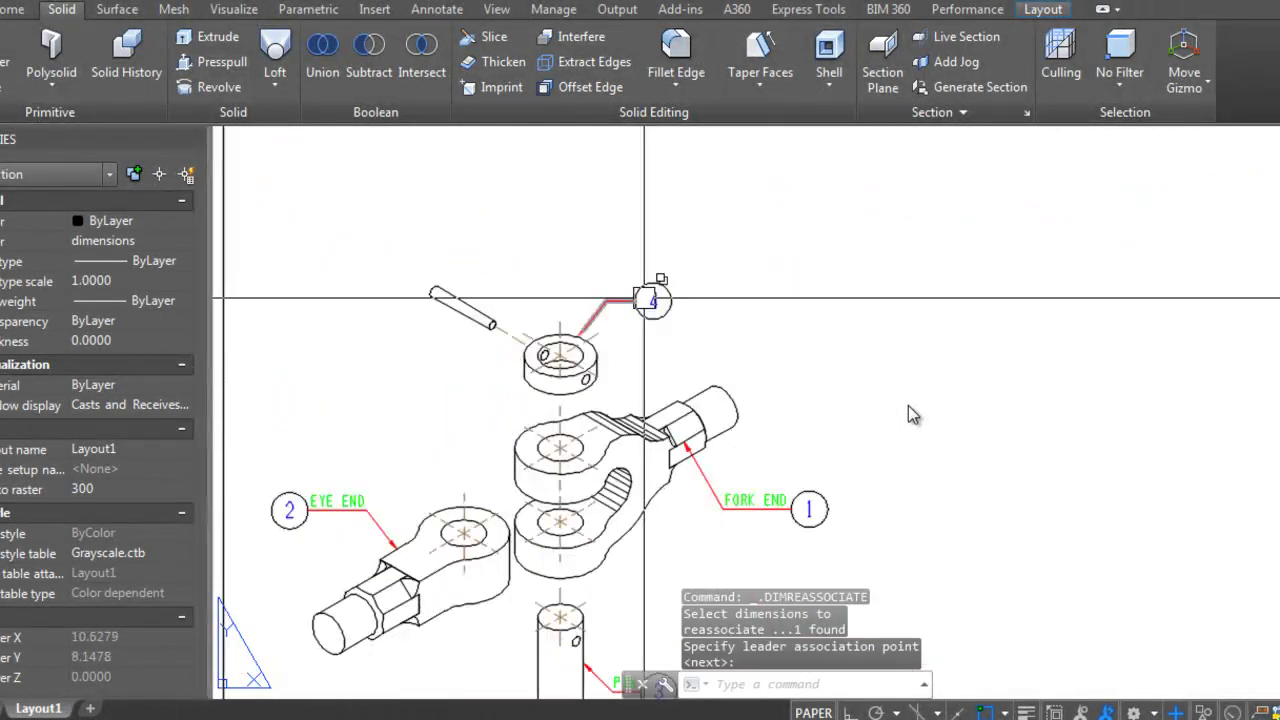
scroll(651, 286, up, 3)
Step: Copy the FORK END name beside balloon 4 and retype it as COLLAR
text(co)
key(Return)
scroll(773, 482, up, 3)
click(771, 489)
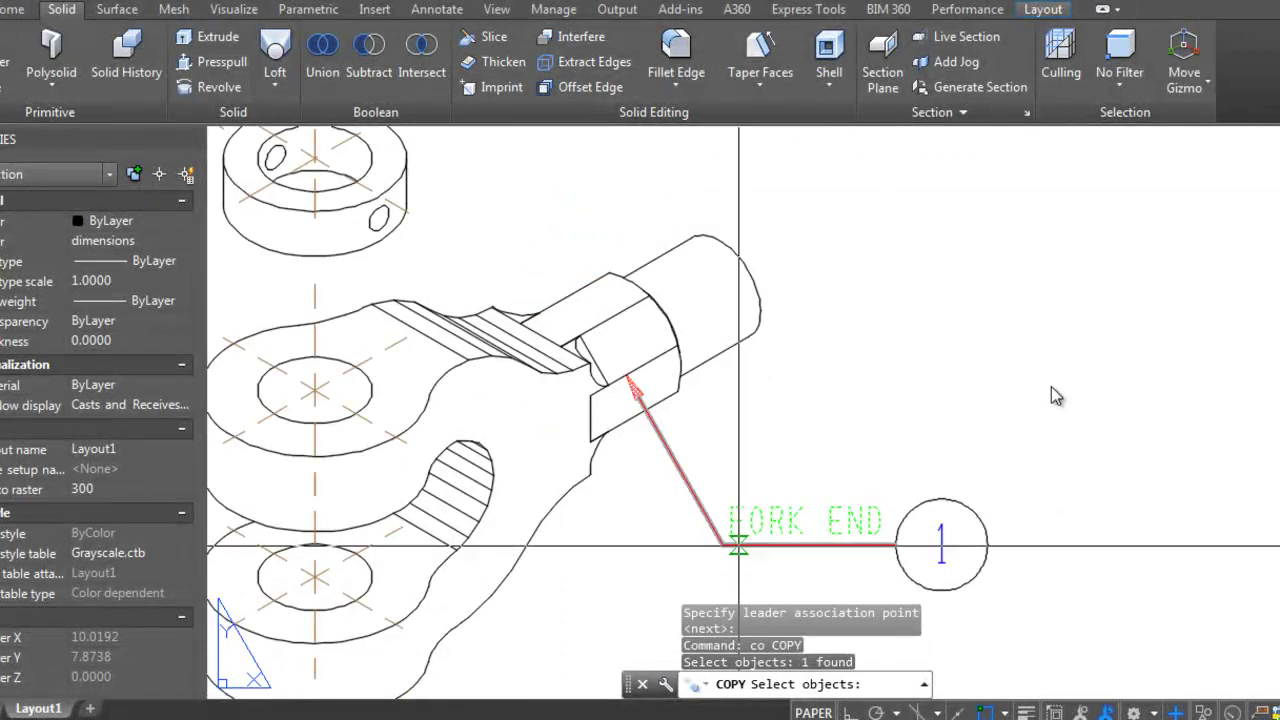
key(Return)
click(720, 505)
scroll(720, 505, down, 3)
scroll(625, 318, up, 3)
click(606, 389)
key(Escape)
key(Escape)
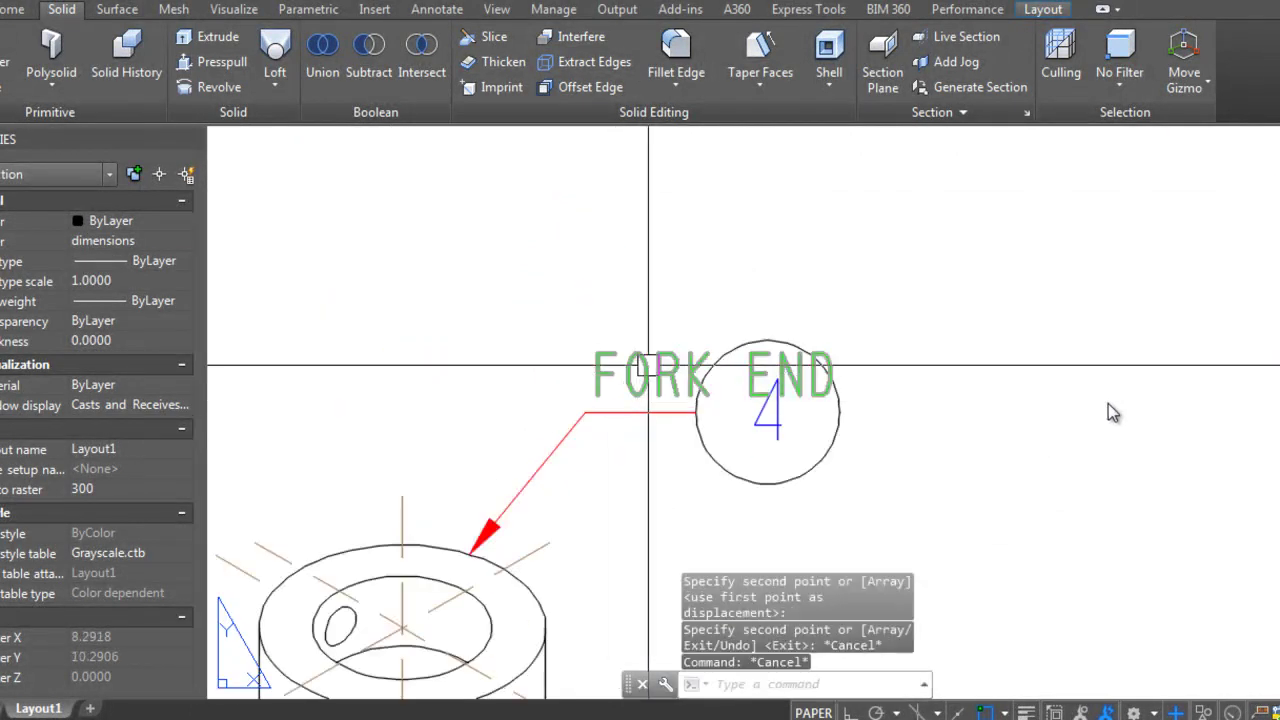
double_click(715, 375)
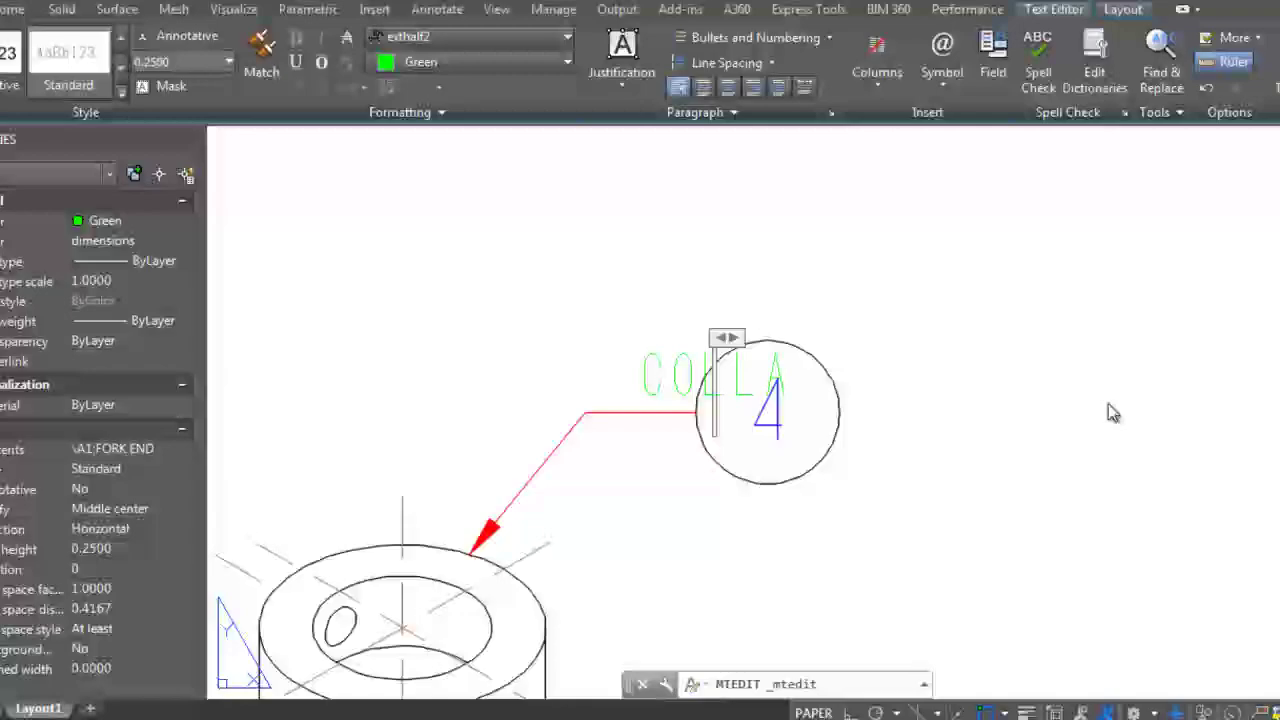
text(COLLARm)
Step: Shift balloon 4 right with Ortho on and stretch its red leader to the balloon edge
key(Return)
click(783, 434)
scroll(783, 434, up, 2)
key(Return)
key(F8)
click(880, 455)
click(1085, 455)
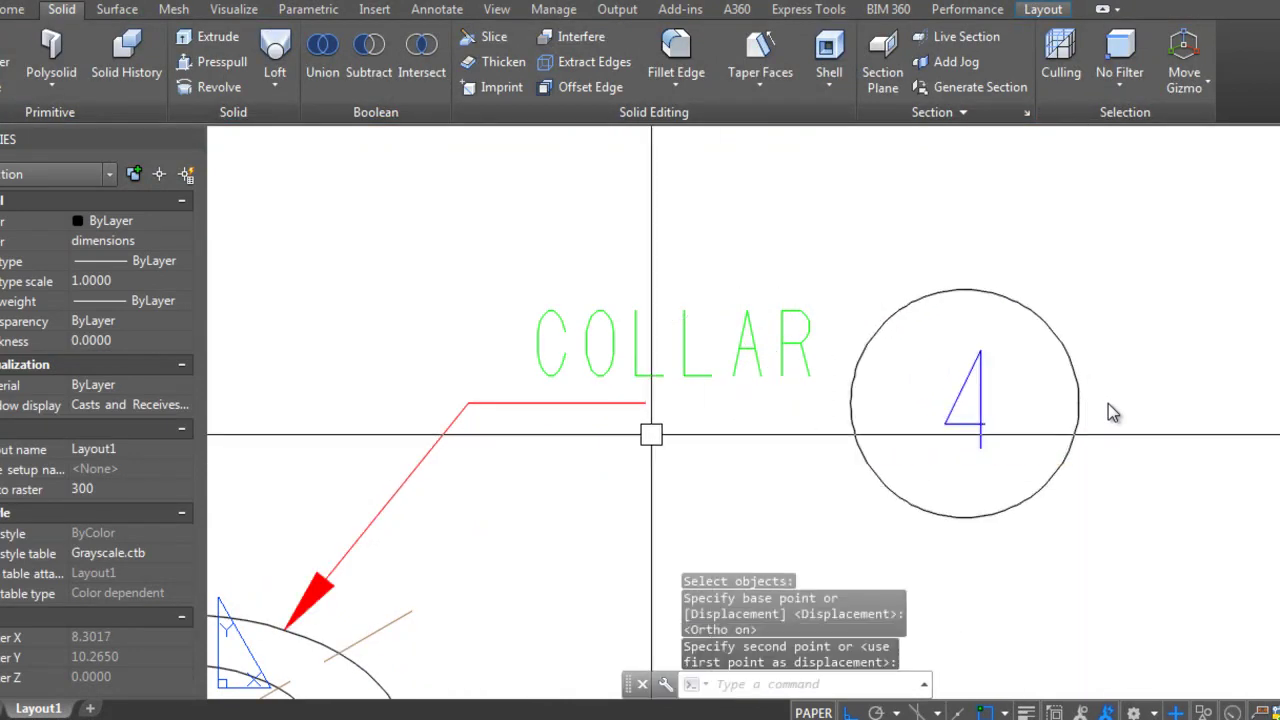
click(630, 403)
click(646, 403)
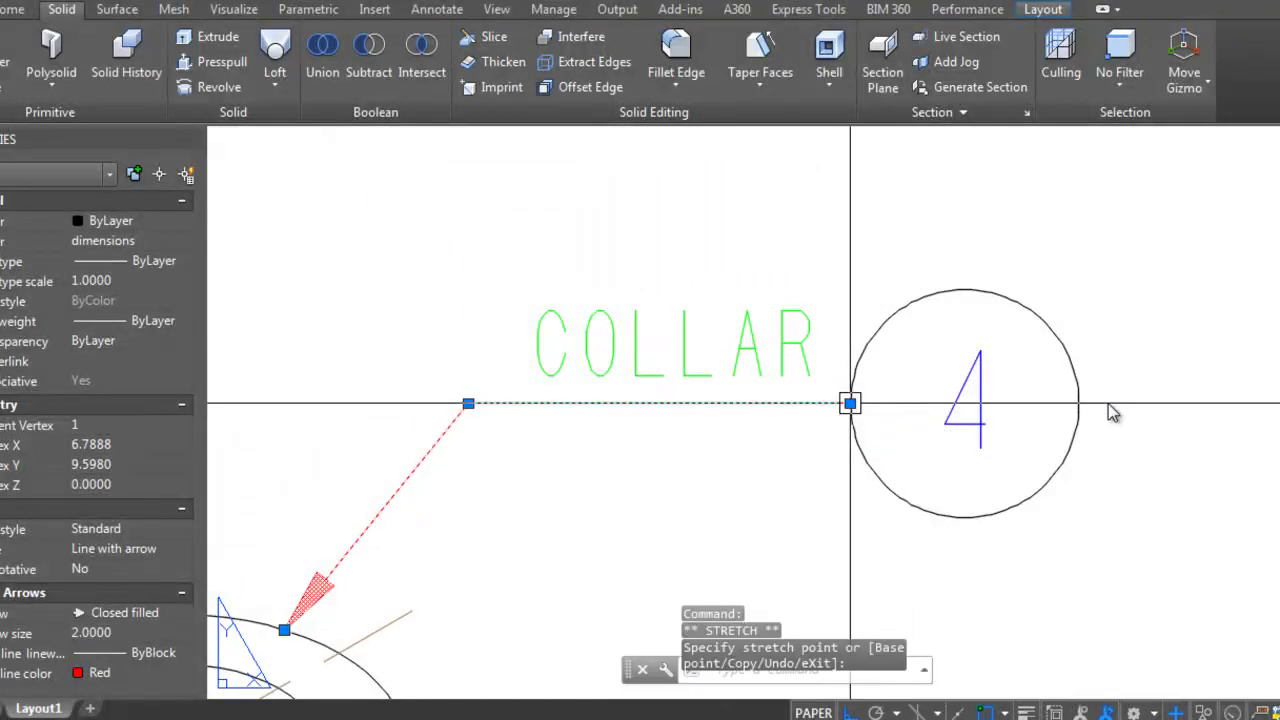
key(Escape)
key(Escape)
scroll(1154, 420, down, 3)
scroll(1154, 420, down, 5)
Step: Attempt to move balloon 5 with its leader and reattach the leader, then cancel
scroll(1090, 338, up, 4)
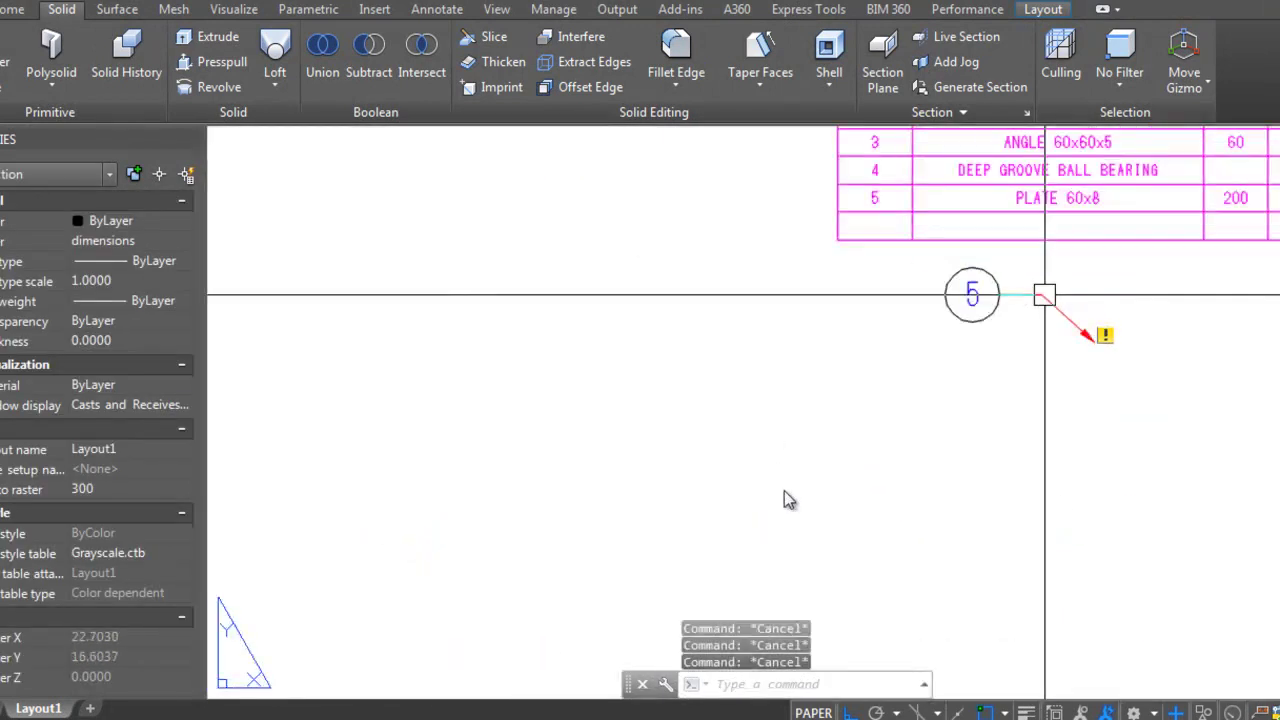
key(m)
key(Return)
click(1010, 305)
click(920, 289)
click(940, 300)
key(Return)
click(739, 379)
key(F8)
scroll(610, 400, up, 4)
key(Escape)
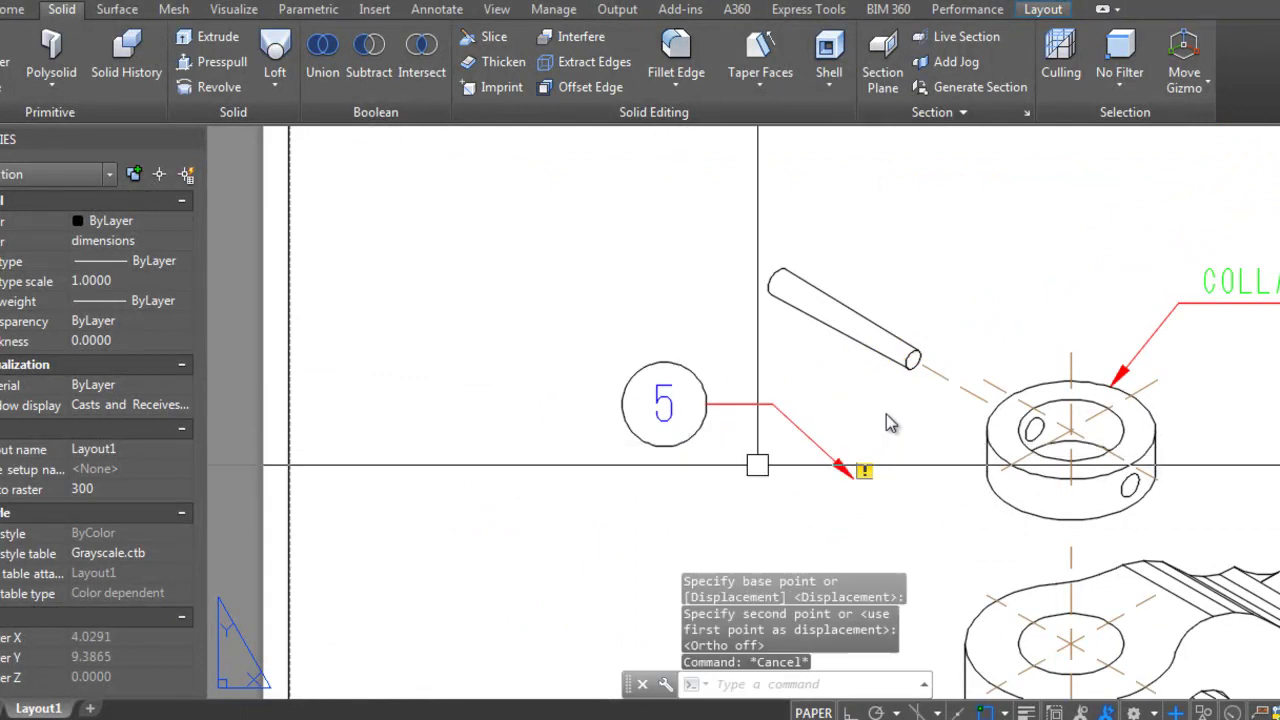
click(864, 471)
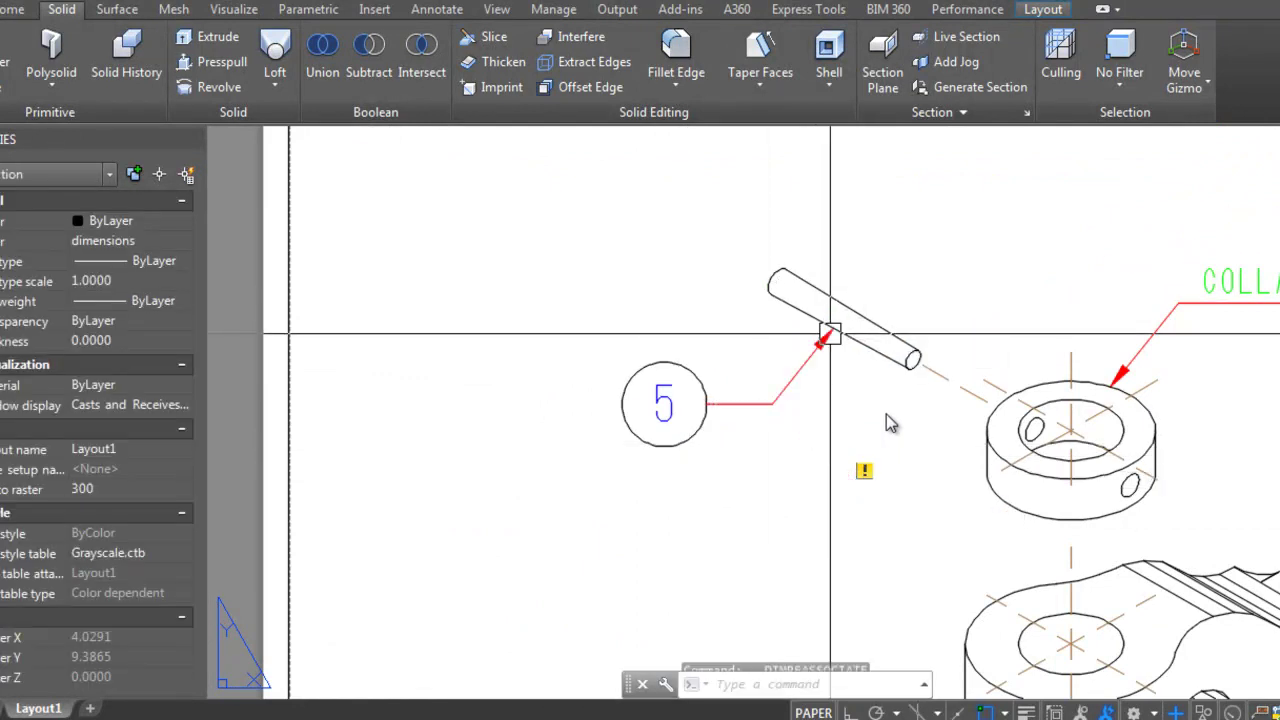
key(Escape)
scroll(830, 333, down, 3)
scroll(654, 477, up, 3)
Step: Copy the EYE END name to a spot beside balloon 5
text(co)
key(Return)
click(748, 548)
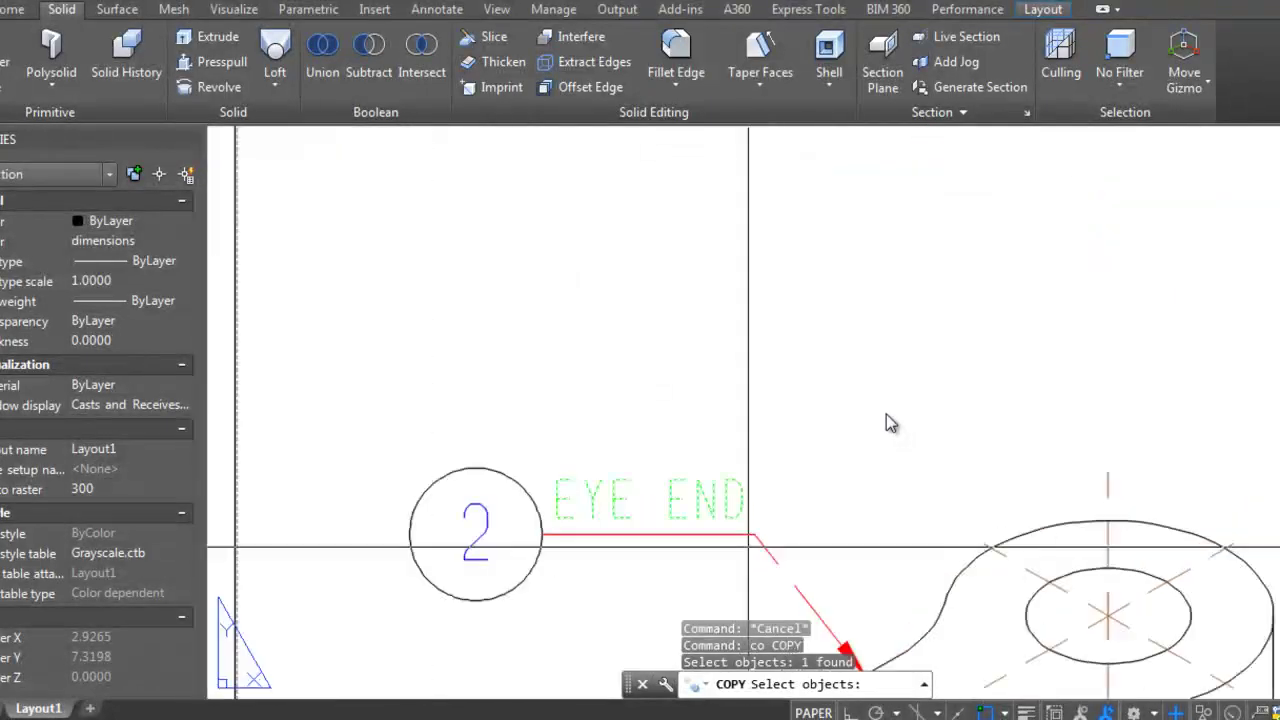
key(Return)
scroll(749, 540, up, 1)
click(749, 540)
scroll(770, 330, down, 3)
scroll(846, 316, up, 2)
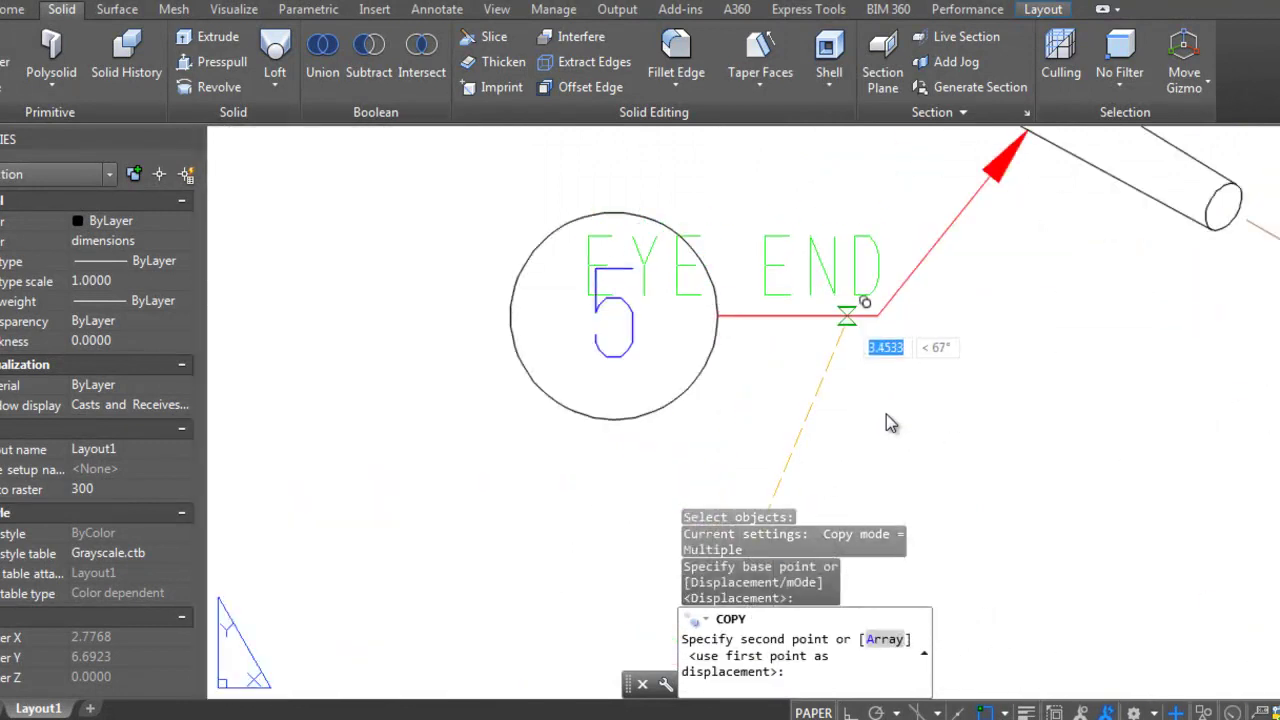
click(846, 316)
key(Escape)
Step: Edit the copied name to read TAPER PIN
click(829, 281)
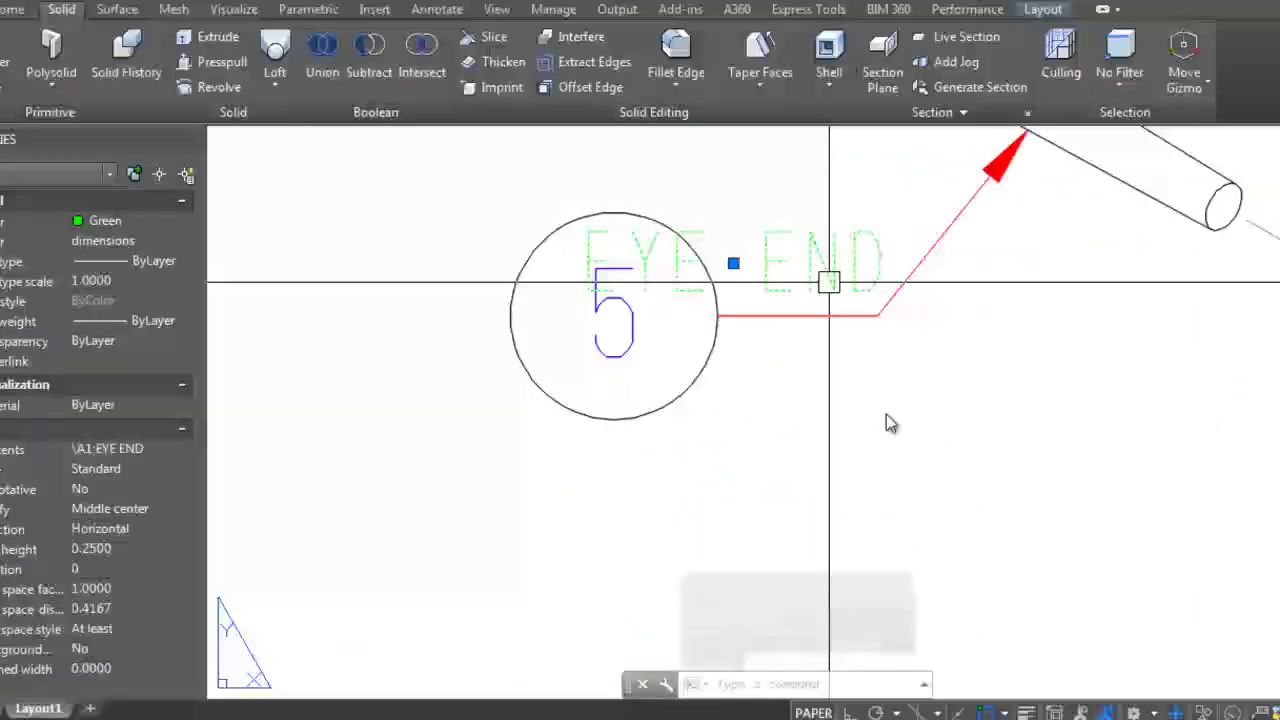
double_click(829, 281)
text(TAPER PIN)
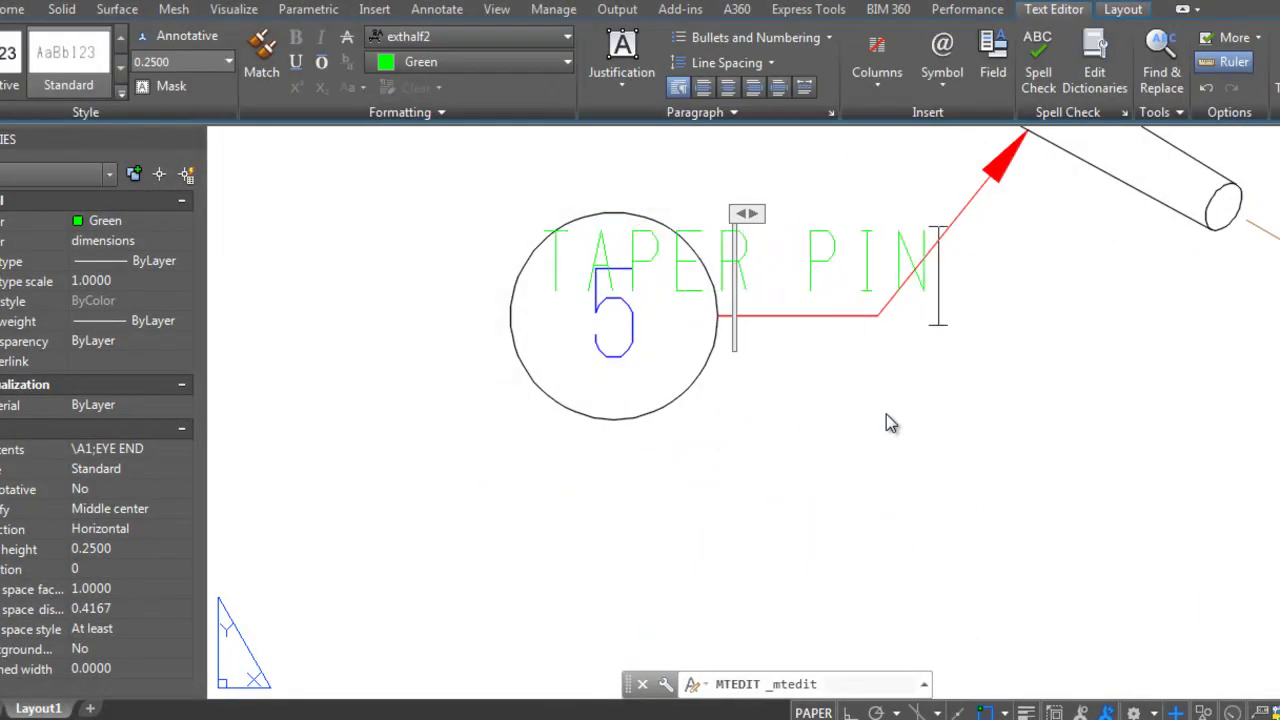
click(886, 414)
Step: Move the TAPER PIN name further left with Ortho on
text(m)
key(Return)
scroll(886, 414, up, 1)
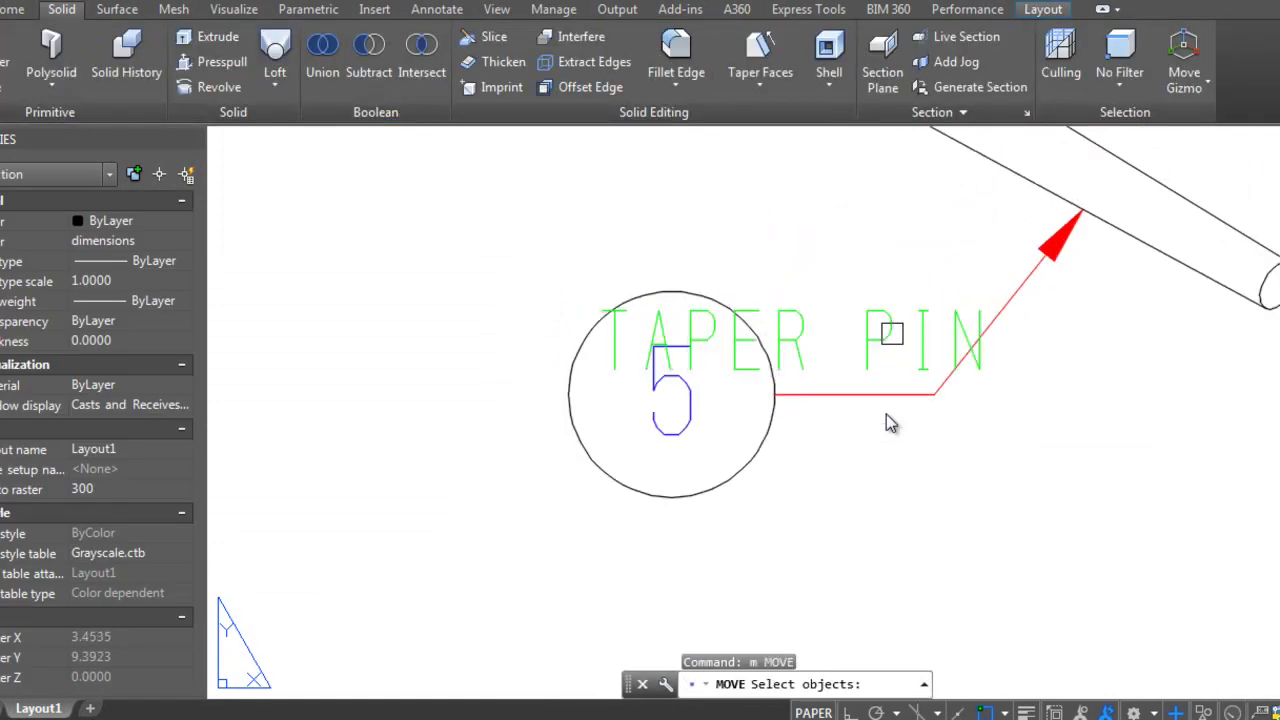
click(891, 333)
key(Return)
key(F8)
click(897, 486)
key(Return)
click(751, 479)
Step: Shift balloon 5's circle left of the name and check its red leader end
click(686, 428)
key(Return)
click(1066, 507)
click(793, 507)
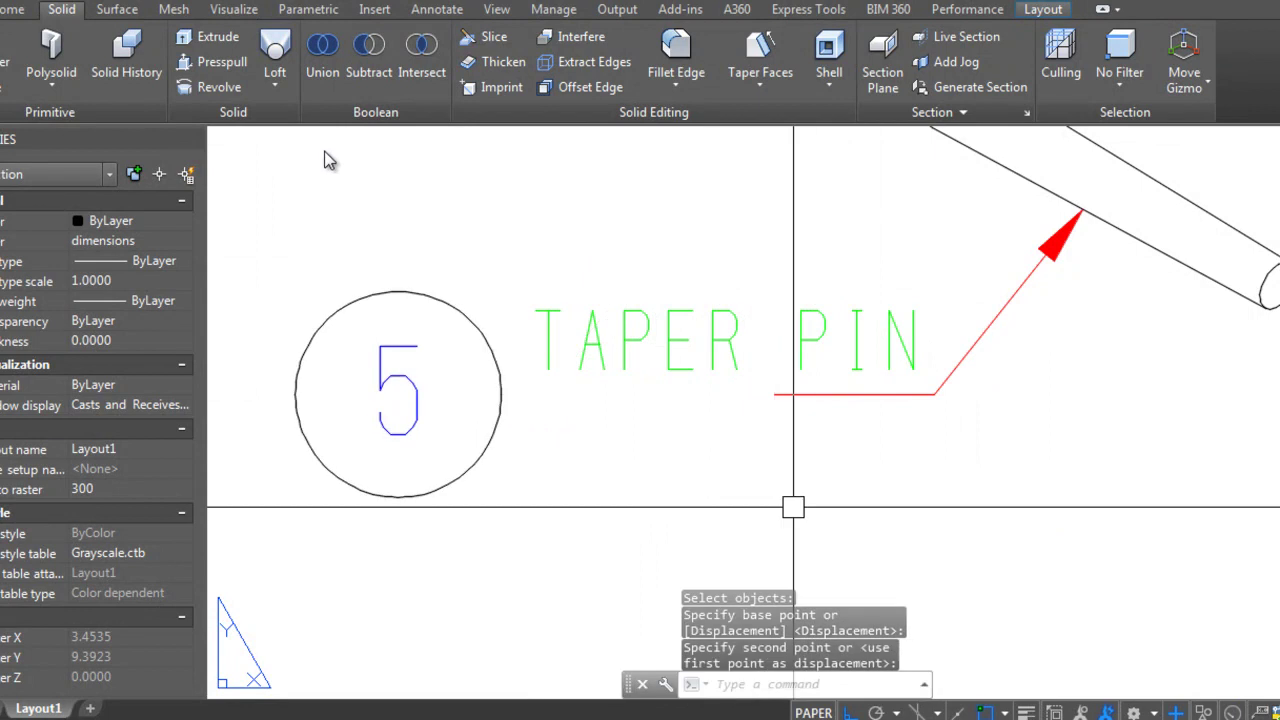
click(771, 399)
click(774, 394)
key(Escape)
key(Escape)
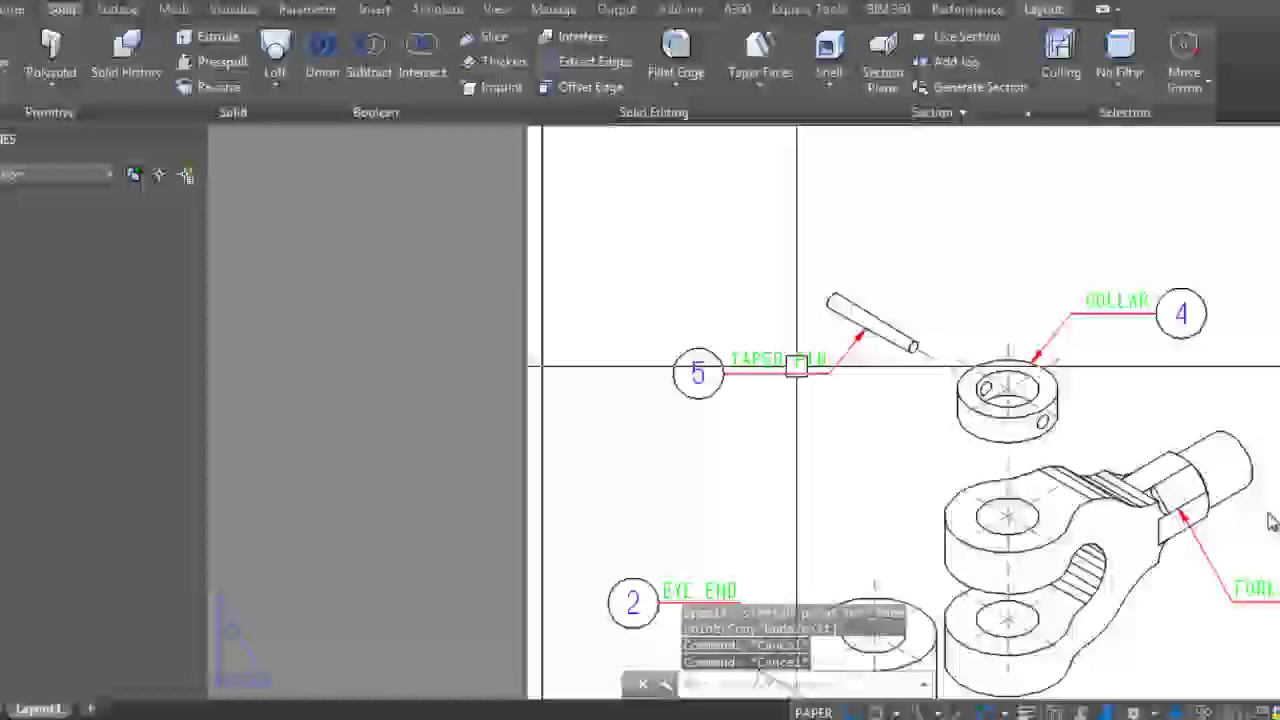
scroll(1008, 485, down, 5)
scroll(1069, 160, up, 5)
Step: Rename the first description cells to FORGE END, EYE END and PIN
click(896, 263)
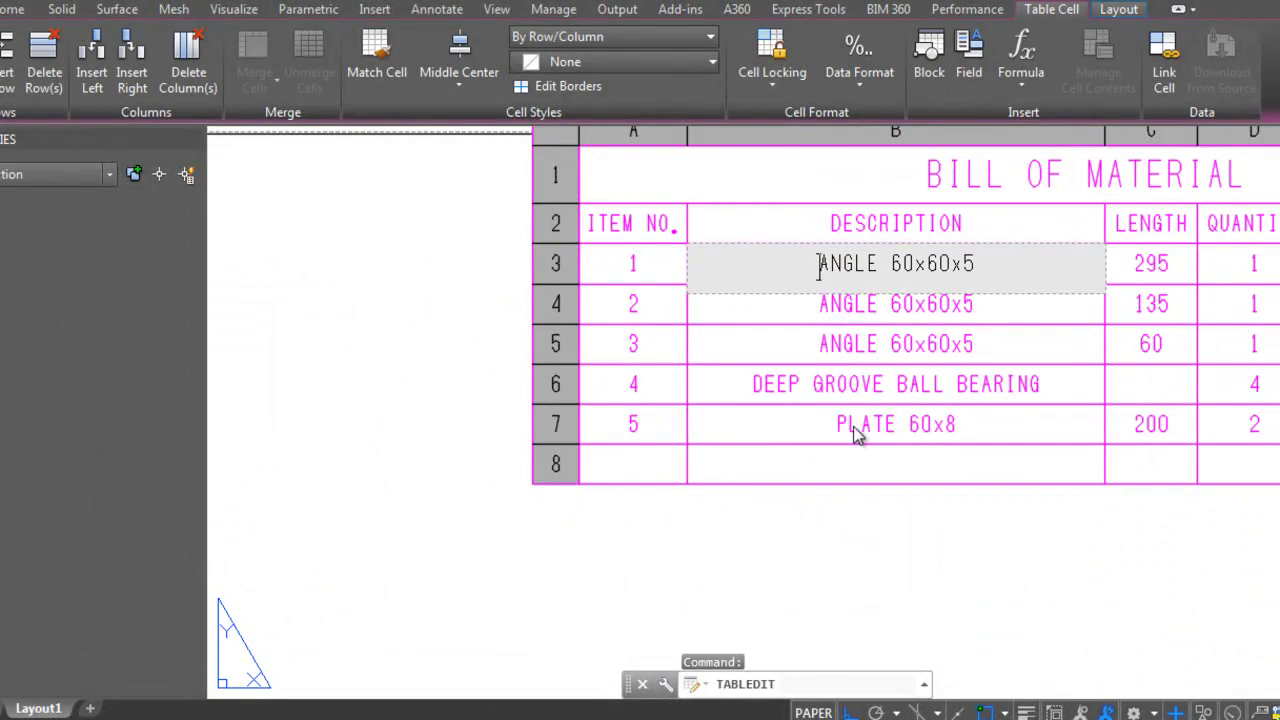
key(F2)
text(FORGE END)
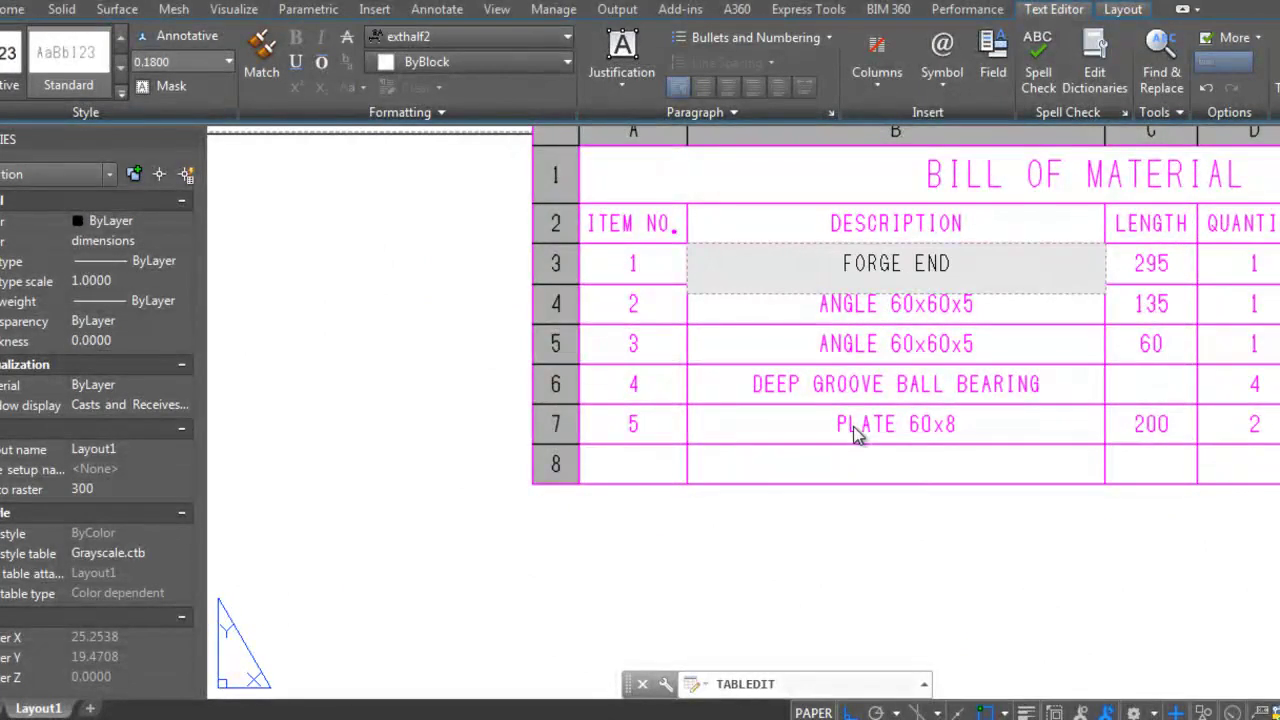
key(Return)
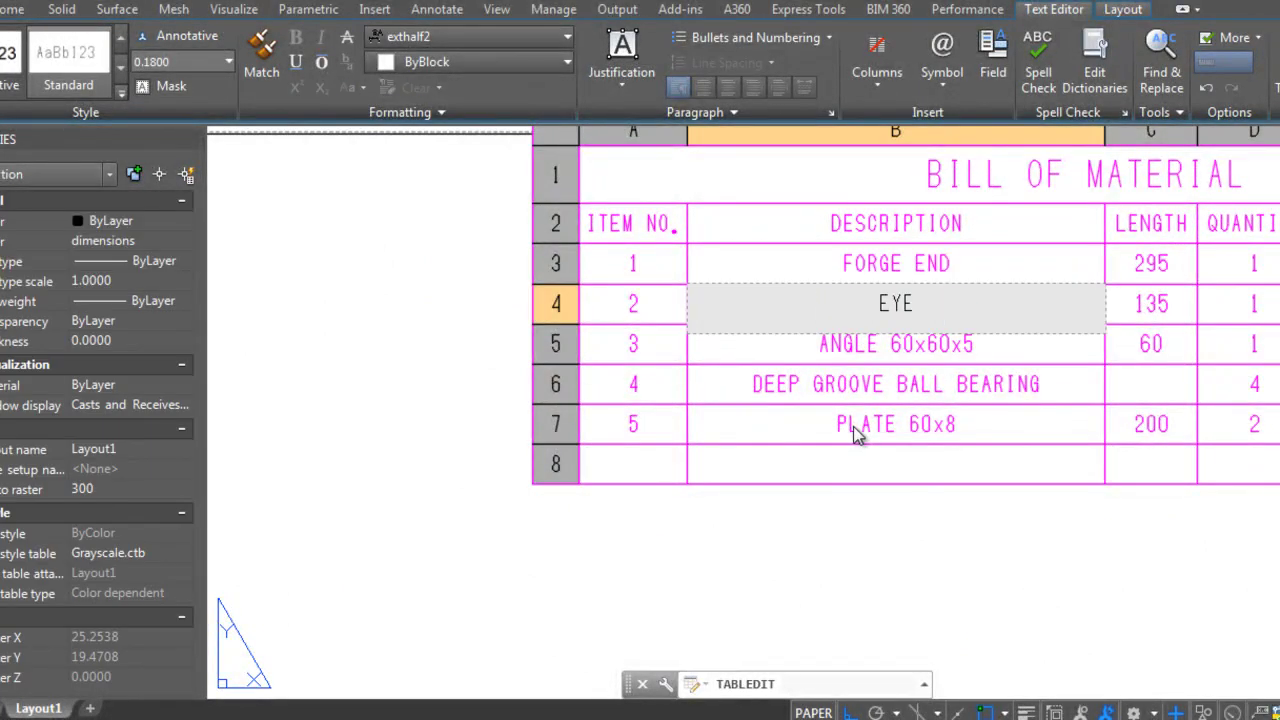
text( END)
key(Return)
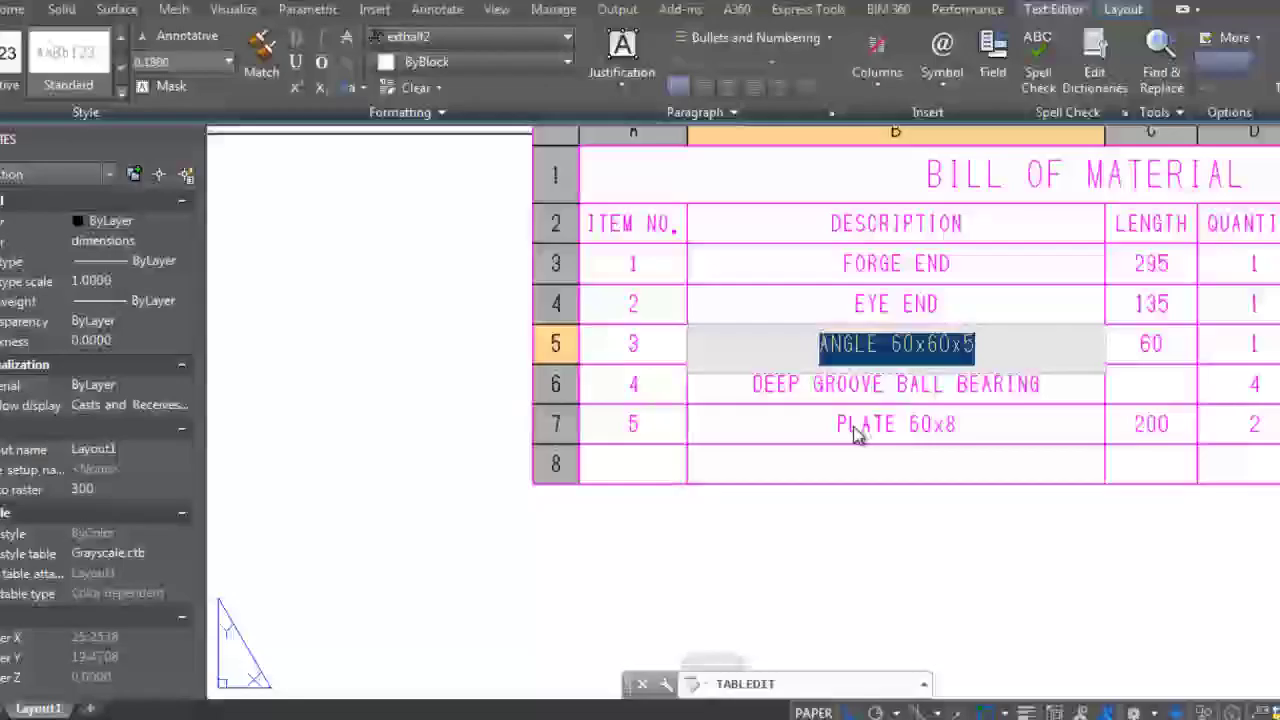
scroll(855, 433, down, 5)
scroll(855, 433, up, 5)
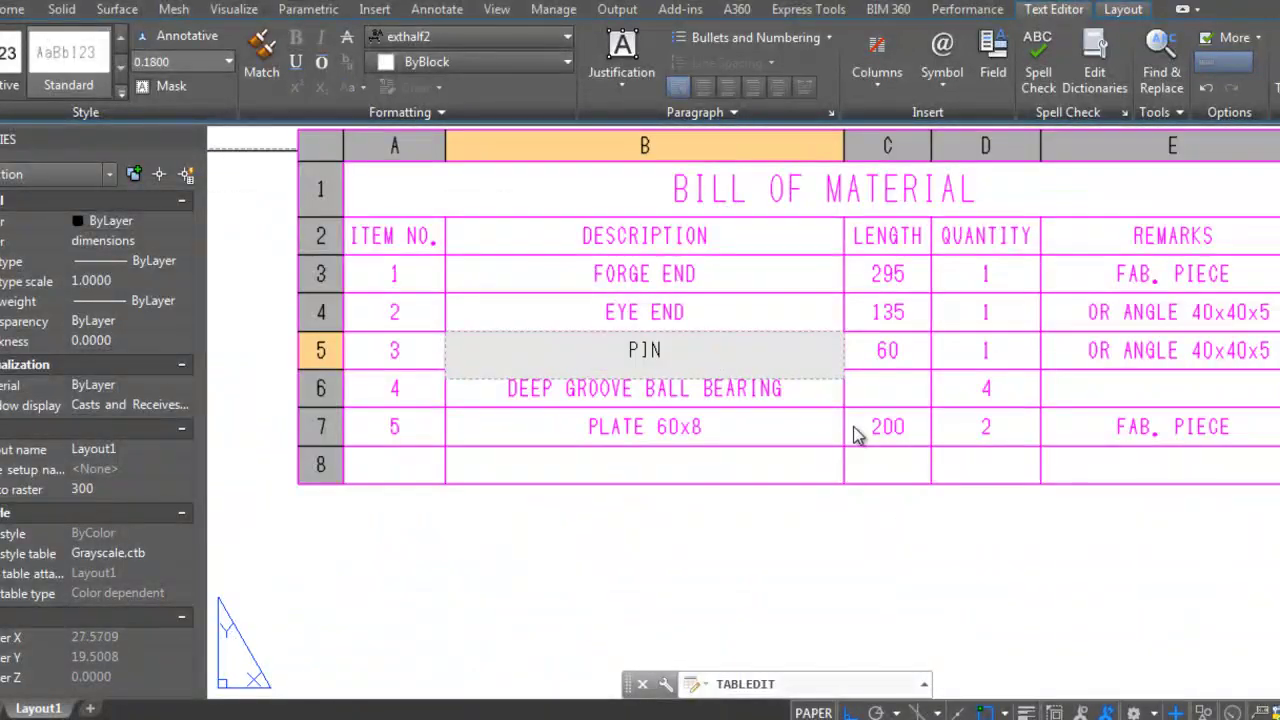
key(Return)
scroll(945, 510, down, 3)
scroll(924, 515, up, 5)
Step: Enter COLLAR and TAPPER PIN in the remaining description cells and finish editing
scroll(922, 515, down, 3)
scroll(865, 514, up, 4)
text(CO)
text(R)
key(Return)
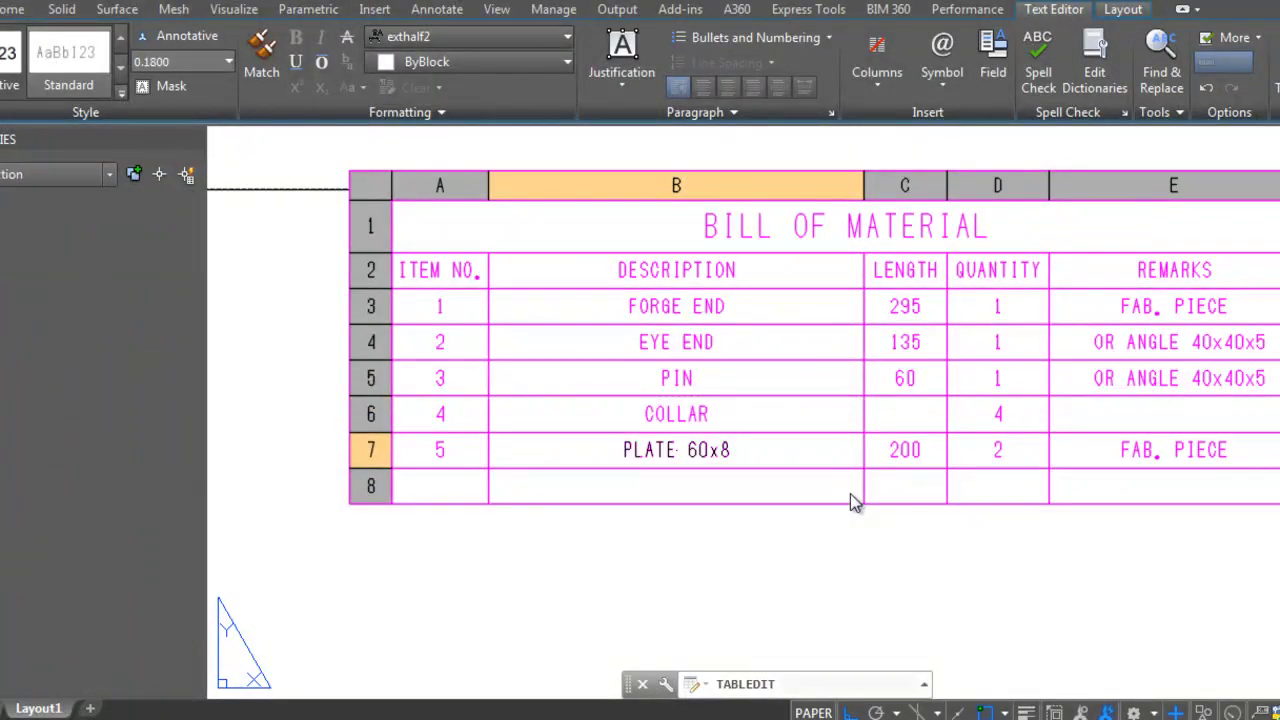
text(TAPPER P)
scroll(847, 395, down, 5)
text(IN)
scroll(830, 300, up, 5)
scroll(830, 250, down, 5)
scroll(838, 244, up, 5)
click(838, 244)
scroll(838, 249, up, 3)
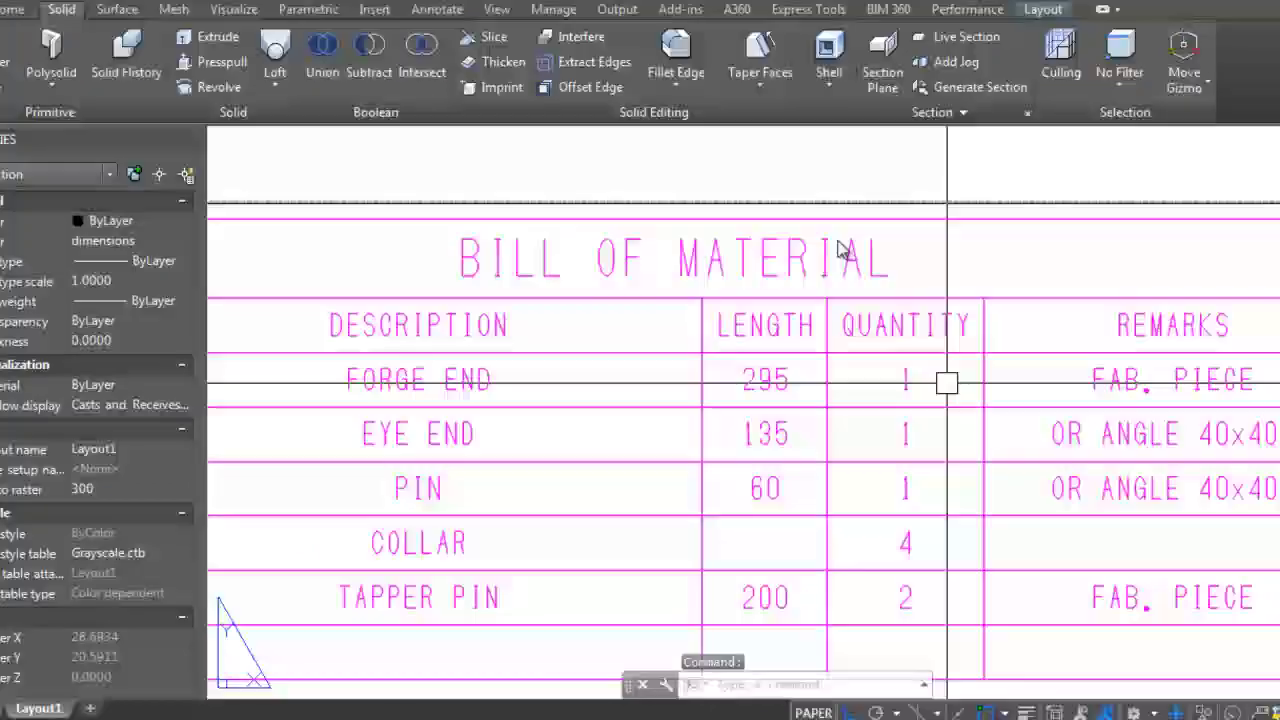
Step: Set the QUANTITY of COLLAR and TAPPER PIN to 1
double_click(840, 250)
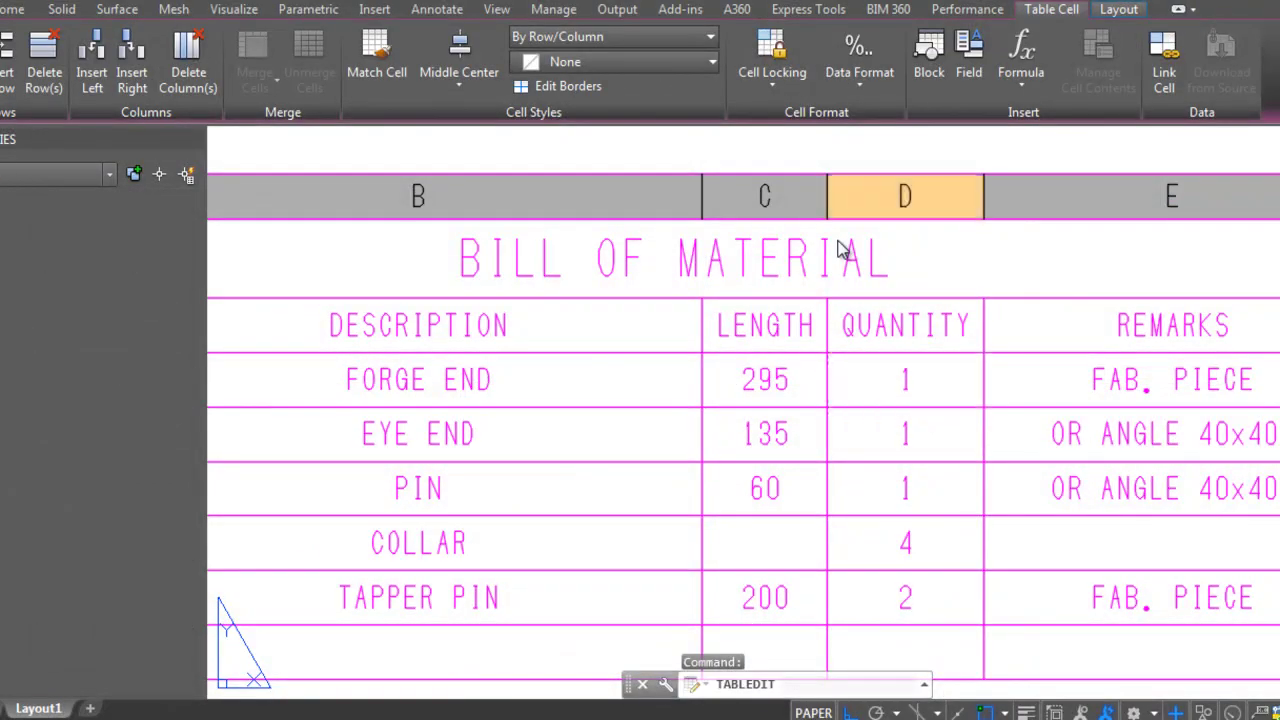
key(BackSpace)
text(1)
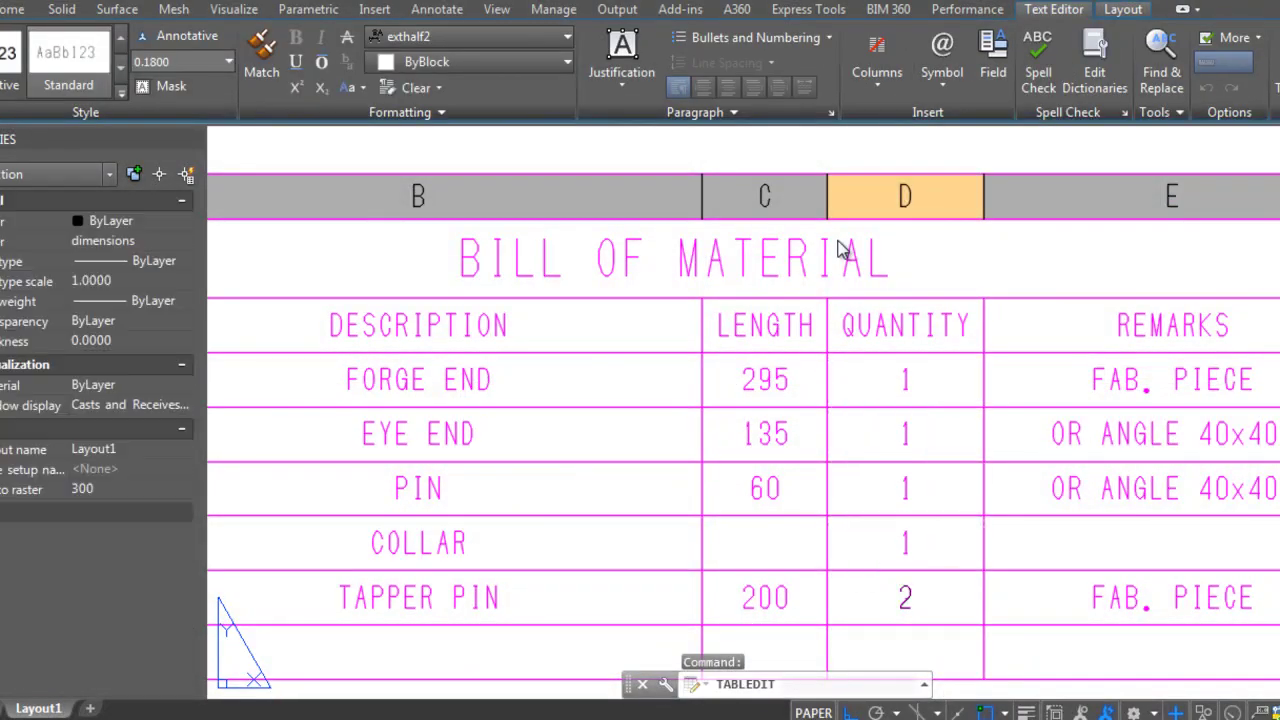
key(Down)
text(1)
key(Down)
scroll(845, 250, down, 5)
scroll(829, 429, up, 3)
Step: Select the REMARKS cells of rows 1–5 and clear their text
click(895, 457)
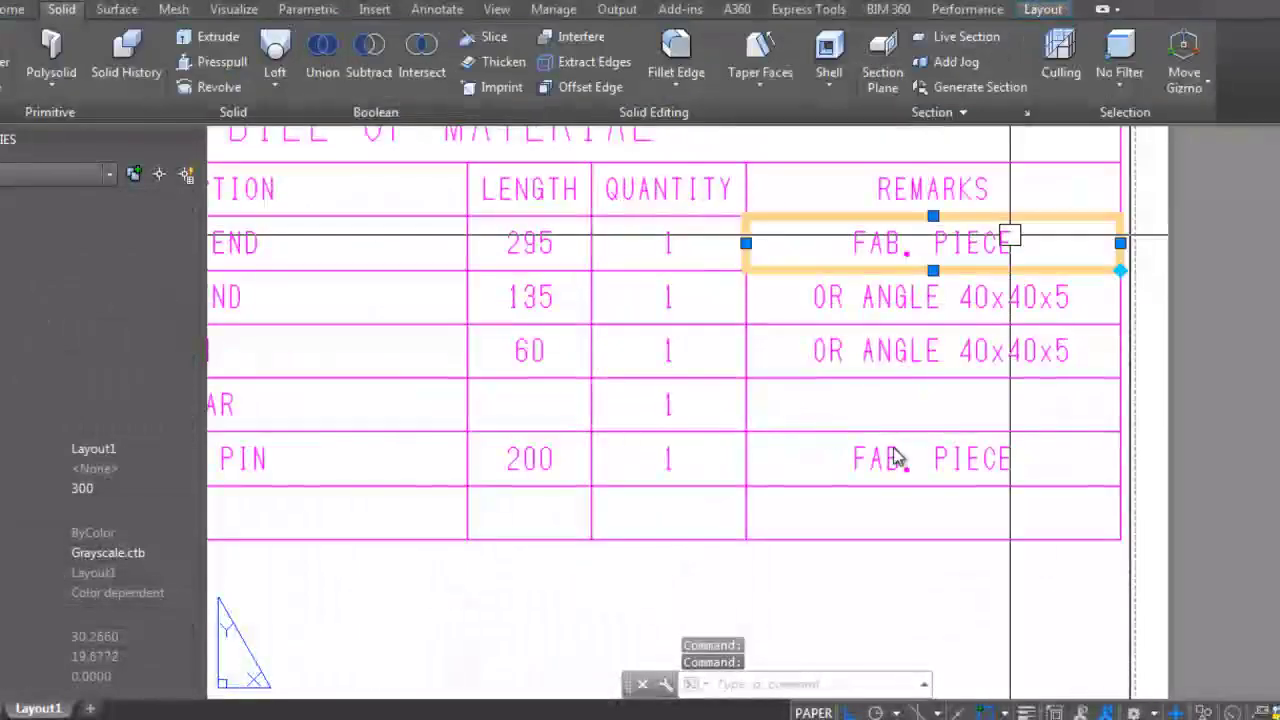
drag(895, 457, 903, 496)
key(Escape)
scroll(903, 496, down, 3)
key(Escape)
scroll(766, 303, up, 3)
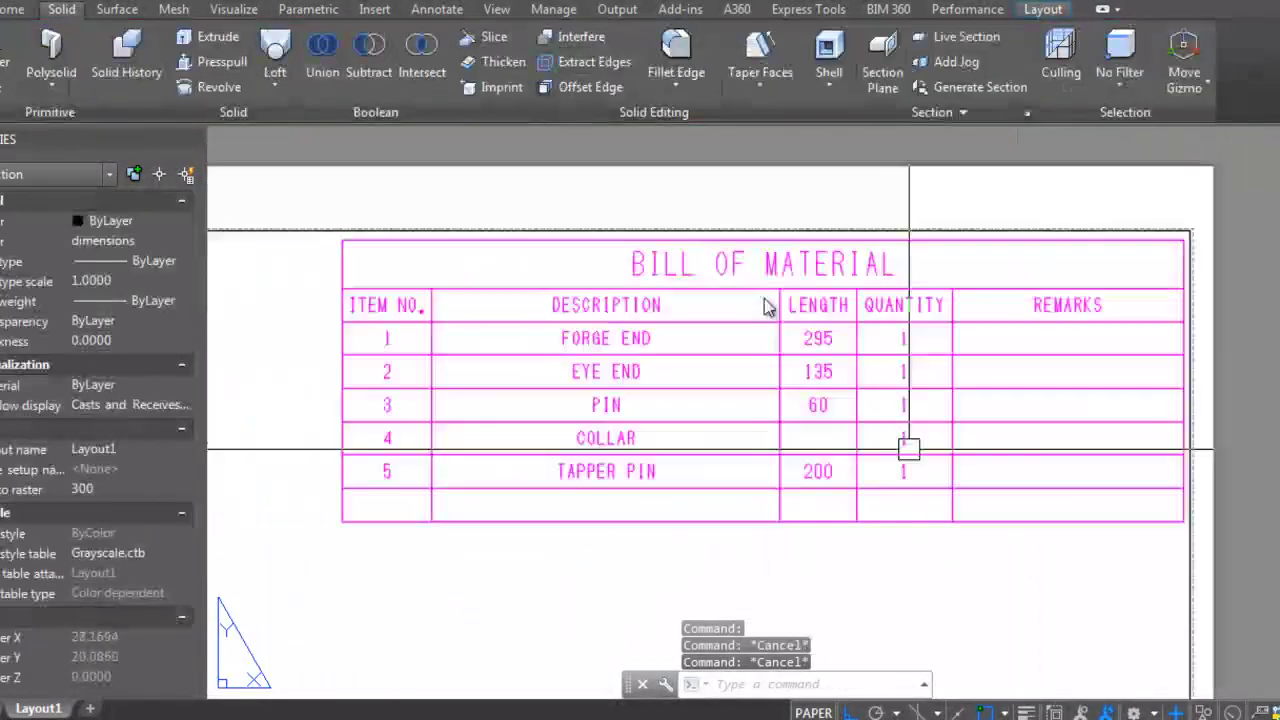
scroll(766, 303, up, 2)
Step: Select the LENGTH column cells up from TAPPER PIN, then cancel the selection
click(755, 484)
click(782, 278)
scroll(814, 300, down, 5)
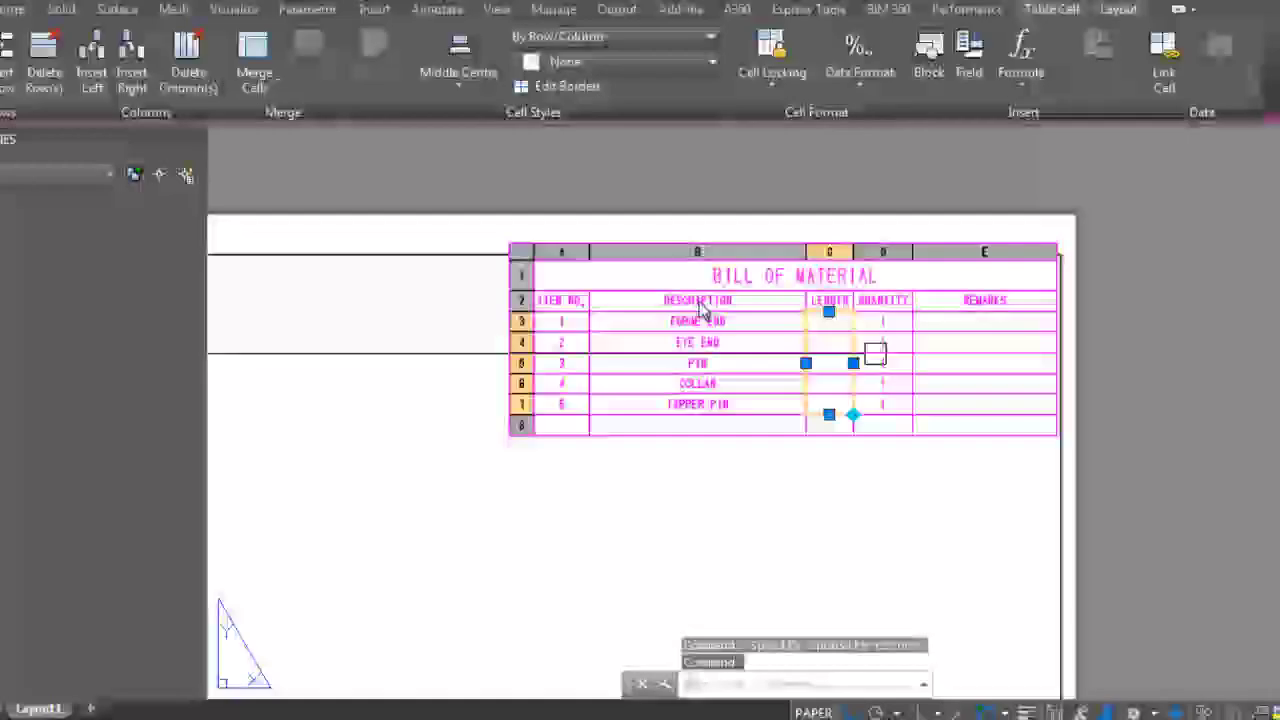
key(Escape)
key(Escape)
scroll(832, 408, up, 4)
scroll(832, 408, down, 2)
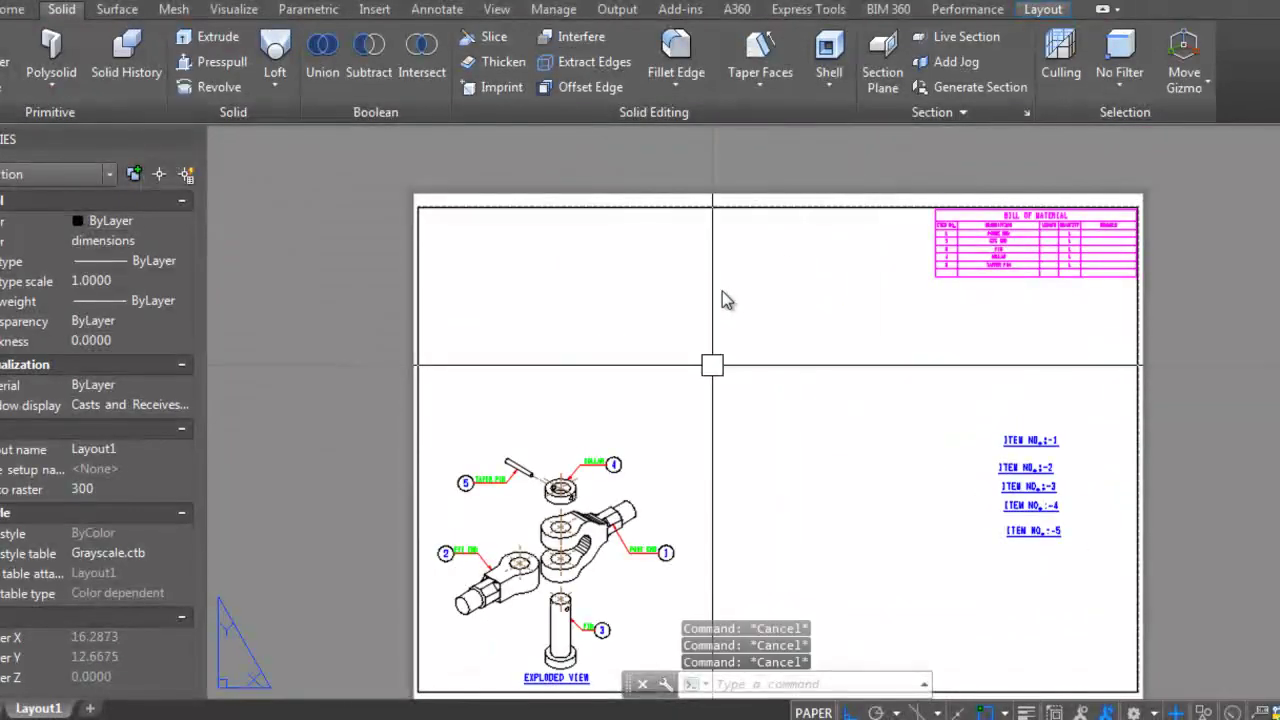
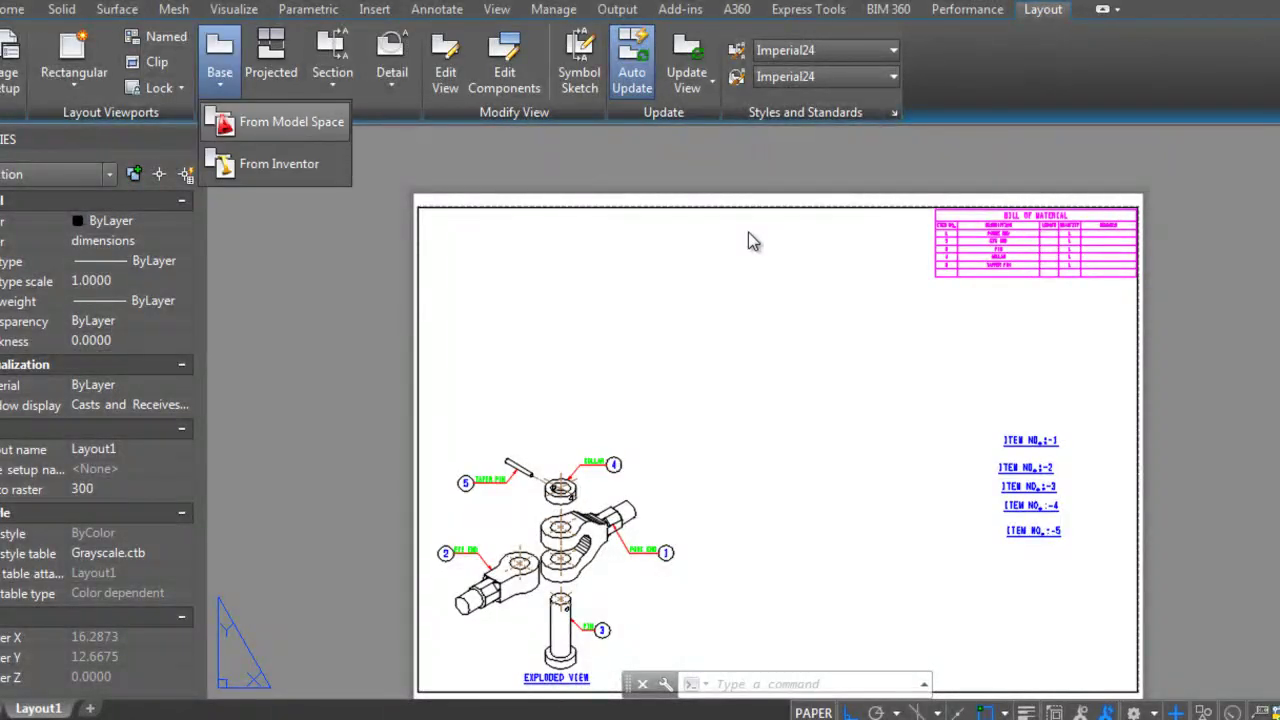
Step: Create a 0.04-scale base view of only the fork end, with a projected view above it
key(Return)
text(e)
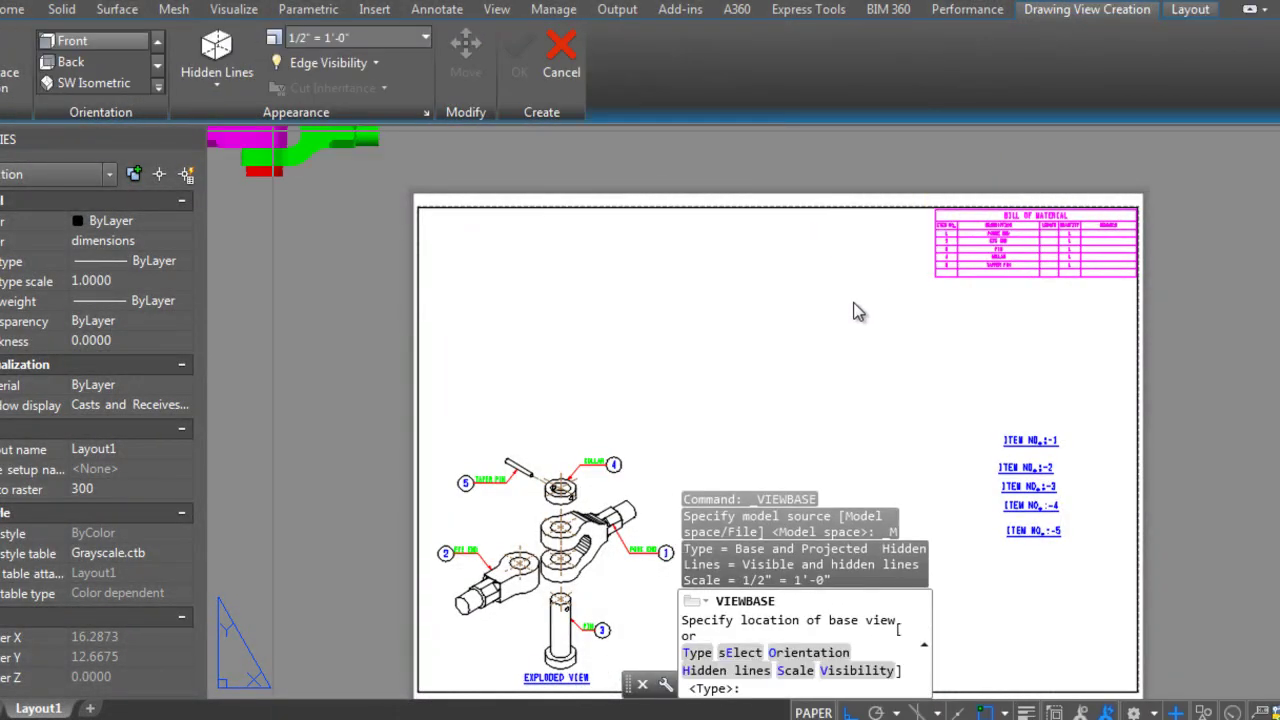
key(Return)
shift+drag(443, 251, 1057, 477)
click(783, 355)
key(Return)
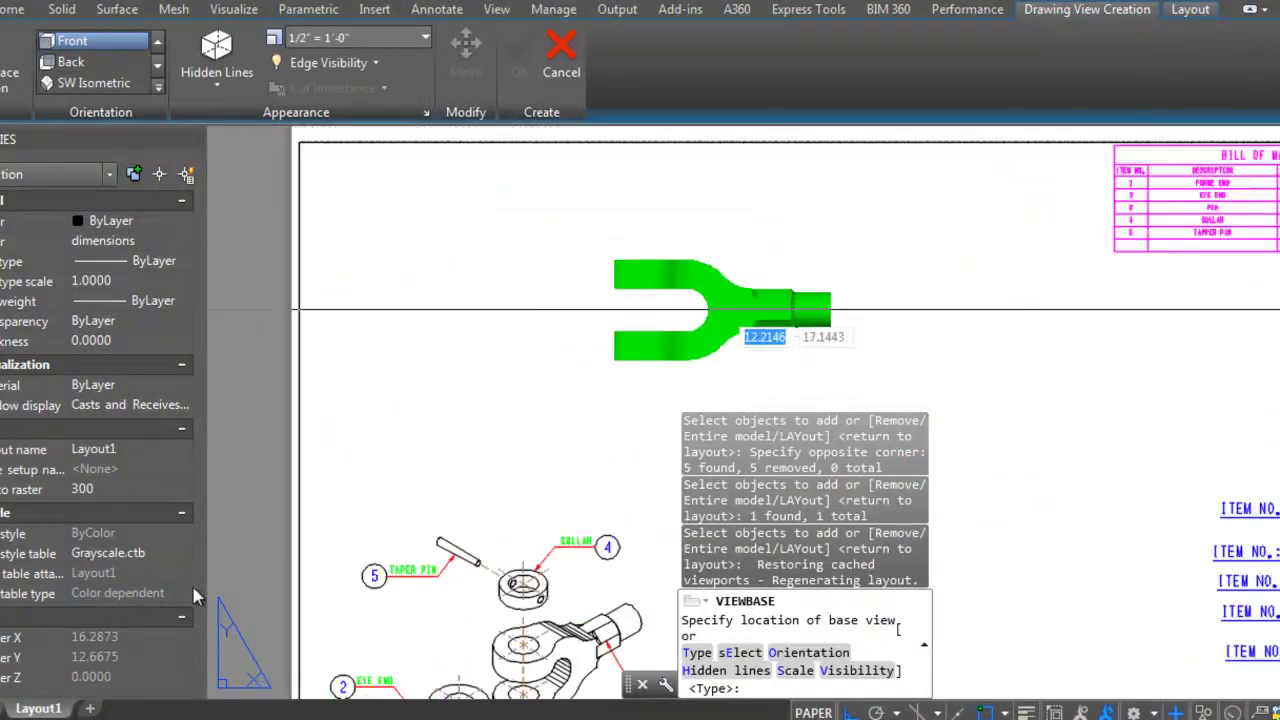
text(s)
key(Return)
text(0.04)
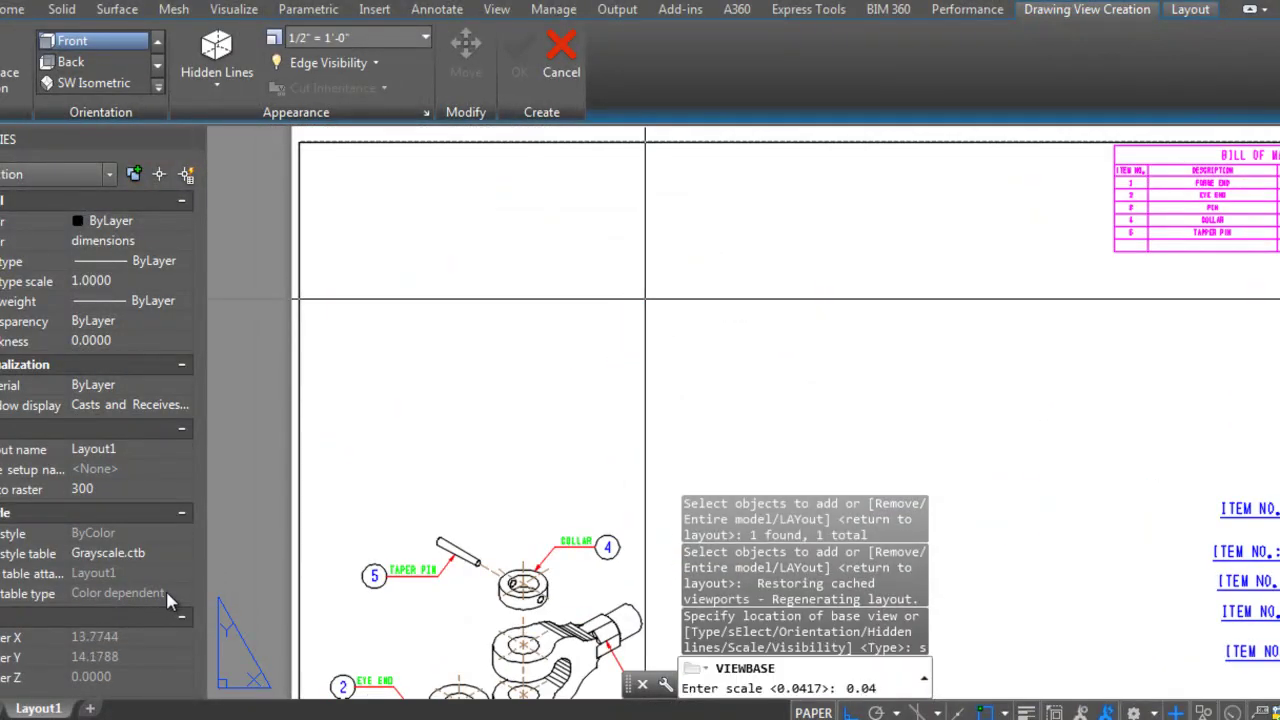
key(Return)
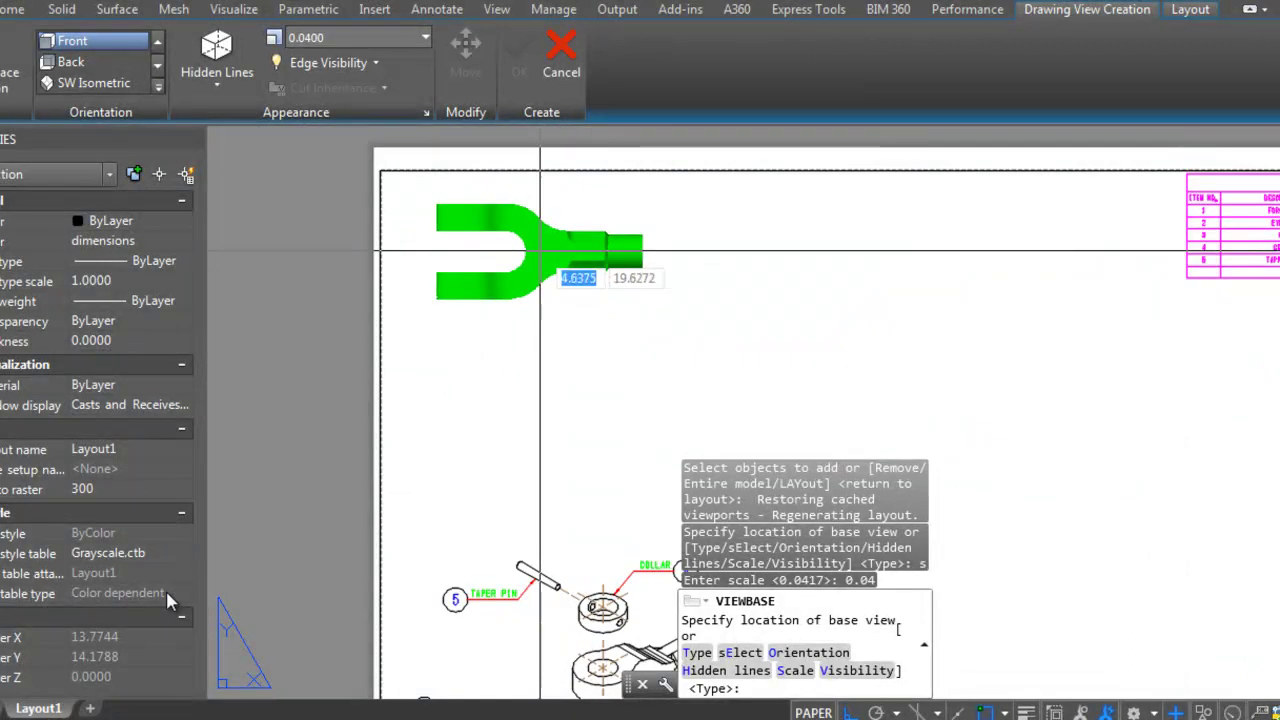
click(503, 412)
key(Return)
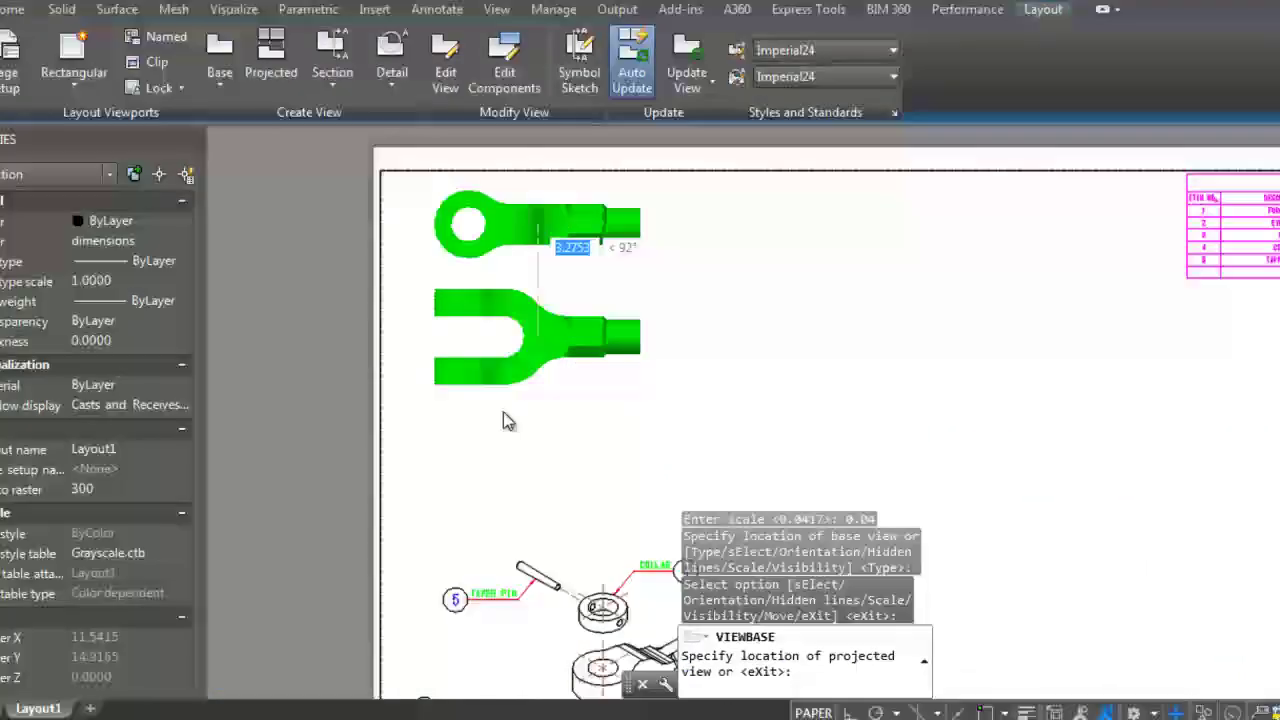
click(503, 412)
key(Return)
key(Escape)
key(Escape)
Step: Move the two fork-end views to their new position on the sheet
scroll(505, 420, up, 3)
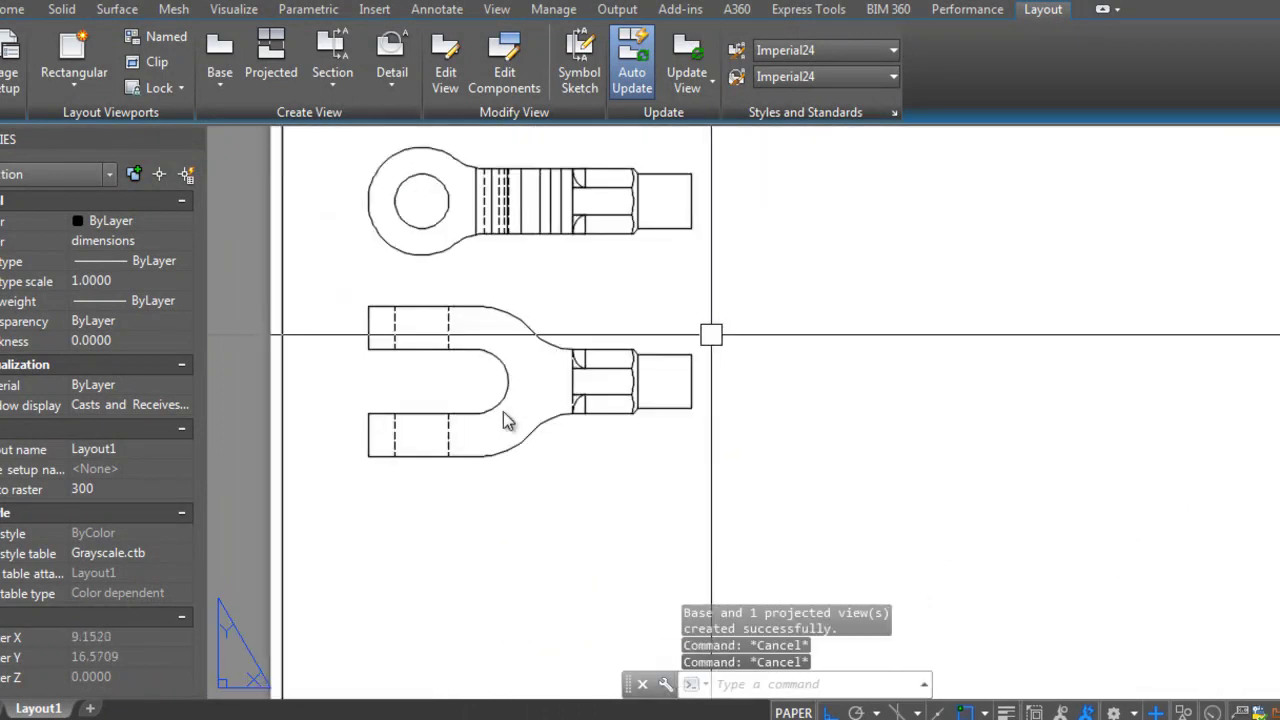
text(m)
key(Return)
click(507, 420)
key(Return)
click(507, 420)
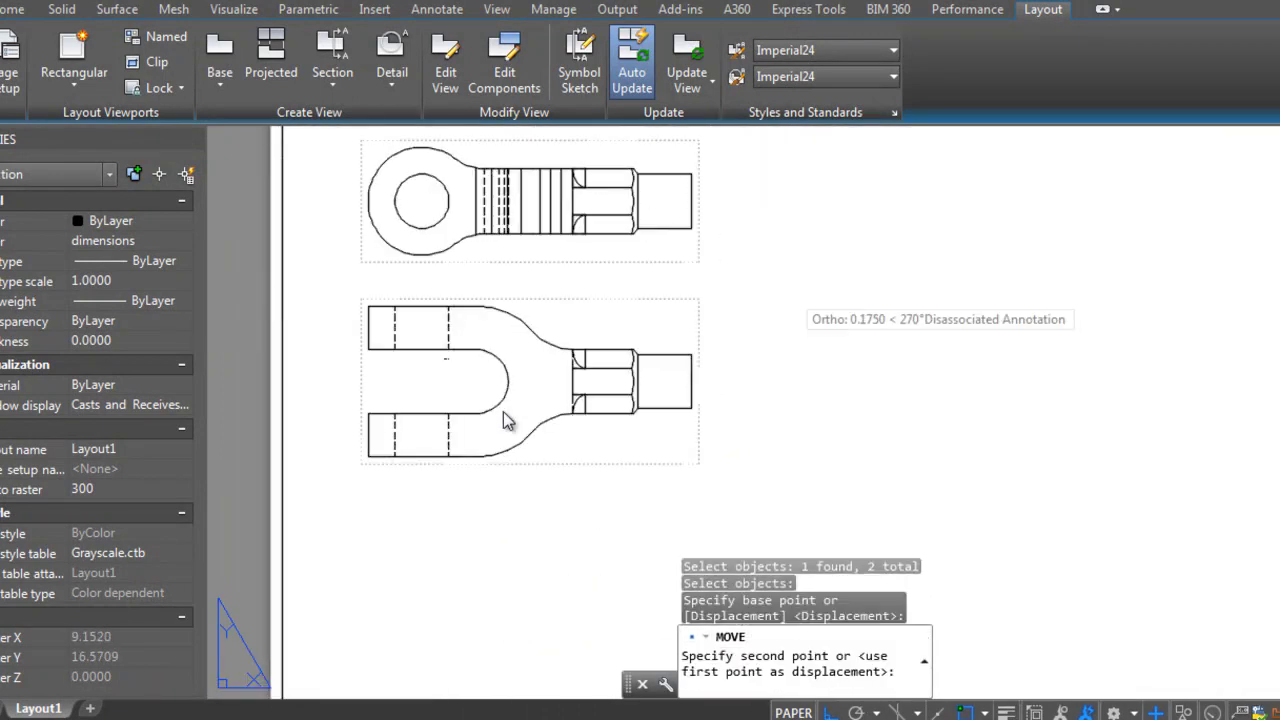
scroll(786, 334, down, 3)
click(786, 334)
Step: Move the ITEM NO.:-1 label left so it sits beneath the views
key(Return)
scroll(757, 337, up, 3)
click(762, 322)
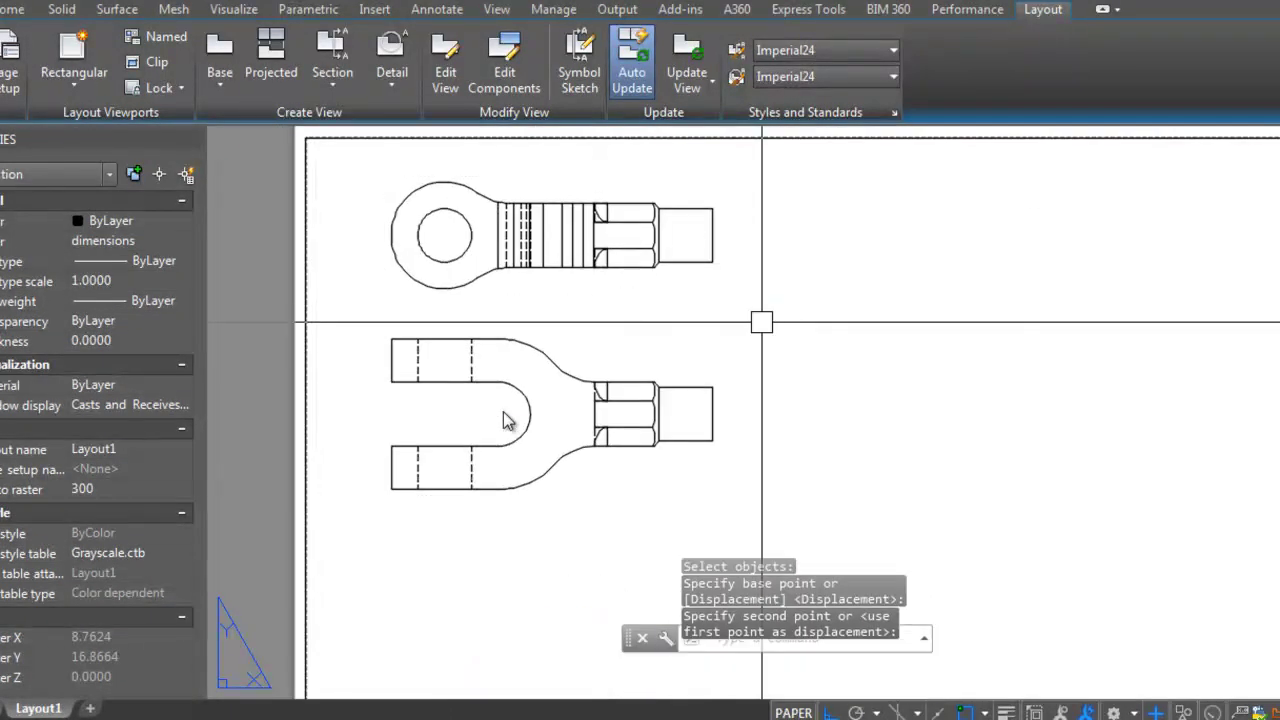
scroll(762, 322, down, 3)
scroll(957, 280, up, 3)
click(957, 280)
key(Return)
click(957, 323)
click(957, 323)
click(477, 291)
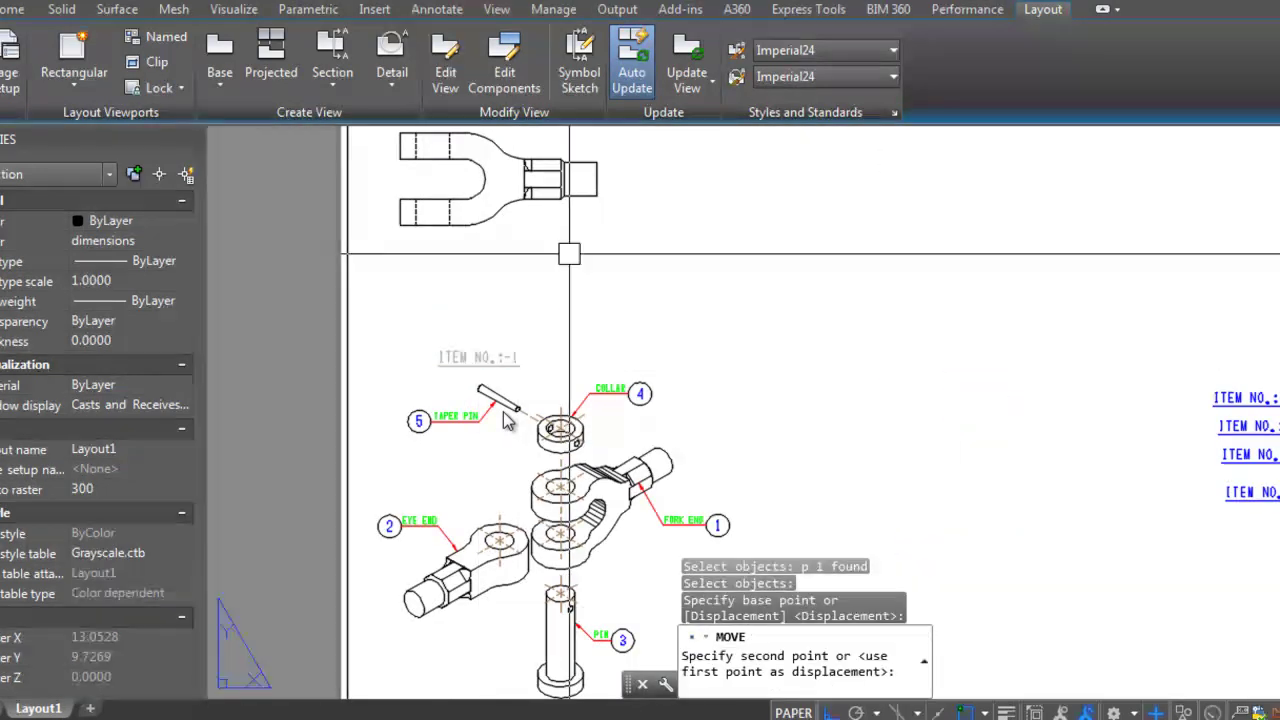
click(504, 413)
scroll(504, 413, down, 2)
scroll(504, 413, up, 2)
scroll(706, 280, down, 2)
Step: Add the 100 length dimension from the eye centre to the shank's right end
scroll(706, 275, up, 3)
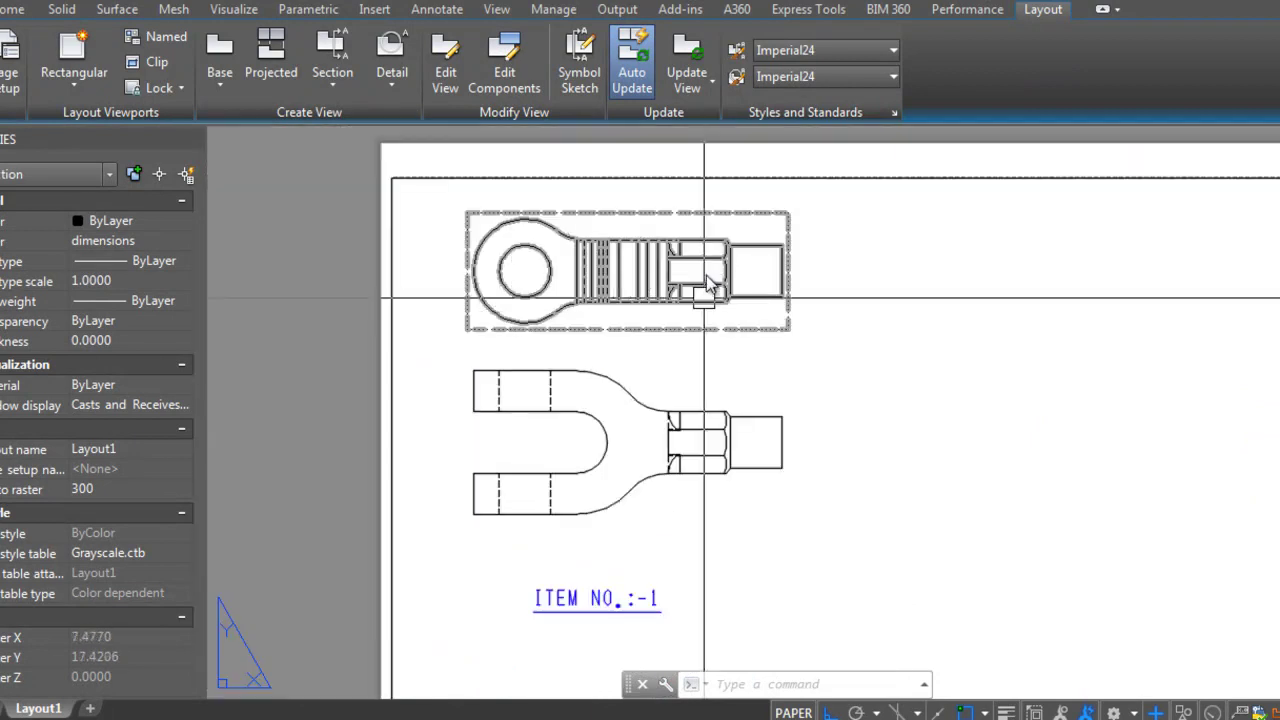
key(Escape)
key(Escape)
scroll(760, 280, up, 3)
scroll(783, 287, down, 1)
text(ra)
key(Return)
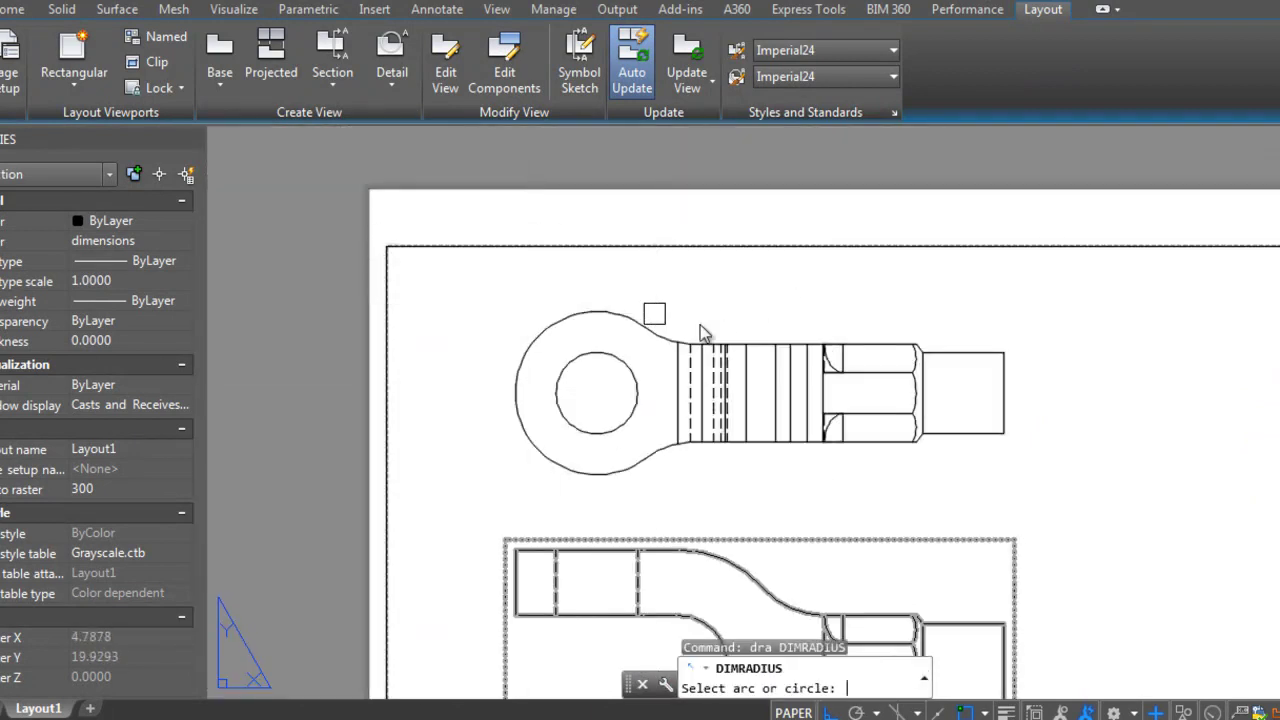
scroll(700, 325, up, 2)
click(694, 294)
scroll(694, 294, up, 3)
scroll(893, 335, down, 3)
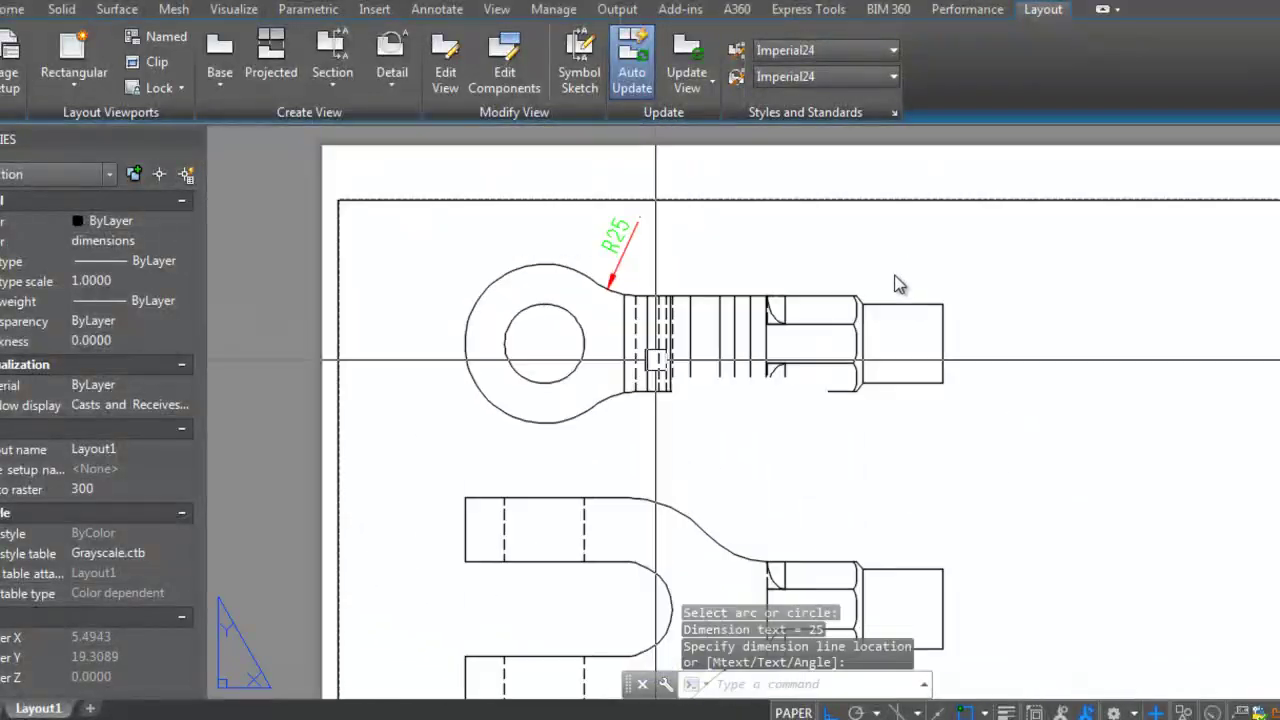
scroll(655, 360, up, 2)
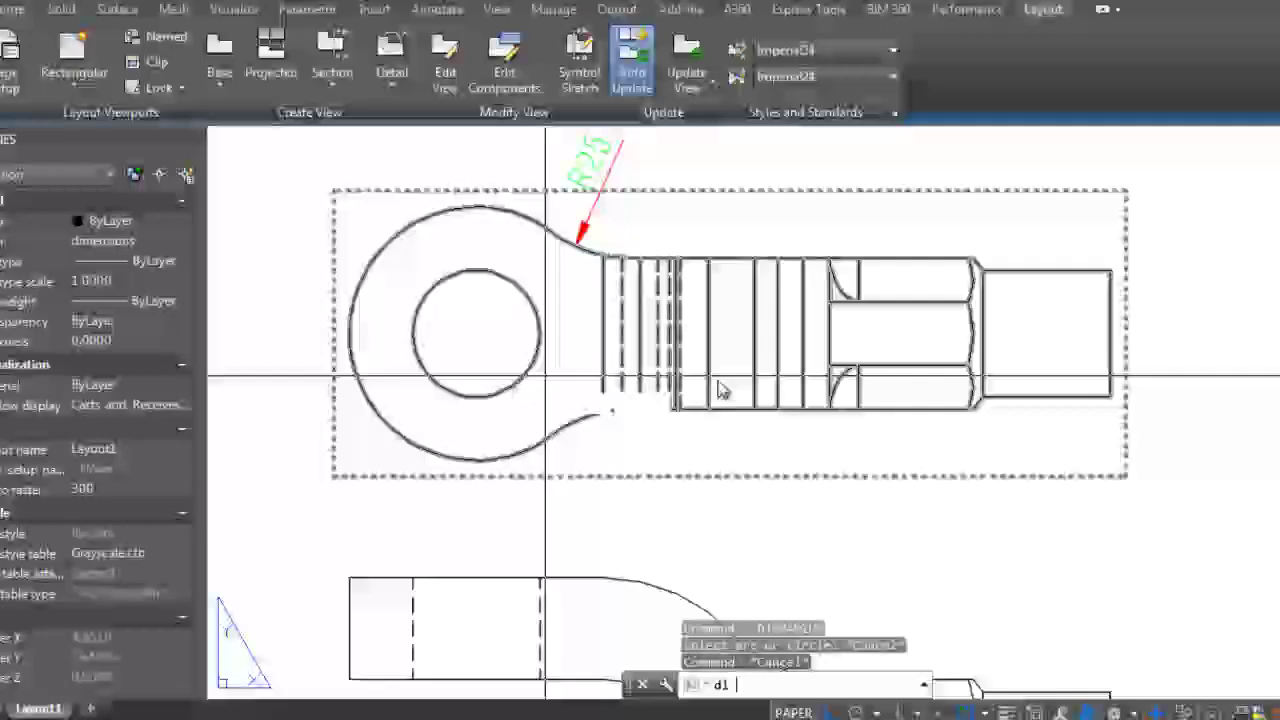
shift+right_click(715, 378)
click(601, 474)
click(528, 386)
scroll(900, 390, up, 3)
shift+right_click(992, 390)
click(1052, 351)
click(936, 388)
scroll(936, 388, down, 3)
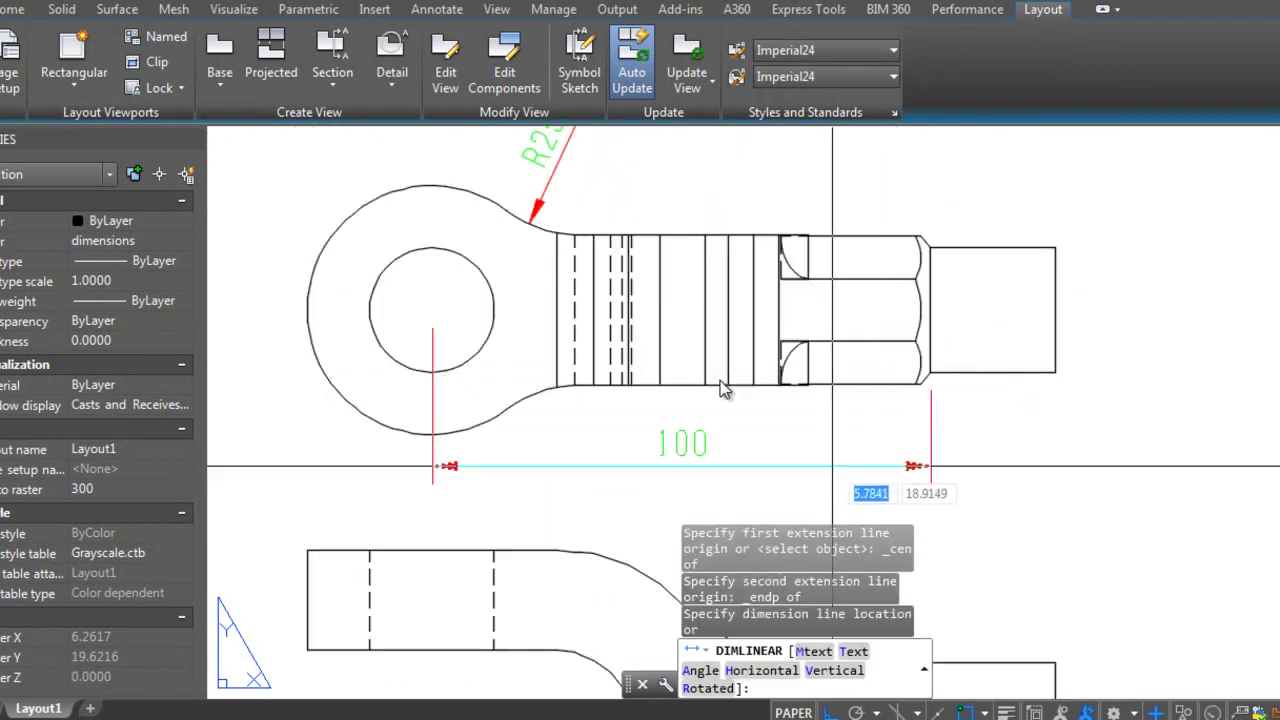
click(832, 462)
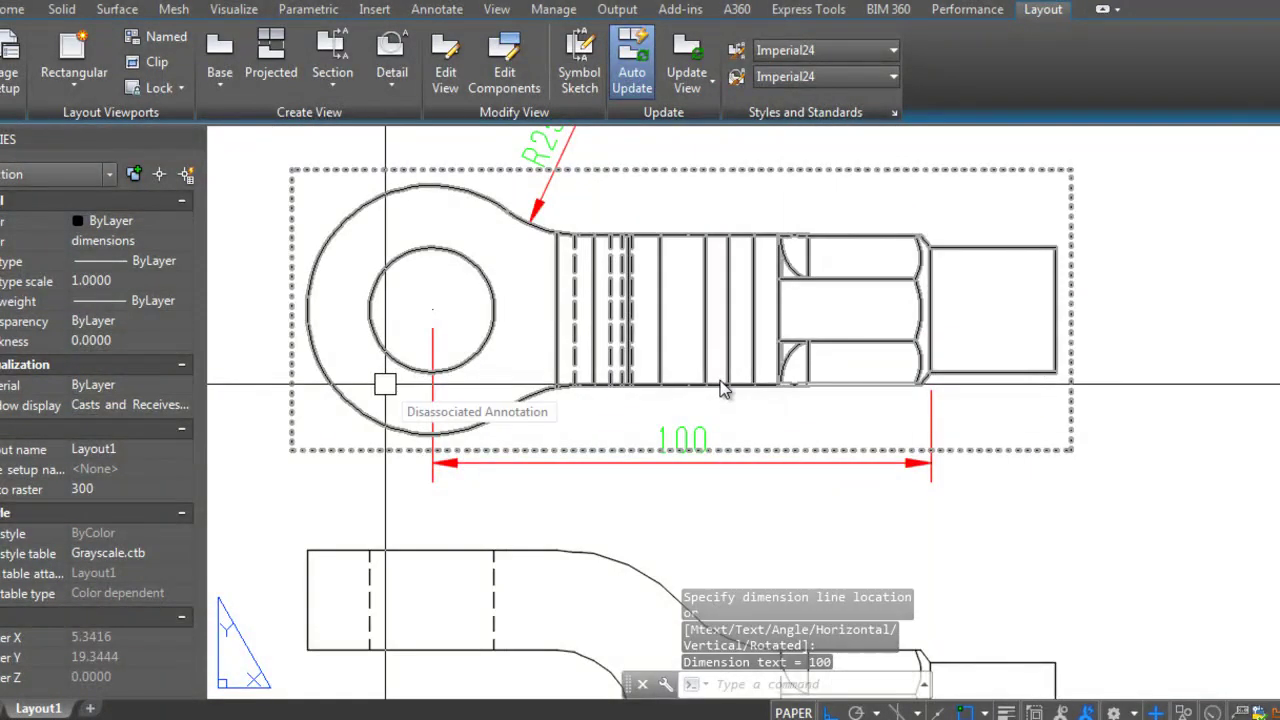
click(806, 685)
text(dra)
Step: Add an R25 radius on the eye's outer arc and a Ø25 diameter on the hole
key(Return)
scroll(384, 308, up, 3)
scroll(384, 308, down, 3)
click(384, 308)
click(384, 308)
text(ddi)
key(Return)
scroll(384, 308, up, 3)
click(430, 334)
click(504, 408)
scroll(504, 408, down, 3)
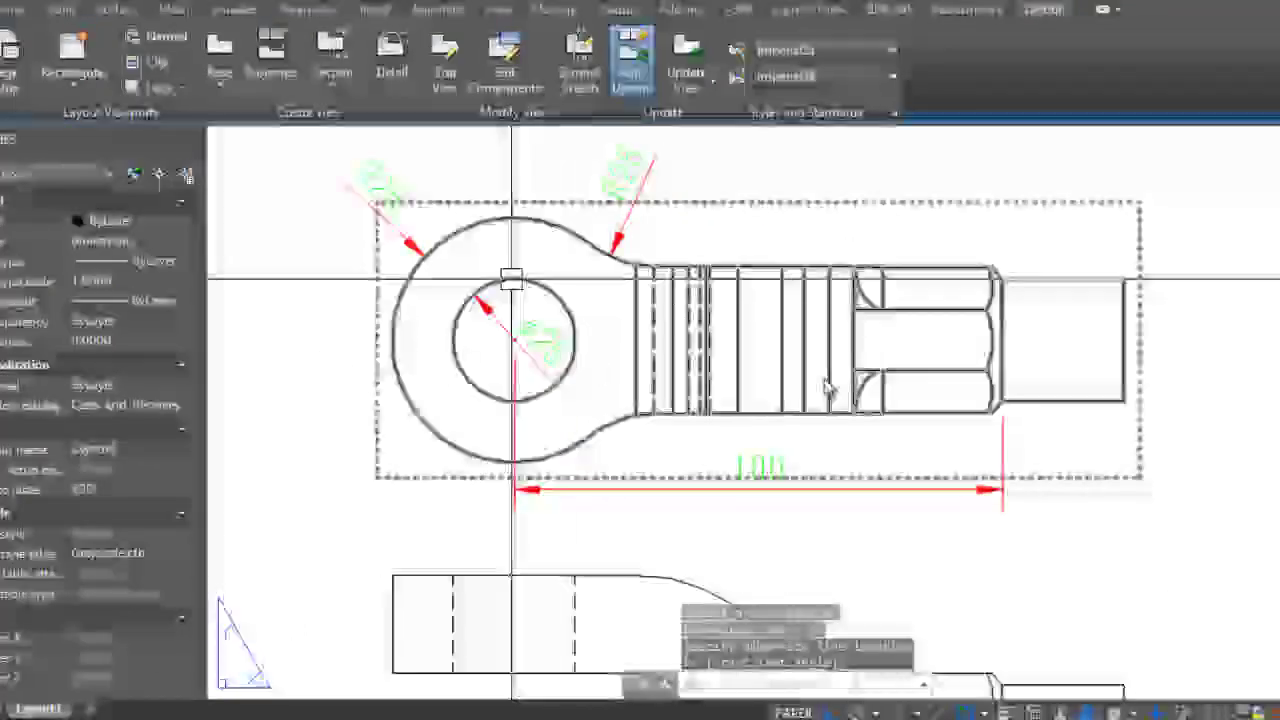
scroll(813, 379, up, 2)
text(dl)
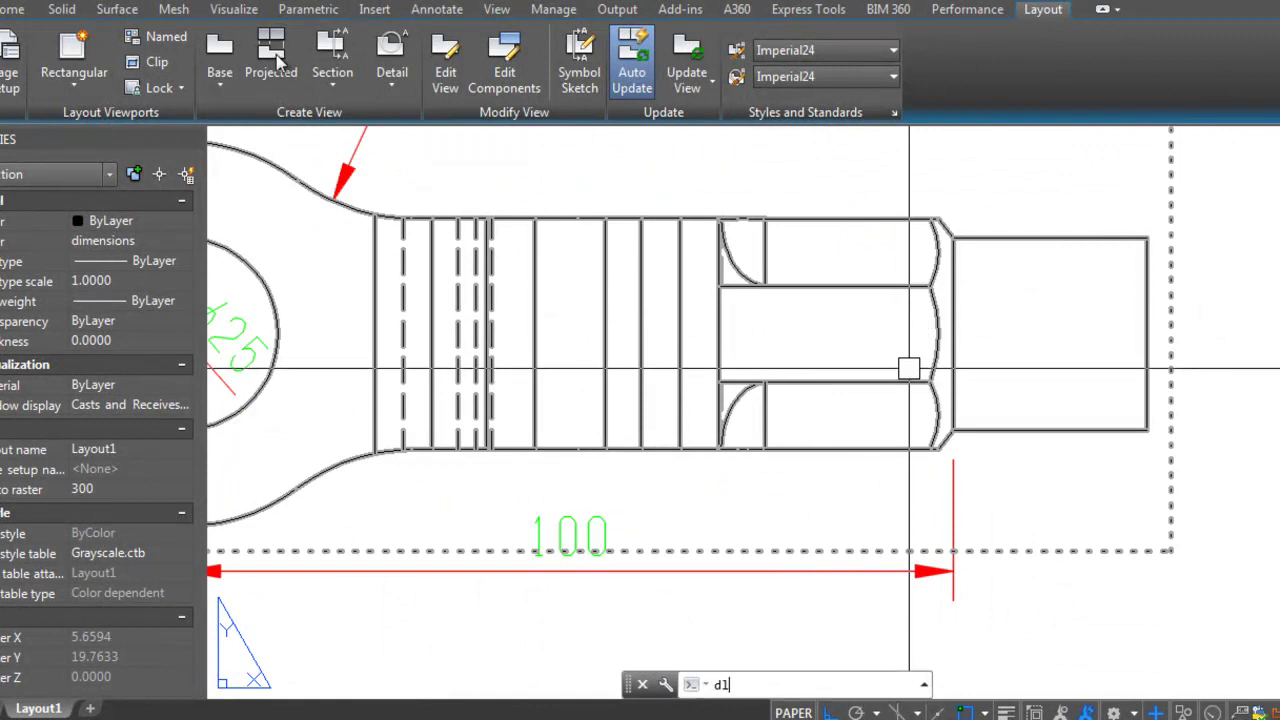
Step: Place a 30 dimension across the square end, then erase it as misplaced
text(i)
key(Return)
scroll(908, 368, up, 2)
shift+right_click(804, 373)
key(e)
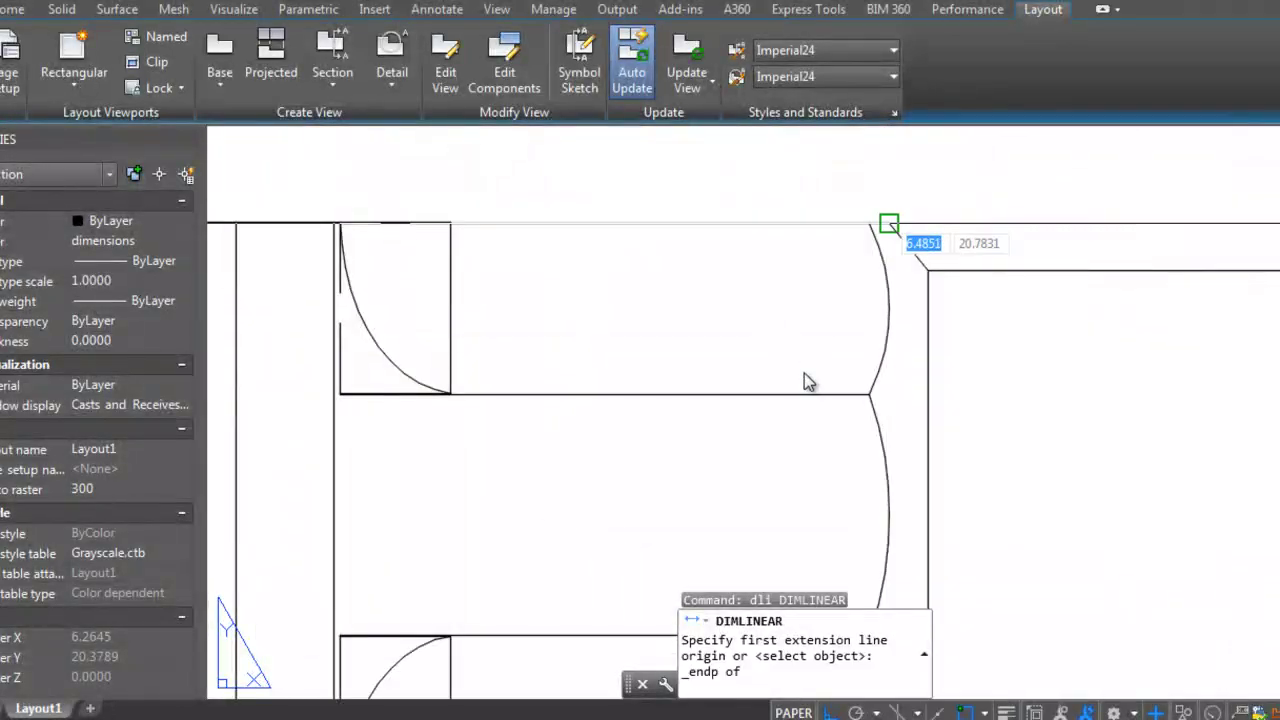
click(889, 222)
scroll(914, 459, up, 2)
shift+right_click(914, 459)
key(e)
scroll(723, 285, up, 3)
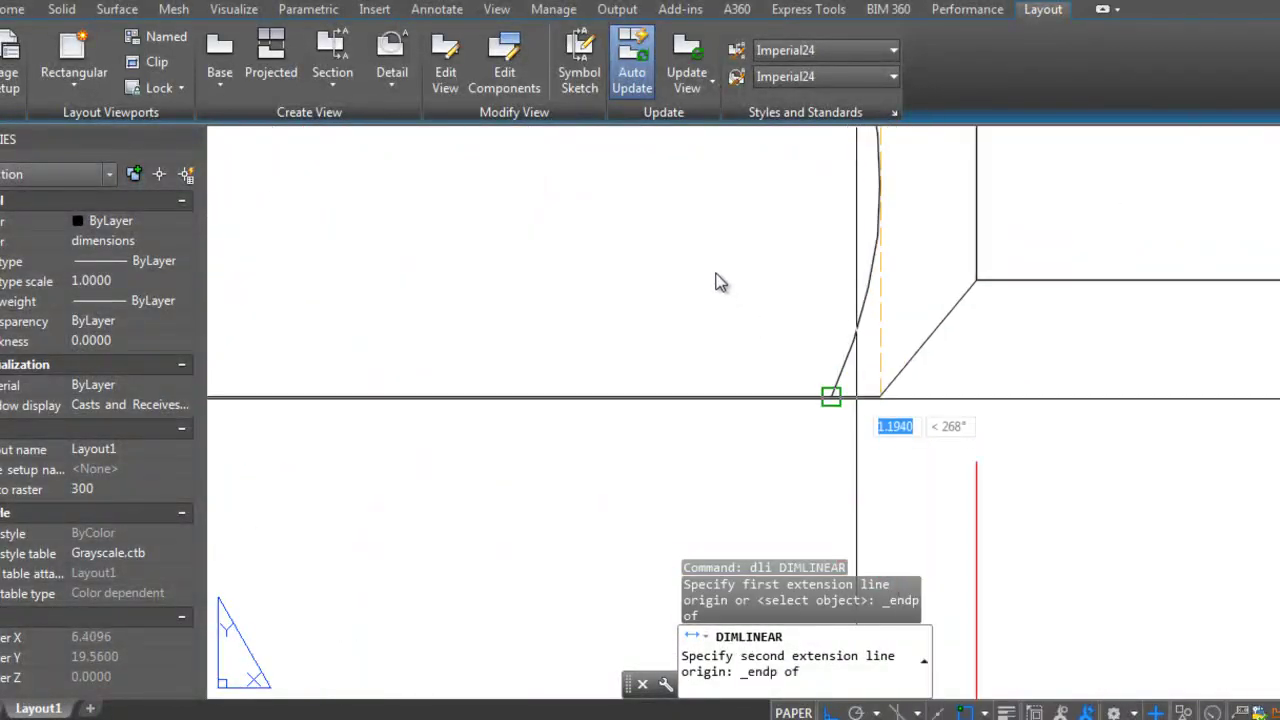
click(722, 276)
scroll(722, 276, down, 3)
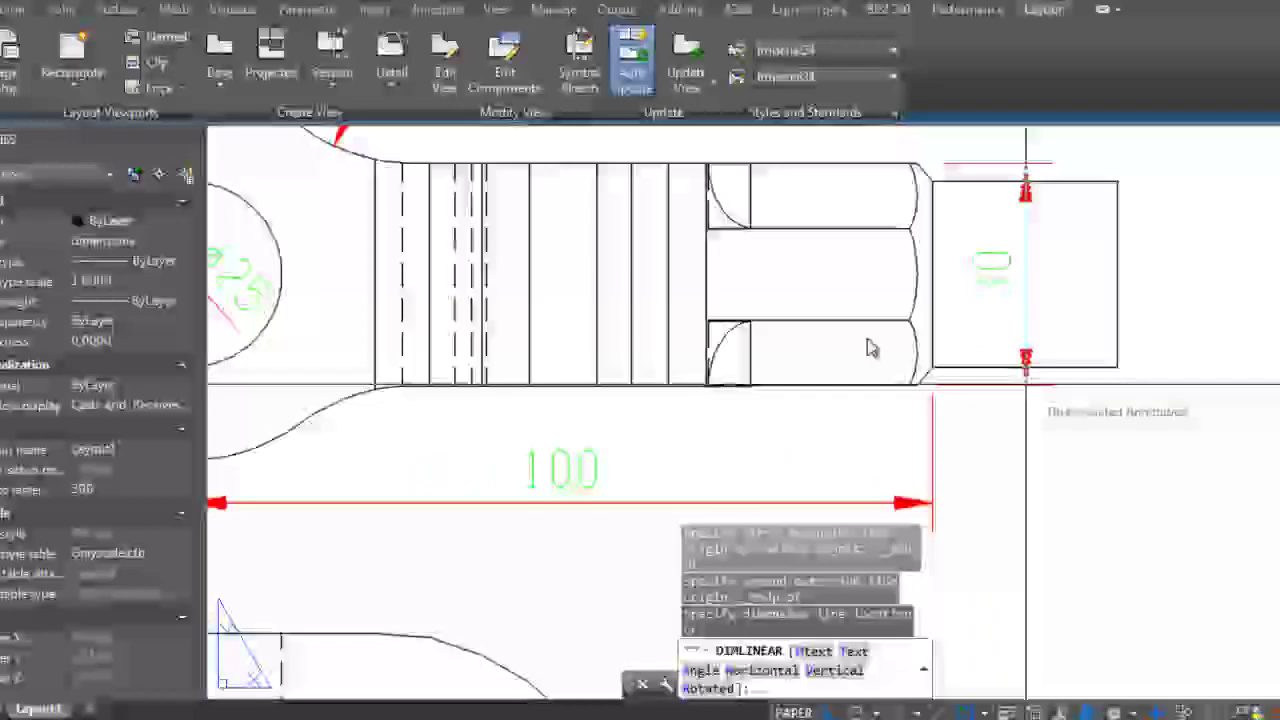
click(1031, 394)
text(ed)
key(Return)
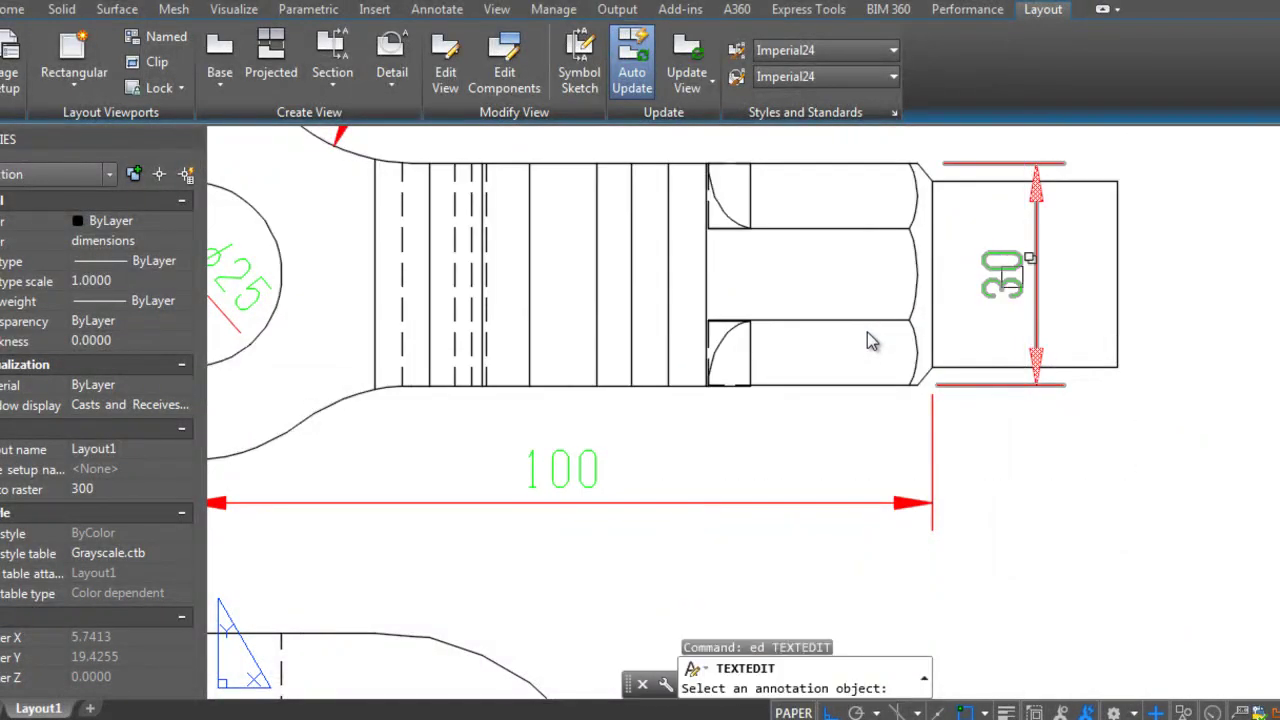
key(Escape)
key(Escape)
click(1012, 277)
text(e)
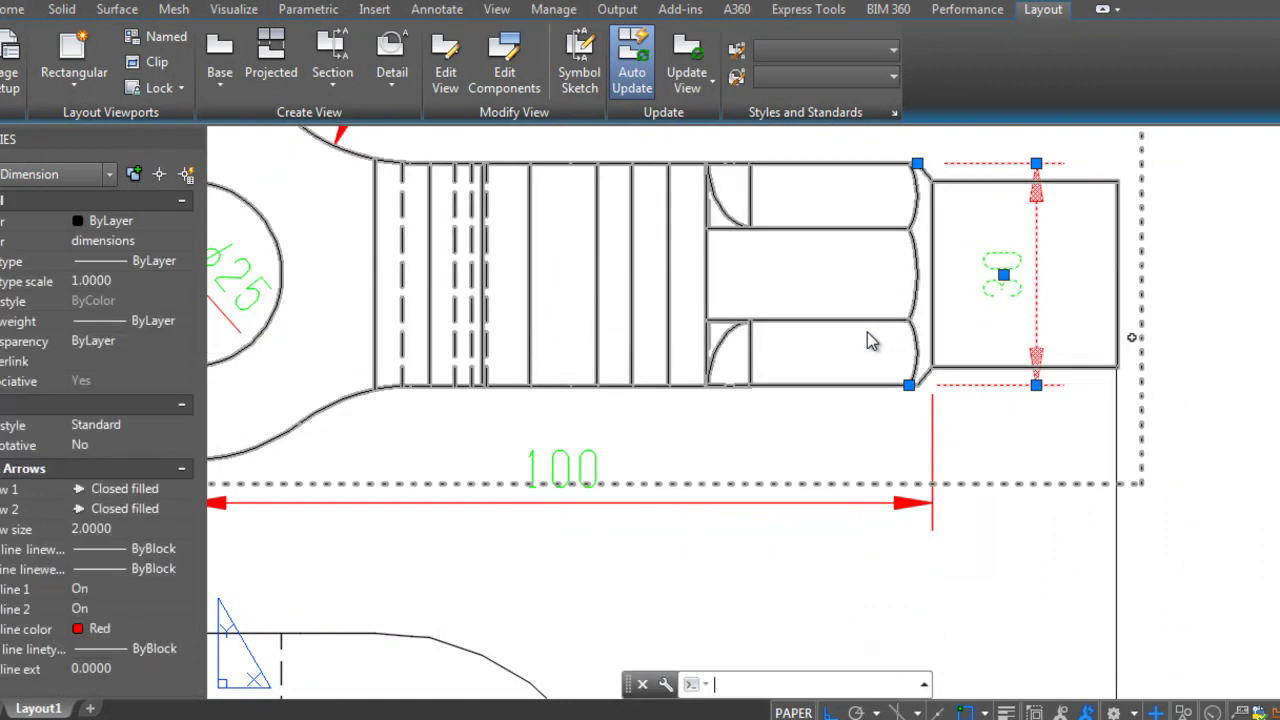
key(Return)
Step: Dimension the square section's edge as a vertical 30 and edit it to read 30 Sq
text(dli)
key(Return)
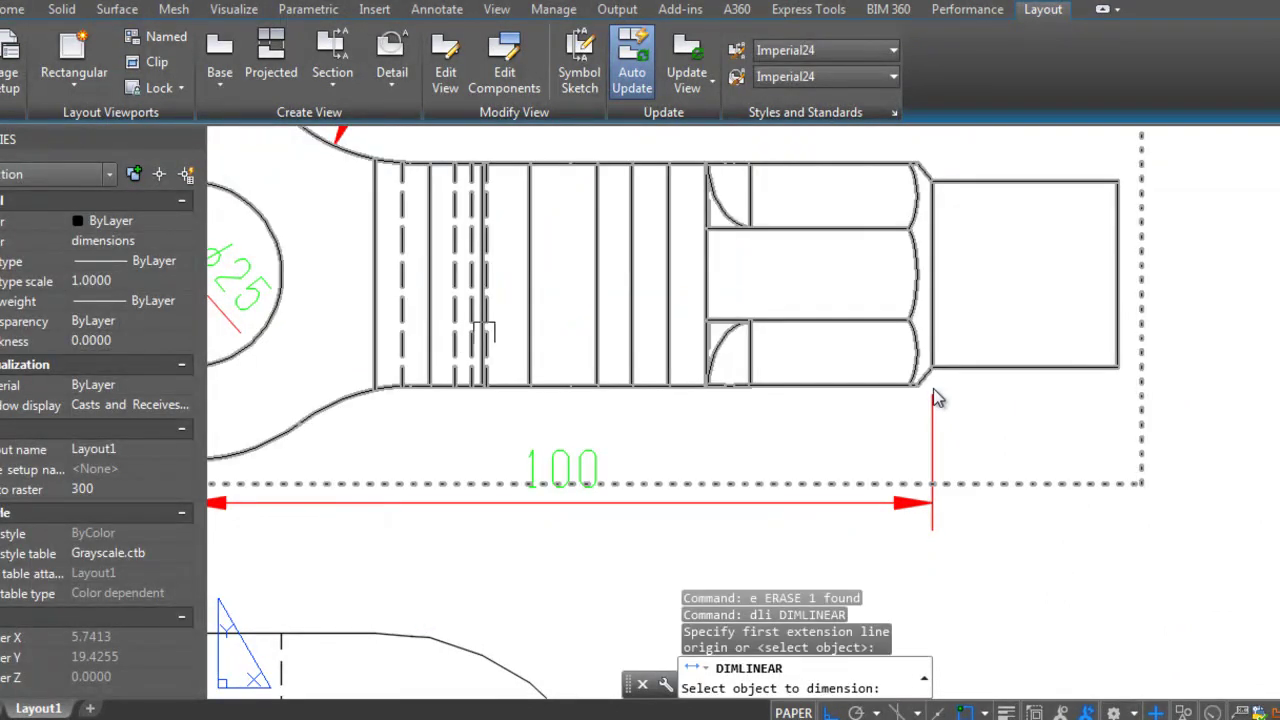
key(Return)
click(933, 388)
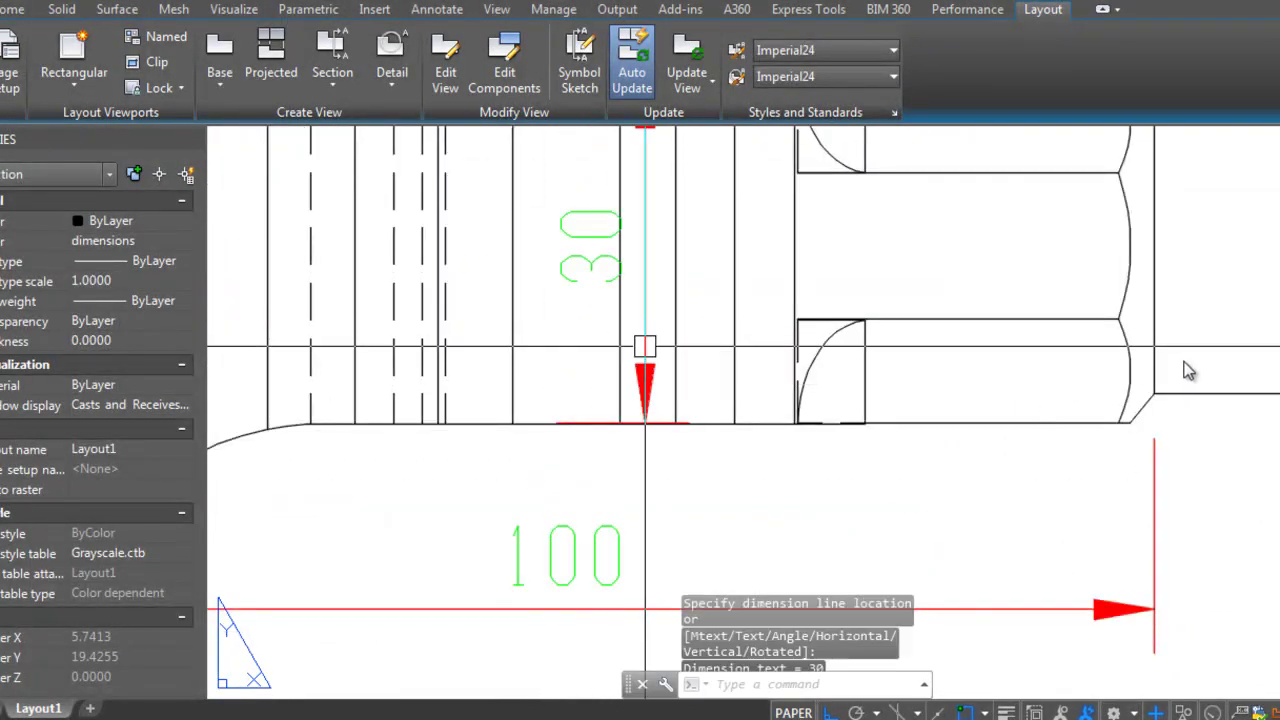
click(628, 370)
text(ed)
key(Return)
click(645, 300)
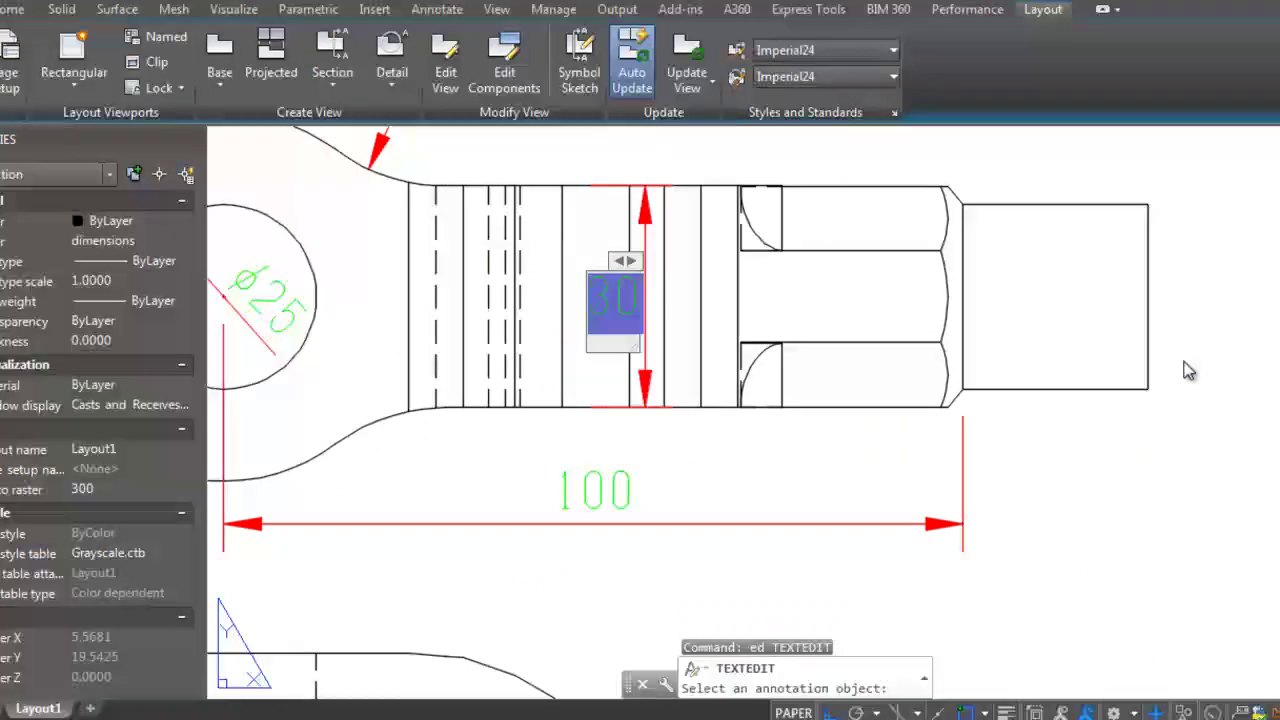
text( Sq)
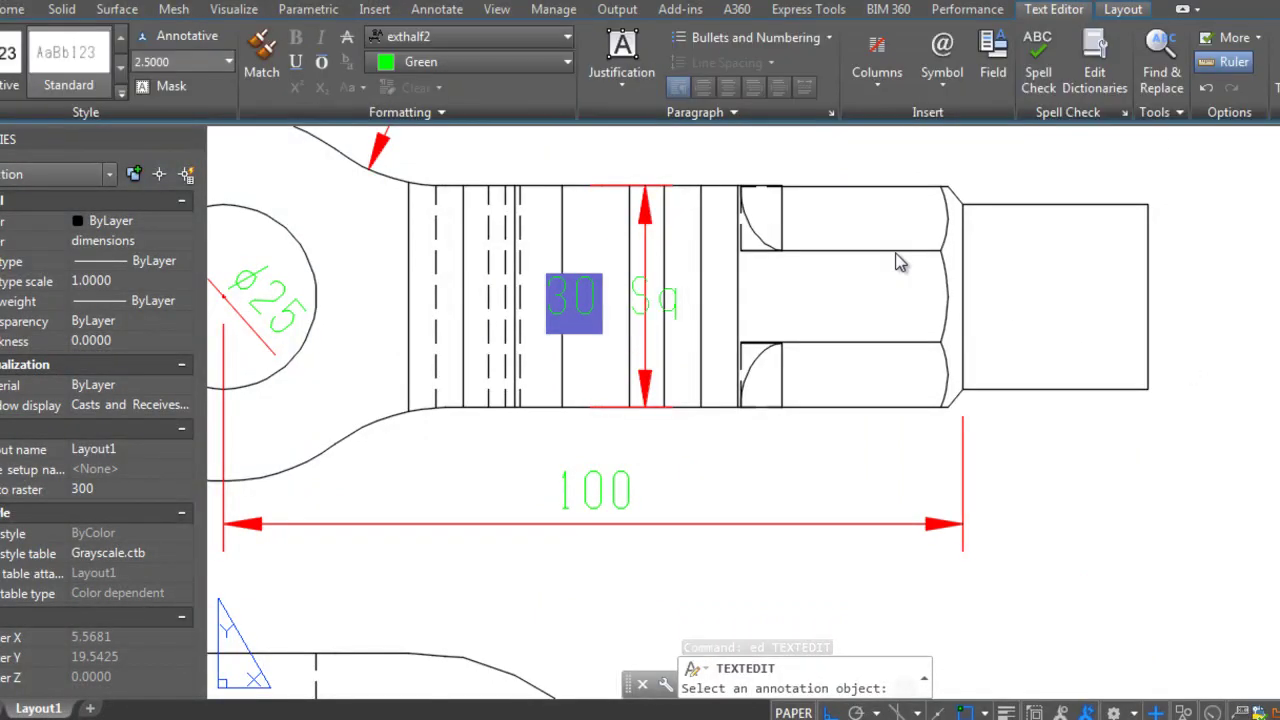
click(898, 262)
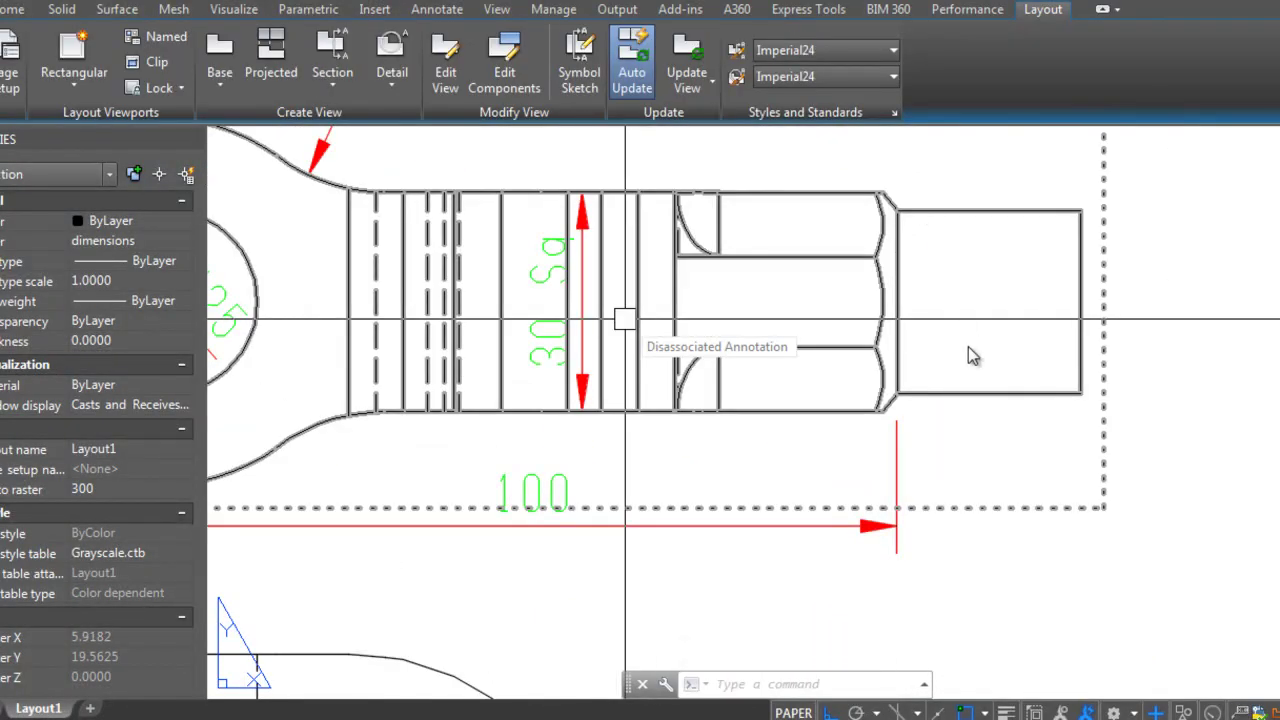
Step: Draw a leader from the octagonal end out to a horizontal landing
key(Escape)
key(Escape)
key(Escape)
scroll(694, 229, up, 1)
scroll(716, 262, up, 3)
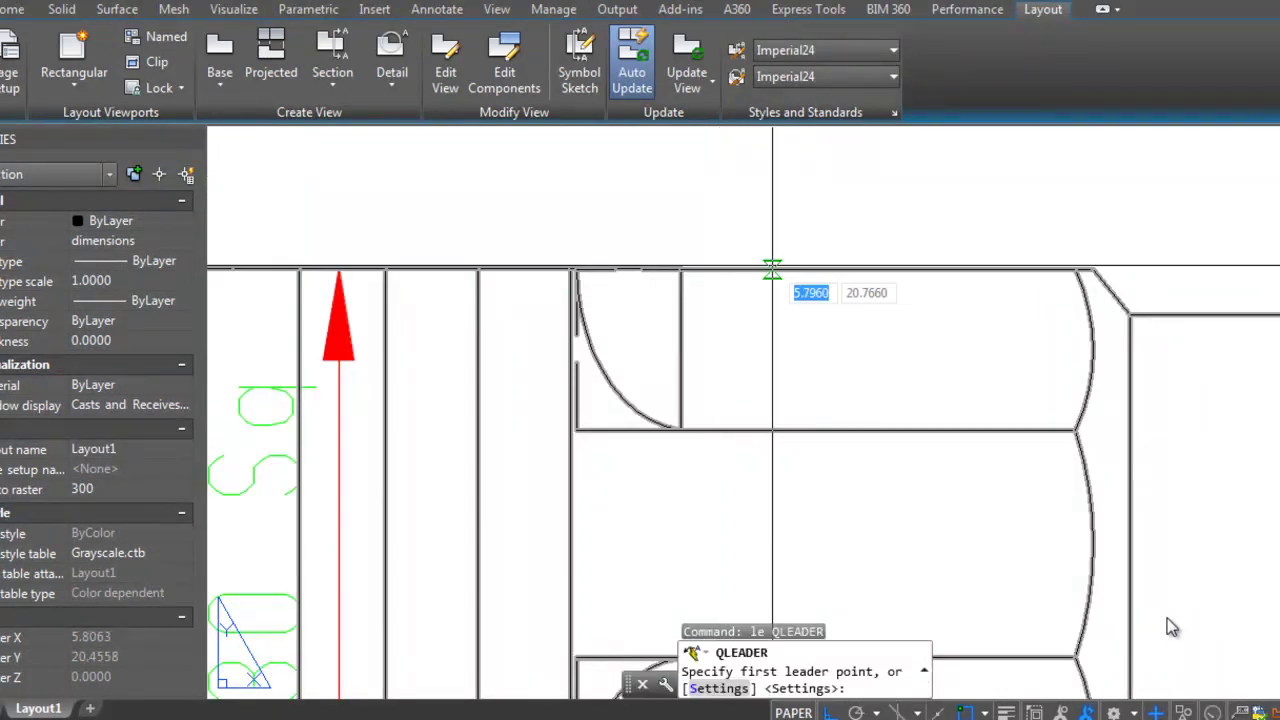
click(771, 271)
scroll(771, 271, down, 1)
key(F8)
scroll(1036, 525, down, 1)
scroll(1040, 525, up, 1)
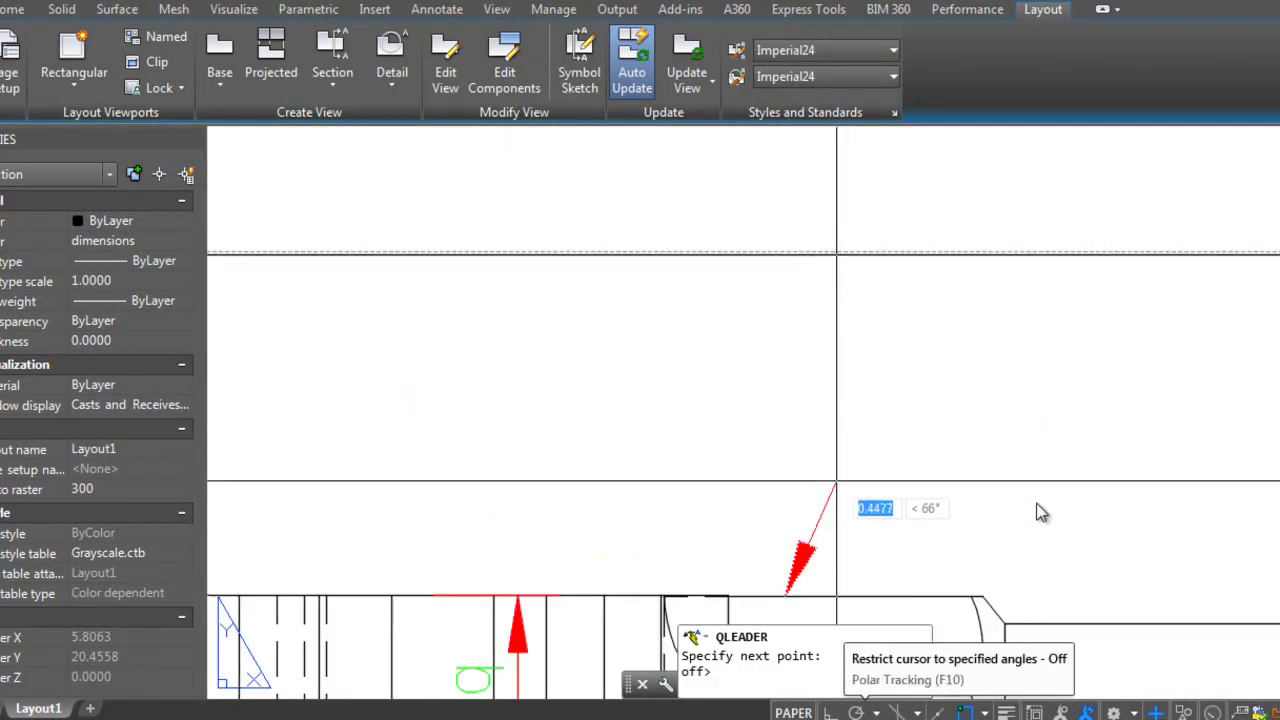
scroll(1040, 508, up, 1)
key(F8)
click(1080, 488)
key(Escape)
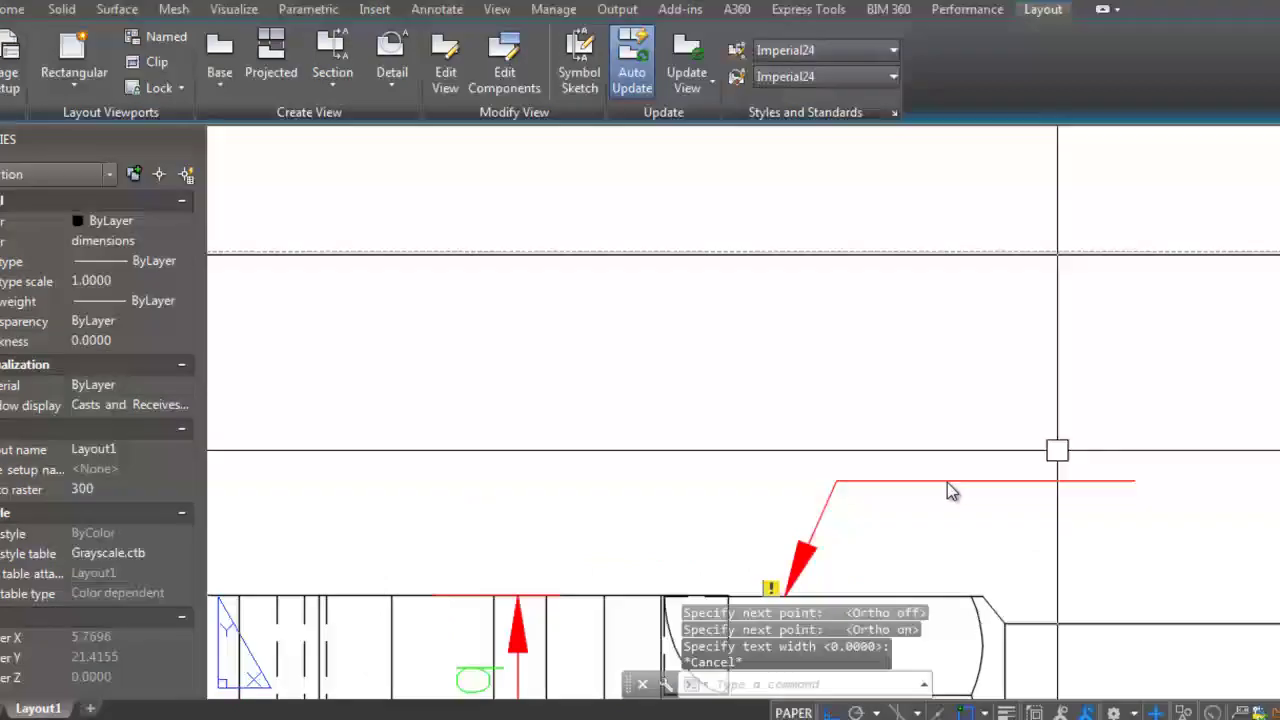
middle_drag(845, 591, 980, 460)
click(905, 465)
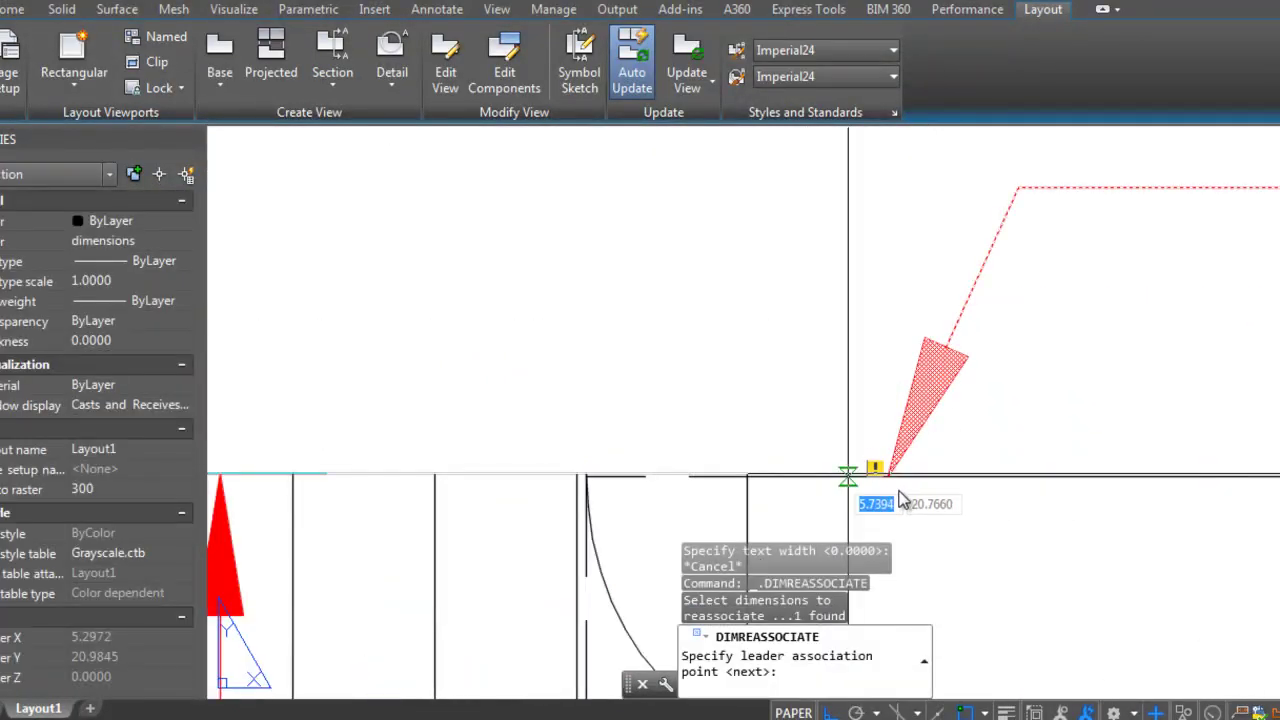
key(Escape)
Step: Copy the COLLAR label to the end of the new leader
scroll(872, 525, down, 3)
scroll(872, 525, down, 1)
scroll(870, 521, up, 5)
click(868, 513)
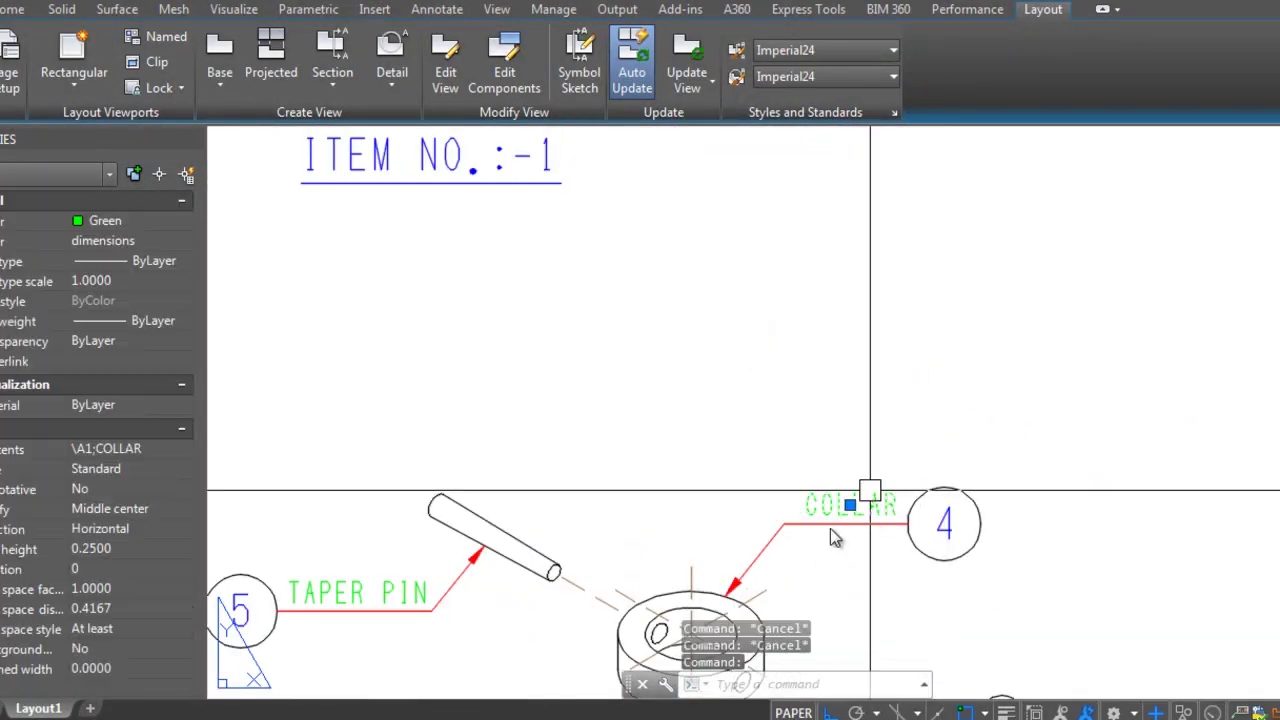
text(co)
key(Return)
click(868, 530)
scroll(870, 525, down, 3)
scroll(875, 520, up, 3)
scroll(878, 519, up, 2)
click(878, 519)
key(Escape)
Step: Change the copied label's text to OCTAGON and reposition it at the leader
click(779, 205)
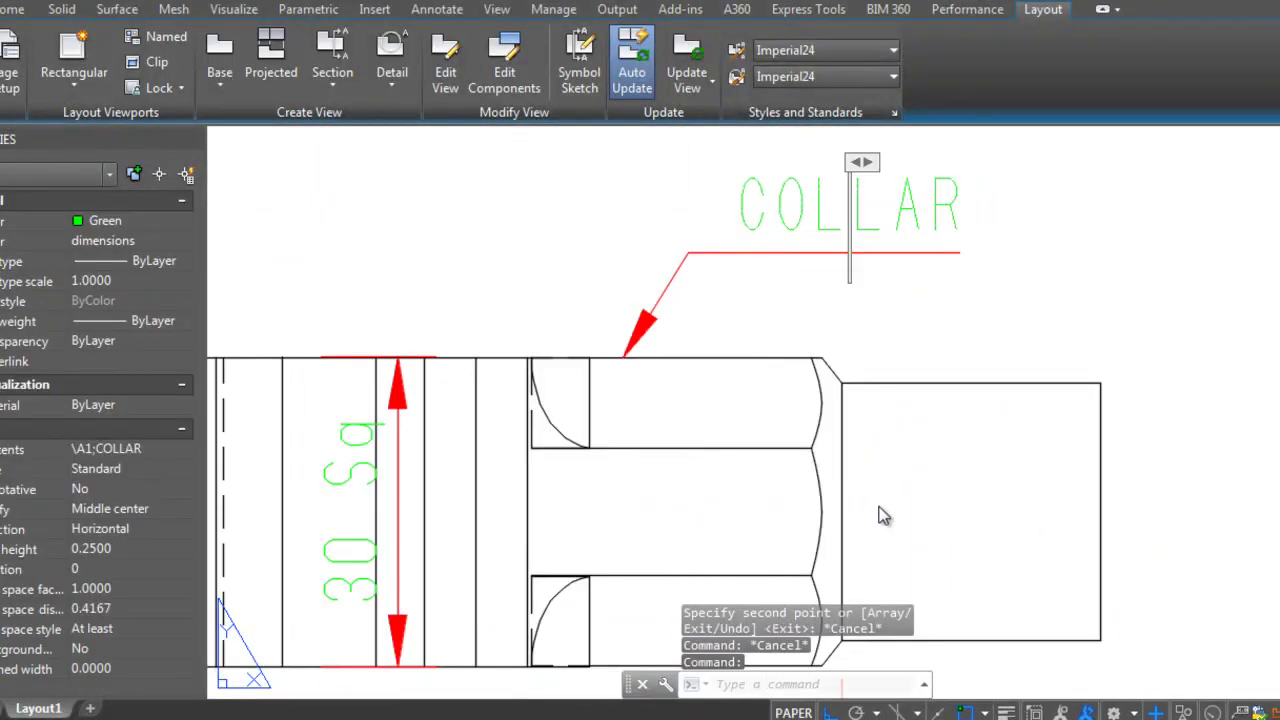
text(OCTAGON)
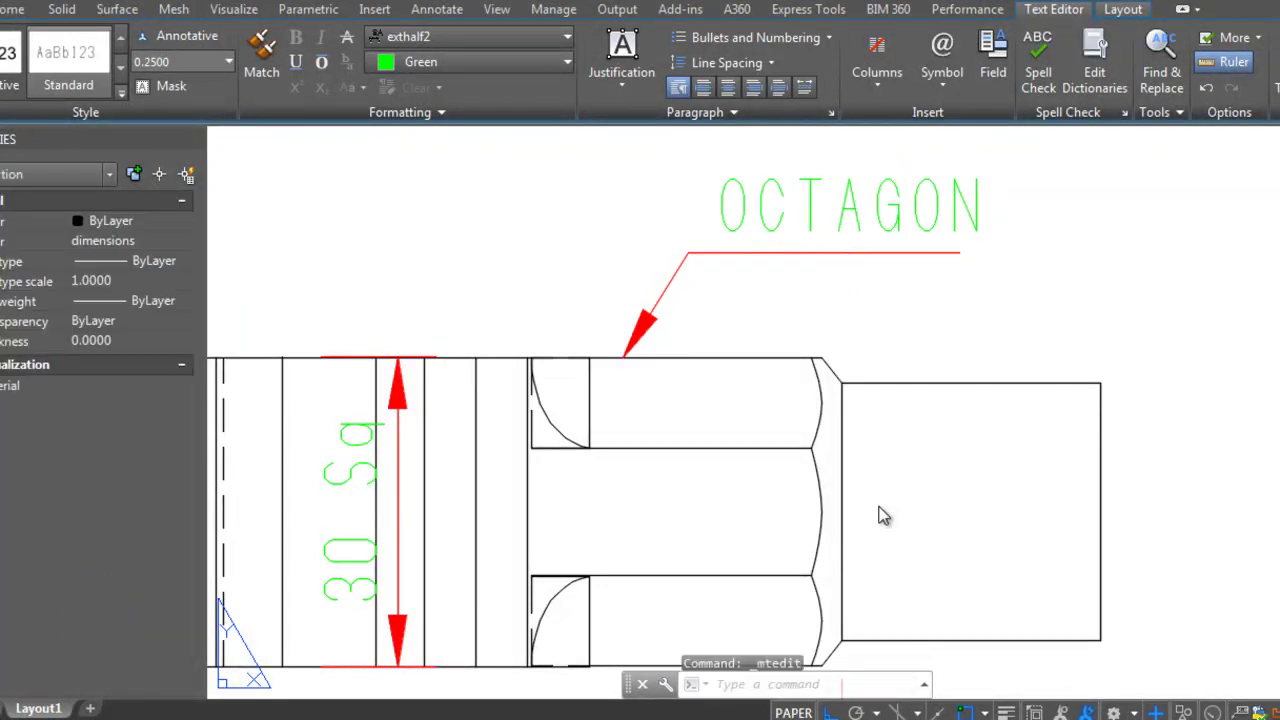
click(884, 515)
key(Return)
click(903, 288)
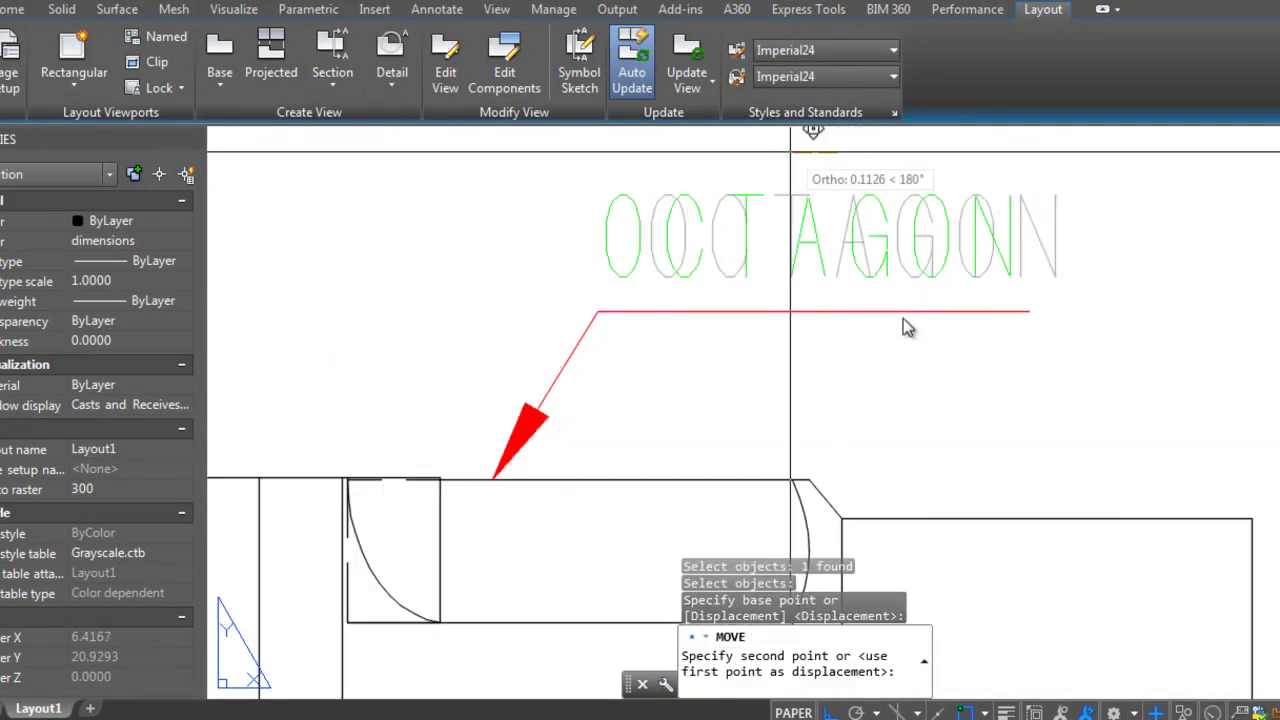
scroll(895, 445, down, 4)
scroll(894, 363, up, 4)
text(dli)
key(Return)
Step: Dimension the prong widths as a continued 20-30-20 chain using Endpoint snaps
click(430, 400)
click(345, 400)
scroll(494, 391, down, 2)
text(dco)
key(Return)
shift+right_click(470, 525)
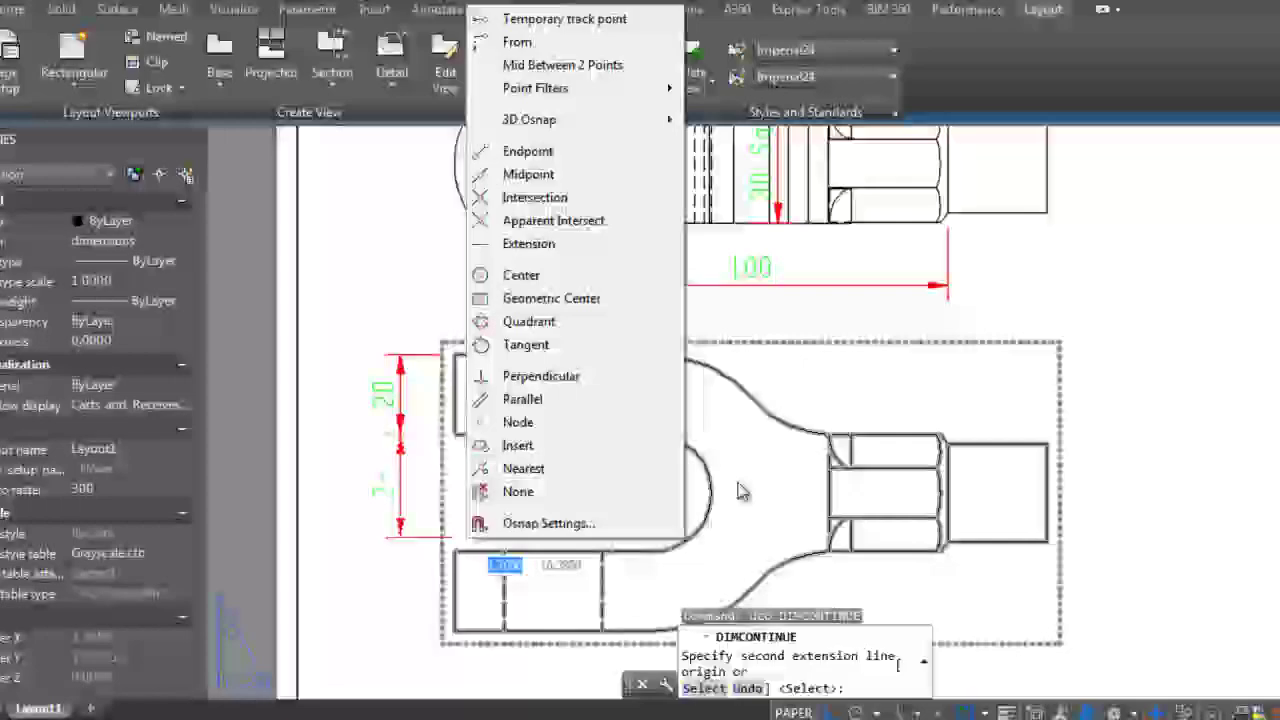
click(530, 151)
scroll(866, 489, up, 2)
click(465, 547)
scroll(470, 560, up, 2)
shift+right_click(470, 571)
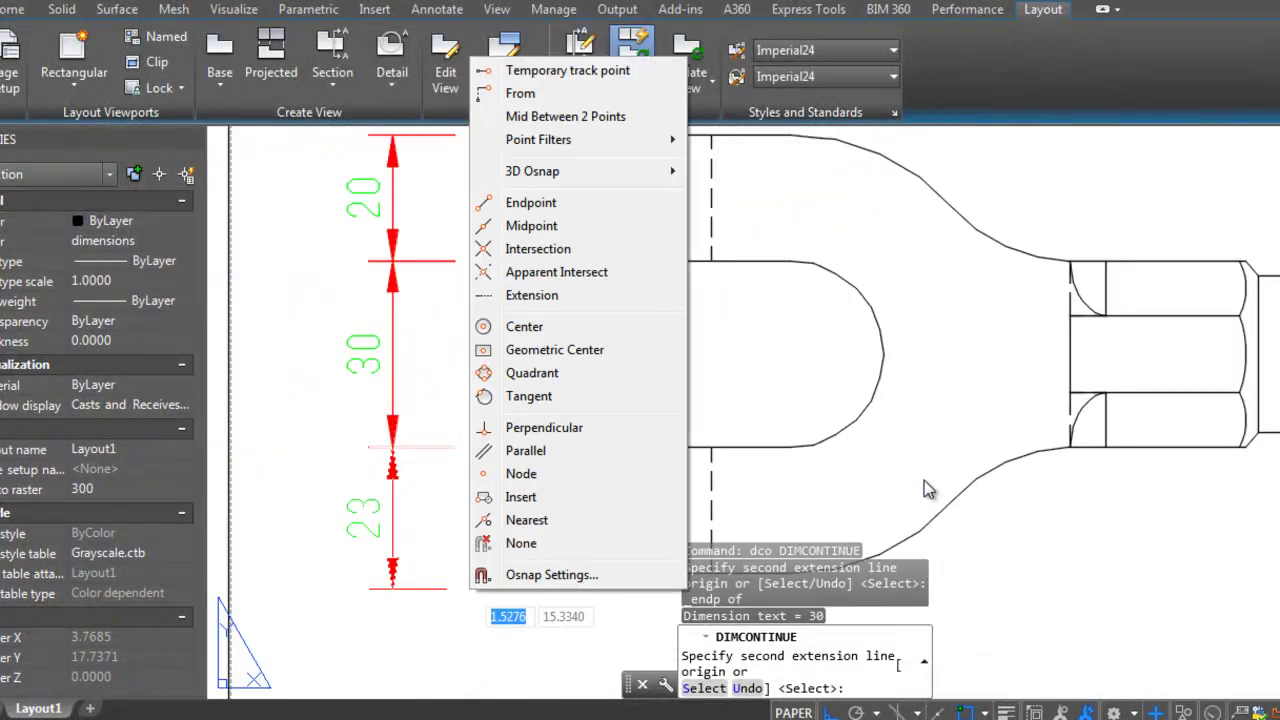
click(543, 280)
click(490, 568)
key(Return)
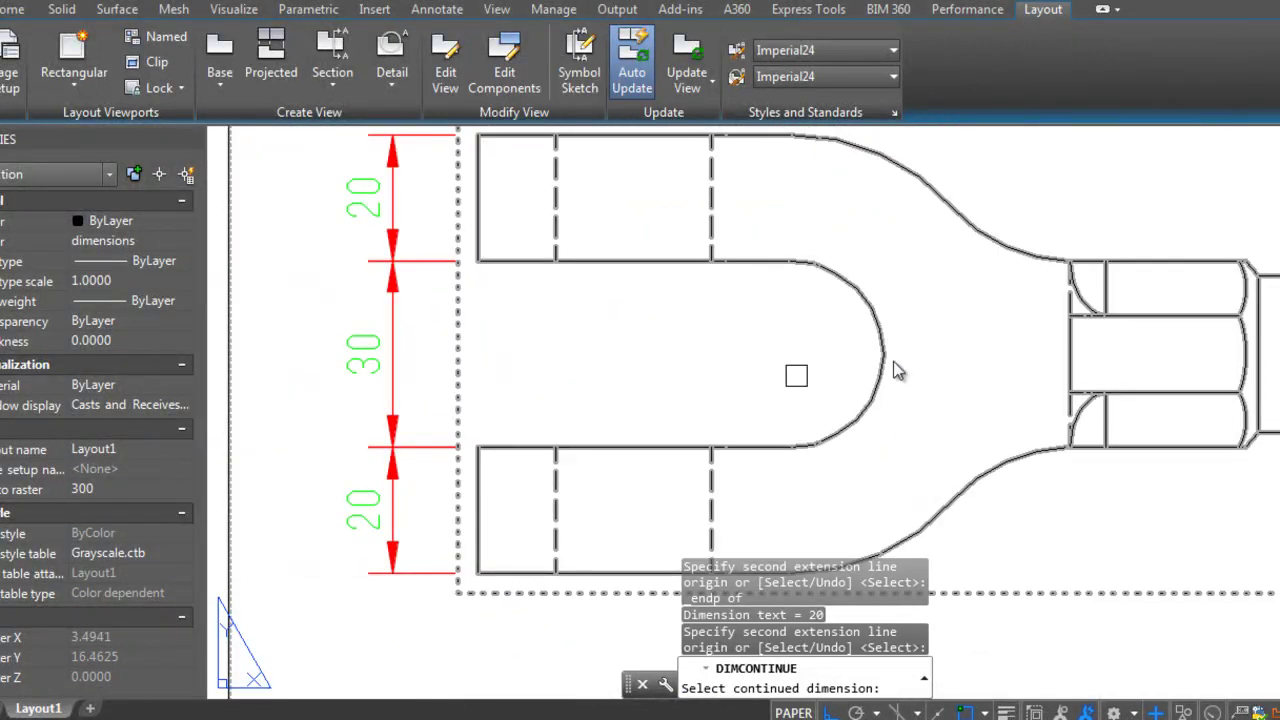
key(Escape)
Step: Try a radius dimension on the neck curve, then cancel it
scroll(813, 320, up, 2)
text(dra)
key(Return)
scroll(823, 366, down, 2)
click(870, 232)
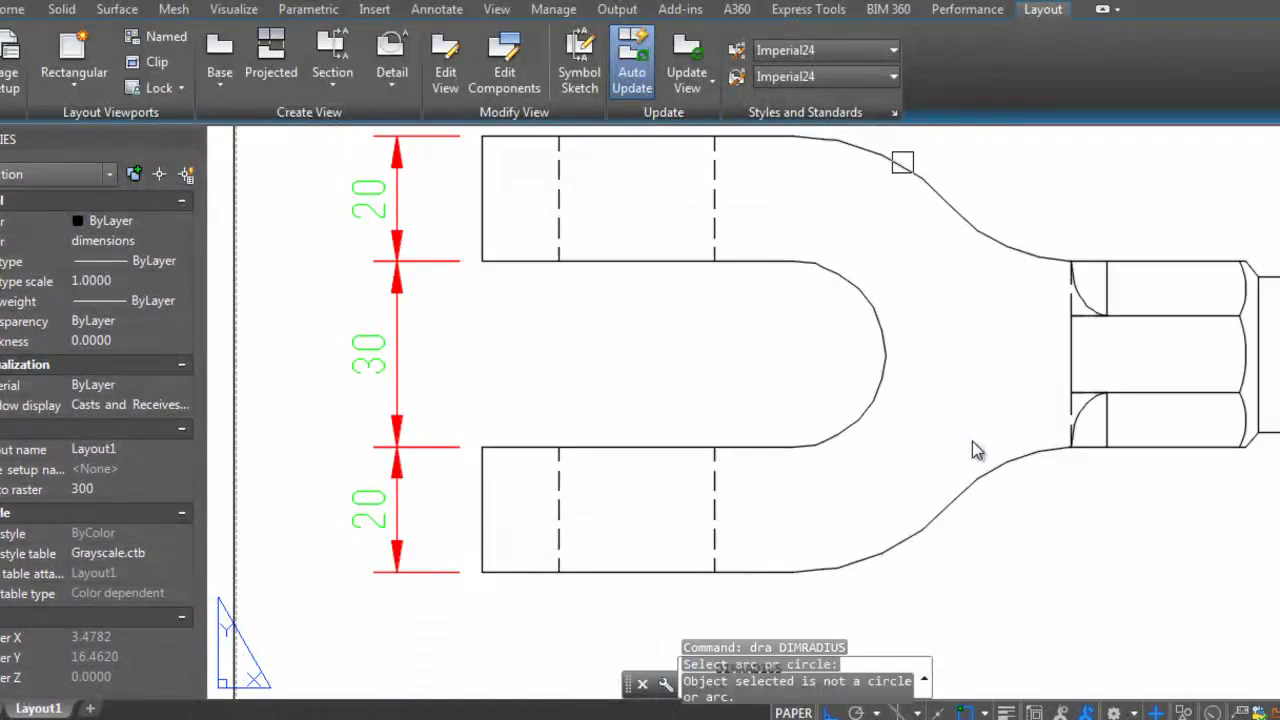
click(896, 198)
scroll(904, 224, down, 2)
scroll(972, 441, up, 2)
scroll(943, 360, up, 3)
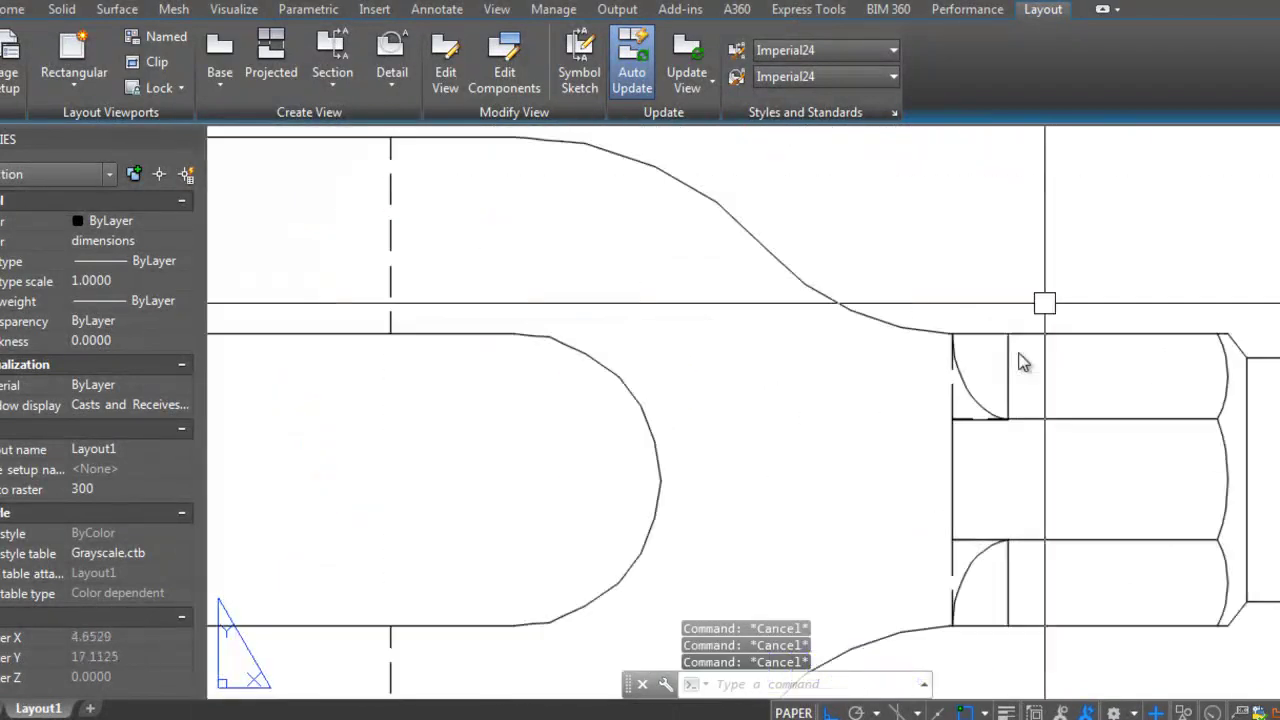
scroll(975, 300, down, 3)
scroll(987, 264, up, 2)
key(Escape)
key(Escape)
Step: Add the 30 linear dimension along the octagon, placed below it
text(dli)
key(Return)
scroll(1000, 320, up, 4)
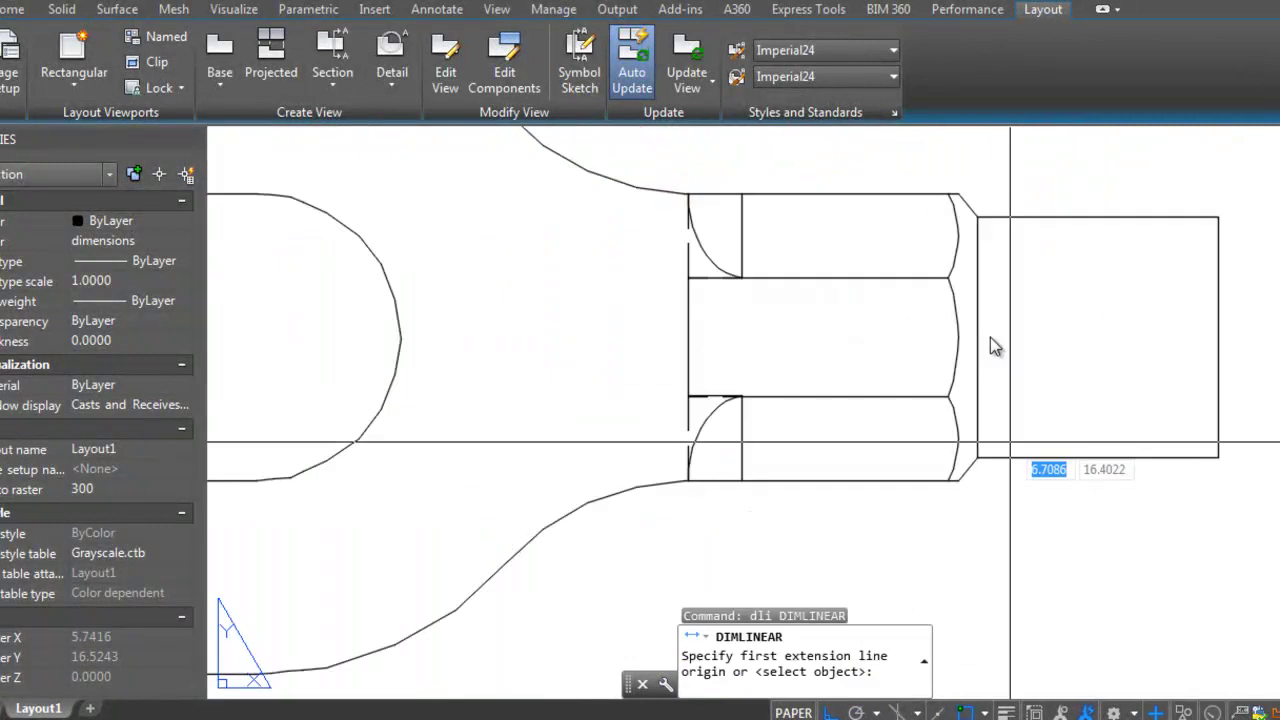
click(968, 432)
text(endp)
key(Return)
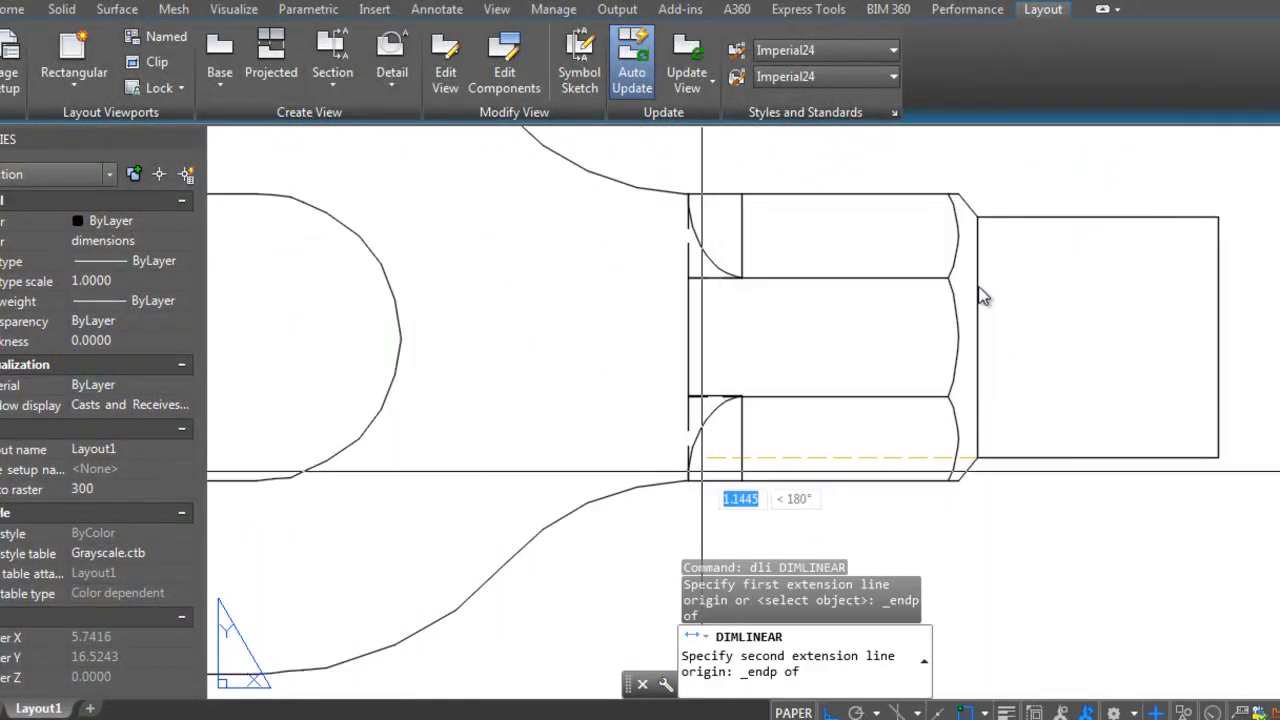
click(688, 481)
scroll(704, 480, down, 2)
click(819, 447)
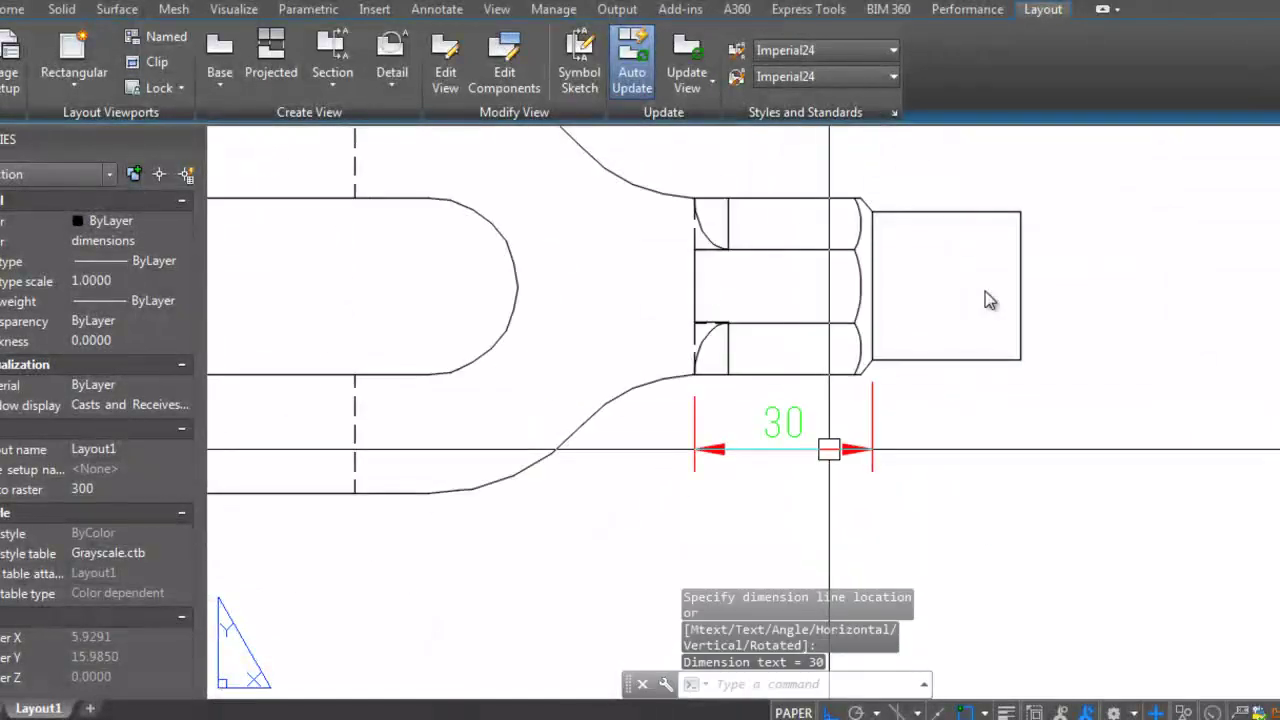
Step: Dimension the square end as 25 and edit its text to ∅25 using %%c
key(Return)
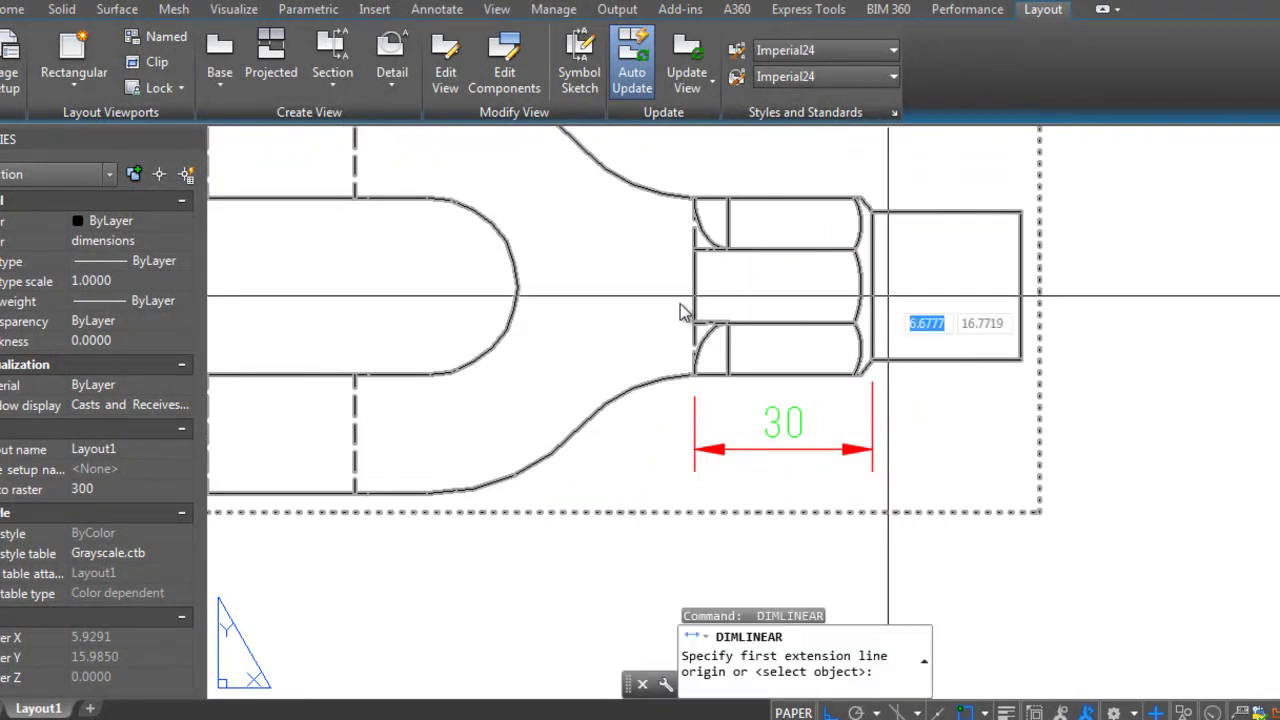
key(Return)
scroll(880, 300, up, 4)
click(860, 308)
click(1086, 314)
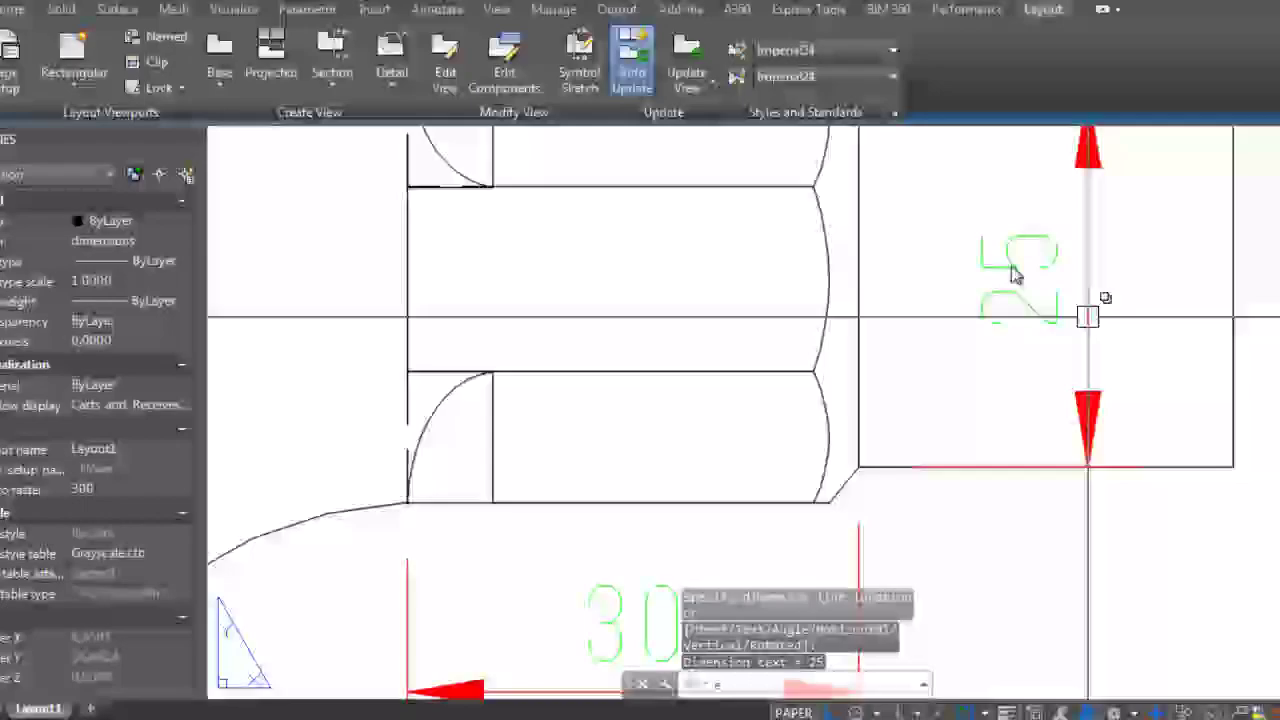
text(ed)
key(Return)
click(1086, 314)
click(1015, 273)
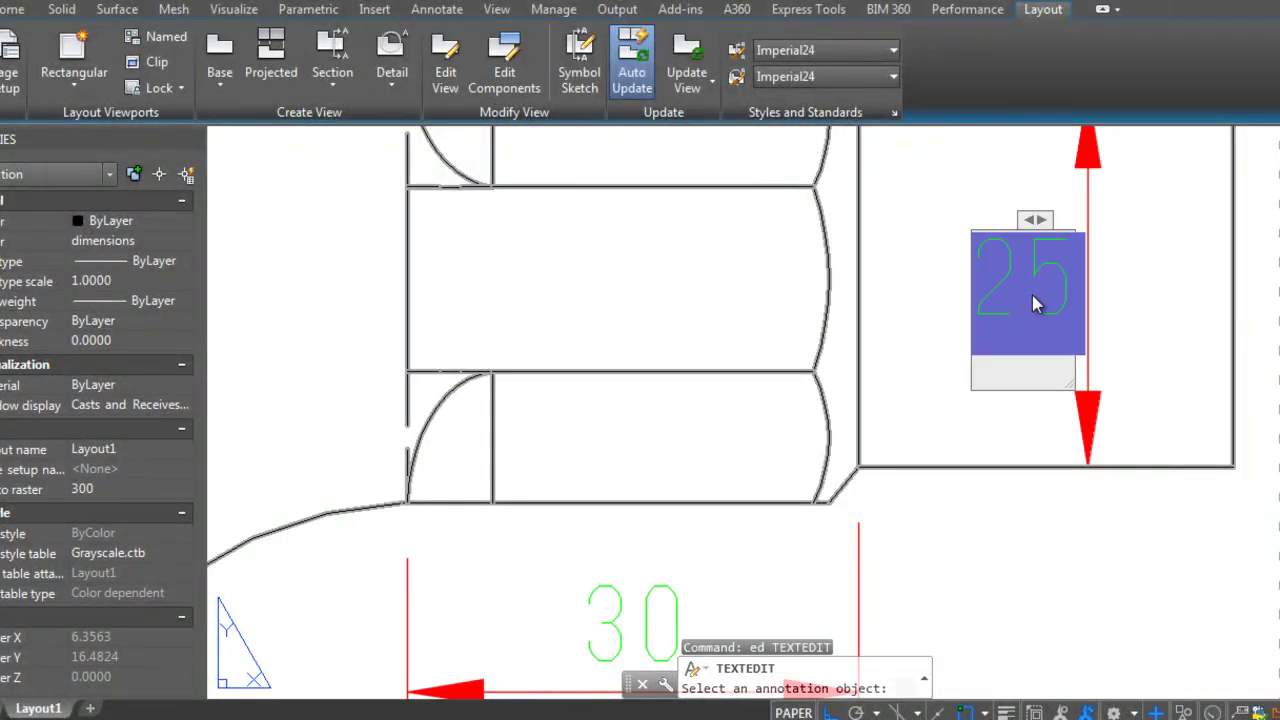
text(%%c)
key(ctrl+Return)
scroll(1108, 466, down, 3)
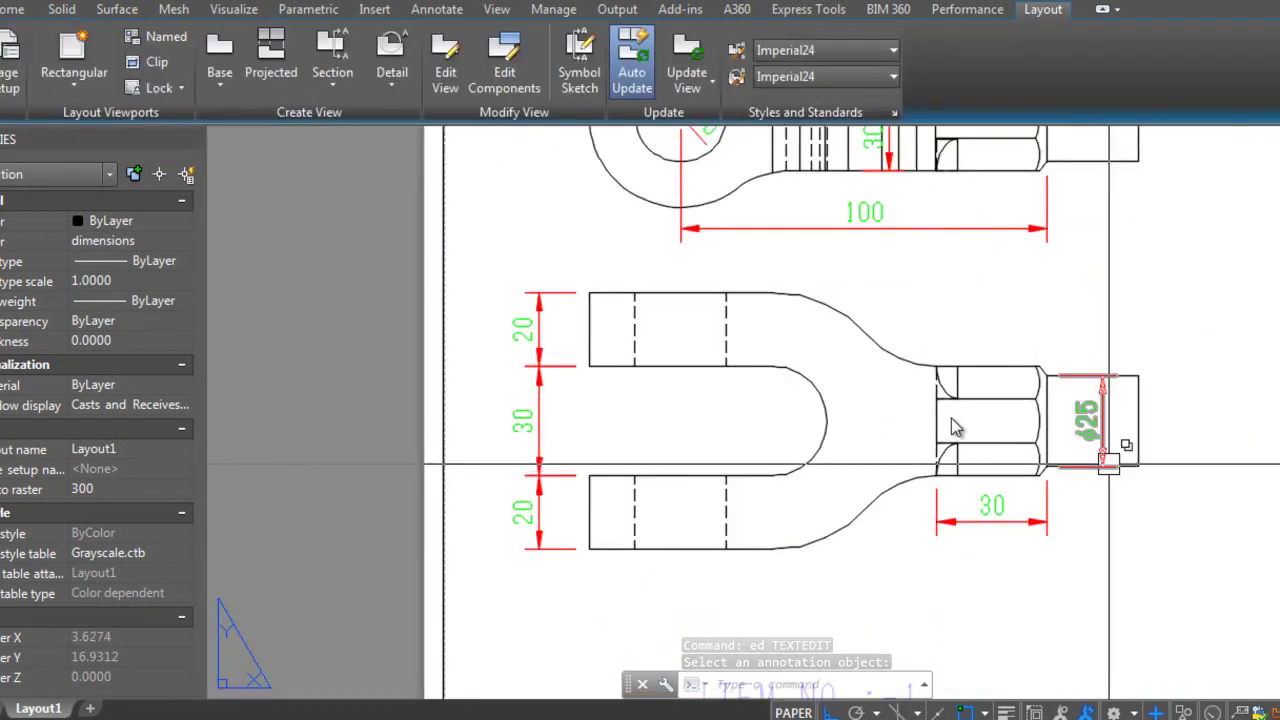
scroll(951, 425, down, 3)
key(Escape)
key(Escape)
key(Escape)
Step: Cancel a stray copy command and regenerate the drawing display
scroll(700, 395, up, 2)
scroll(678, 392, up, 2)
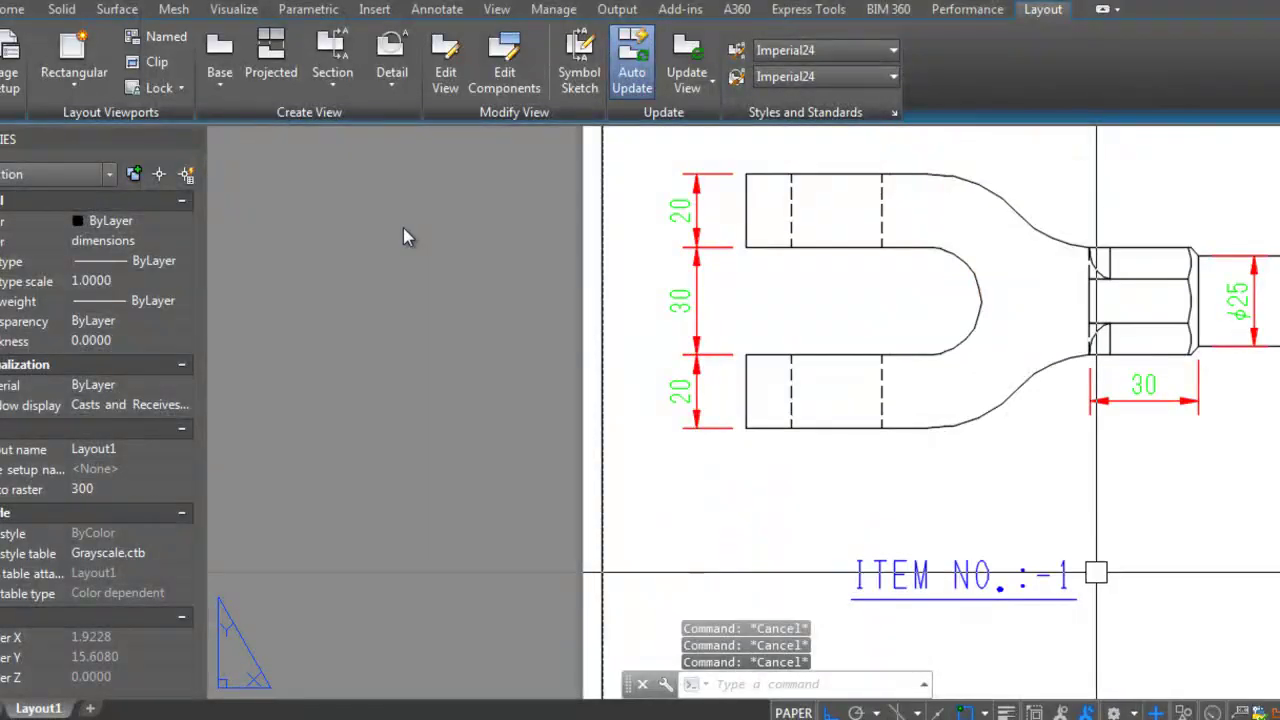
scroll(360, 150, down, 3)
scroll(326, 140, up, 2)
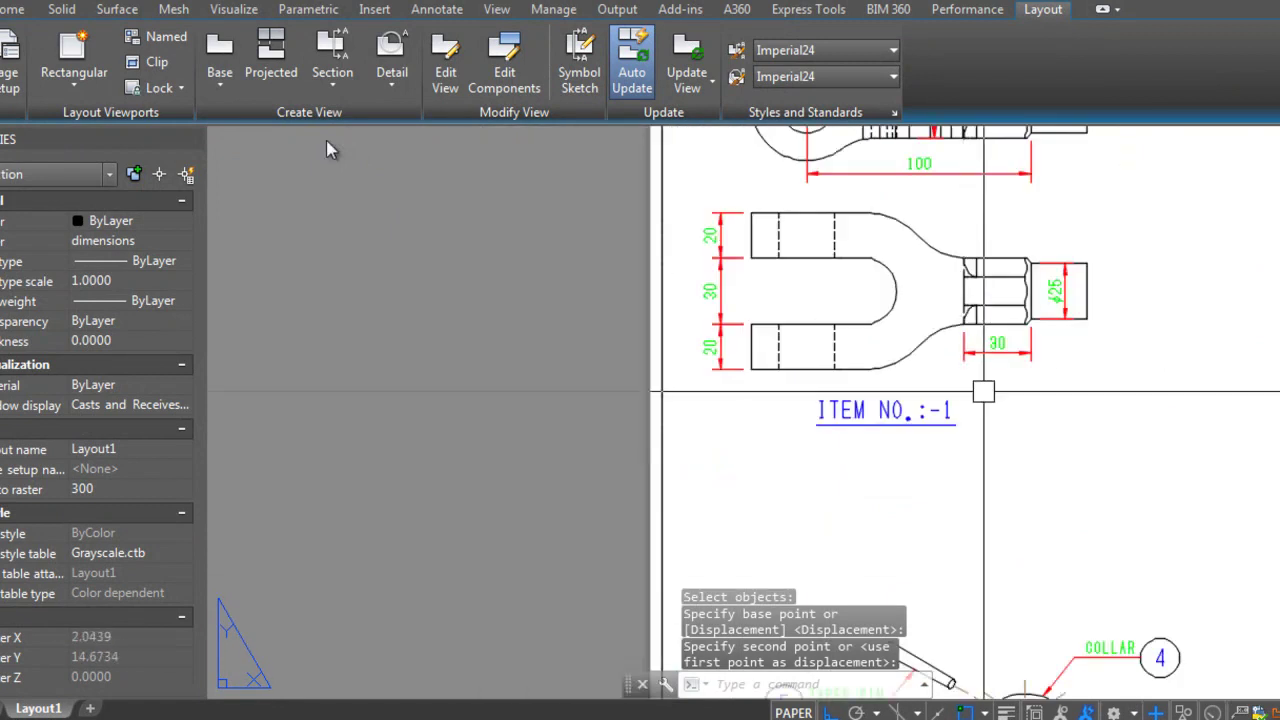
scroll(394, 251, up, 3)
text(co)
key(Escape)
scroll(403, 268, down, 3)
text(re)
key(Return)
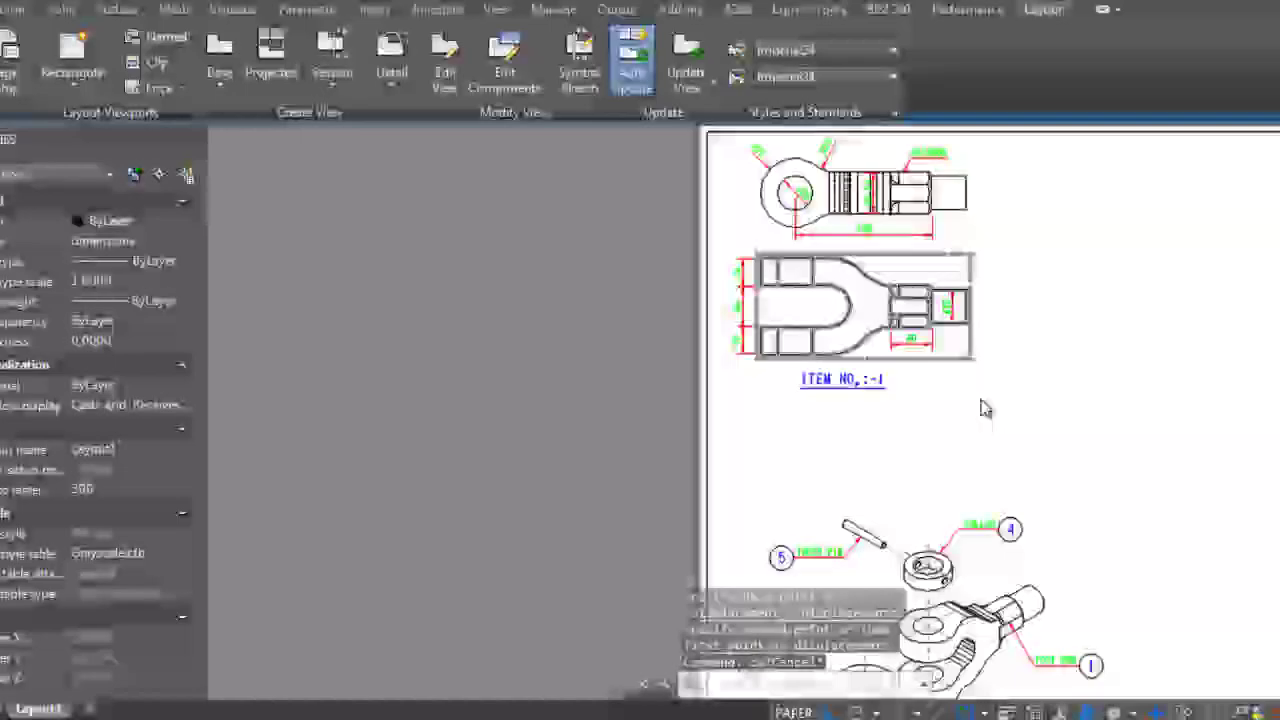
scroll(877, 327, up, 3)
key(Escape)
scroll(877, 327, up, 3)
Step: Try a DIMRADIUS on the neck curve, then cancel it
text(dra)
click(891, 325)
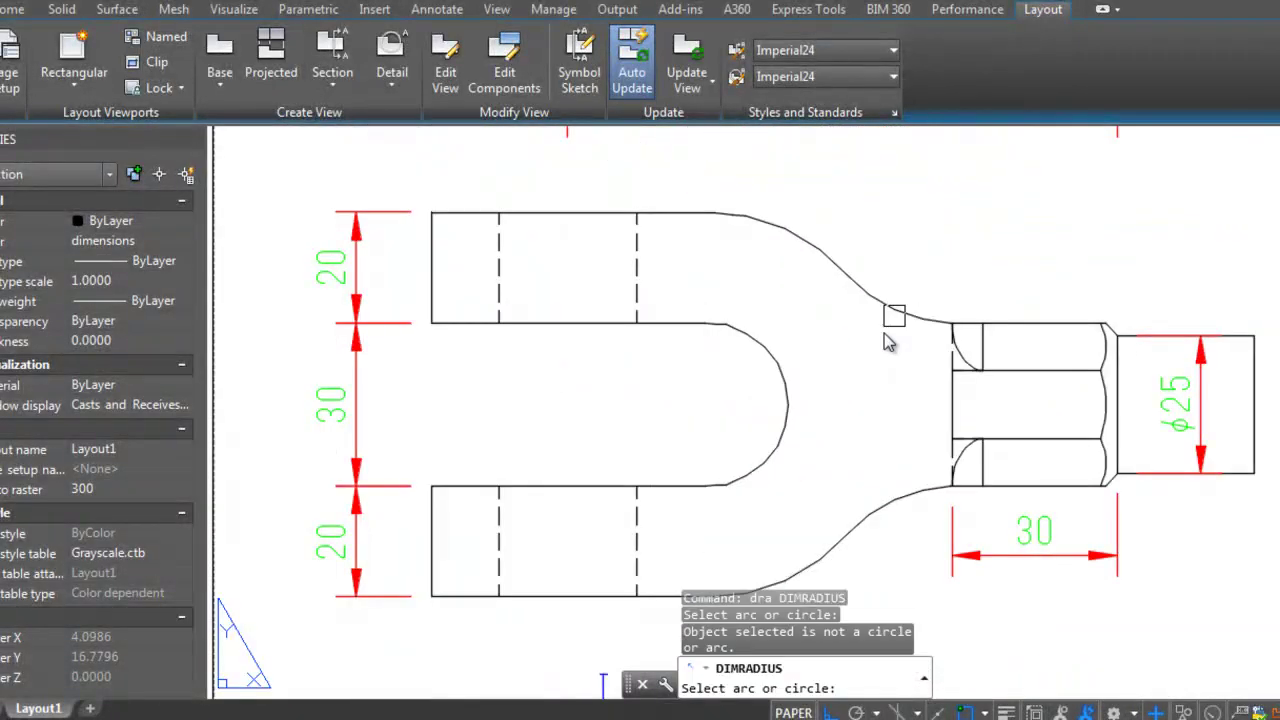
scroll(893, 335, down, 2)
click(894, 340)
scroll(900, 355, up, 2)
scroll(891, 297, down, 3)
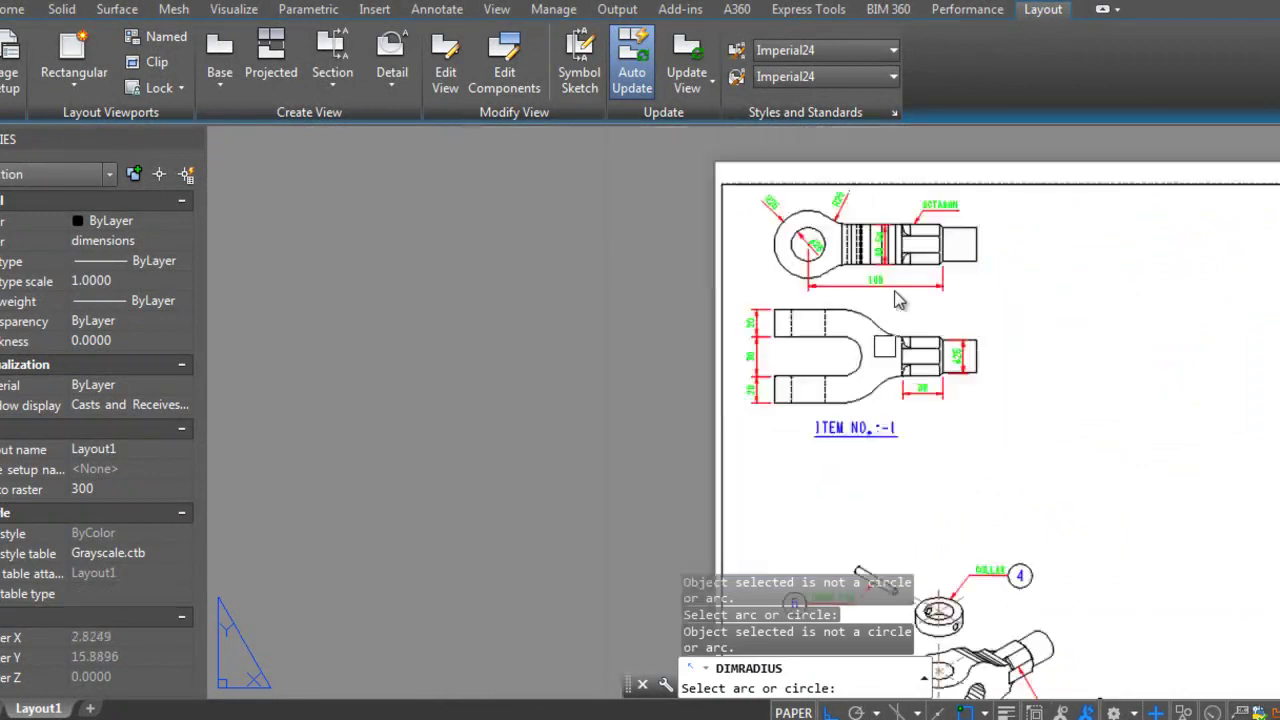
key(Escape)
key(Escape)
key(Escape)
scroll(906, 206, up, 3)
scroll(907, 207, up, 1)
Step: Copy the OCTAGON leader note onto the fork neck
text(co)
click(897, 300)
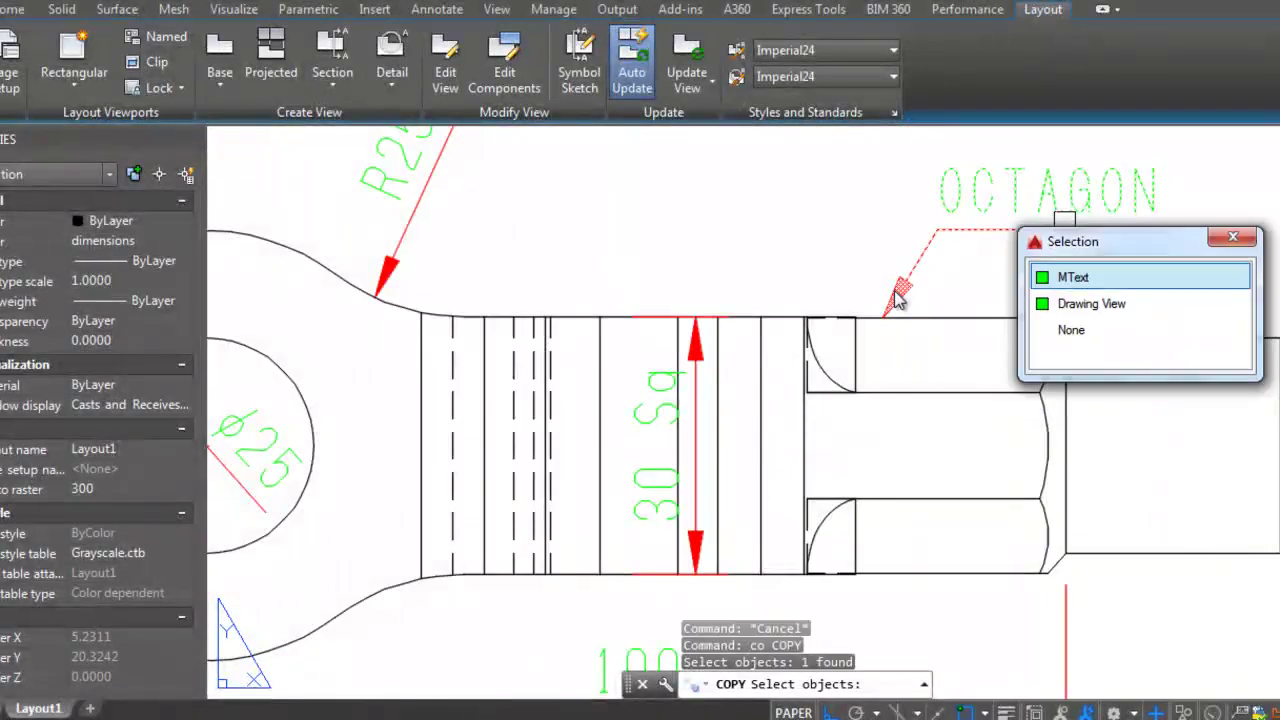
key(Return)
key(Return)
click(897, 300)
scroll(897, 300, down, 2)
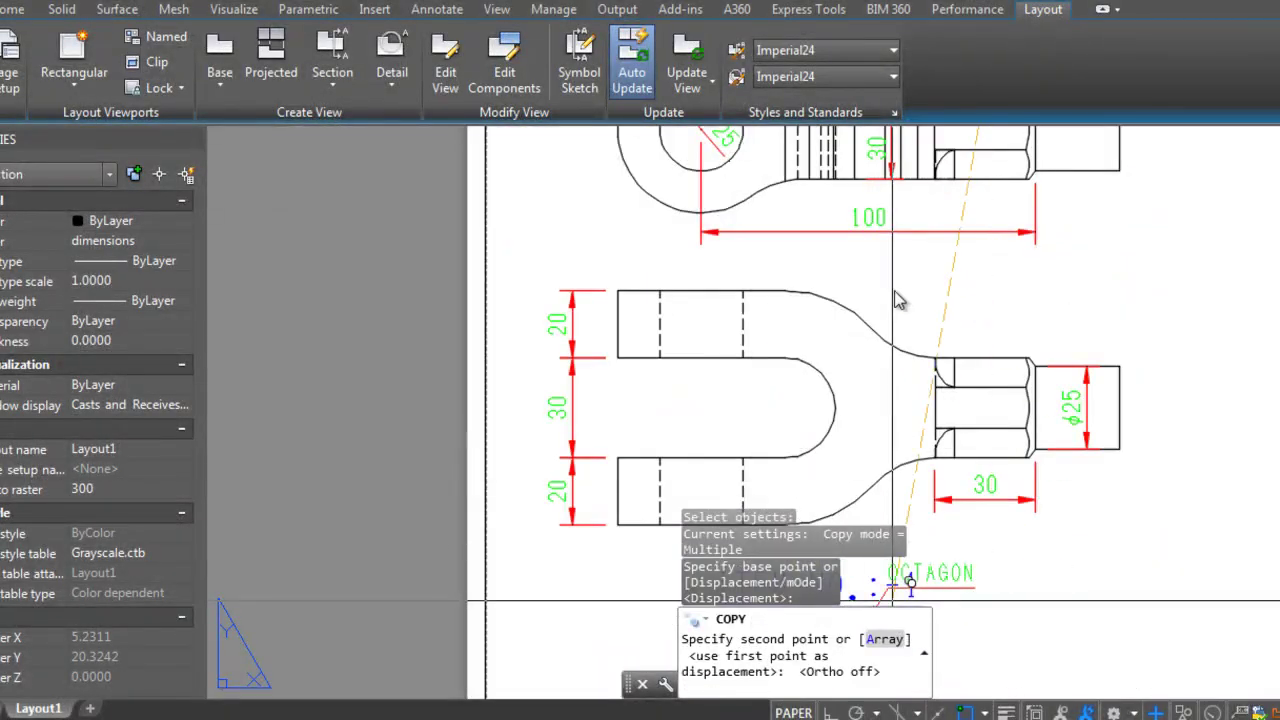
scroll(897, 300, up, 4)
click(897, 300)
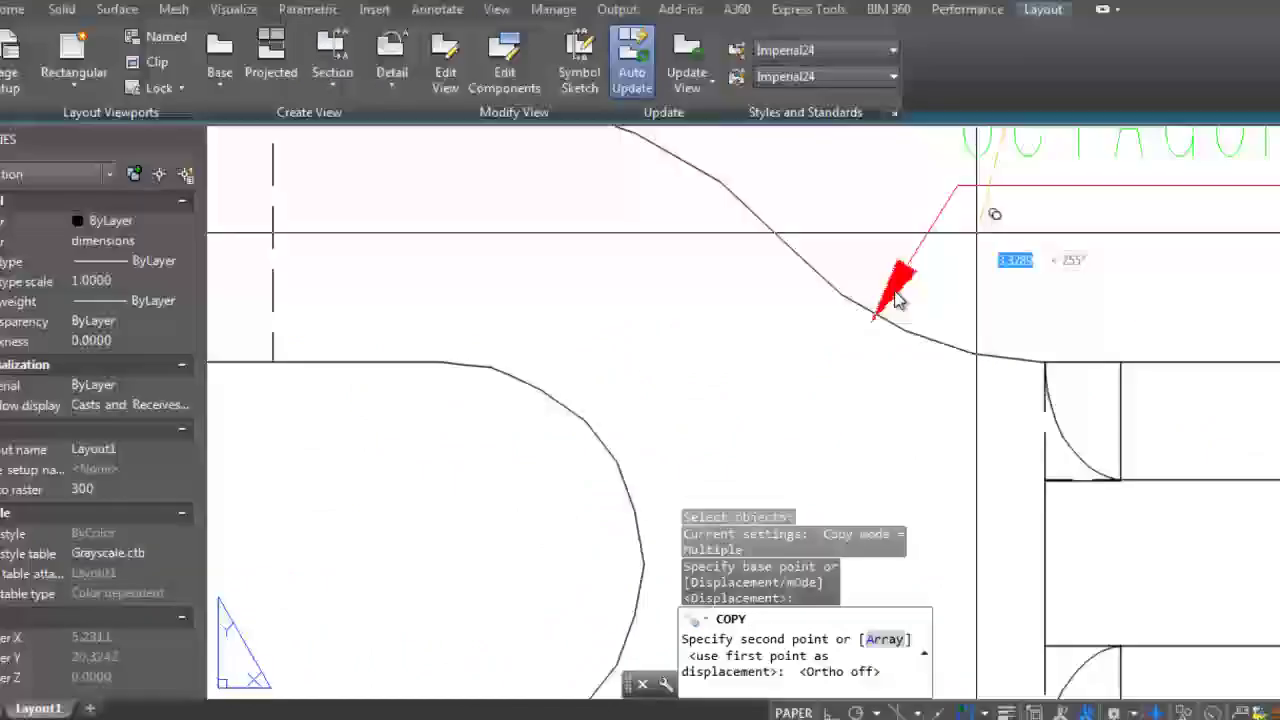
scroll(897, 300, down, 3)
key(Escape)
key(Escape)
scroll(852, 327, up, 3)
Step: Change the copied note's text to 25R
click(852, 327)
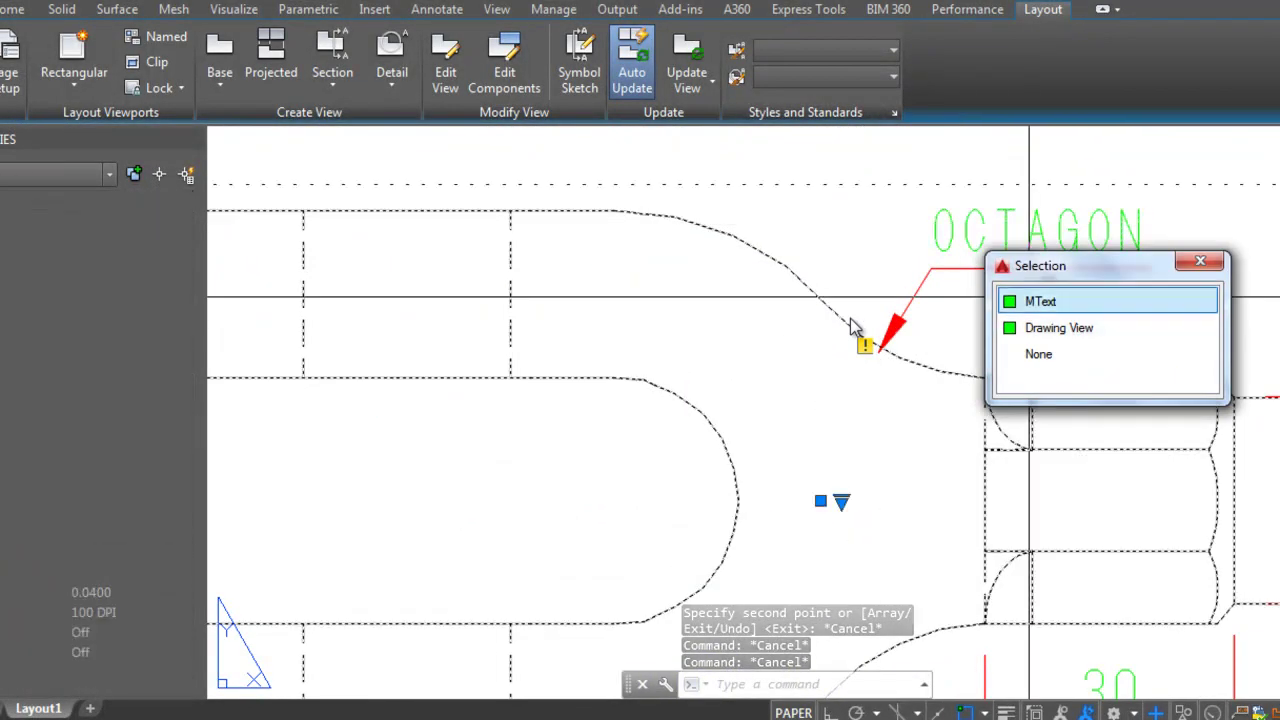
click(866, 362)
key(Down)
key(Return)
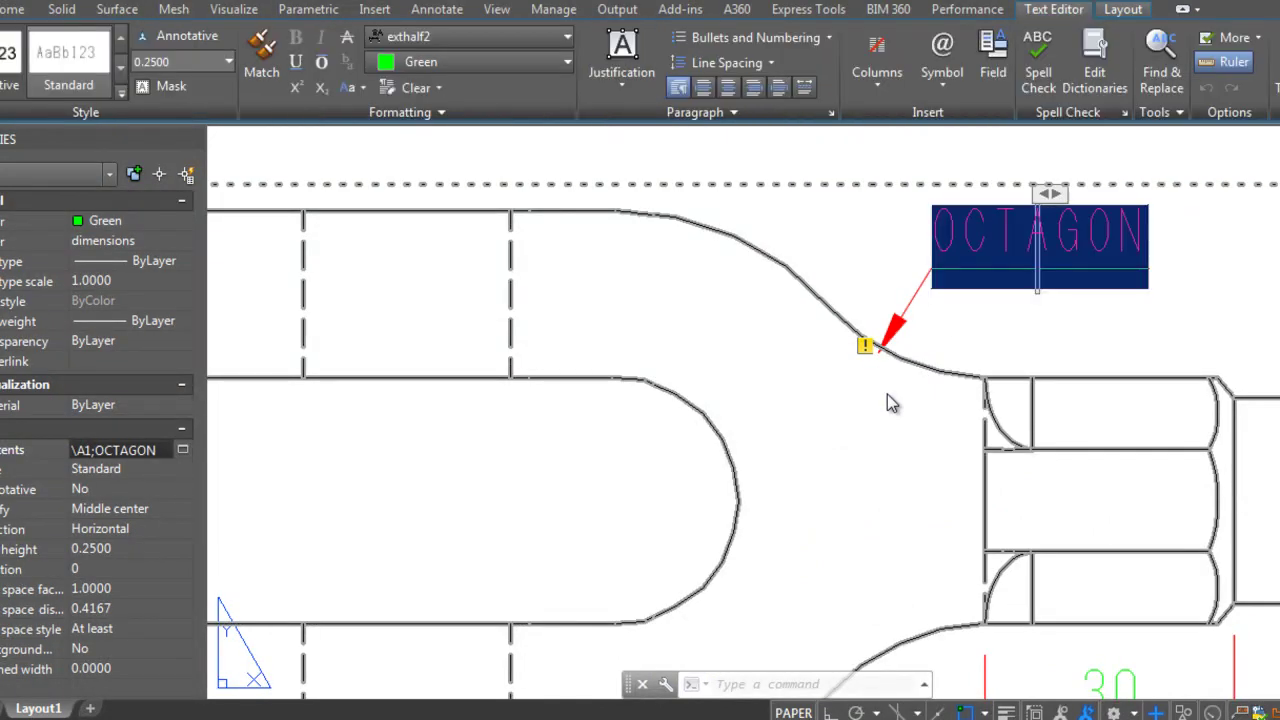
text(25R)
click(887, 394)
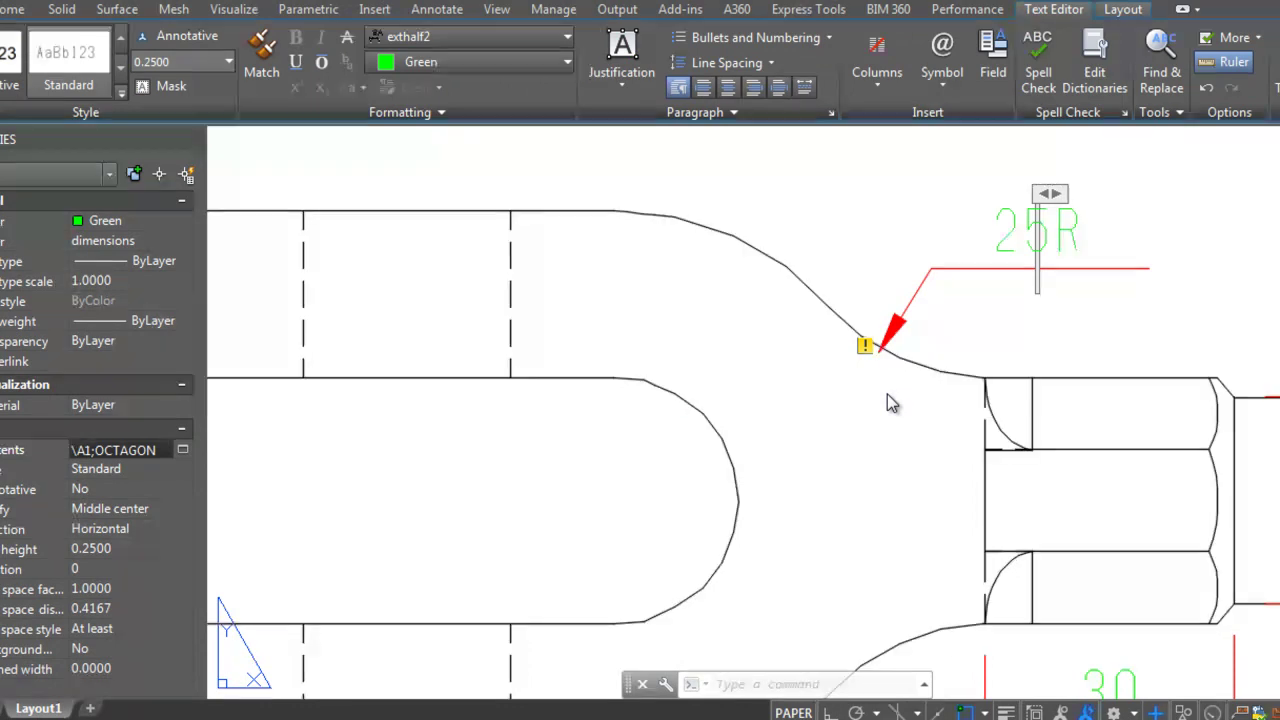
key(Escape)
Step: Move the 25R label horizontally with Ortho and stretch its leader arrow onto the neck curve
text(m)
key(Return)
key(Return)
click(1033, 149)
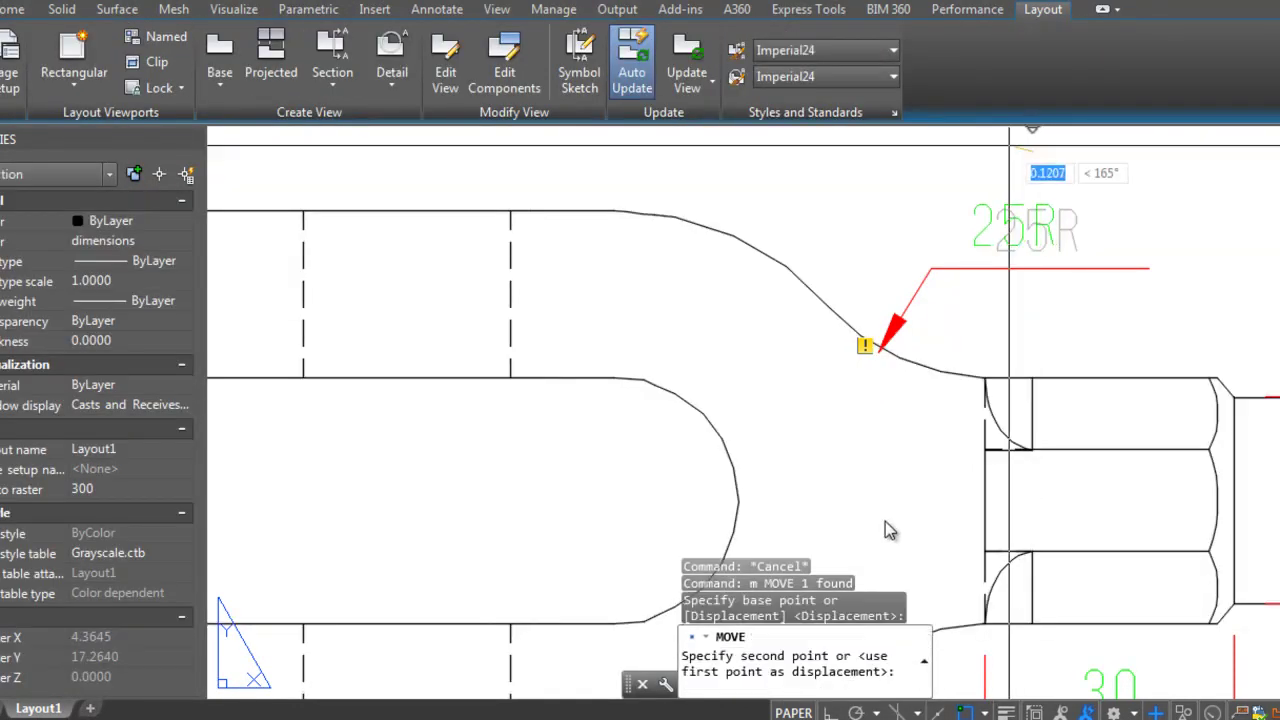
key(F8)
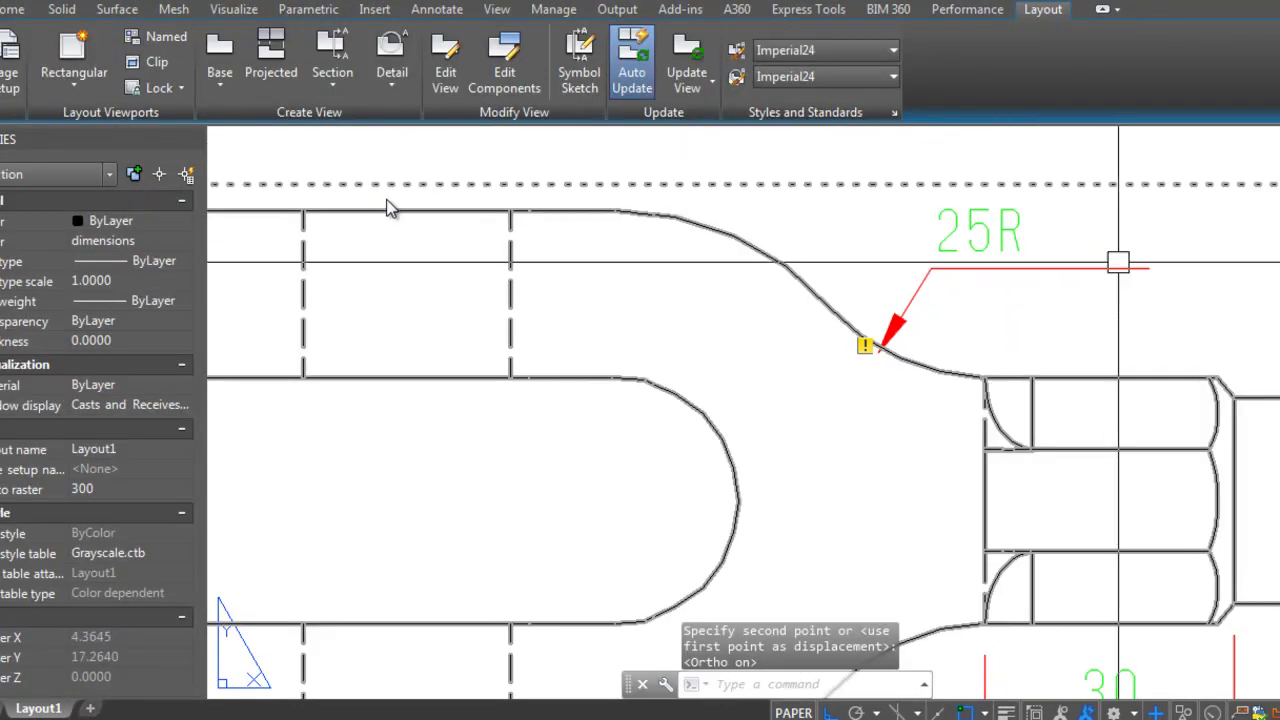
click(1125, 268)
click(1146, 268)
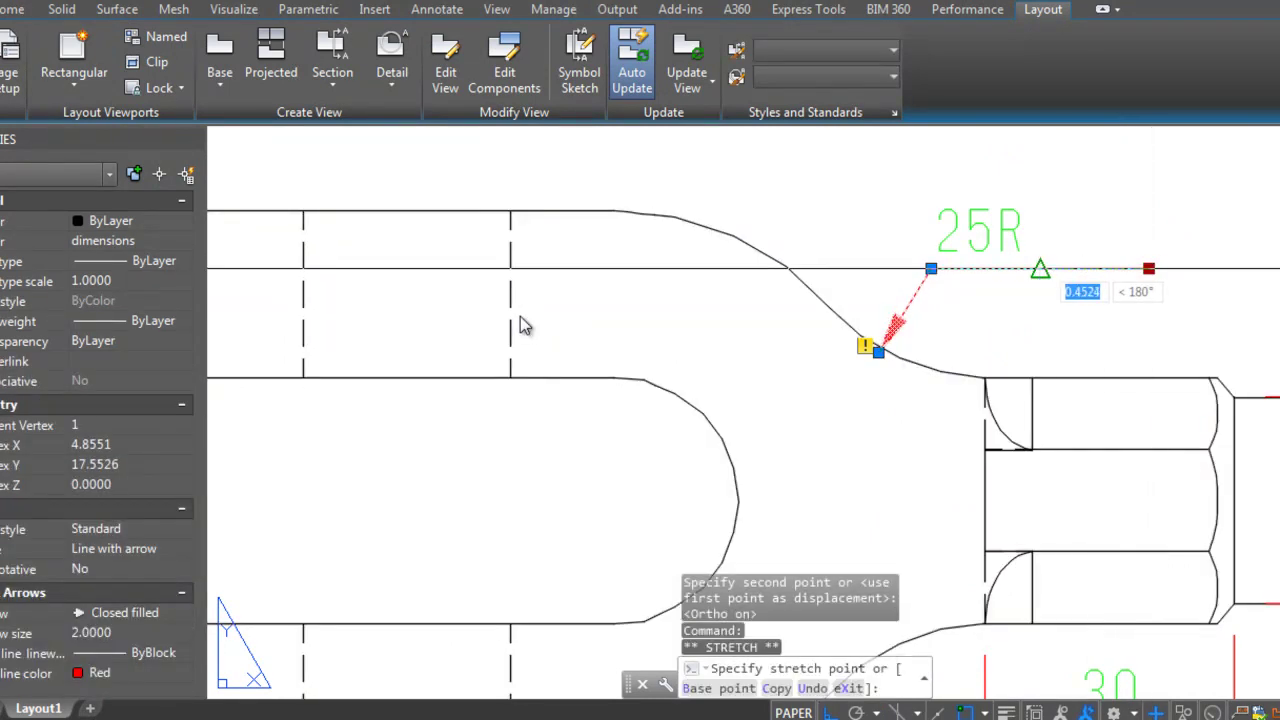
click(1040, 268)
click(875, 350)
click(600, 336)
scroll(636, 345, up, 3)
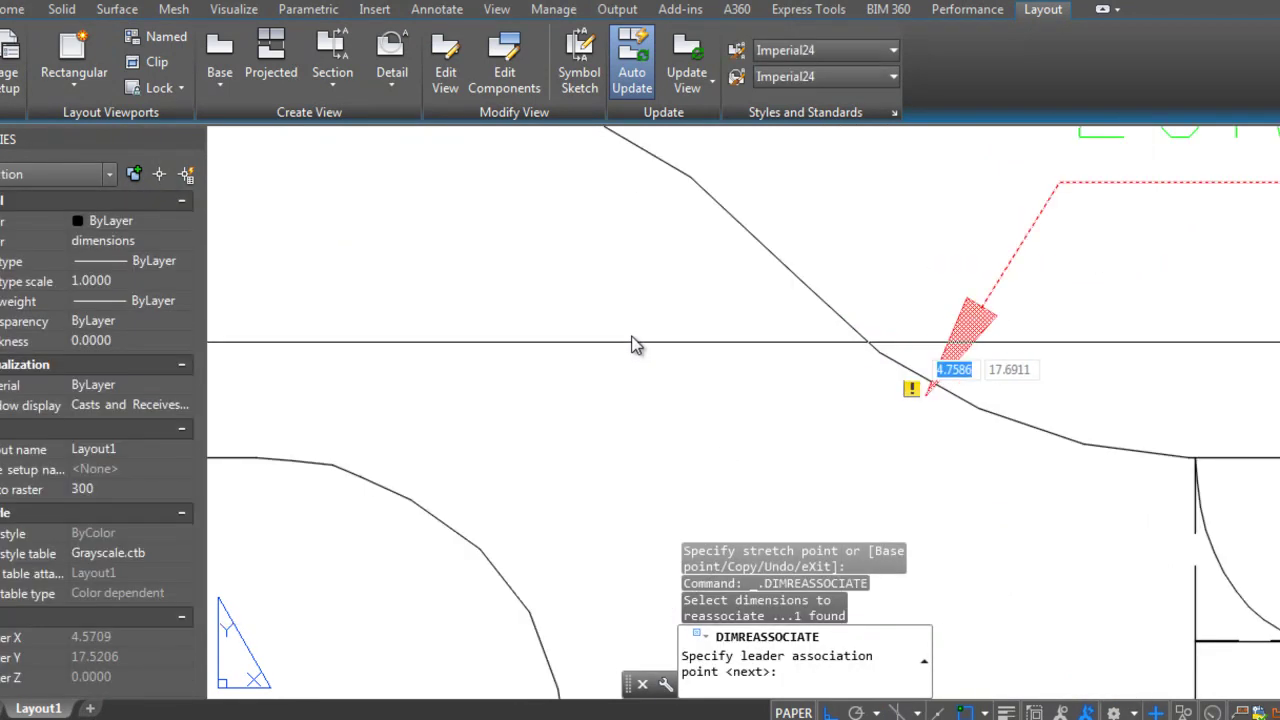
scroll(632, 345, down, 3)
key(Return)
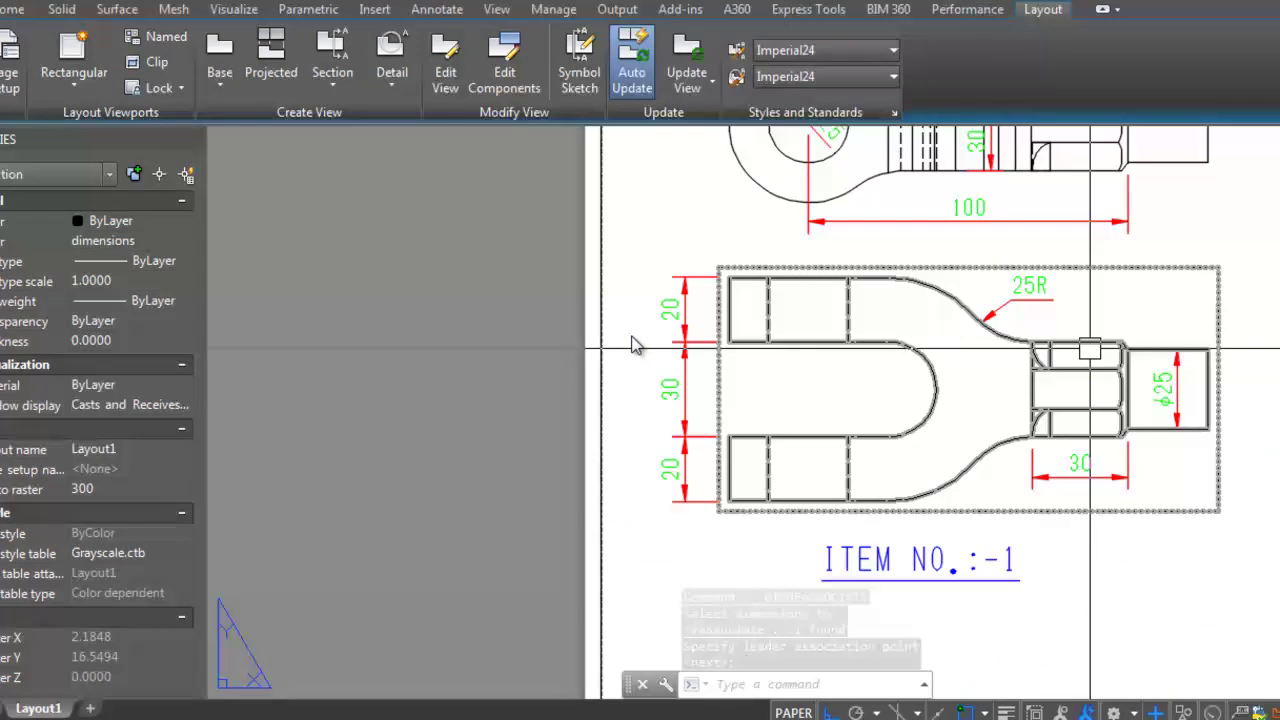
Step: Copy the 25R text and leader to the other neck curve and relabel it 35R
scroll(632, 345, up, 2)
scroll(634, 345, up, 3)
scroll(1014, 322, up, 3)
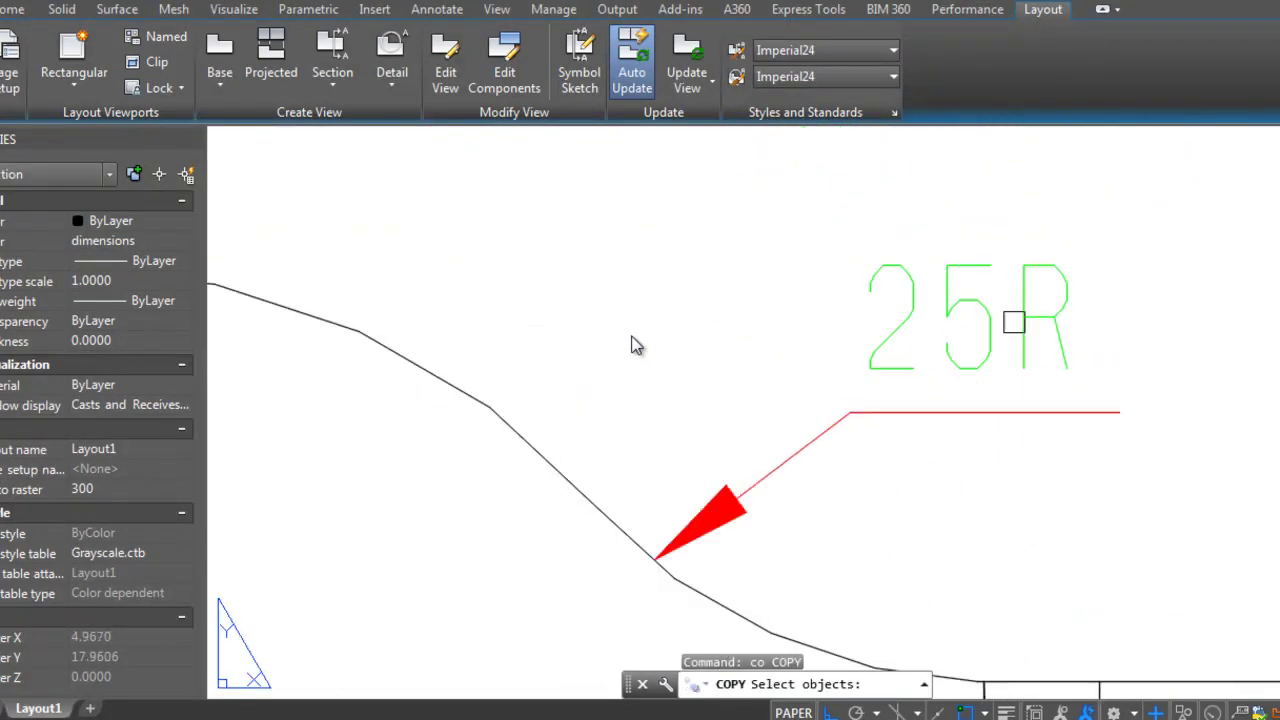
click(1133, 405)
click(974, 423)
click(1029, 486)
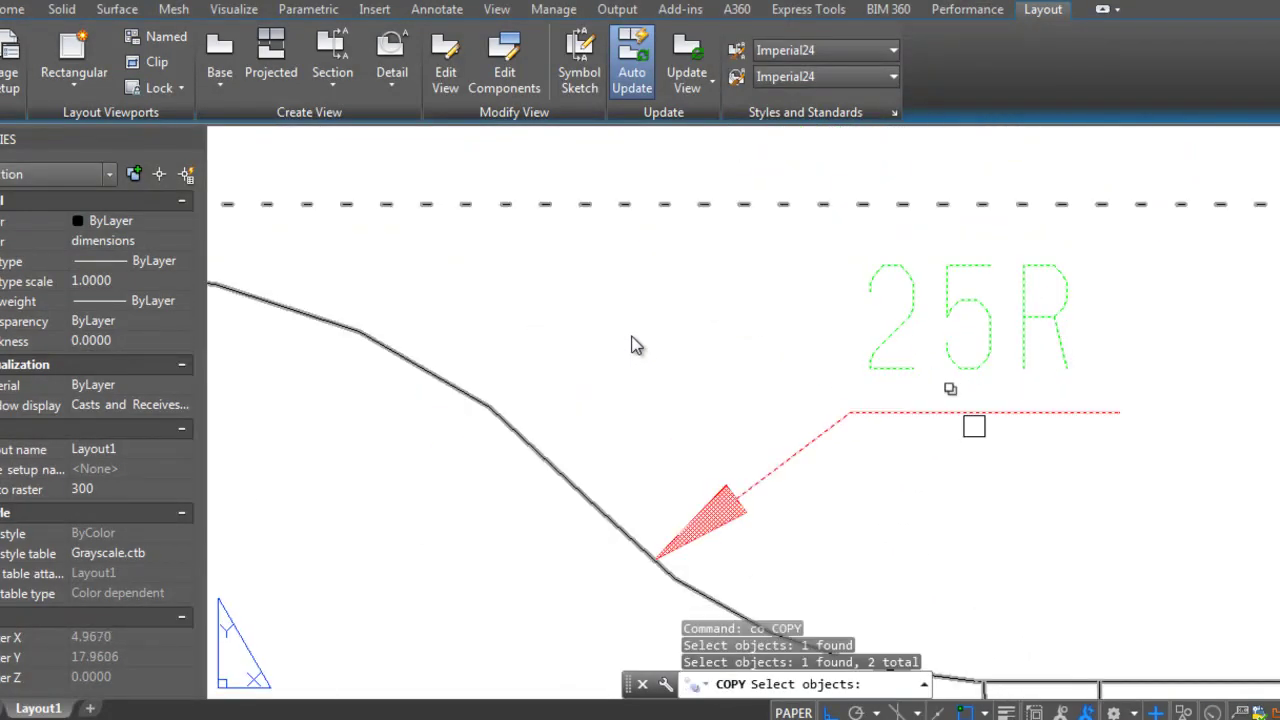
key(Return)
click(930, 313)
scroll(820, 330, up, 2)
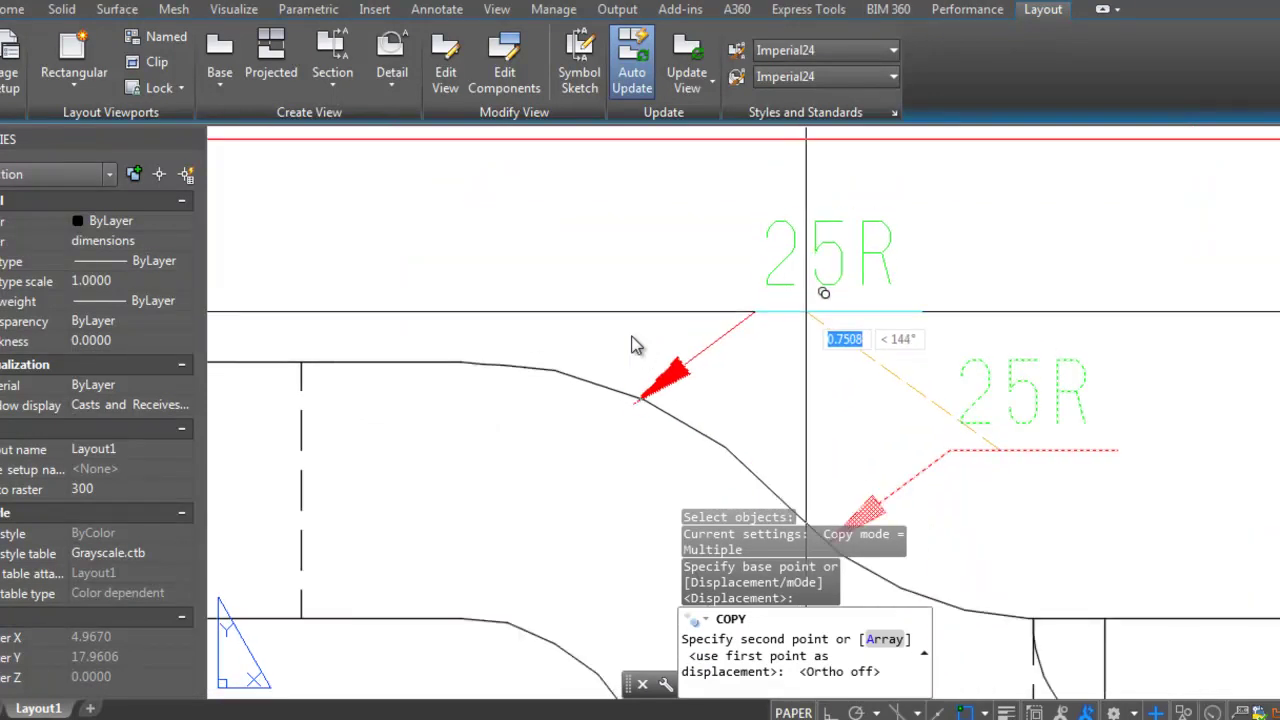
click(617, 402)
key(Escape)
scroll(798, 360, down, 2)
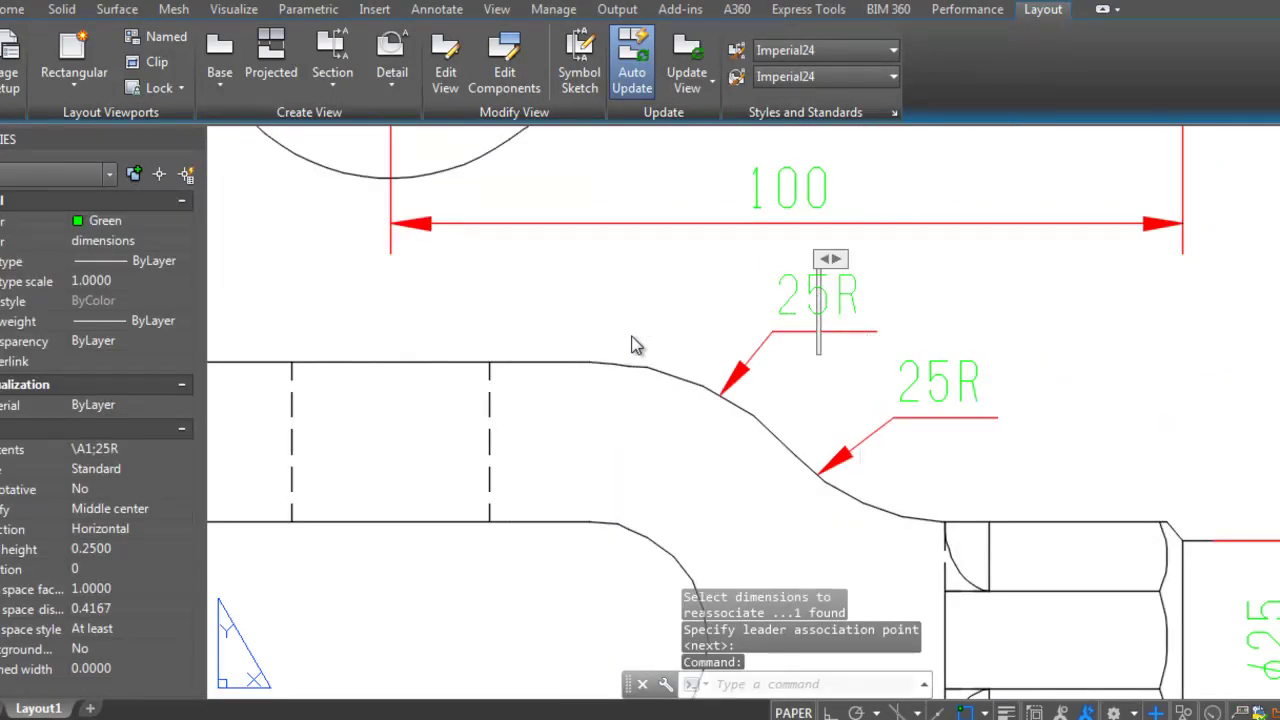
click(991, 289)
Step: Start a base view from model space showing only the eye-end part
scroll(1090, 435, down, 5)
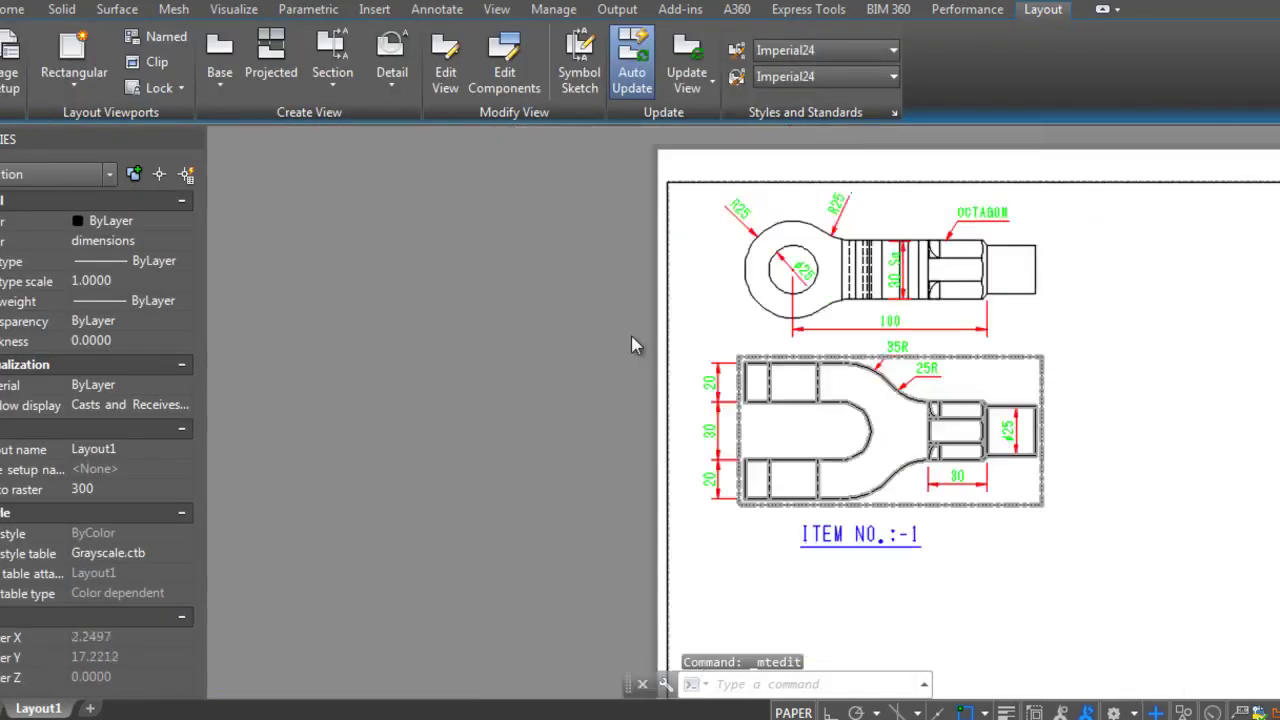
scroll(1090, 435, up, 2)
scroll(632, 345, down, 2)
scroll(632, 345, down, 1)
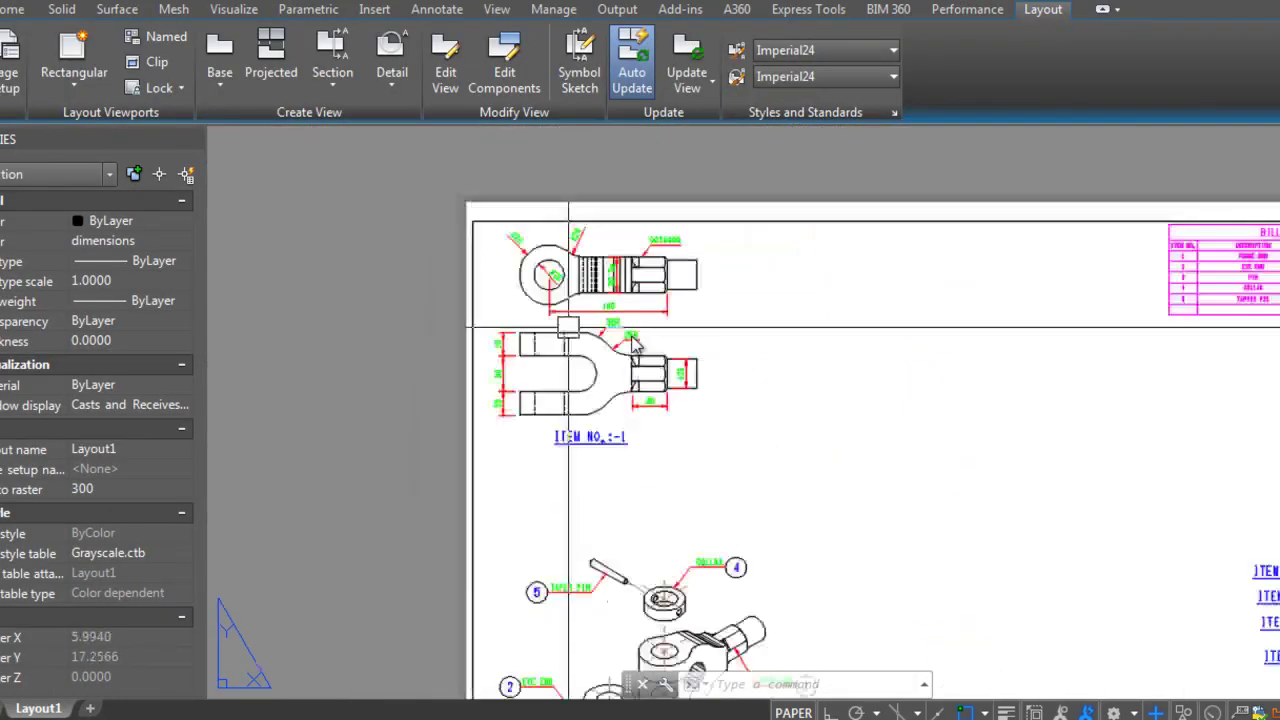
scroll(632, 345, up, 2)
scroll(633, 342, down, 2)
click(219, 87)
click(260, 135)
text(e)
key(Return)
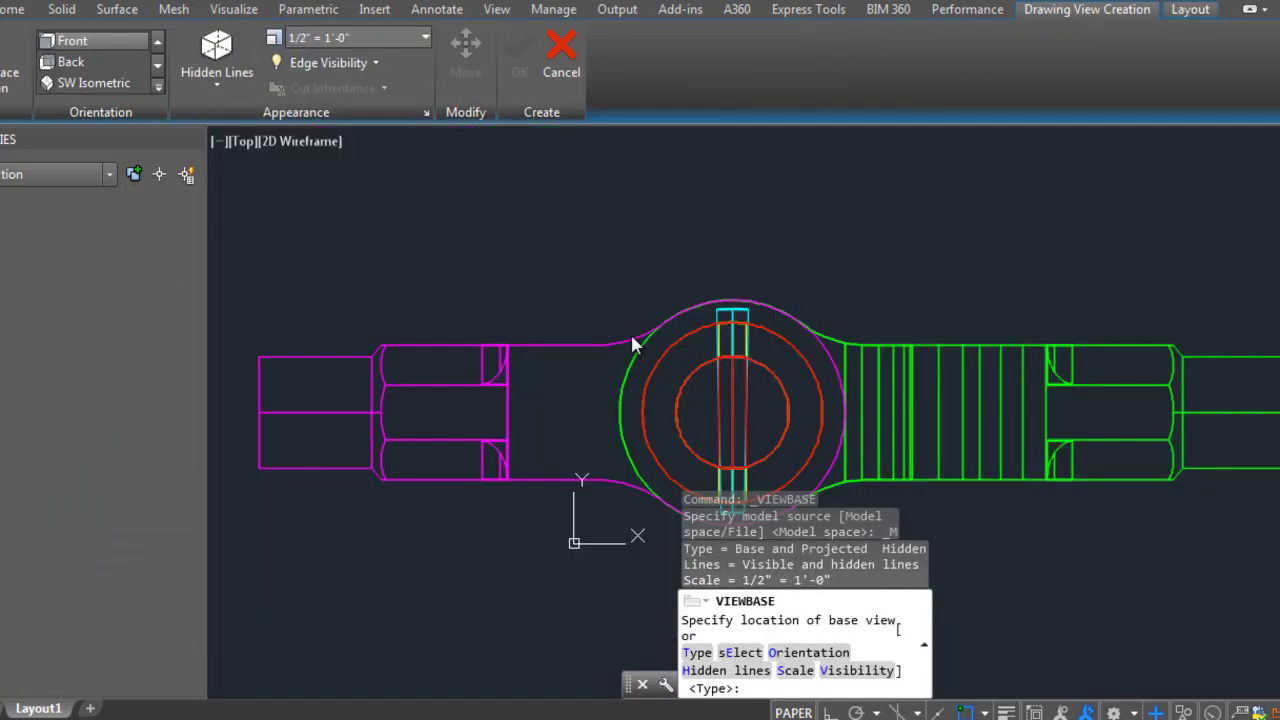
click(632, 345)
key(Return)
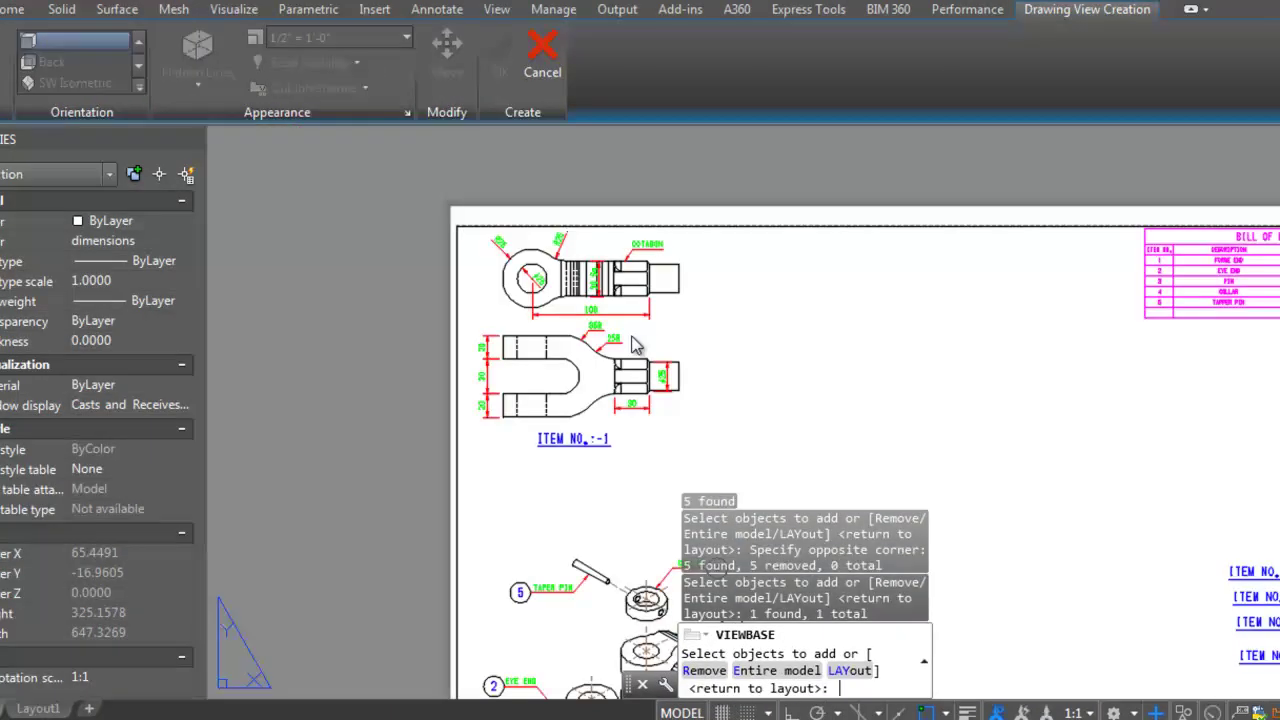
Step: Place the eye-end base view at 0.04 scale right of item 1, with a projected view below
text(s)
key(Return)
text(0.04)
key(Return)
scroll(823, 215, down, 2)
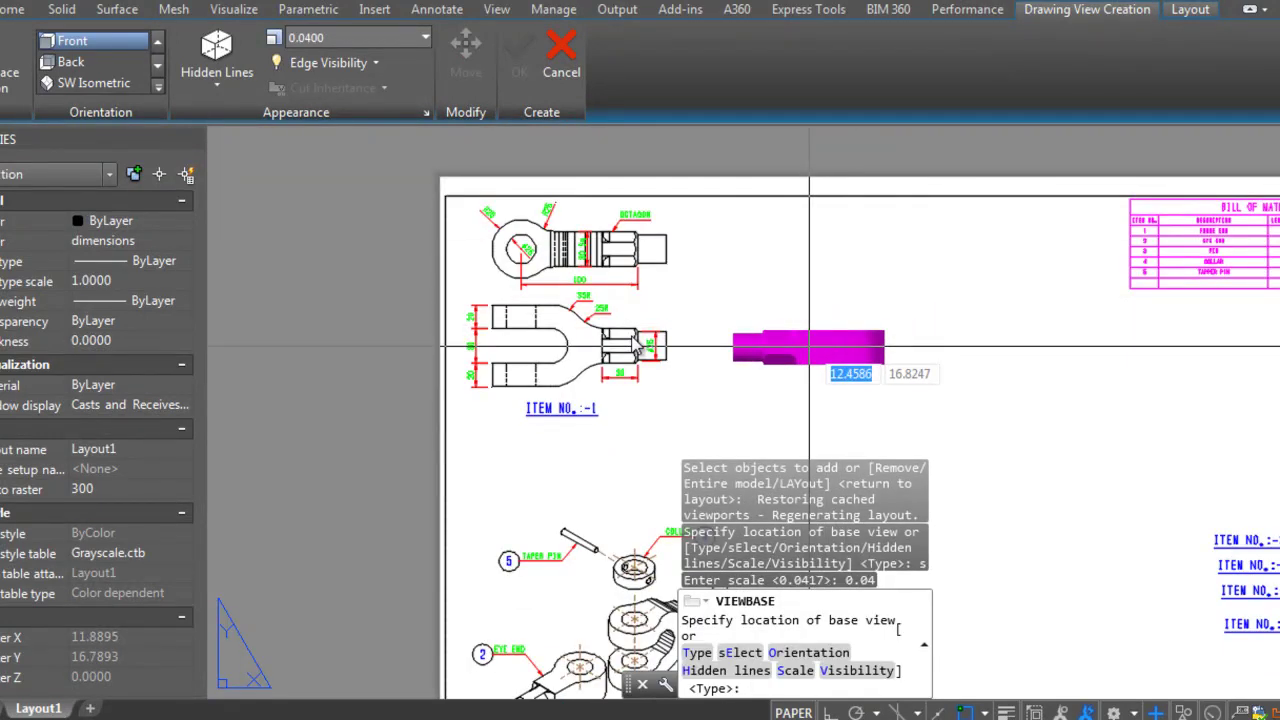
click(810, 366)
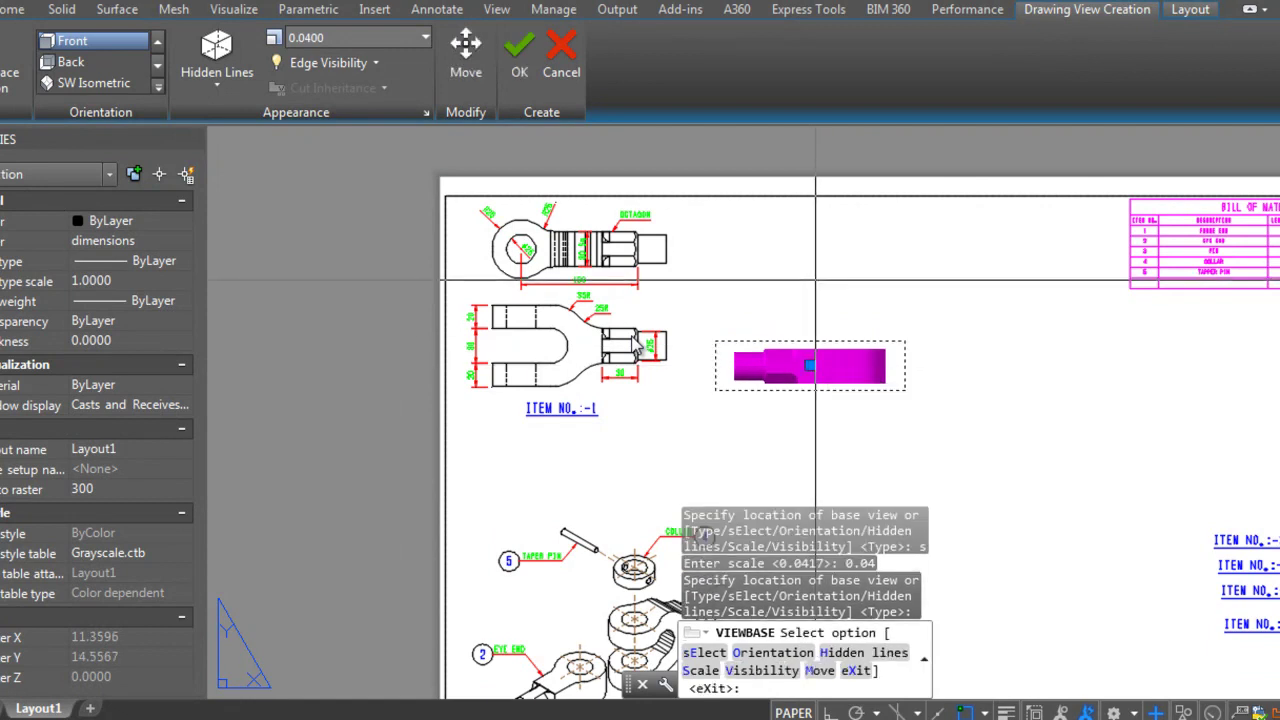
key(Return)
scroll(815, 280, up, 2)
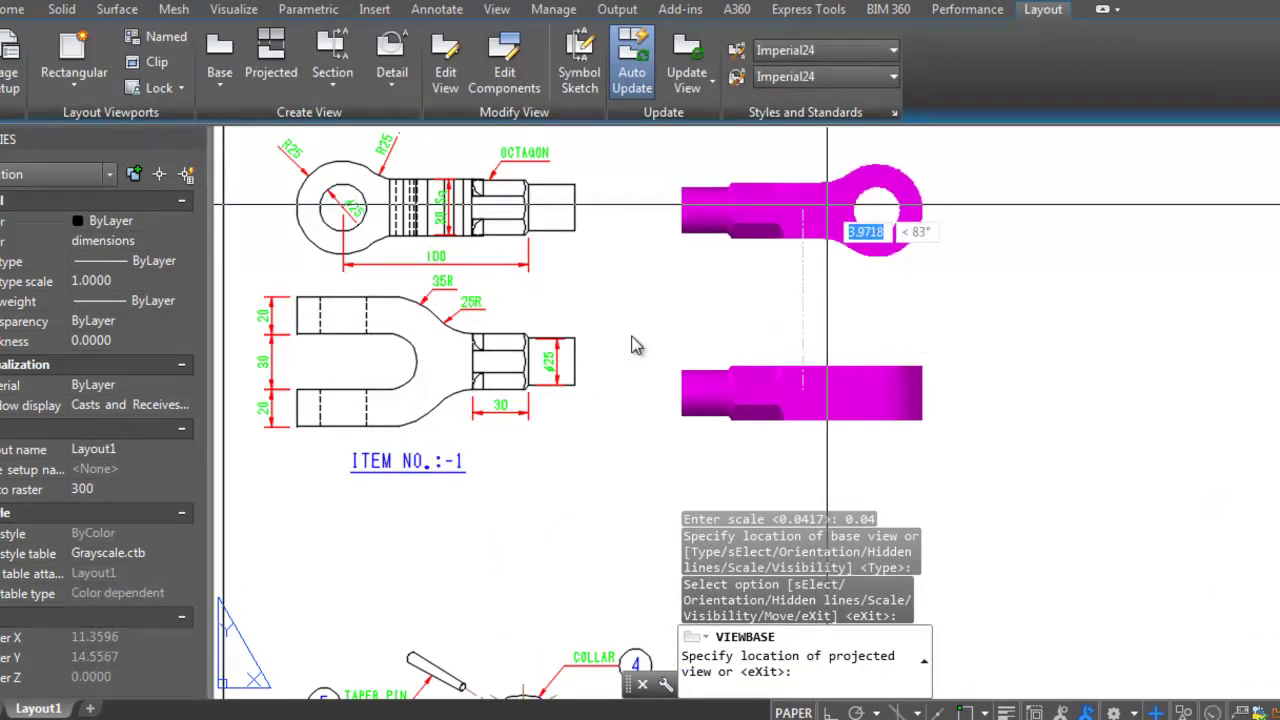
click(827, 205)
Step: Attempt to move the lower projected view, cancelling the move both times
key(Return)
click(800, 393)
click(1025, 357)
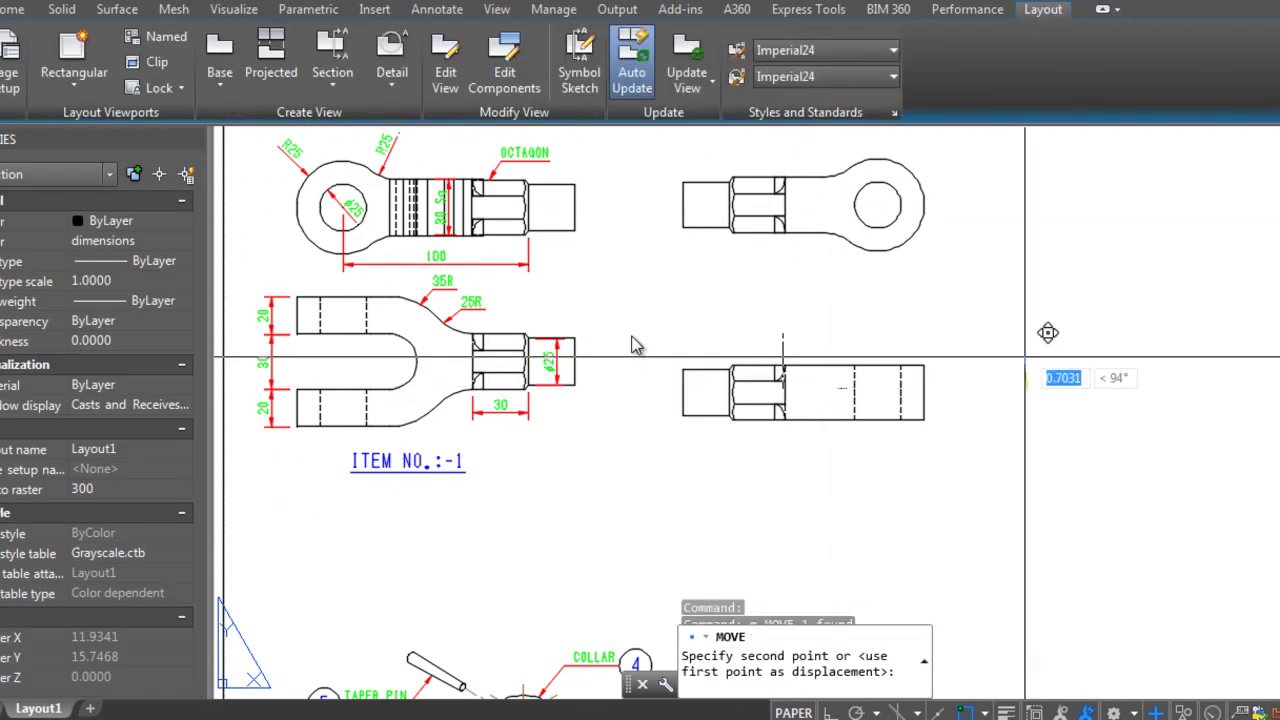
scroll(1023, 370, down, 3)
key(Escape)
key(Escape)
scroll(1200, 531, up, 4)
text(m)
key(Return)
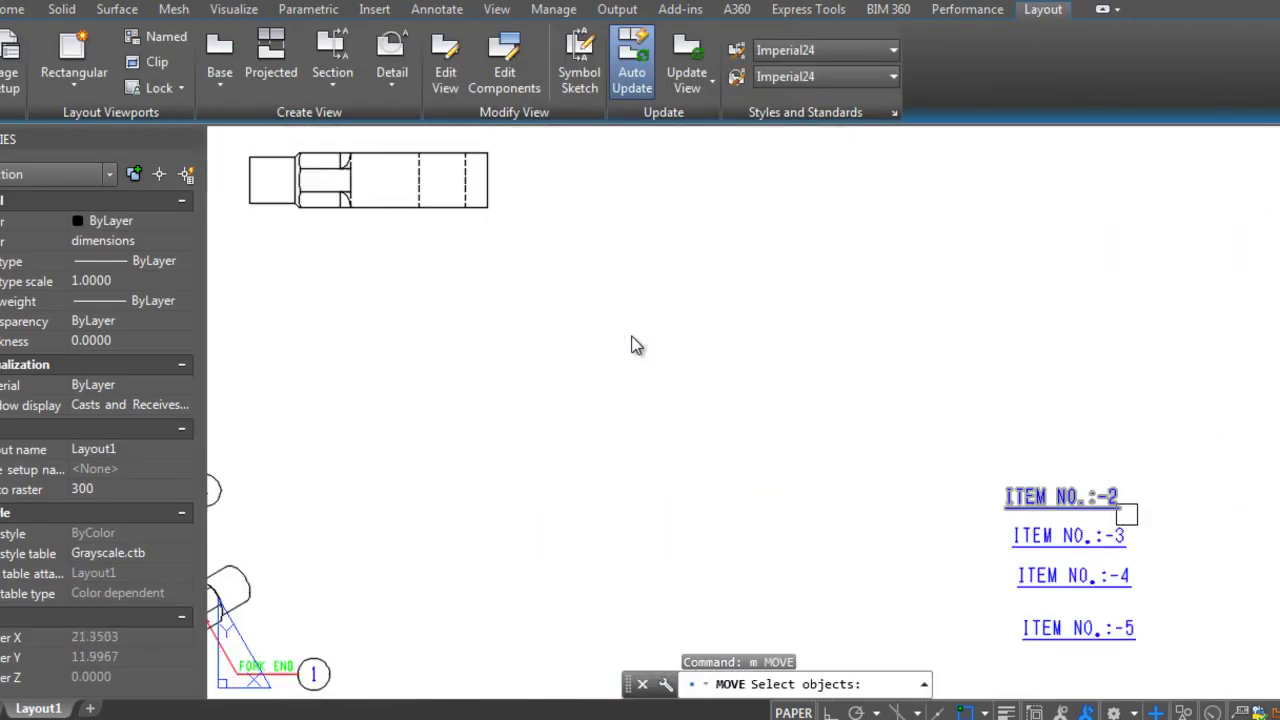
key(Return)
click(1094, 480)
scroll(1094, 460, down, 4)
scroll(1094, 460, up, 4)
key(Escape)
scroll(903, 321, up, 3)
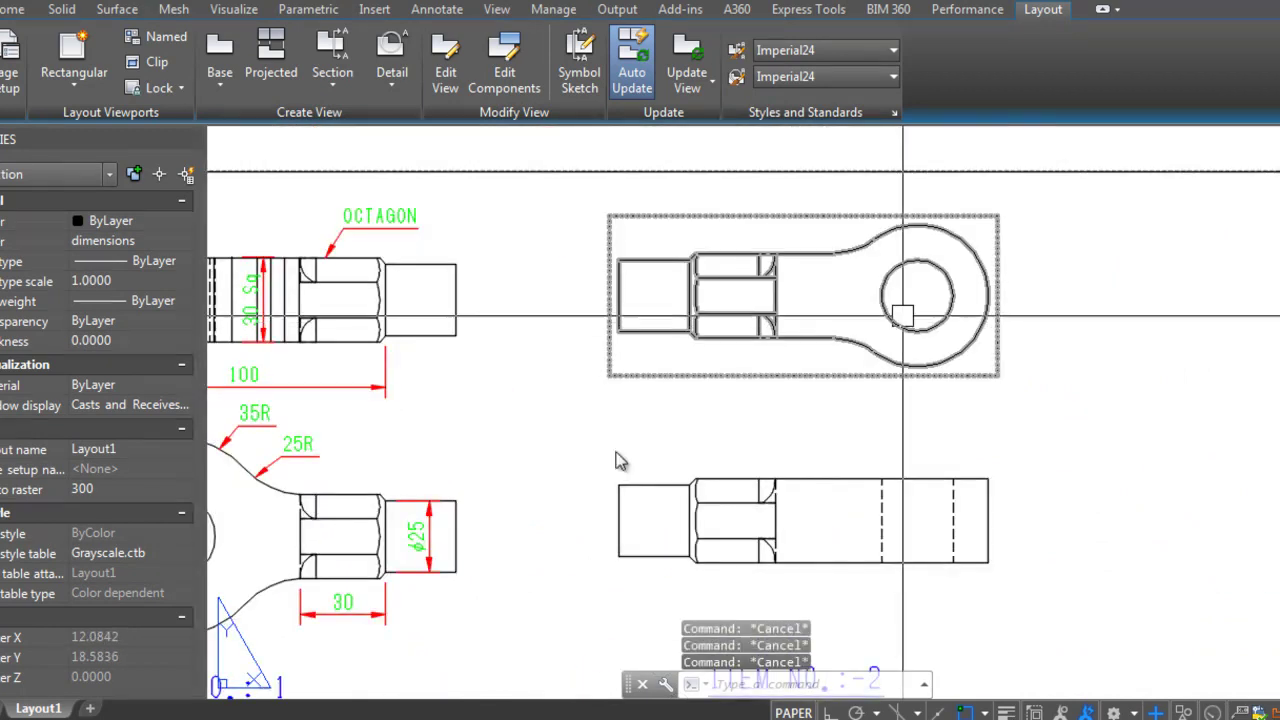
scroll(541, 481, up, 3)
text(dli)
key(Return)
Step: Dimension the eye-end's hex section between its endpoints, placing the dimension below
scroll(586, 602, up, 3)
shift+right_click(586, 602)
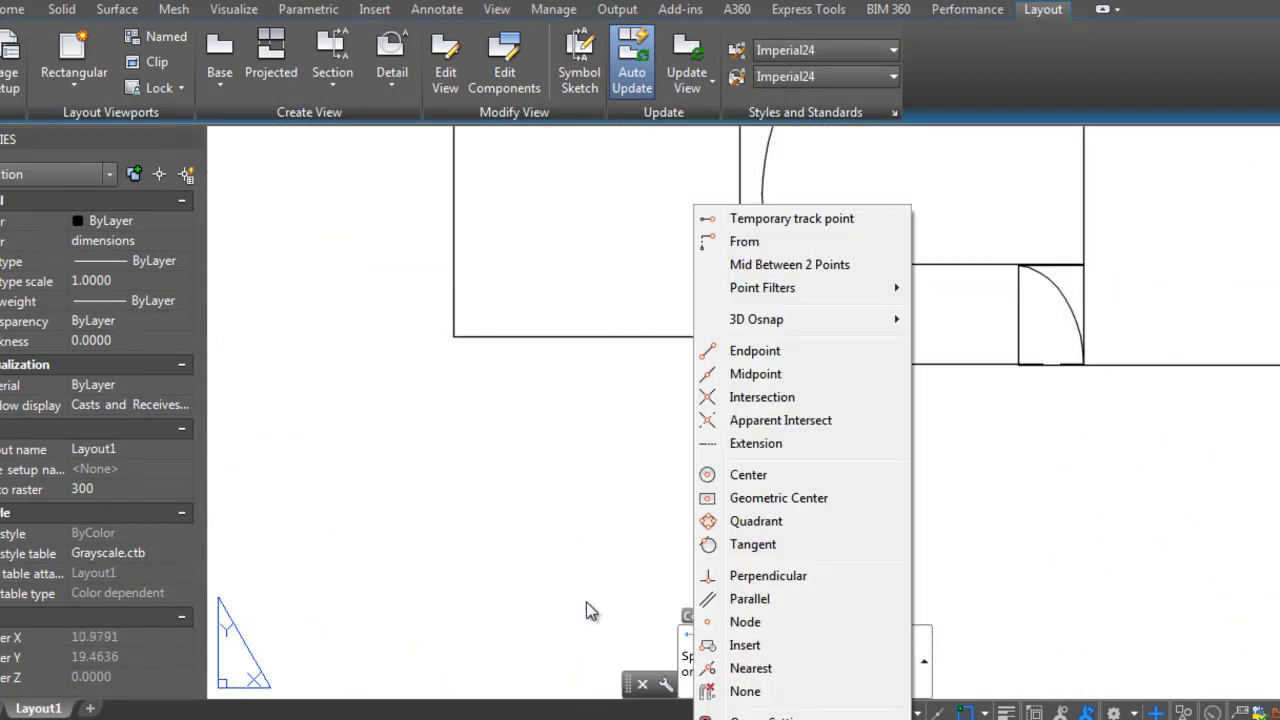
click(755, 350)
click(734, 337)
shift+right_click(1006, 366)
click(1040, 460)
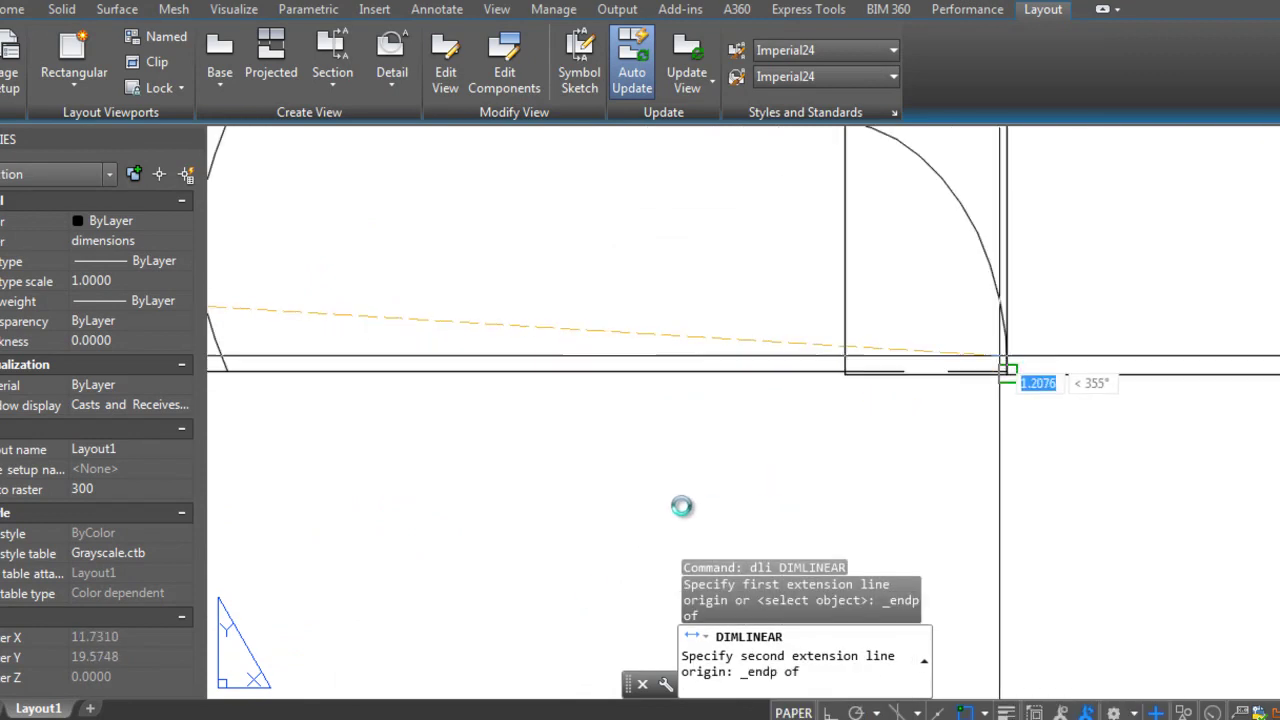
click(999, 406)
click(990, 488)
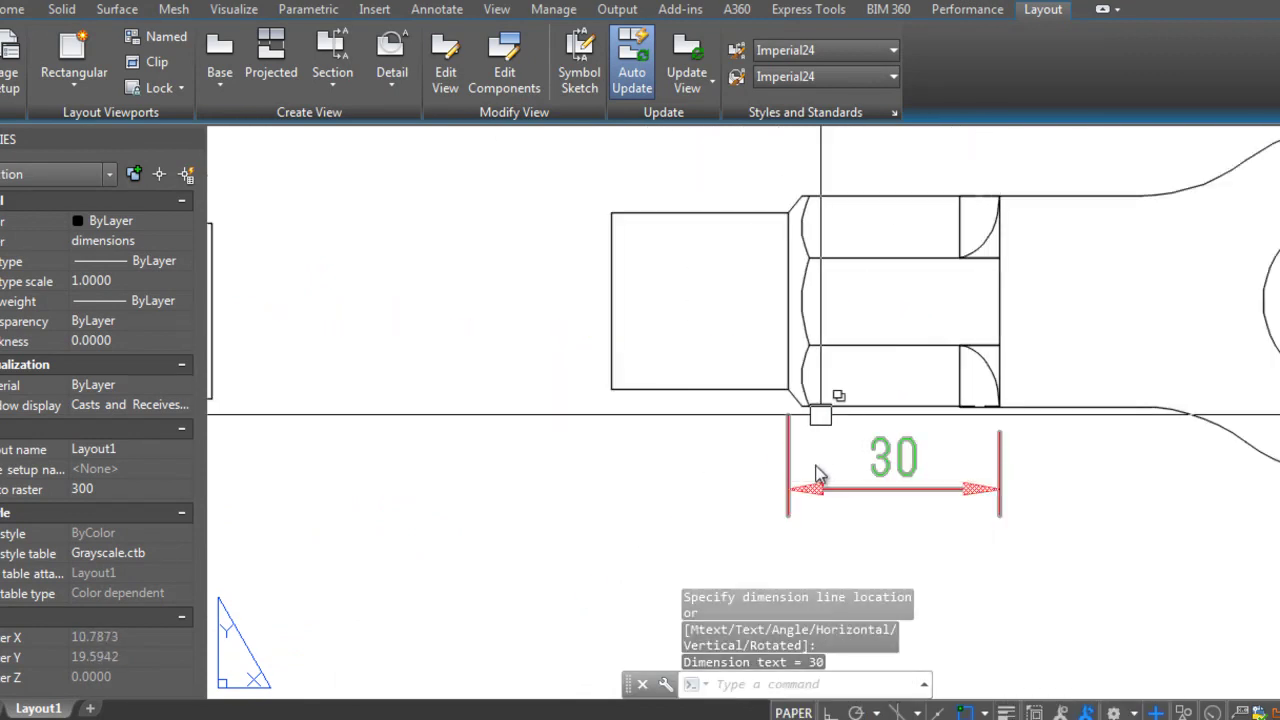
Step: Dimension the eye's hole and place an R25 radius on the outer arc
scroll(817, 475, down, 2)
text(dd)
scroll(1028, 388, up, 1)
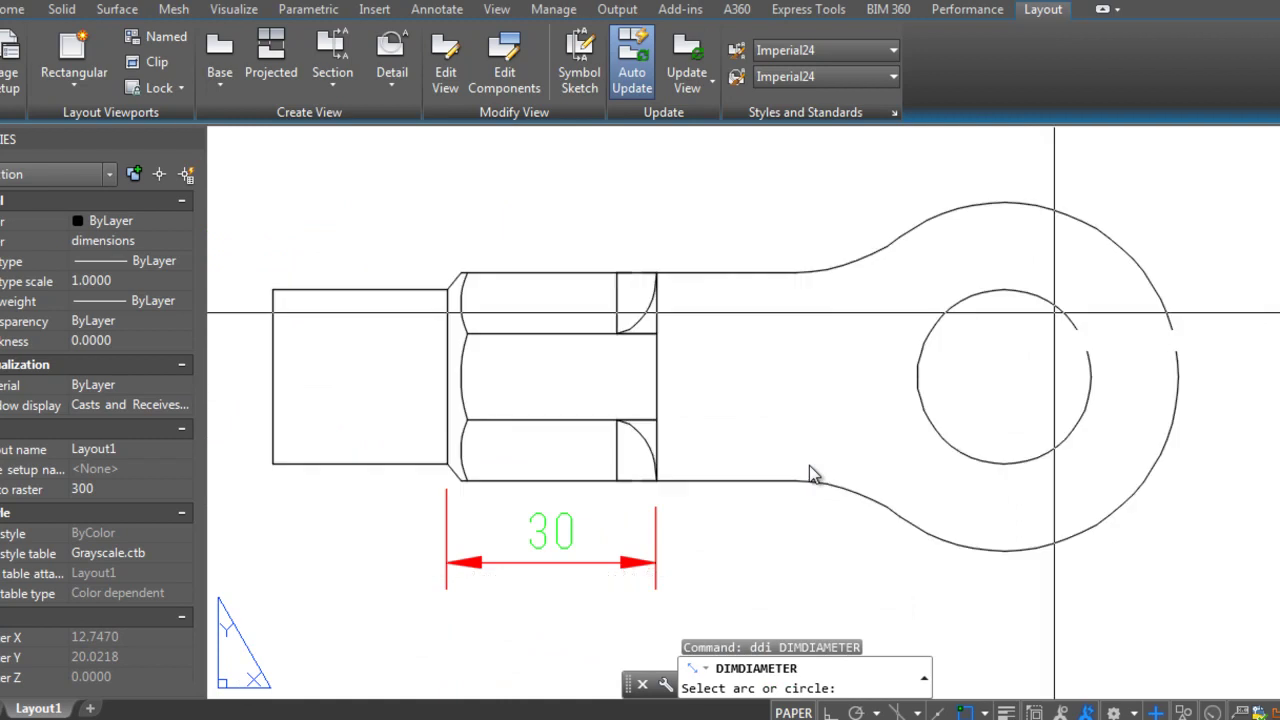
click(1093, 347)
scroll(1028, 388, up, 1)
scroll(768, 443, down, 2)
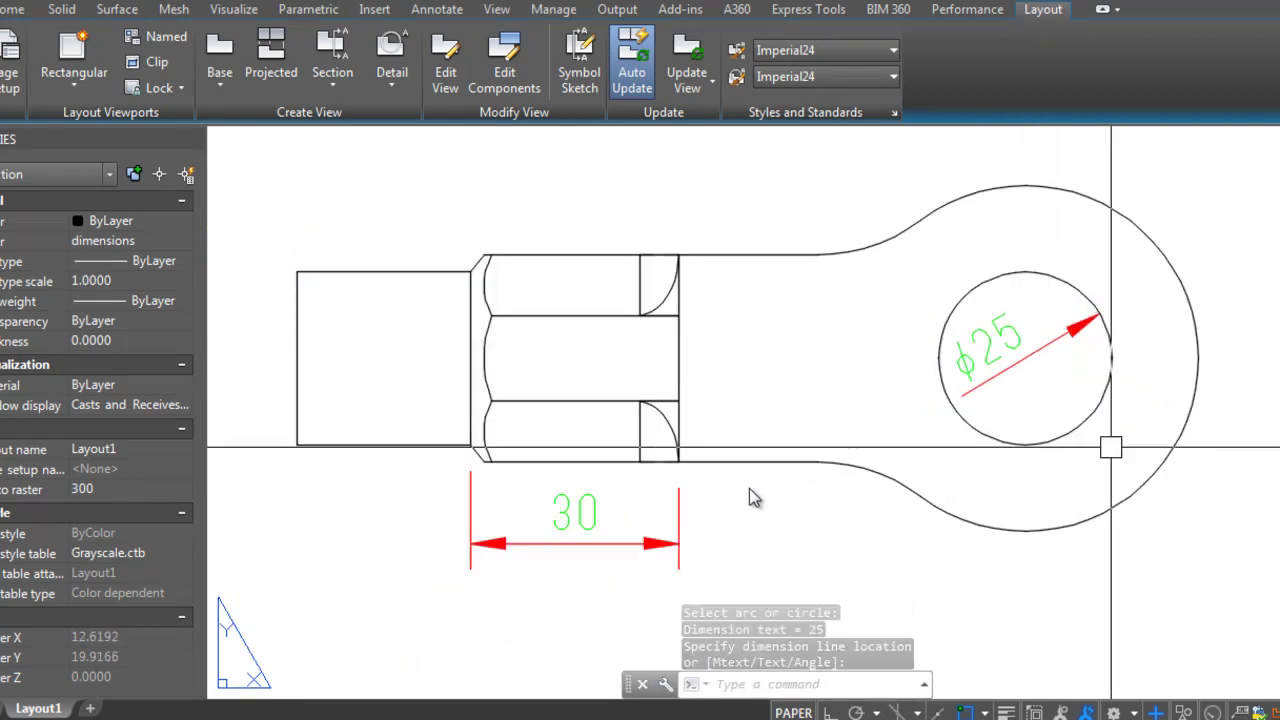
scroll(751, 488, down, 1)
scroll(766, 506, up, 1)
click(781, 490)
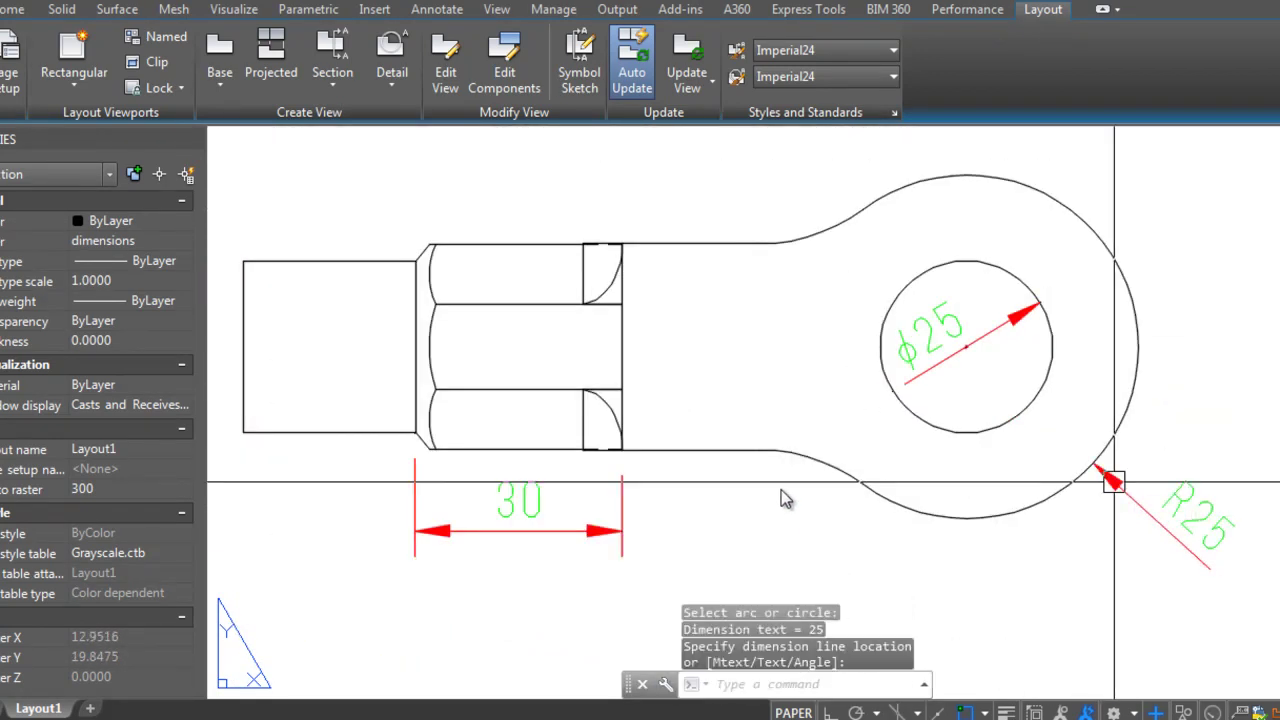
Step: Add an R25 radius dimension to the neck arc of the eye-end
text(dra)
key(Return)
scroll(820, 490, up, 2)
click(823, 450)
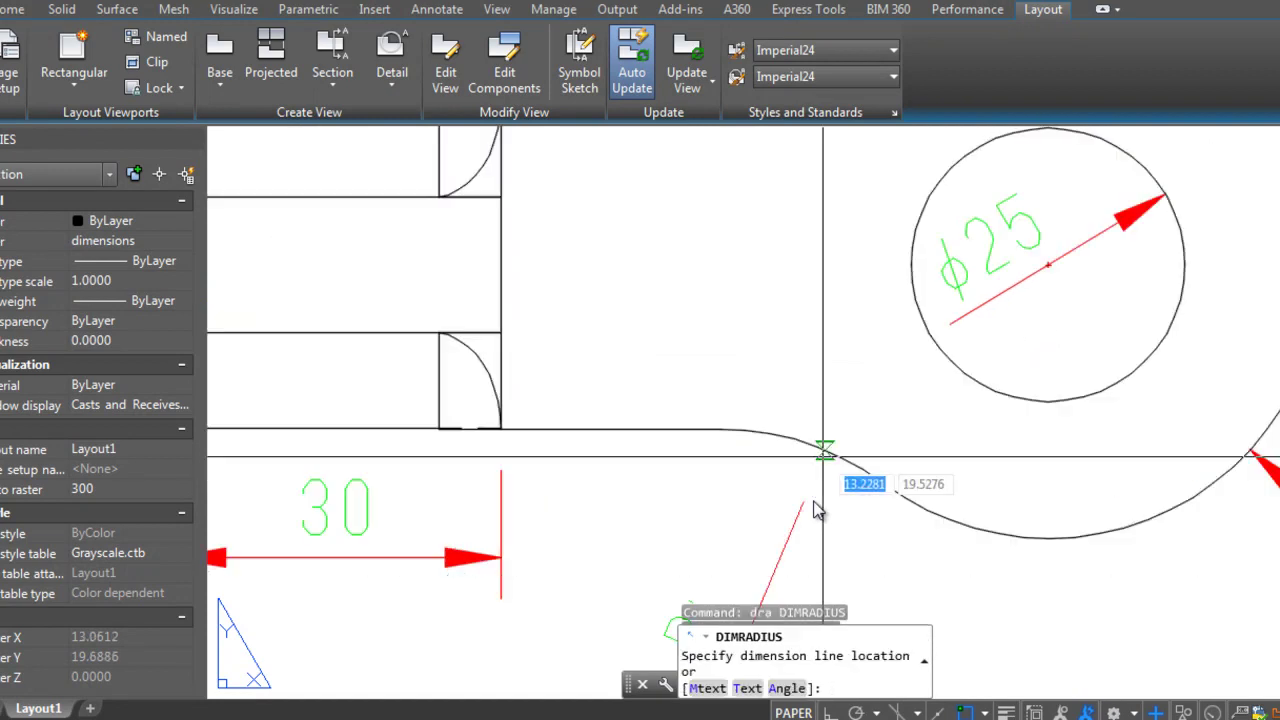
click(818, 510)
scroll(803, 441, down, 4)
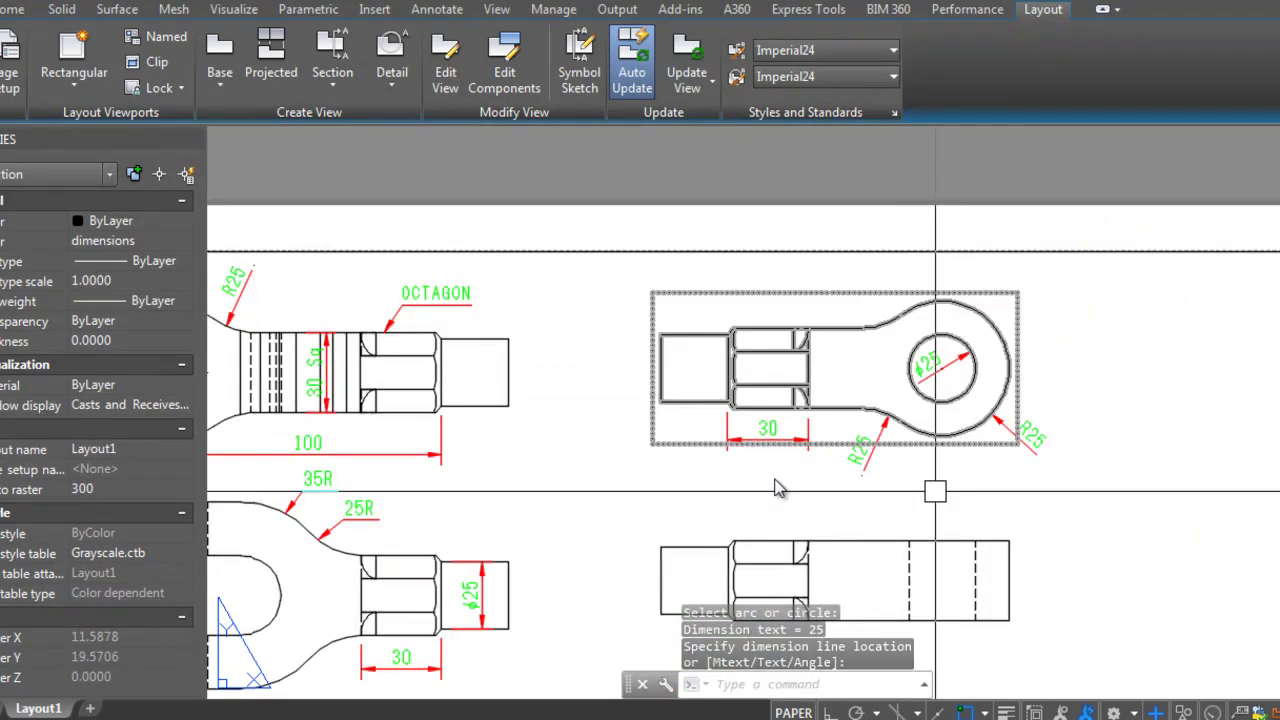
middle_drag(825, 557, 790, 487)
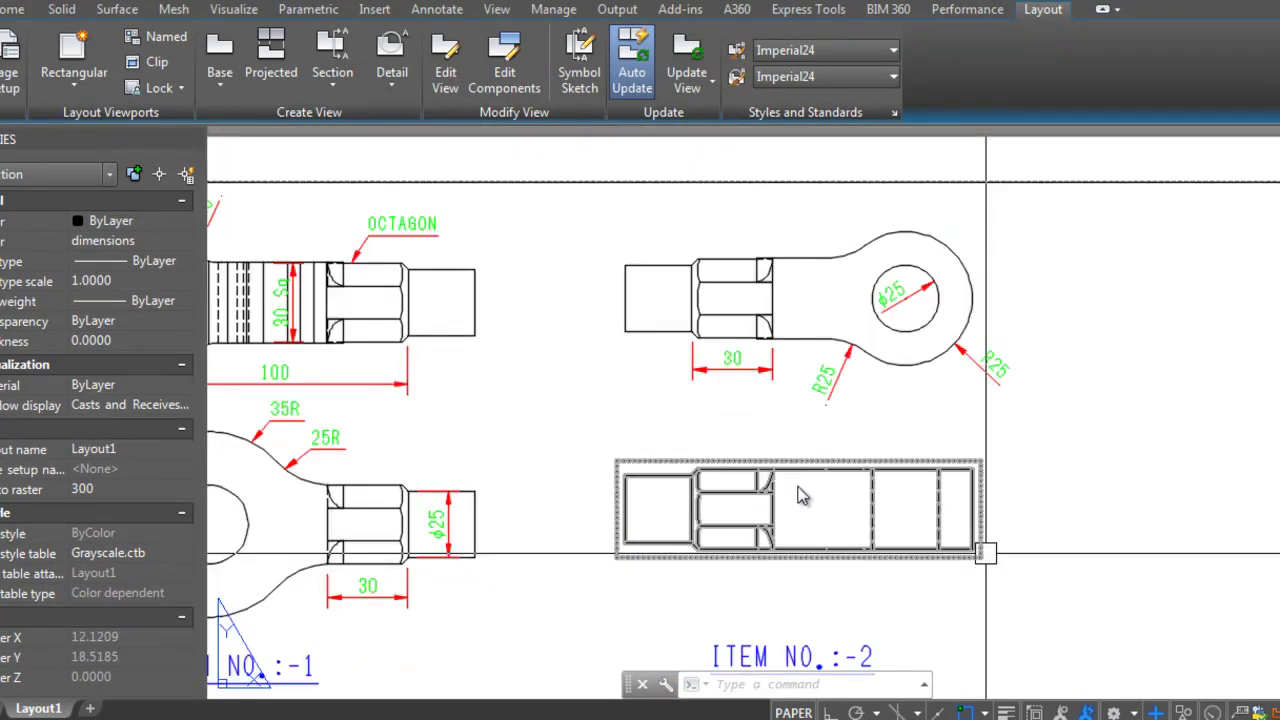
Step: Try a linear dimension on the lower eye-end view, then cancel it
text(dli)
key(Return)
scroll(780, 545, up, 2)
scroll(780, 348, up, 4)
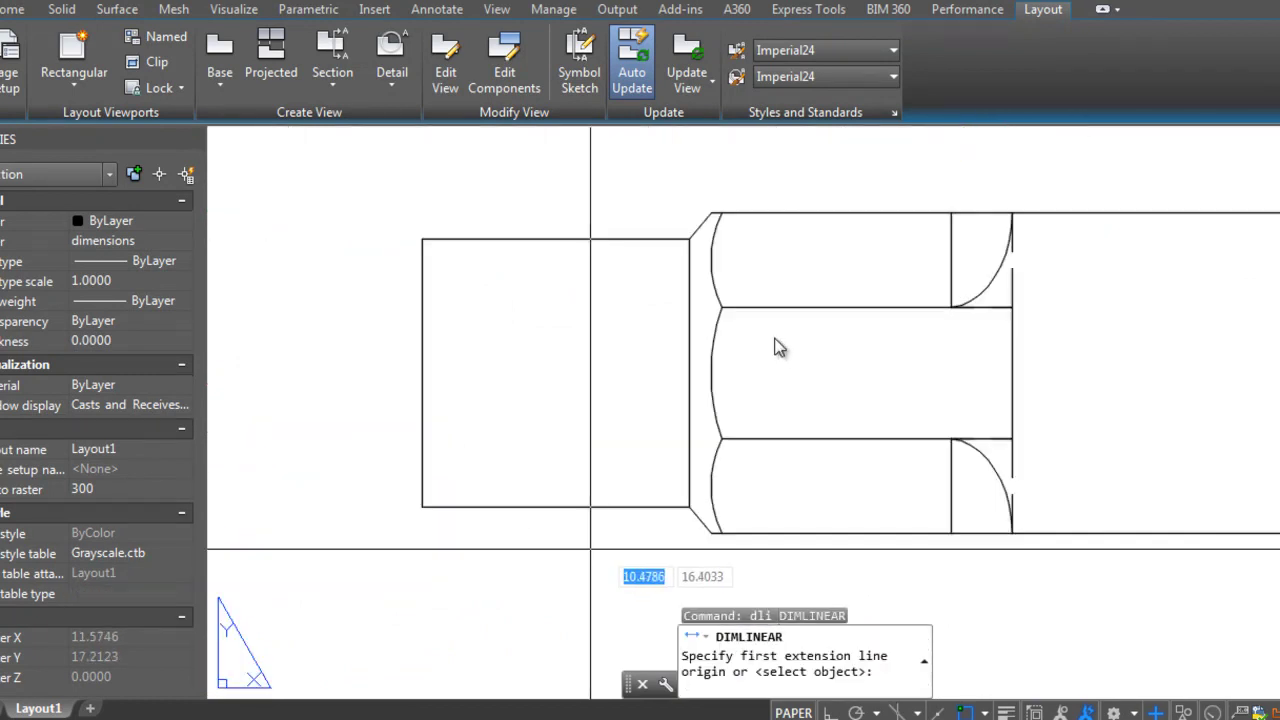
click(831, 447)
scroll(825, 455, down, 5)
scroll(815, 465, up, 2)
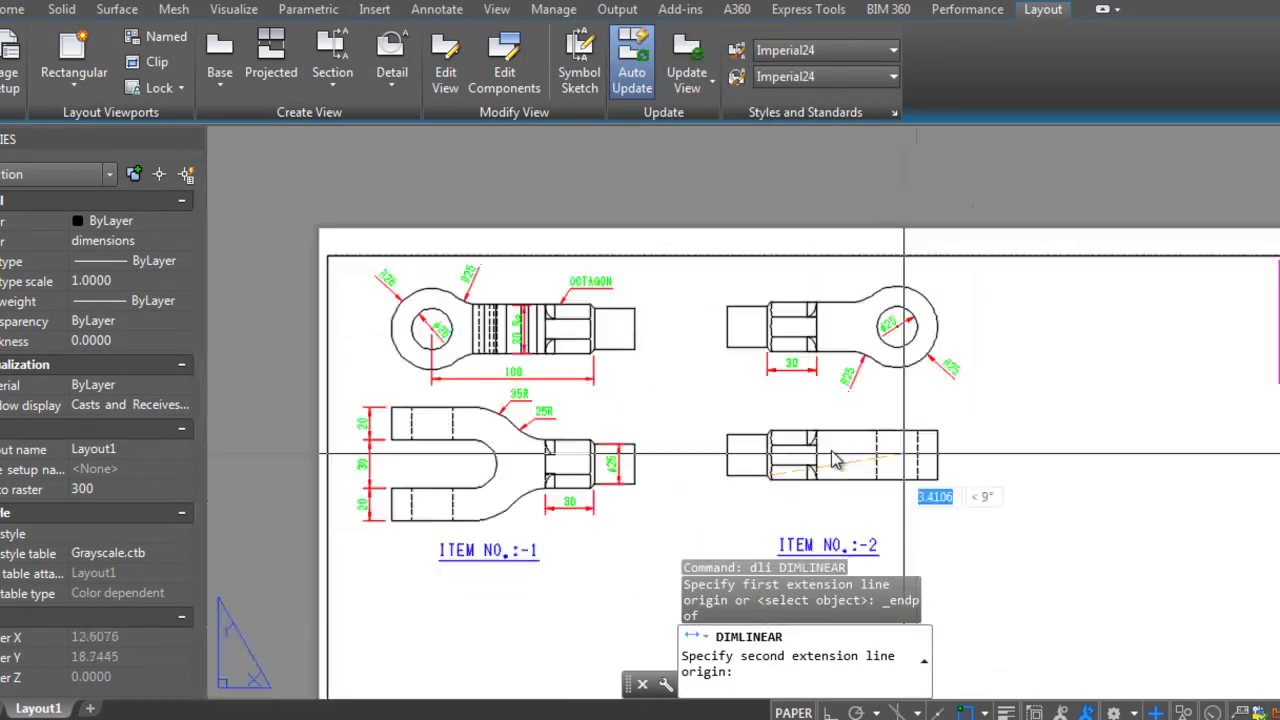
scroll(807, 473, up, 2)
click(812, 481)
scroll(903, 523, up, 3)
key(Escape)
Step: Retry a linear dimension from the hex corner to a circle centre, then cancel it
key(Return)
scroll(851, 517, up, 3)
scroll(800, 510, up, 3)
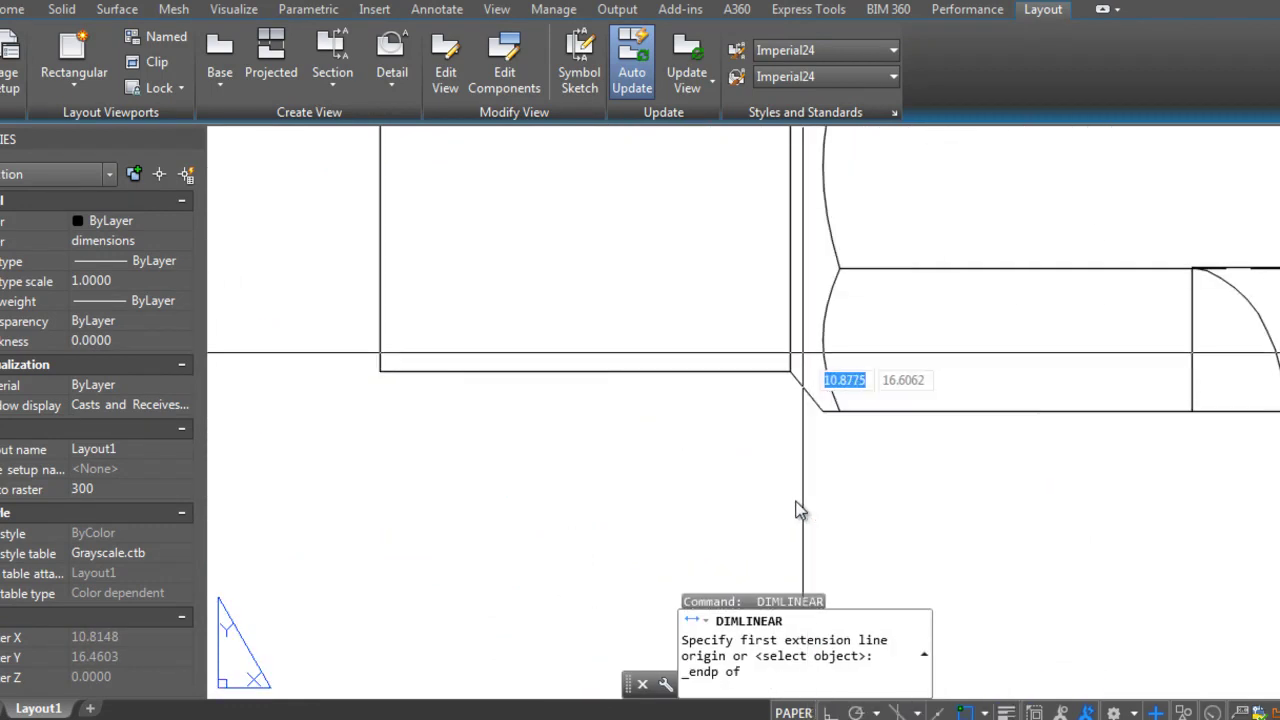
click(800, 510)
scroll(750, 430, down, 5)
scroll(505, 300, up, 3)
shift+right_click(670, 329)
click(1090, 474)
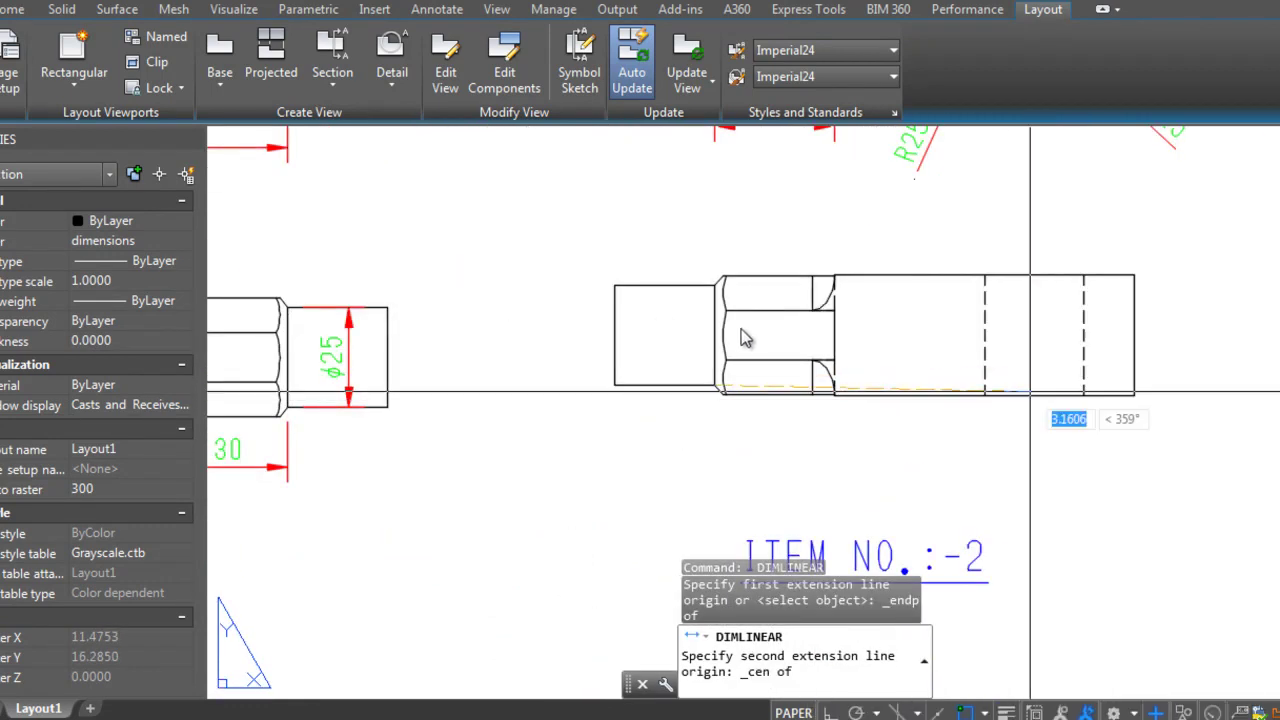
key(Escape)
key(Escape)
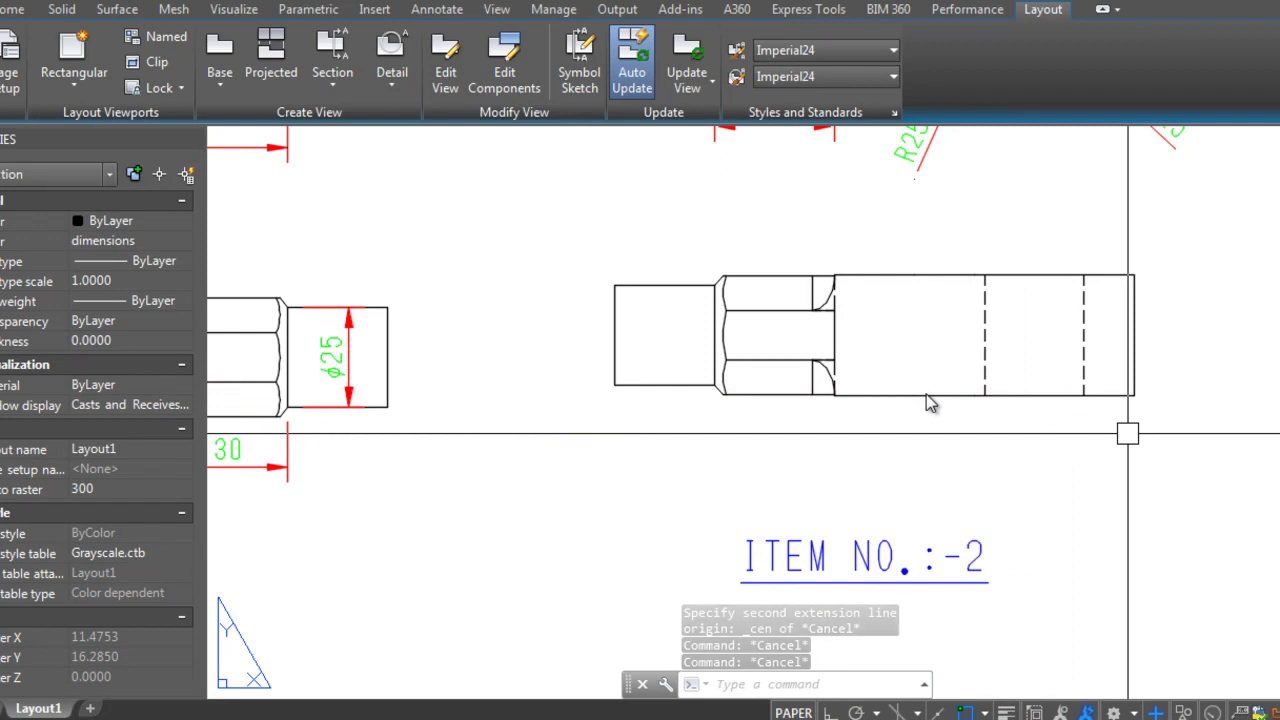
scroll(926, 396, down, 2)
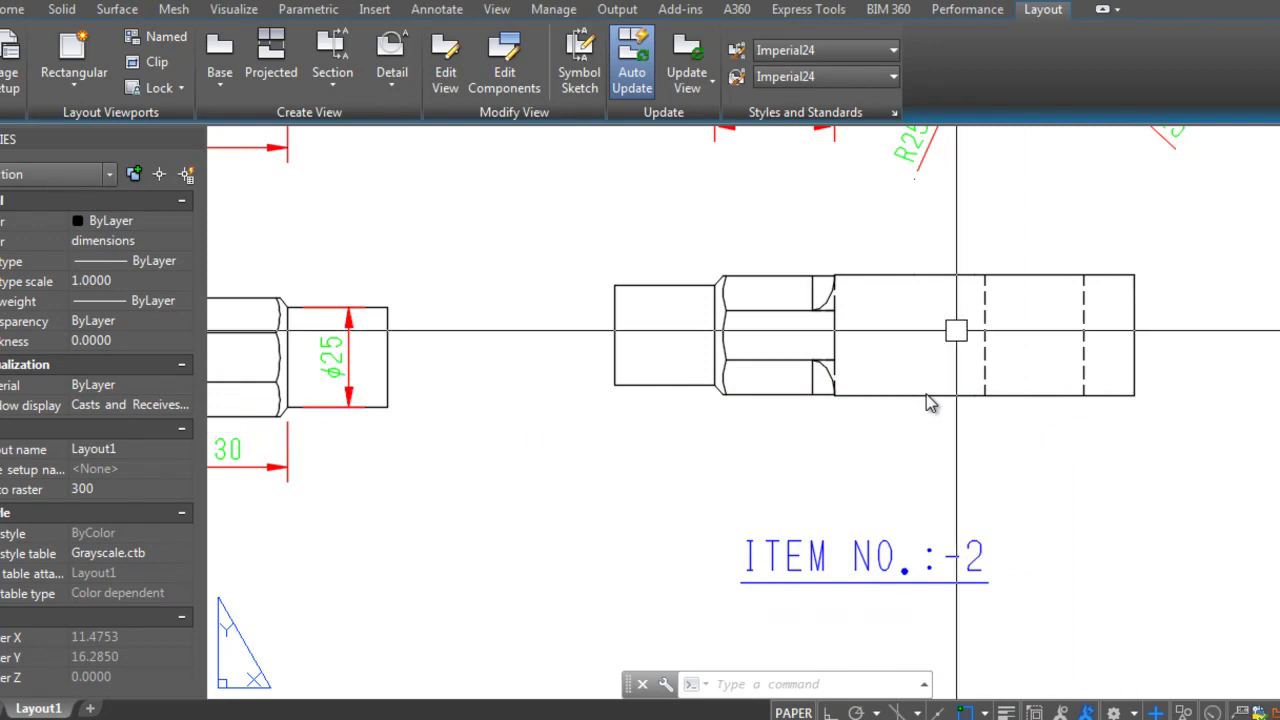
scroll(926, 396, up, 3)
scroll(926, 396, down, 3)
Step: Add the 80 length dimension from the eye hole's centre to the step's endpoint
key(Return)
shift+right_click(926, 400)
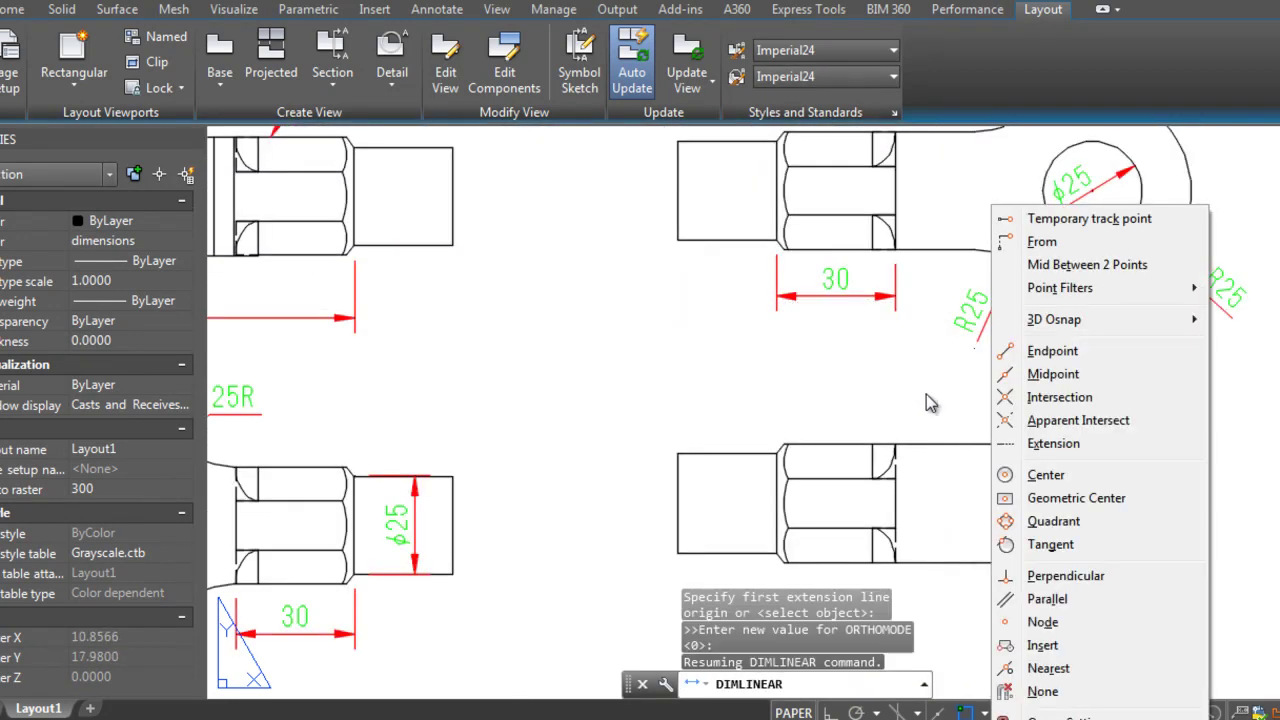
key(c)
click(930, 400)
shift+right_click(932, 400)
key(e)
click(776, 241)
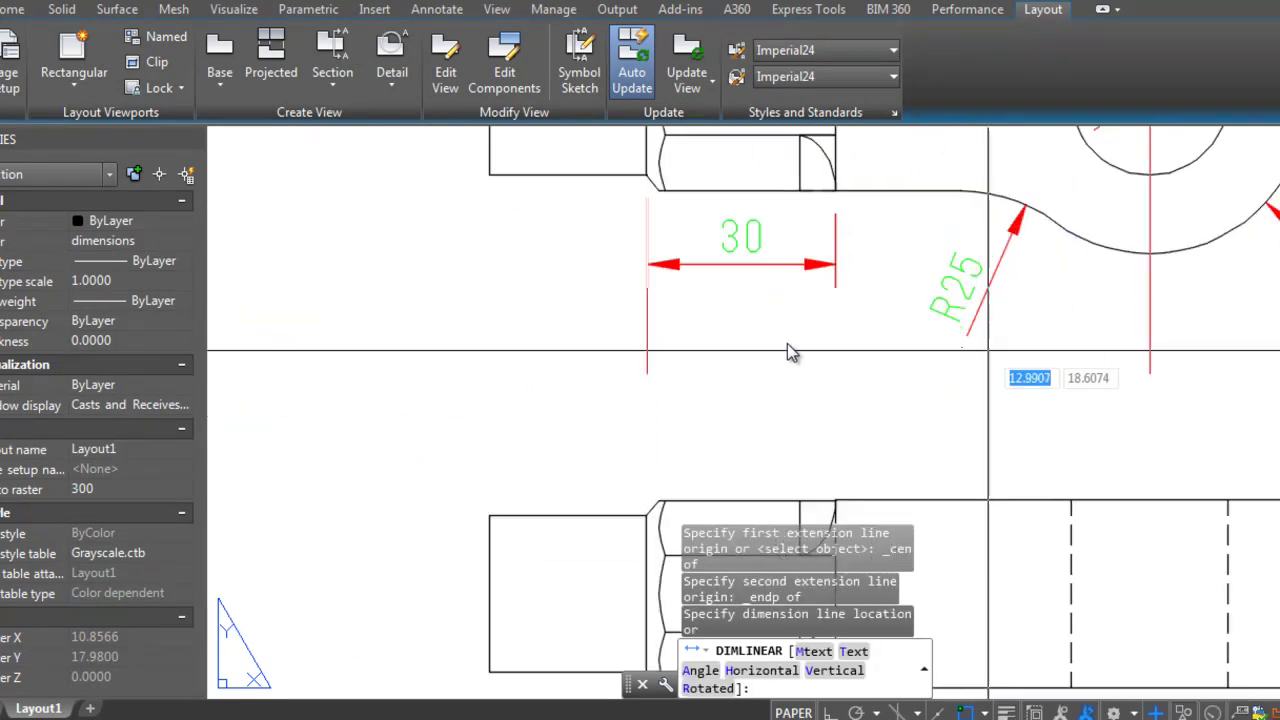
click(1023, 391)
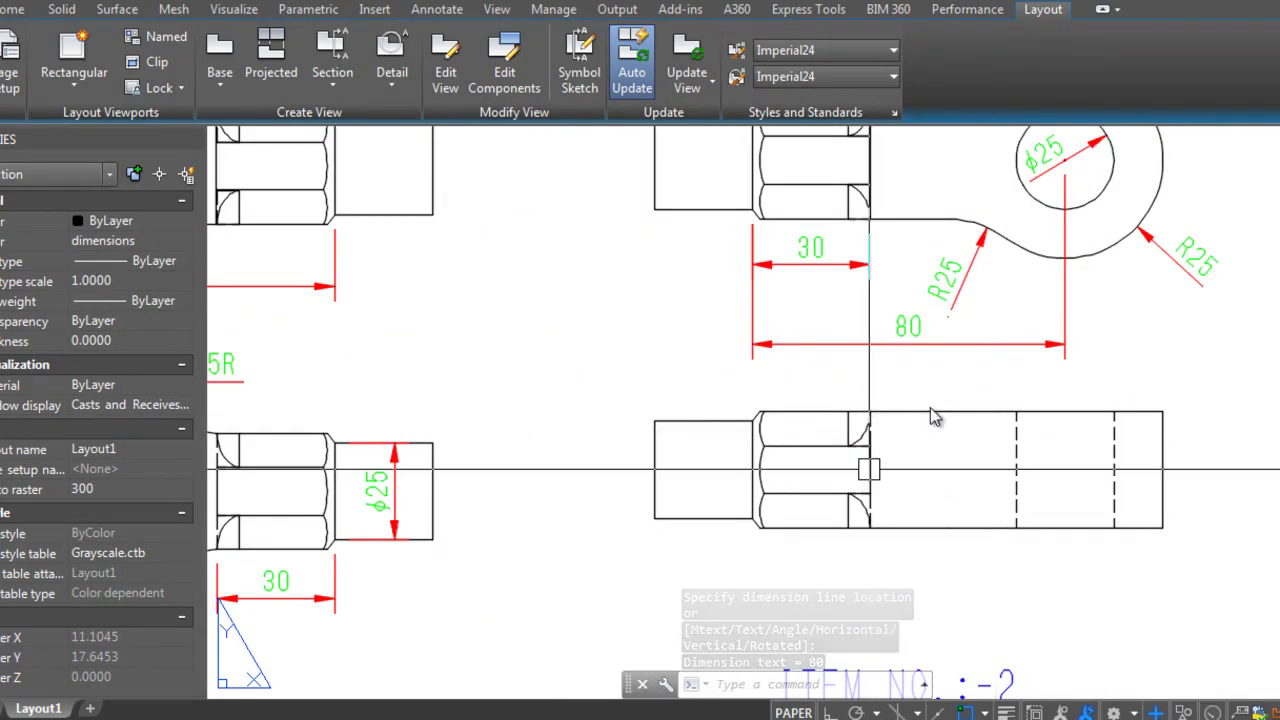
Step: Start a linear dimension between the body's top and lower corners using endpoint snaps
key(Return)
scroll(957, 488, up, 2)
scroll(957, 490, up, 2)
shift+right_click(957, 490)
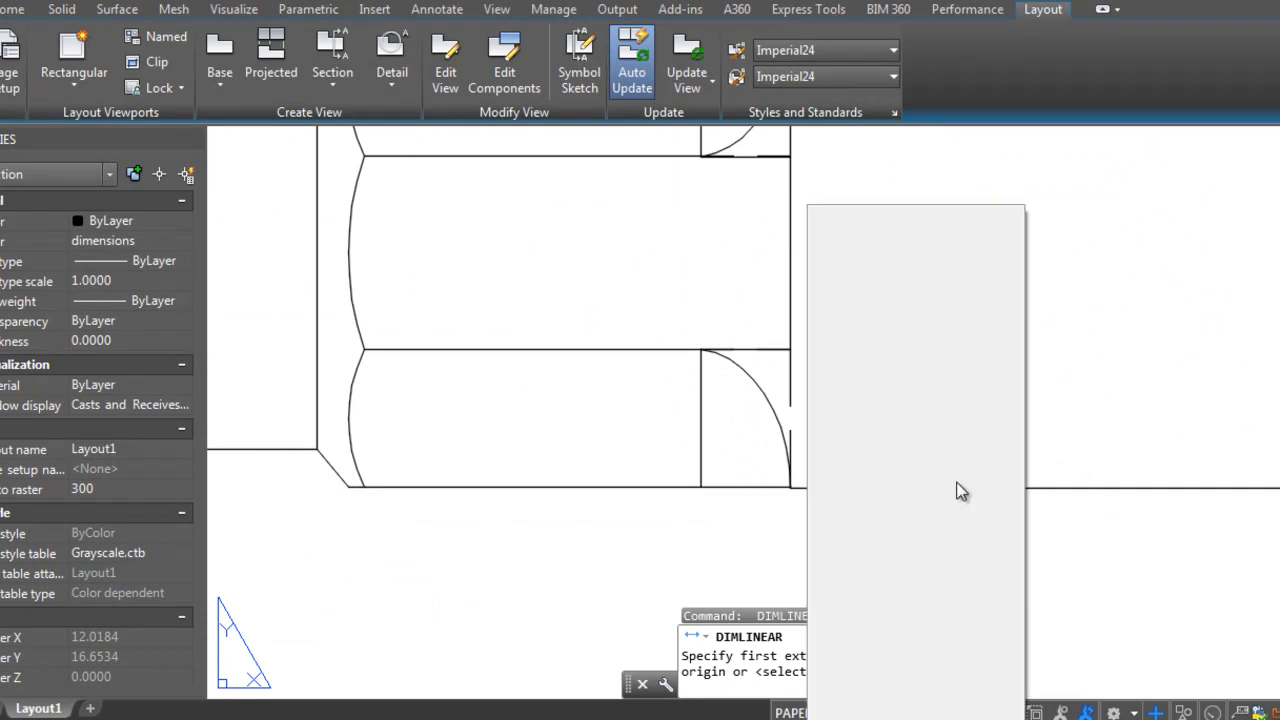
key(e)
click(957, 490)
scroll(957, 490, down, 3)
scroll(907, 495, up, 3)
shift+right_click(907, 495)
key(e)
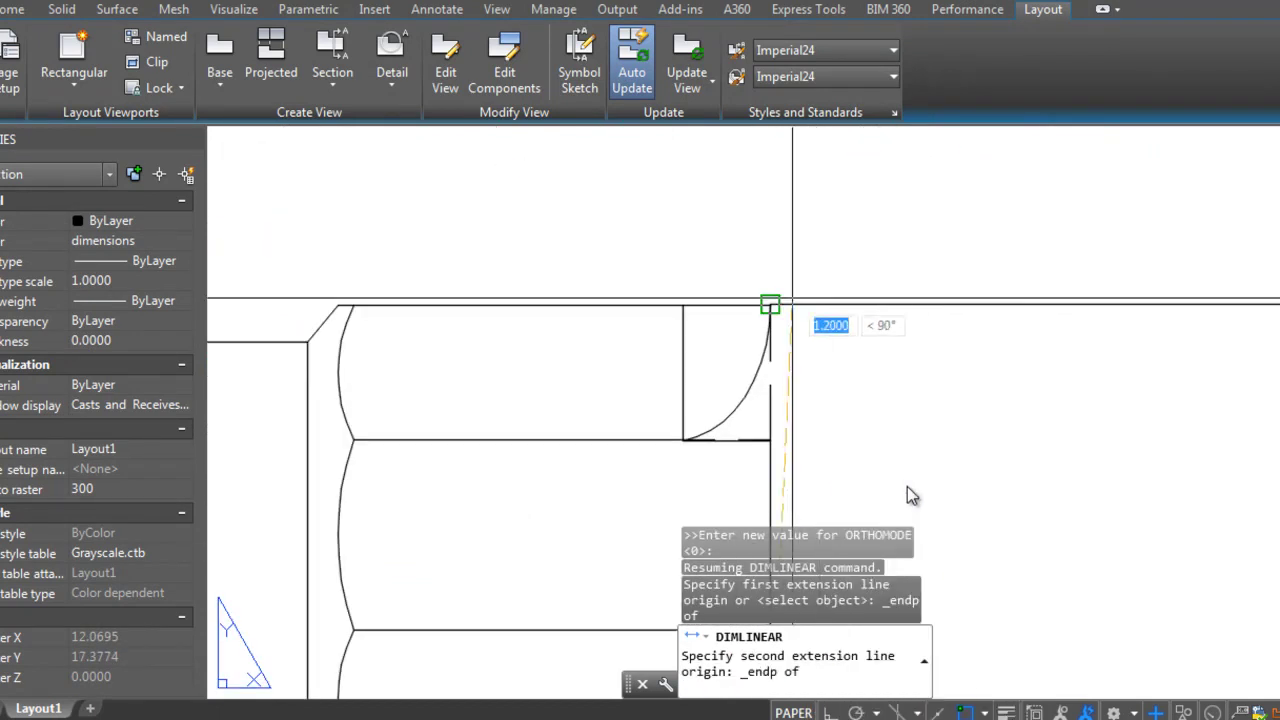
click(907, 495)
scroll(907, 495, down, 2)
Step: Place the 30 dimension across the body and relabel it '30 Sq'
click(910, 494)
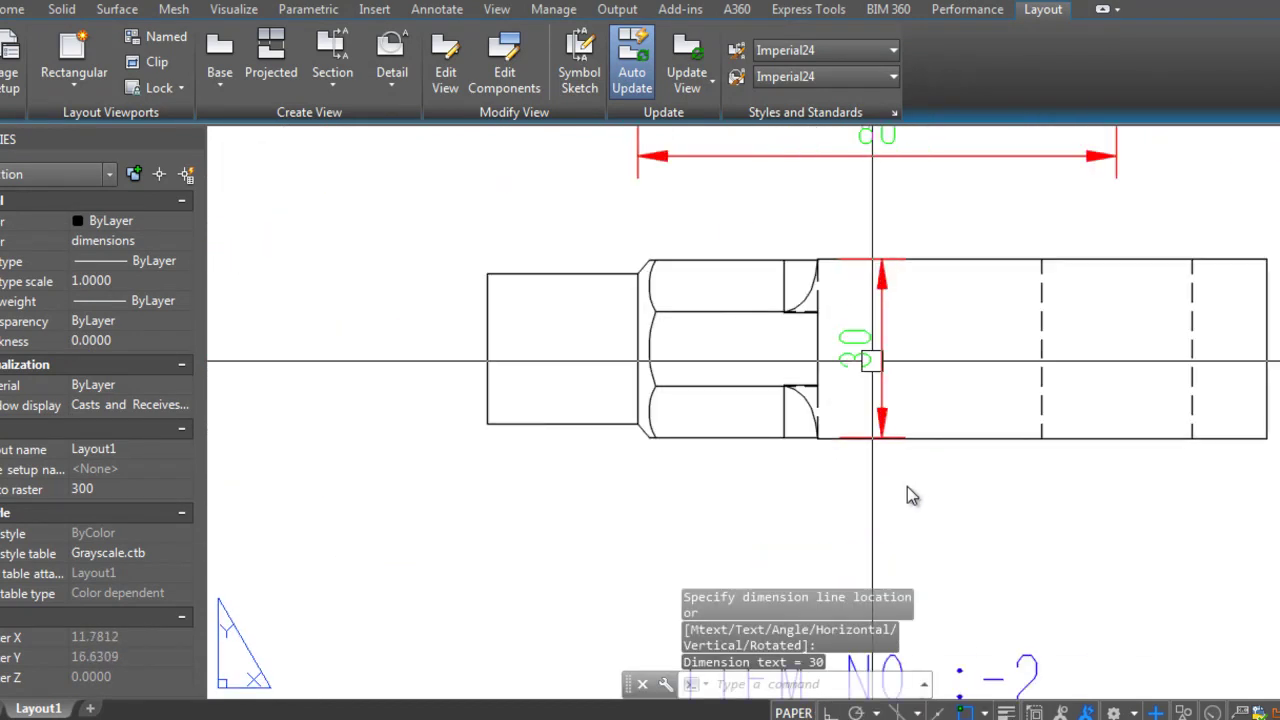
text(ed)
key(Return)
click(907, 486)
key(Down)
key(Return)
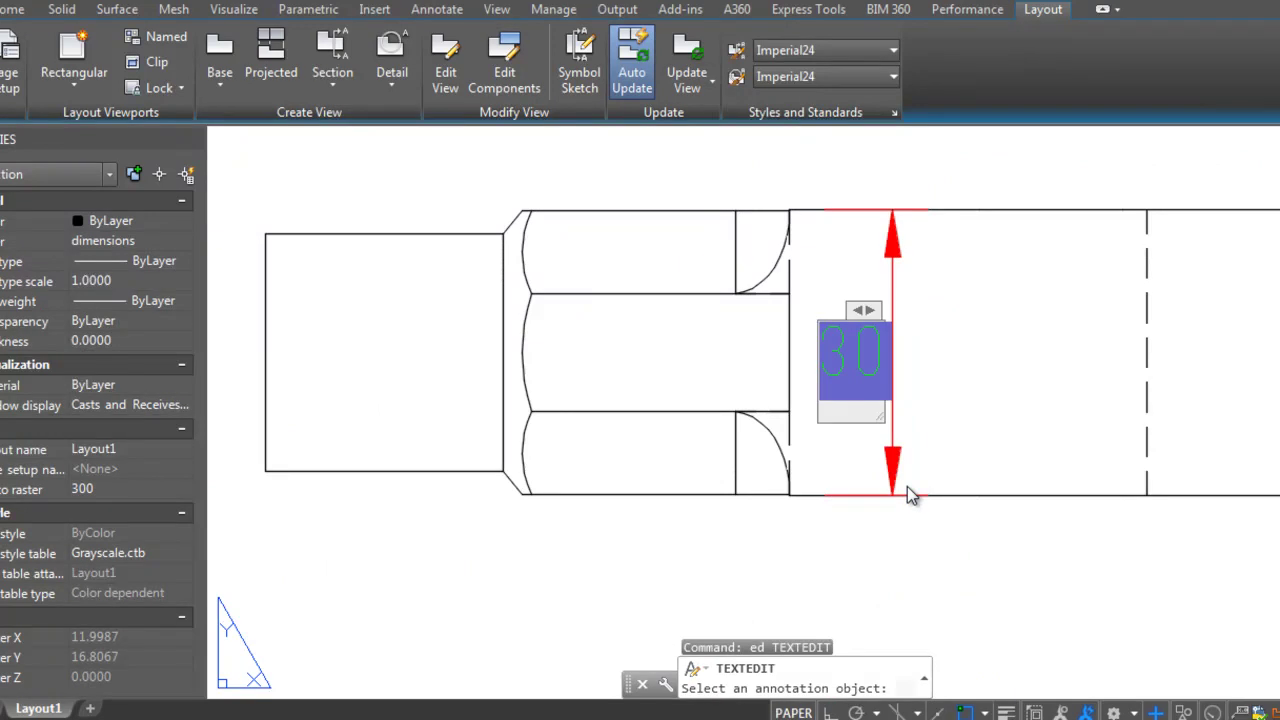
text(Sq)
scroll(907, 486, down, 2)
click(907, 486)
scroll(907, 486, up, 2)
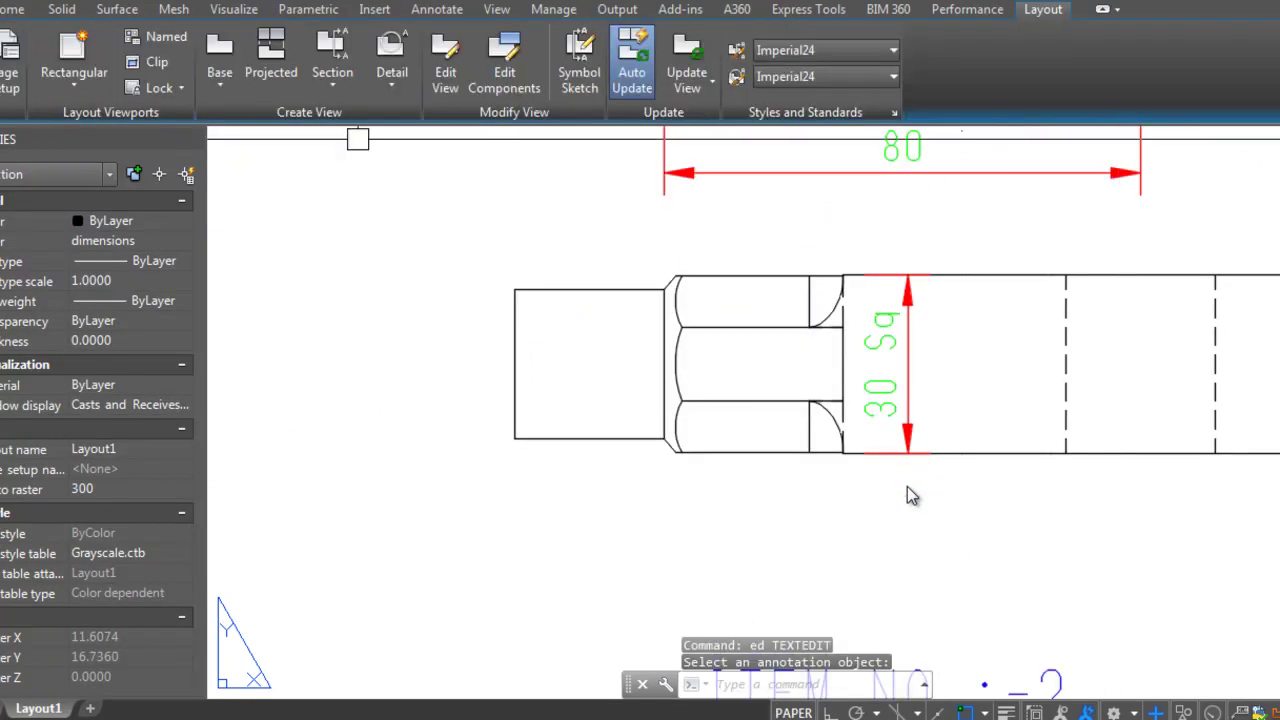
key(Escape)
Step: Add a 25 linear dimension across the end of the lower view
text(dli)
key(Return)
key(Return)
scroll(728, 429, up, 2)
click(728, 429)
click(640, 430)
Step: Prefix the 25 dimension with %%c so it reads ϕ25
text(ed)
key(Return)
click(597, 410)
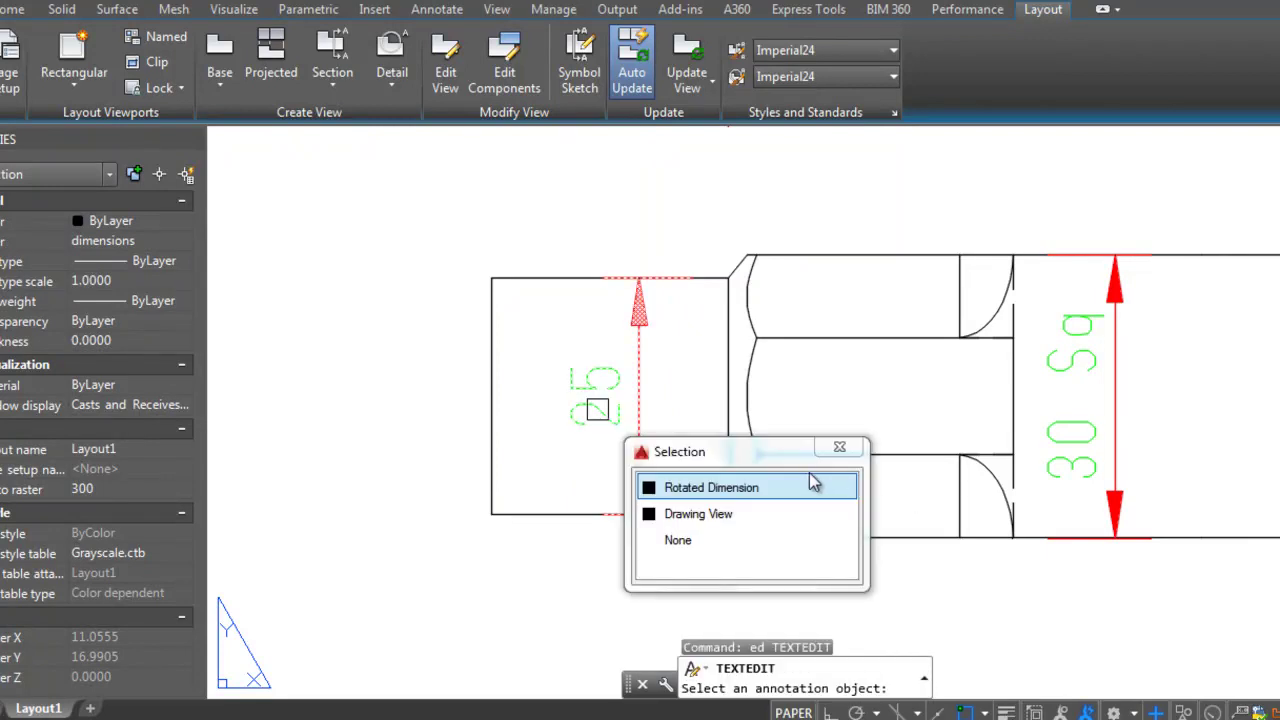
click(806, 480)
text(%%c)
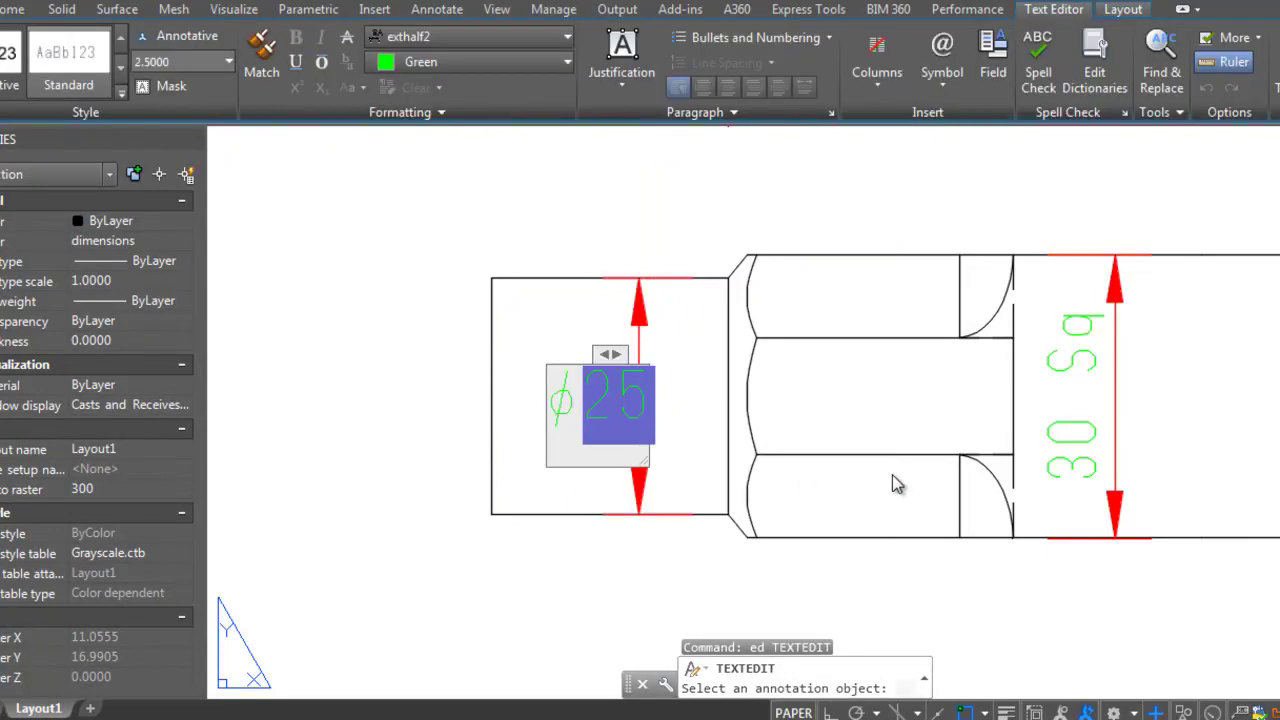
click(892, 474)
key(Escape)
scroll(892, 474, down, 5)
key(Escape)
key(Escape)
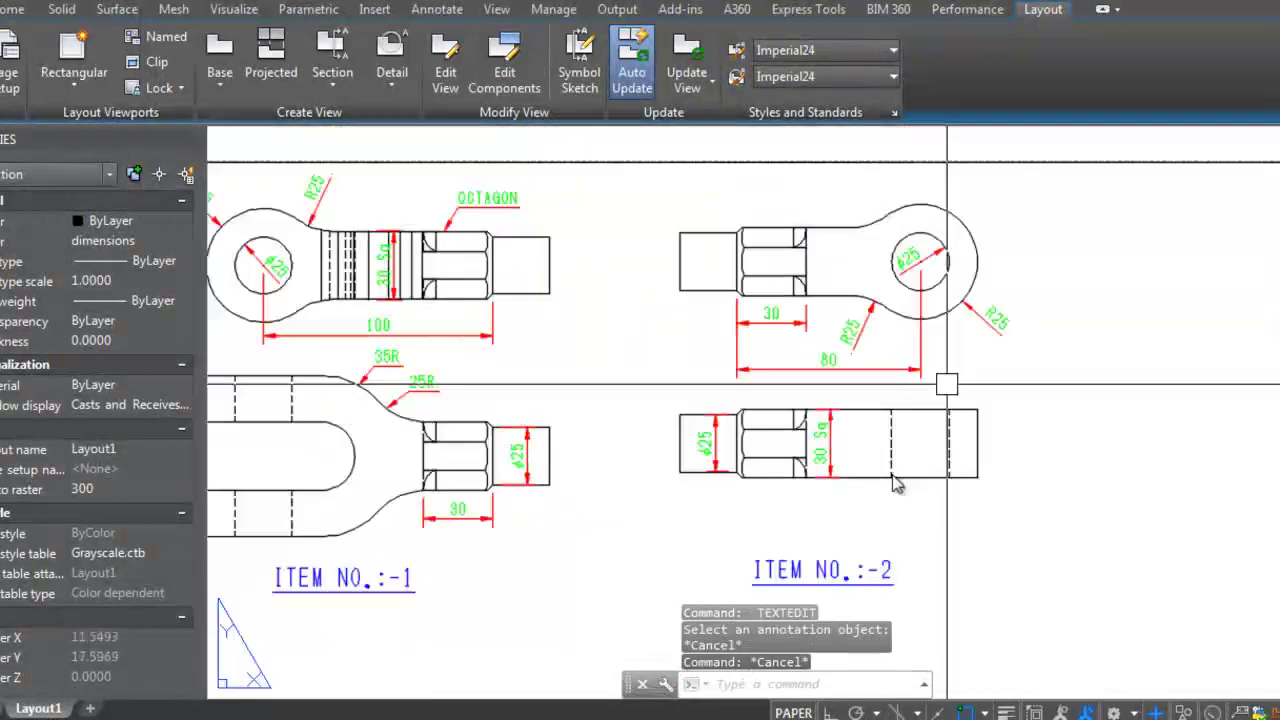
Step: Move the lower ITEM NO.:-2 view further down the sheet
click(897, 484)
text(m)
key(Return)
click(1100, 480)
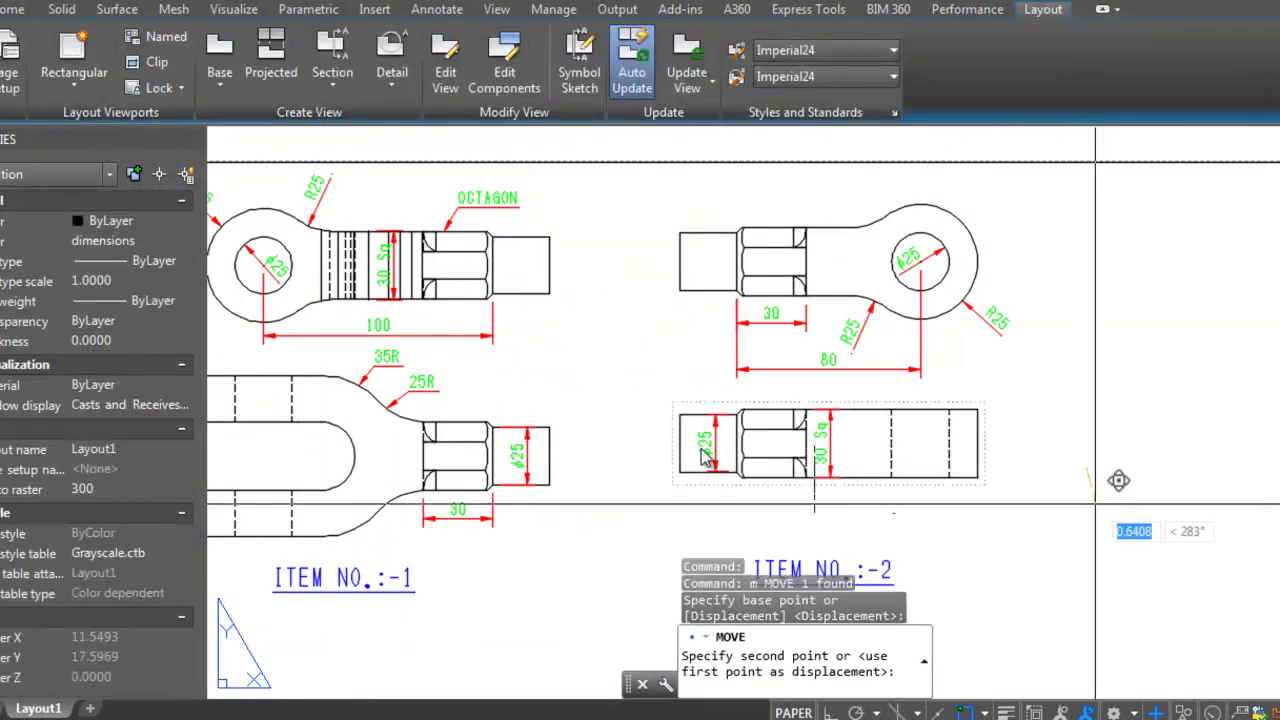
click(1085, 576)
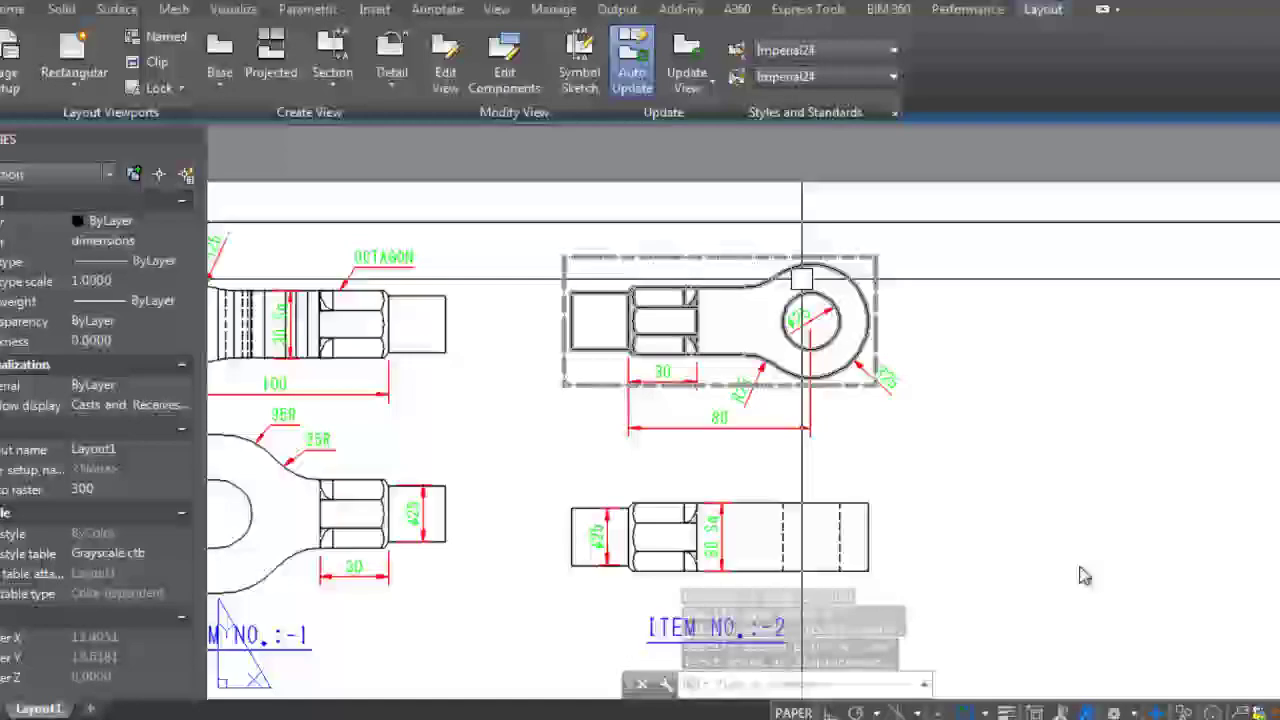
key(Escape)
Step: Mirror the OCTAGON leader to make a copy, keeping the original
scroll(656, 266, up, 4)
text(mi)
key(Return)
scroll(585, 220, up, 2)
click(663, 291)
click(755, 366)
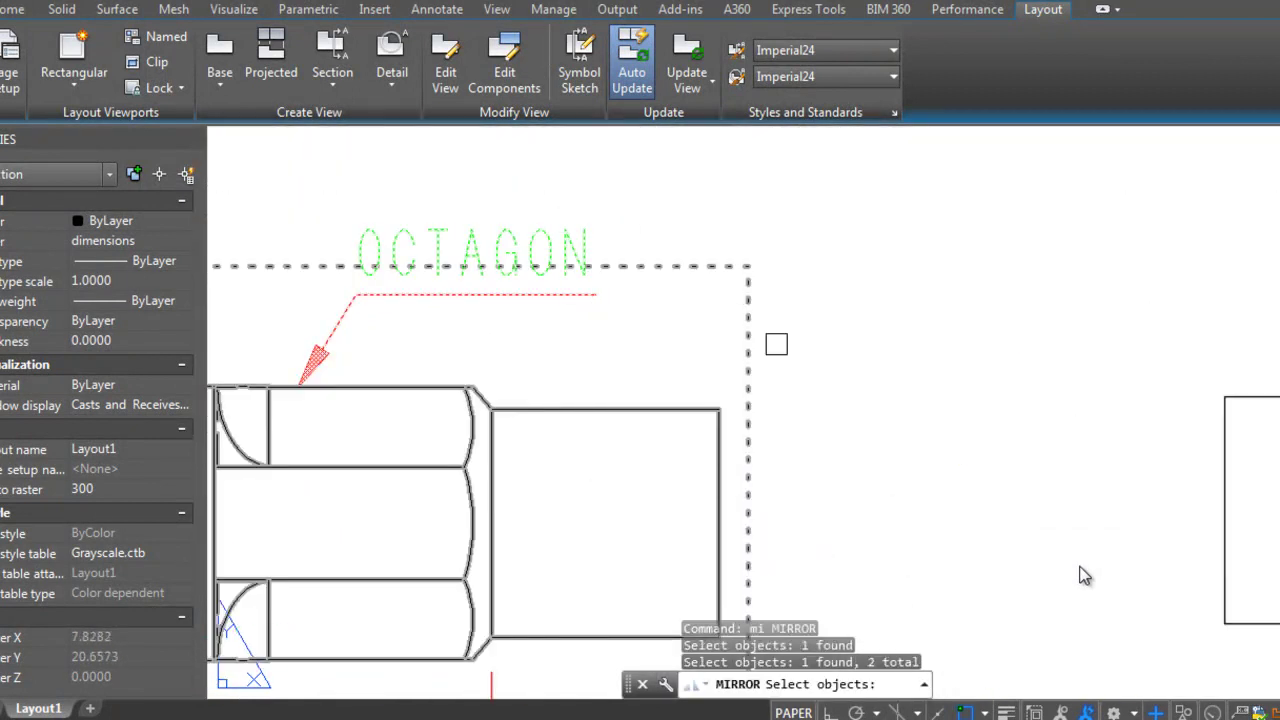
key(Return)
click(701, 410)
scroll(701, 410, down, 3)
click(813, 300)
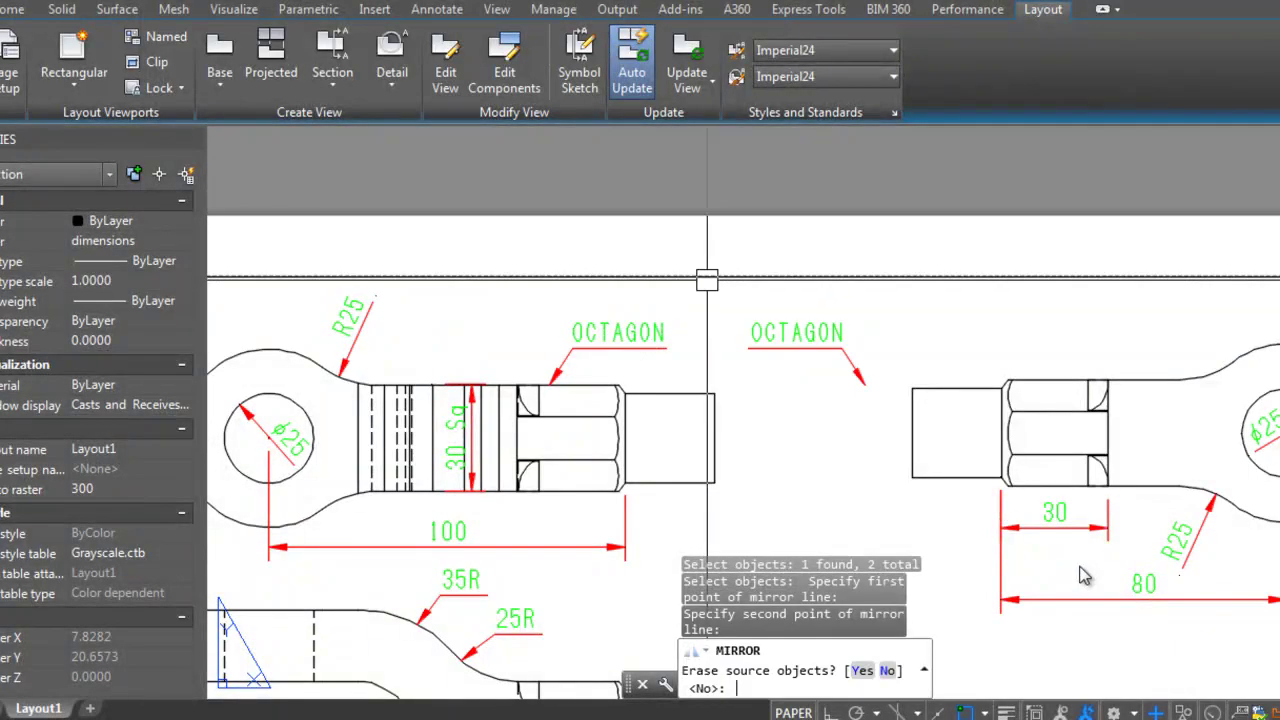
key(Return)
Step: Position the copied OCTAGON leader on the hex section of the lower eye-end view
text(m)
key(Return)
key(Return)
scroll(925, 508, down, 5)
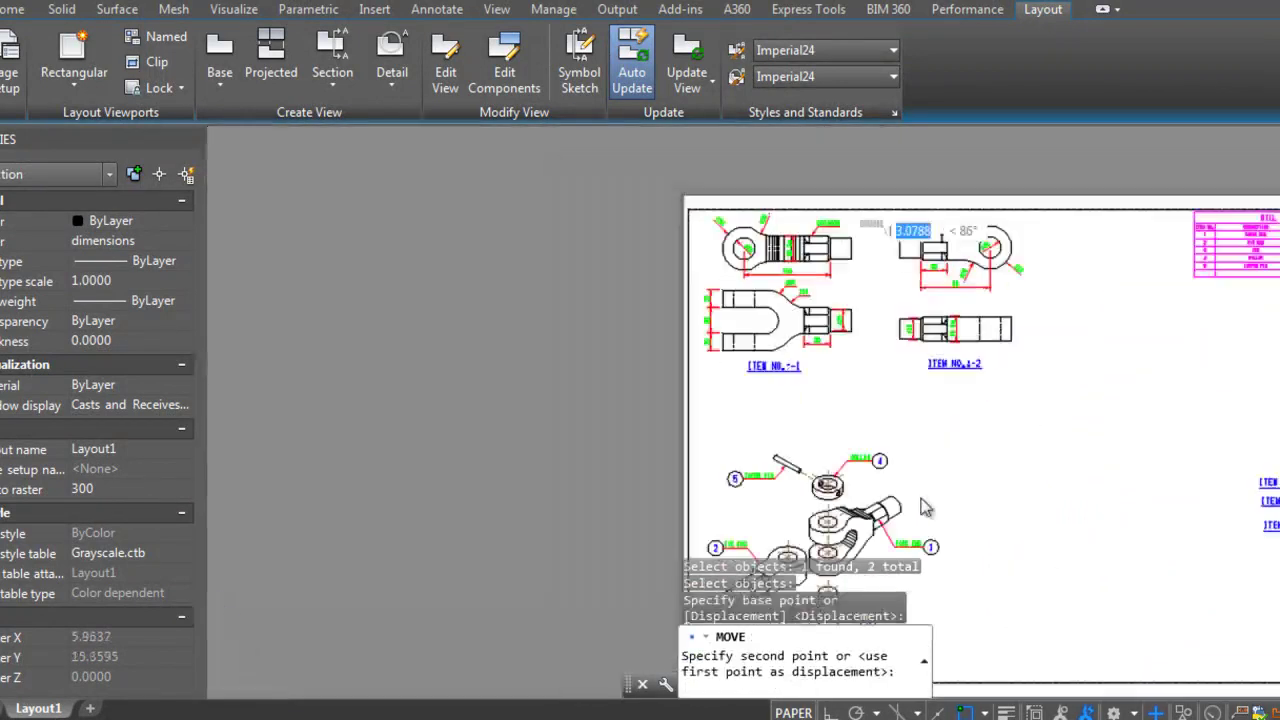
scroll(900, 380, up, 5)
scroll(880, 410, down, 2)
scroll(958, 553, up, 2)
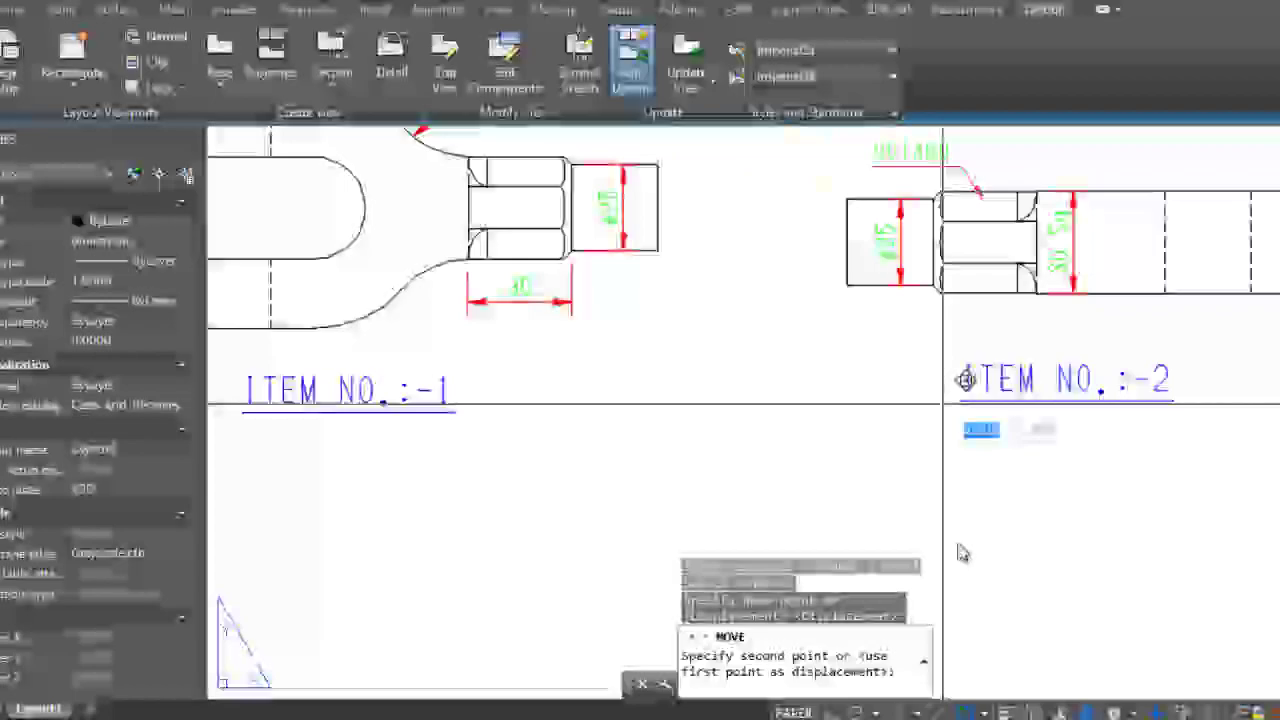
scroll(942, 405, down, 1)
key(Escape)
scroll(943, 190, up, 5)
click(983, 190)
scroll(971, 190, up, 2)
scroll(945, 517, up, 1)
scroll(945, 517, up, 2)
scroll(790, 486, down, 6)
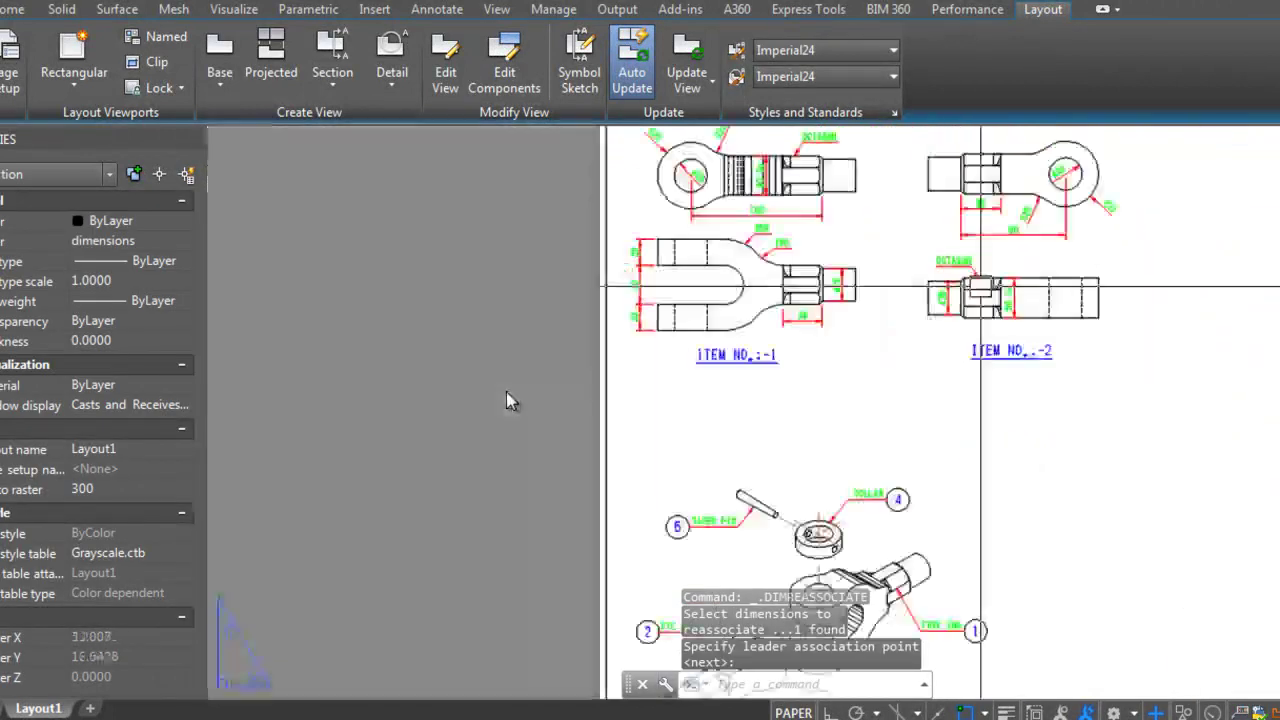
scroll(906, 320, down, 2)
key(Escape)
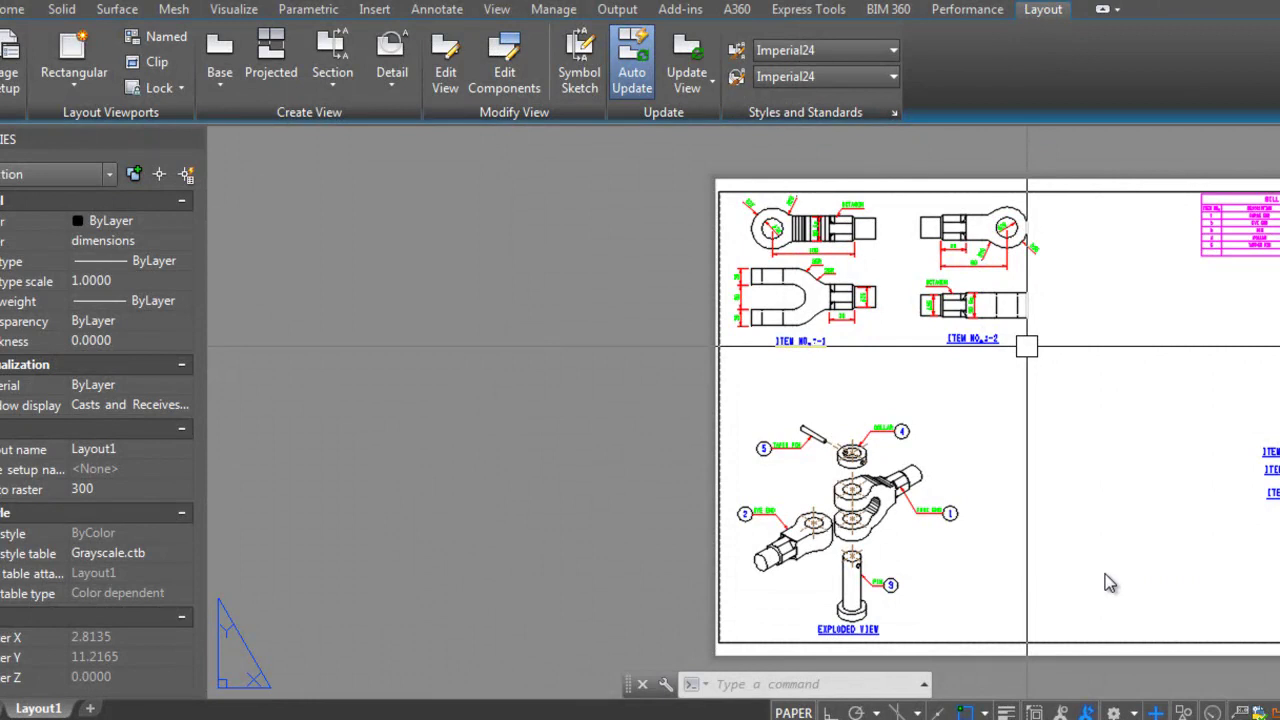
Step: Zoom out to see the full layout sheet
scroll(1107, 583, up, 5)
scroll(1108, 585, down, 4)
scroll(1115, 592, down, 2)
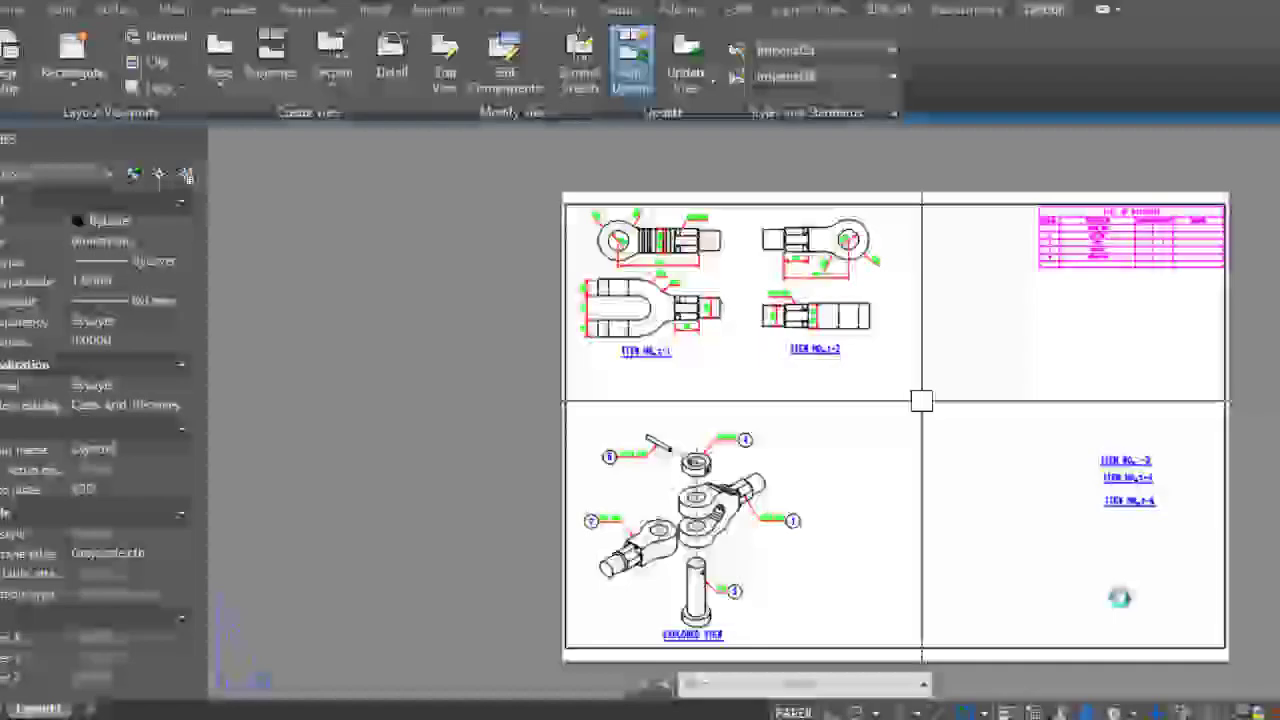
scroll(1119, 597, up, 3)
scroll(1119, 597, down, 1)
scroll(1119, 597, down, 2)
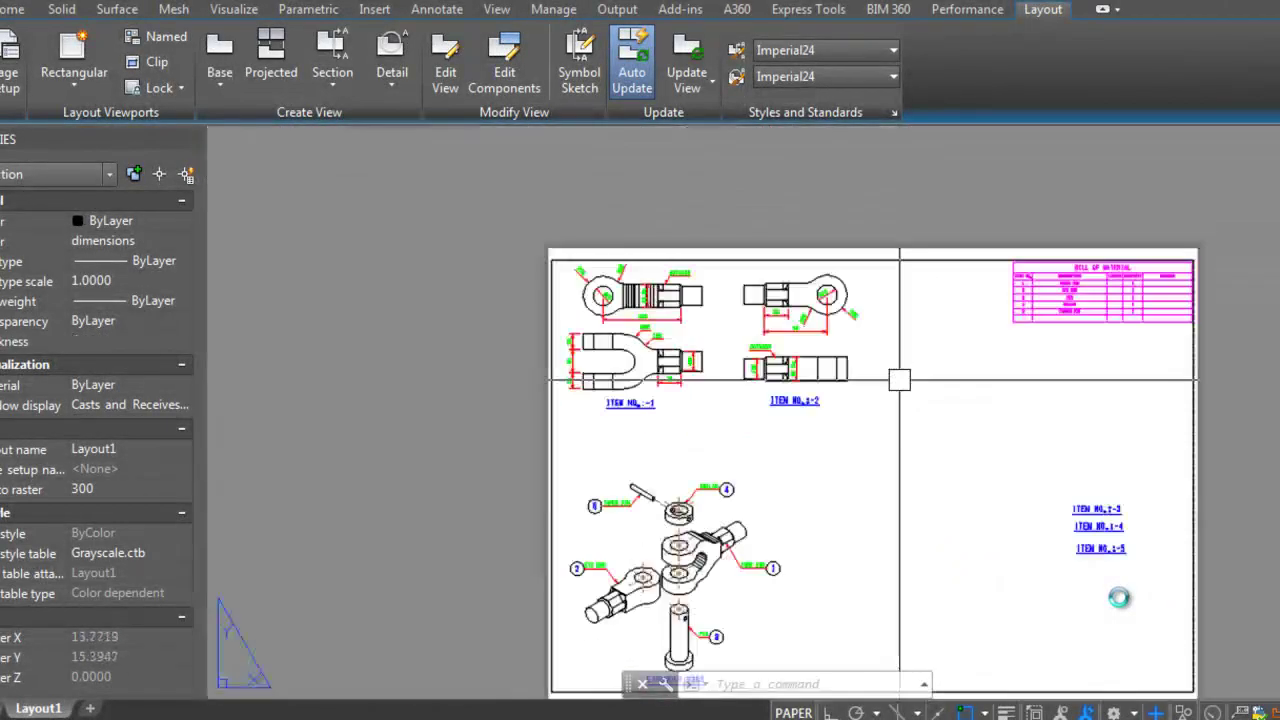
scroll(1119, 597, up, 1)
scroll(1119, 597, up, 1)
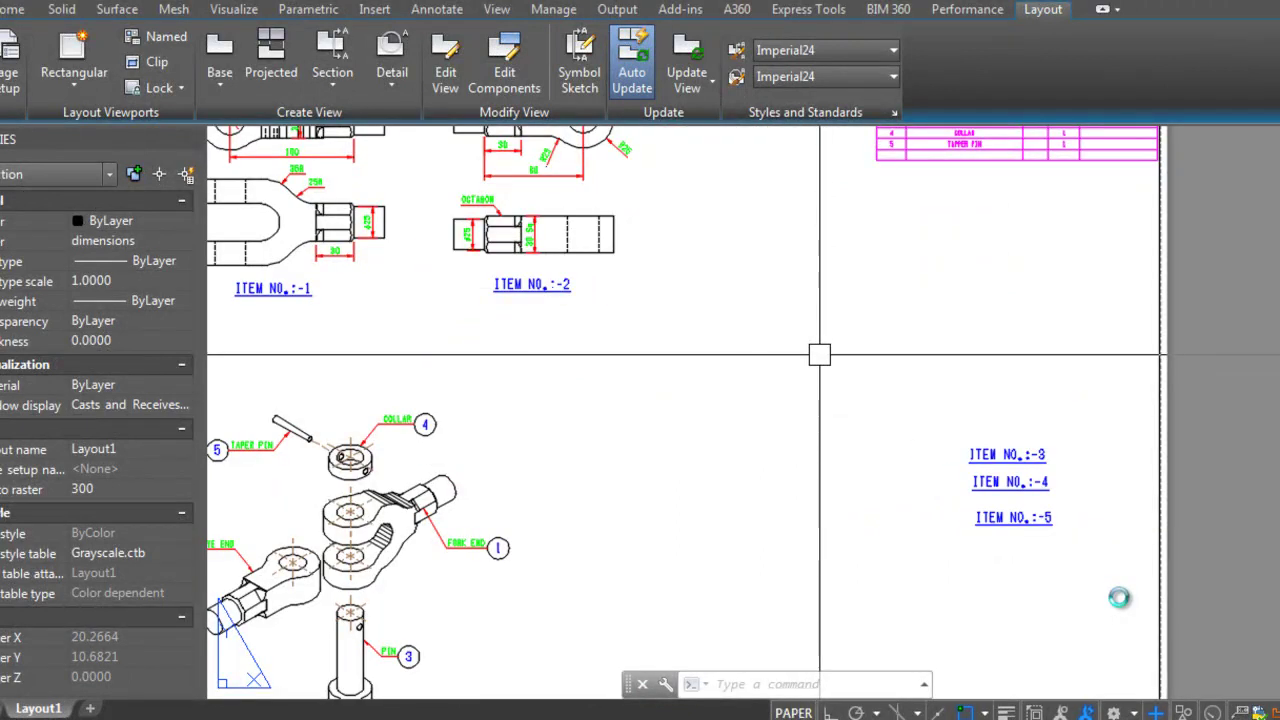
Step: Start a new base view from the 3D model and pick parts to include
scroll(819, 355, down, 3)
click(219, 80)
click(288, 119)
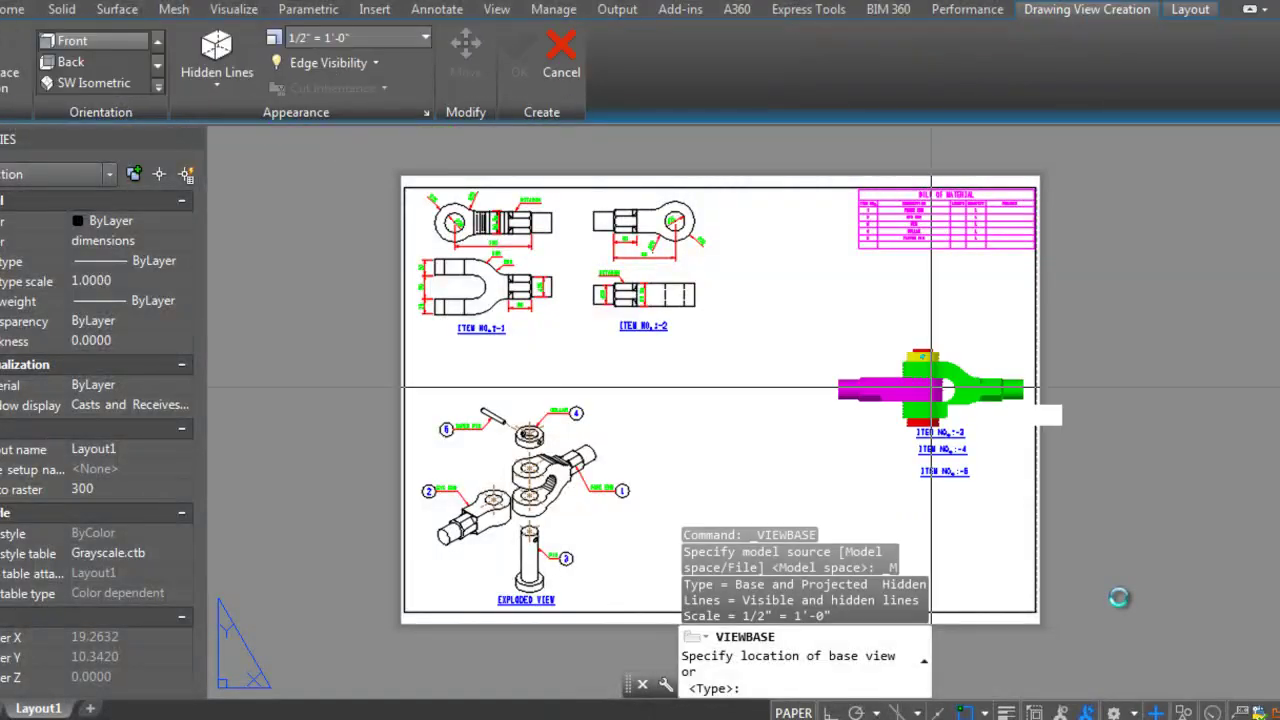
text(s)
key(Return)
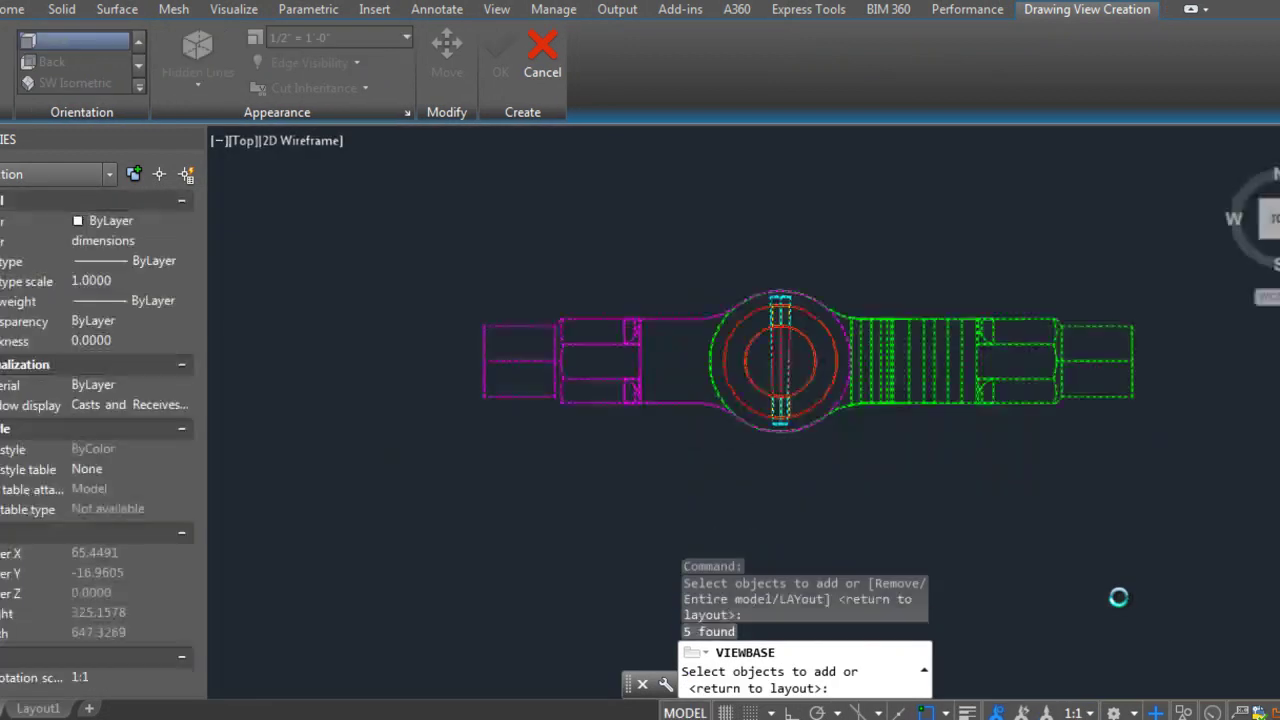
click(449, 234)
click(1219, 490)
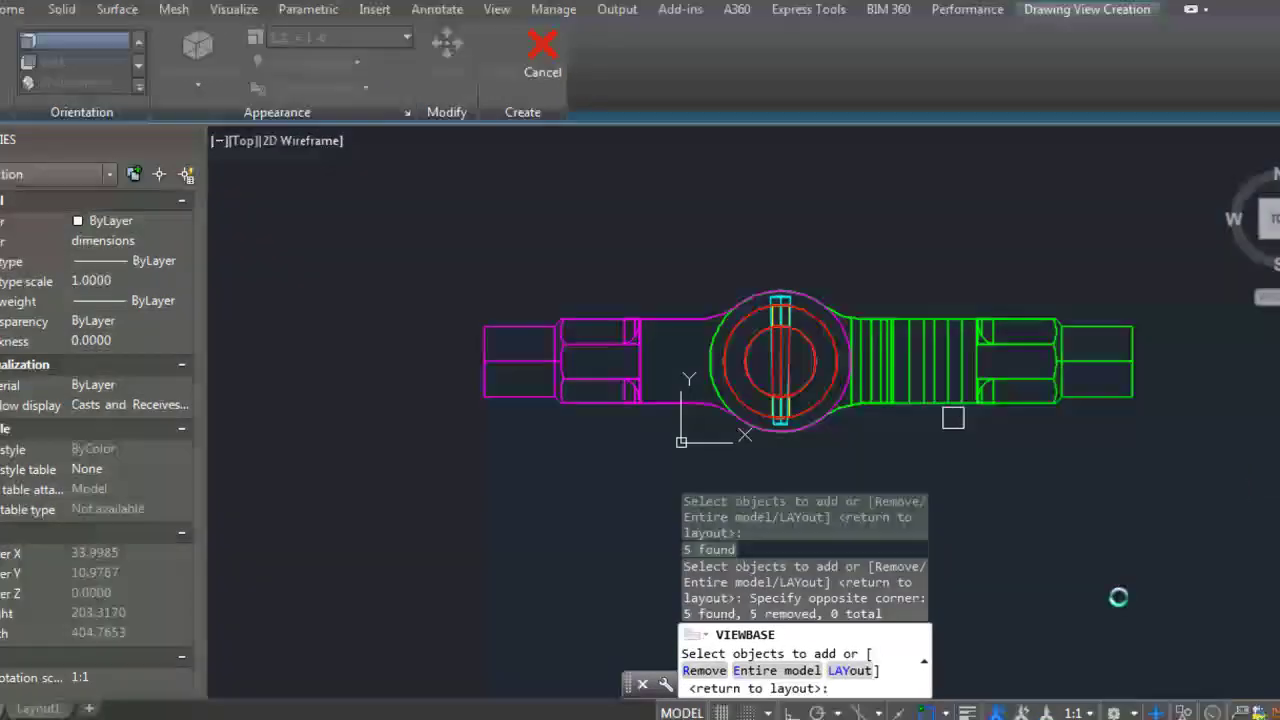
scroll(930, 452, up, 2)
click(803, 354)
click(870, 401)
key(Return)
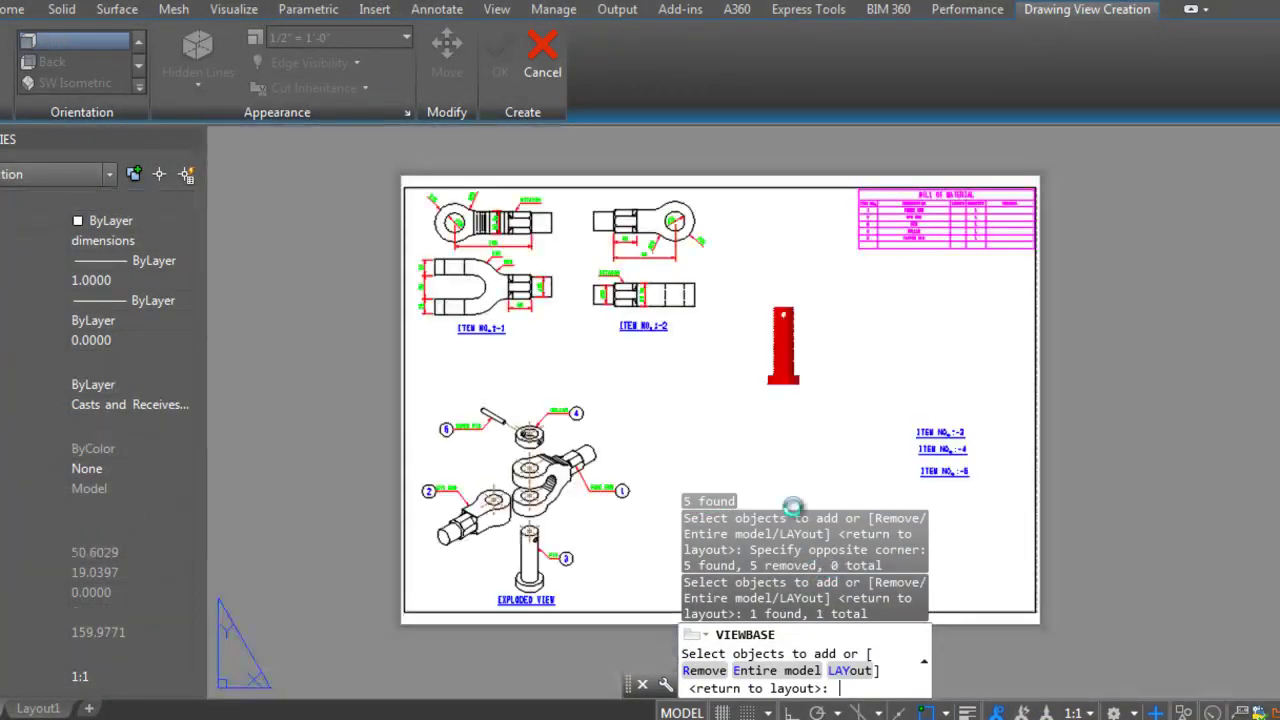
Step: Narrow the base view's selection down to only the collar
text(e)
key(Return)
scroll(778, 229, down, 2)
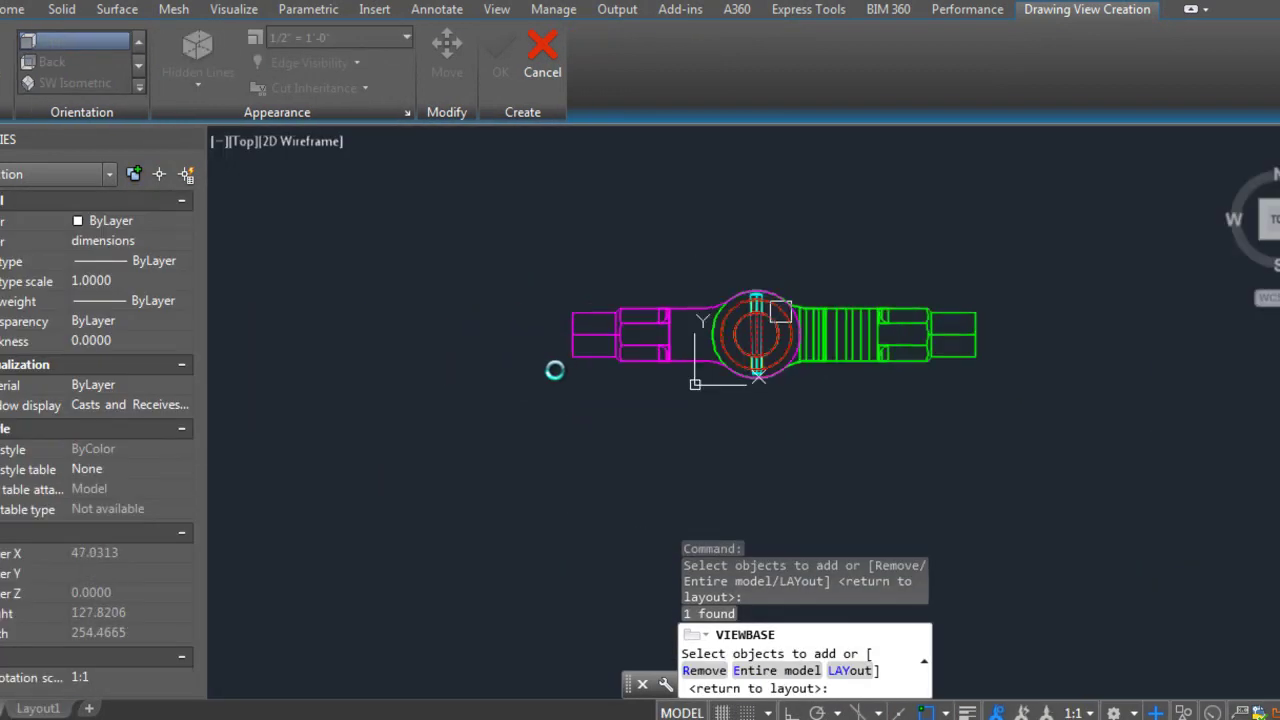
shift+click(629, 280)
shift+click(1063, 380)
click(1275, 238)
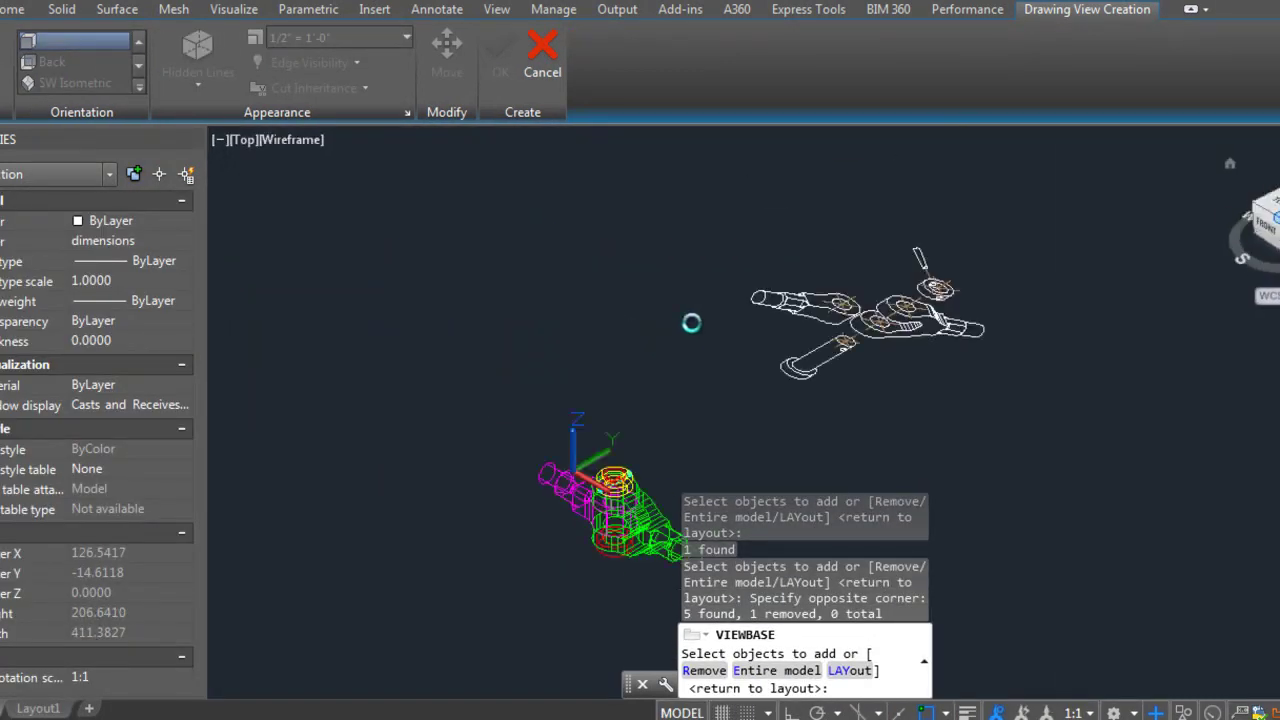
click(479, 401)
key(Return)
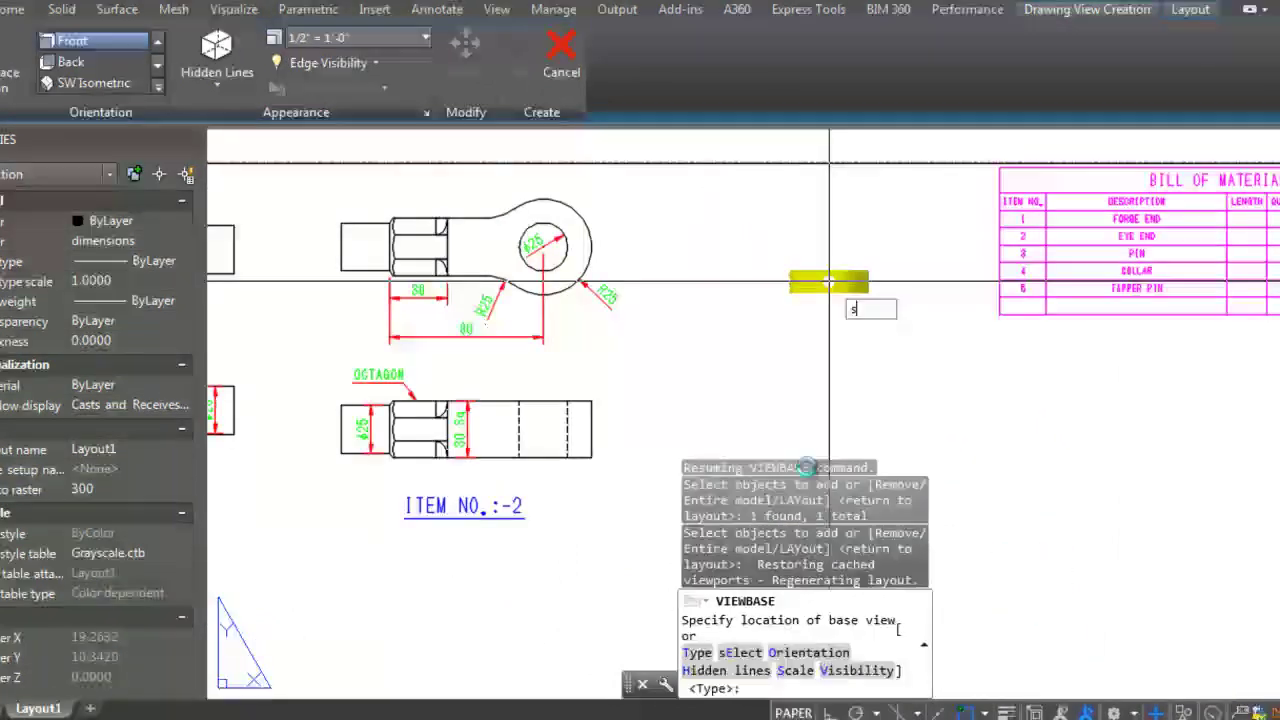
Step: Set the collar view scale to 0.1 after trying 0.07 and 0.08
text(s)
key(Return)
key(Return)
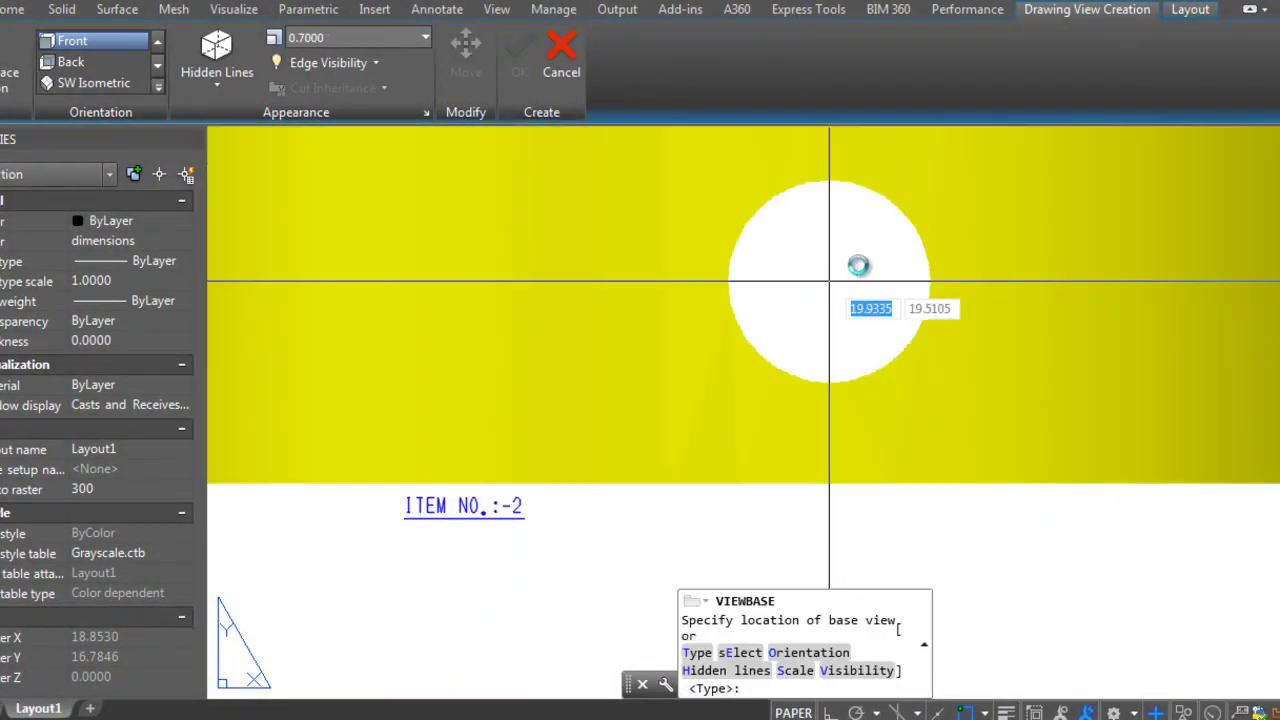
scroll(857, 266, down, 2)
scroll(929, 400, down, 2)
text(Enter s)
key(Return)
text(0)
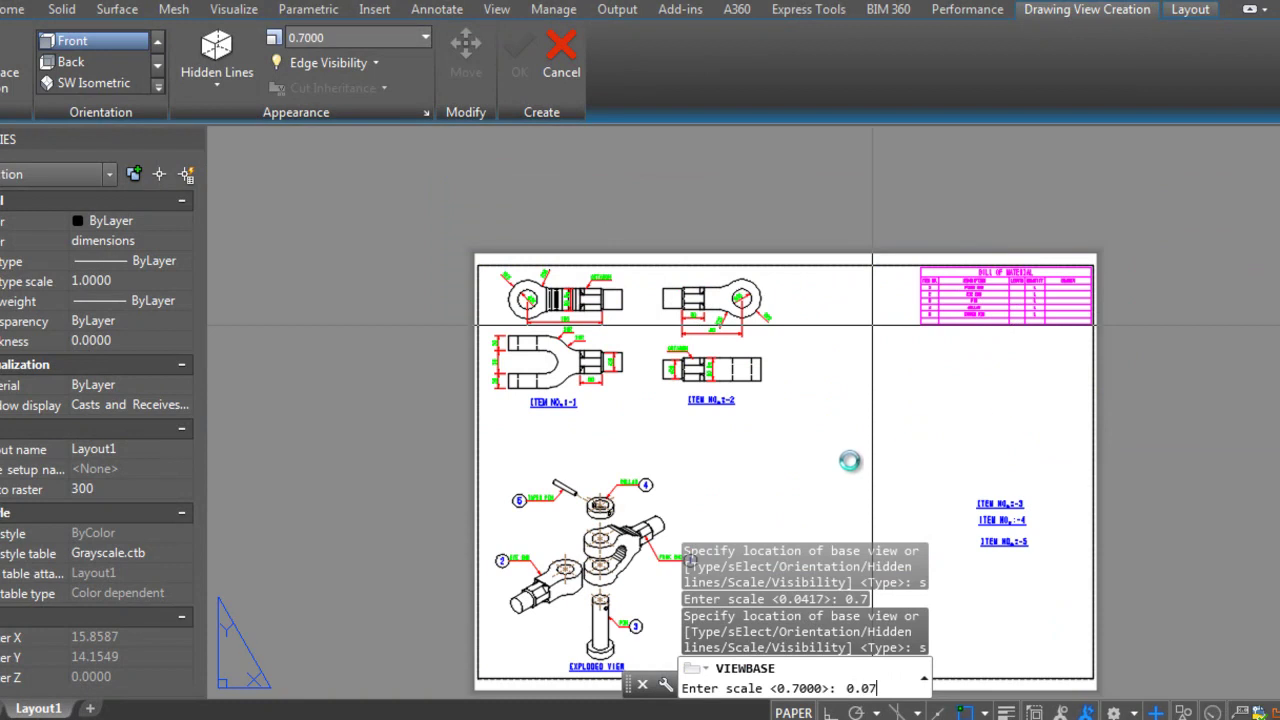
key(Return)
scroll(845, 330, up, 2)
scroll(836, 310, up, 2)
key(Return)
text(0.08)
key(Return)
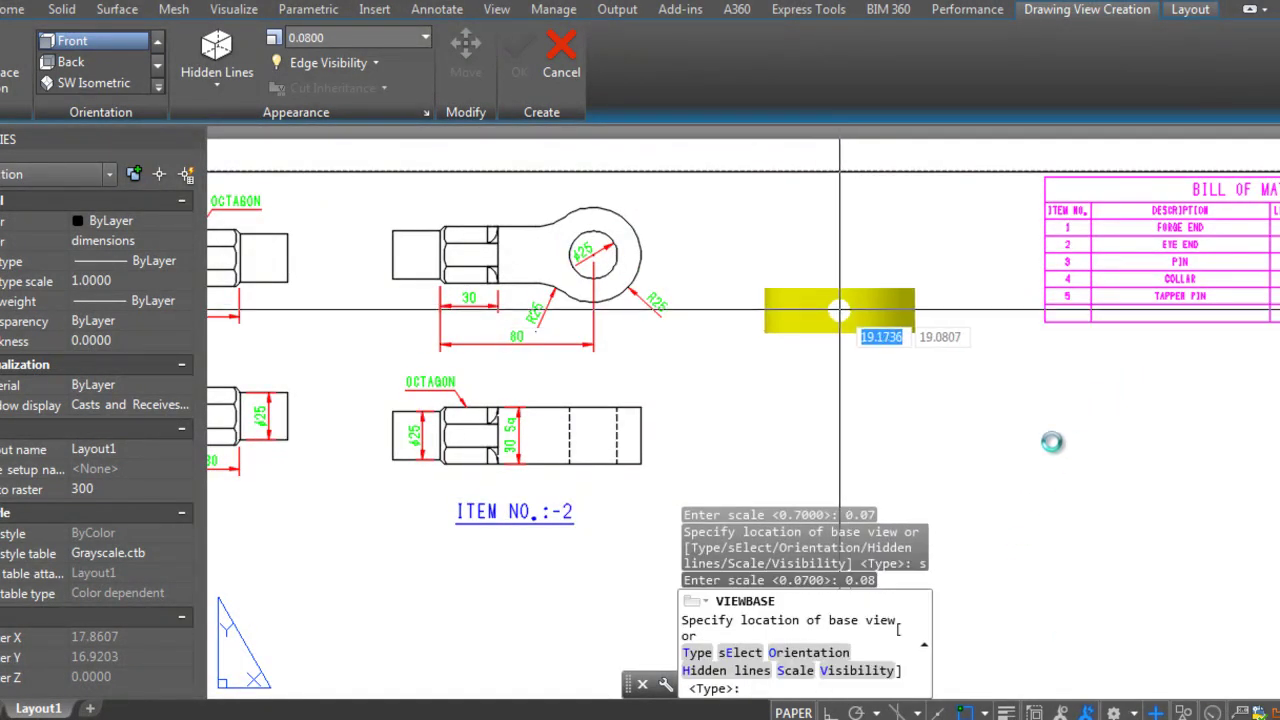
text(s)
key(Return)
text(0.1)
key(Return)
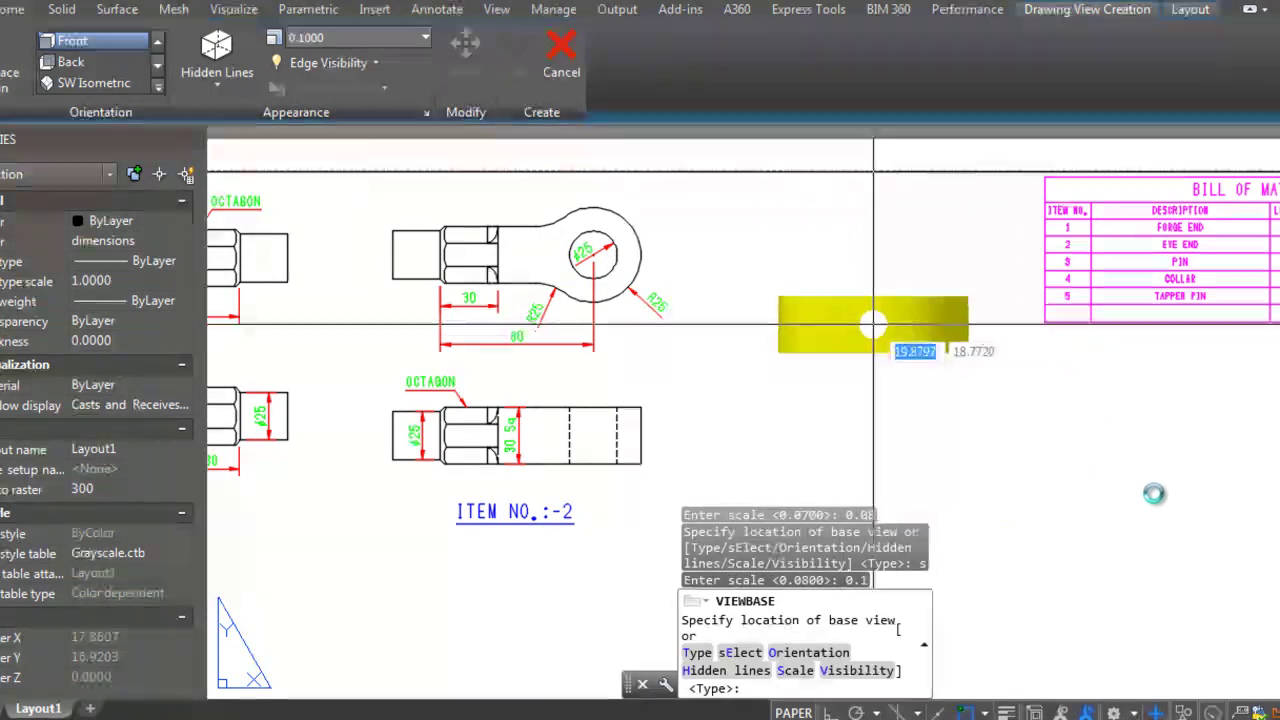
Step: Place the collar front view beside item 2
click(848, 327)
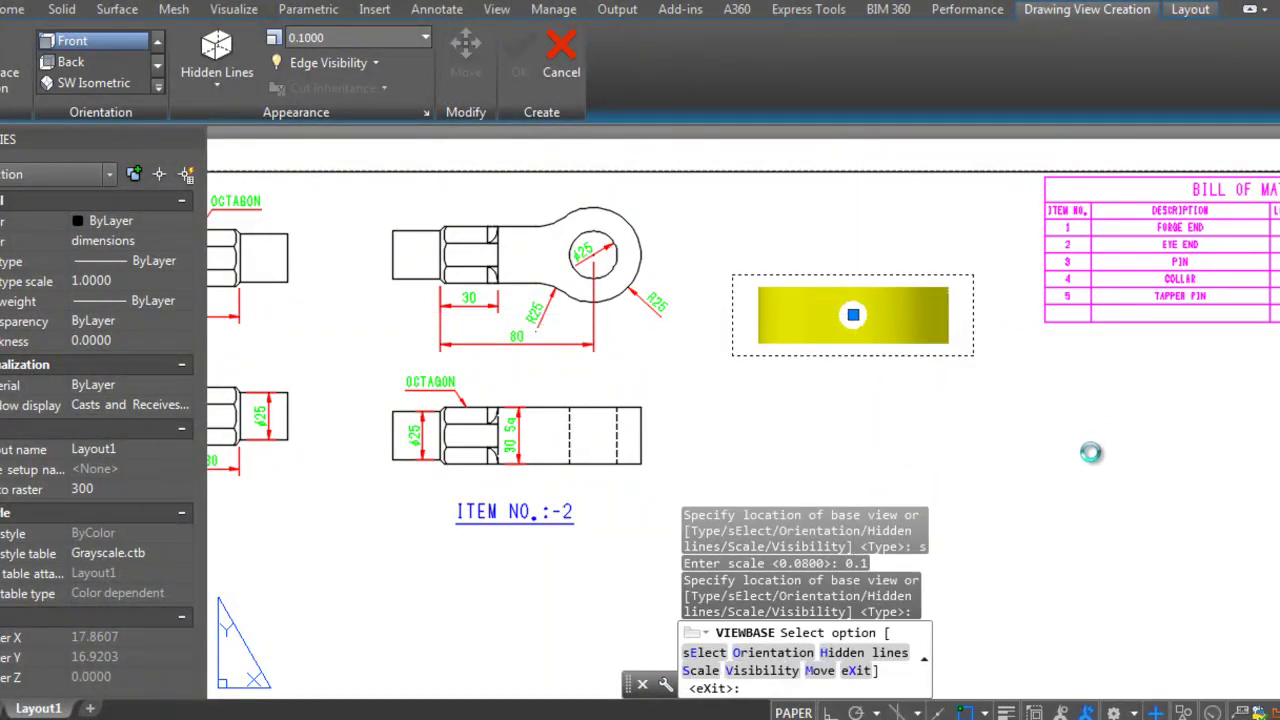
key(Return)
Step: Move the ITEM NO.:-4 label beneath the collar view
key(Return)
scroll(880, 340, down, 1)
scroll(780, 427, up, 1)
scroll(943, 451, down, 1)
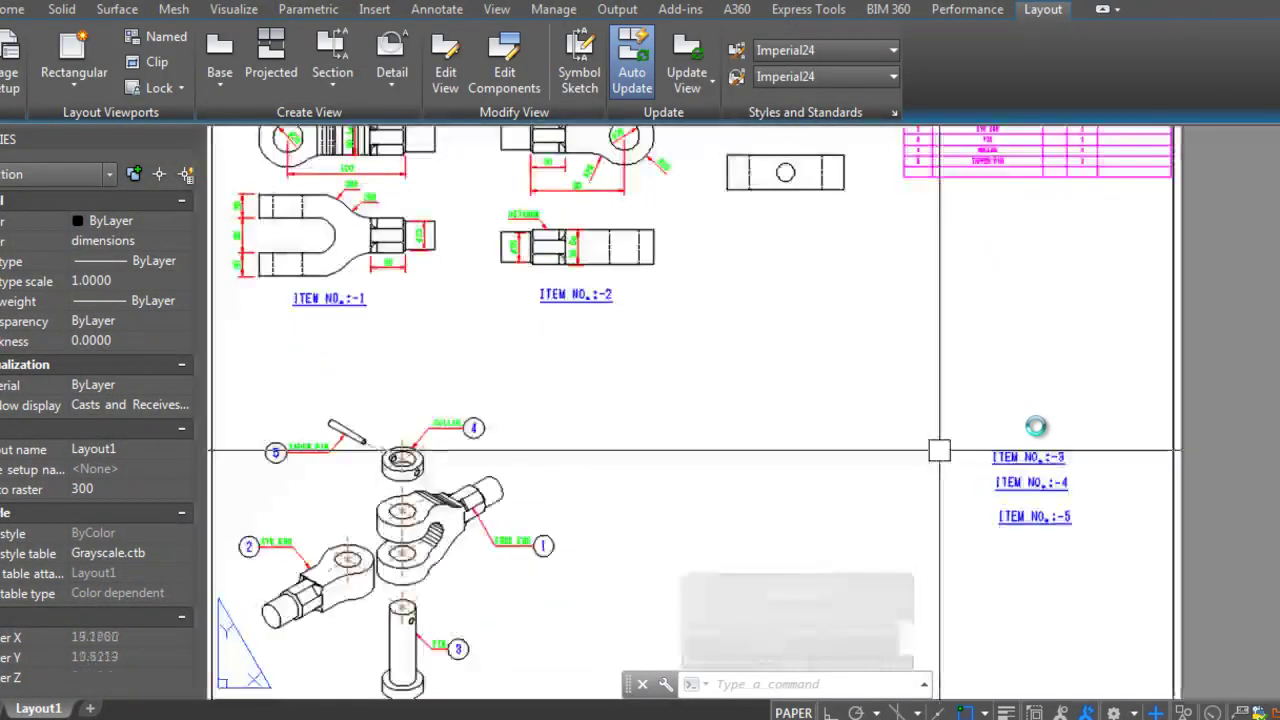
scroll(1008, 456, up, 3)
click(1008, 456)
text(m)
key(Return)
scroll(1010, 457, down, 3)
scroll(970, 440, up, 4)
scroll(1030, 462, down, 1)
click(1105, 565)
scroll(1105, 565, down, 2)
scroll(1085, 480, up, 3)
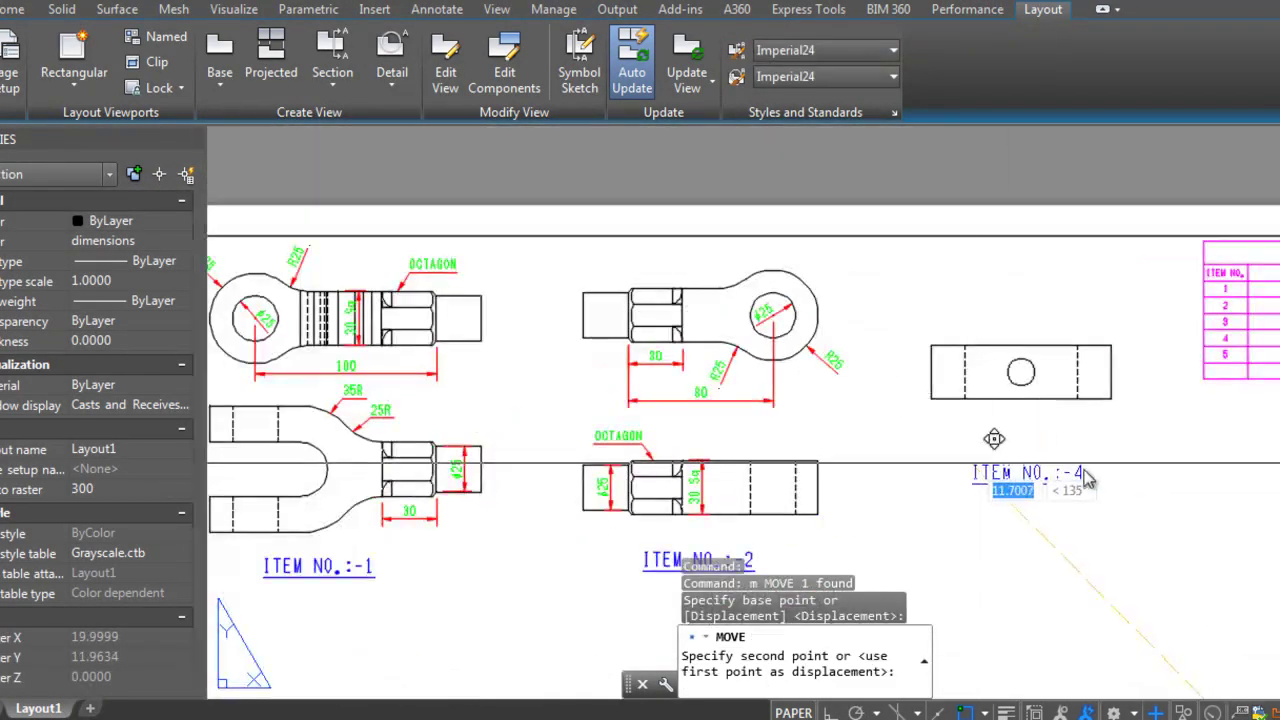
click(1105, 505)
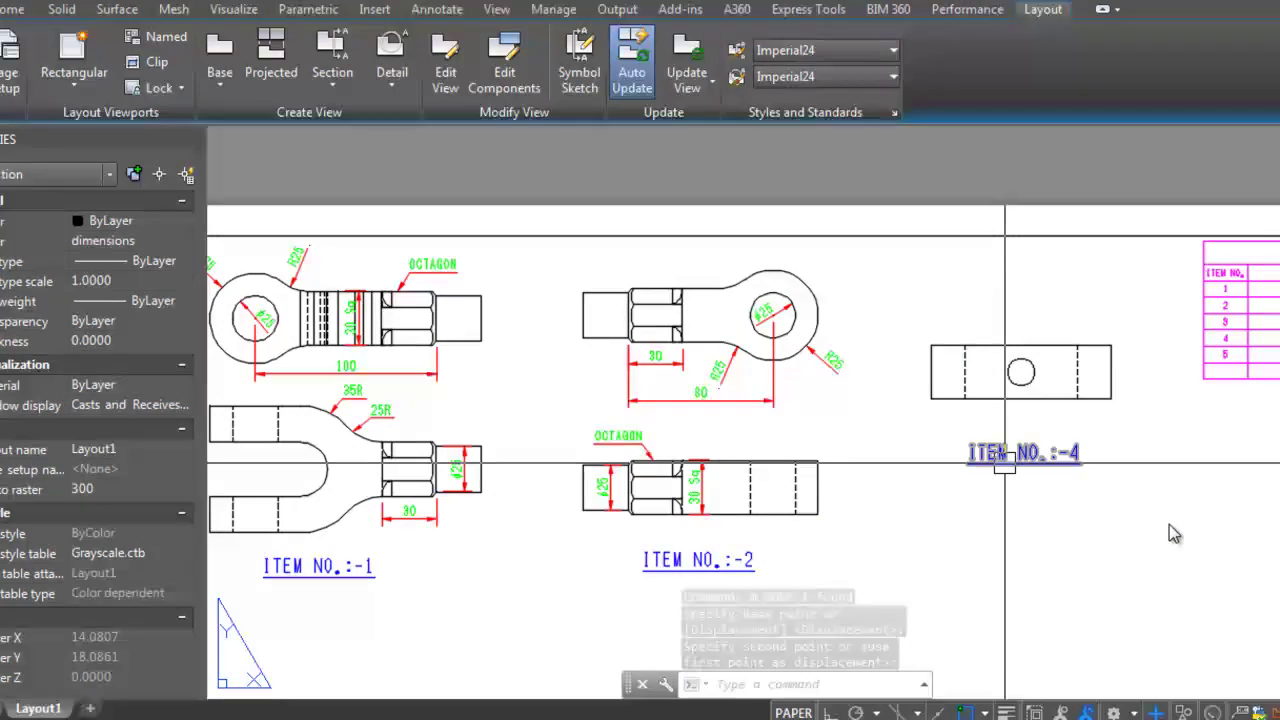
scroll(1160, 516, down, 1)
scroll(1168, 524, up, 1)
scroll(1174, 533, up, 3)
scroll(1174, 533, down, 2)
key(Escape)
key(Escape)
key(Escape)
scroll(1174, 533, up, 2)
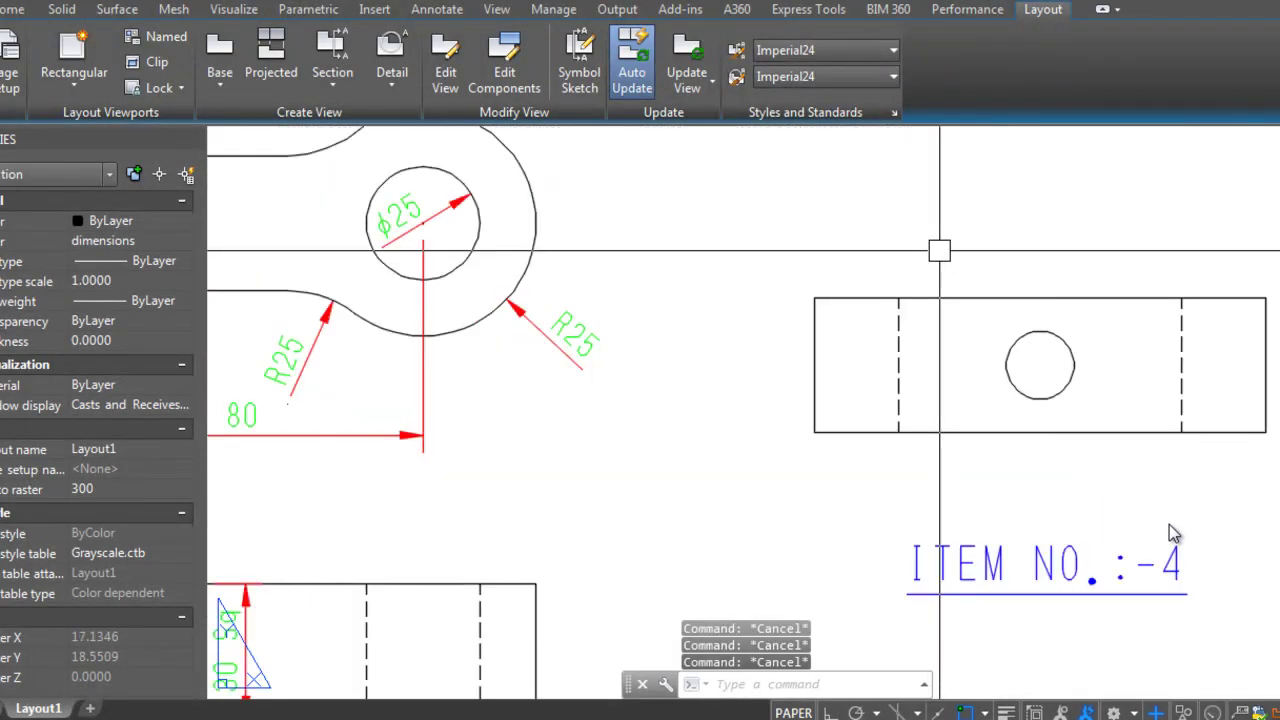
Step: Dimension the collar's bore width above it as ϕ25 using %%c
text(dli)
key(Return)
shift+right_click(1169, 524)
click(1000, 349)
click(814, 298)
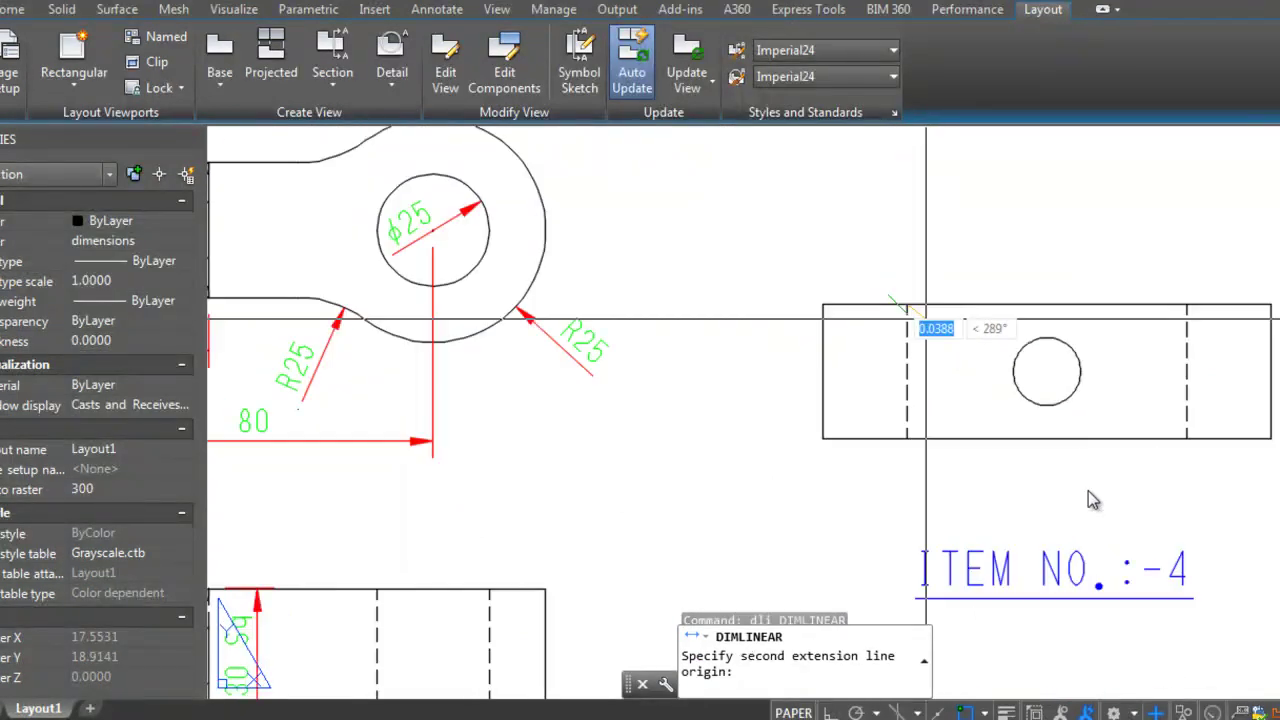
shift+right_click(1050, 484)
click(1048, 517)
click(1079, 514)
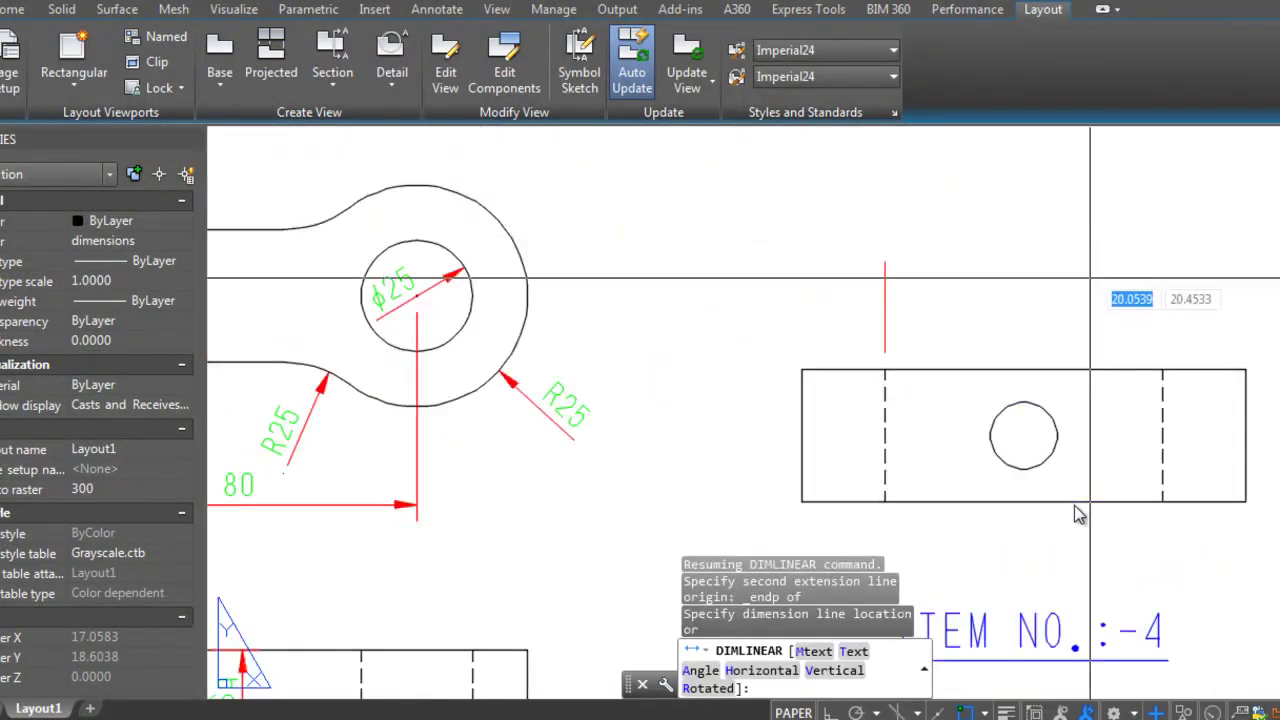
click(1092, 516)
text(d)
key(Return)
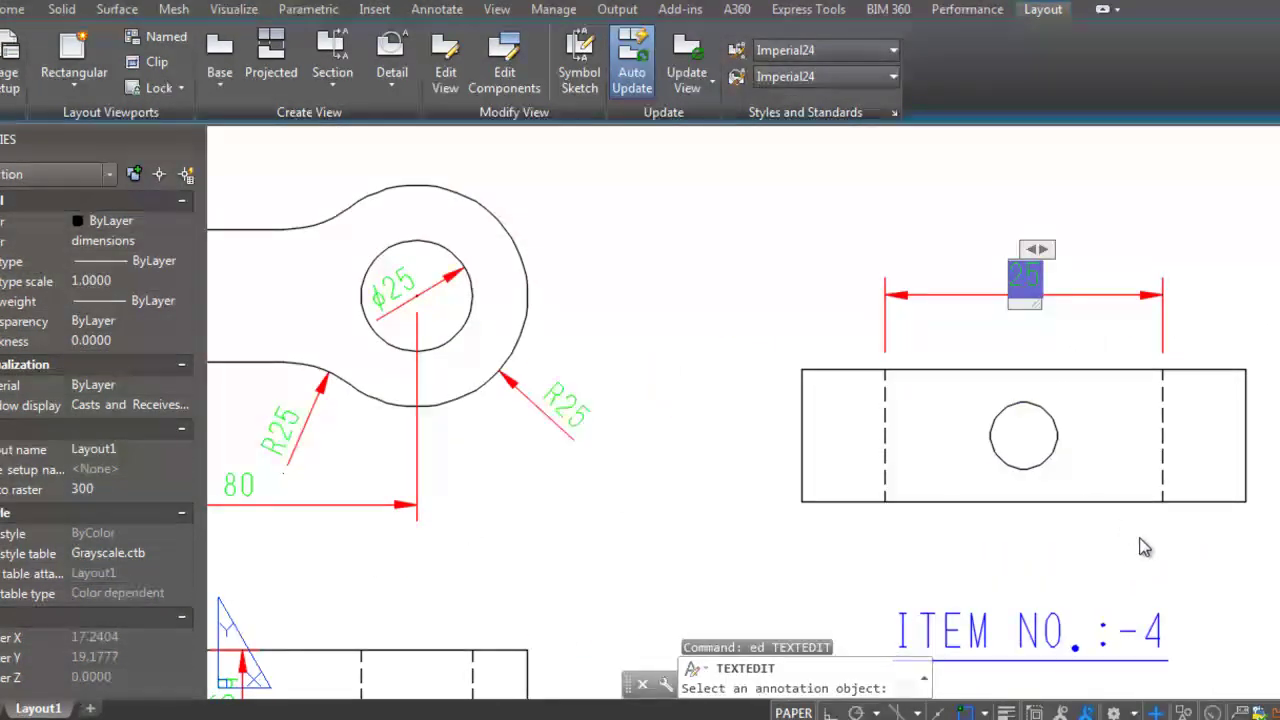
text(%%c25)
click(835, 289)
Step: Dimension the collar's outer width as ϕ40 above the ϕ25 dimension
text(d)
shift+right_click(832, 295)
click(870, 366)
click(808, 366)
shift+right_click(1134, 390)
click(1160, 366)
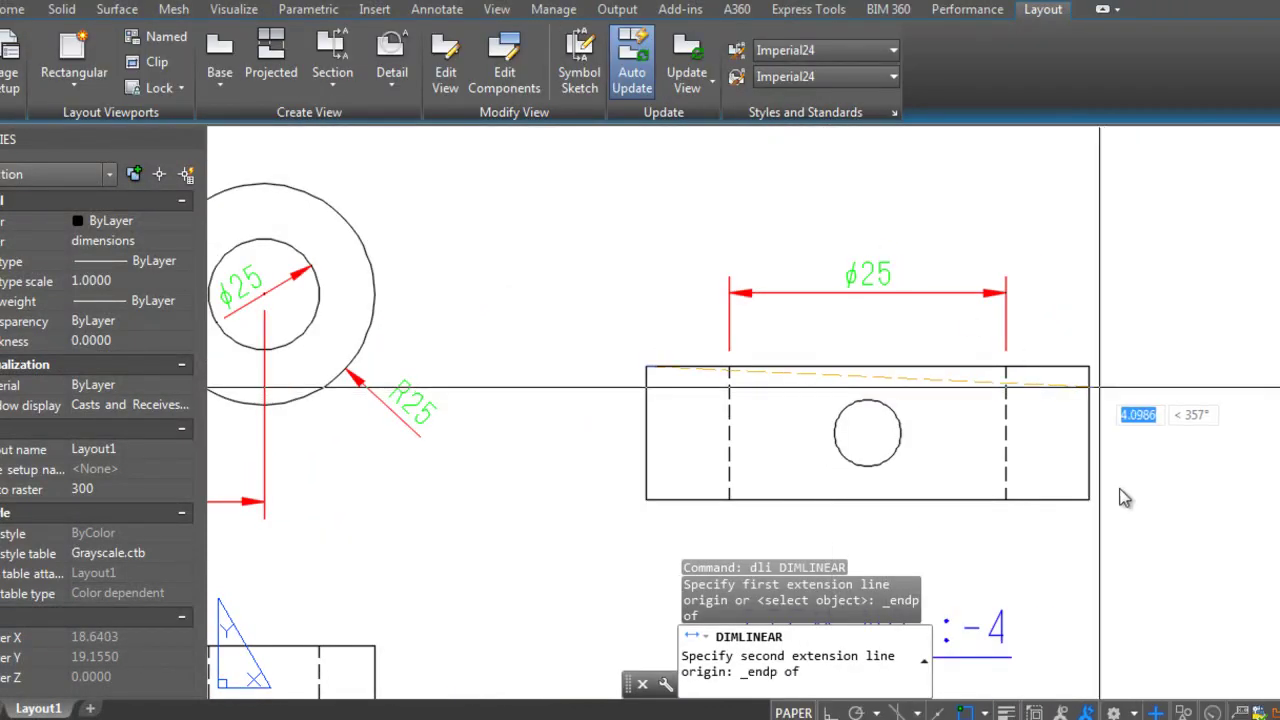
click(1090, 367)
click(1025, 275)
text(ed)
key(Return)
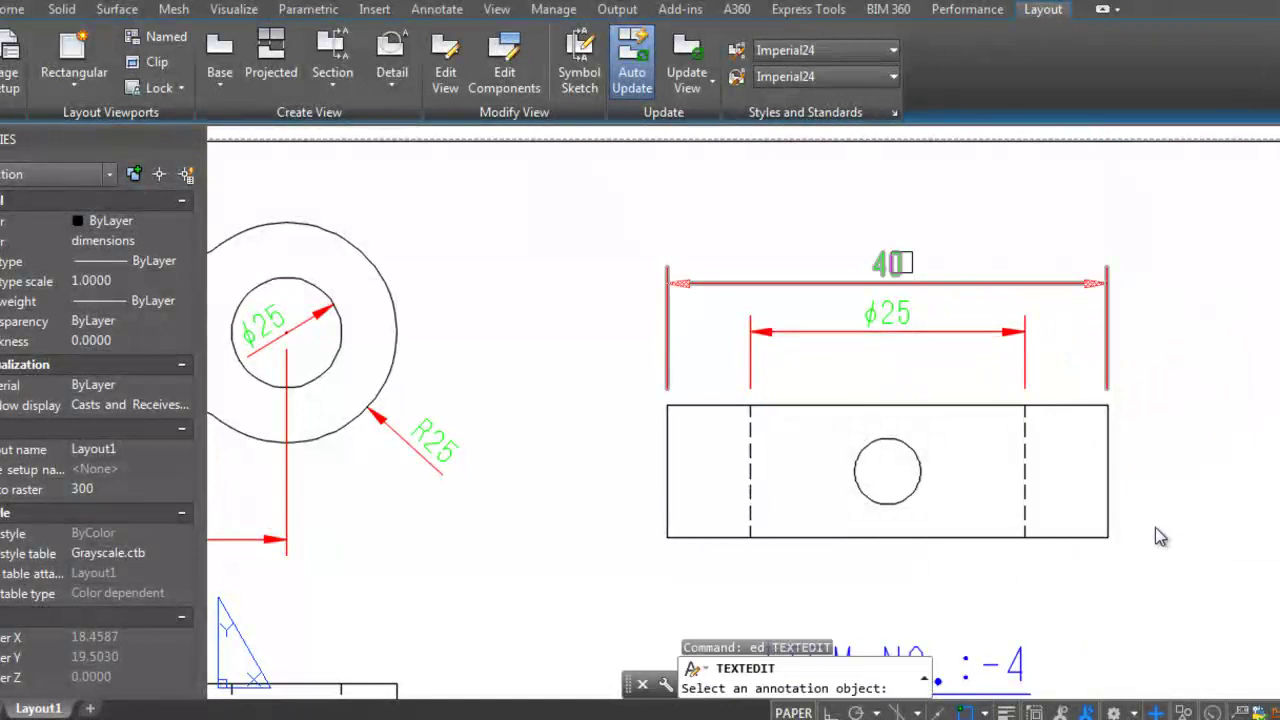
text(%%)
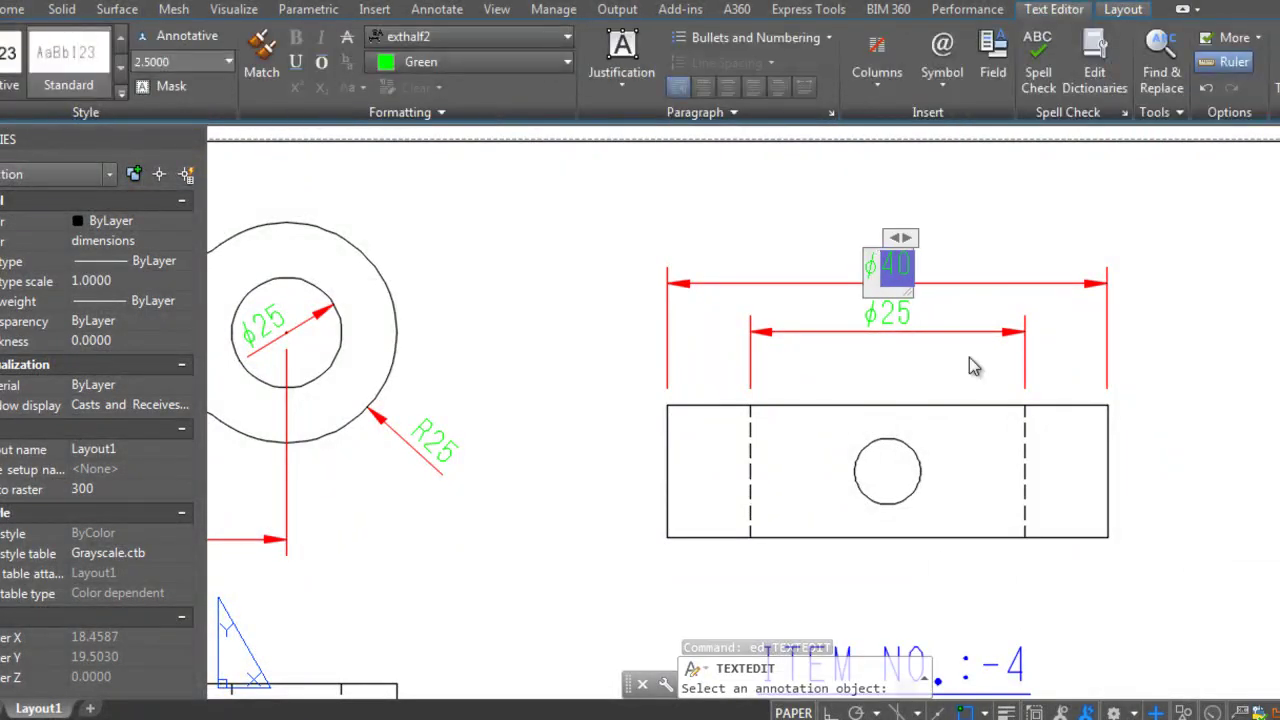
click(975, 367)
Step: Add the 12 height dimension on the left and 6 hole-centre offset on the right
text(d)
key(Return)
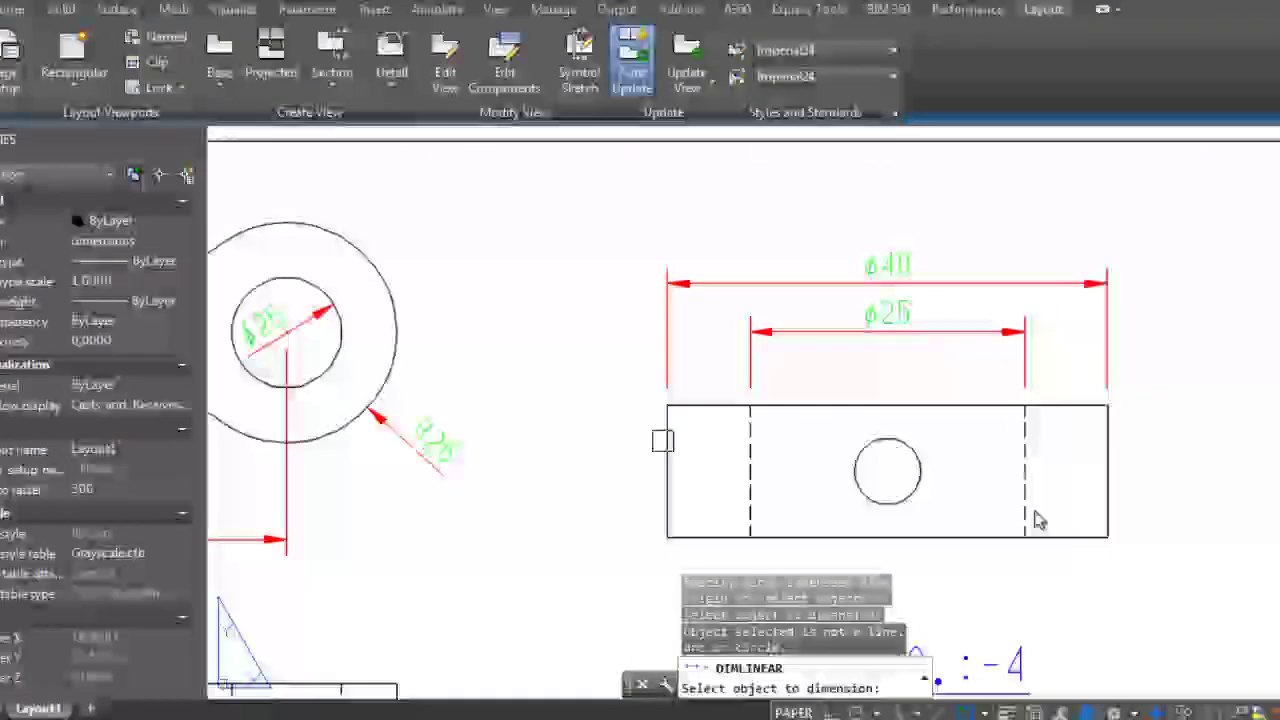
click(1035, 520)
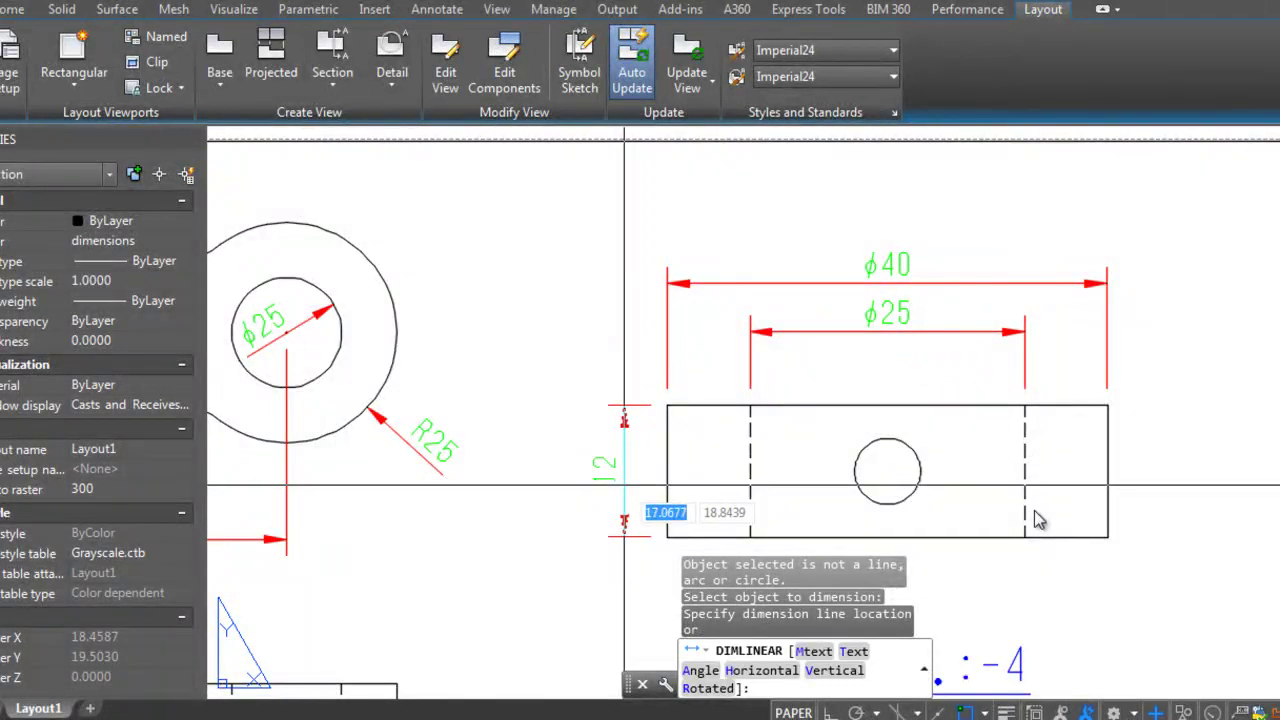
click(600, 465)
key(Return)
click(887, 471)
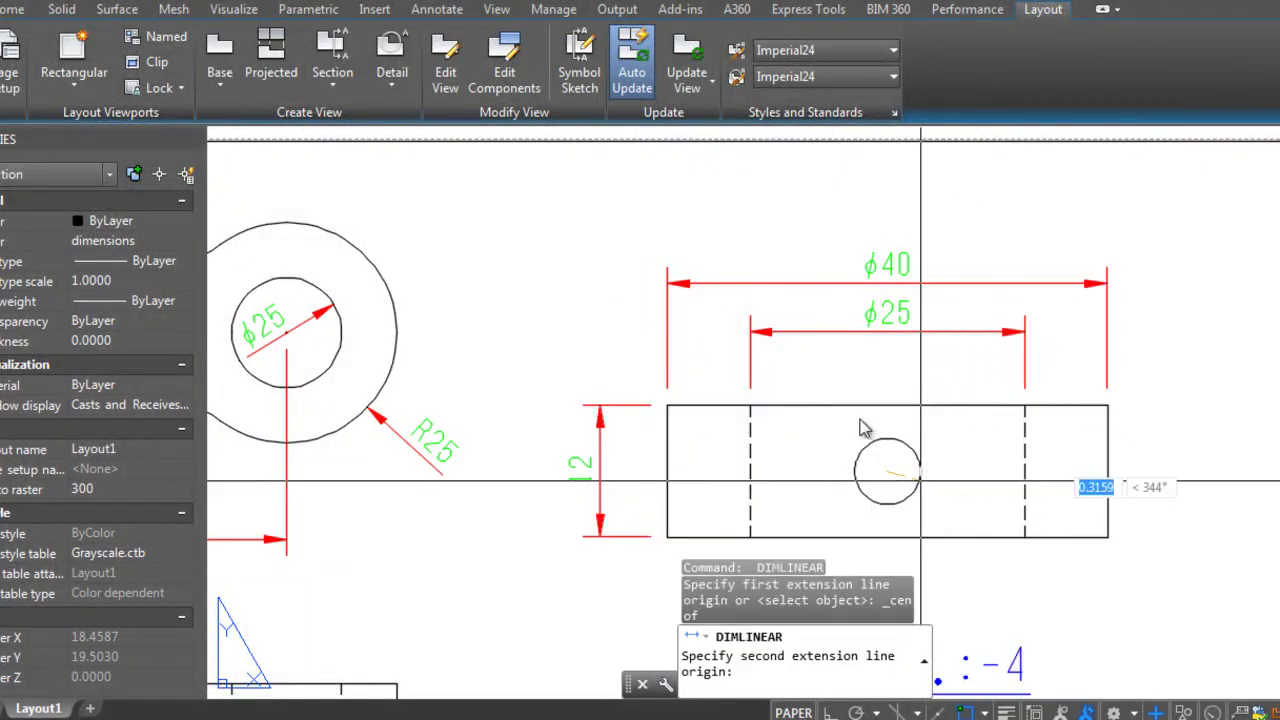
click(1027, 405)
scroll(1027, 405, down, 2)
click(1120, 425)
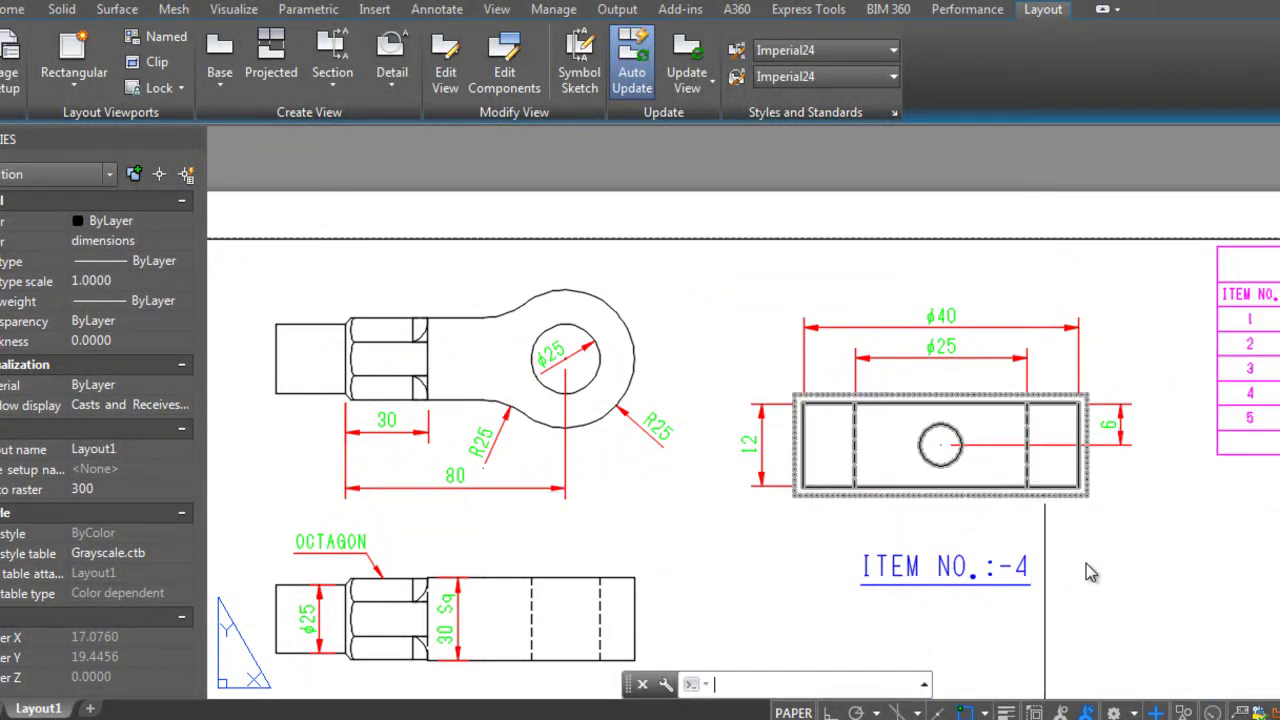
Step: Start a diameter dimension on the collar's small hole
text(ddi)
key(Return)
scroll(934, 437, up, 2)
click(934, 440)
scroll(1050, 543, up, 2)
Step: Place a ϕ6 diameter dimension below and to the right of the collar's small hole
scroll(1040, 543, up, 1)
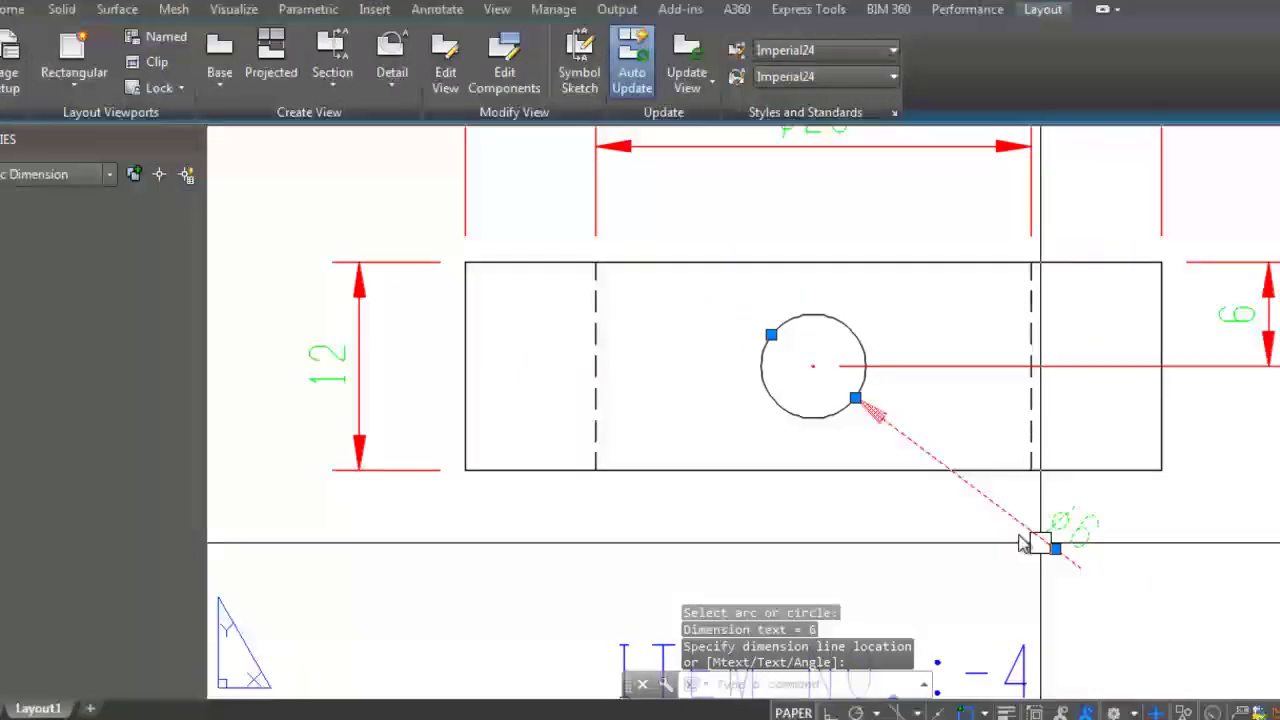
click(1040, 543)
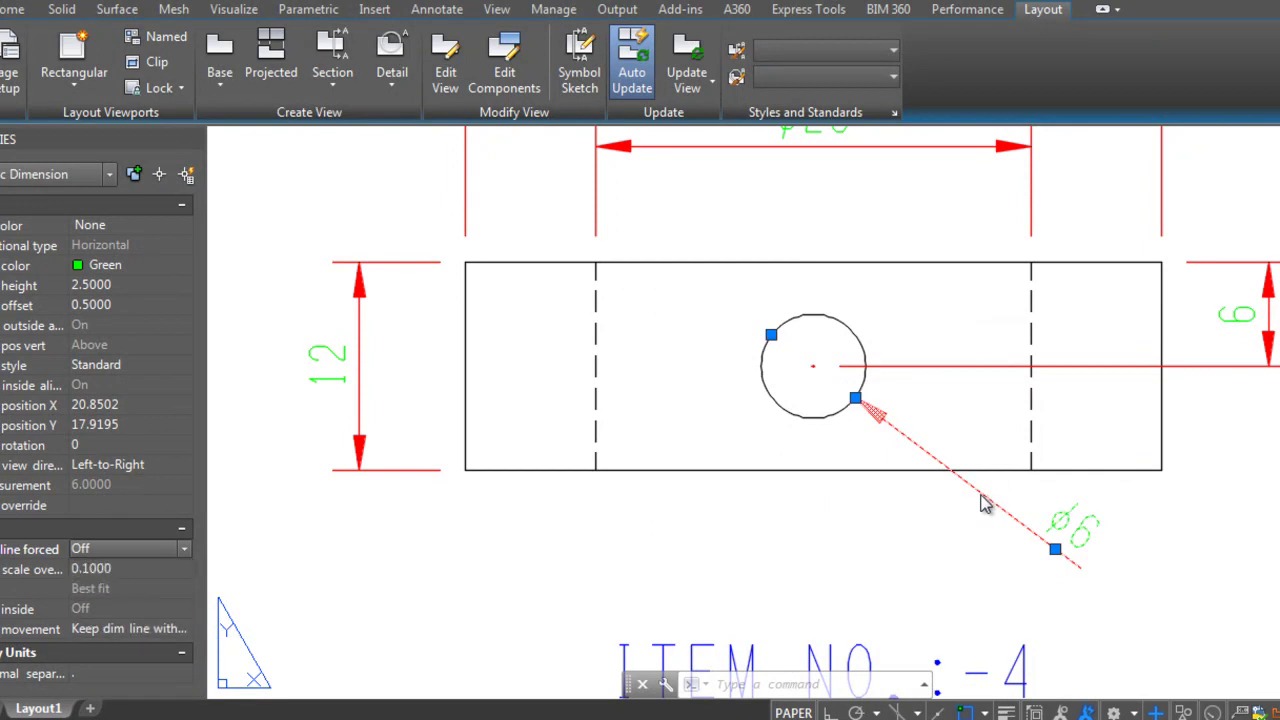
key(Escape)
key(Escape)
Step: Edit the dimension text with ed, appending HOLE so it reads ϕ6 HOLE
text(ed)
key(Return)
text(HOLE)
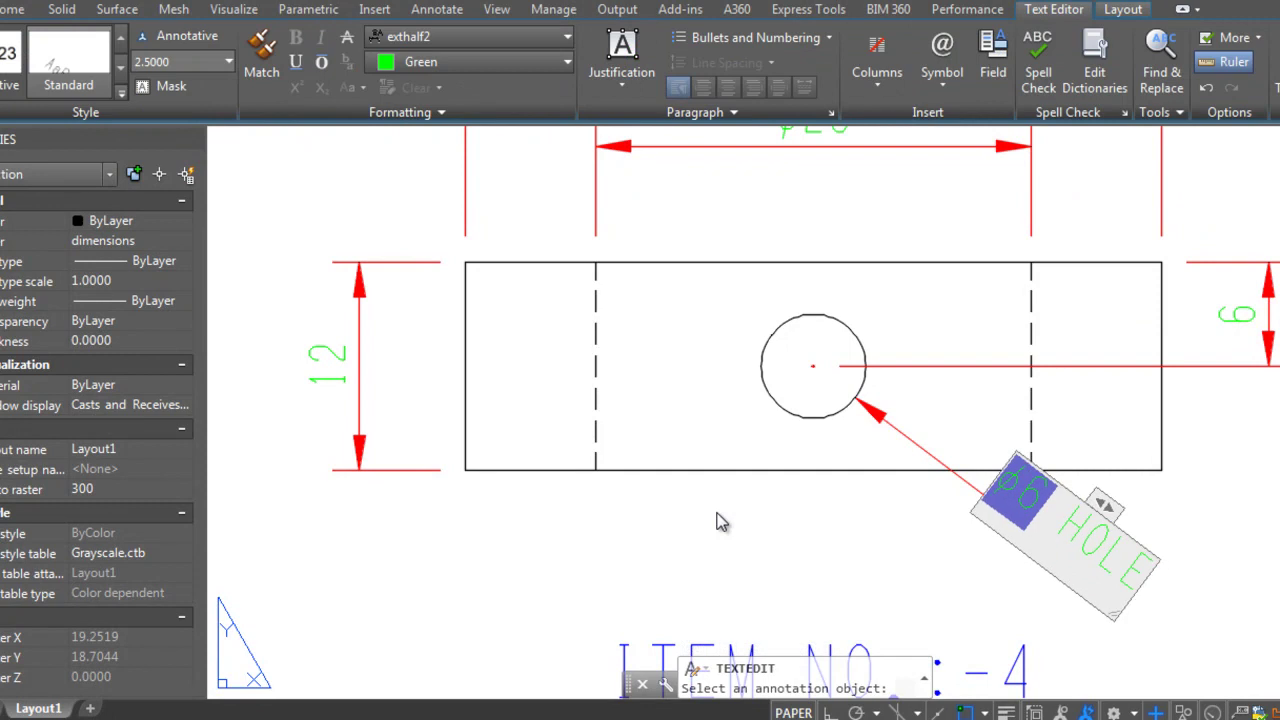
click(1048, 534)
click(1071, 557)
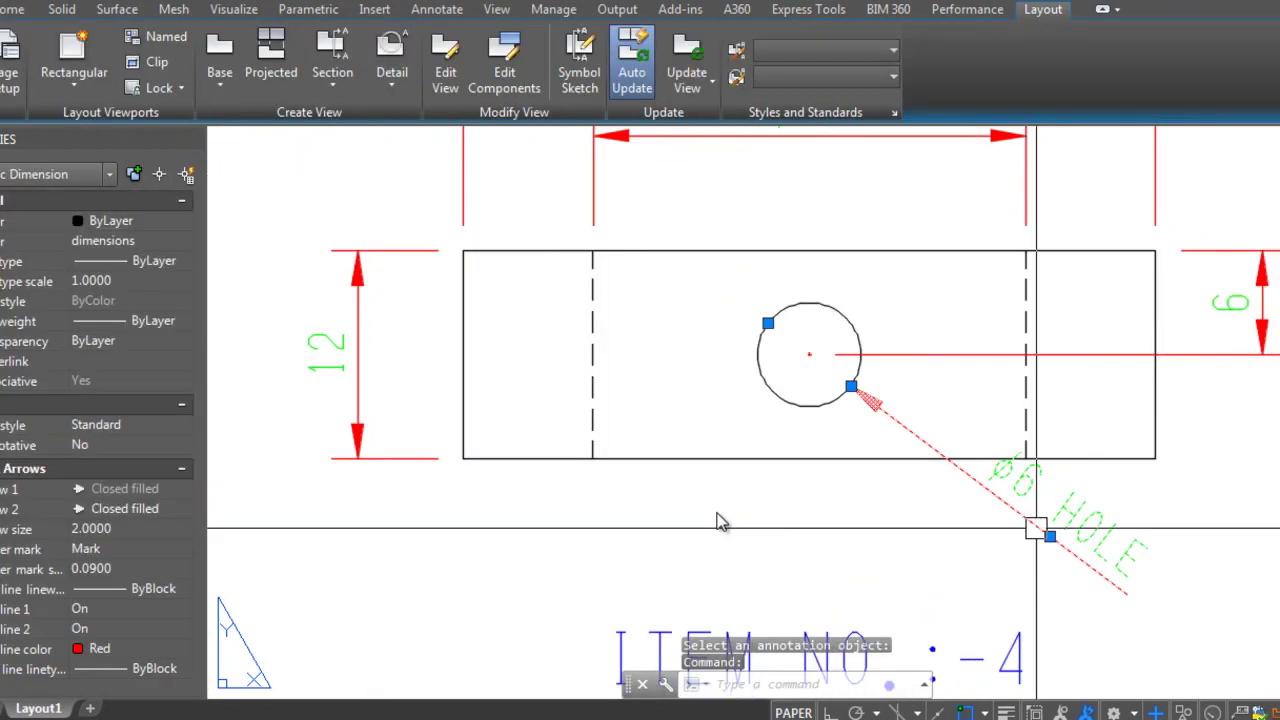
click(1049, 537)
scroll(720, 521, up, 2)
scroll(720, 521, down, 3)
key(Escape)
key(Escape)
key(Escape)
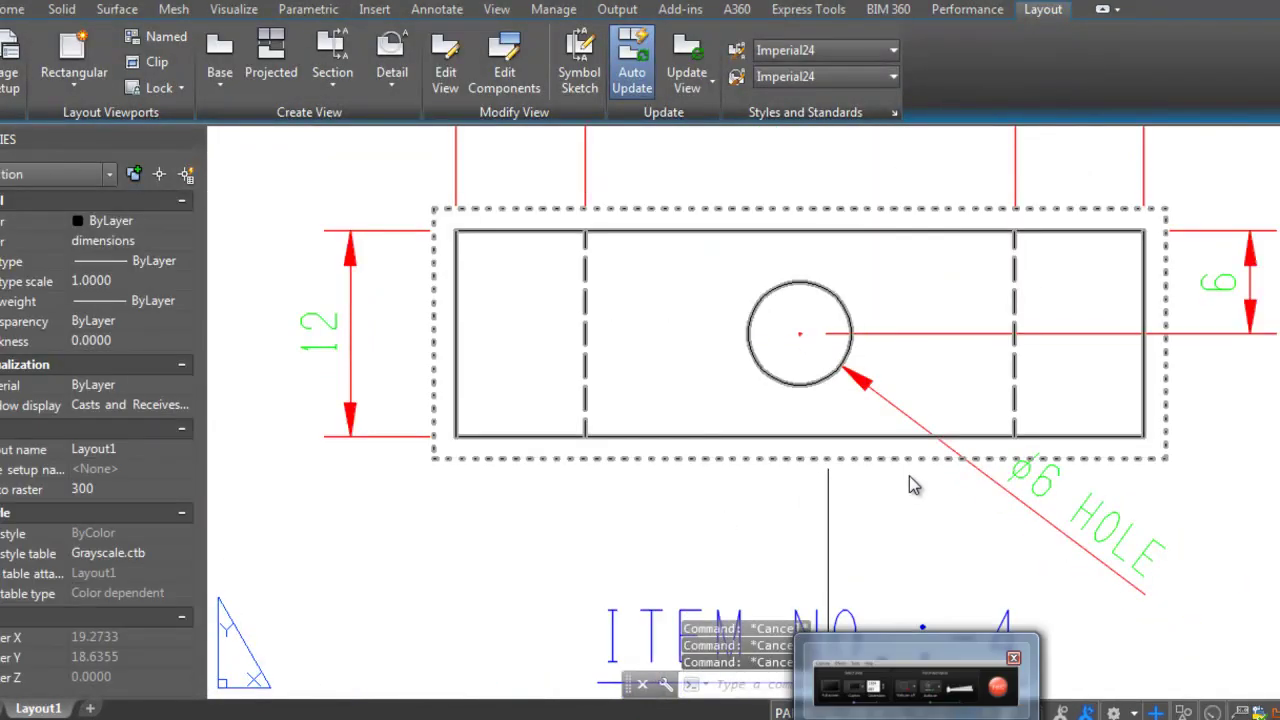
scroll(882, 485, up, 4)
scroll(882, 485, down, 5)
scroll(882, 485, up, 1)
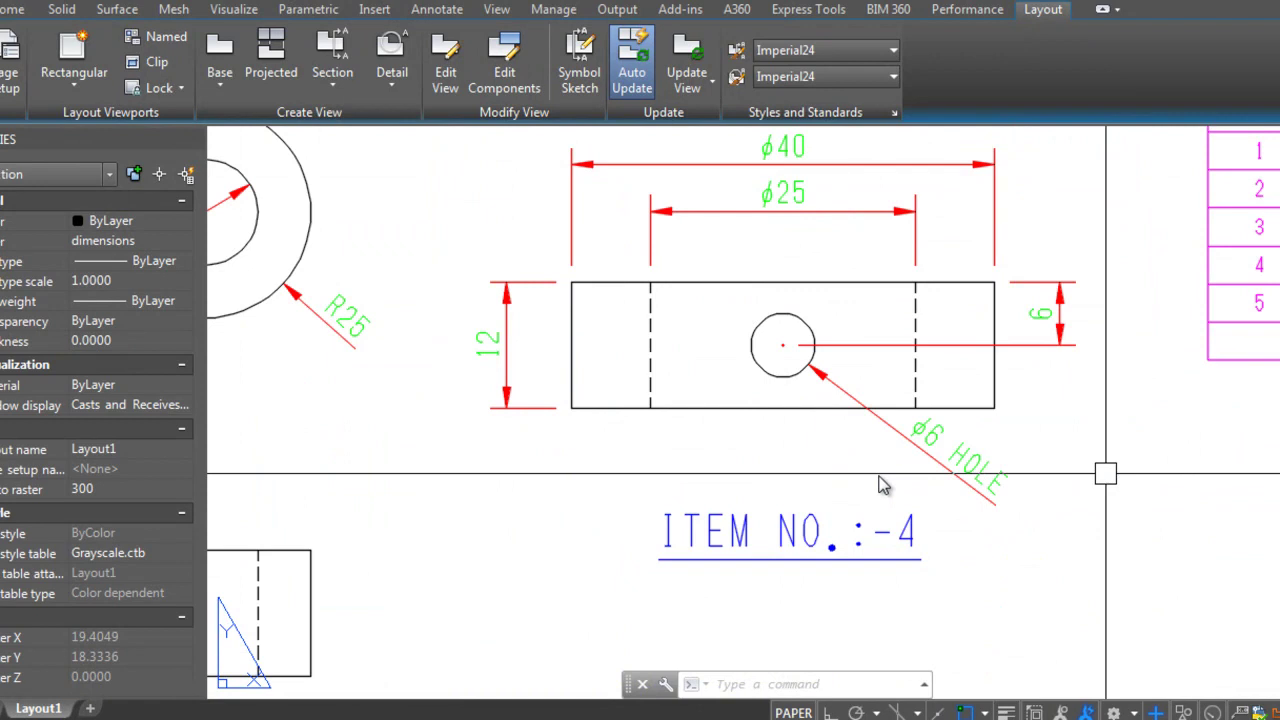
scroll(882, 485, down, 5)
scroll(882, 485, up, 2)
scroll(882, 485, up, 2)
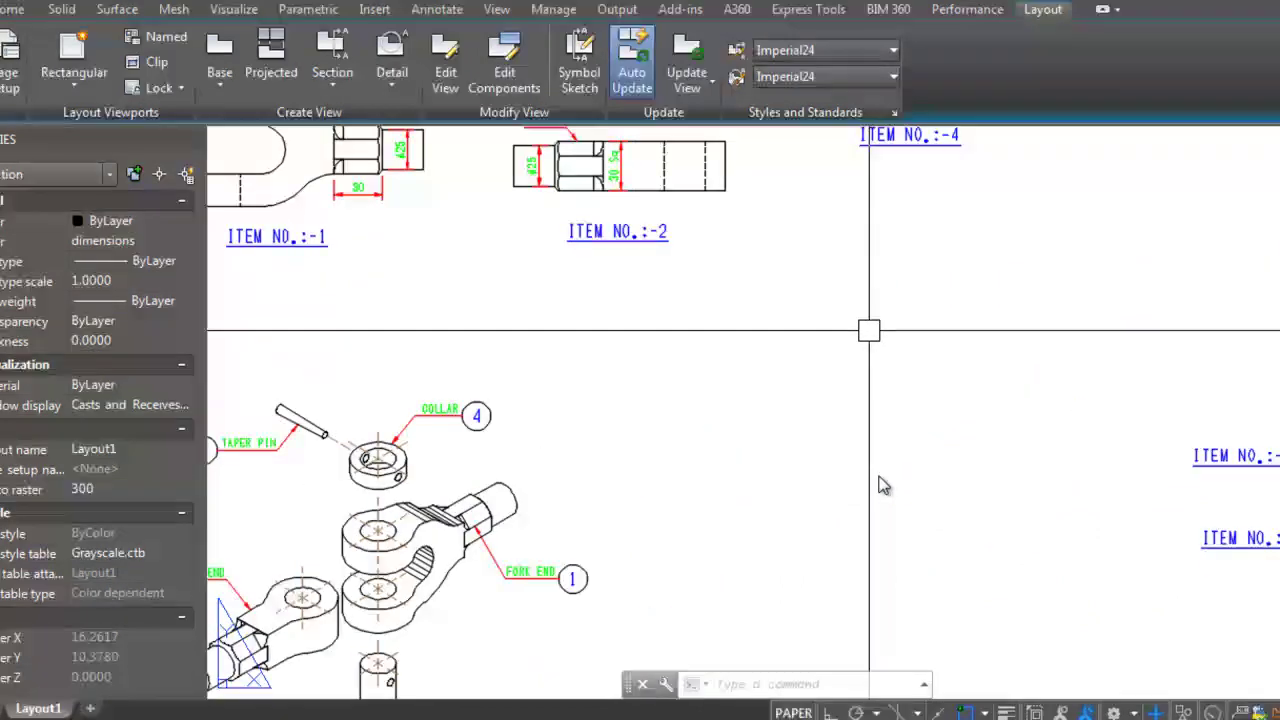
Step: Start a new base view with only the pin selected as the model part
scroll(882, 485, down, 3)
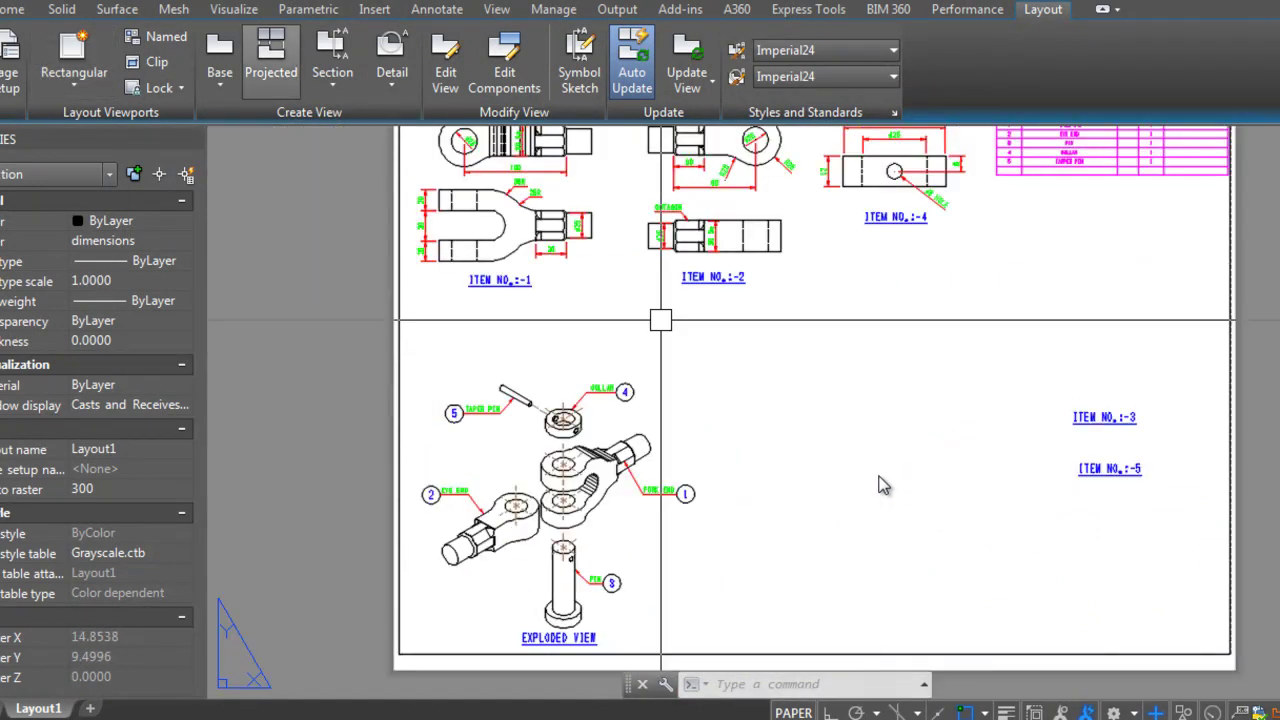
text(e)
key(Return)
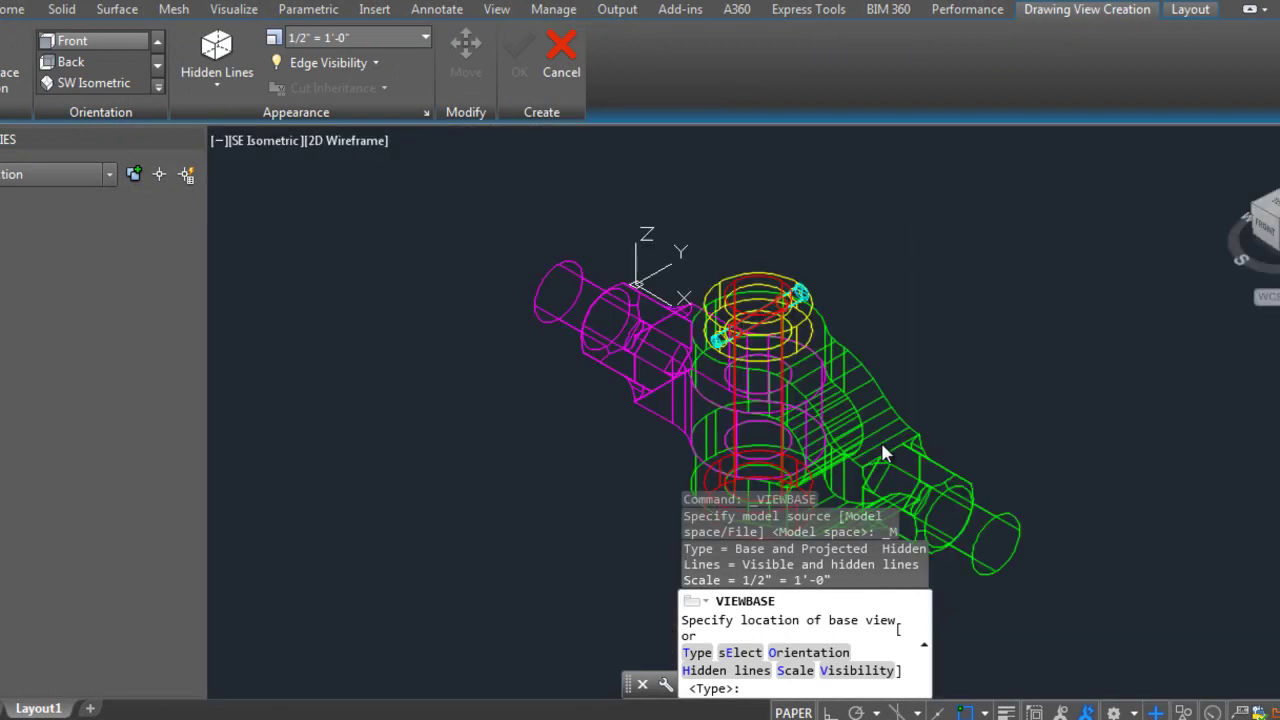
click(494, 200)
shift+click(966, 528)
scroll(868, 393, up, 3)
click(868, 393)
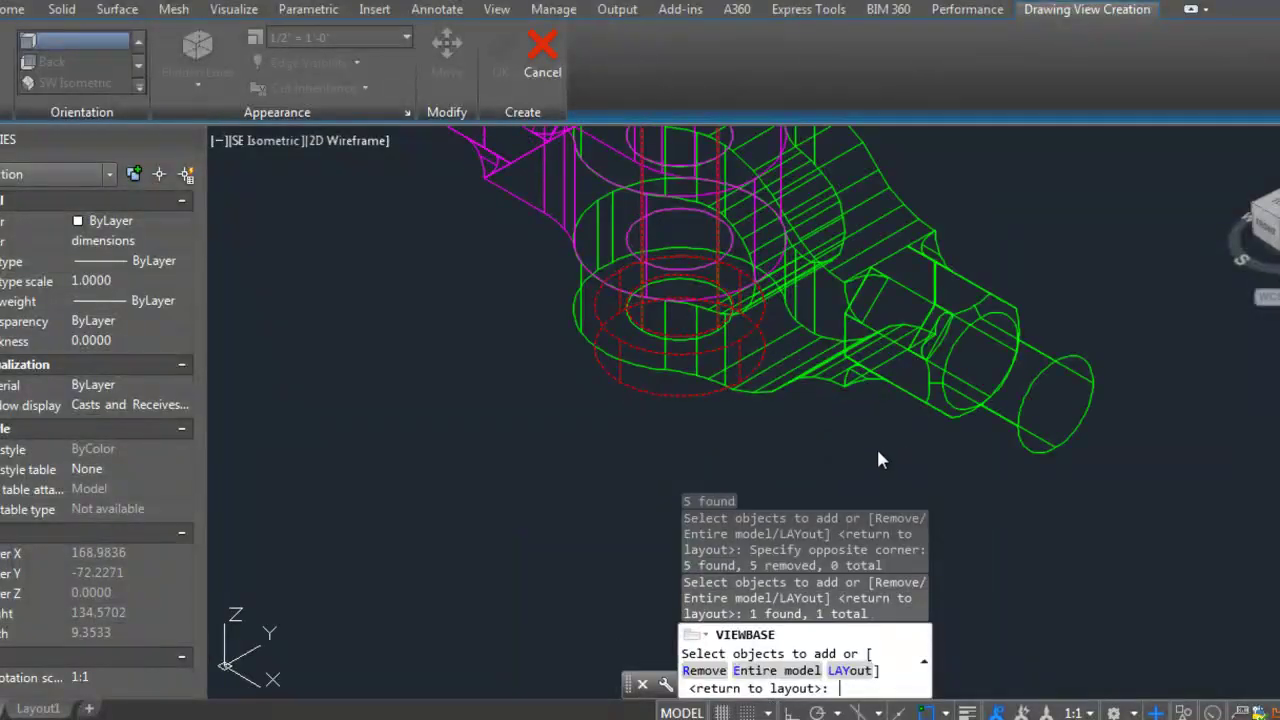
key(Return)
Step: Place the pin view on the sheet at scale 0.06, without projected views
text(s)
key(Return)
text(0)
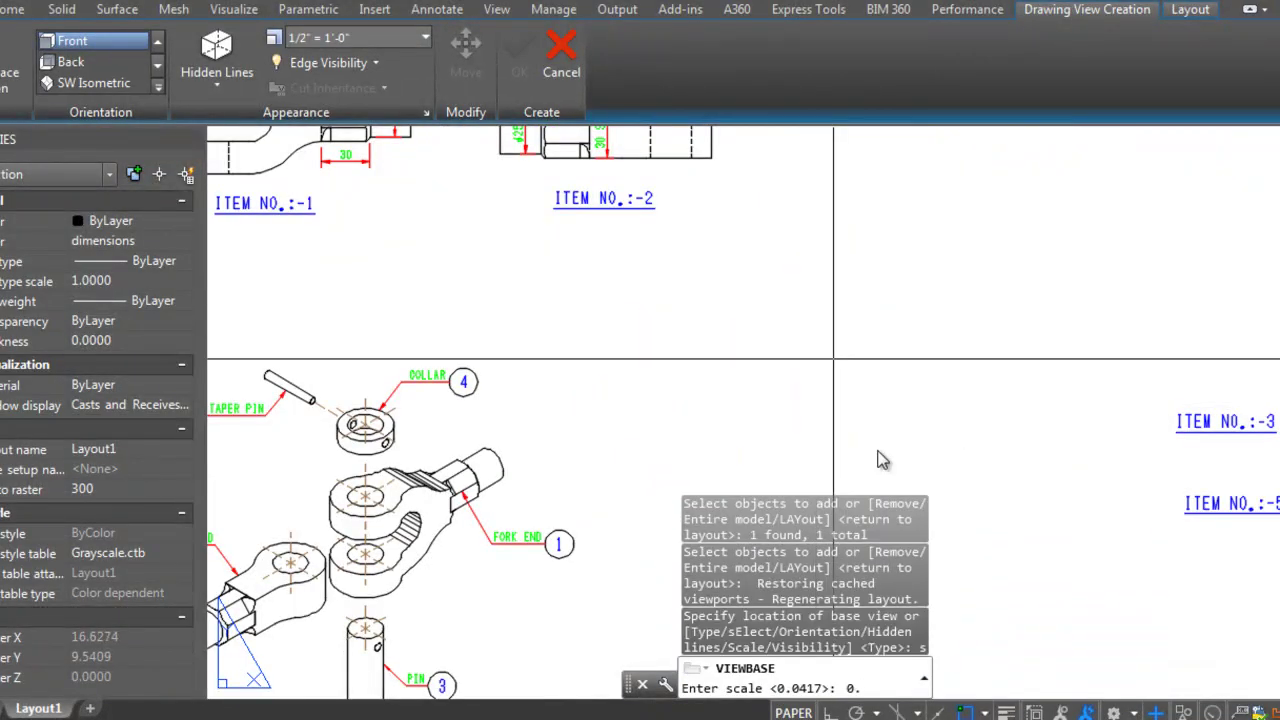
key(Return)
scroll(793, 342, down, 2)
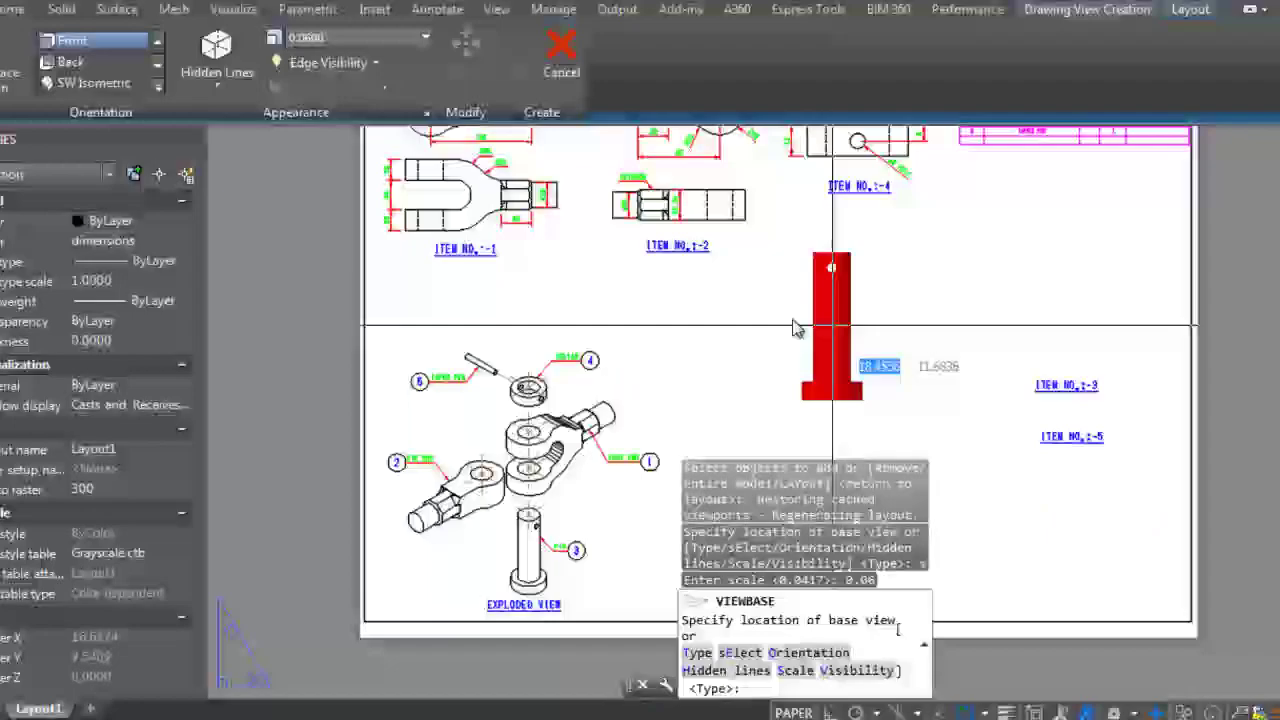
scroll(808, 312, down, 1)
click(808, 312)
key(Return)
key(Escape)
key(Escape)
key(Escape)
Step: Rotate the pin view 90° so it lies horizontal
text(o)
key(Return)
click(808, 330)
key(Return)
click(860, 336)
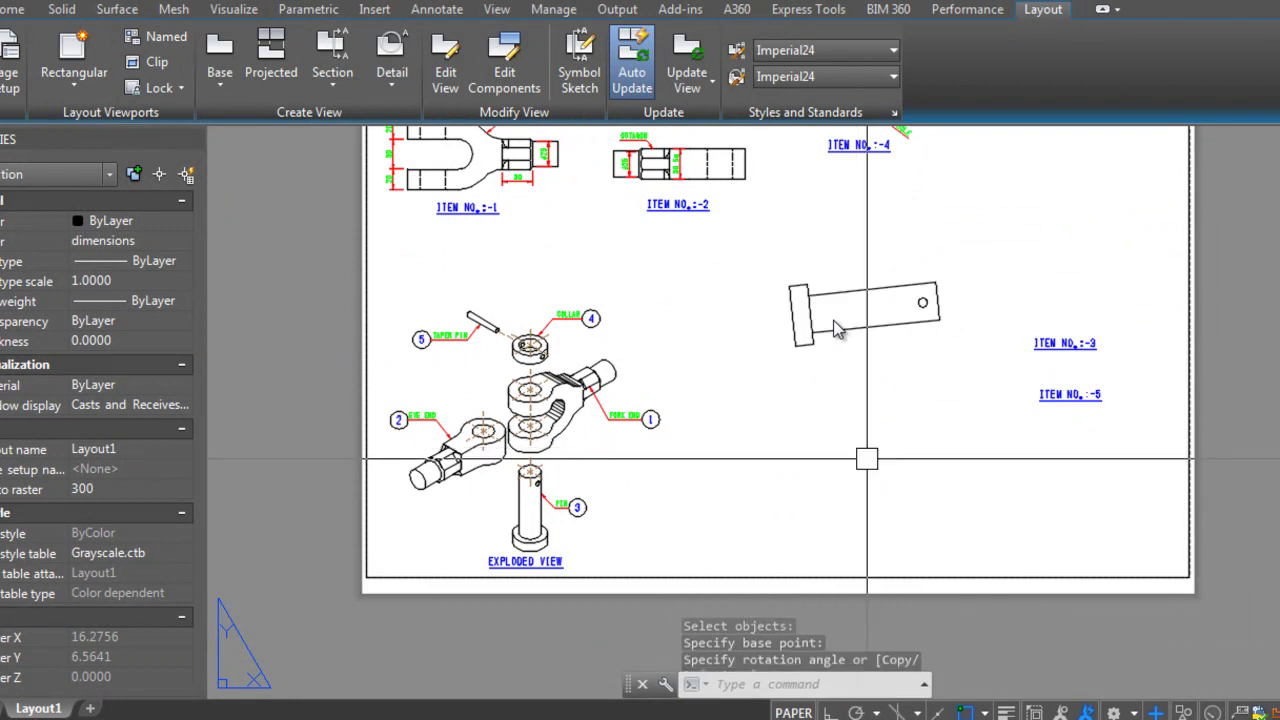
text(u)
key(Return)
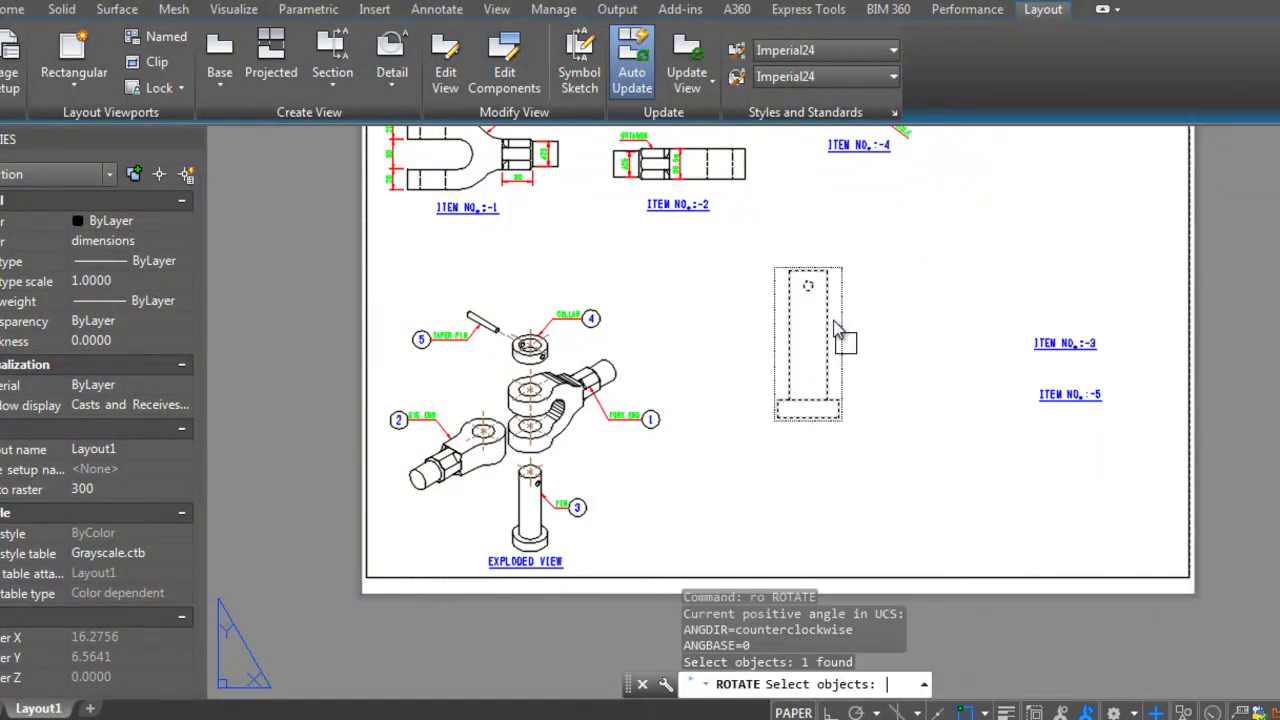
text(90)
key(Return)
key(Escape)
key(Escape)
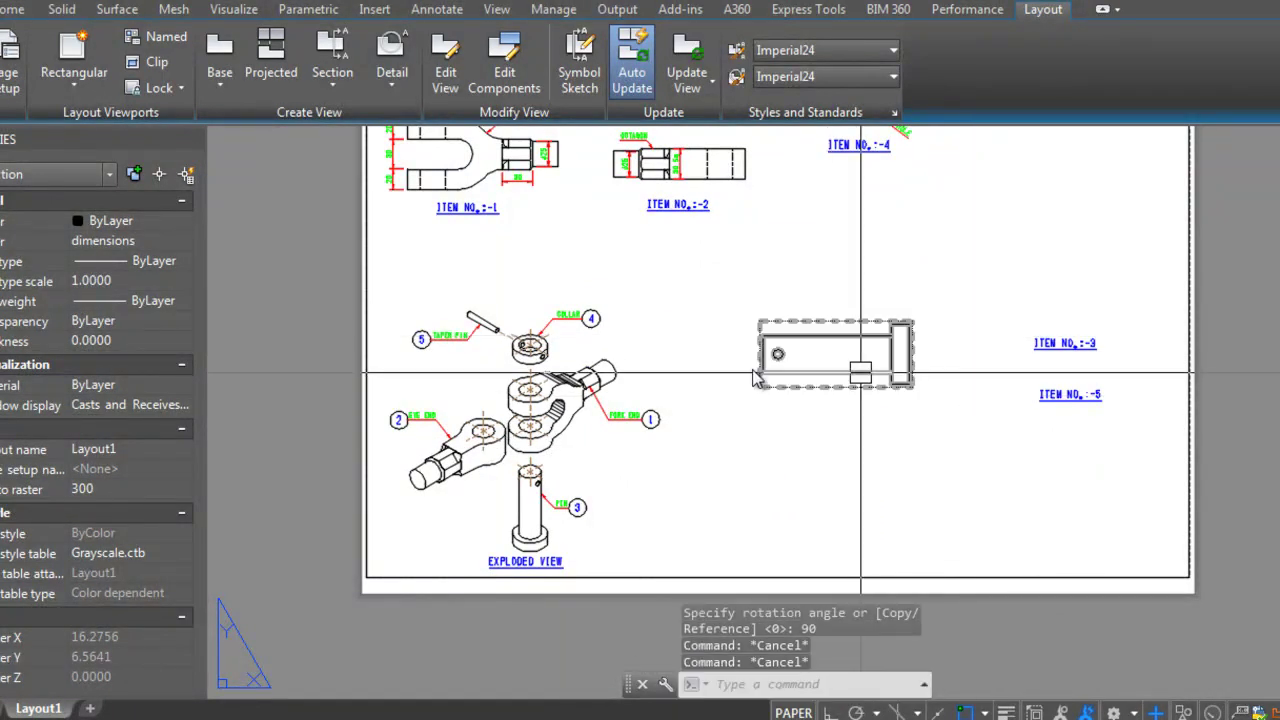
Step: Try repositioning the pin view on the sheet, then cancel the move
key(Return)
click(1000, 457)
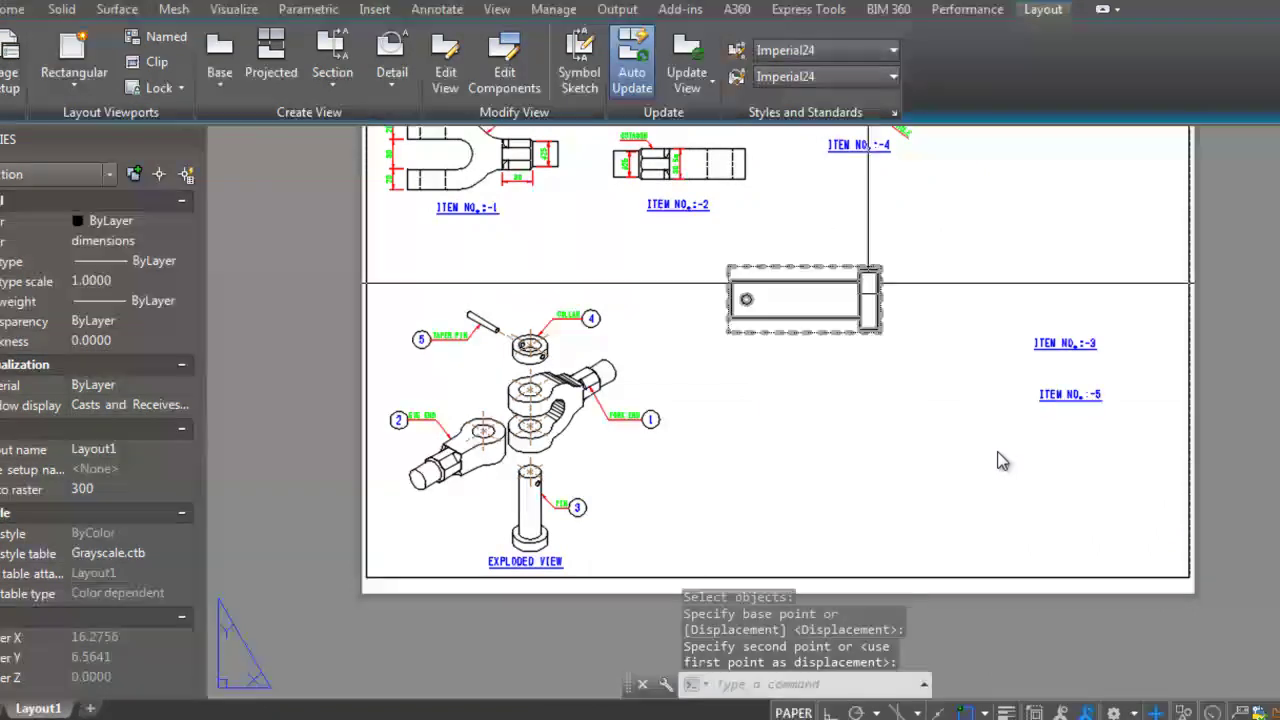
click(998, 457)
scroll(998, 457, down, 3)
scroll(950, 450, up, 3)
key(Return)
key(Escape)
scroll(1005, 397, up, 3)
Step: Move the ITEM NO.:-3 label beneath the pin view
click(1014, 354)
text(m)
key(Return)
click(1185, 464)
key(Escape)
key(Escape)
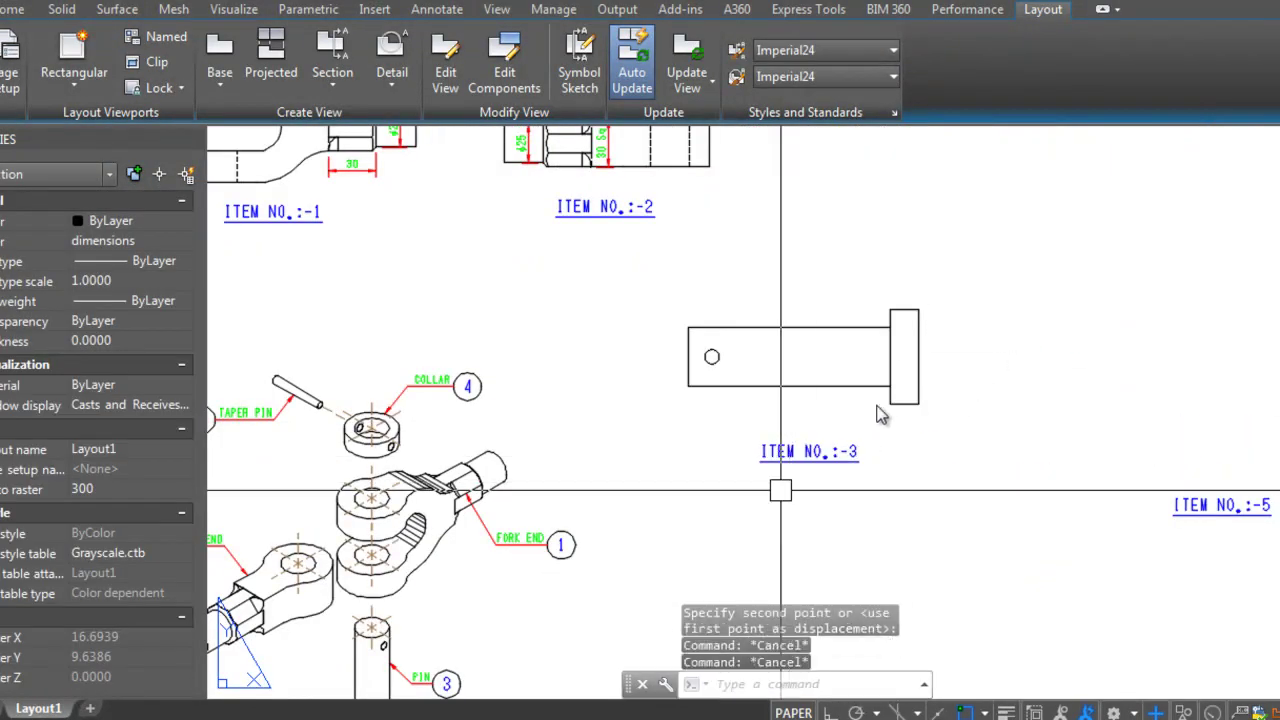
Step: Dimension the pin's flange height as ø40 with a linear dimension and text edit
text(dli)
key(Return)
key(Return)
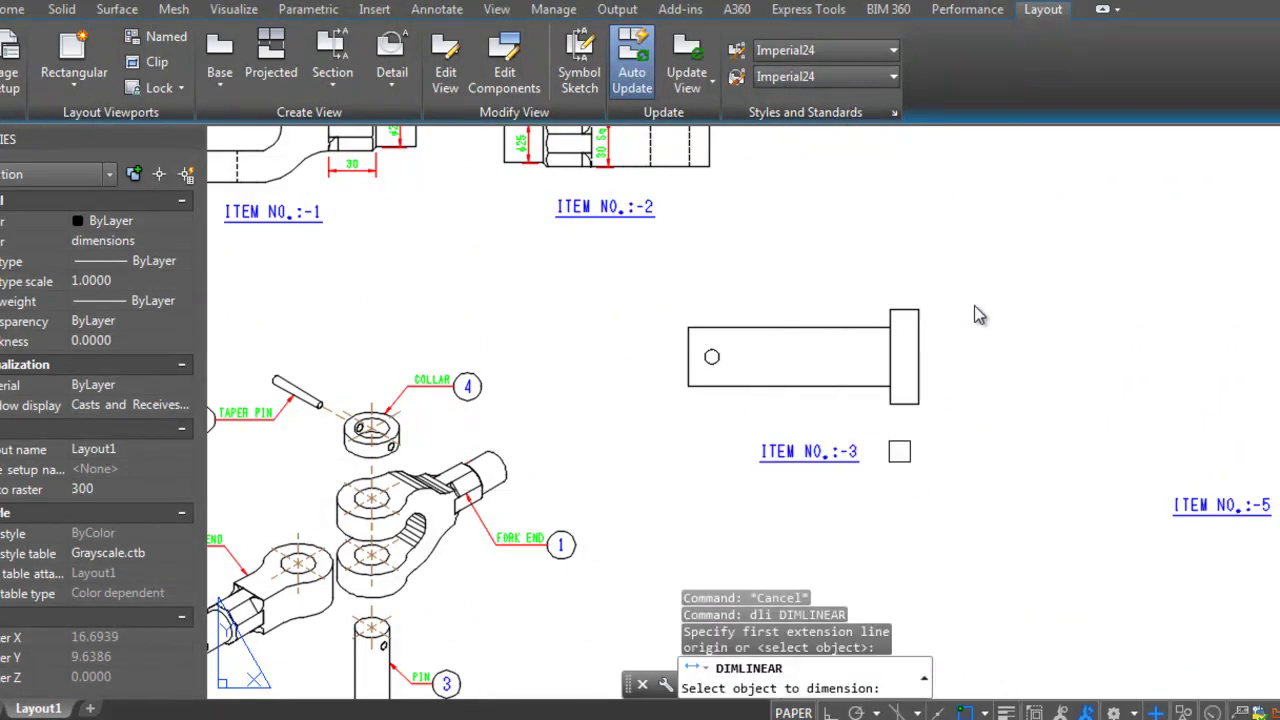
scroll(905, 378, up, 2)
click(926, 367)
click(976, 312)
text(ed)
key(Return)
click(958, 343)
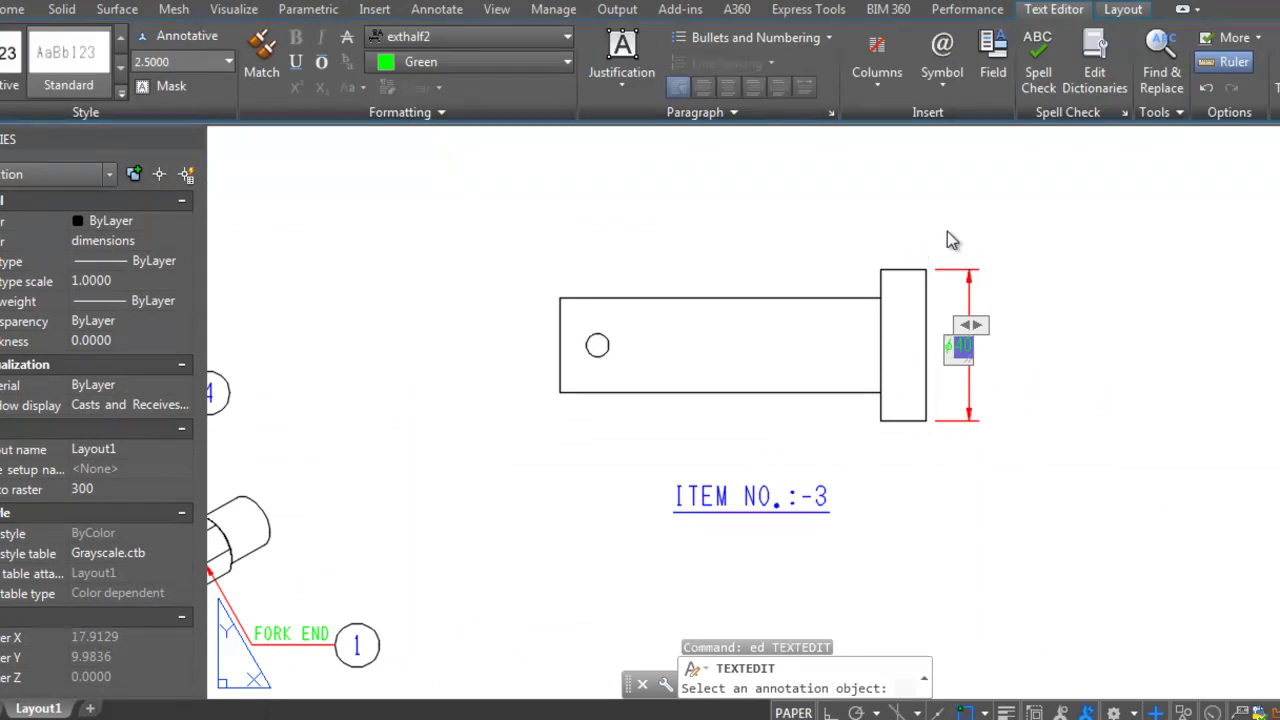
click(952, 477)
scroll(952, 477, down, 3)
scroll(897, 428, up, 4)
Step: Add the 12 flange width and continue with the 85 pin length dimension
text(dli)
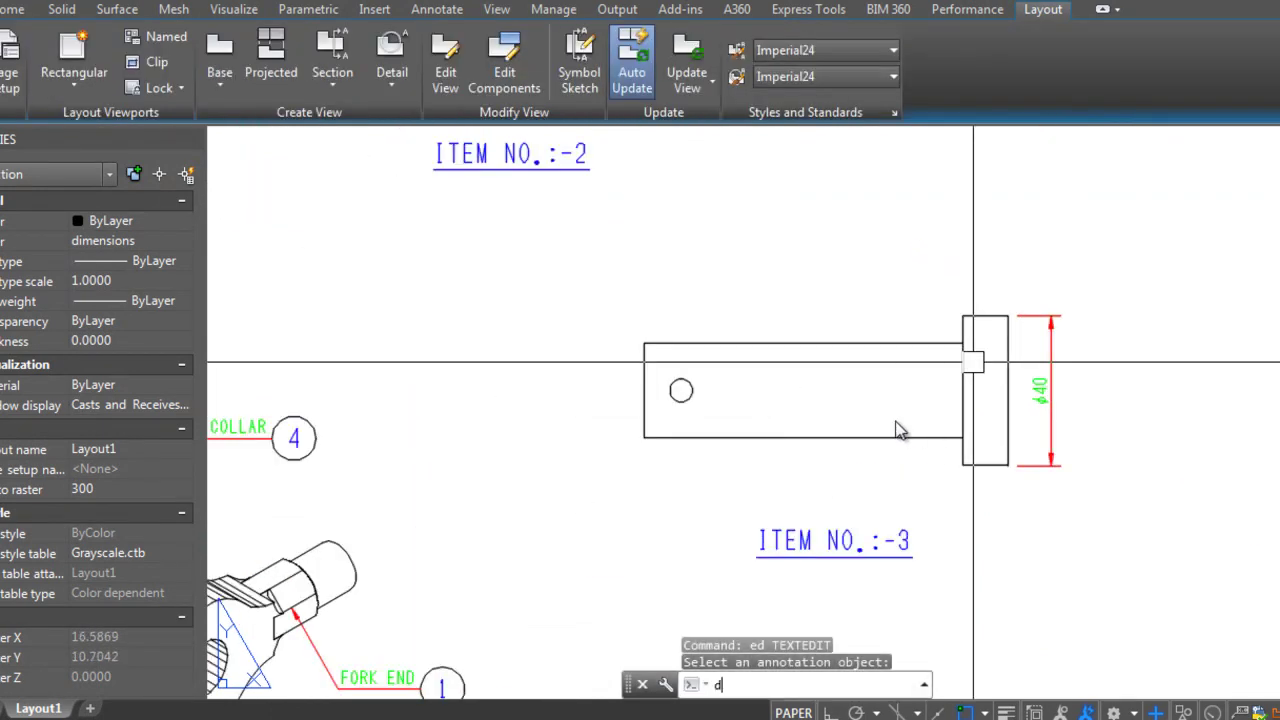
key(Return)
key(Return)
click(600, 391)
scroll(994, 290, up, 3)
click(988, 353)
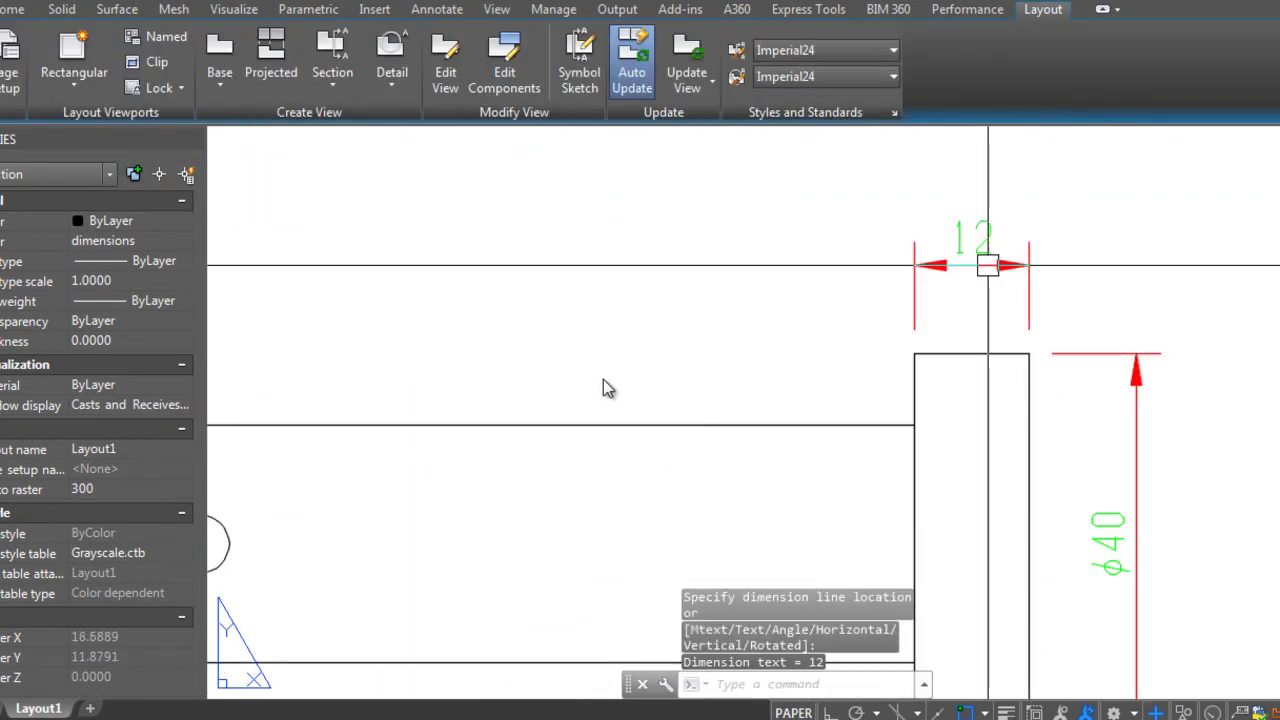
text(d)
key(Return)
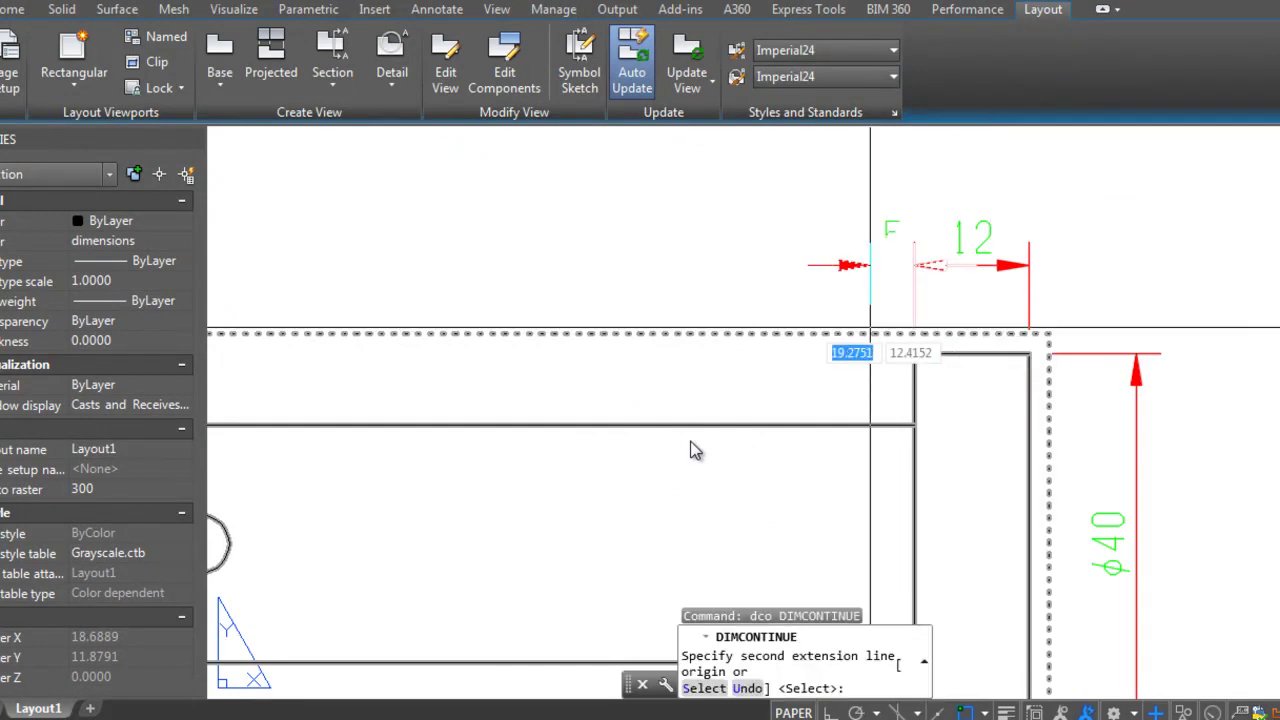
scroll(697, 455, down, 2)
key(Return)
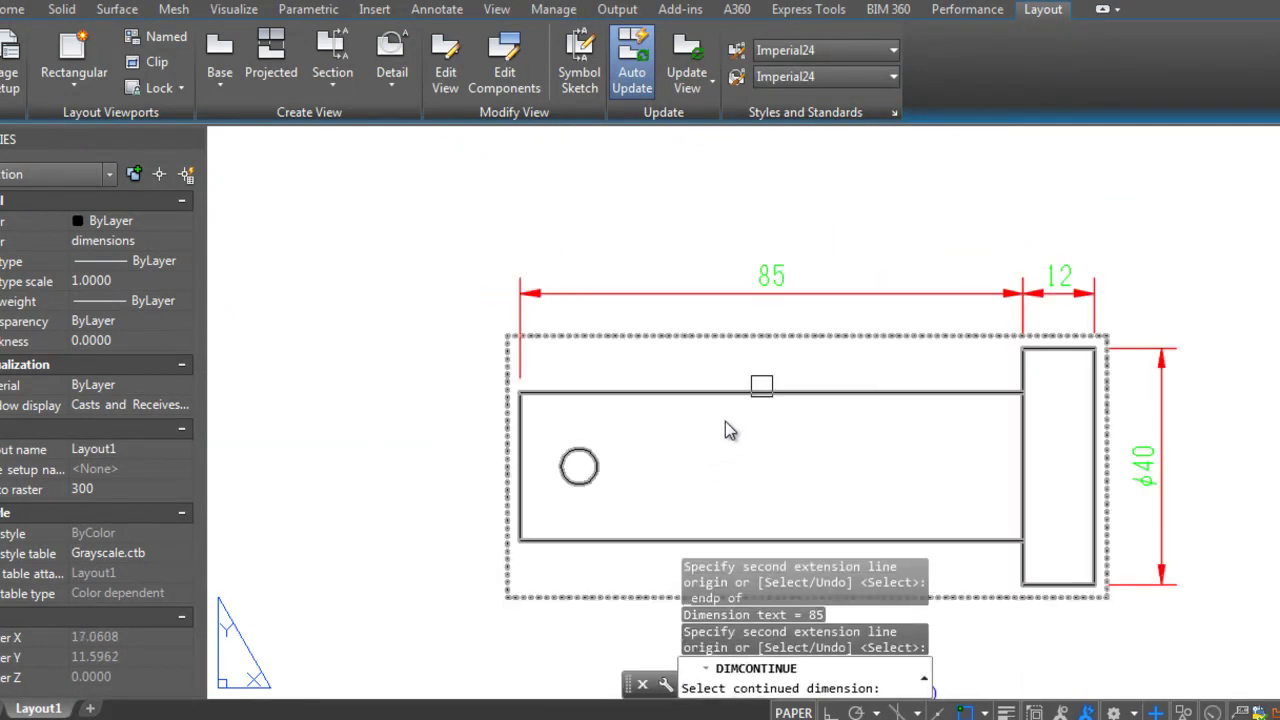
Step: Dimension the 10 offset from the shaft end to the hole centre
middle_drag(634, 600, 728, 508)
key(Escape)
key(Escape)
text(dli)
key(Return)
click(614, 449)
shift+right_click(691, 405)
click(745, 391)
click(686, 382)
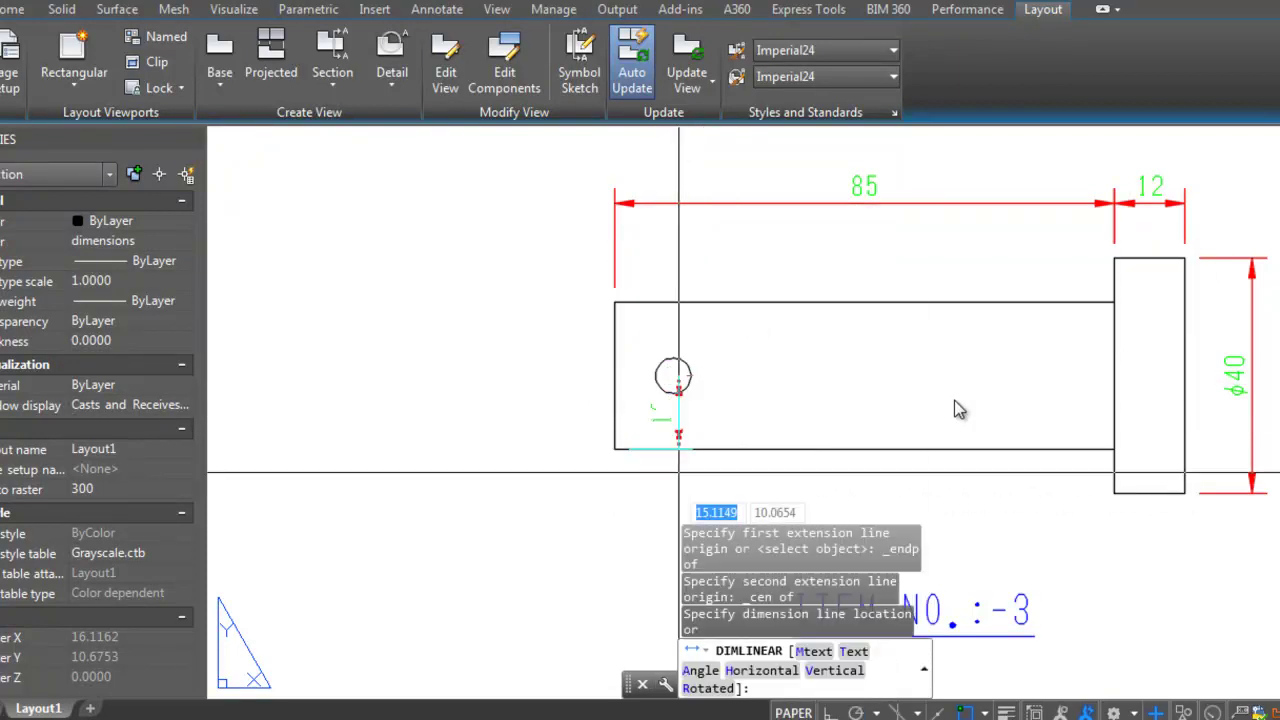
click(684, 520)
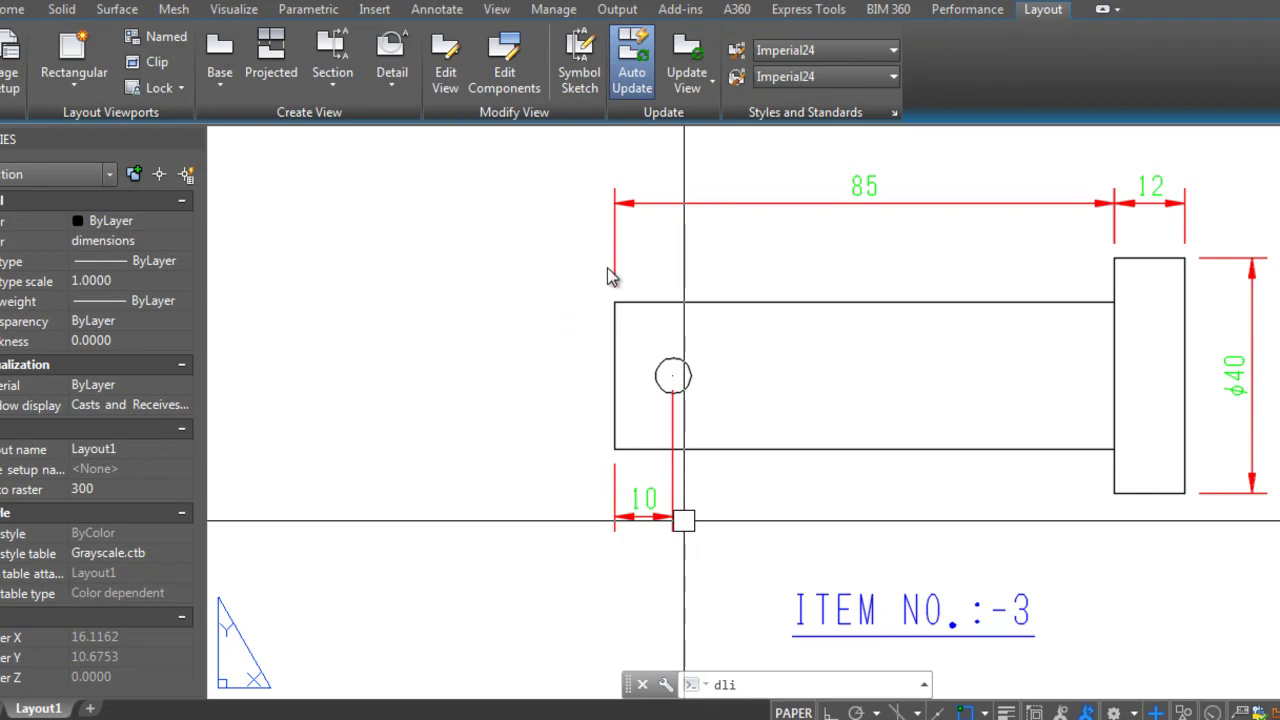
Step: Dimension the shaft as ø25 by adding %%c to the 25 dimension text
key(Return)
key(Return)
click(657, 246)
scroll(650, 248, up, 3)
click(645, 245)
click(632, 218)
text(ed)
key(Return)
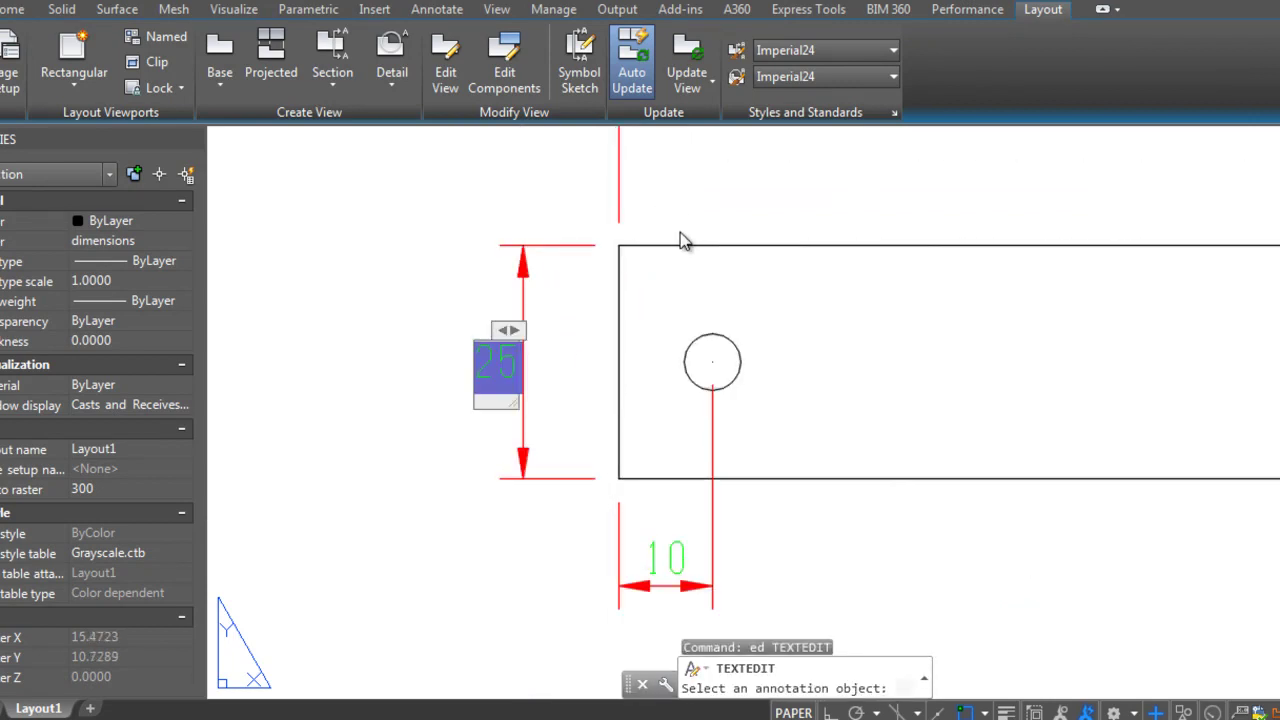
text(%%c)
click(689, 275)
scroll(689, 275, down, 5)
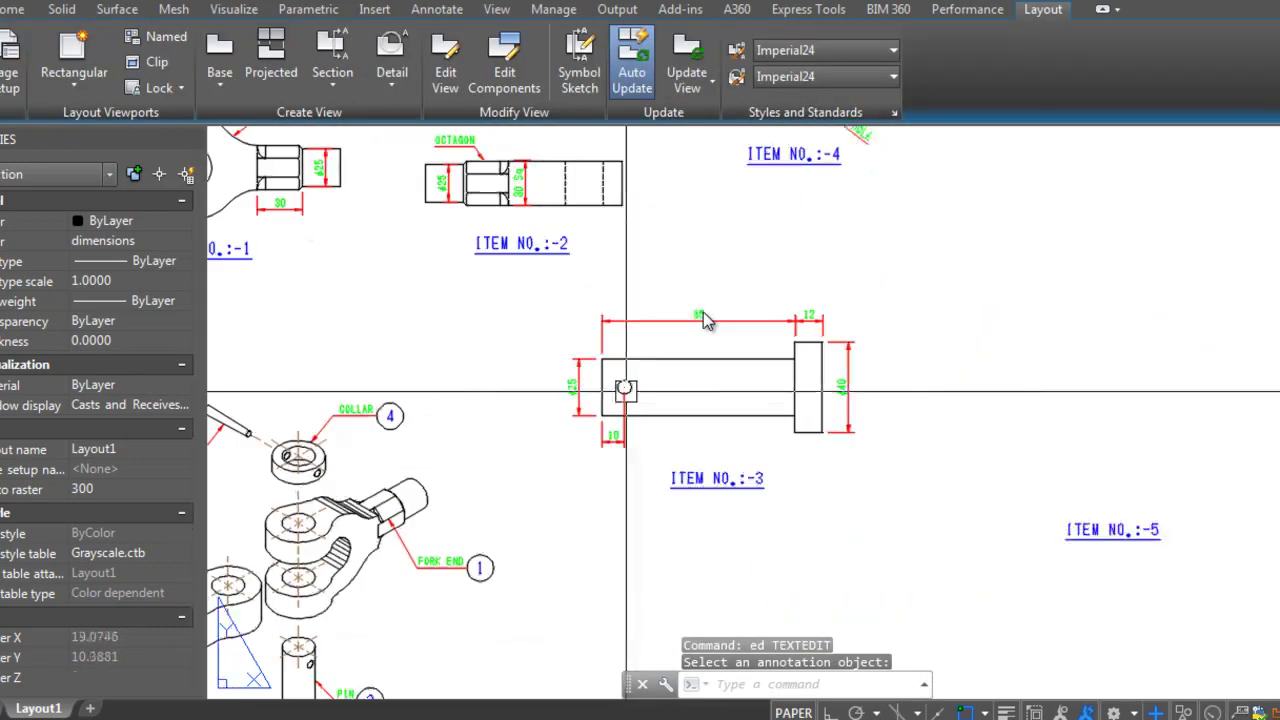
scroll(703, 320, up, 3)
key(Escape)
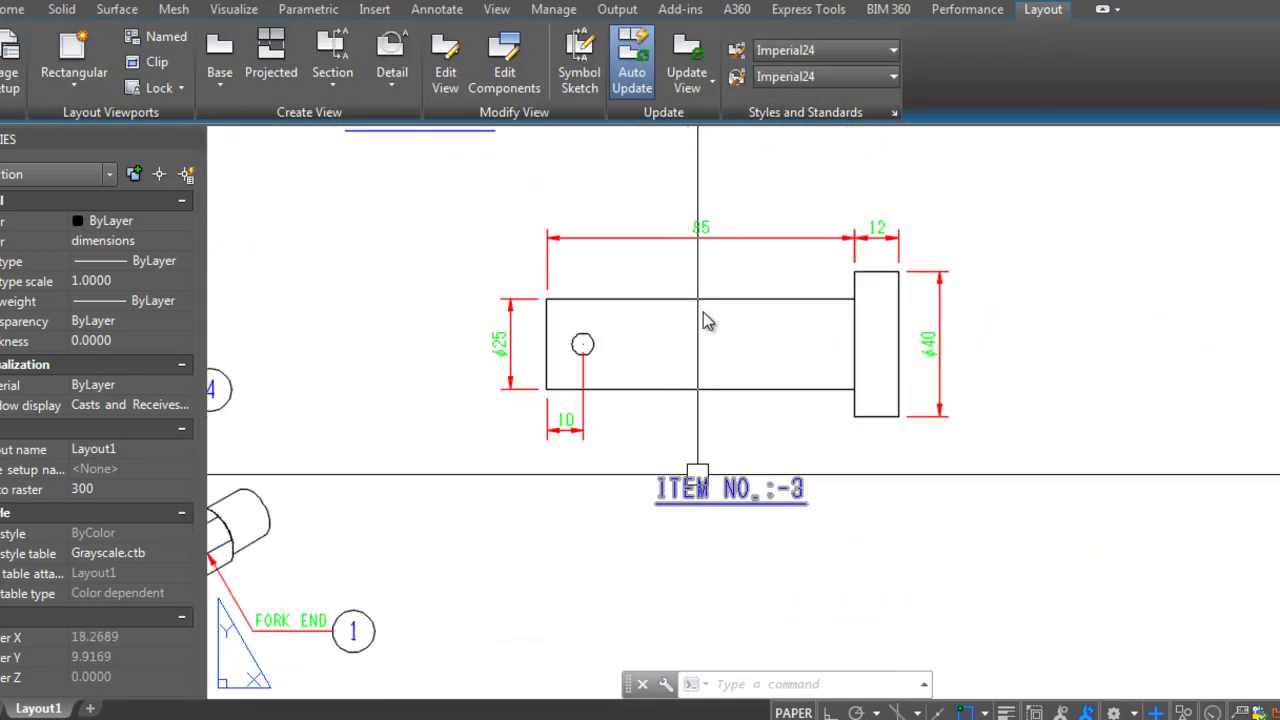
Step: Add a ø6 diameter callout to the small hole and append HOLE to it
text(ddi)
key(Return)
scroll(703, 313, up, 2)
scroll(614, 371, up, 2)
click(572, 302)
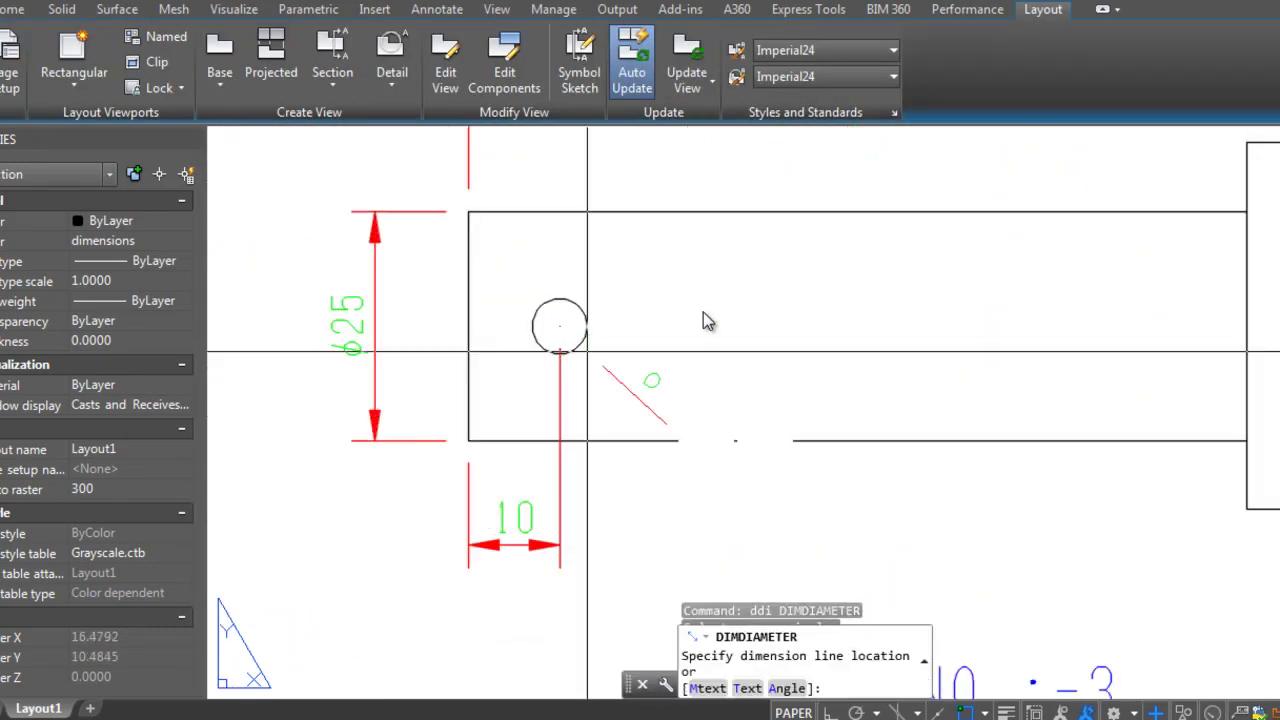
middle_drag(586, 290, 586, 233)
click(713, 471)
key(Return)
click(729, 458)
click(857, 534)
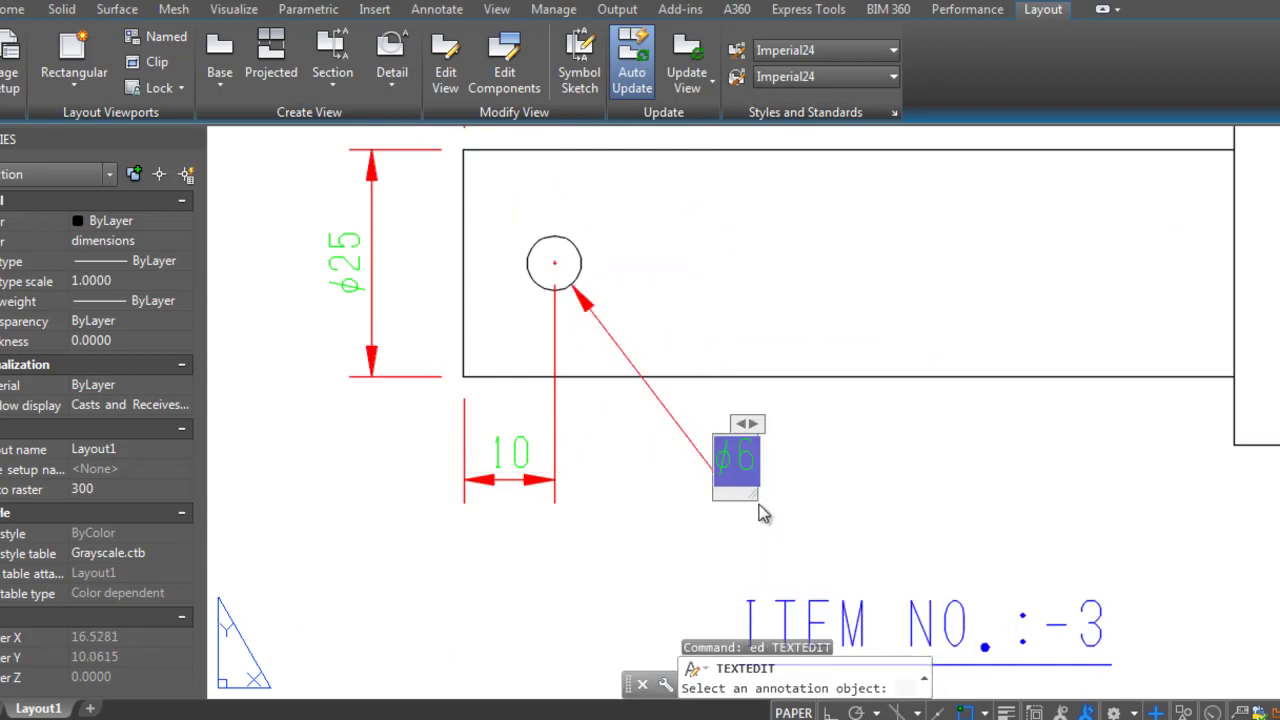
text(HOLE)
click(779, 497)
Step: Zoom to extents to fit the whole sheet in view
scroll(779, 497, down, 5)
text(z)
key(Return)
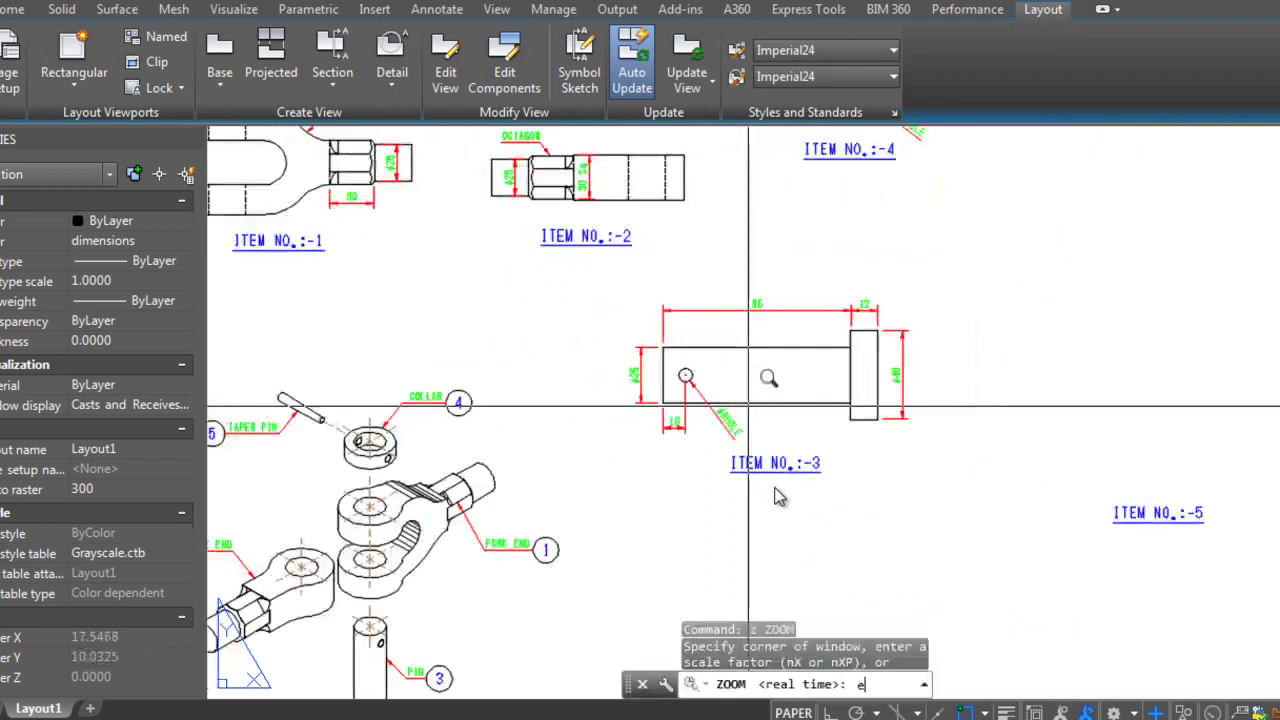
text(e)
key(Return)
Step: Start a new base view from the model containing only the taper pin
click(254, 95)
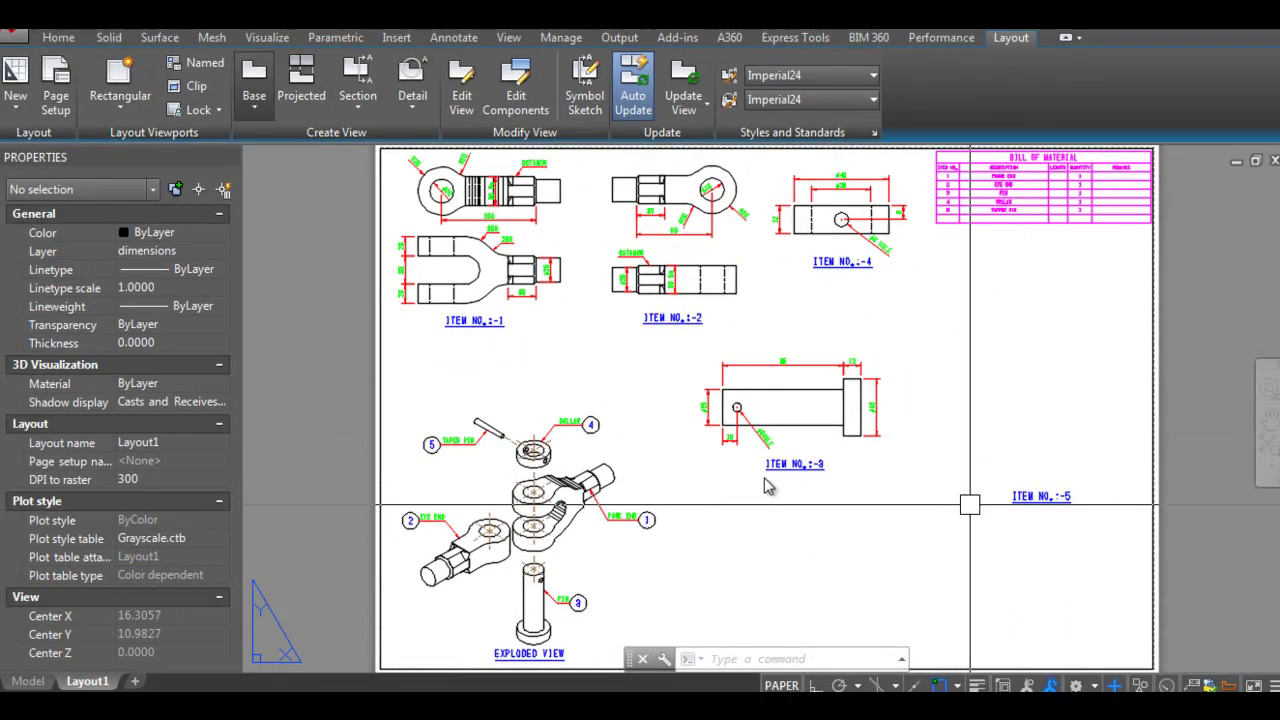
text(e)
key(Return)
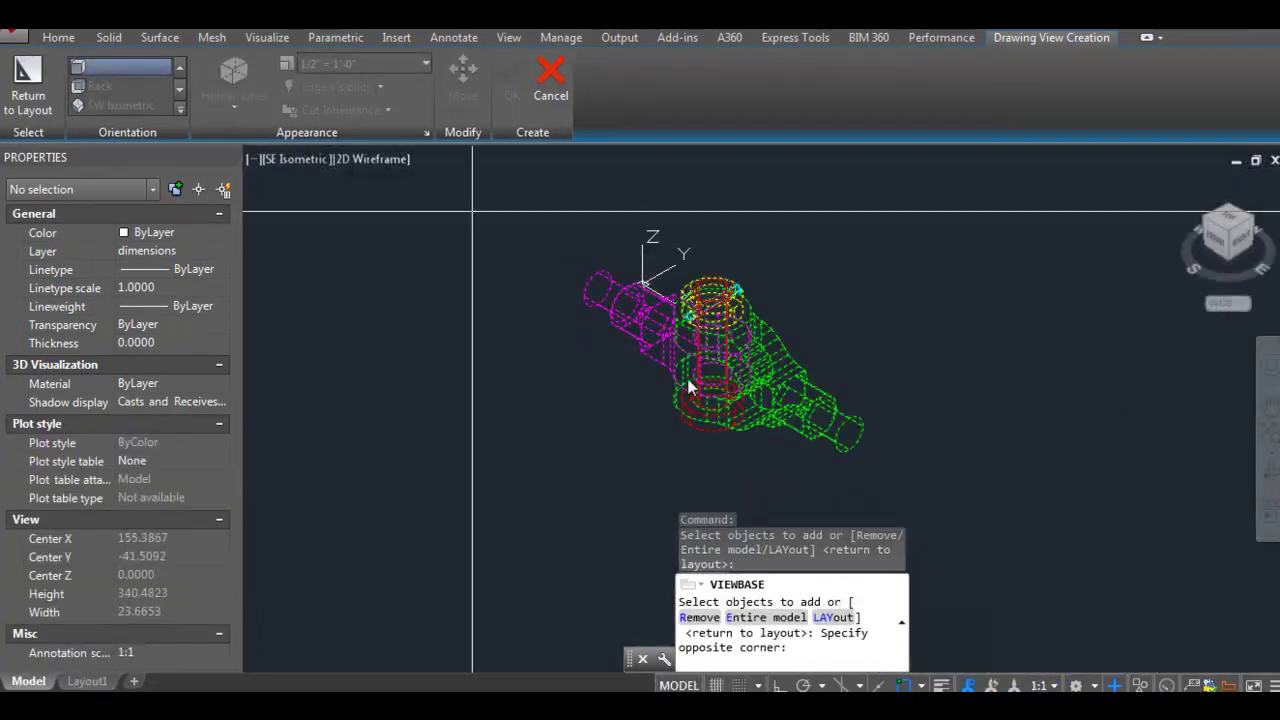
scroll(687, 378, up, 5)
scroll(687, 378, up, 5)
click(797, 359)
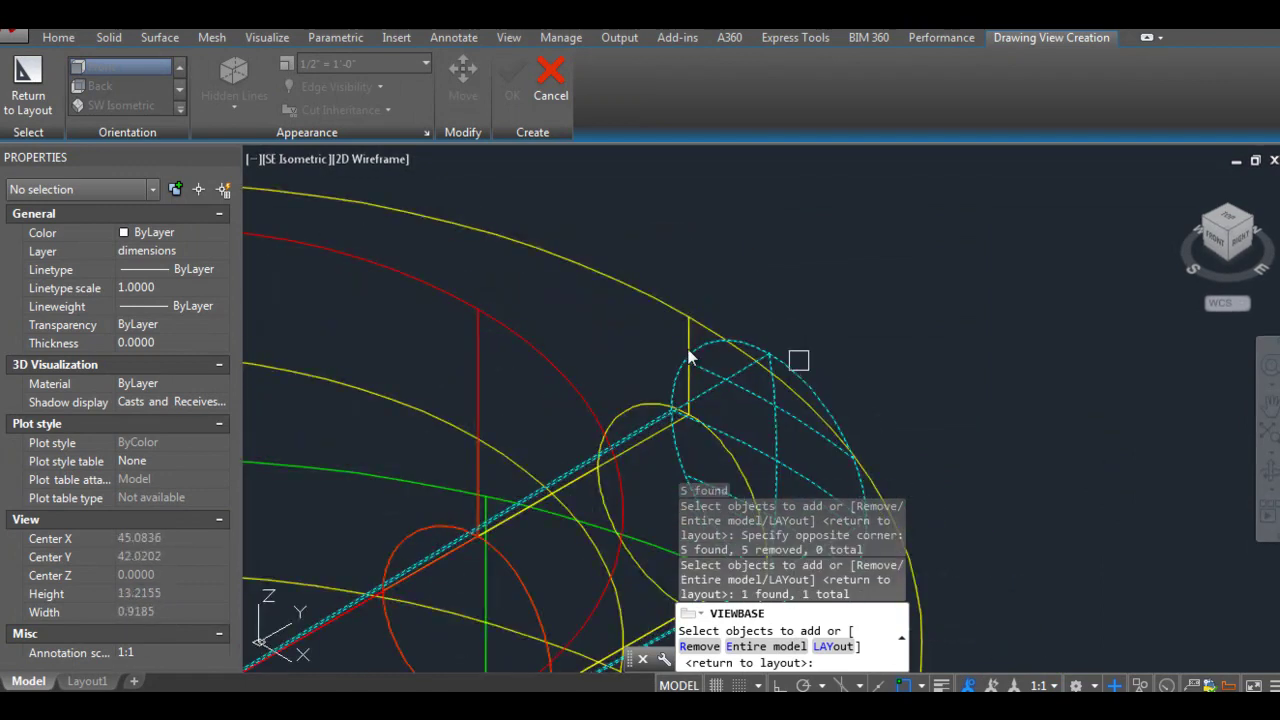
key(Return)
Step: Set the view orientation to Left at 0.15 scale and place it above ITEM NO.:-5
text(o)
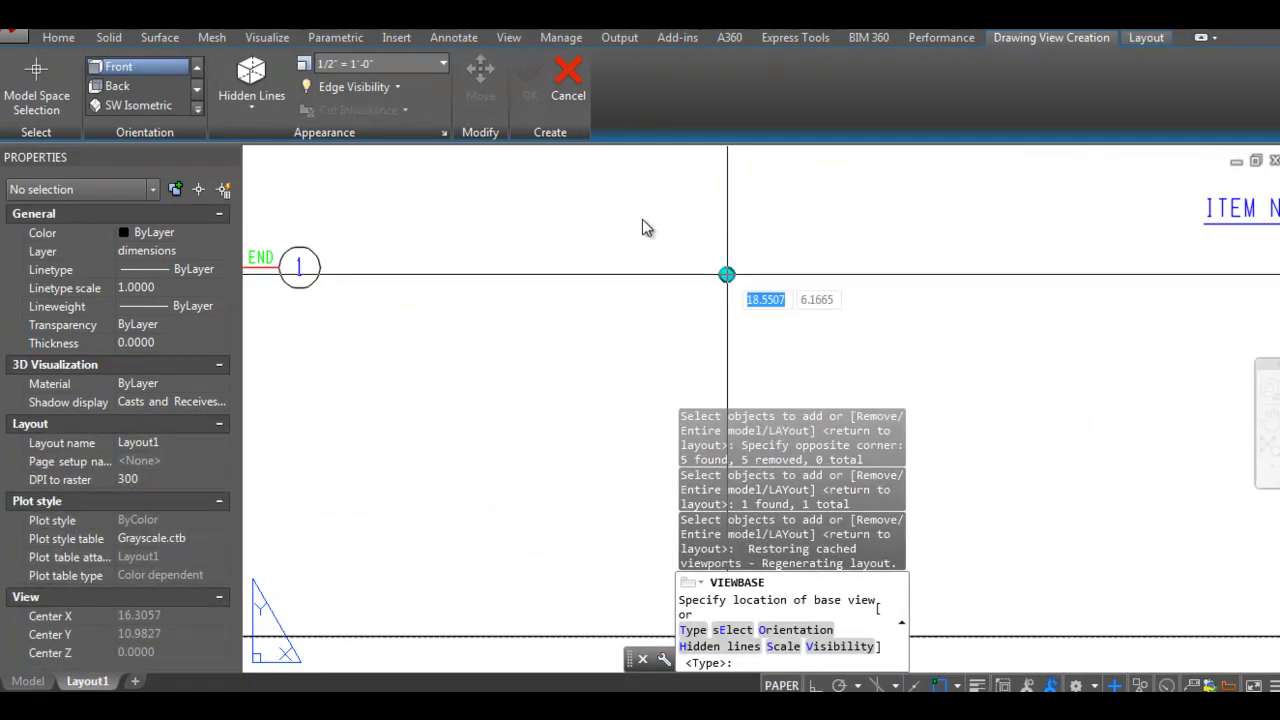
key(Return)
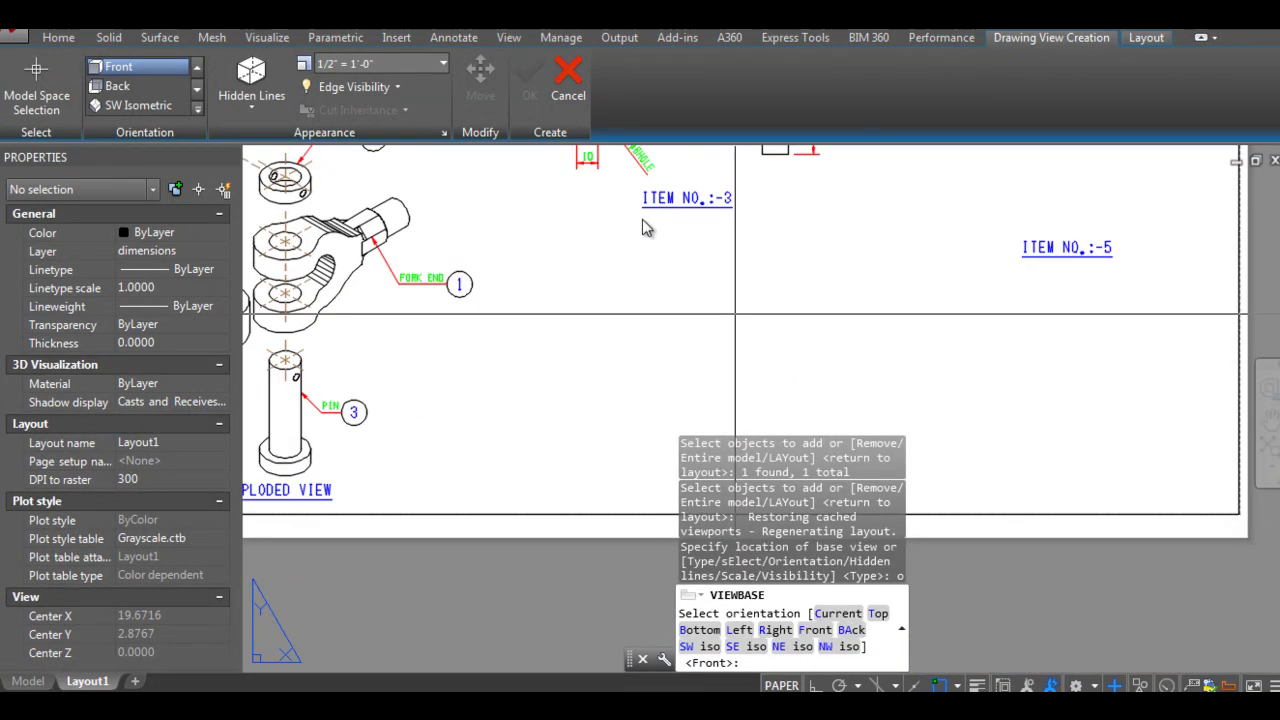
text(l)
key(Return)
text(s)
key(Return)
text(0)
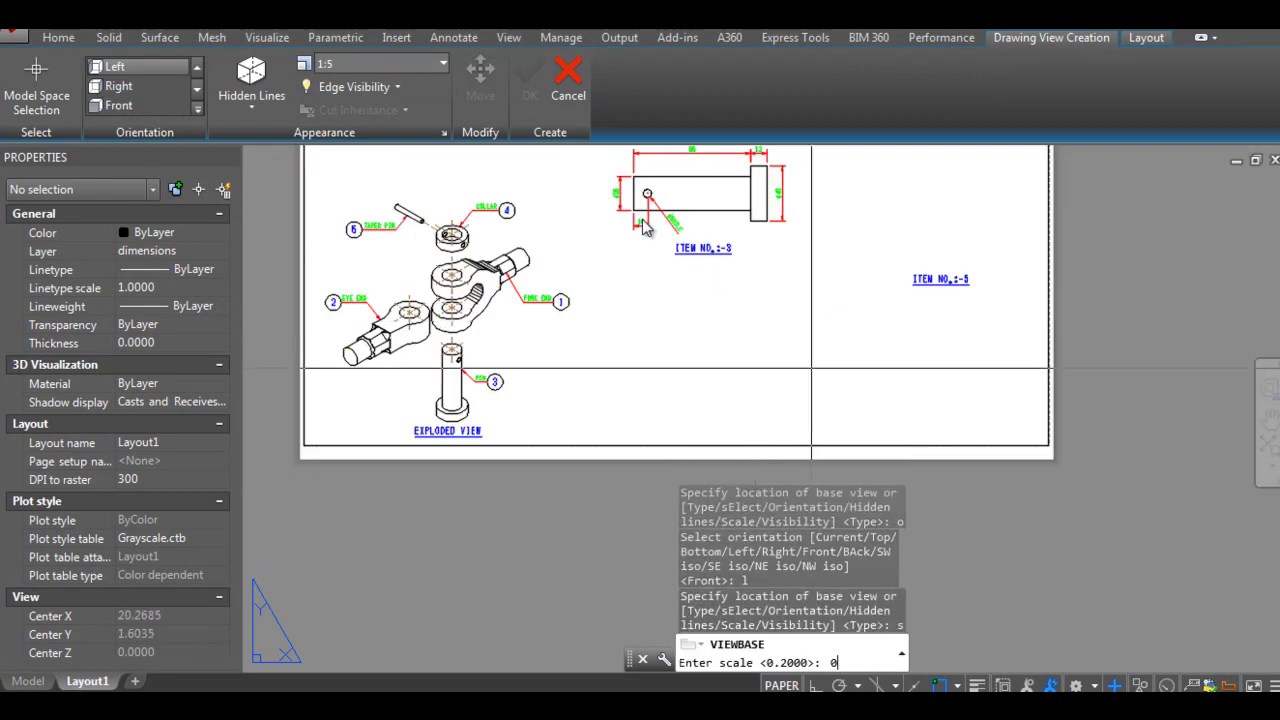
text(.15)
key(Return)
scroll(700, 340, up, 2)
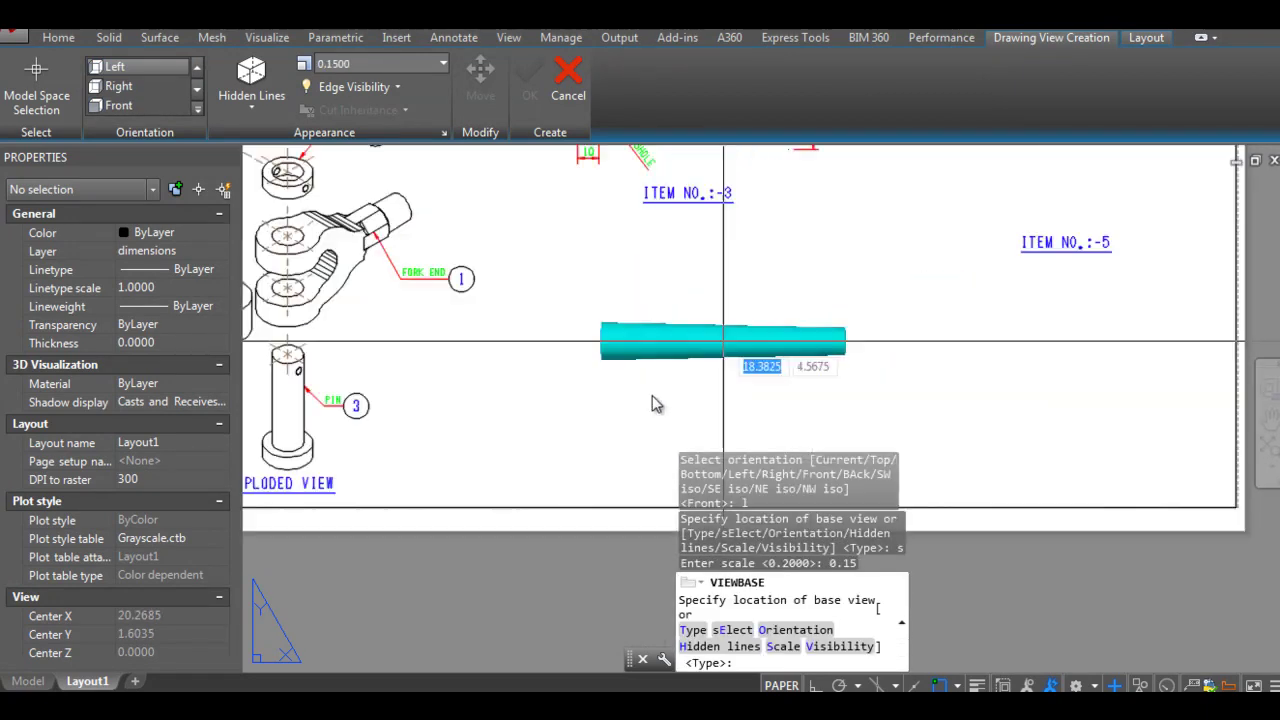
click(695, 337)
key(Return)
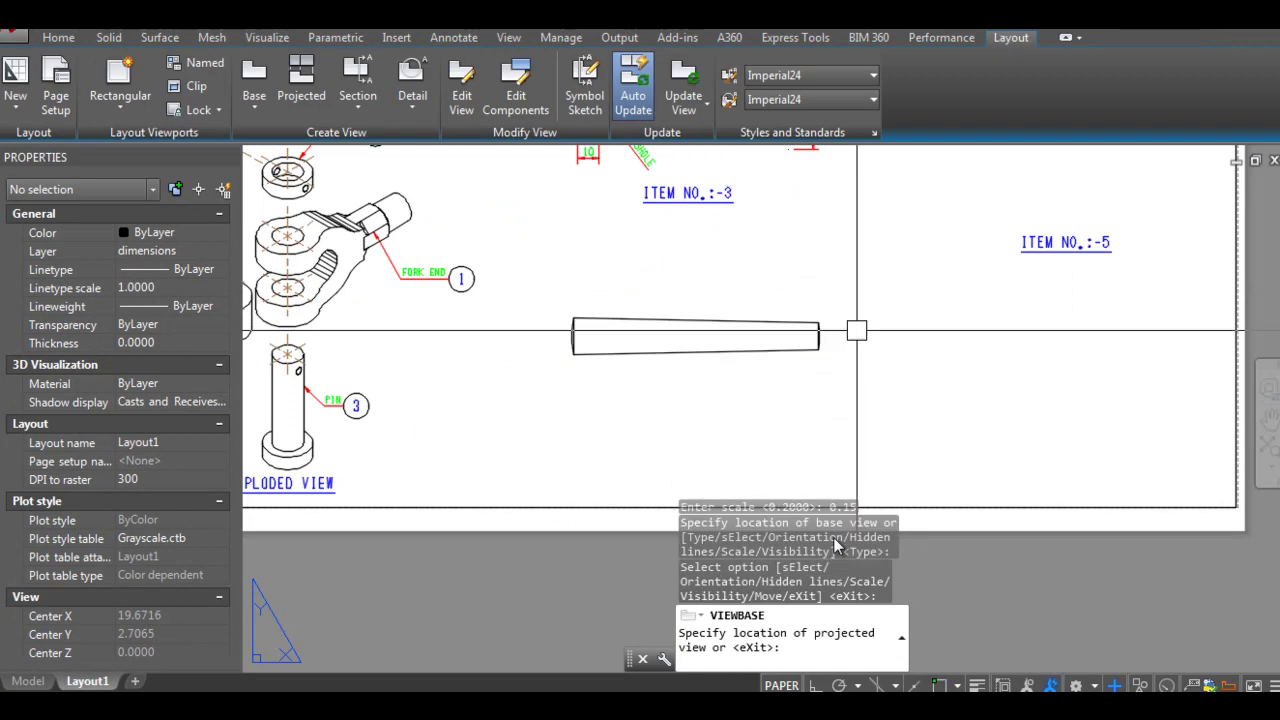
Step: Begin moving the taper pin view with MOVE, selecting the tapered bar and a base point
key(Return)
scroll(833, 537, down, 3)
text(m)
key(Return)
scroll(1000, 293, up, 3)
click(700, 366)
key(Return)
click(749, 366)
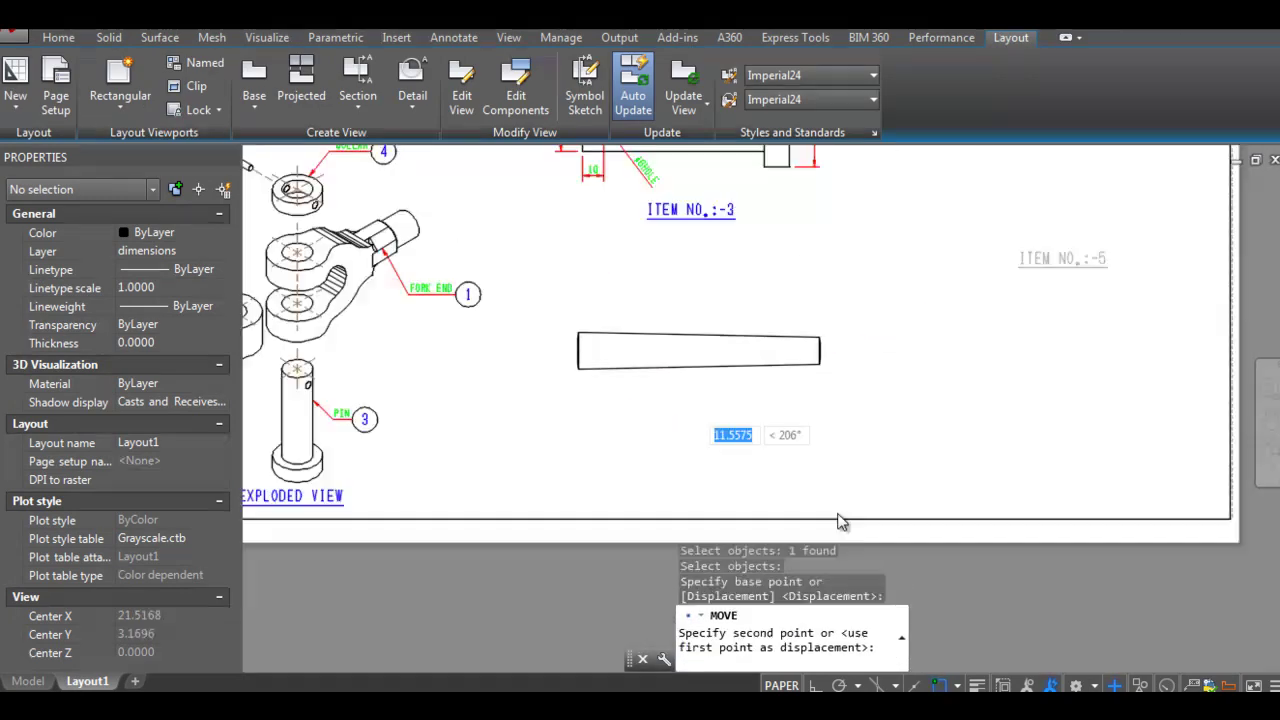
scroll(866, 290, up, 2)
Step: Cancel the move and dimension the pin's left end as diameter ⌀7
key(Escape)
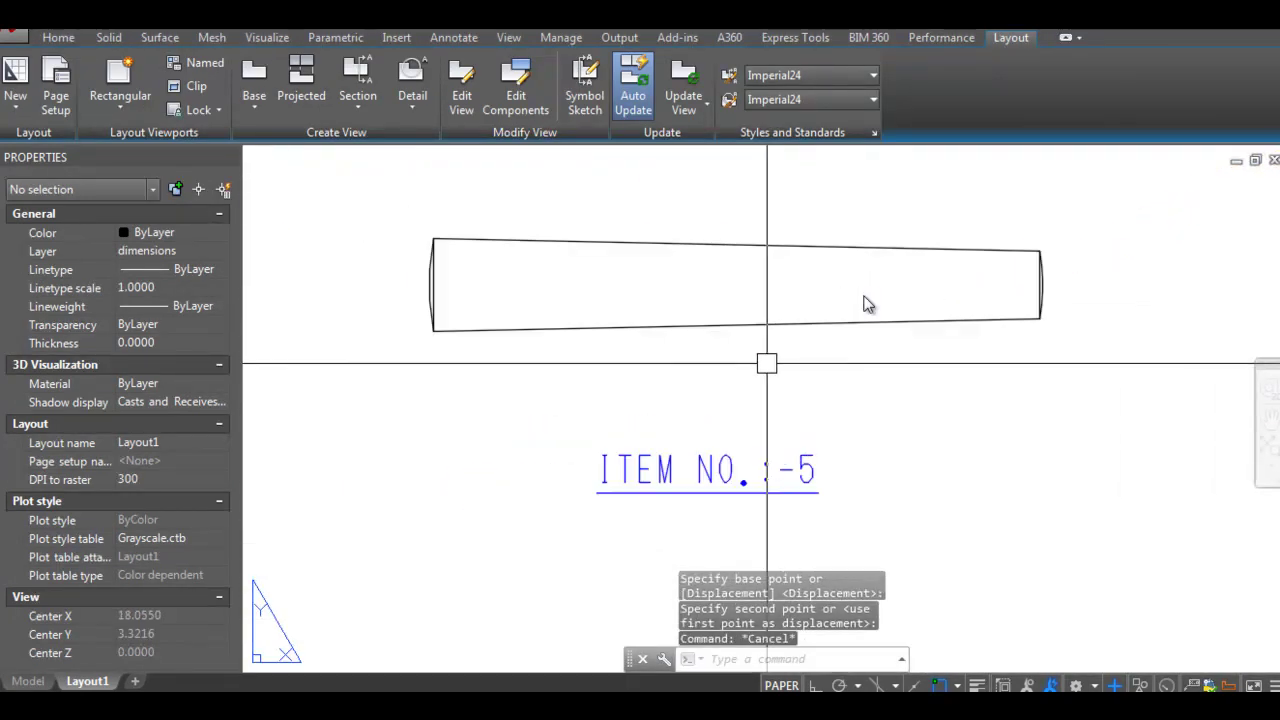
key(Escape)
text(d)
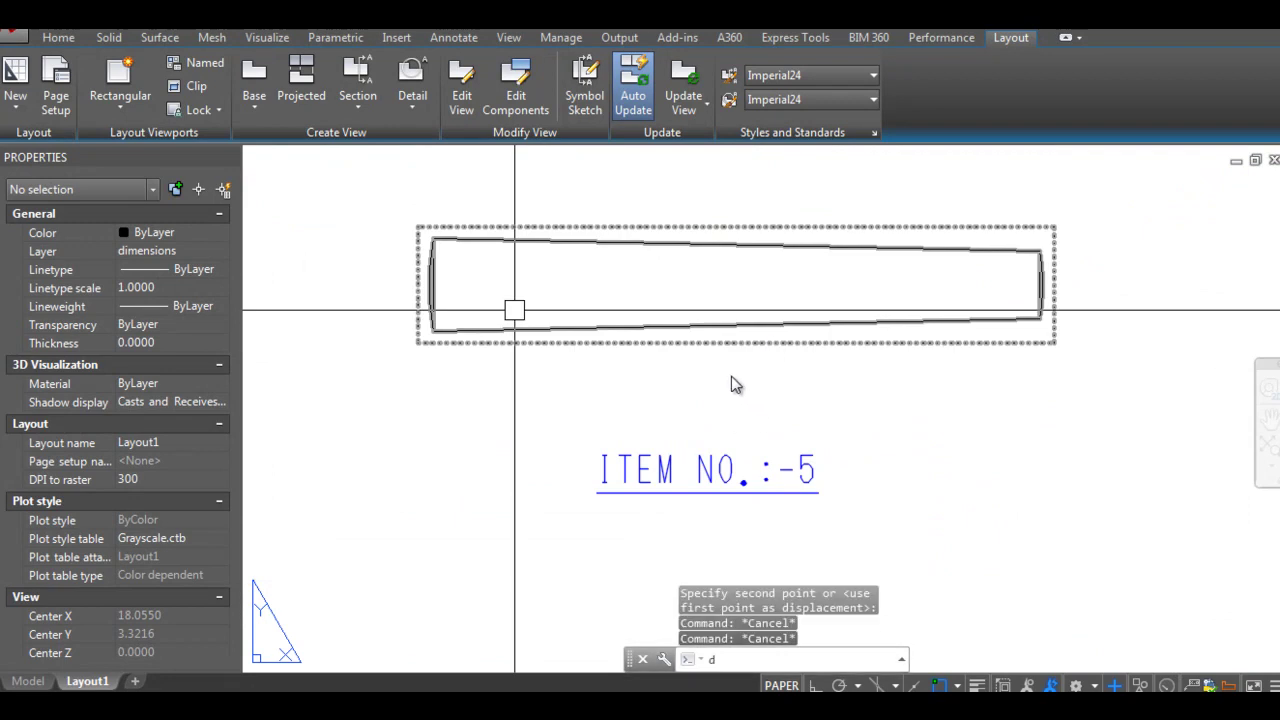
text(li)
key(Return)
scroll(866, 377, up, 4)
scroll(886, 363, up, 3)
scroll(895, 347, down, 8)
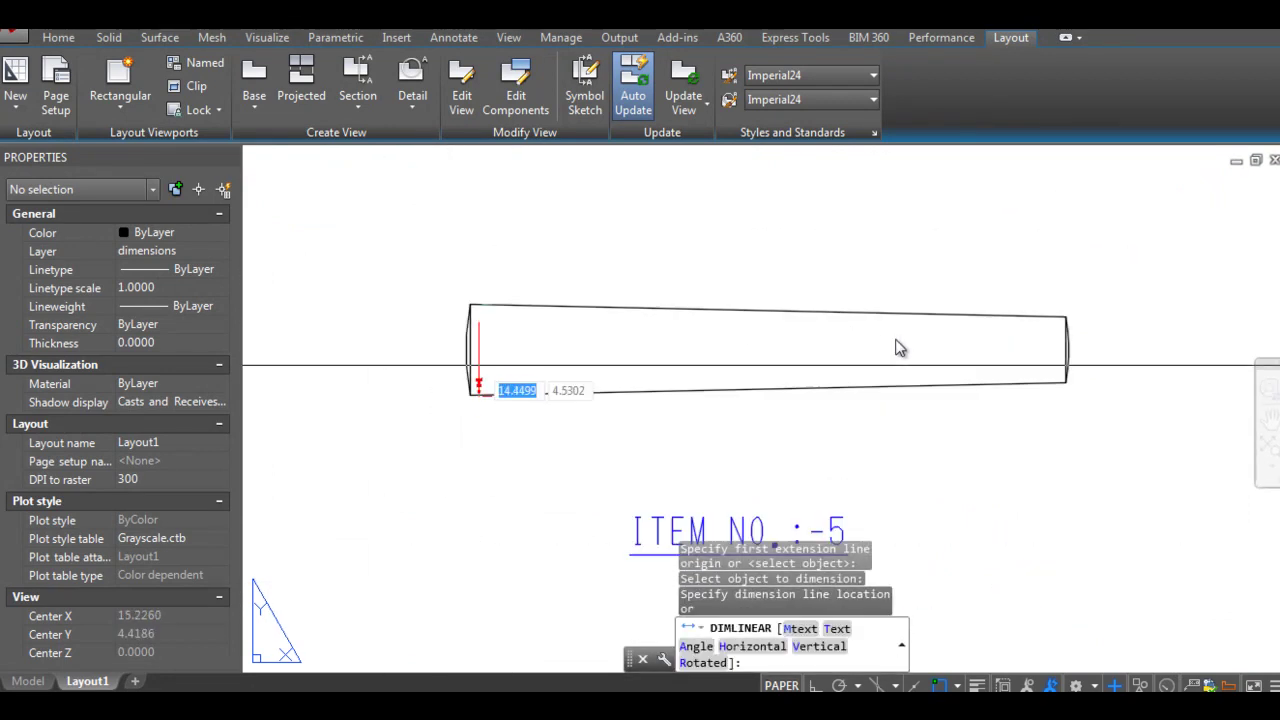
click(360, 357)
text(ed)
key(Return)
text(ϕ7)
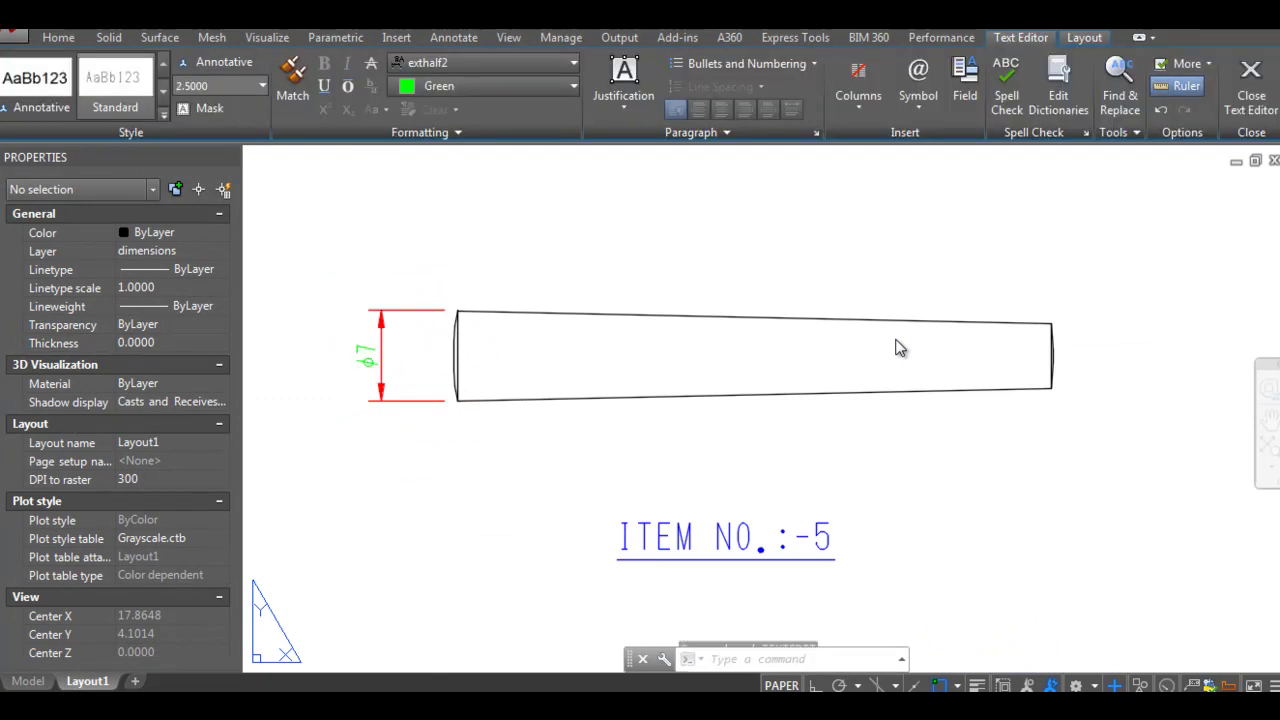
click(866, 377)
Step: Dimension the pin's right end and label it ⌀5 using %%c5
text(dli)
key(Return)
scroll(866, 377, up, 3)
key(Return)
scroll(866, 378, up, 3)
click(868, 380)
scroll(868, 380, down, 3)
click(1000, 425)
text(ed)
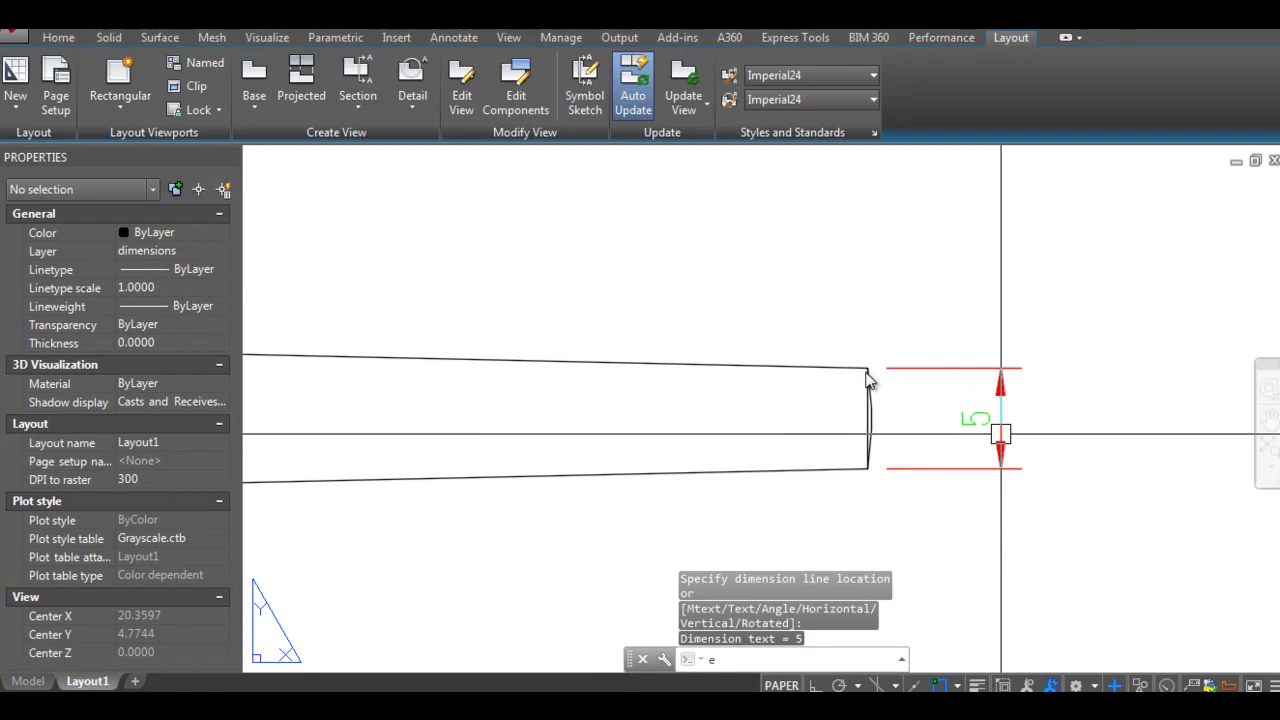
key(Return)
text(%%c5)
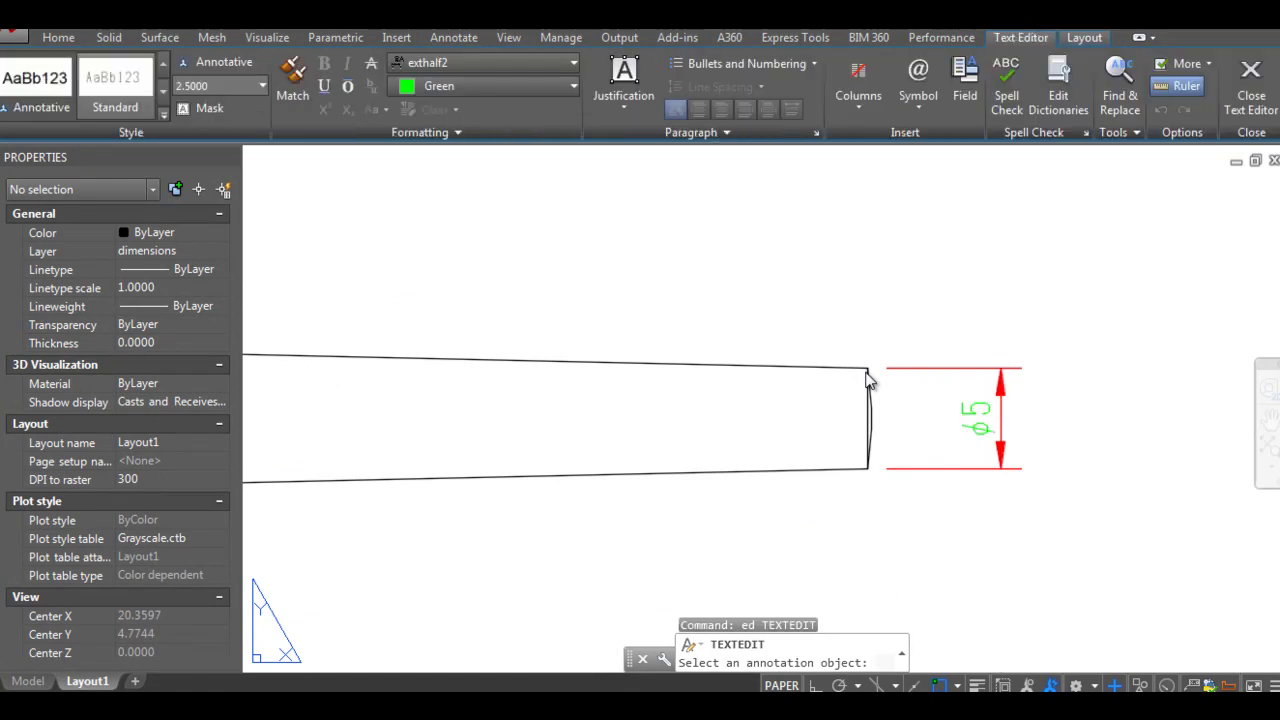
click(868, 380)
scroll(868, 380, down, 3)
scroll(868, 380, down, 2)
Step: Add the 45 overall length dimension between the bar's endpoints
text(dli)
key(Return)
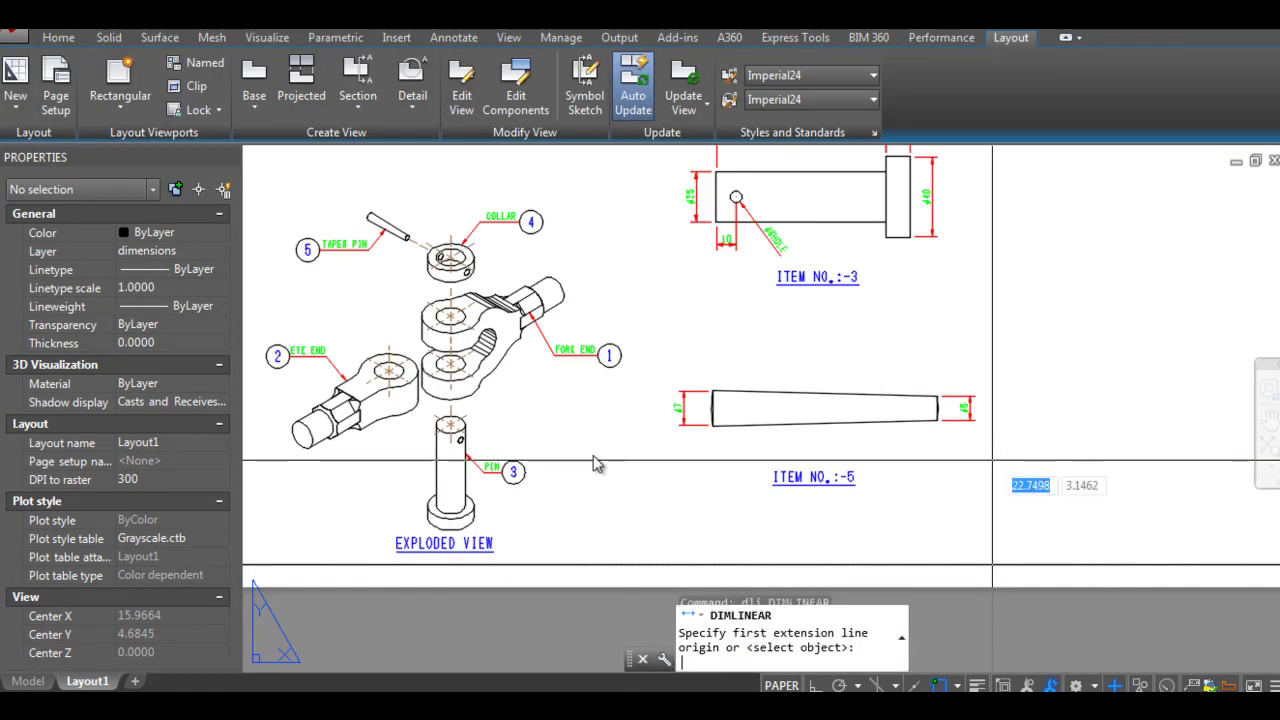
scroll(940, 400, up, 5)
shift+right_click(943, 386)
click(1010, 349)
click(943, 386)
click(579, 403)
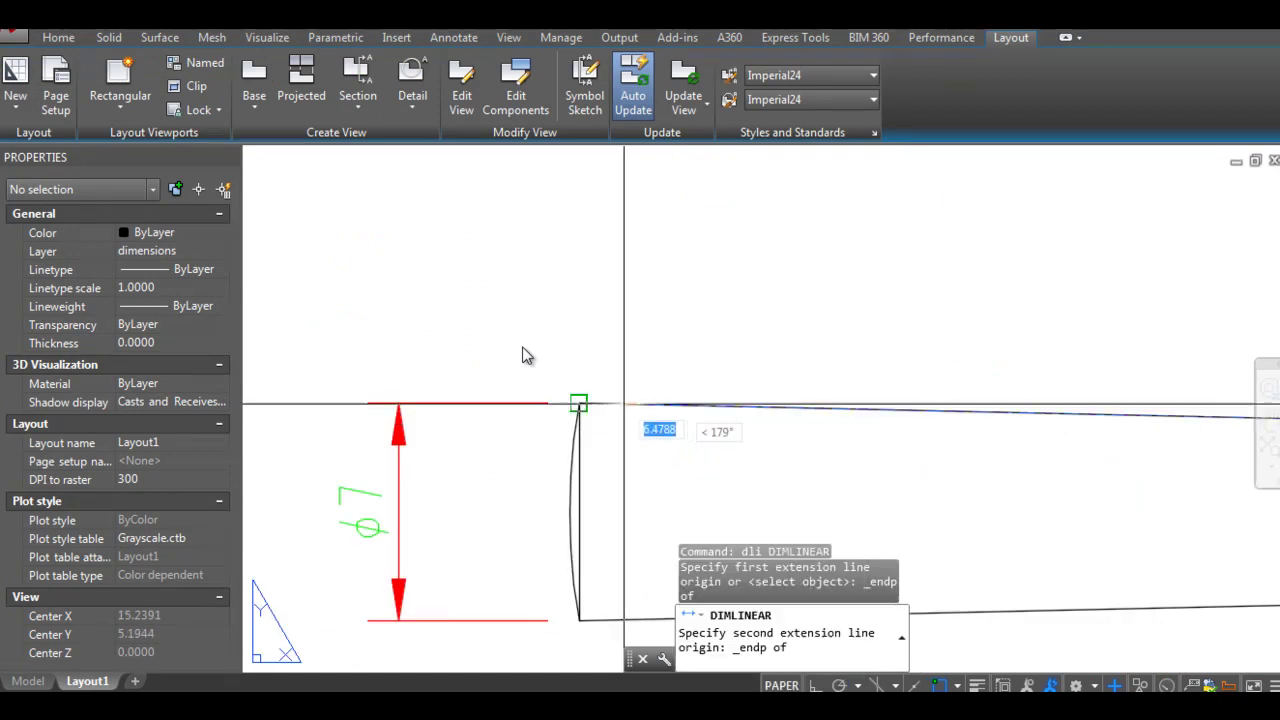
scroll(766, 365, down, 3)
click(775, 352)
scroll(781, 357, down, 6)
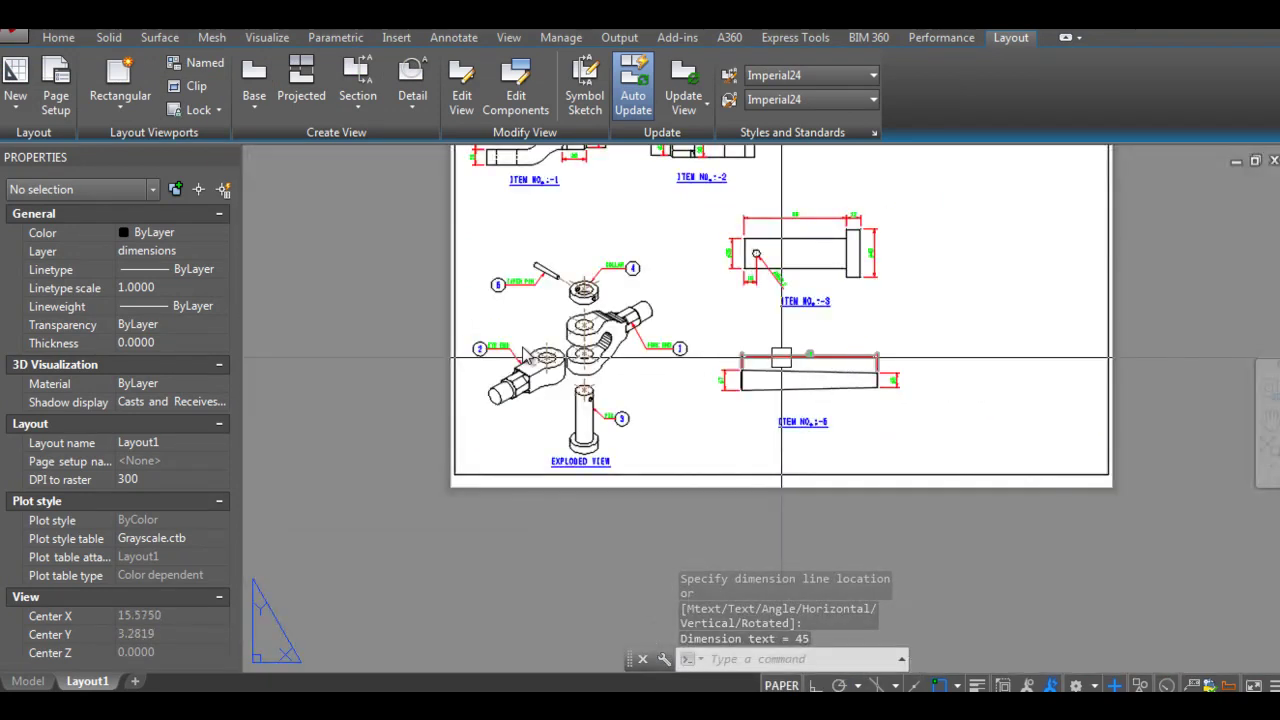
scroll(522, 348, down, 5)
scroll(522, 346, up, 6)
scroll(522, 346, up, 2)
Step: Edit the collar description to read COLLAR OD40 x ID25 x 12 THK
scroll(524, 355, up, 3)
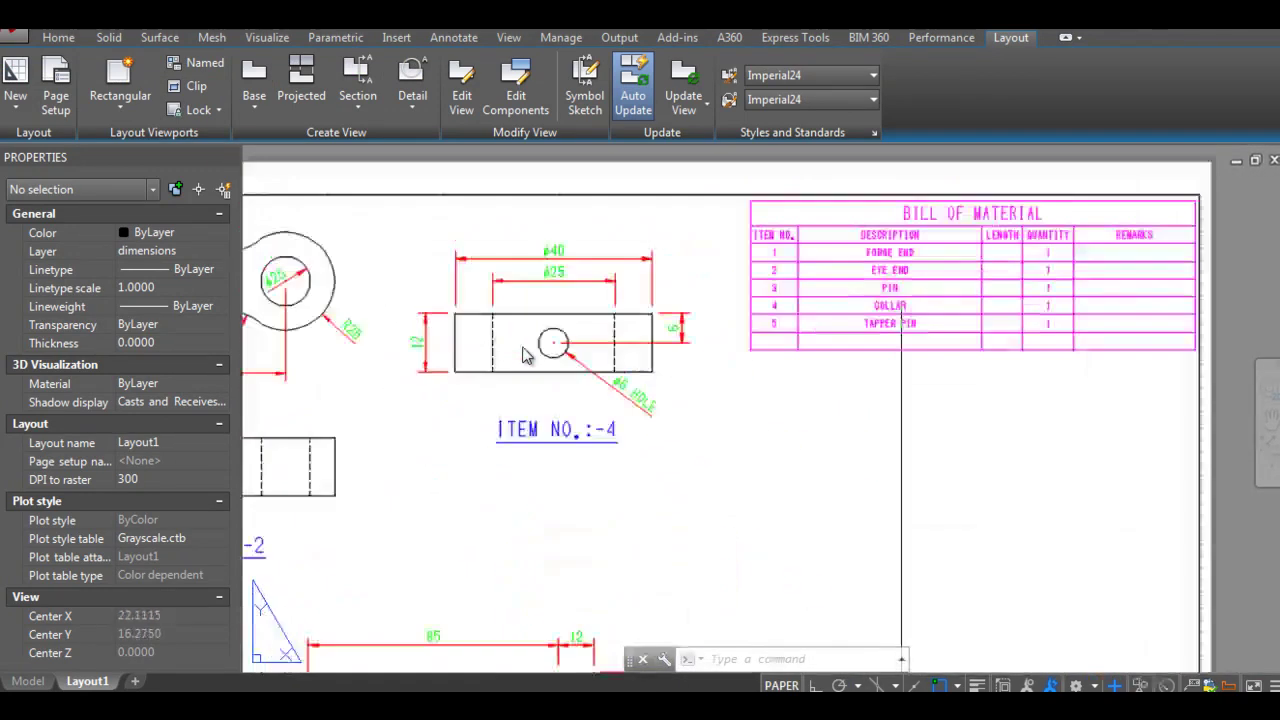
scroll(524, 355, down, 5)
scroll(640, 320, up, 5)
scroll(650, 313, up, 2)
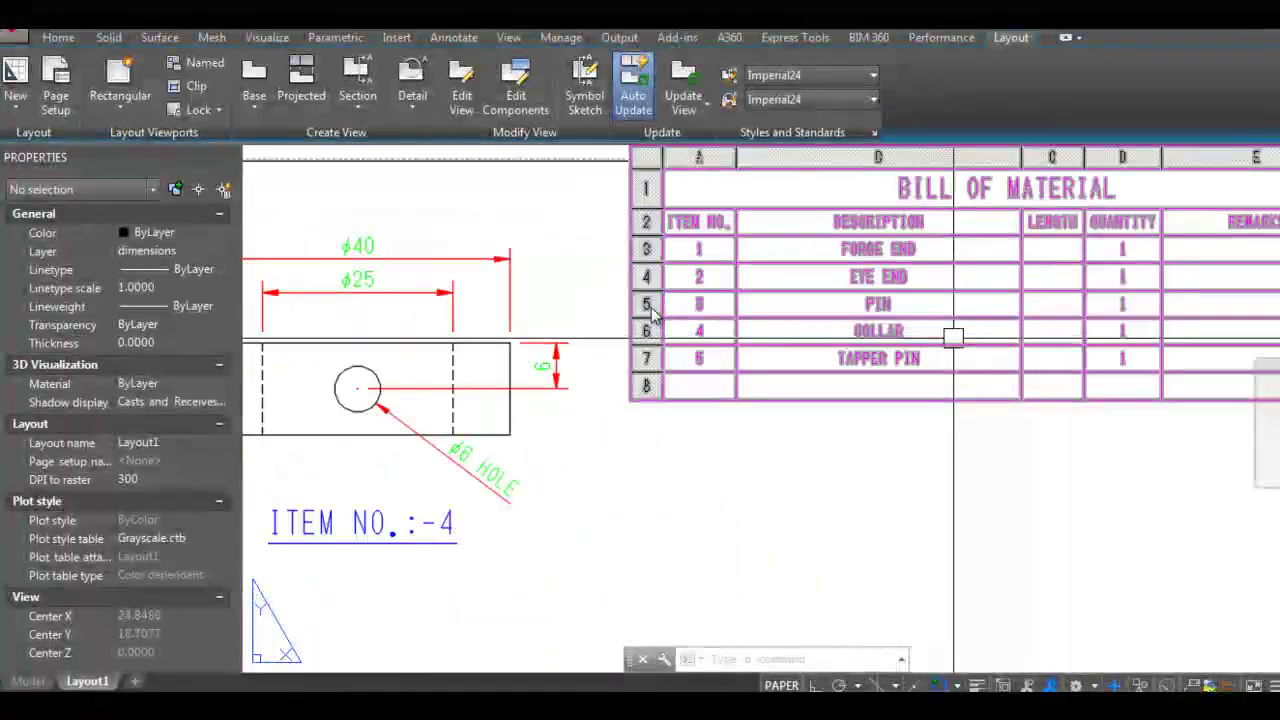
double_click(953, 337)
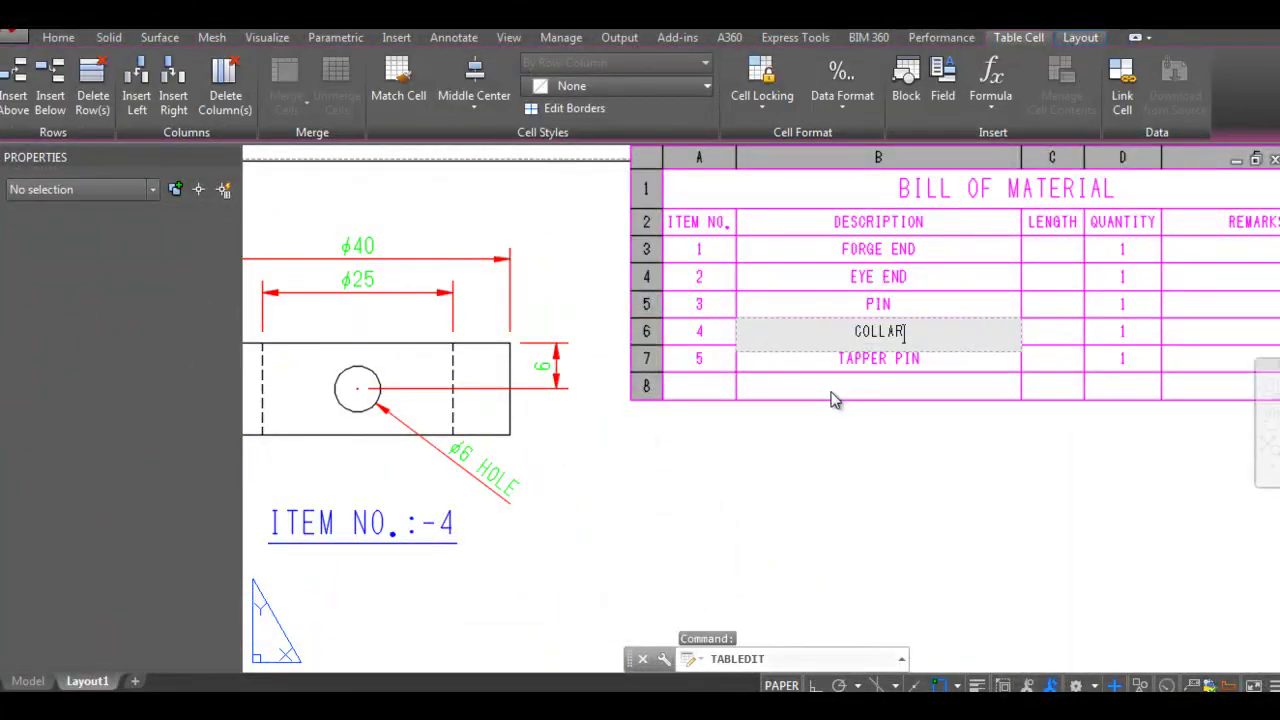
scroll(835, 400, down, 2)
text(OD40 x)
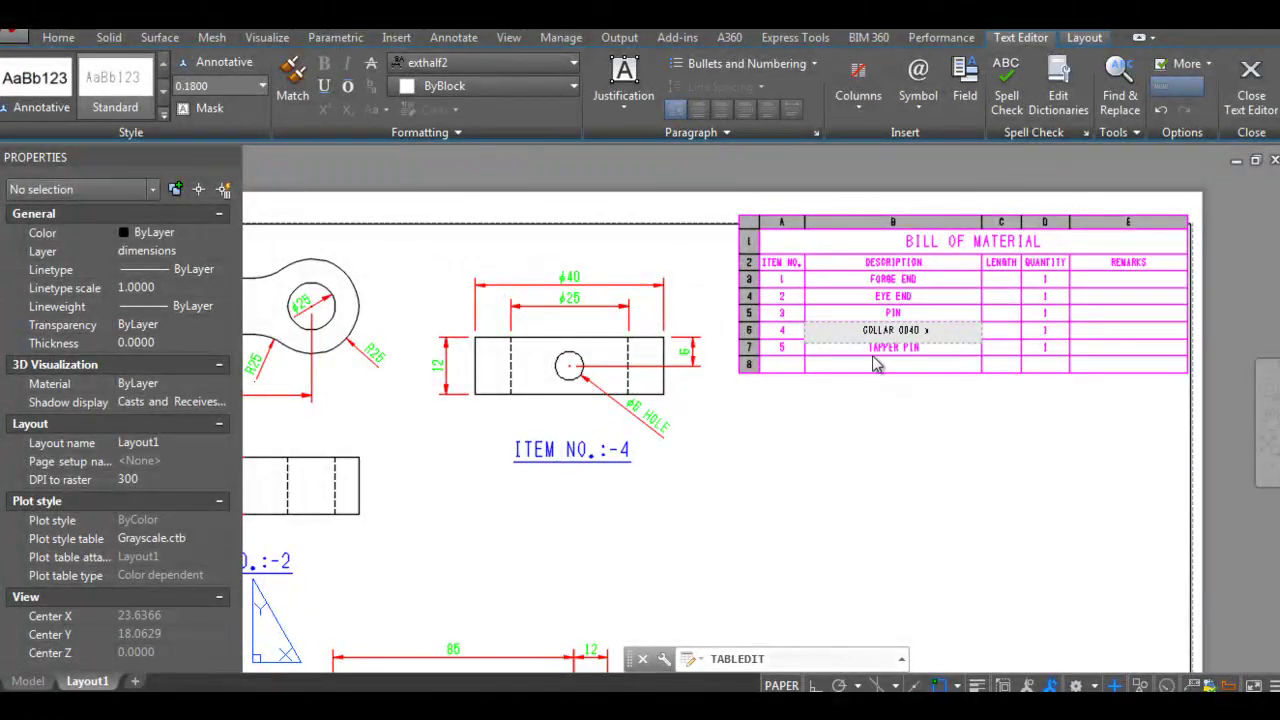
text(ID25 x )
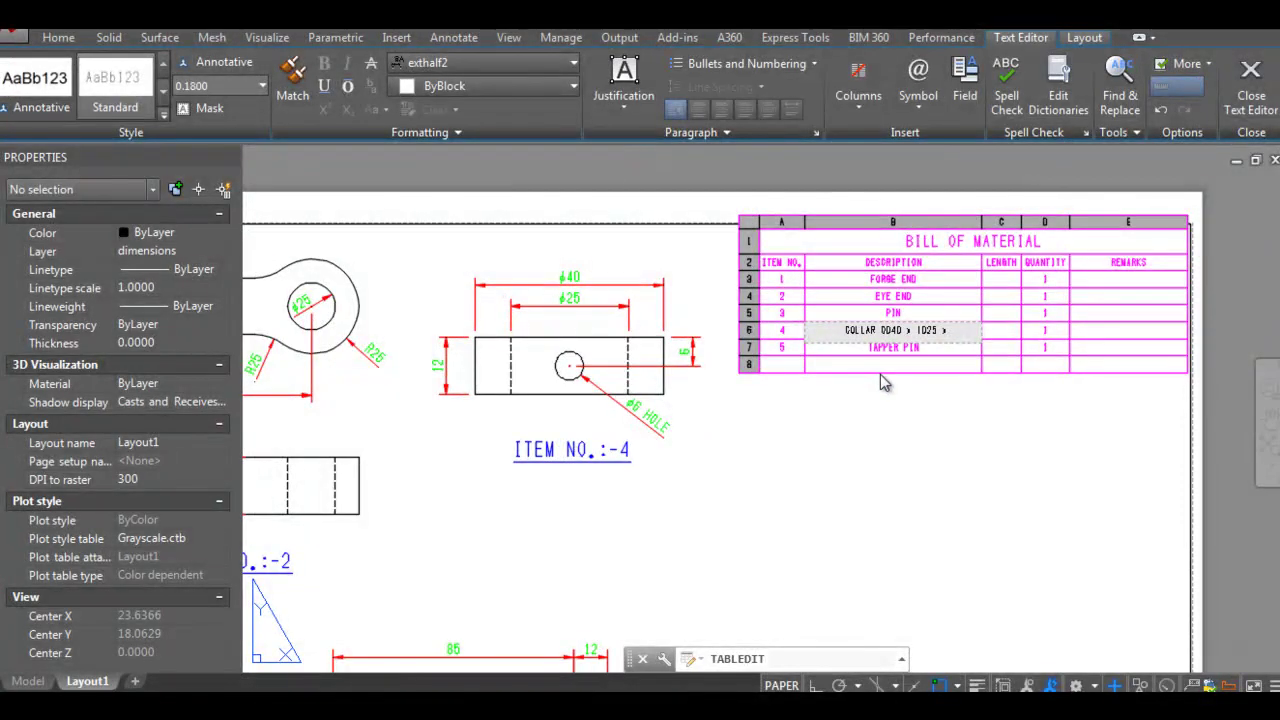
text(12 THK.)
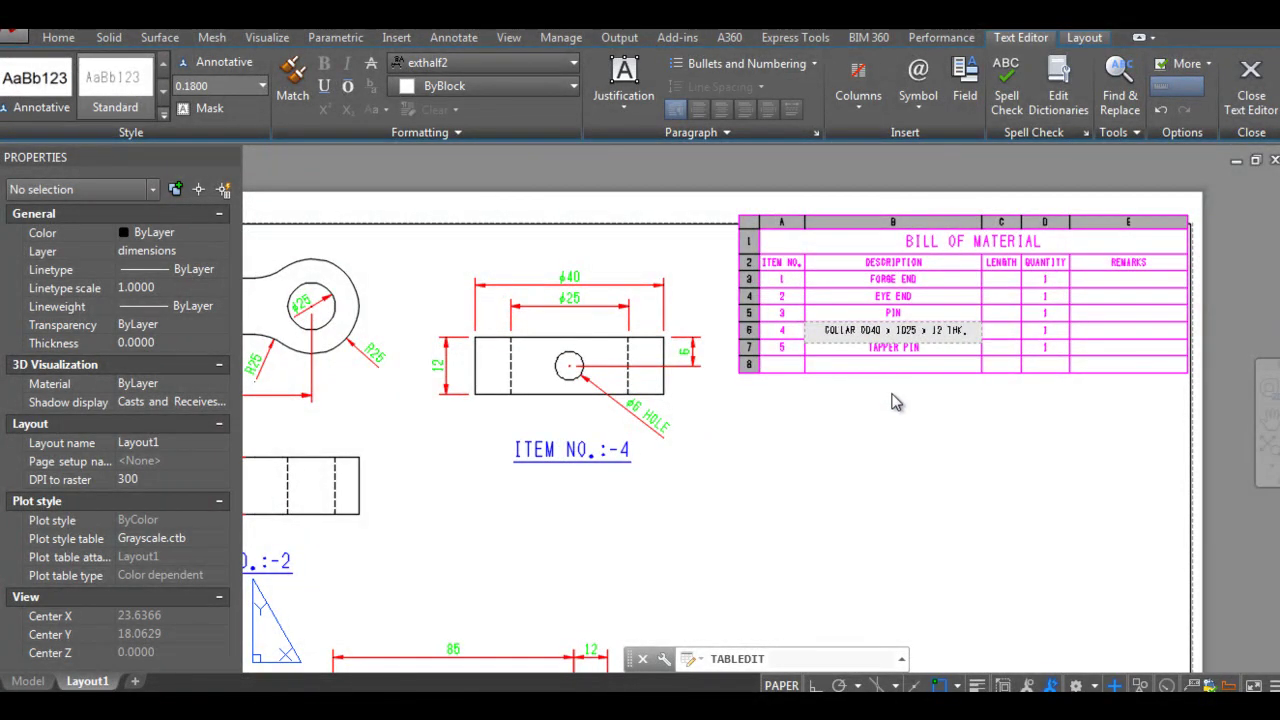
scroll(909, 355, up, 3)
click(909, 357)
scroll(911, 366, up, 2)
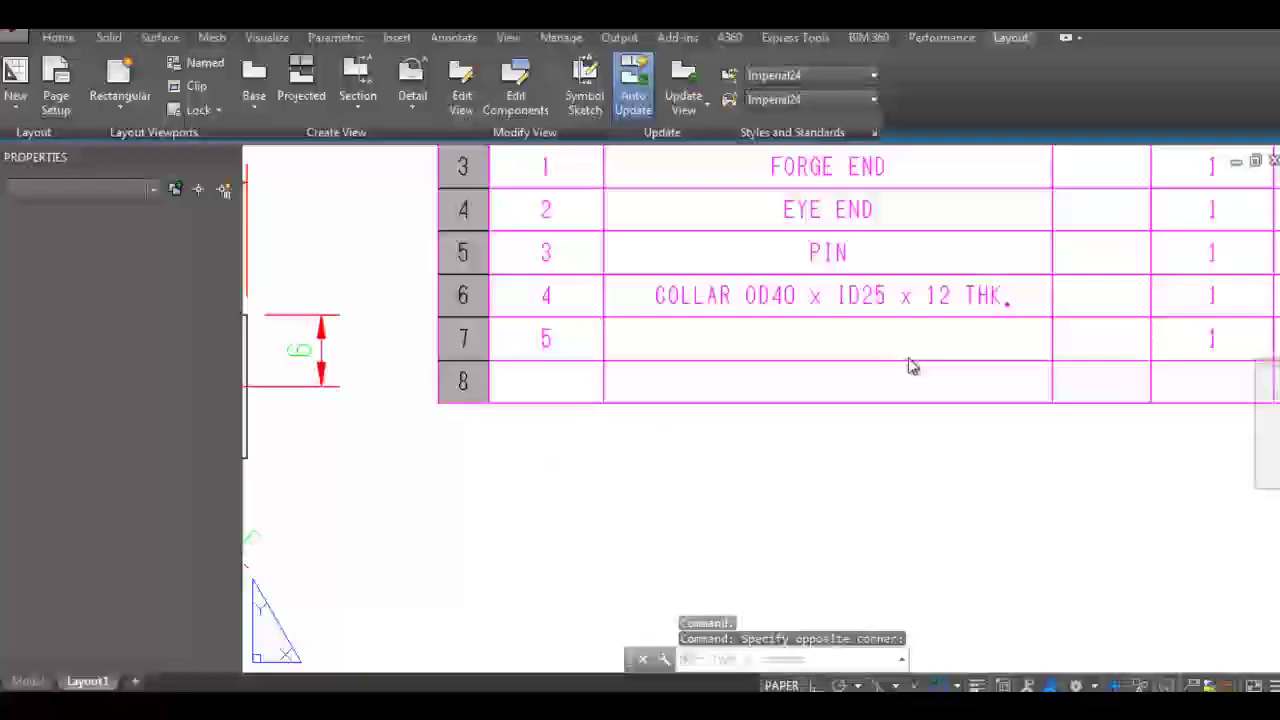
Step: Enter the taper pin row as TAPPER PIN ⌀7 with length 45
double_click(909, 357)
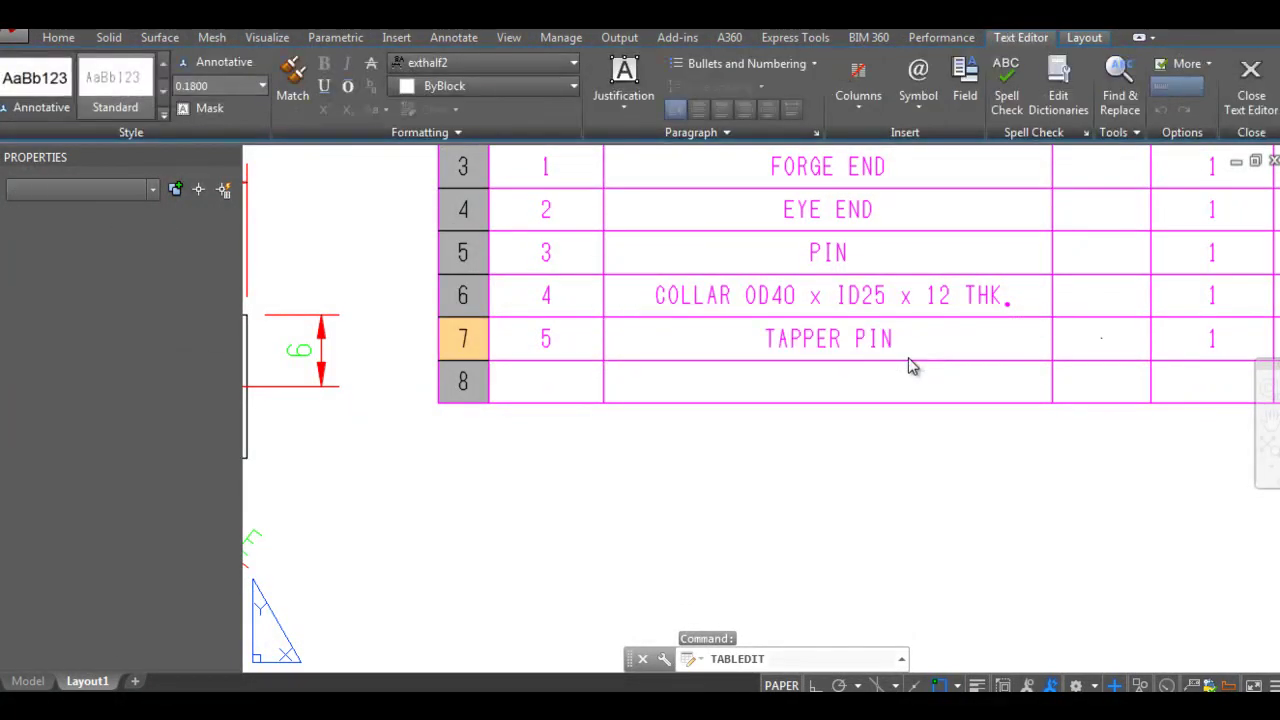
key(Tab)
double_click(843, 341)
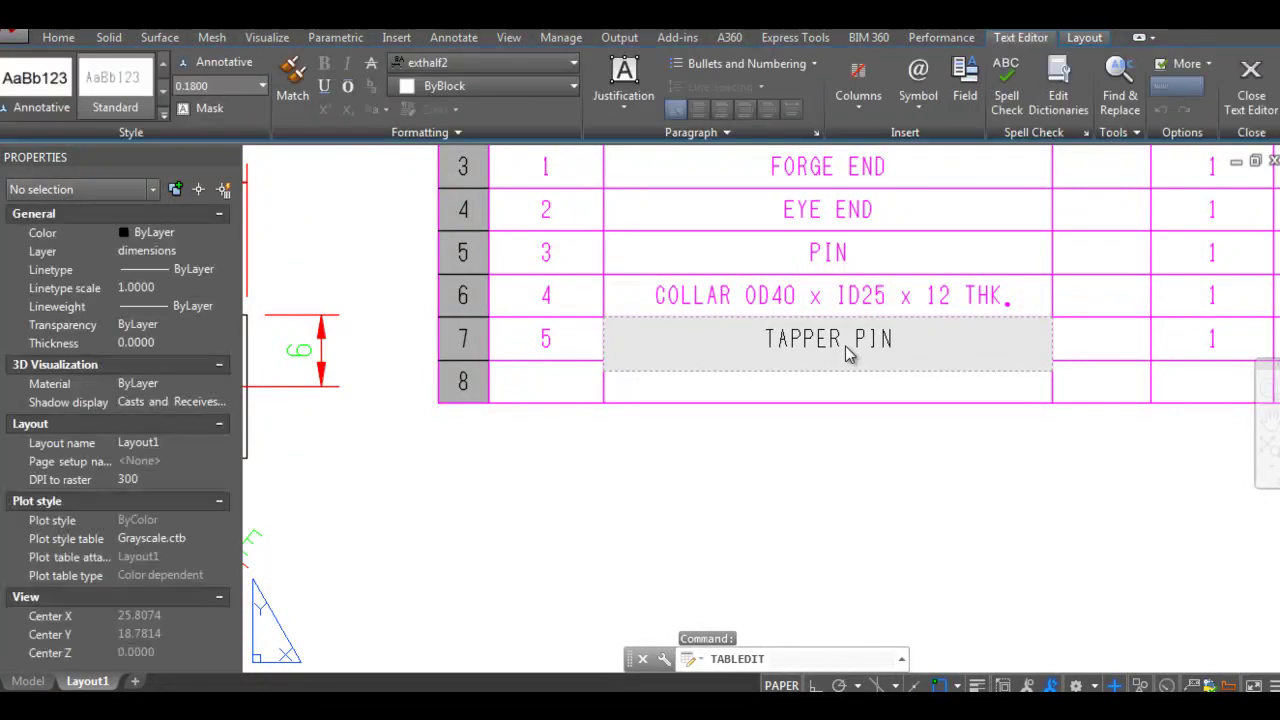
key(Tab)
key(Escape)
click(689, 266)
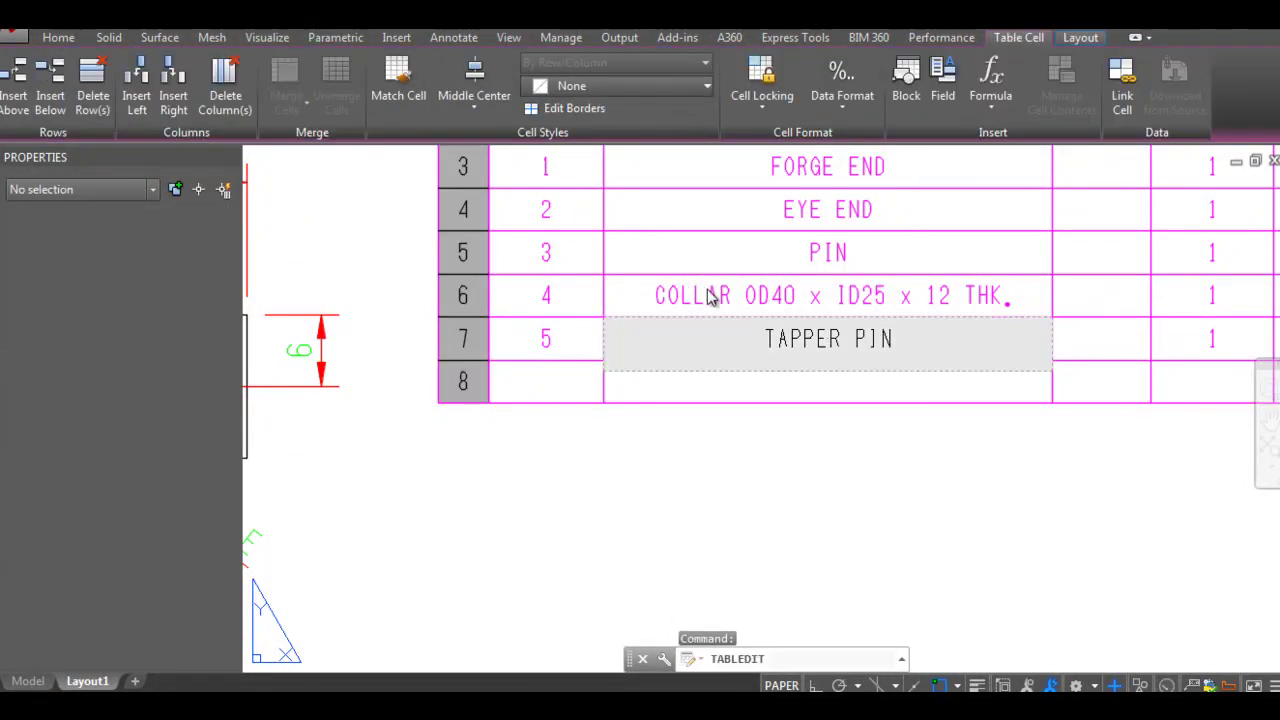
double_click(677, 320)
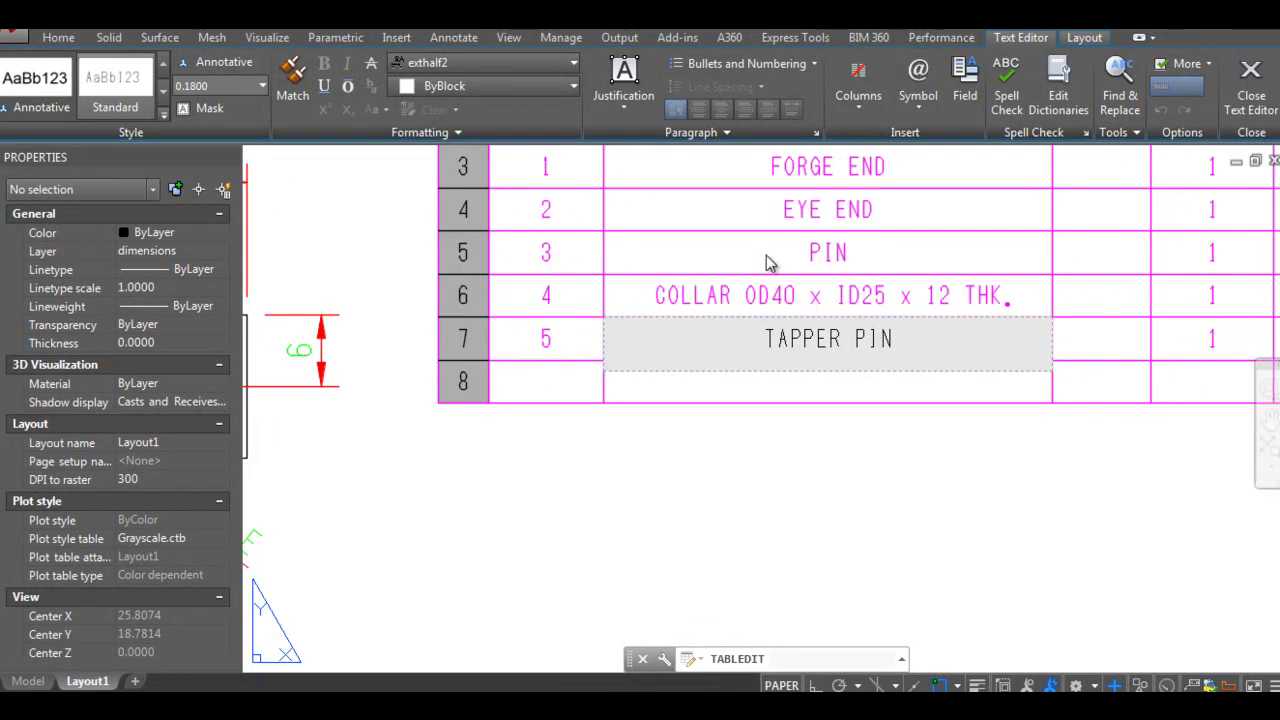
text( 7DA)
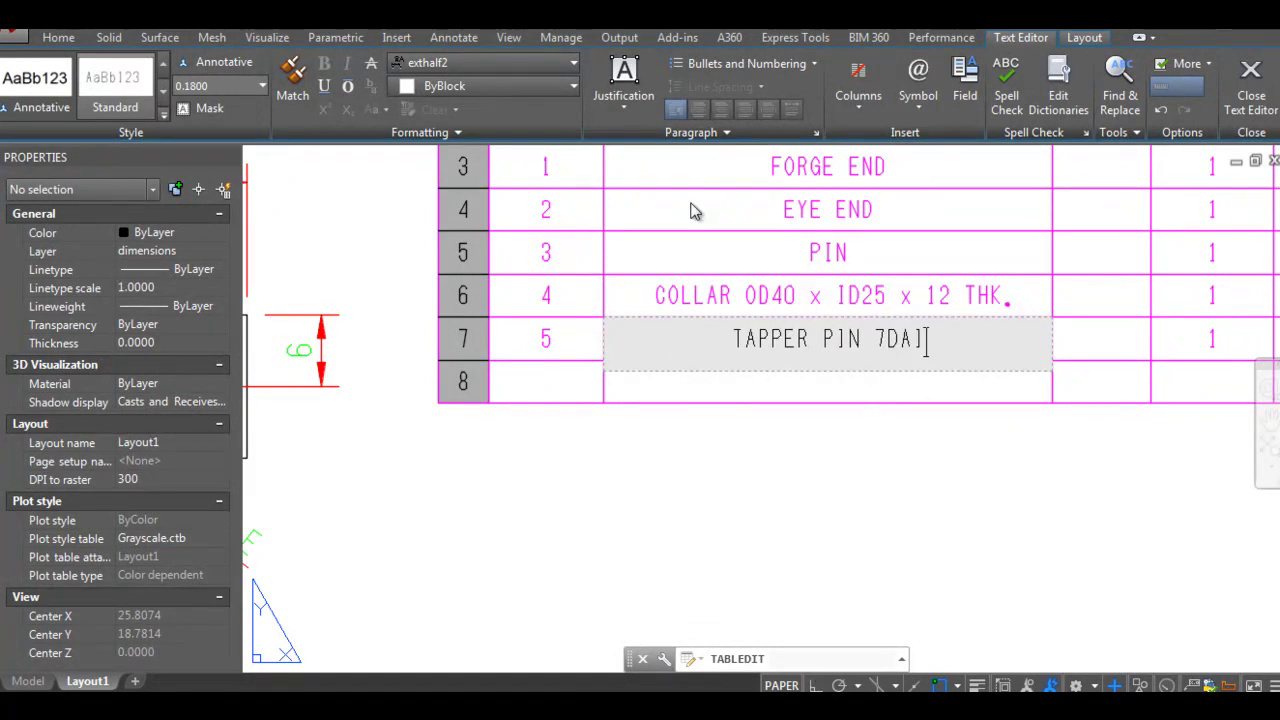
text(c)
key(Tab)
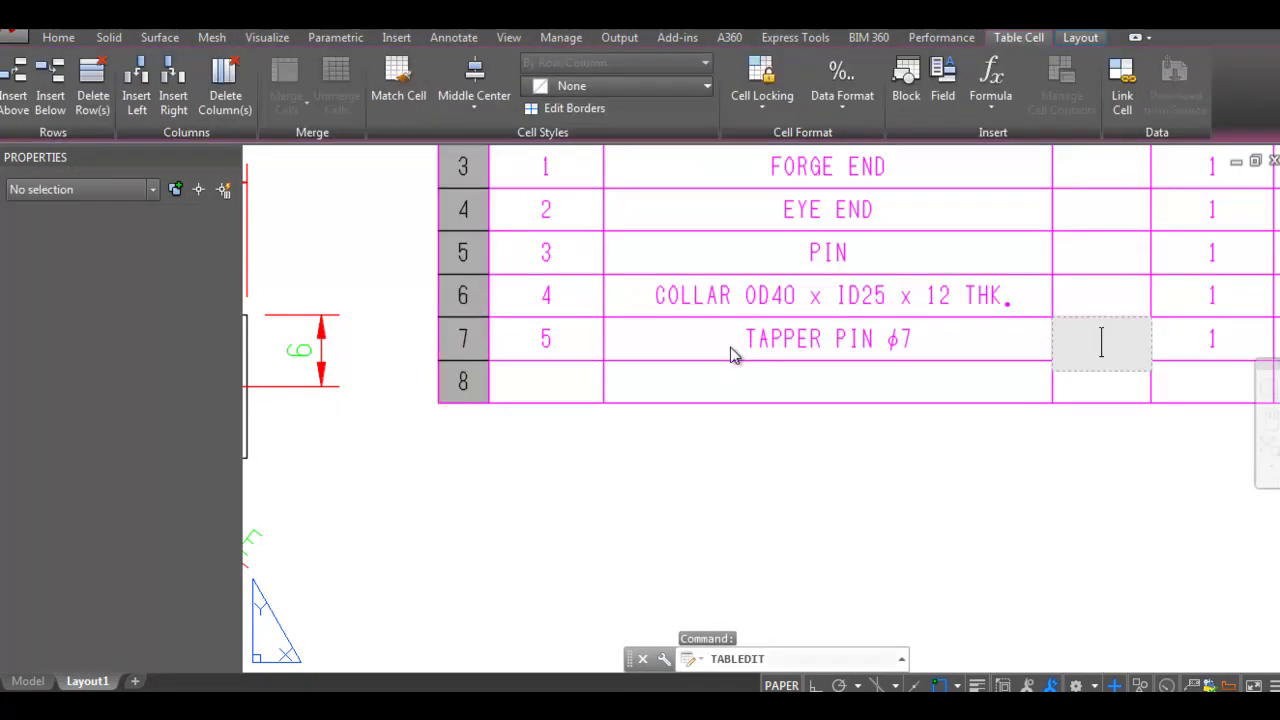
scroll(651, 371, down, 2)
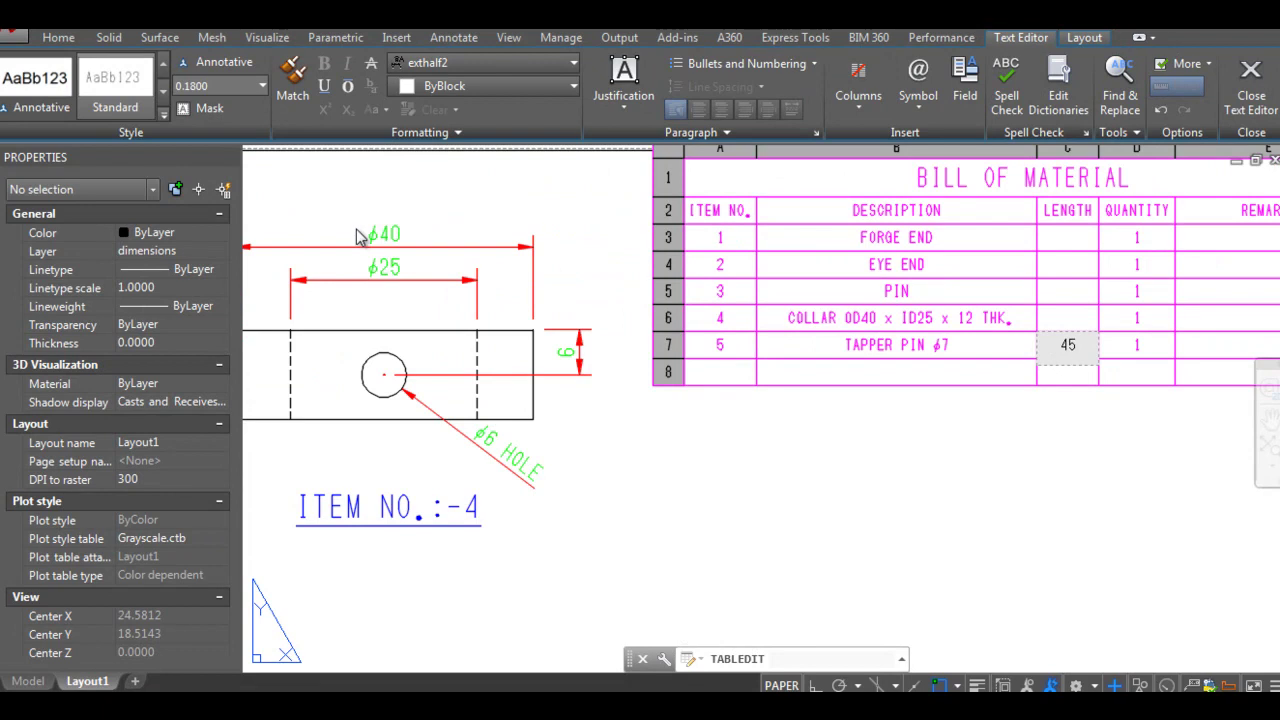
click(660, 398)
scroll(968, 293, up, 2)
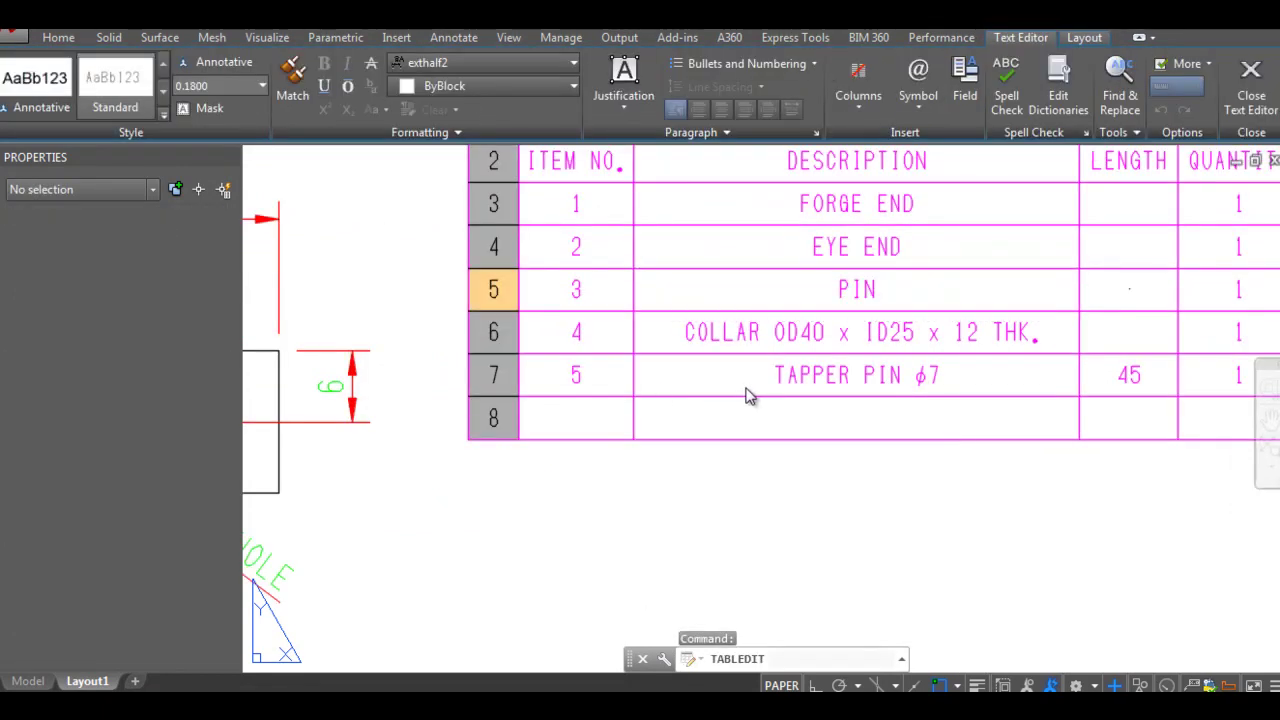
Step: Set the pin row to PIN ⌀40 and type its length 97
key(Escape)
key(Delete)
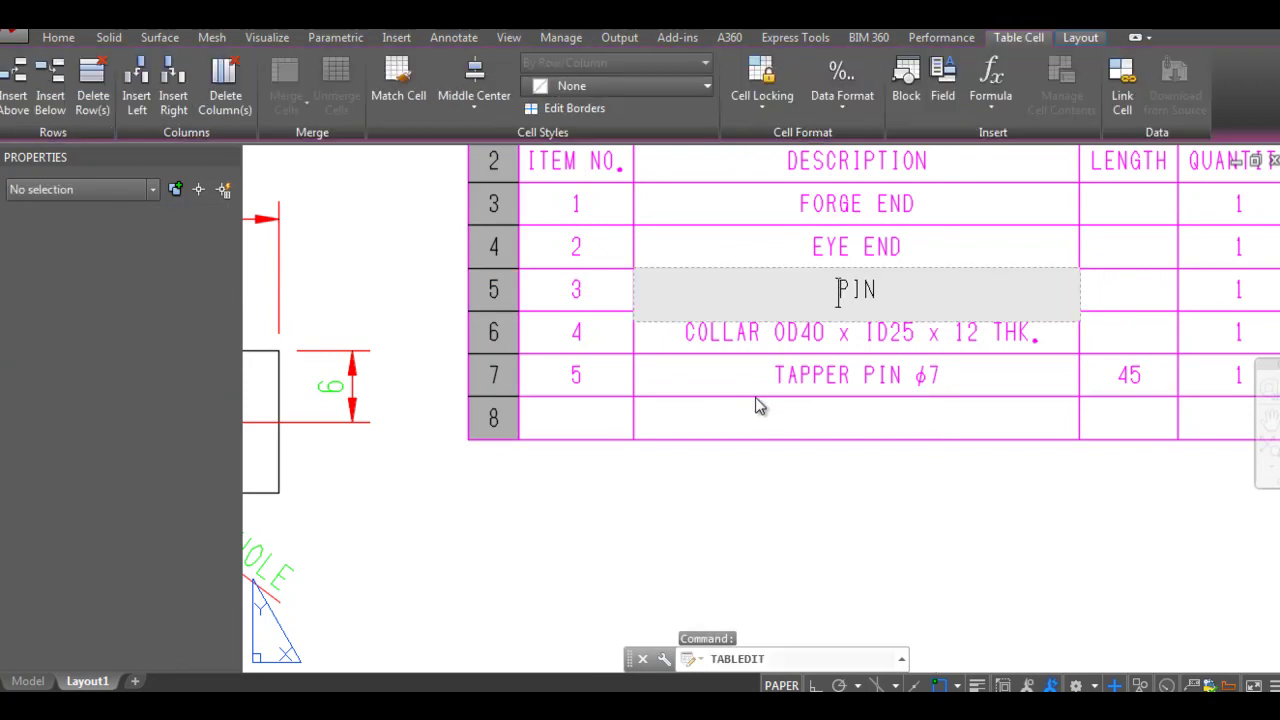
text(%%c)
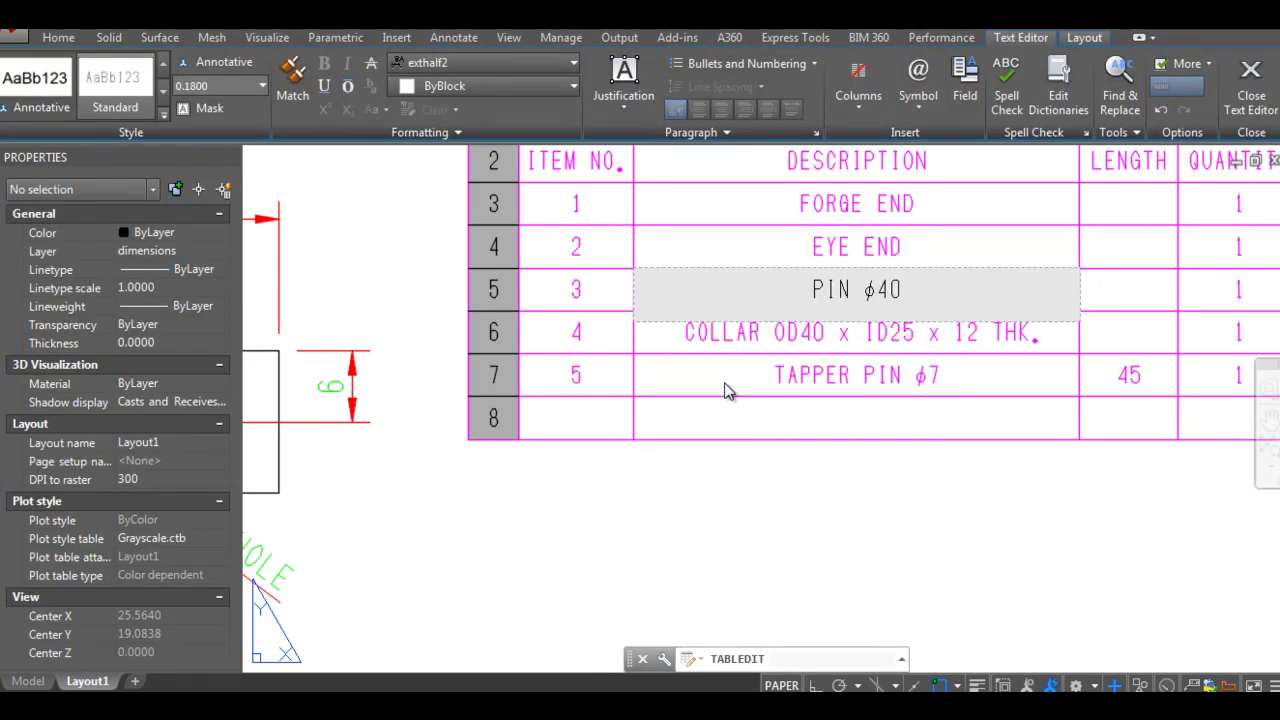
key(Tab)
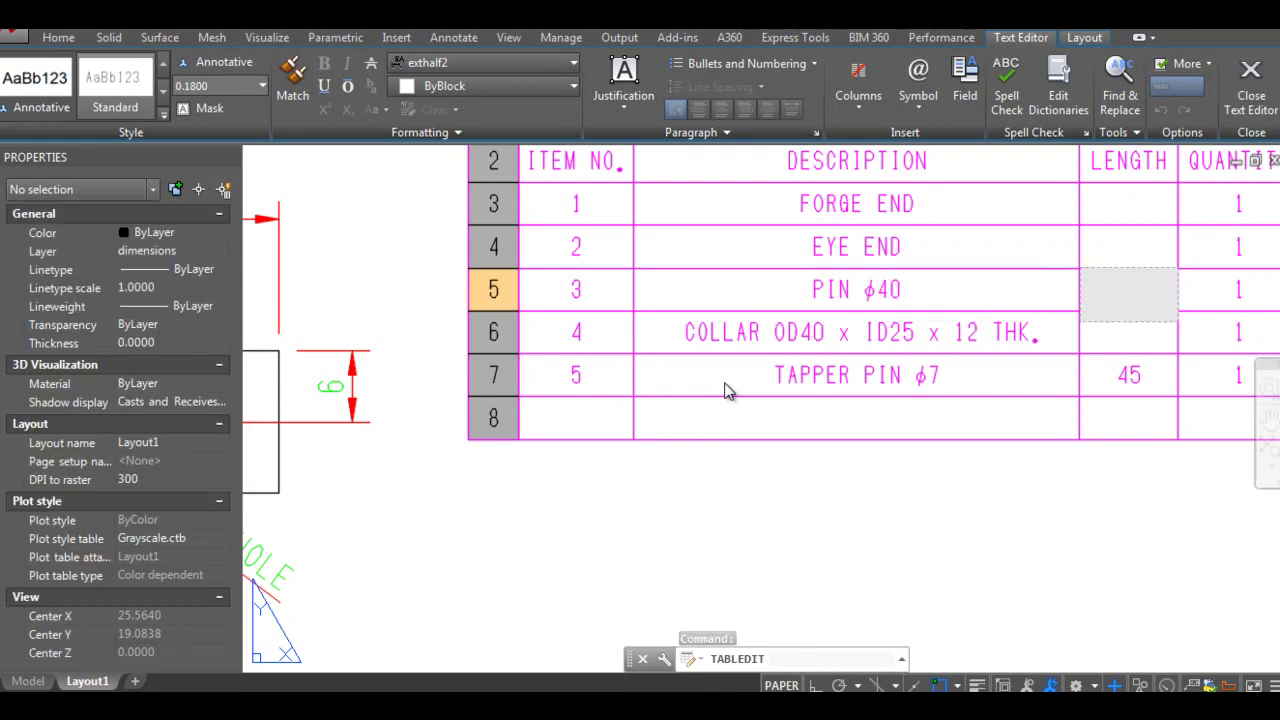
scroll(1084, 307, down, 5)
scroll(492, 258, up, 5)
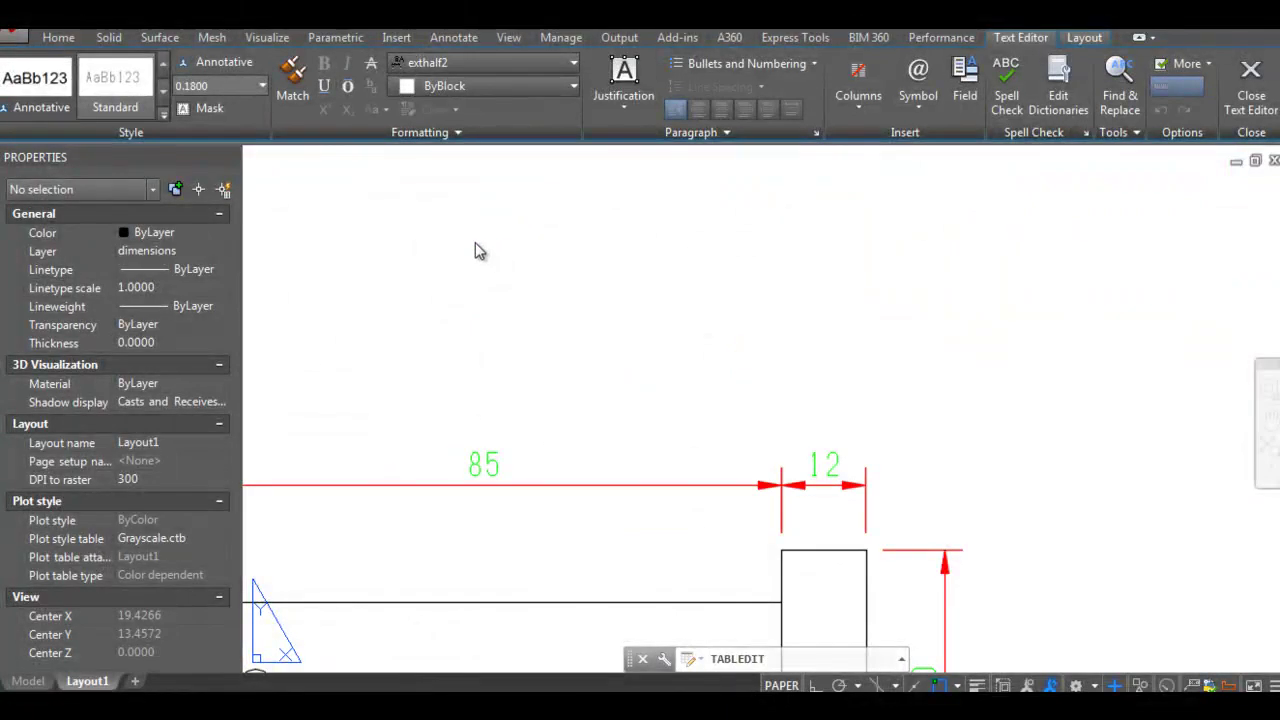
scroll(659, 413, down, 5)
scroll(869, 443, up, 6)
text(97)
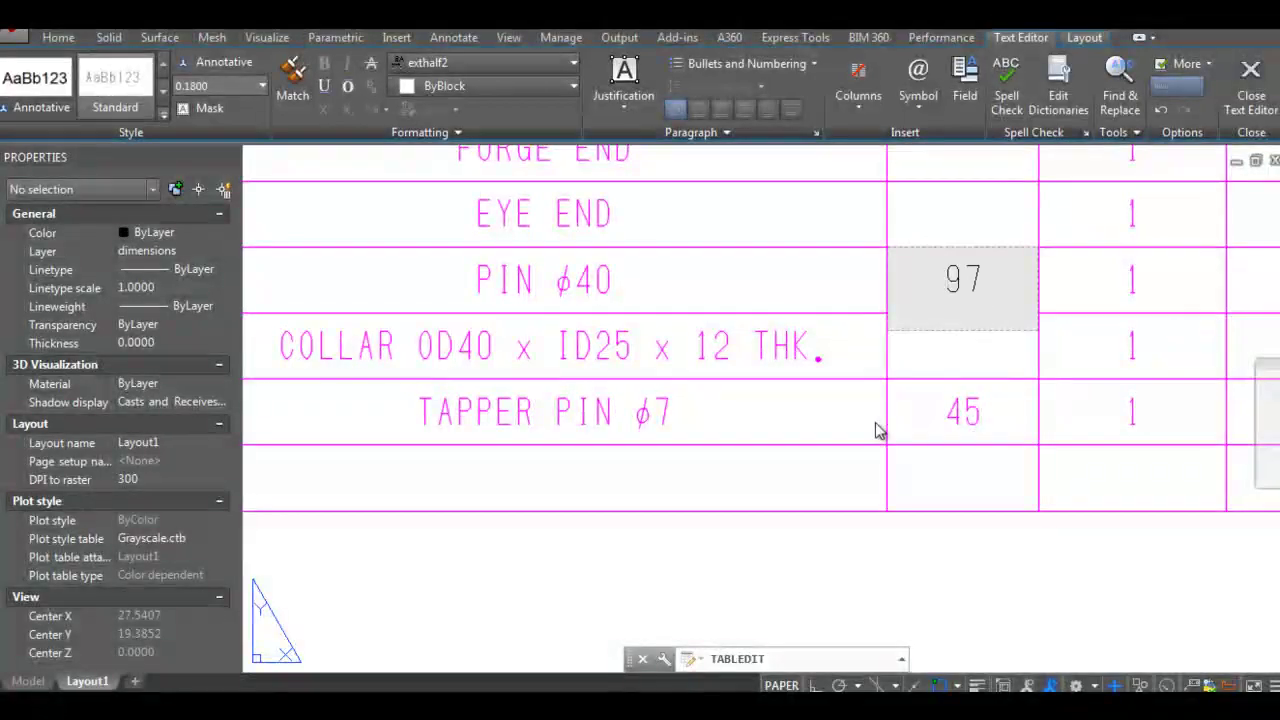